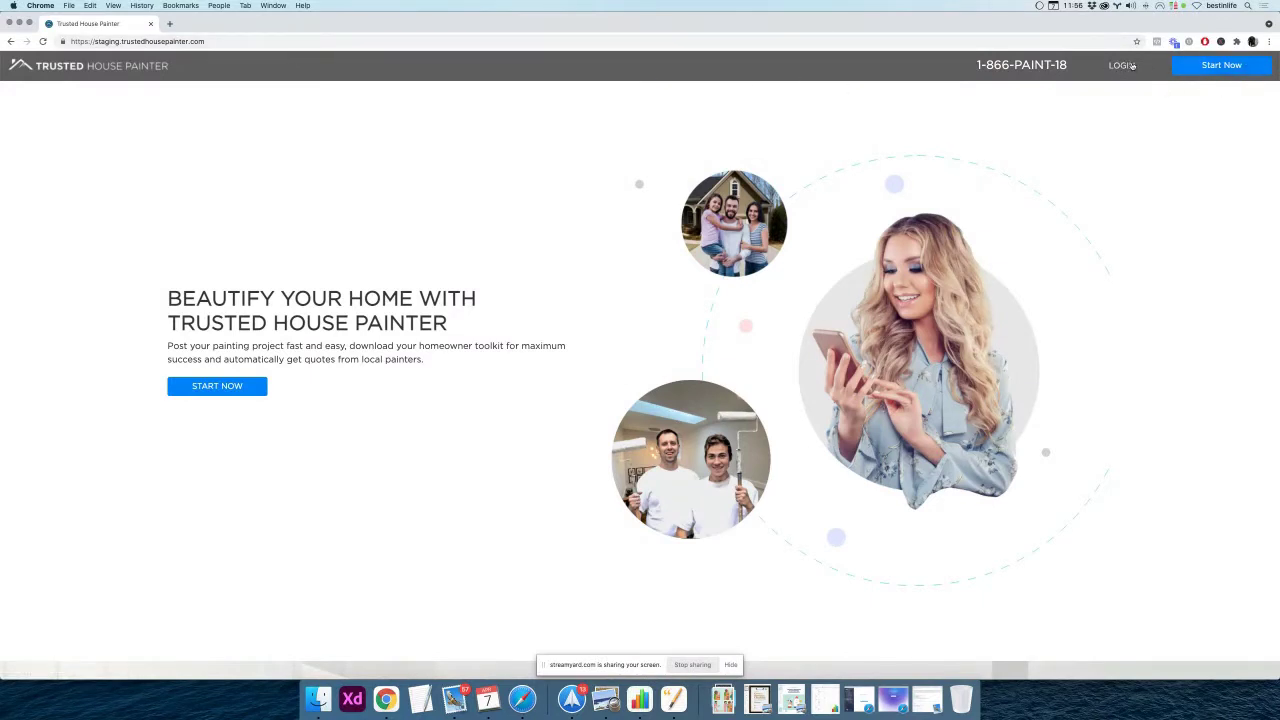
Open the Painting Company sign-up form via Login and Join Today
left_click(1122, 67)
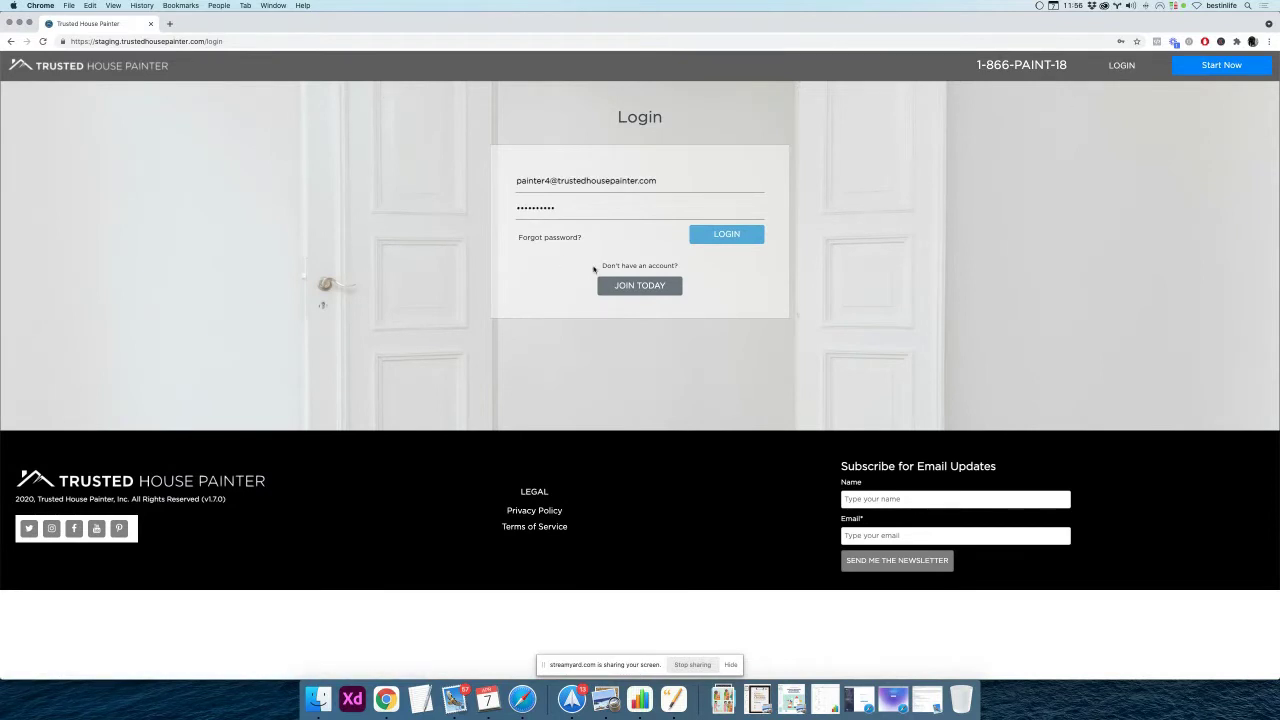
left_click_drag(603, 266, 679, 267)
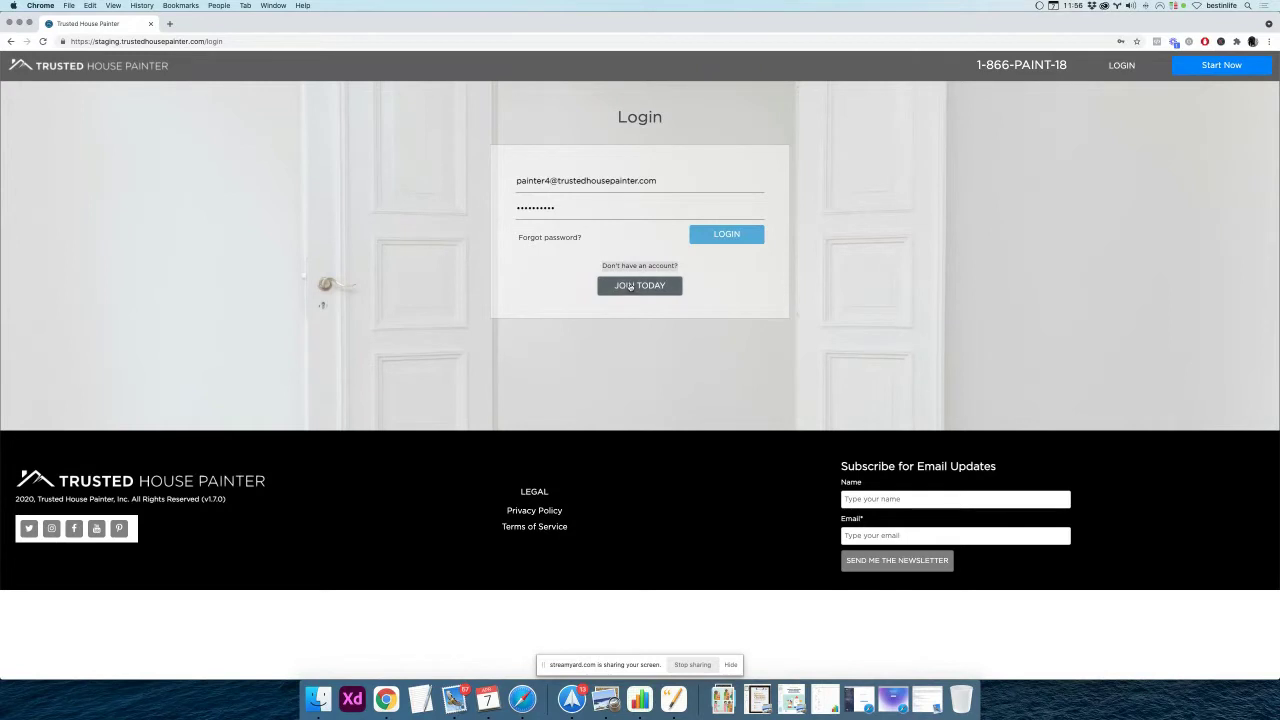
left_click(636, 287)
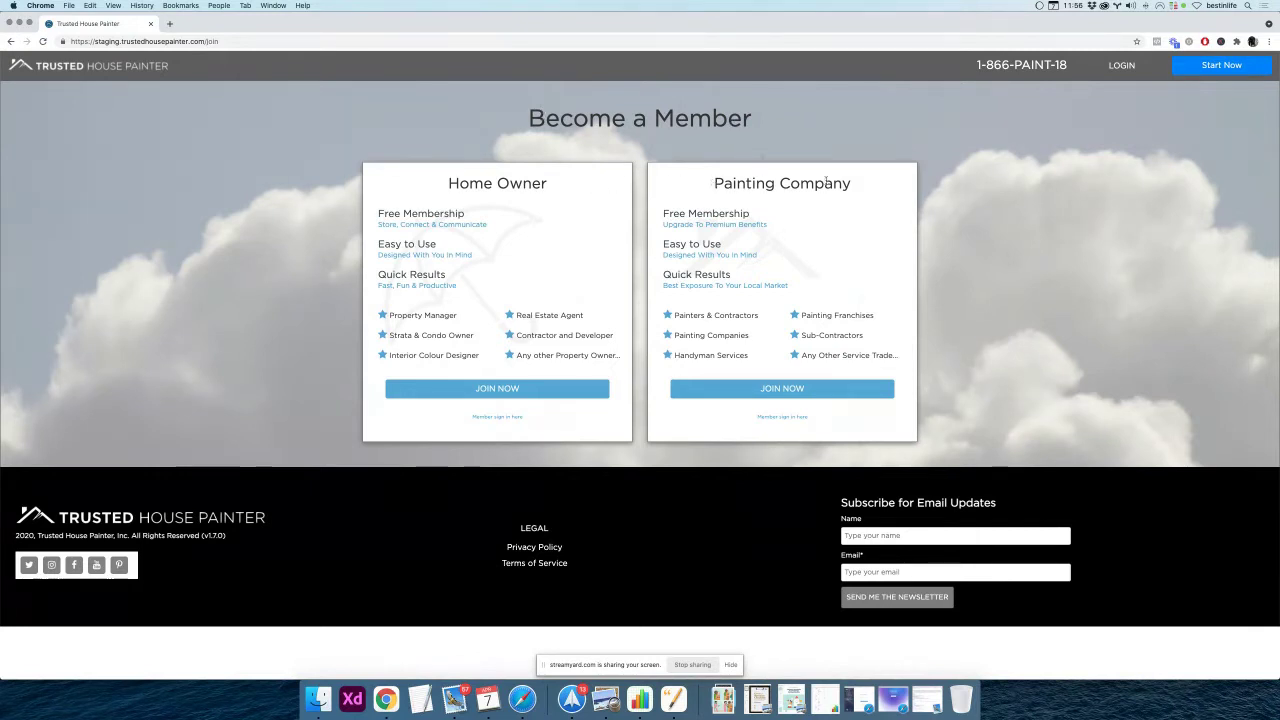
left_click_drag(714, 183, 856, 187)
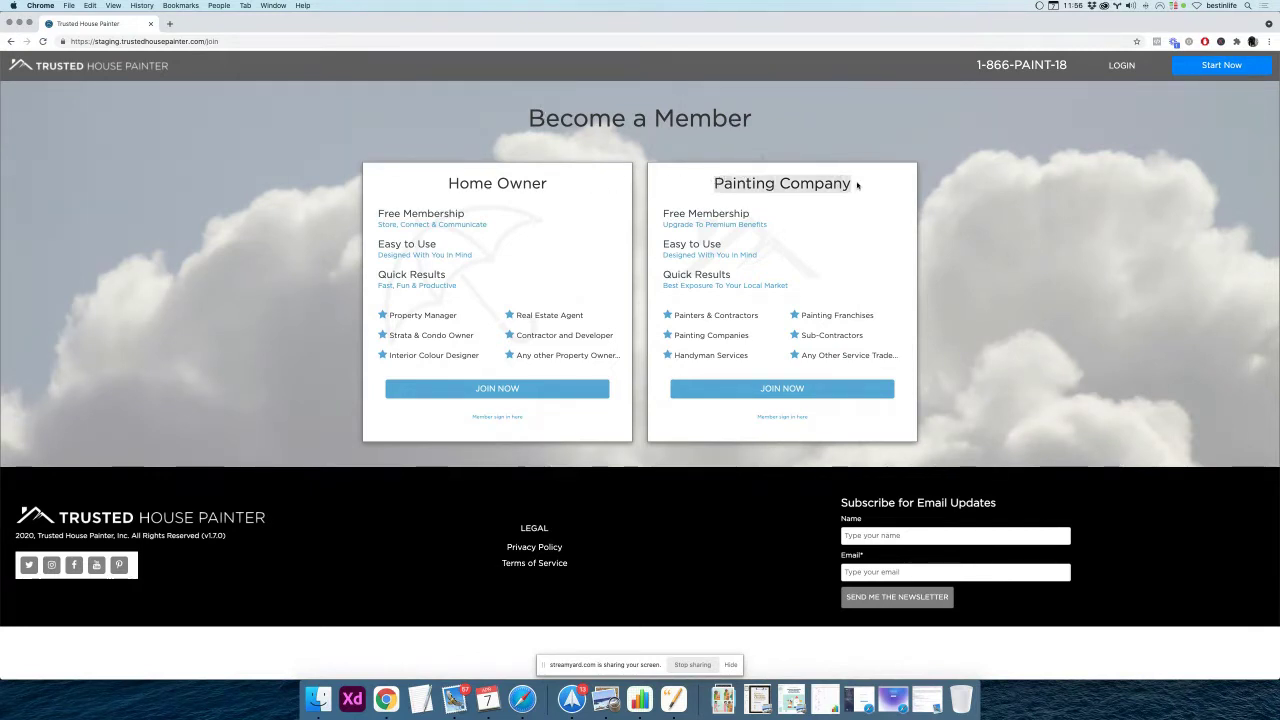
left_click(779, 392)
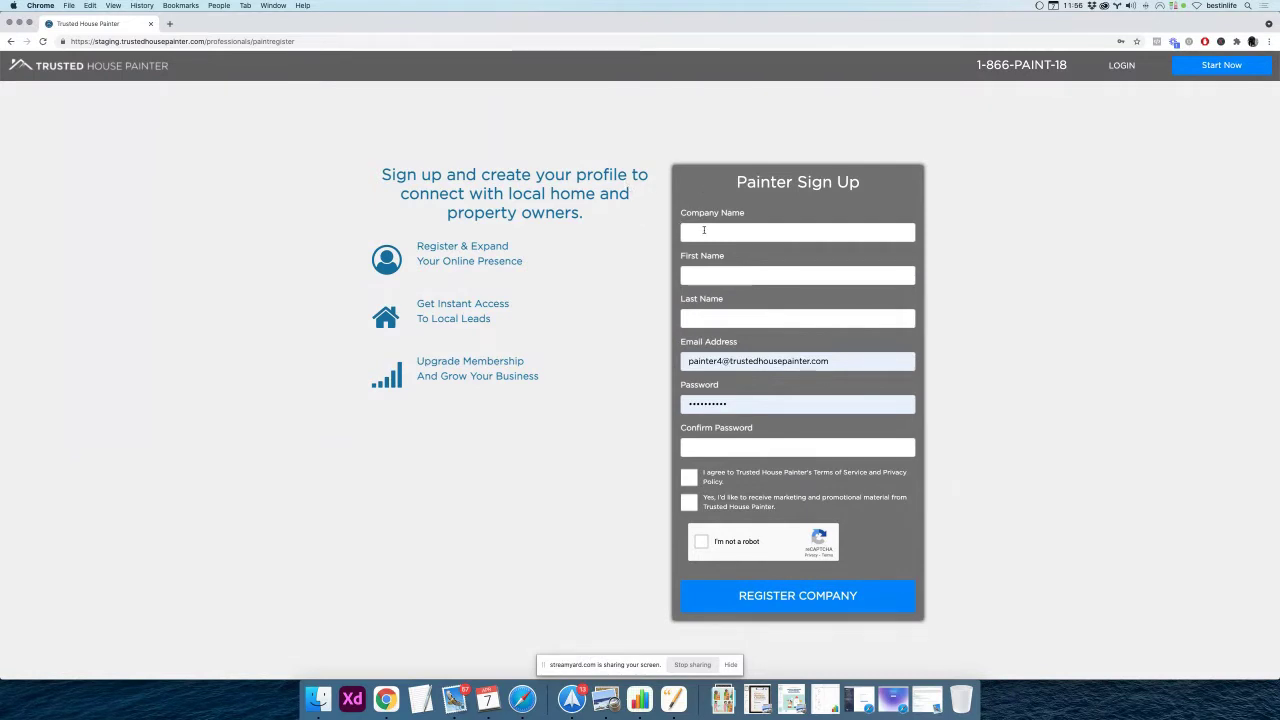
Enter company name Adam's Painting, the owner's first and last name, e-mail and password
left_click(704, 230)
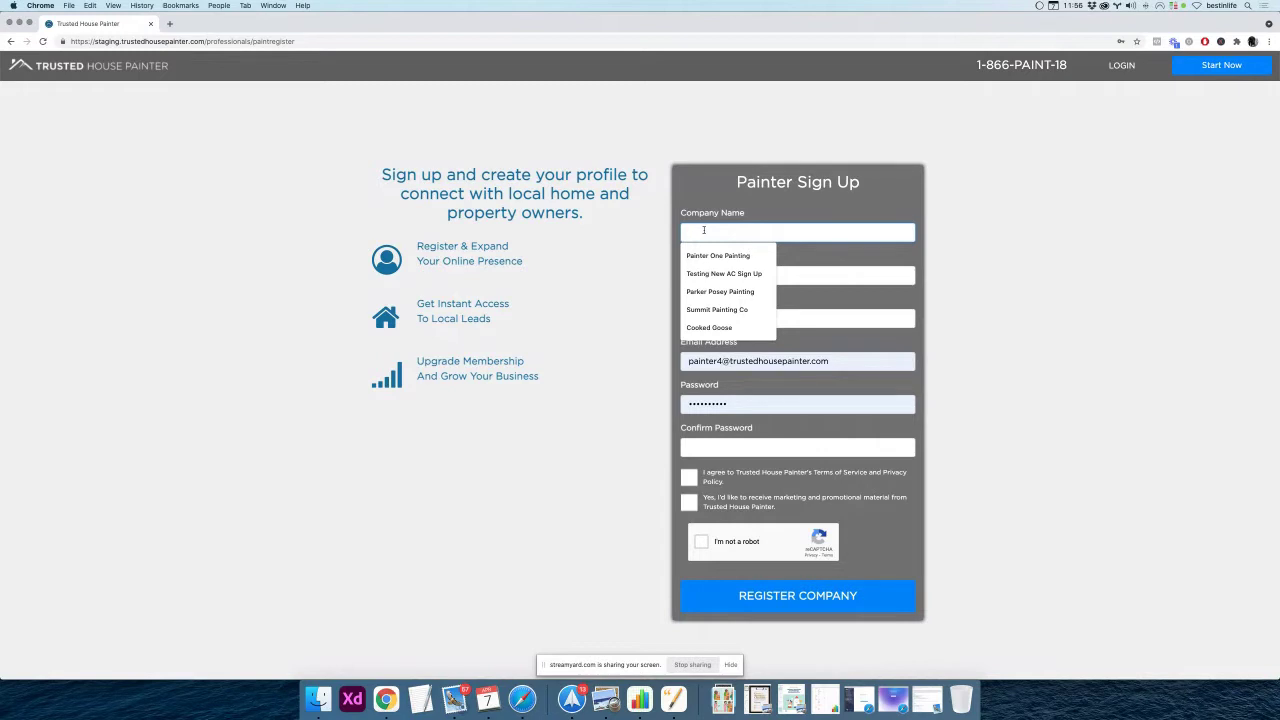
type("Adam")
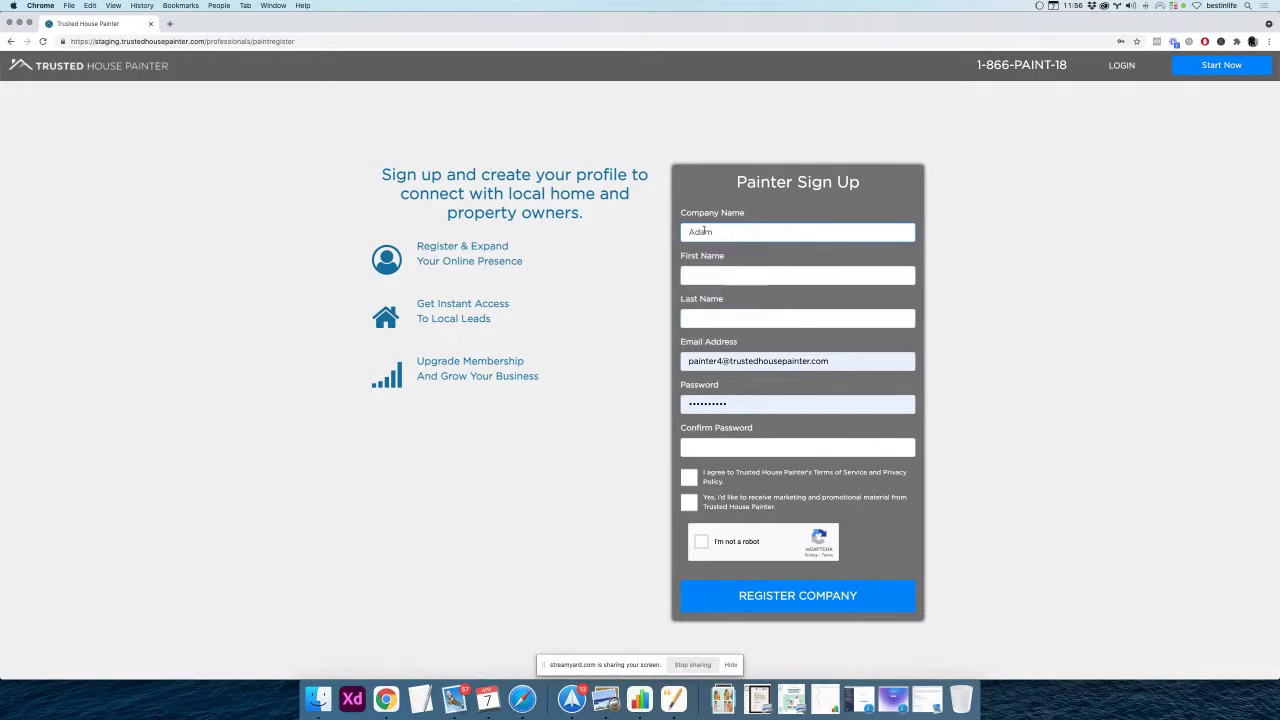
type("'s Painting")
left_click(698, 274)
key("Tab")
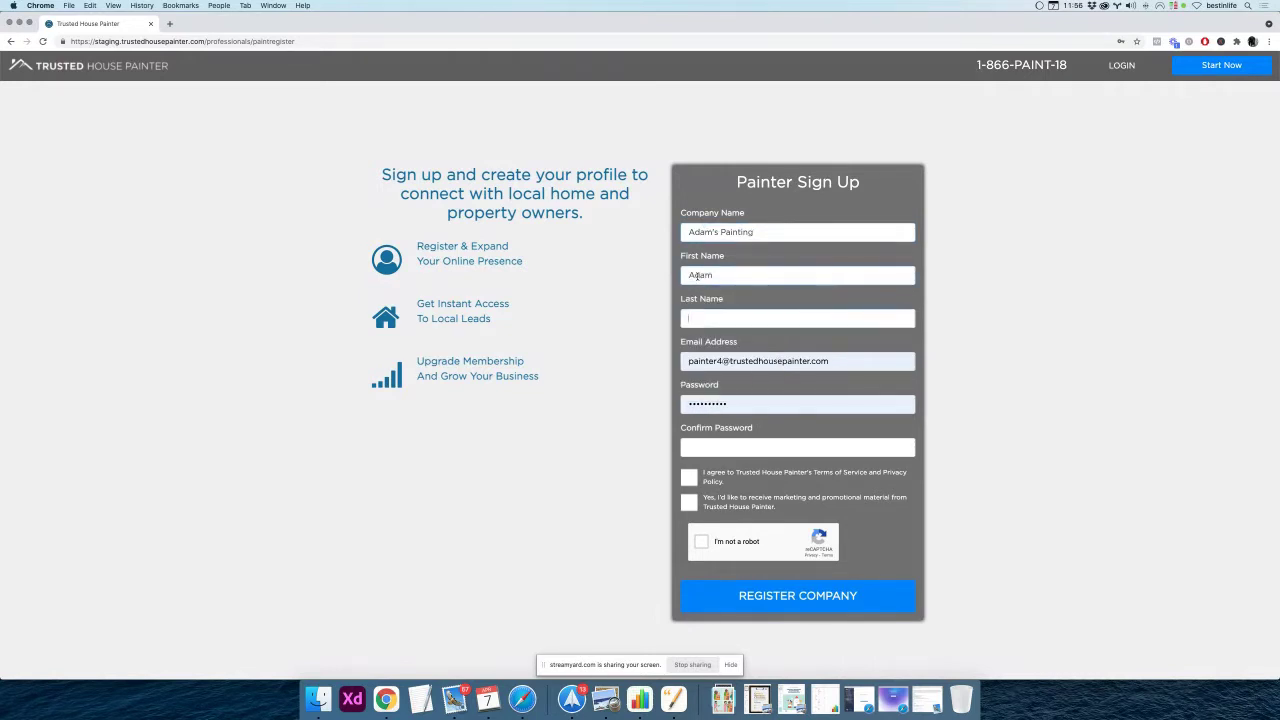
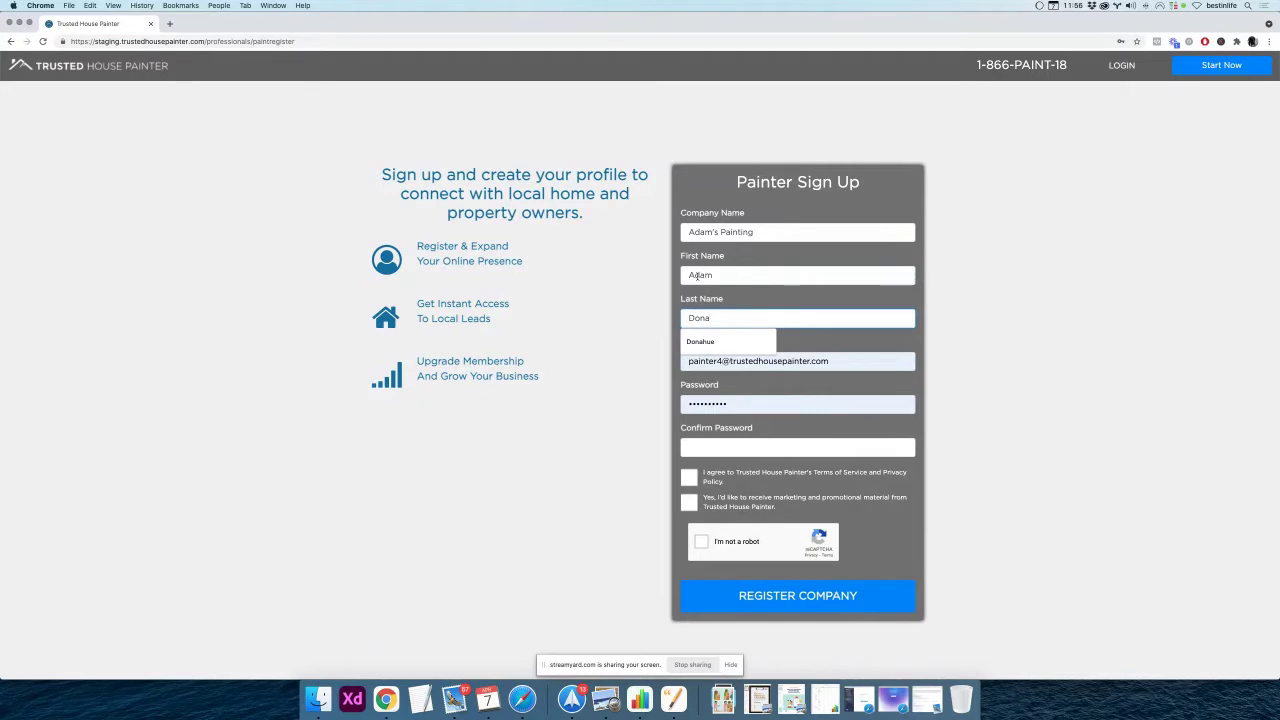
left_click(722, 364)
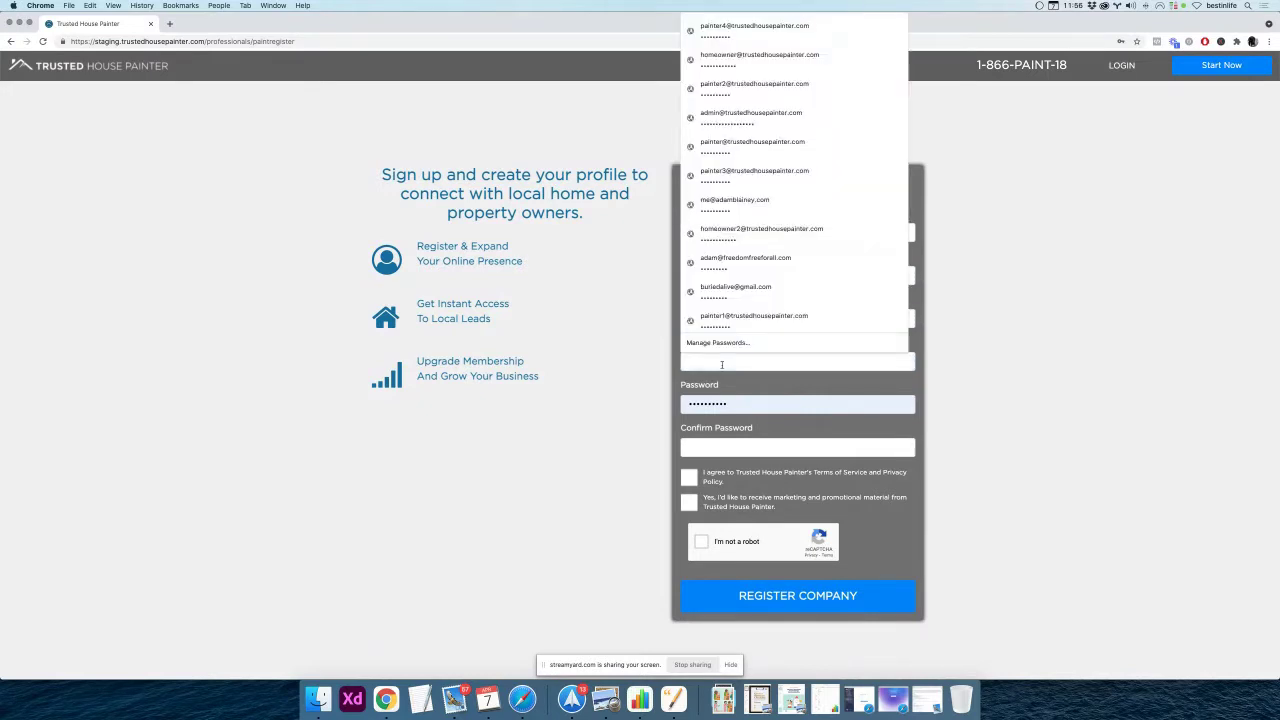
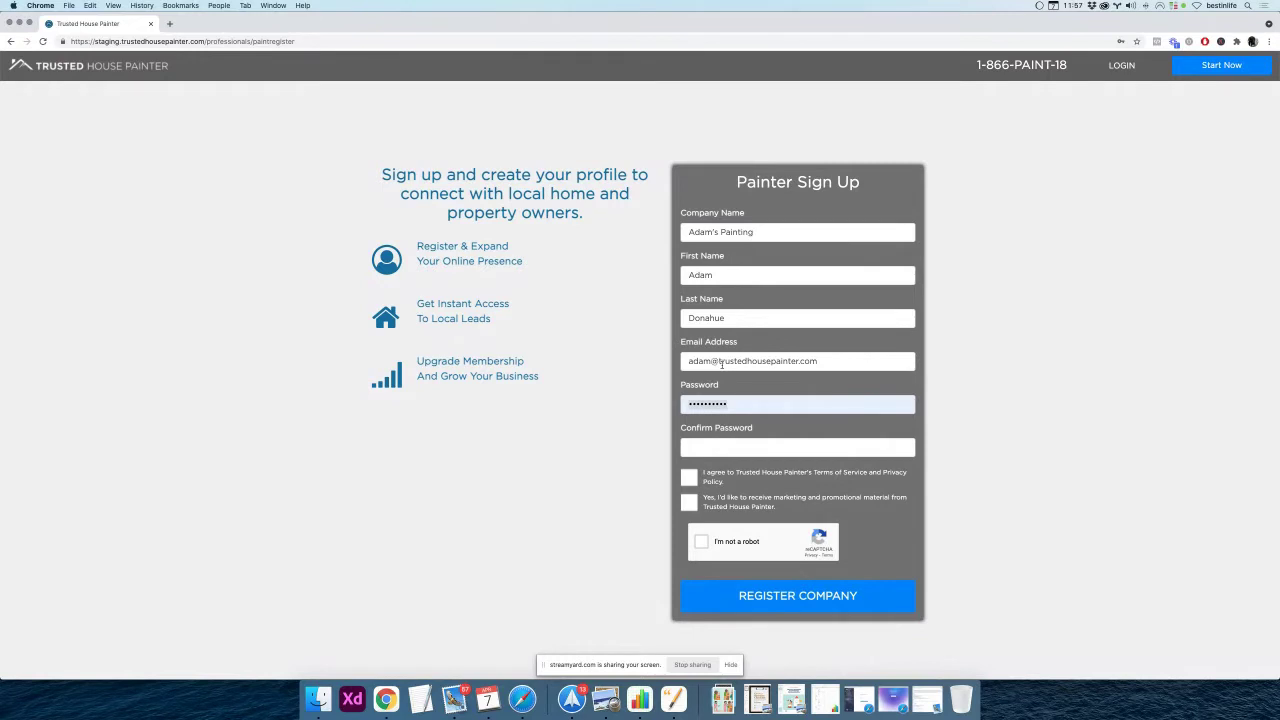
type("p")
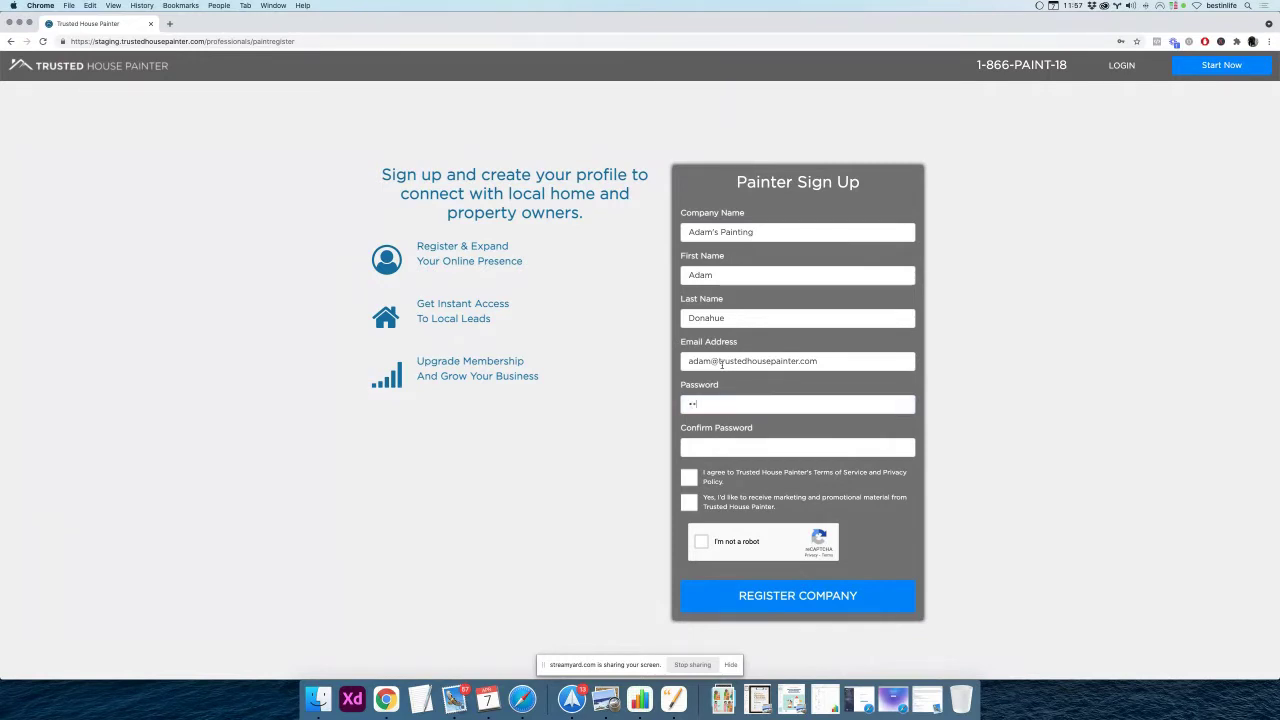
type("assword12")
Confirm the password, accept the Terms, tick 'I'm not a robot' and register the company
key("Tab")
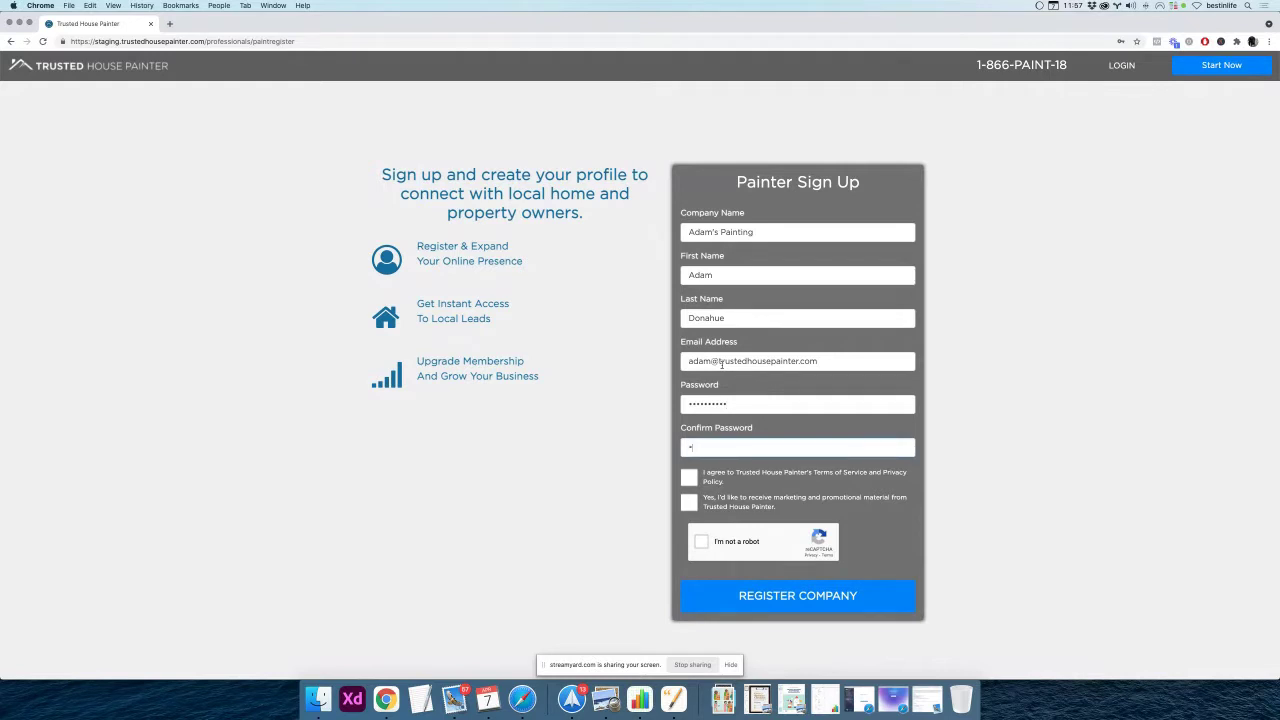
type("password12")
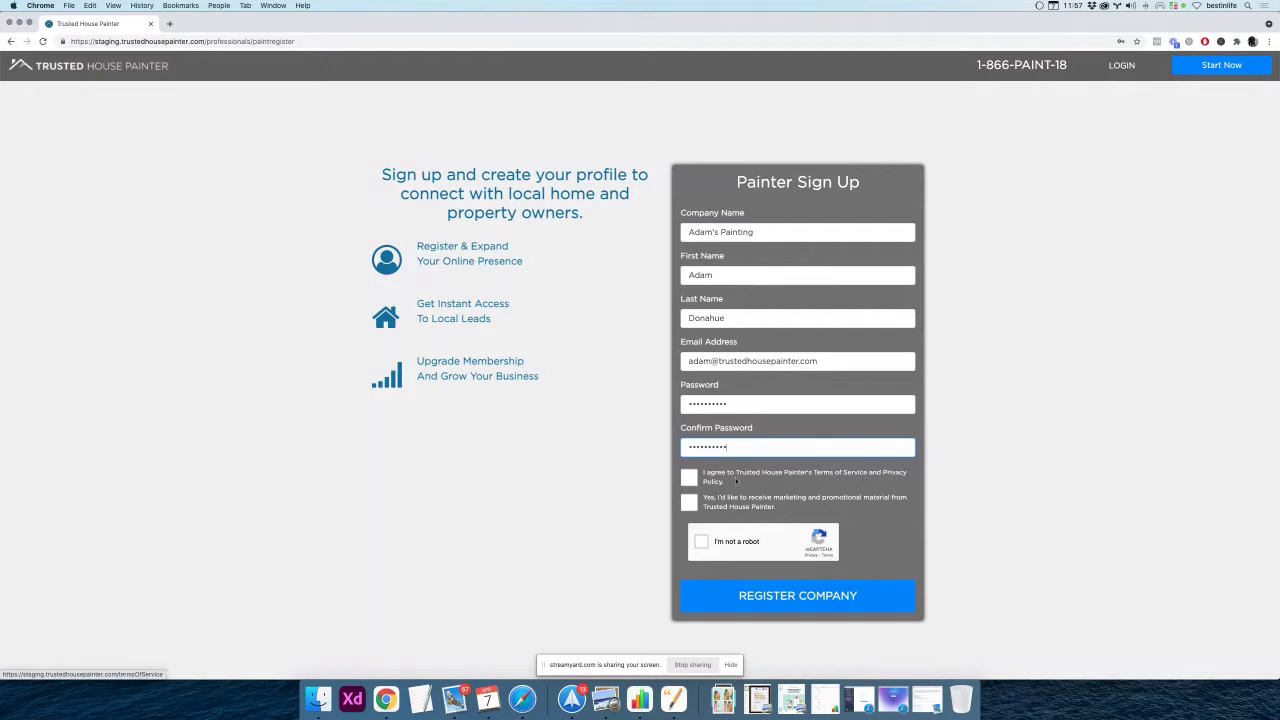
left_click(690, 479)
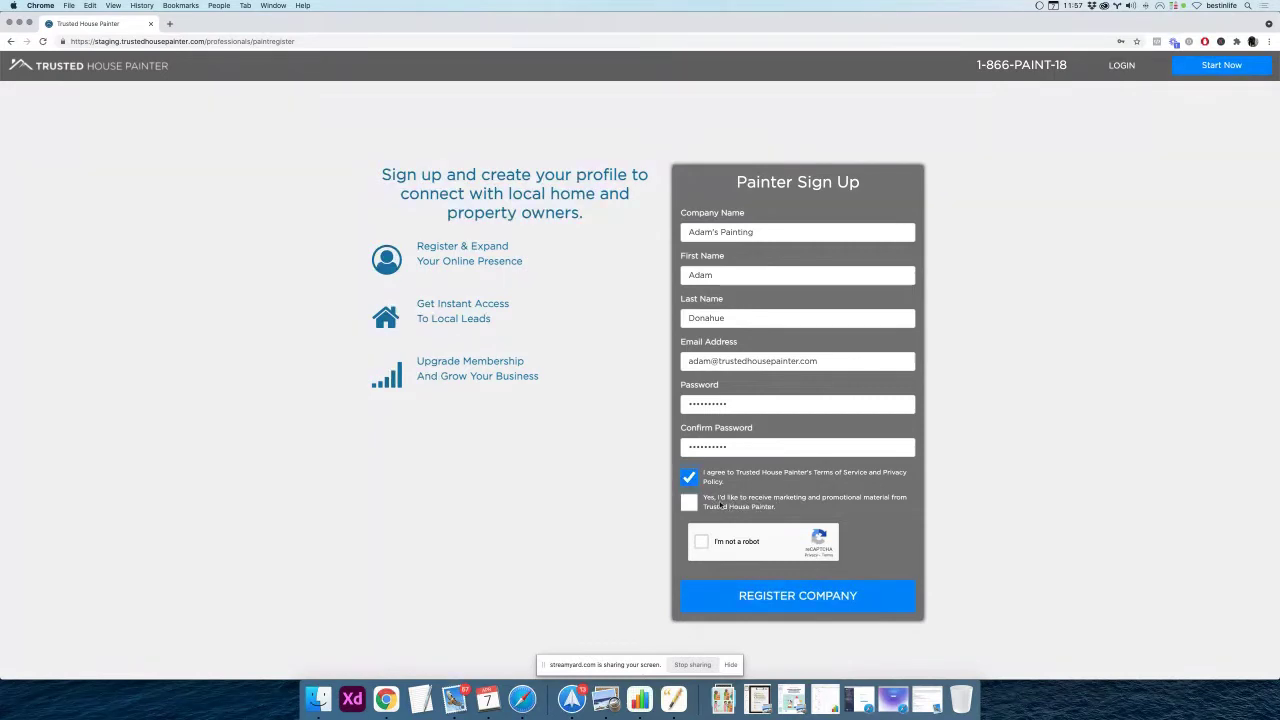
left_click(713, 543)
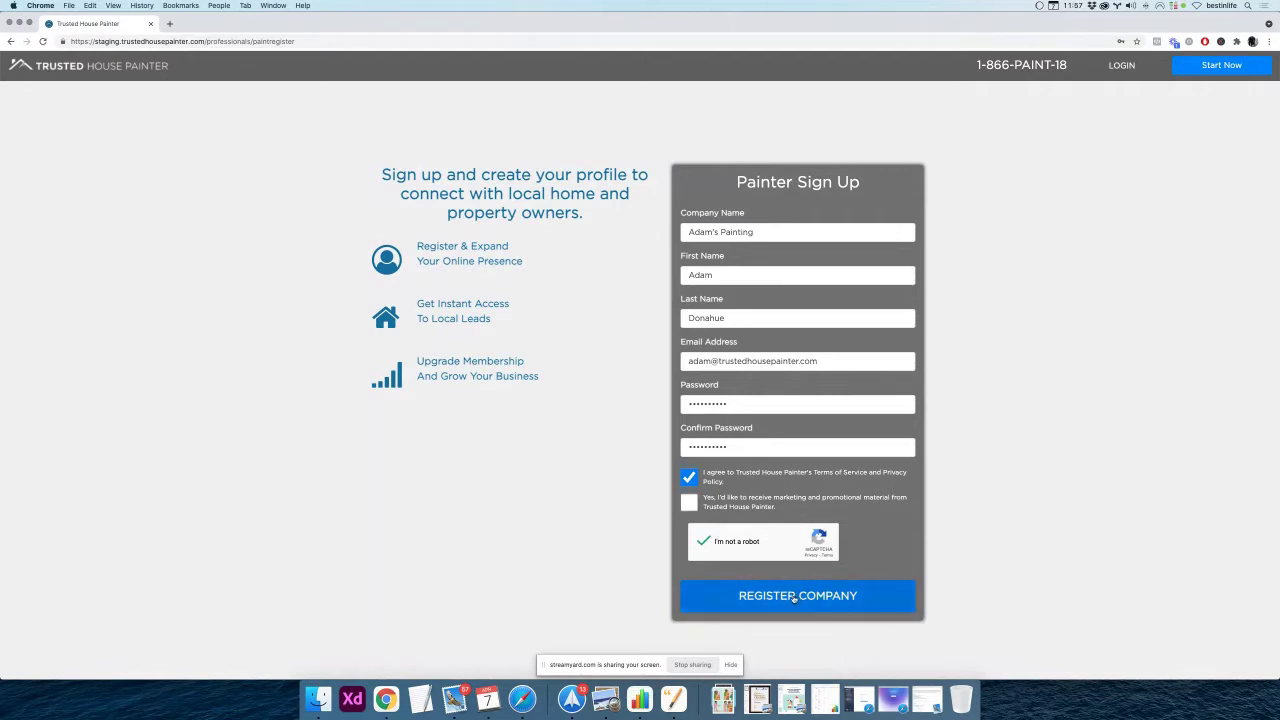
left_click(788, 598)
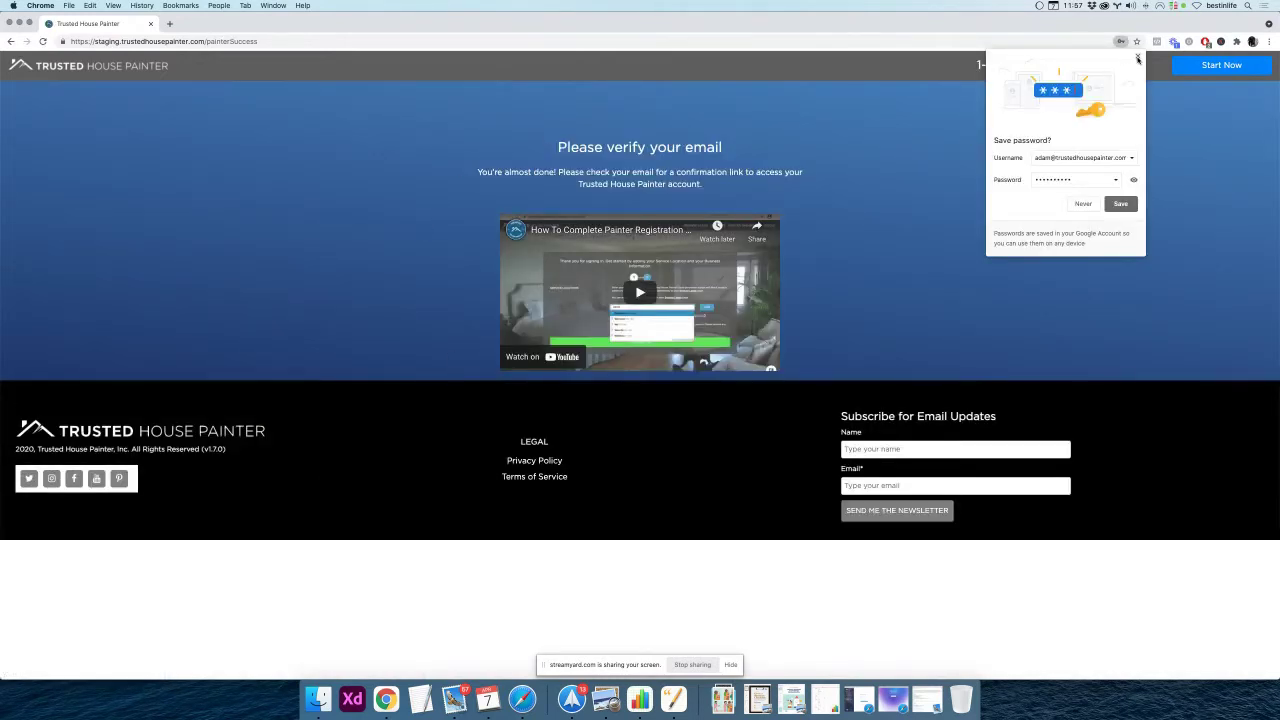
Dismiss Chrome's save-password popup and bring up the Spark inbox
left_click(1138, 57)
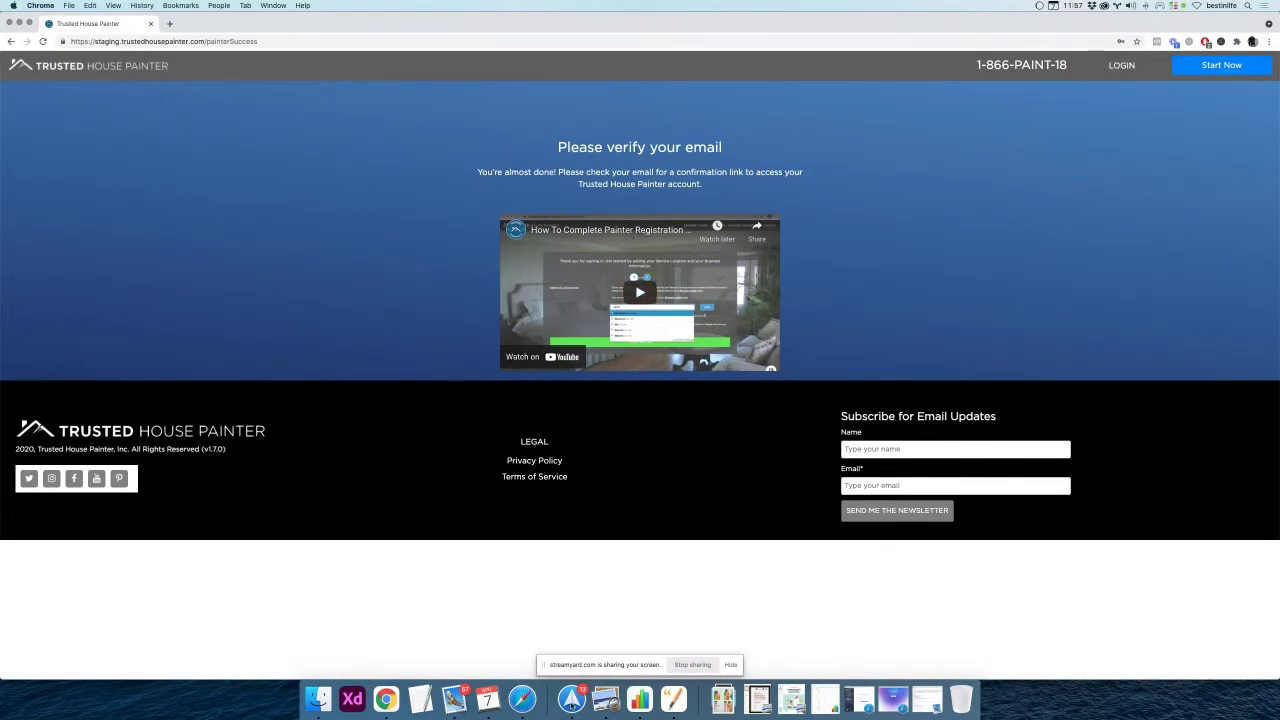
left_click(572, 700)
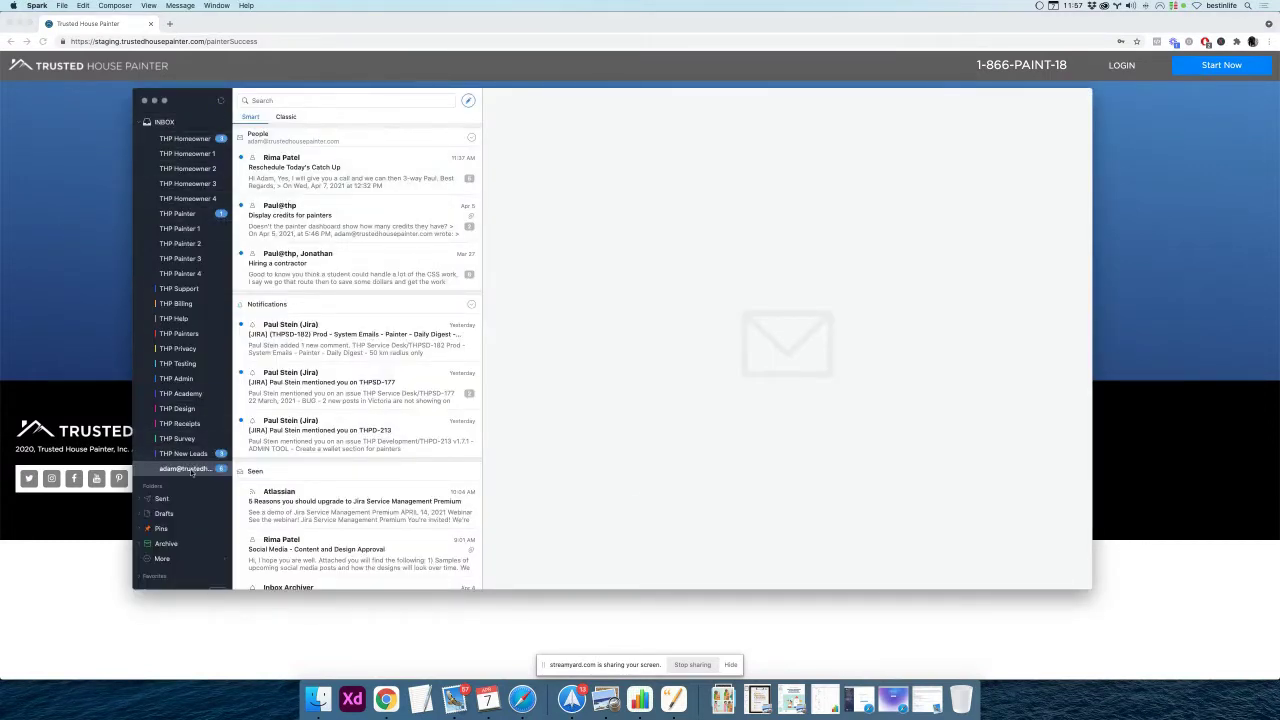
Refresh the painter account's mail in Spark and open the Trusted House Painter welcome email
left_click(174, 125)
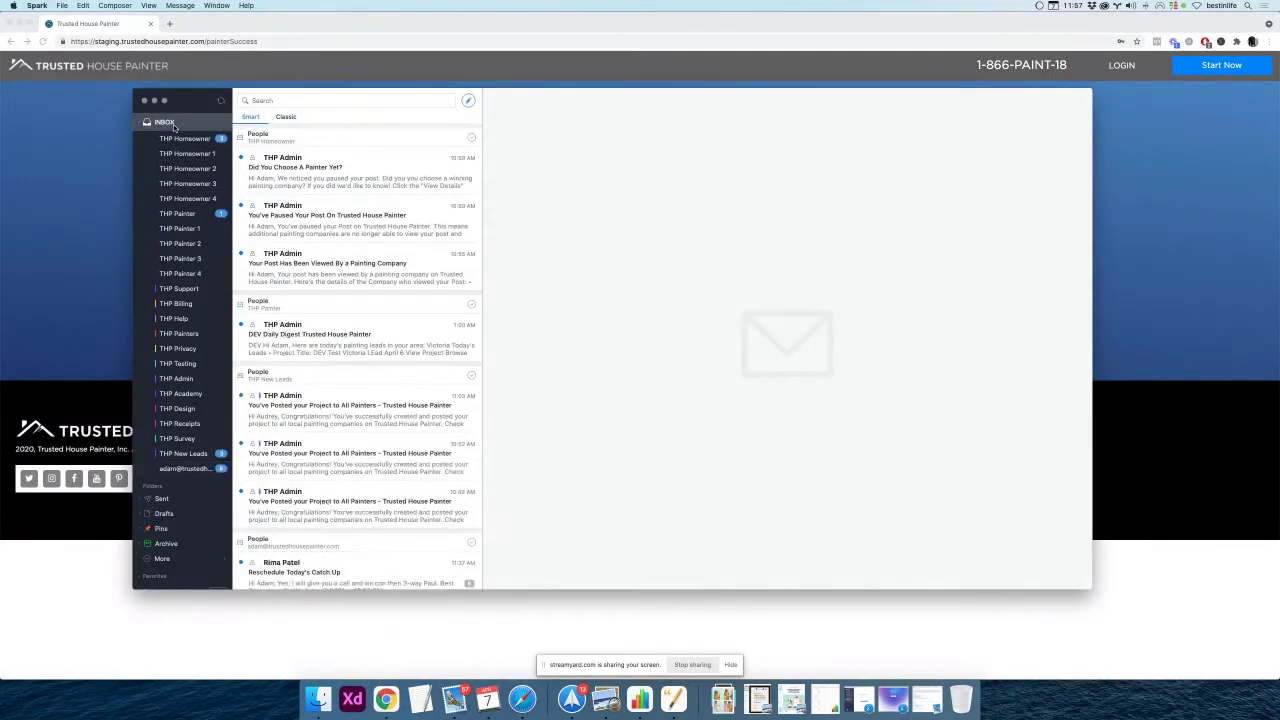
left_click(188, 467)
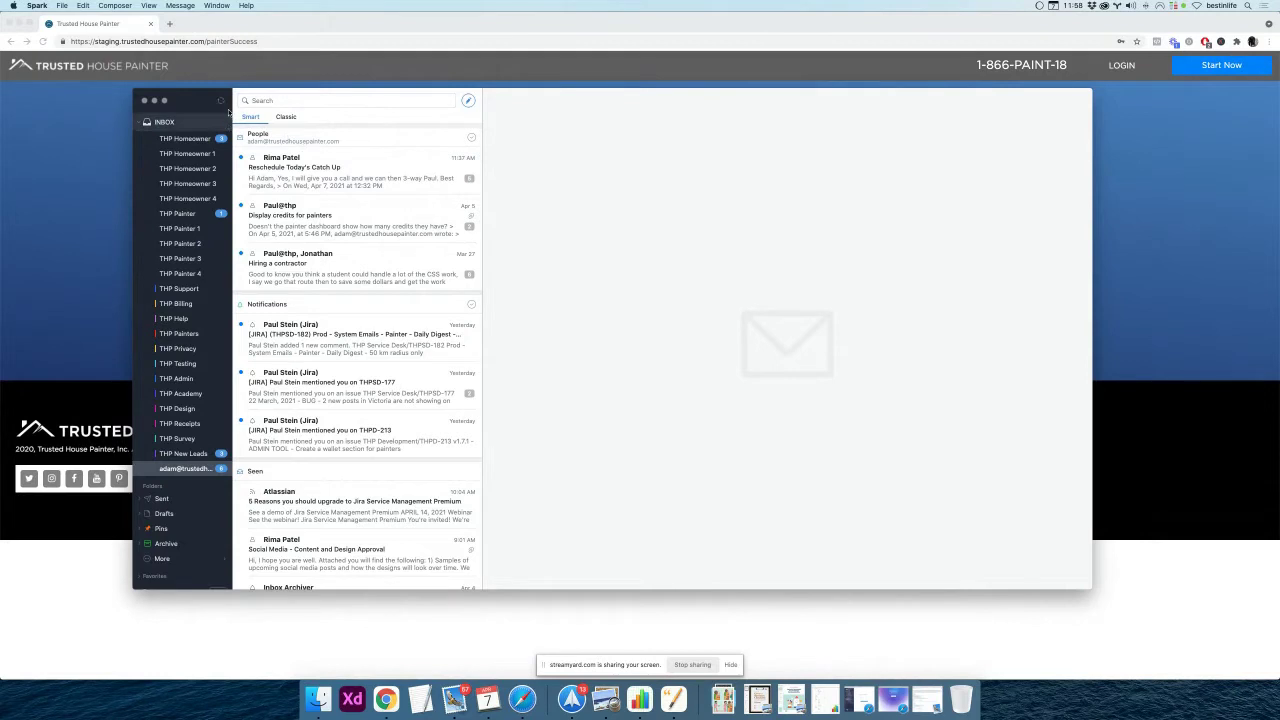
left_click(222, 101)
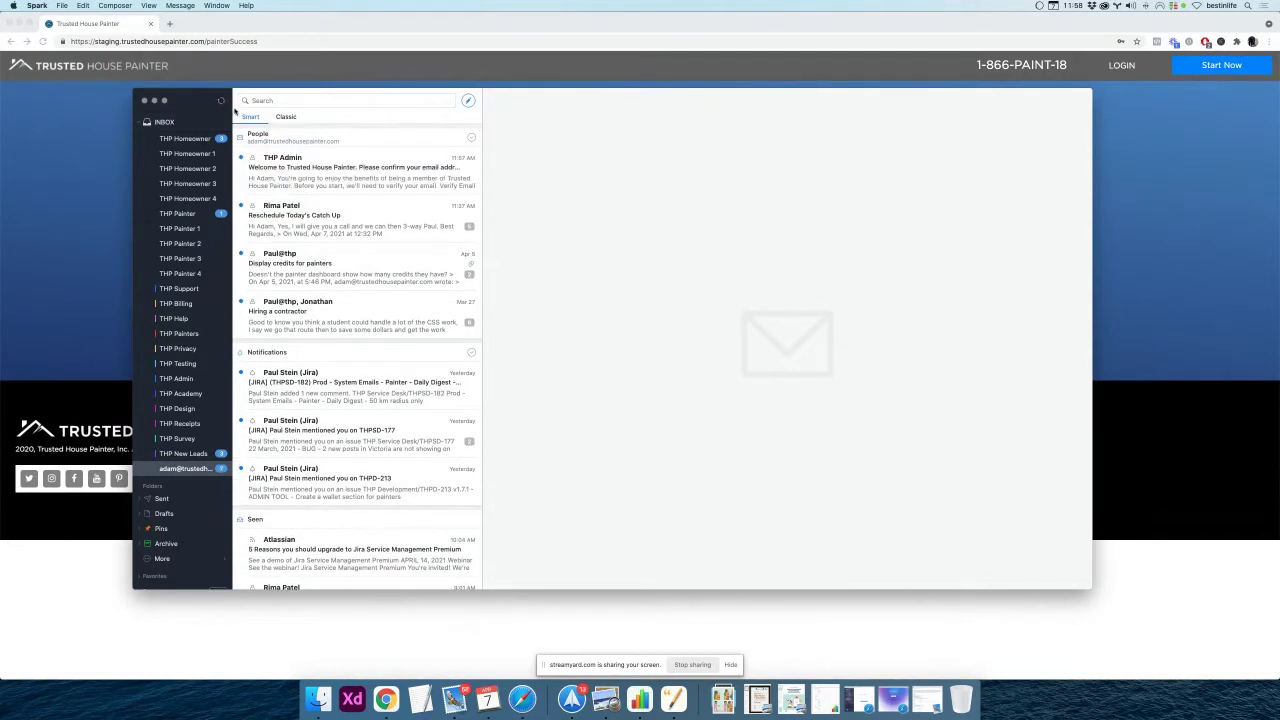
left_click(378, 178)
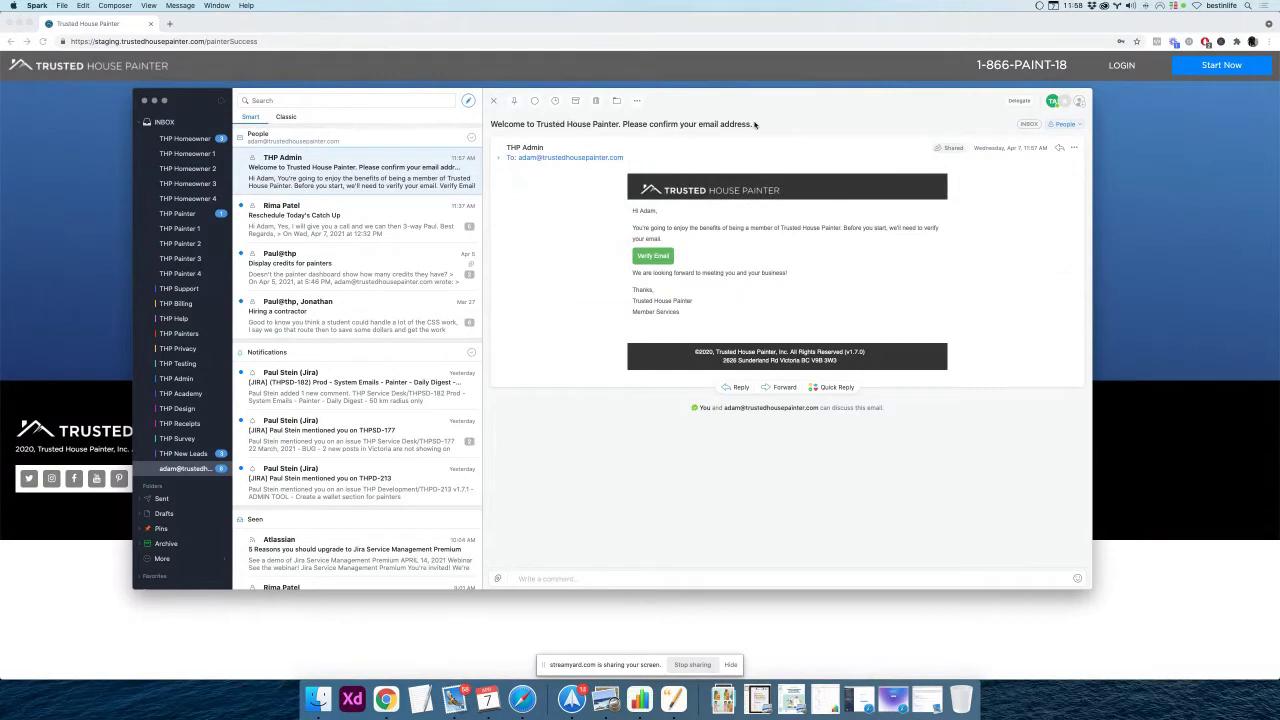
Copy the Verify Email link and load it in Chrome to verify the account
left_click(650, 257)
right_click(649, 258)
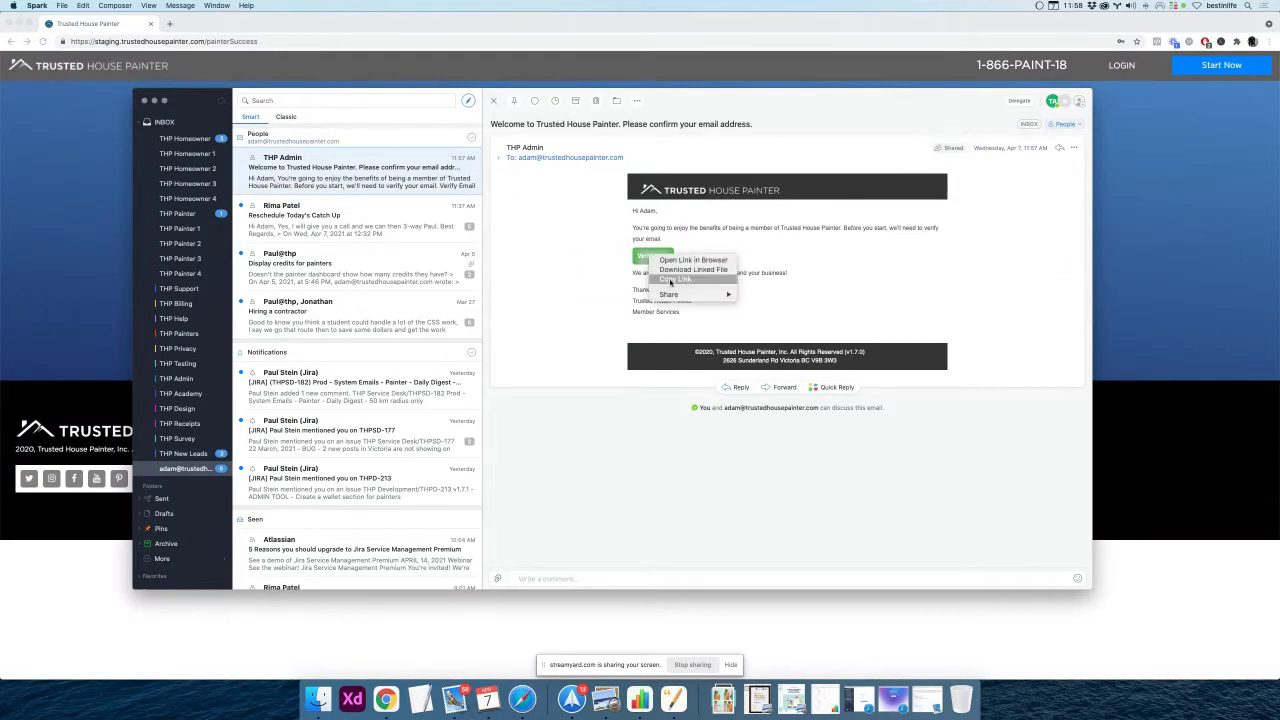
left_click(673, 281)
left_click(288, 41)
key("super+v")
key("Return")
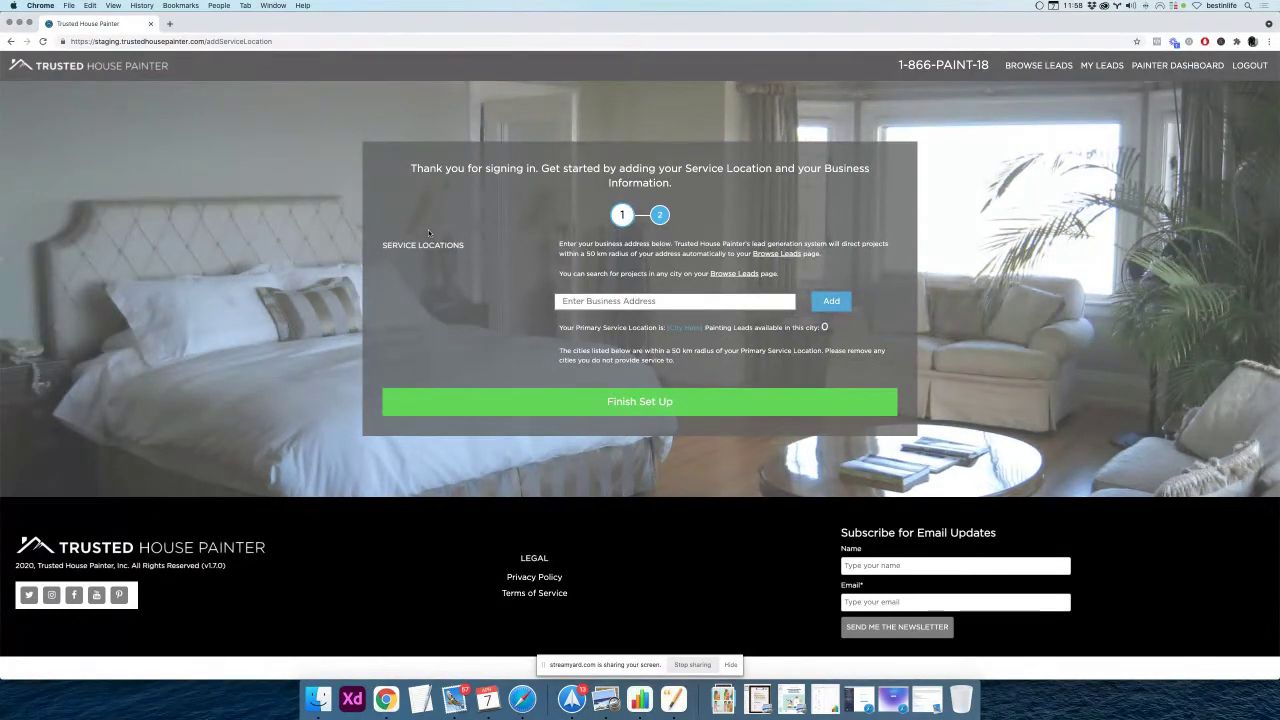
Add Canada Place, Vancouver as the primary service location
left_click(578, 302)
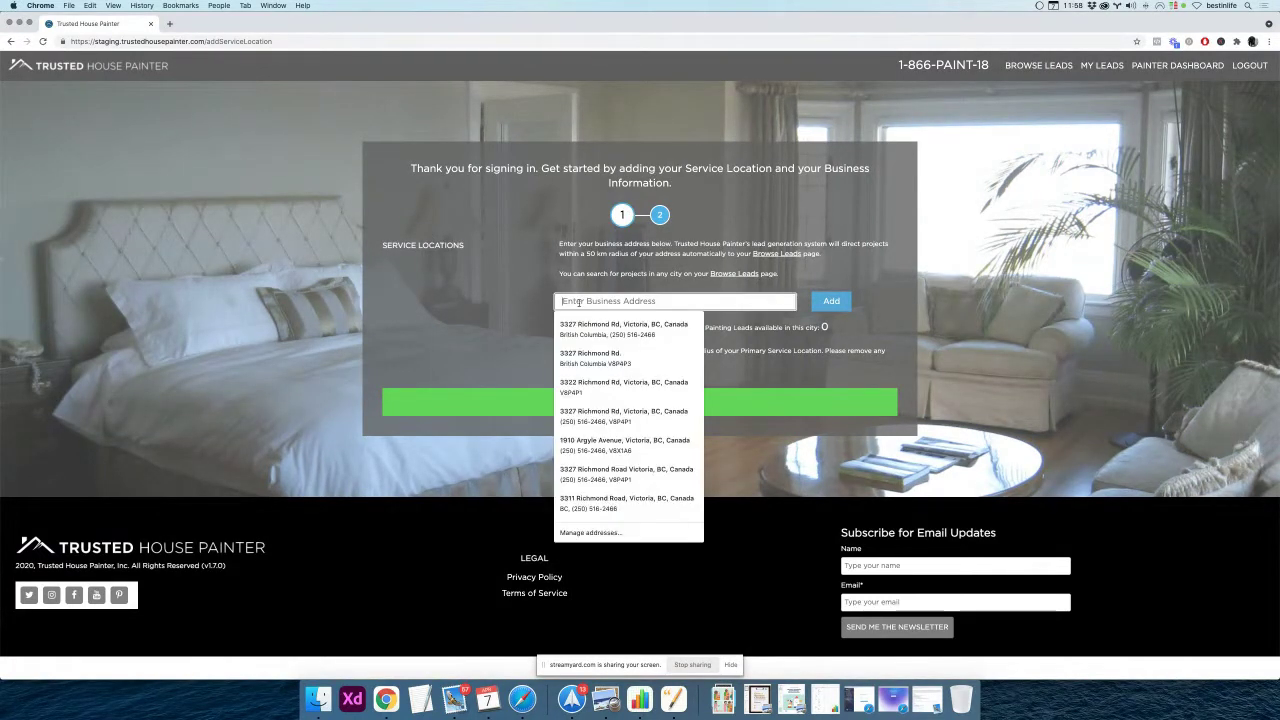
type("C")
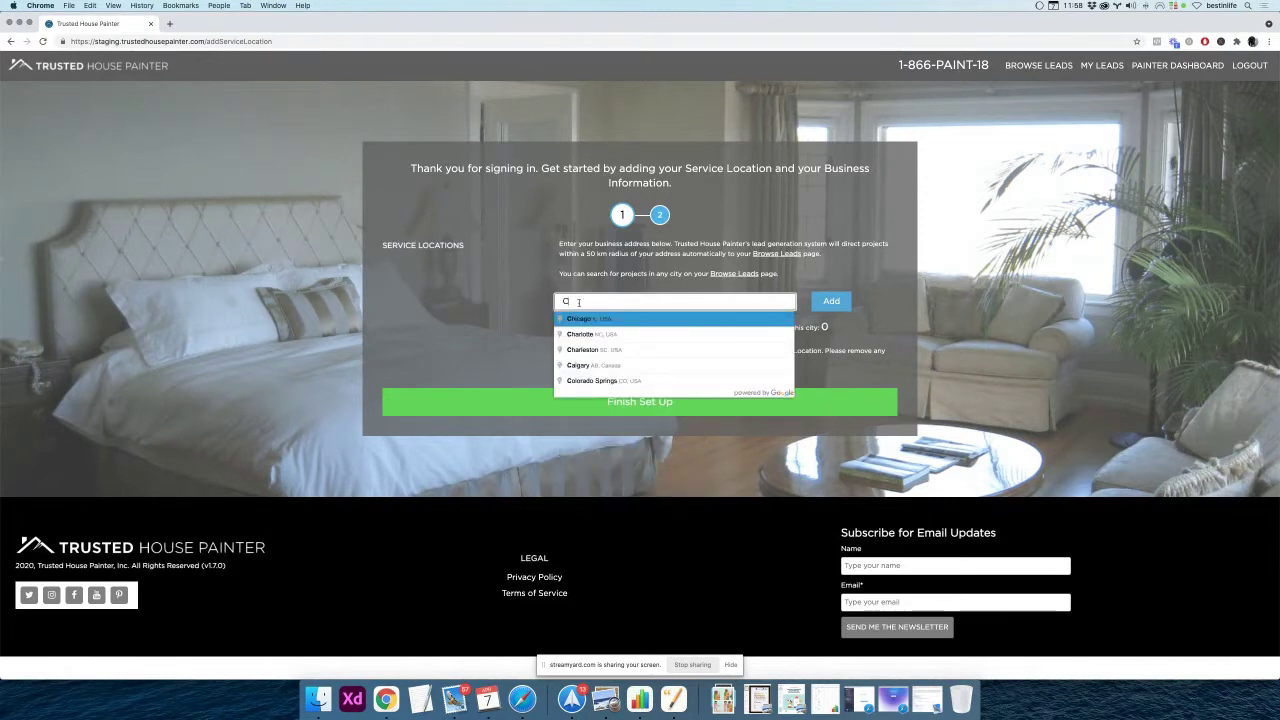
type("algar")
key("BackSpace")
key("BackSpace")
key("BackSpace")
key("BackSpace")
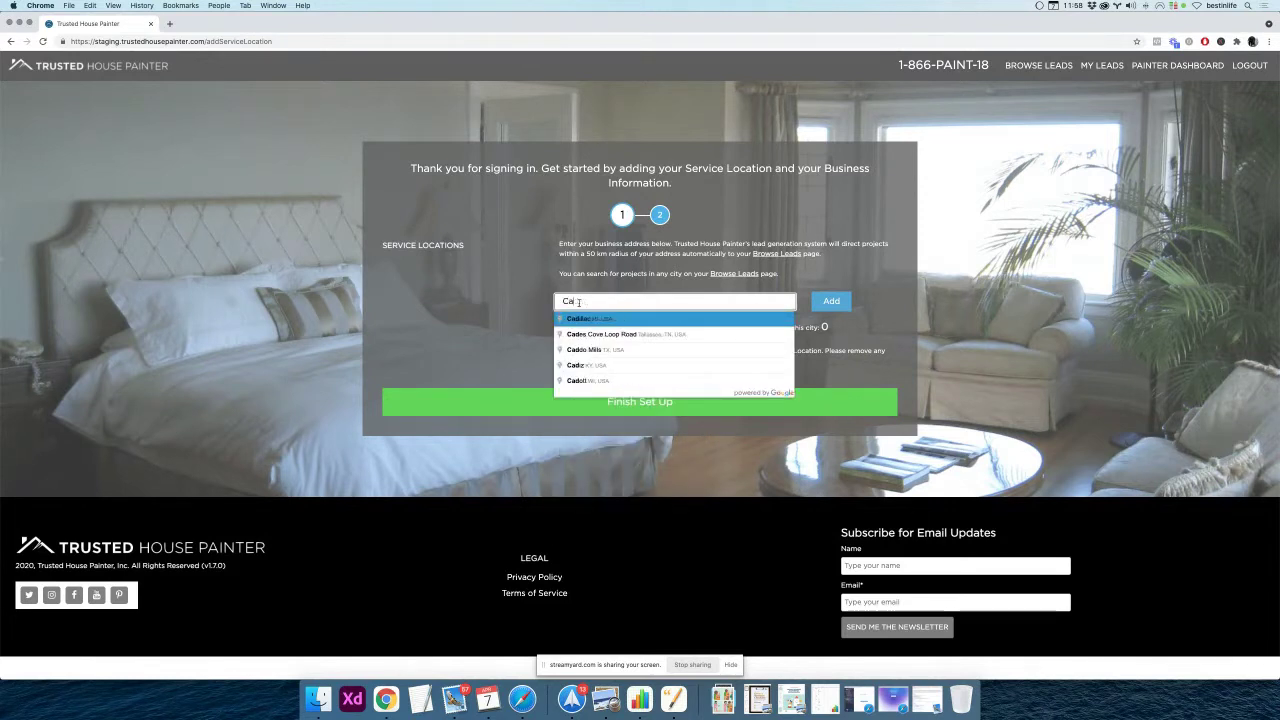
type("nada Way")
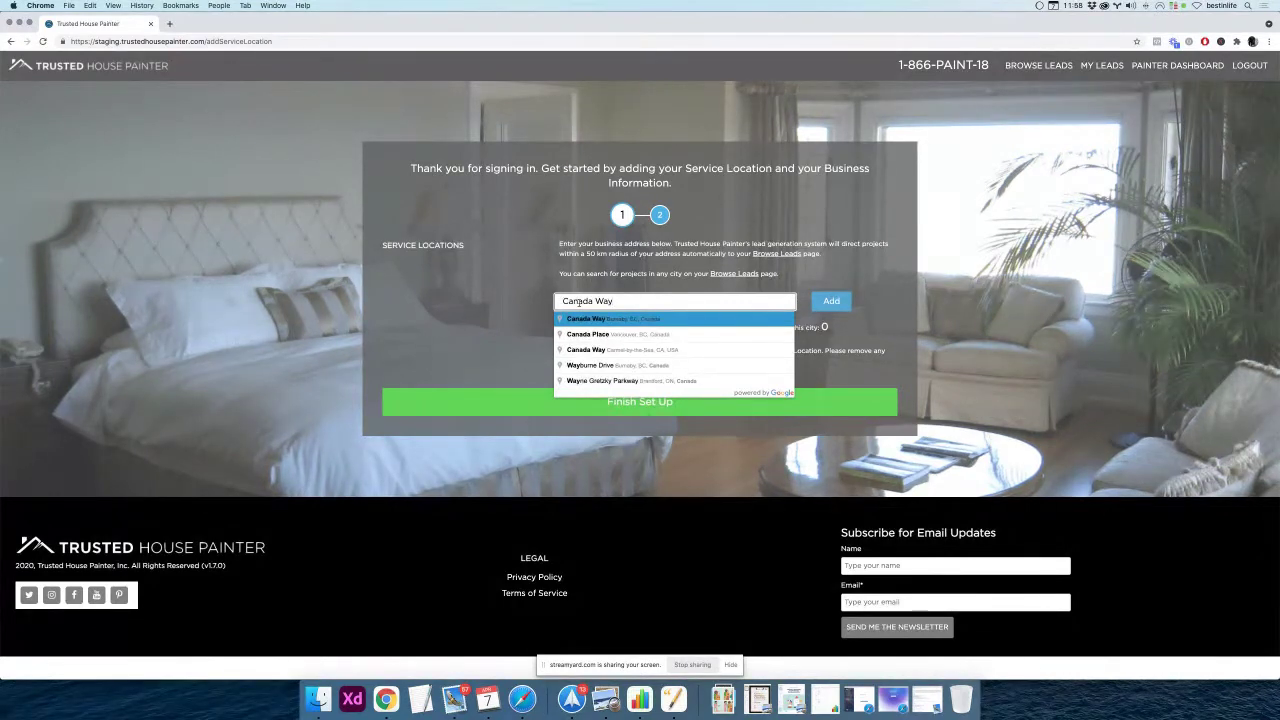
left_click(629, 335)
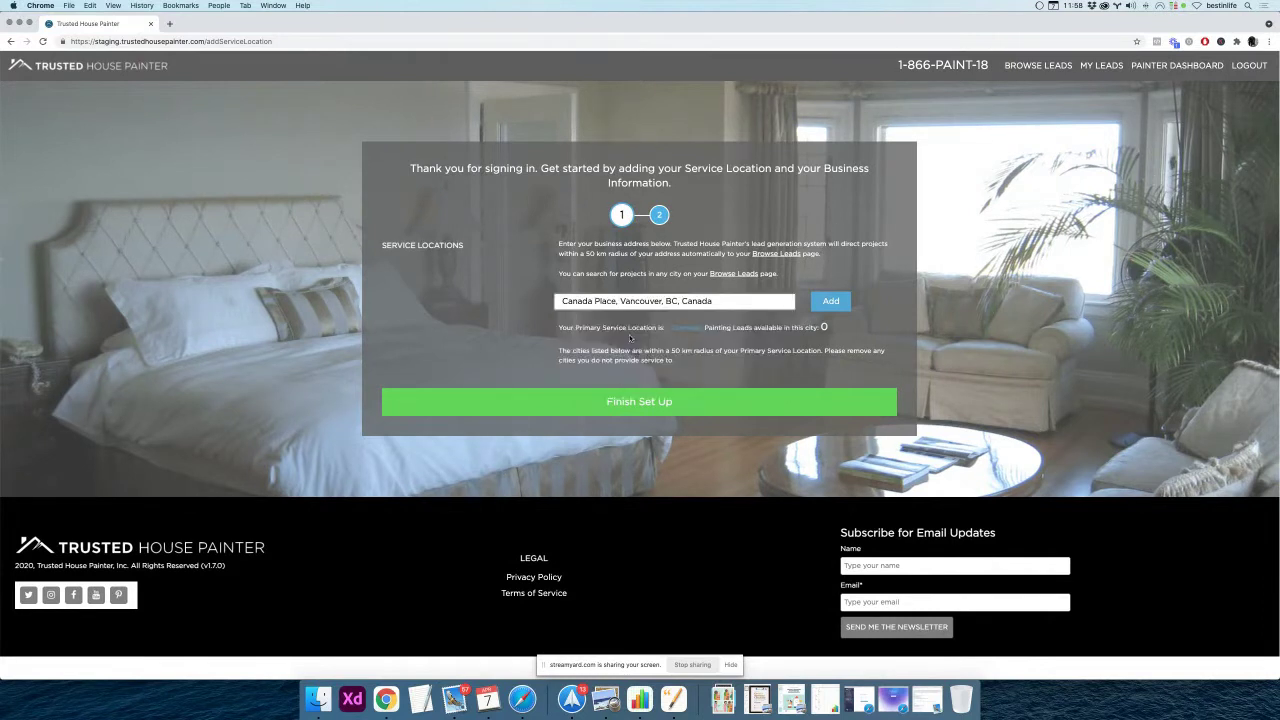
left_click(829, 304)
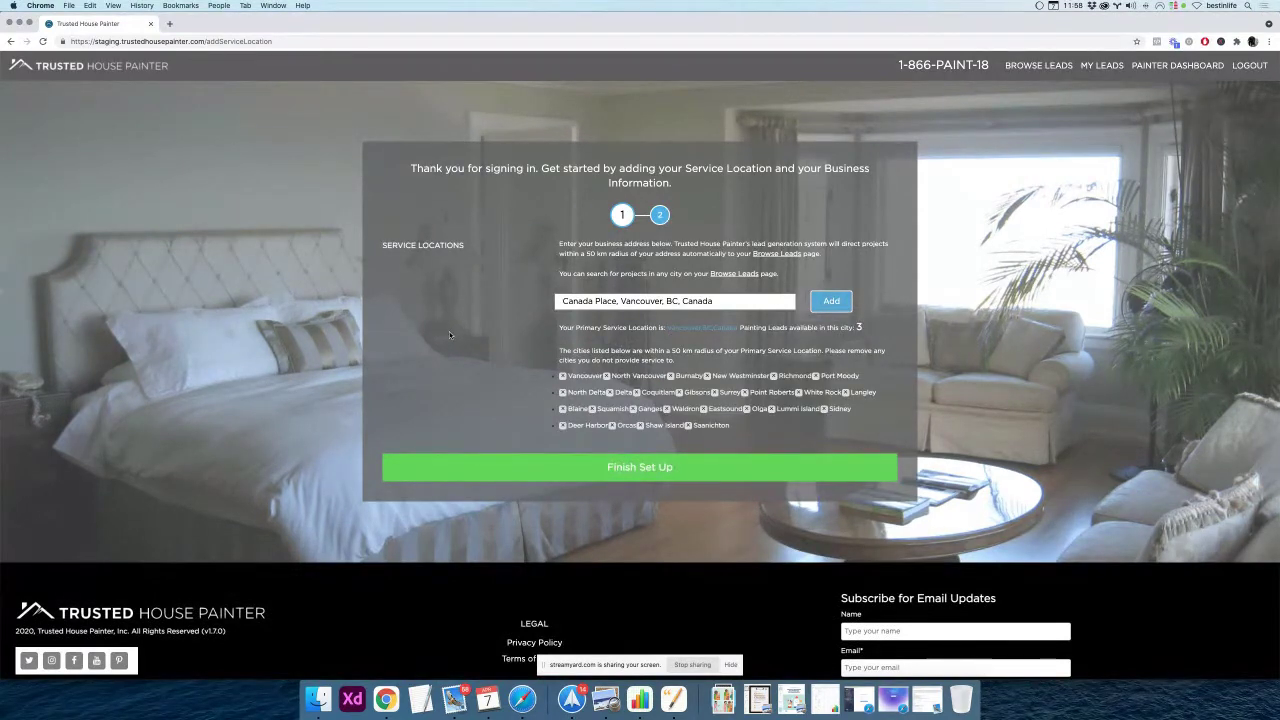
Remove Eastsound, Saanichton, Shaw Island, Orcas and Deer Harbor, then finish the set-up step
scroll(501, 378, "down", 1)
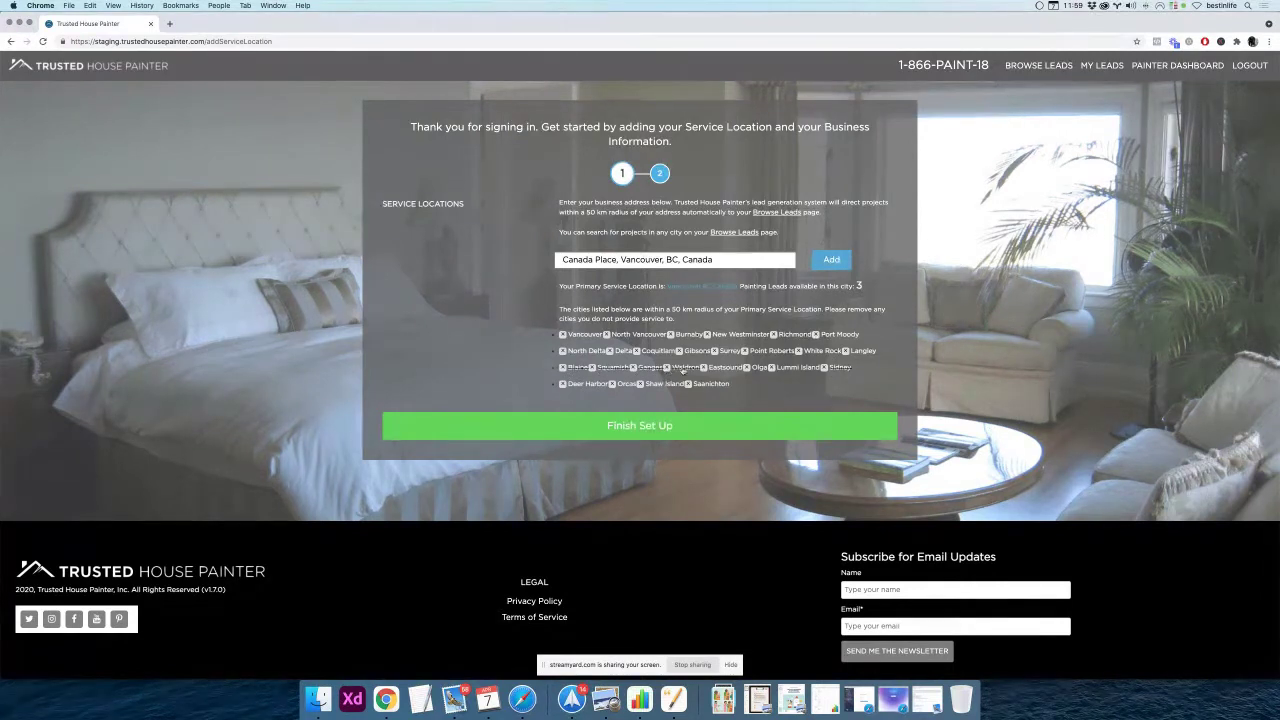
left_click(718, 368)
left_click(711, 384)
left_click(665, 384)
left_click(626, 384)
left_click(578, 385)
left_click(650, 428)
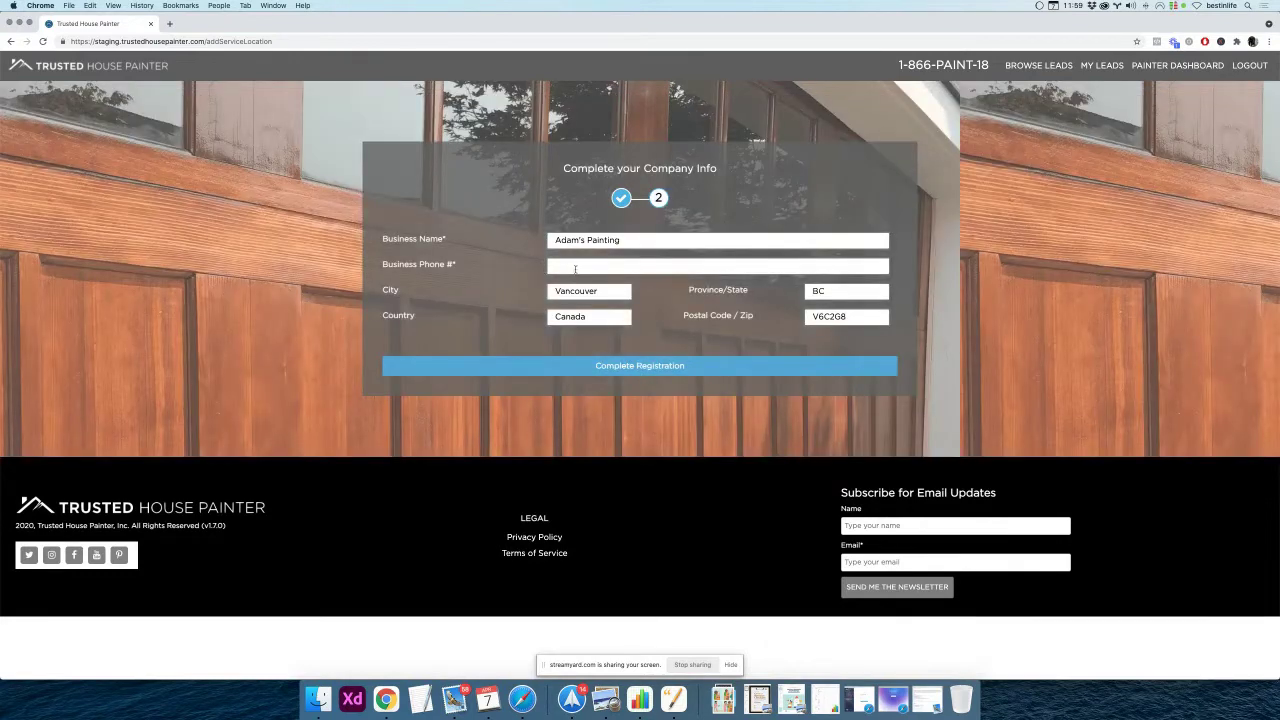
Enter the business phone number and submit the company info form
left_click(576, 268)
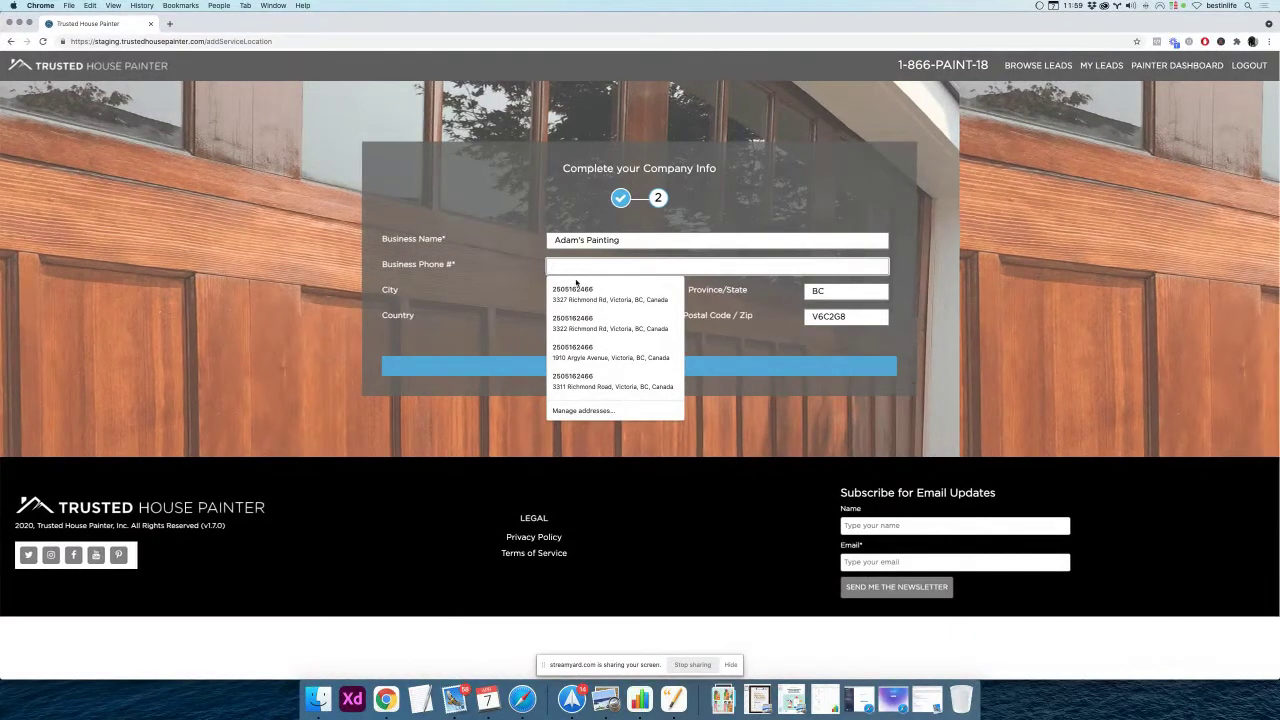
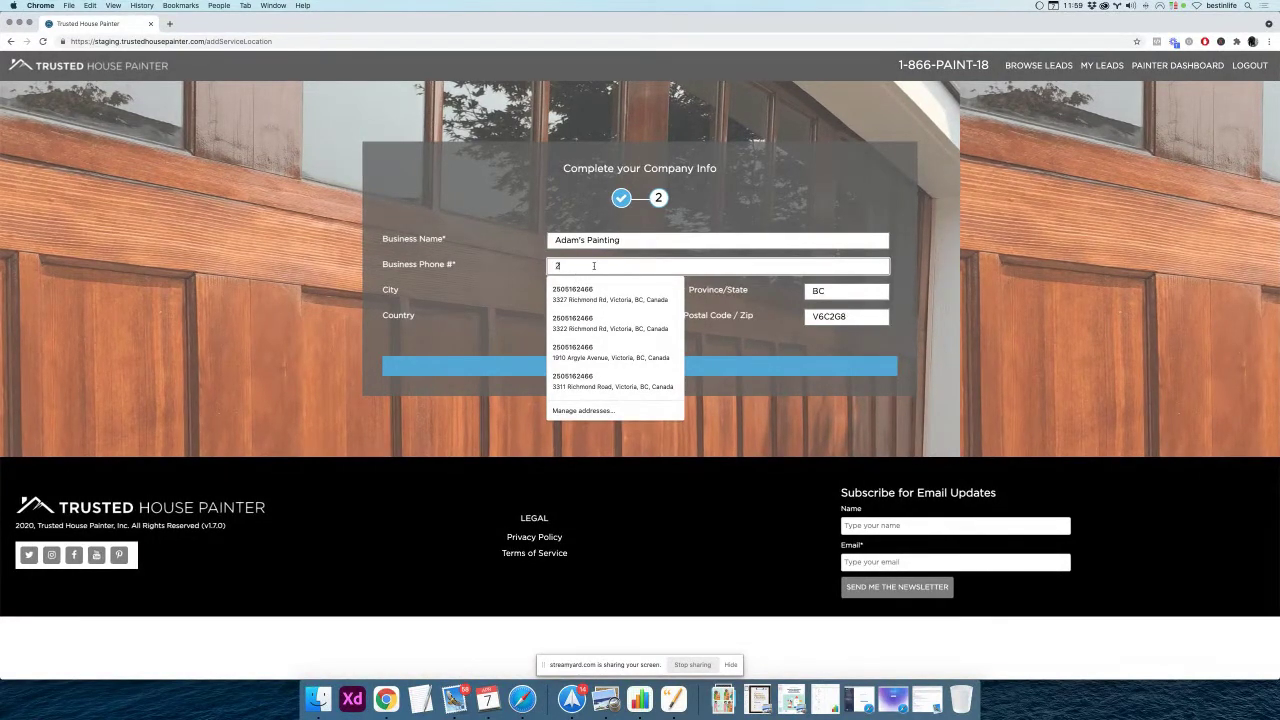
left_click(480, 286)
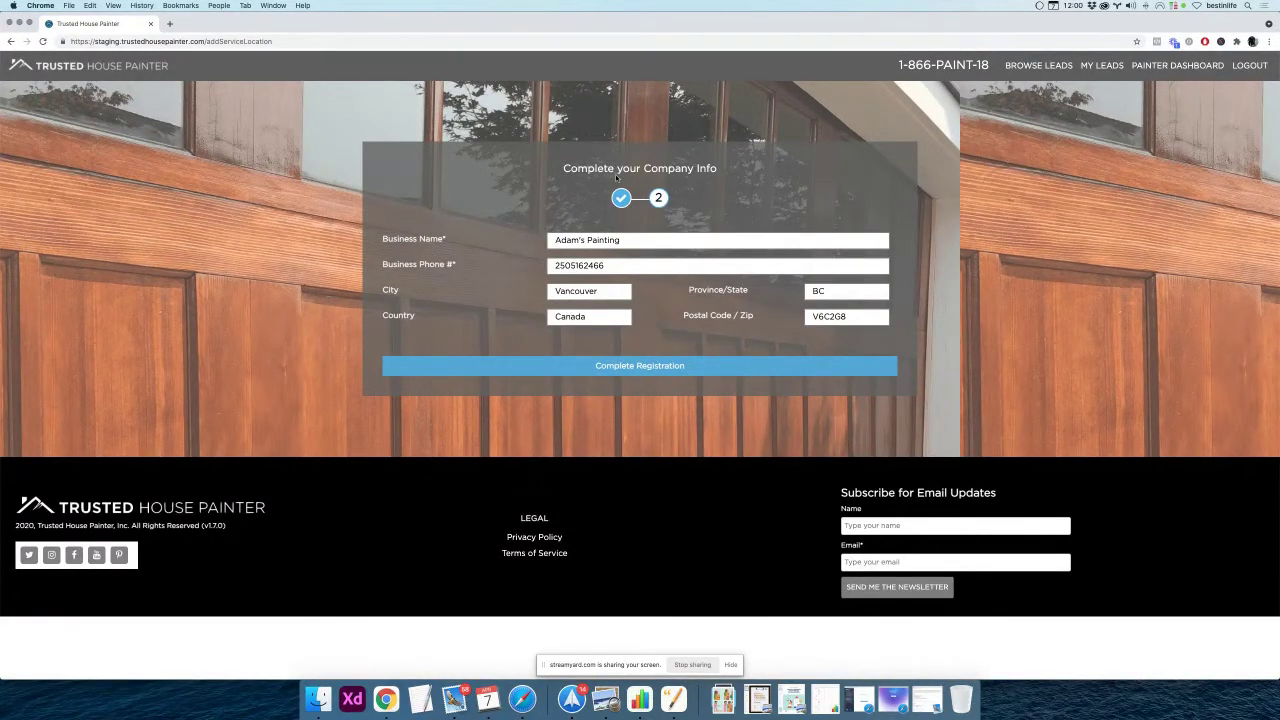
scroll(593, 216, "up", 5)
scroll(593, 216, "down", 5)
left_click(629, 367)
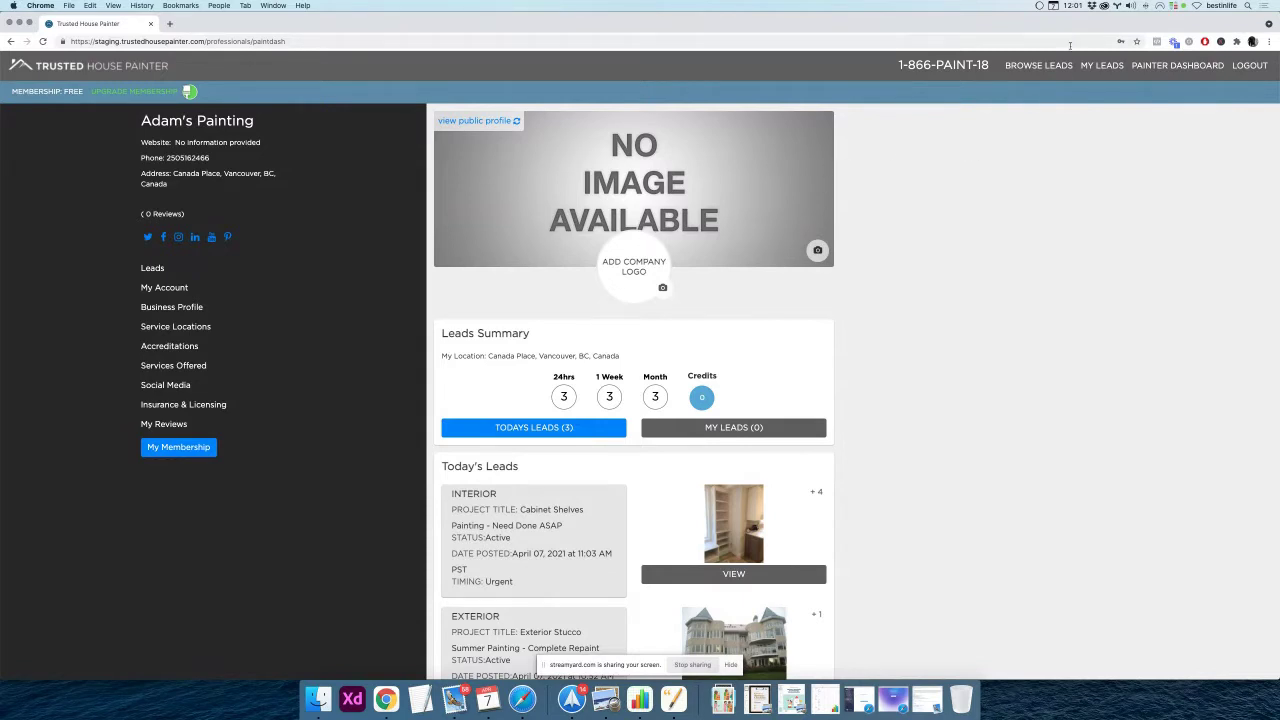
Reload the Adam's Painting dashboard and highlight the business name, Website and address text
left_click(1164, 72)
left_click_drag(141, 121, 268, 122)
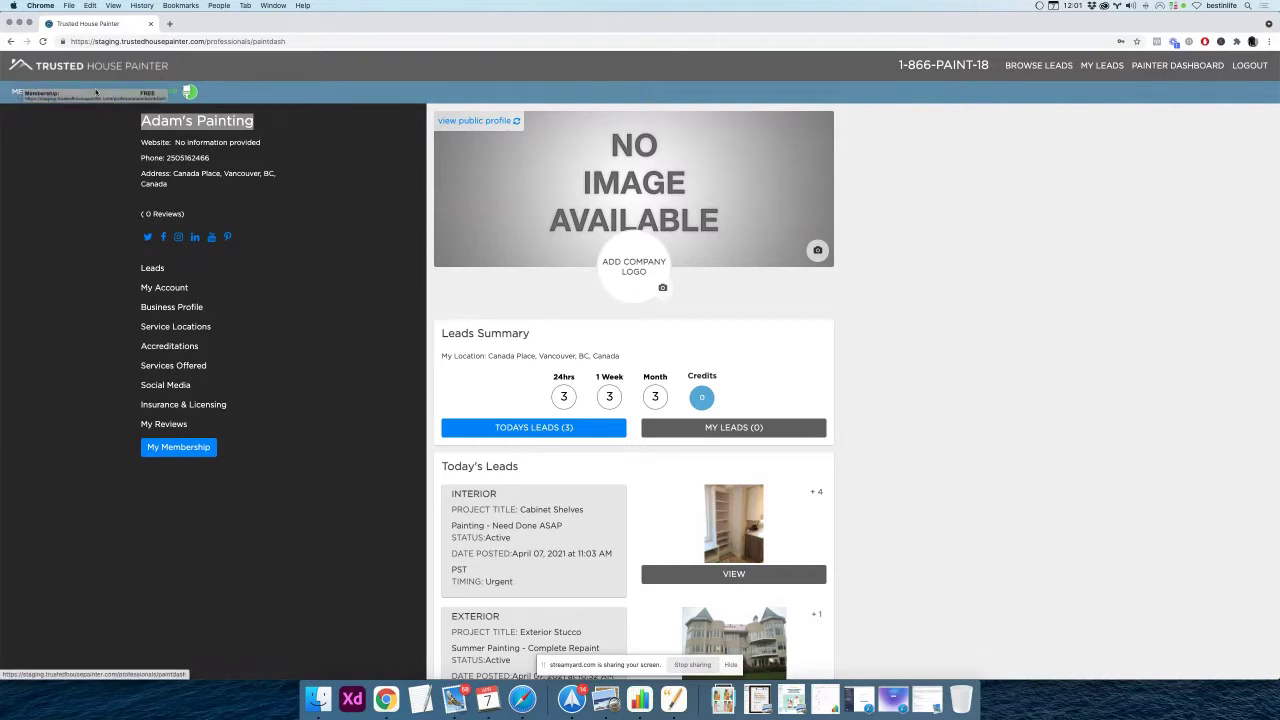
left_click(94, 142)
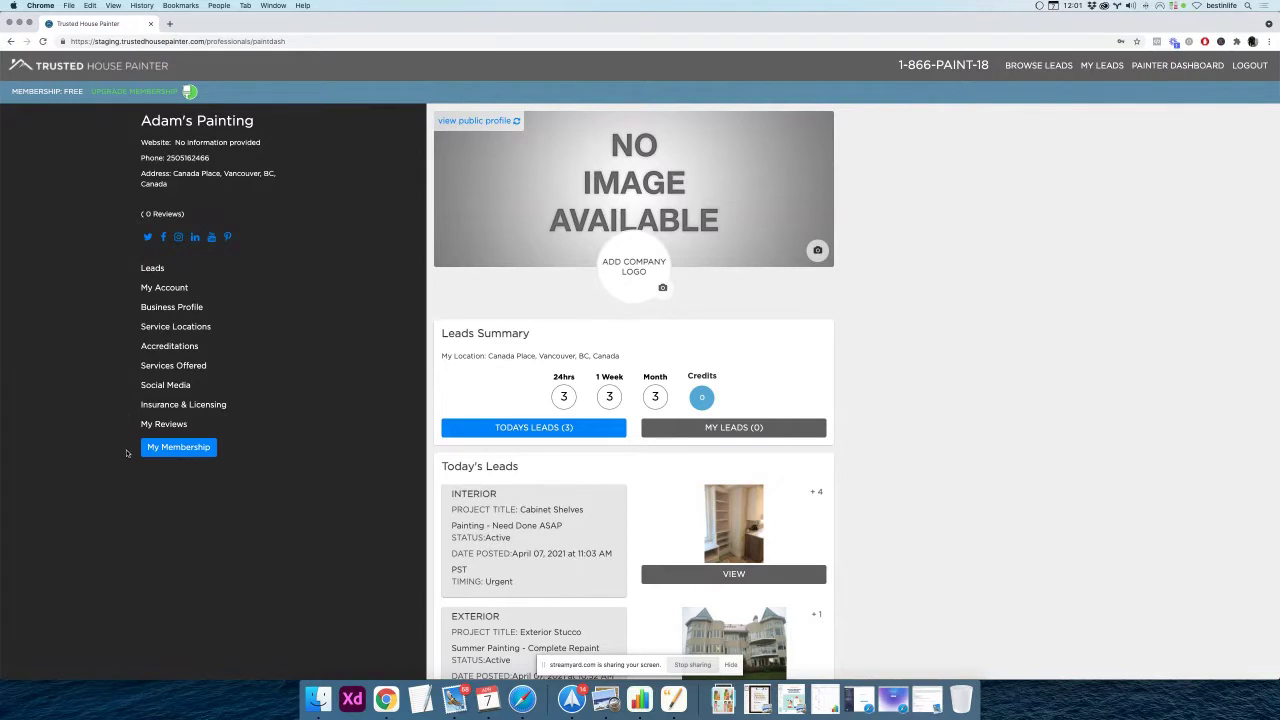
double_click(147, 142)
scroll(113, 174, "down", 1)
scroll(113, 174, "up", 1)
left_click_drag(141, 173, 196, 186)
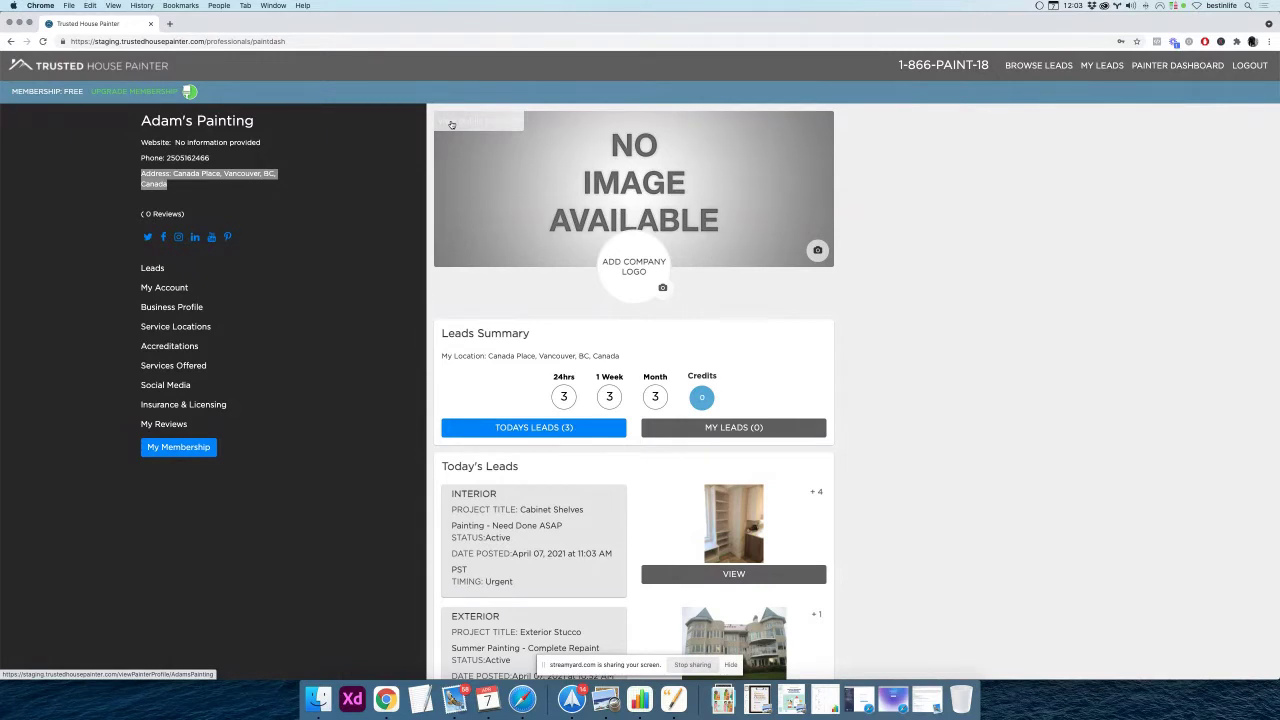
left_click(497, 123)
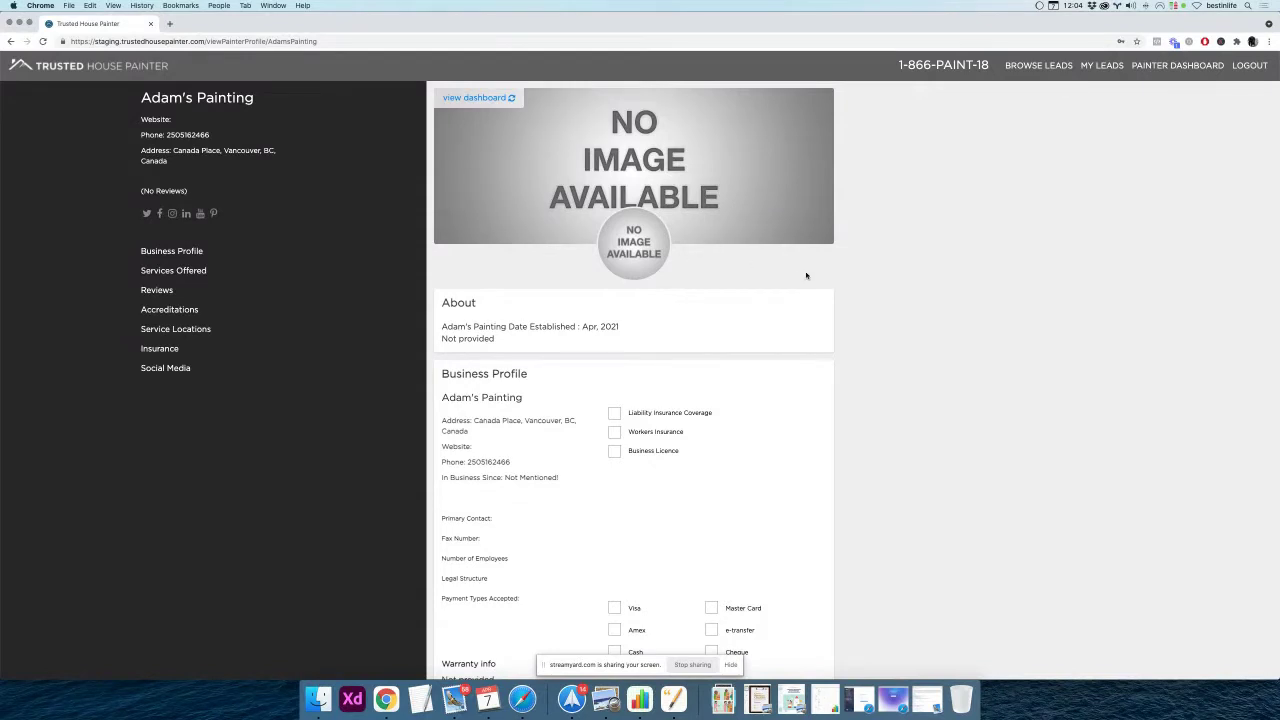
scroll(805, 276, "down", 5)
scroll(808, 276, "up", 2)
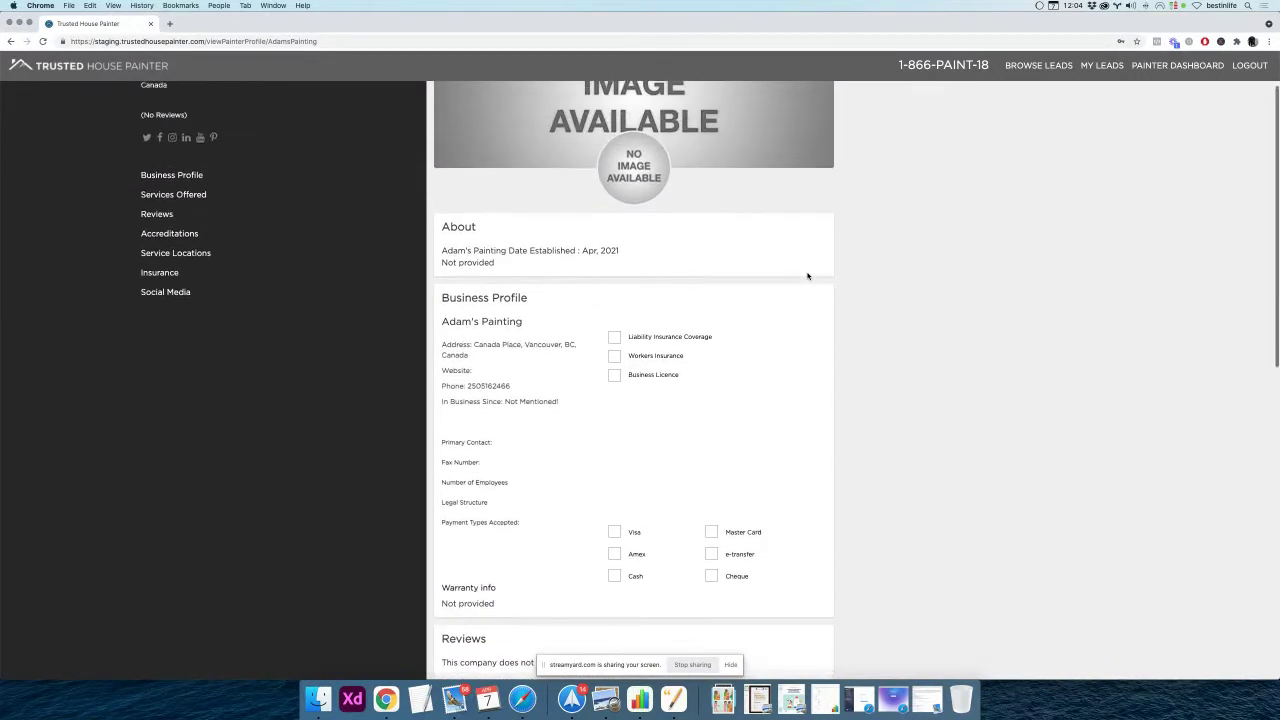
scroll(808, 276, "up", 3)
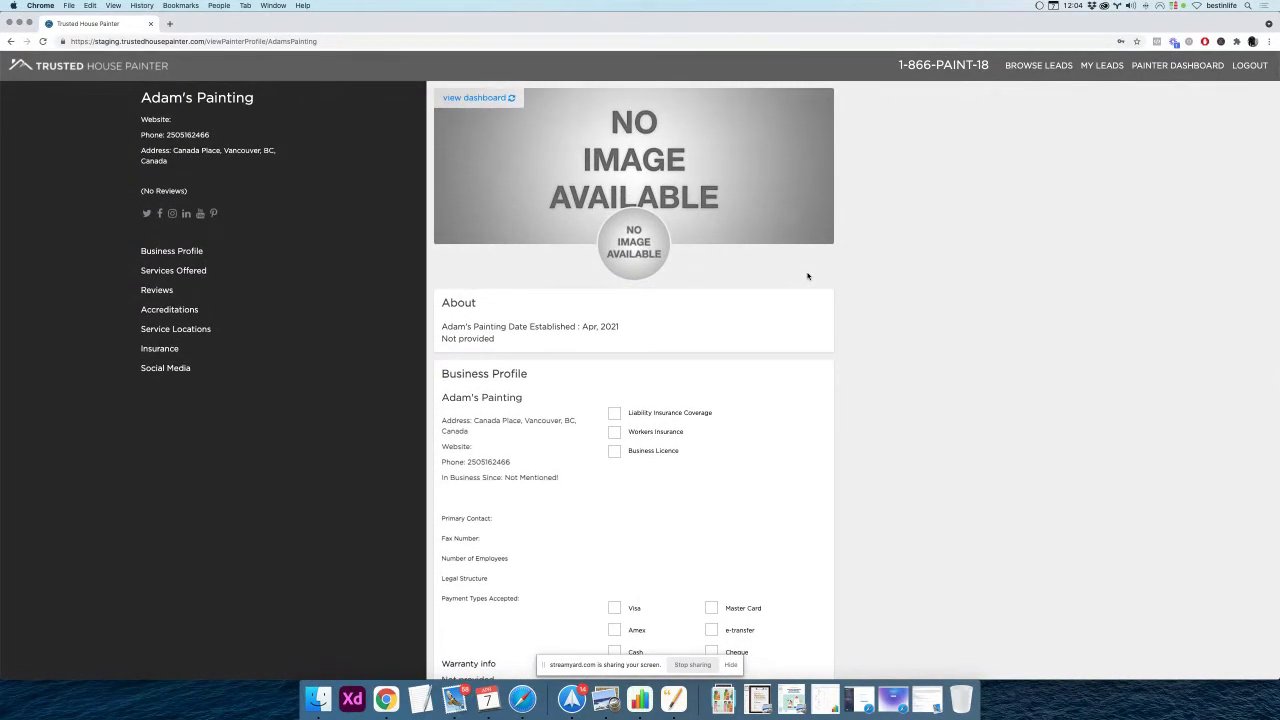
scroll(808, 276, "down", 10)
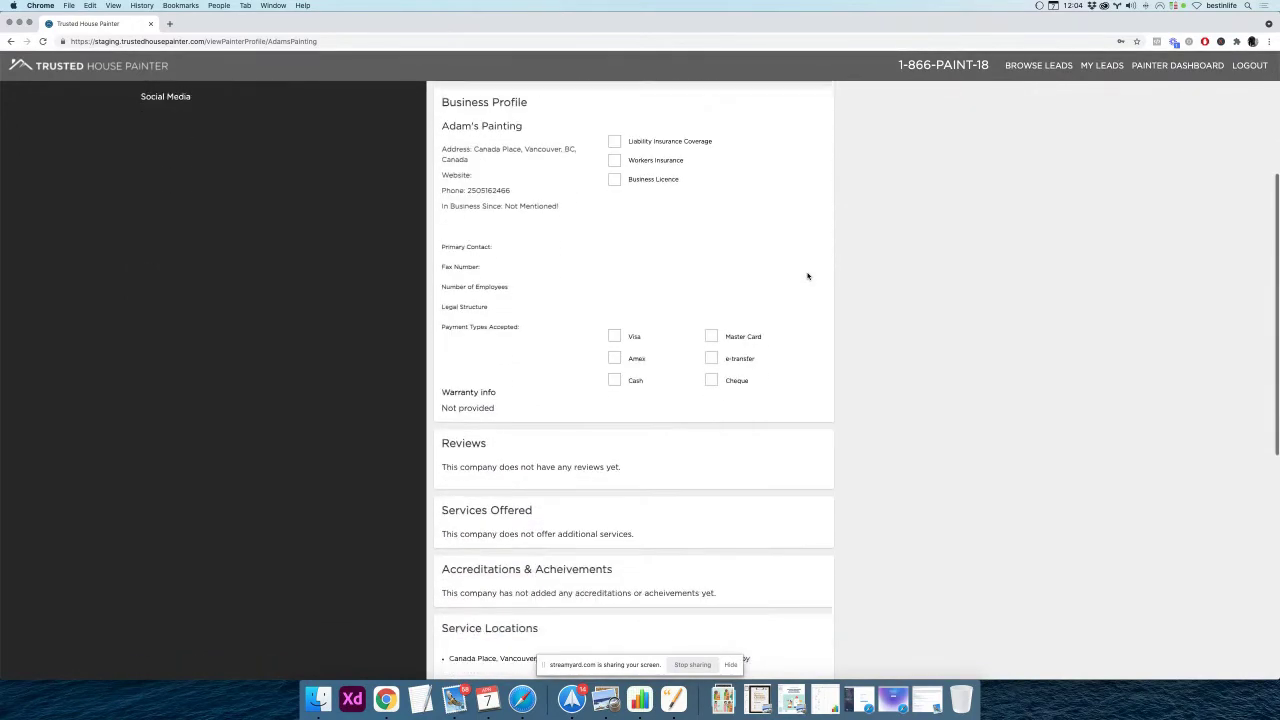
scroll(808, 276, "down", 4)
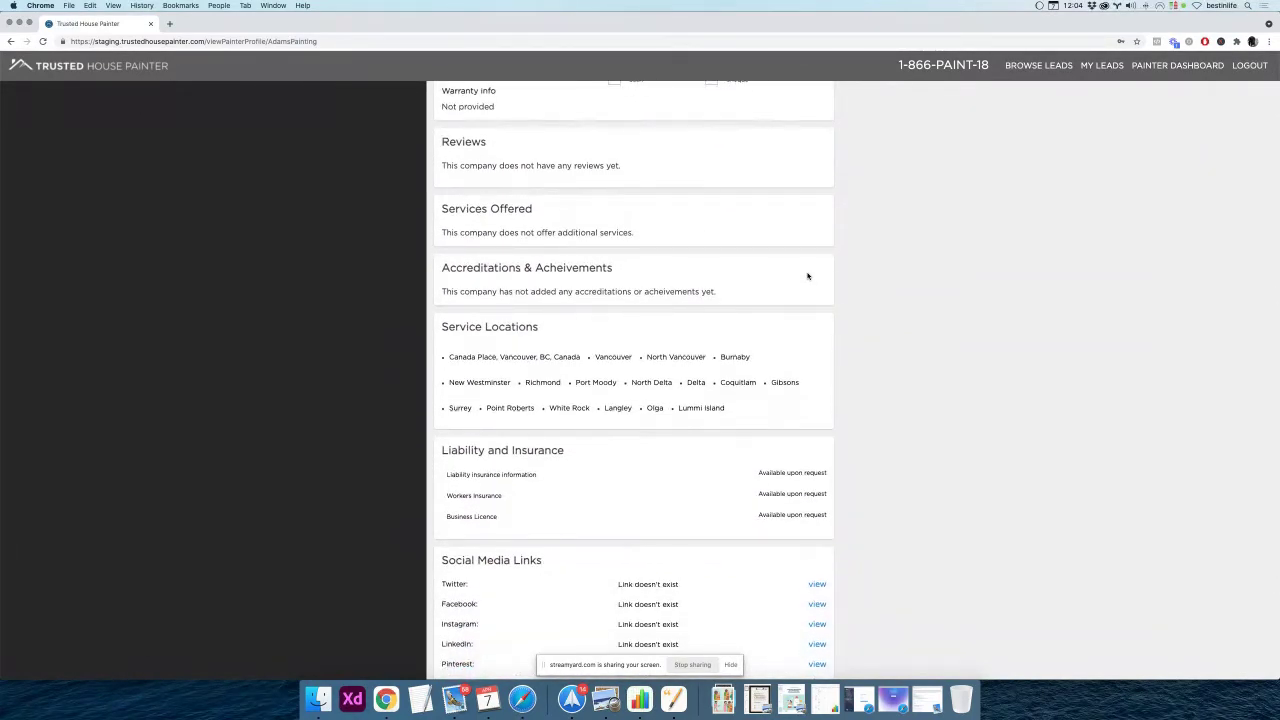
scroll(808, 276, "down", 3)
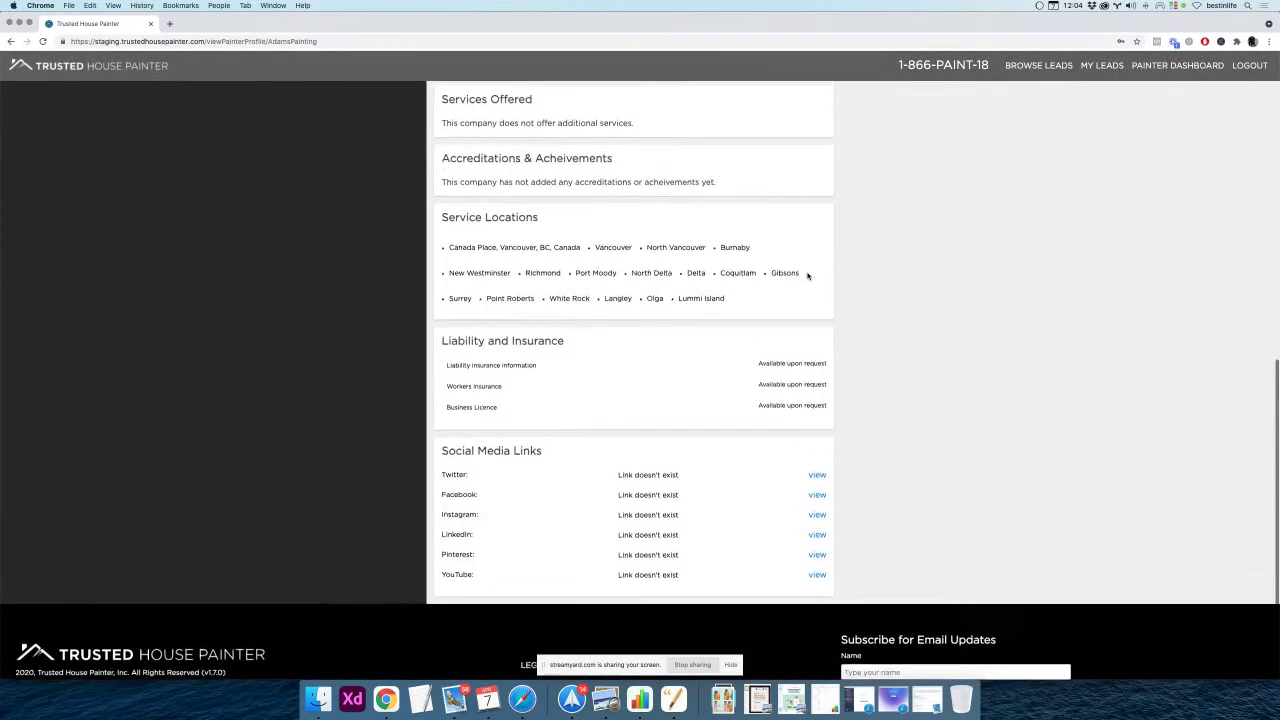
scroll(808, 276, "up", 1)
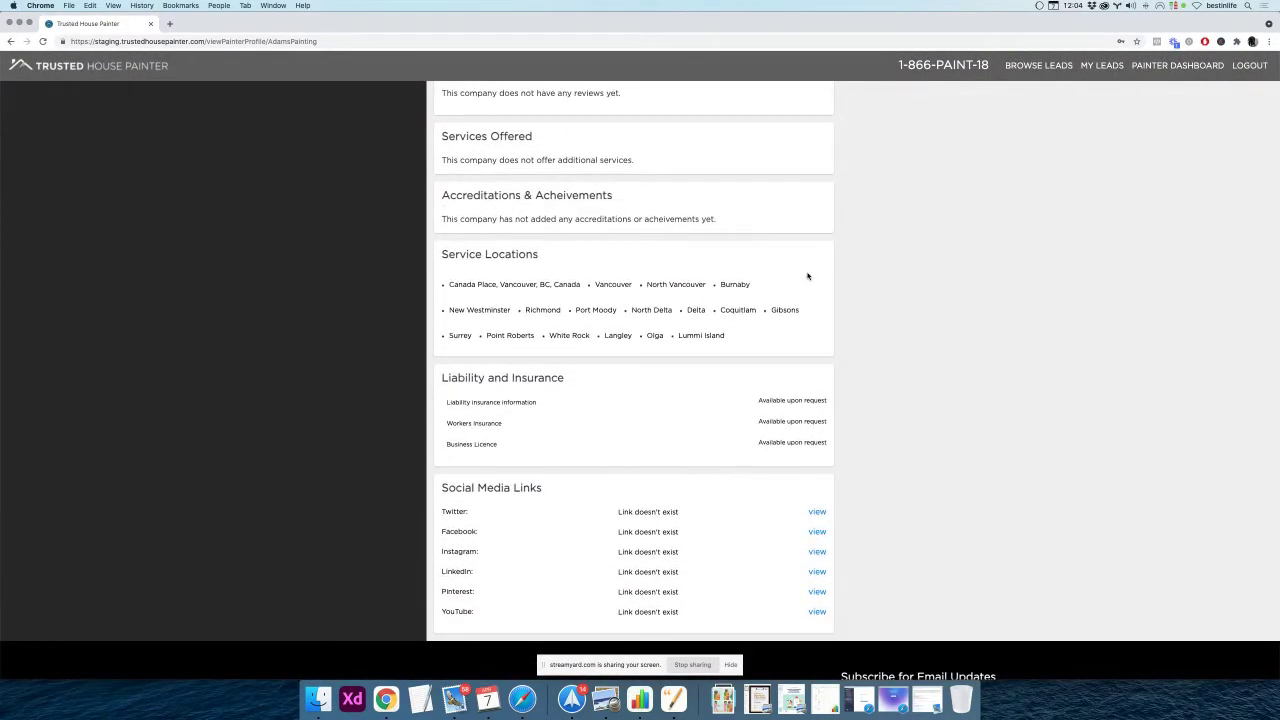
scroll(808, 276, "up", 10)
scroll(808, 276, "up", 5)
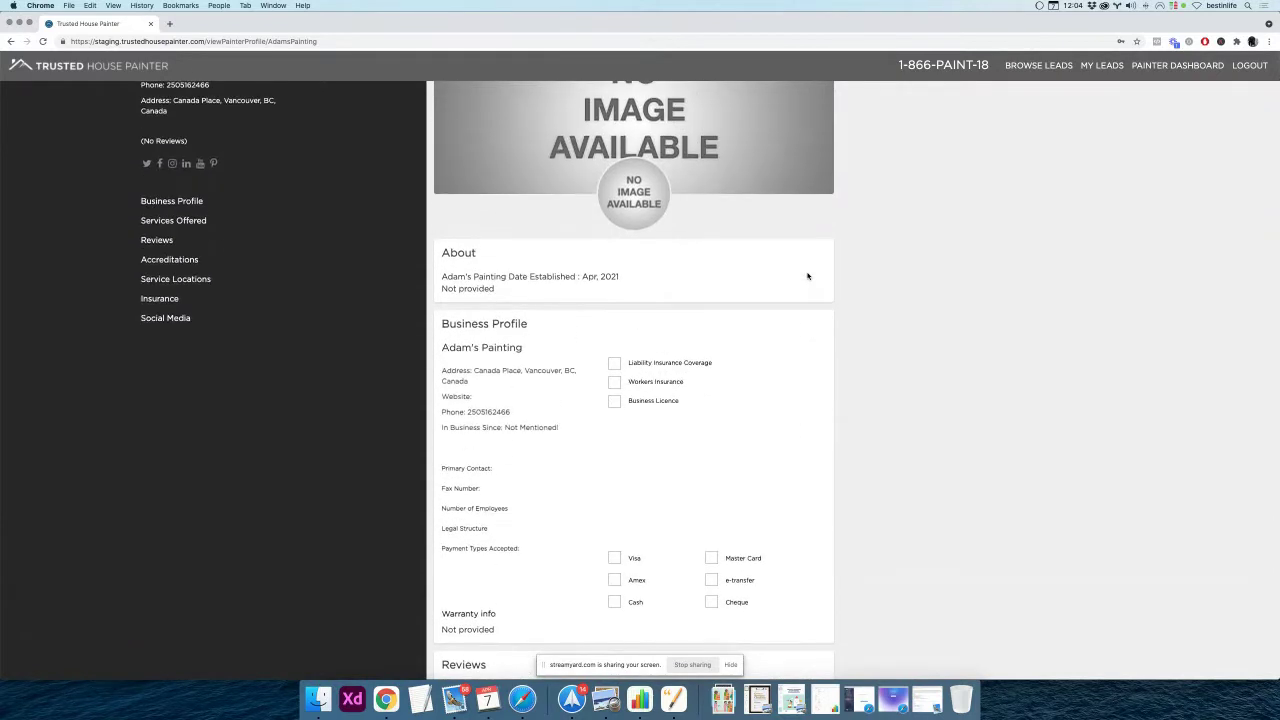
scroll(808, 276, "up", 2)
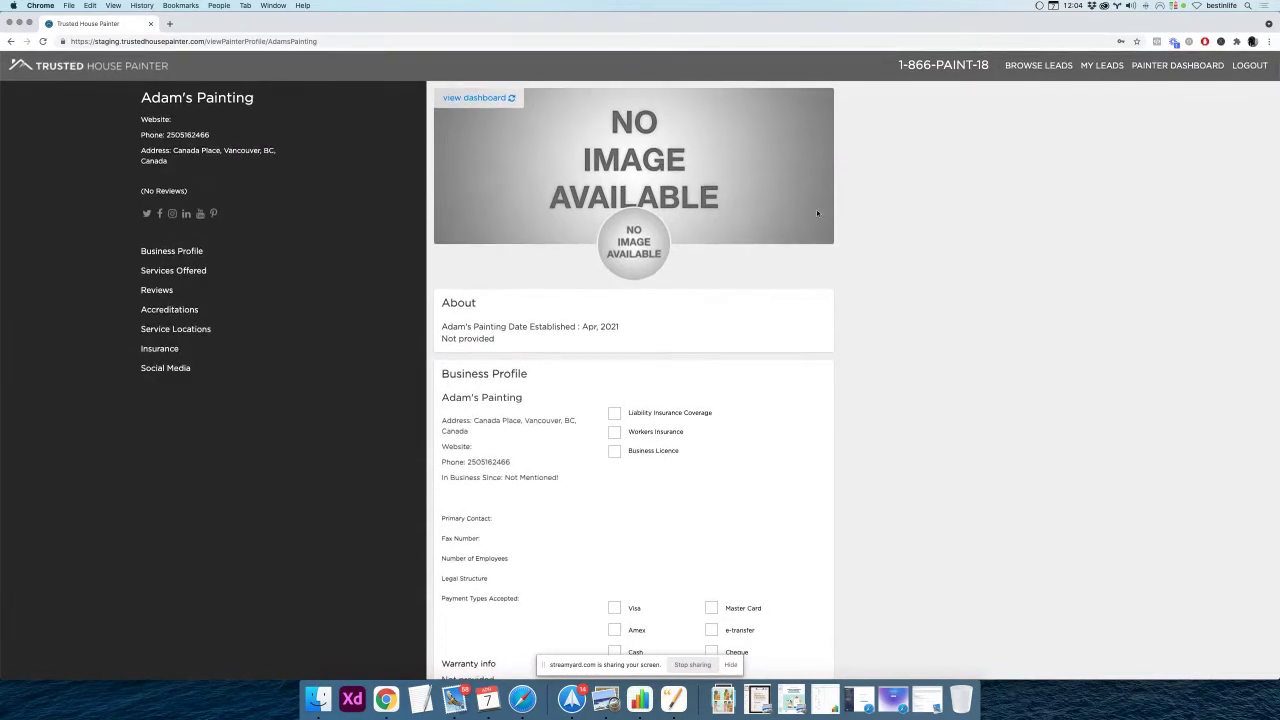
left_click(462, 103)
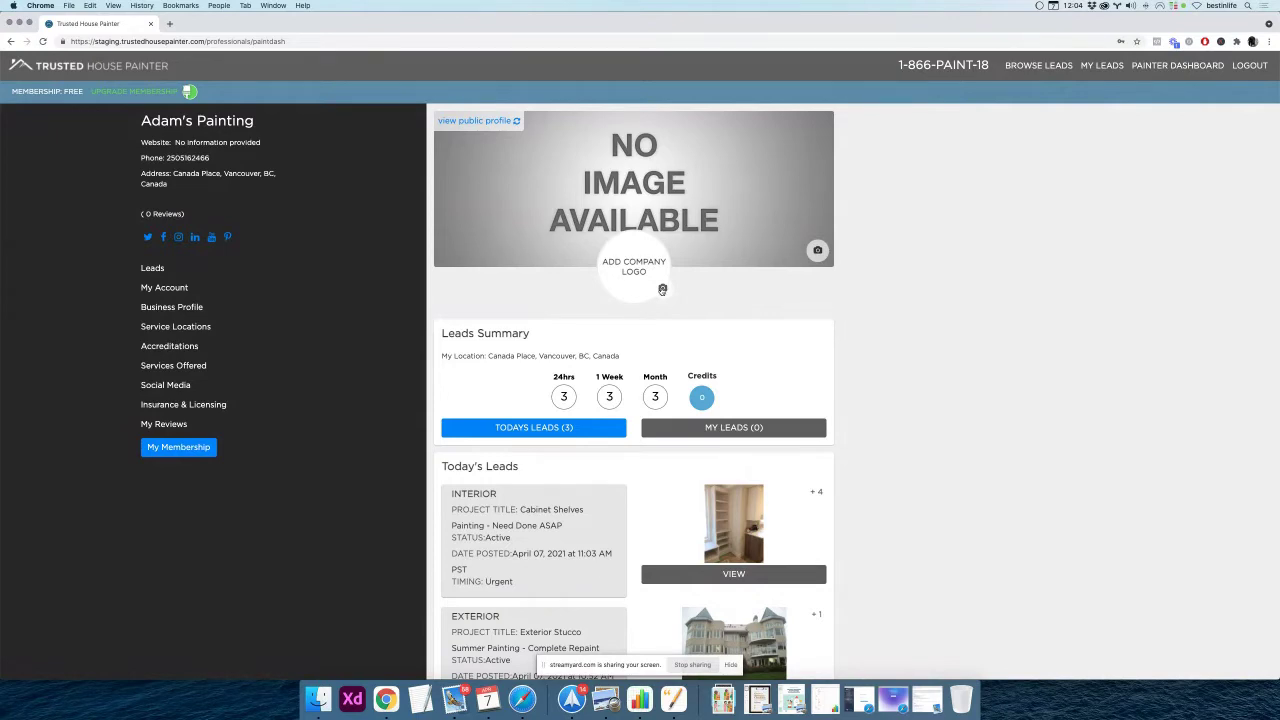
Upload Business Logo.png from Dropbox > THP Video > TUTORIAL ASSETS, centre it and save
left_click(609, 271)
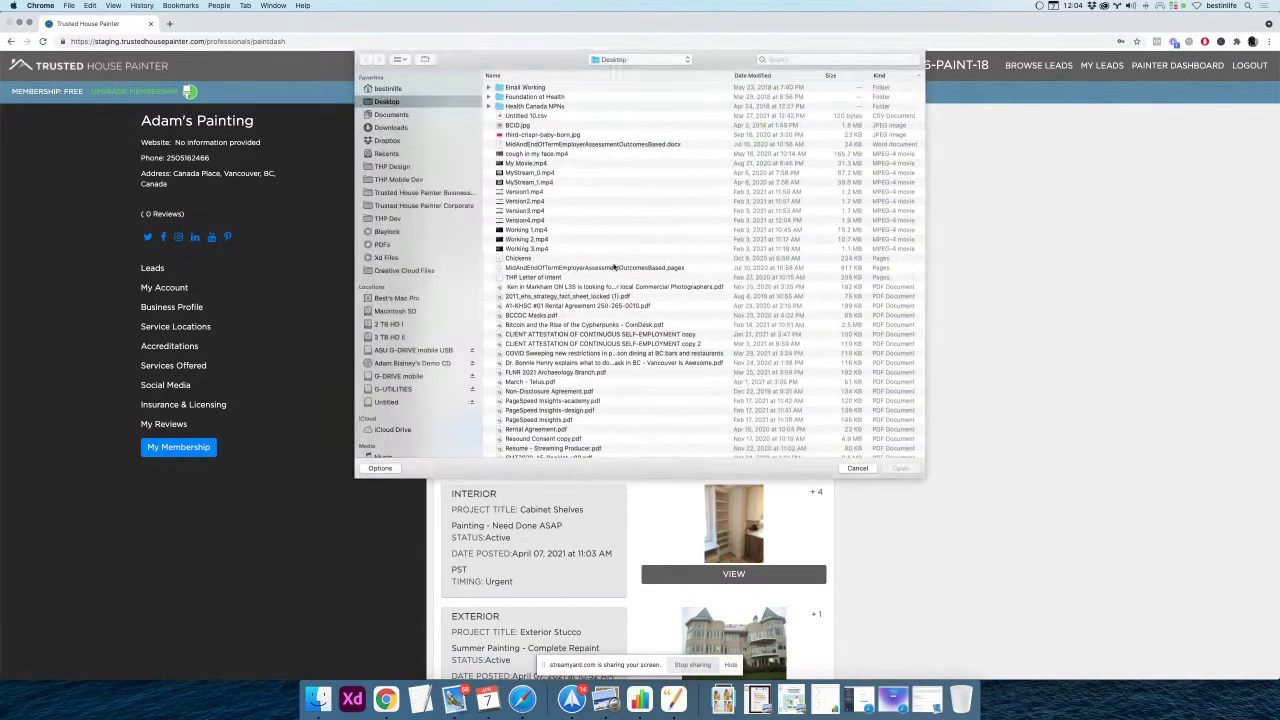
left_click(403, 141)
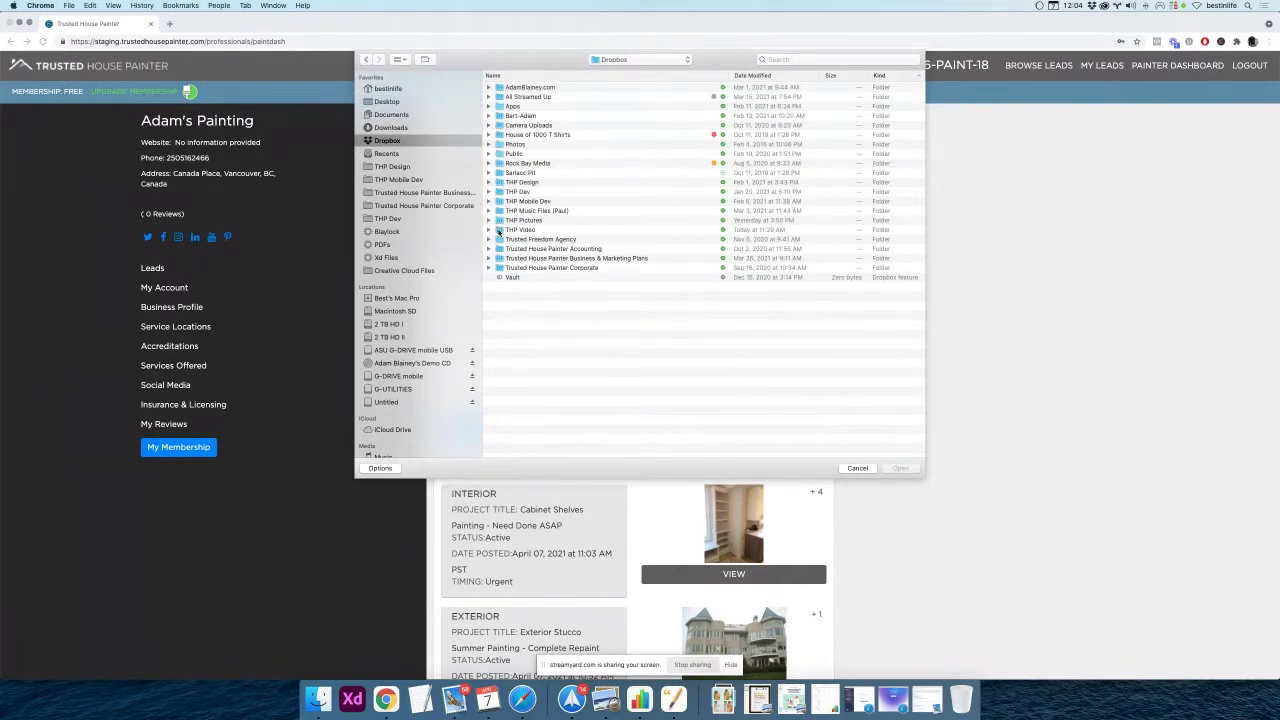
double_click(499, 232)
left_click(499, 116)
double_click(499, 116)
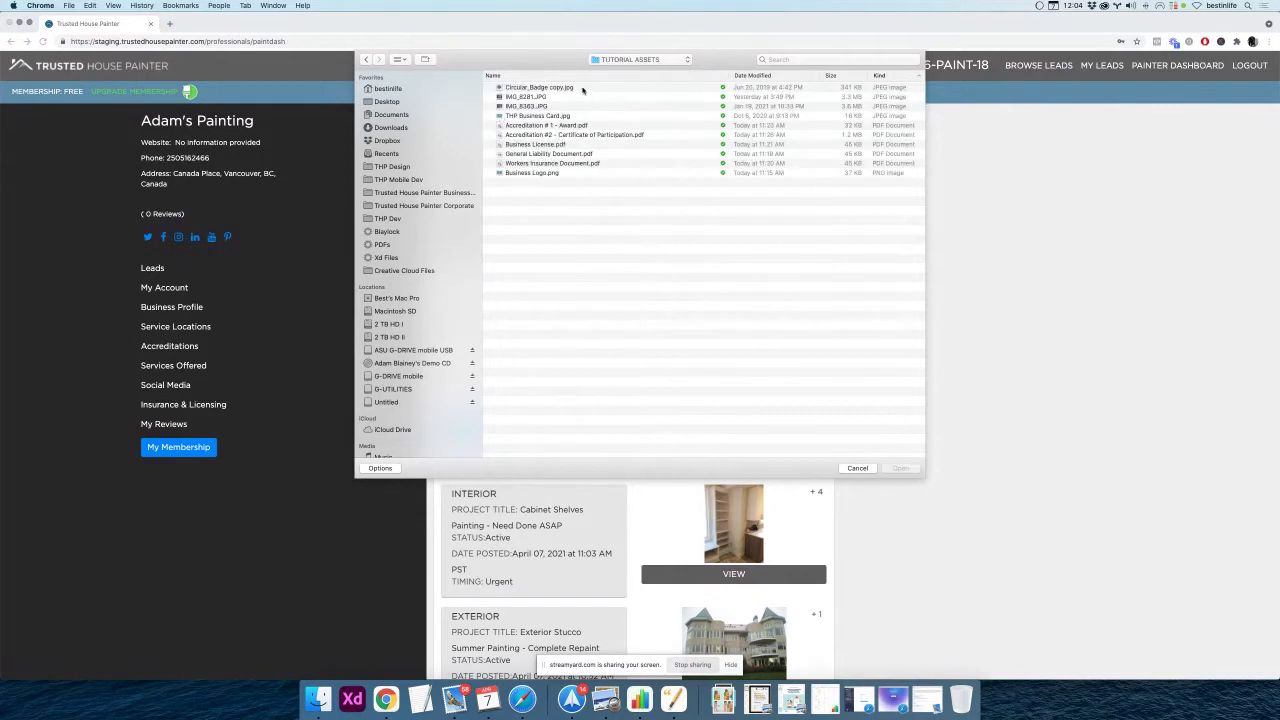
left_click(582, 90)
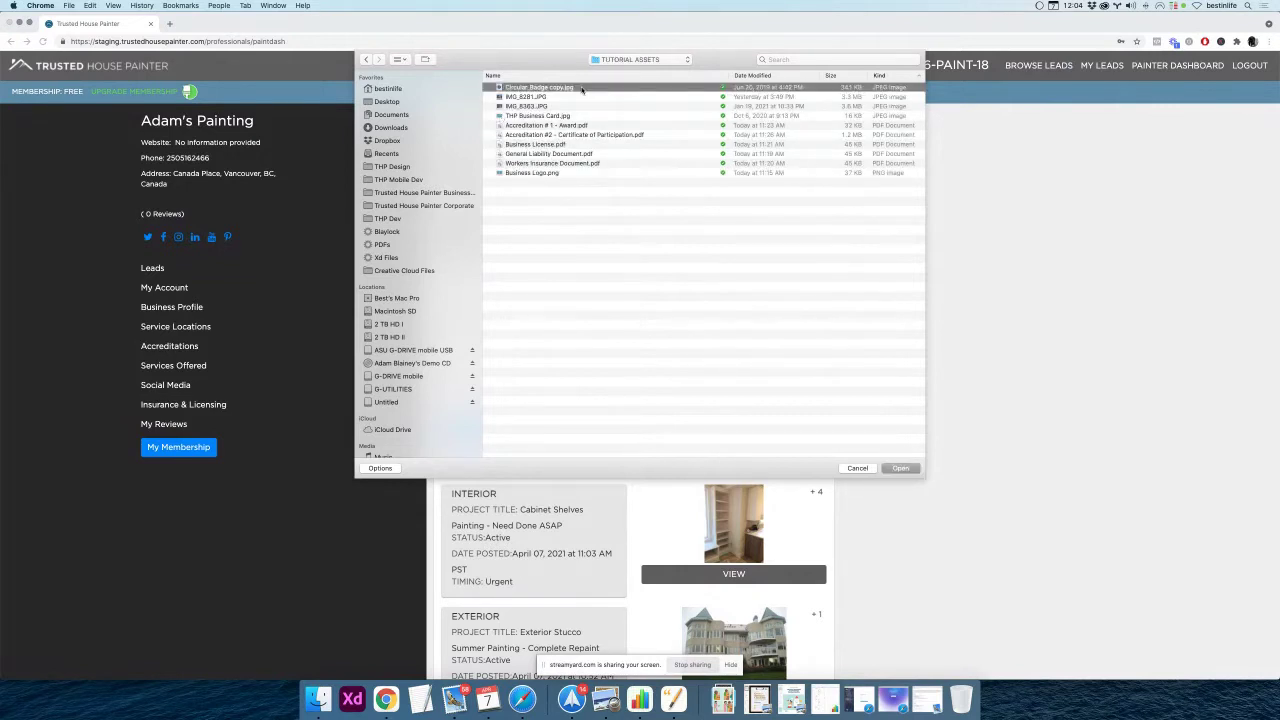
left_click(562, 174)
left_click(897, 468)
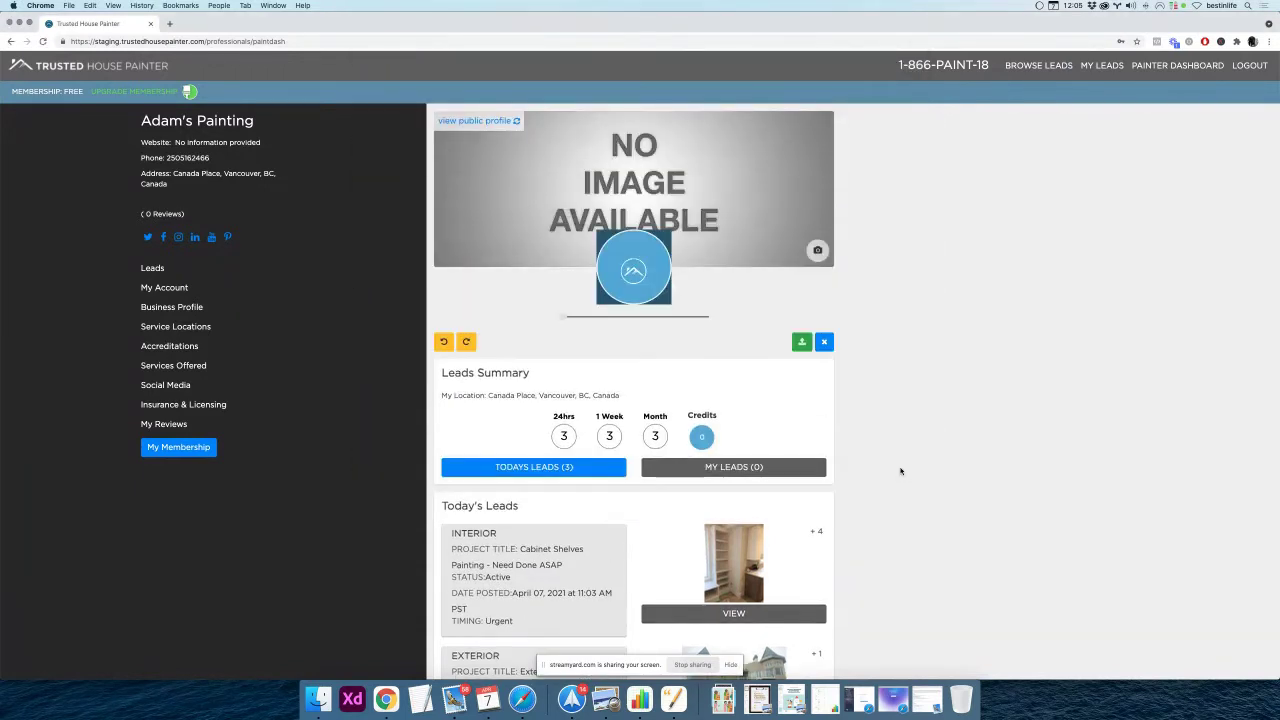
mouse_move(567, 319)
left_mouse_down()
mouse_move(621, 320)
mouse_move(585, 320)
left_mouse_up()
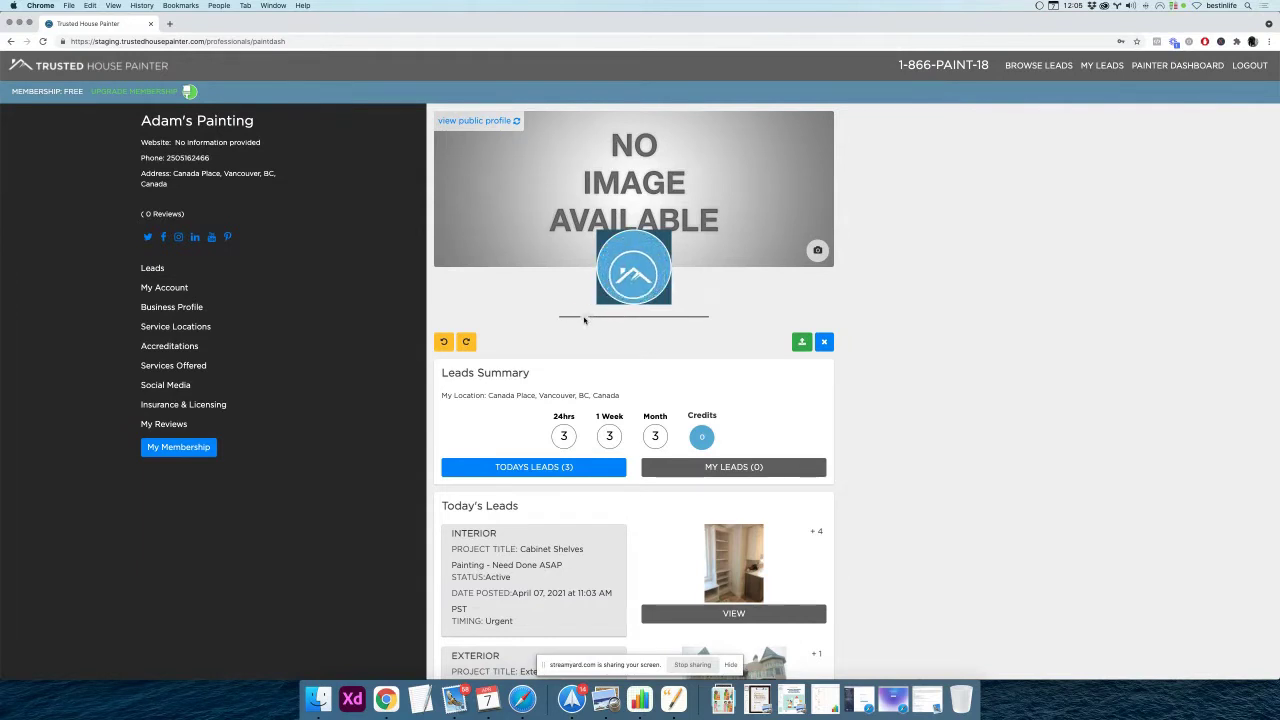
left_click_drag(633, 270, 629, 270)
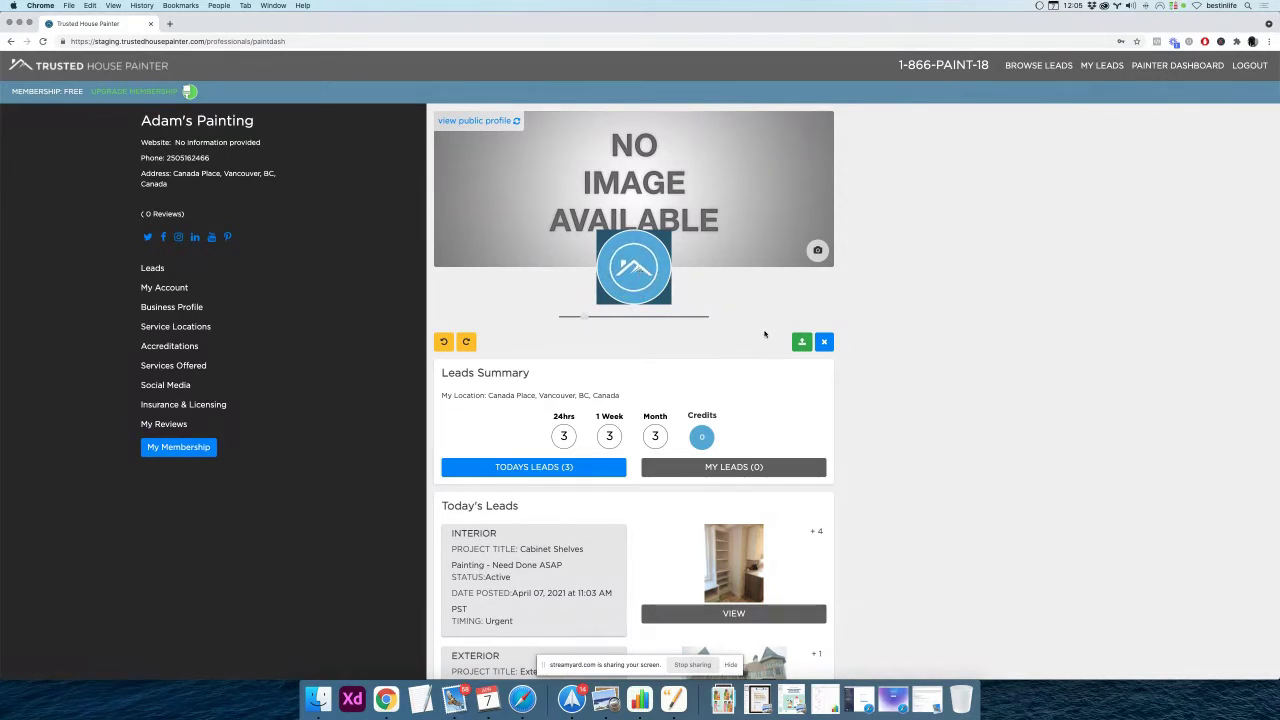
left_click(801, 343)
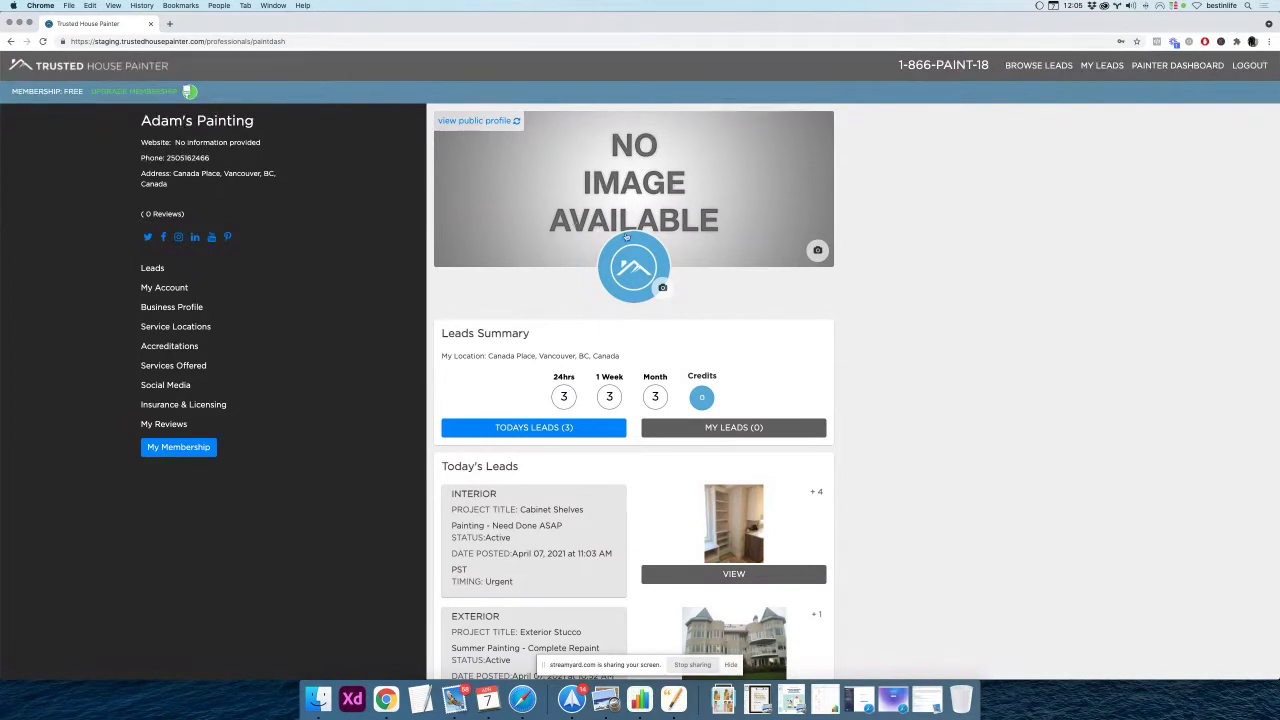
Preview the photos and upload townhouse image IMG_8363.JPG as the cover photo
left_click(818, 251)
left_click(612, 97)
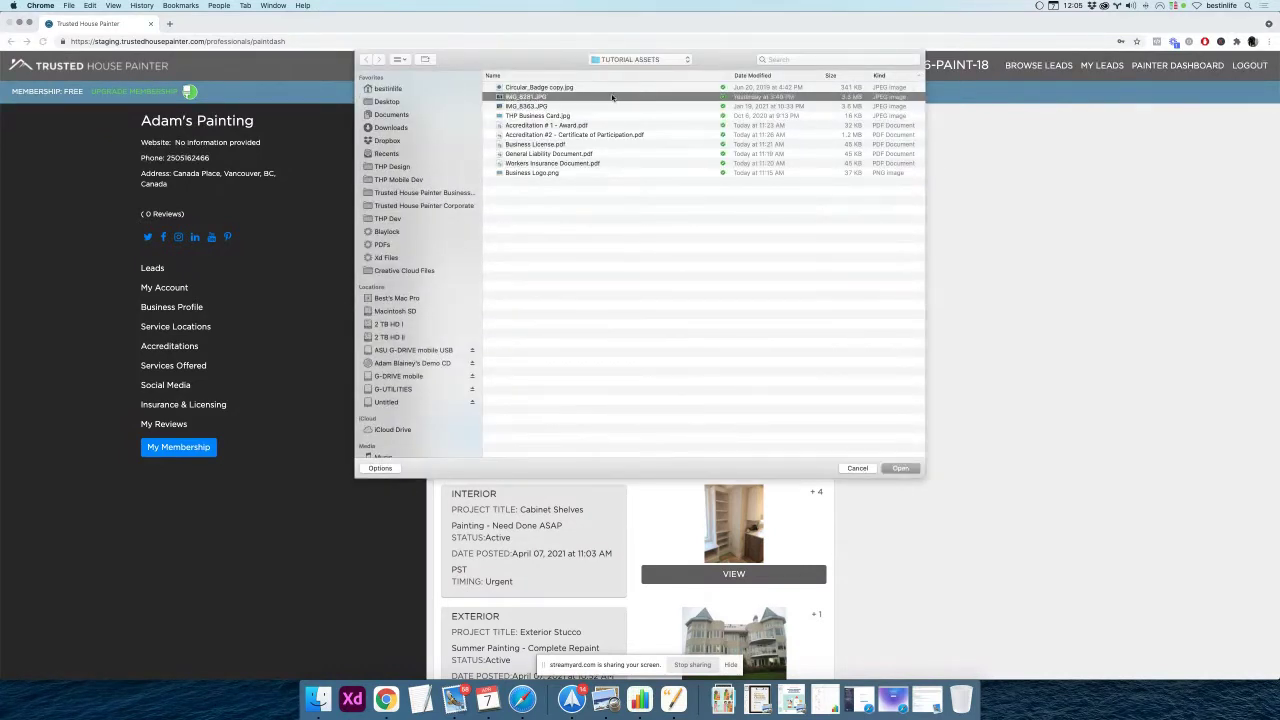
key("space")
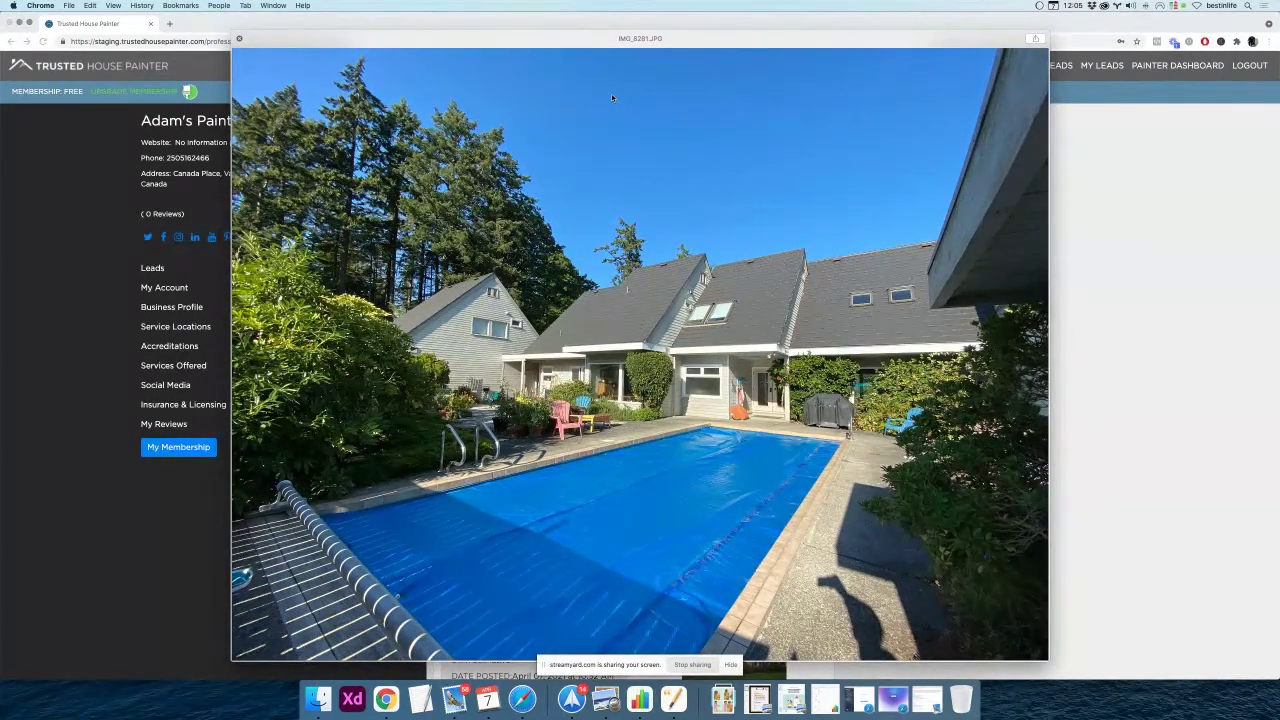
key("Down")
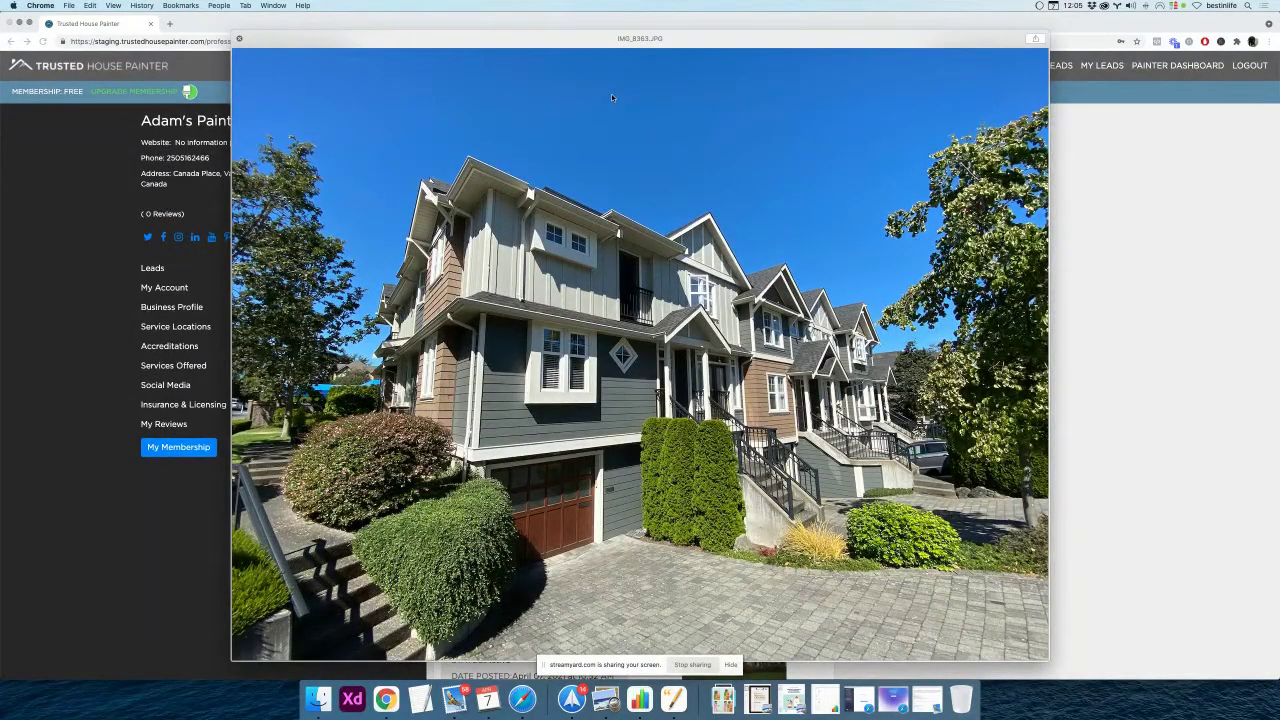
key("space")
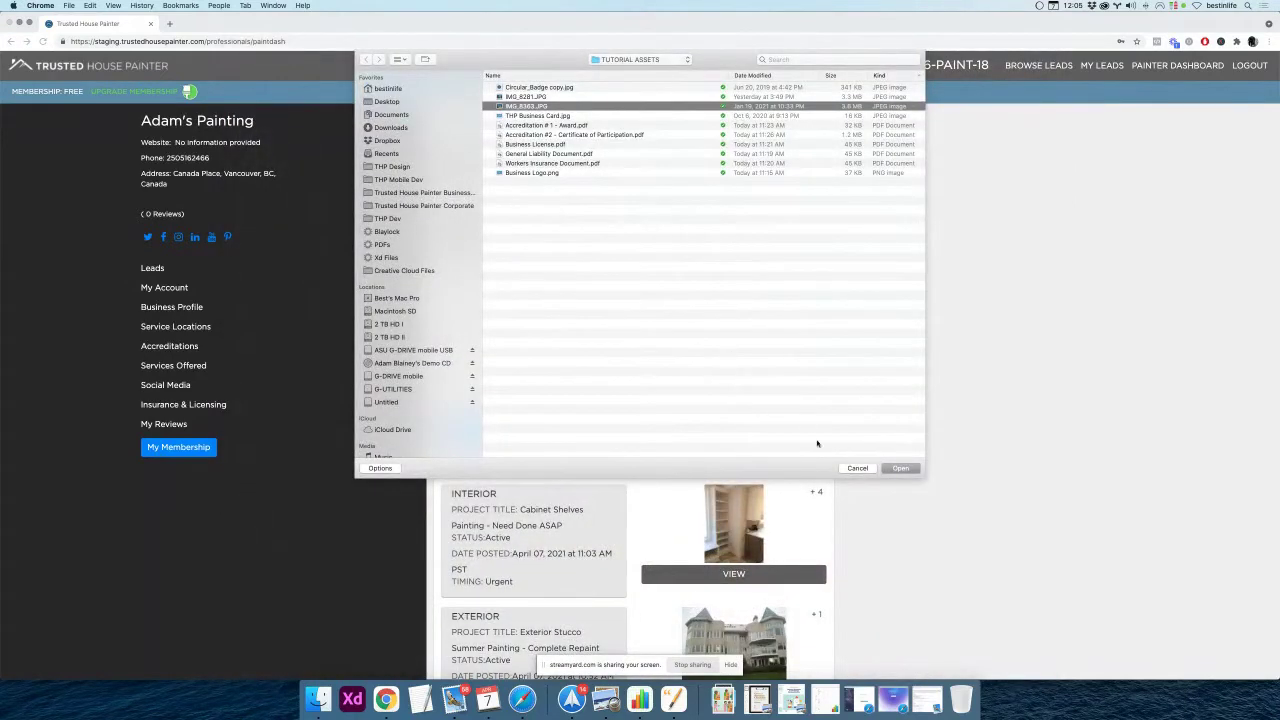
left_click(897, 469)
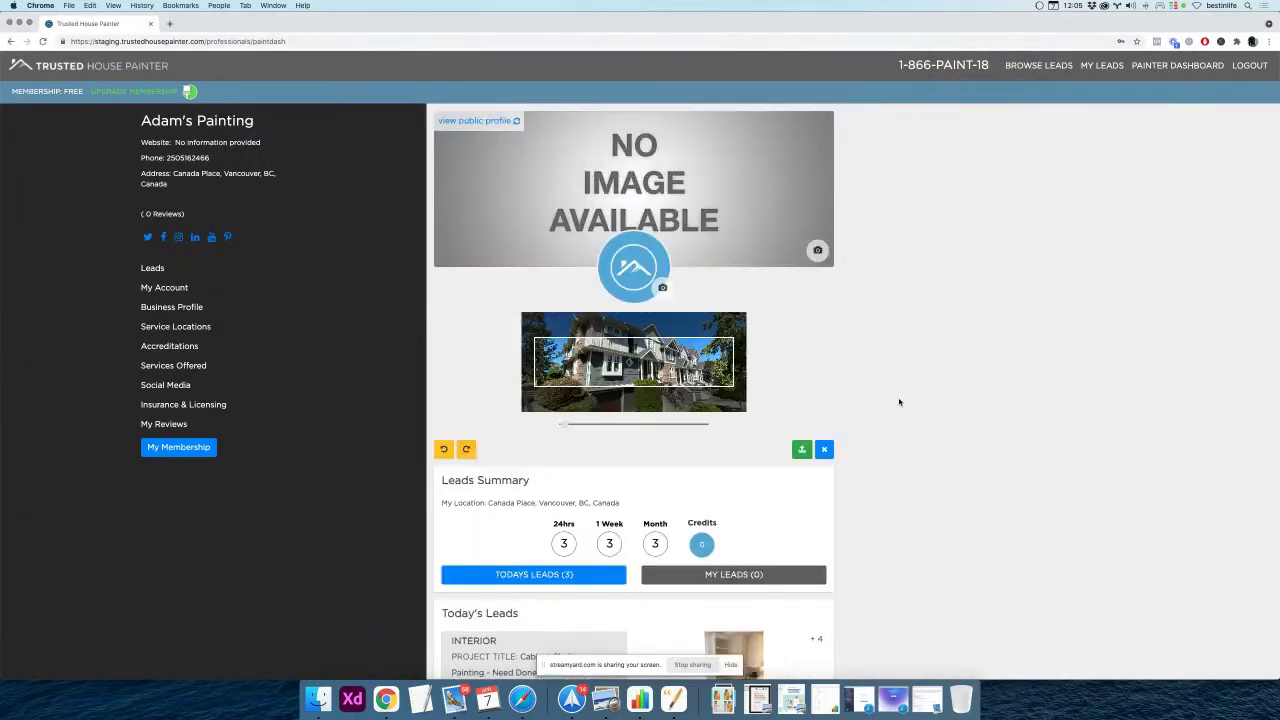
Zoom out and reposition the townhouse photo to frame the houses, then save the cover
left_click_drag(658, 356, 650, 381)
left_click_drag(564, 427, 553, 427)
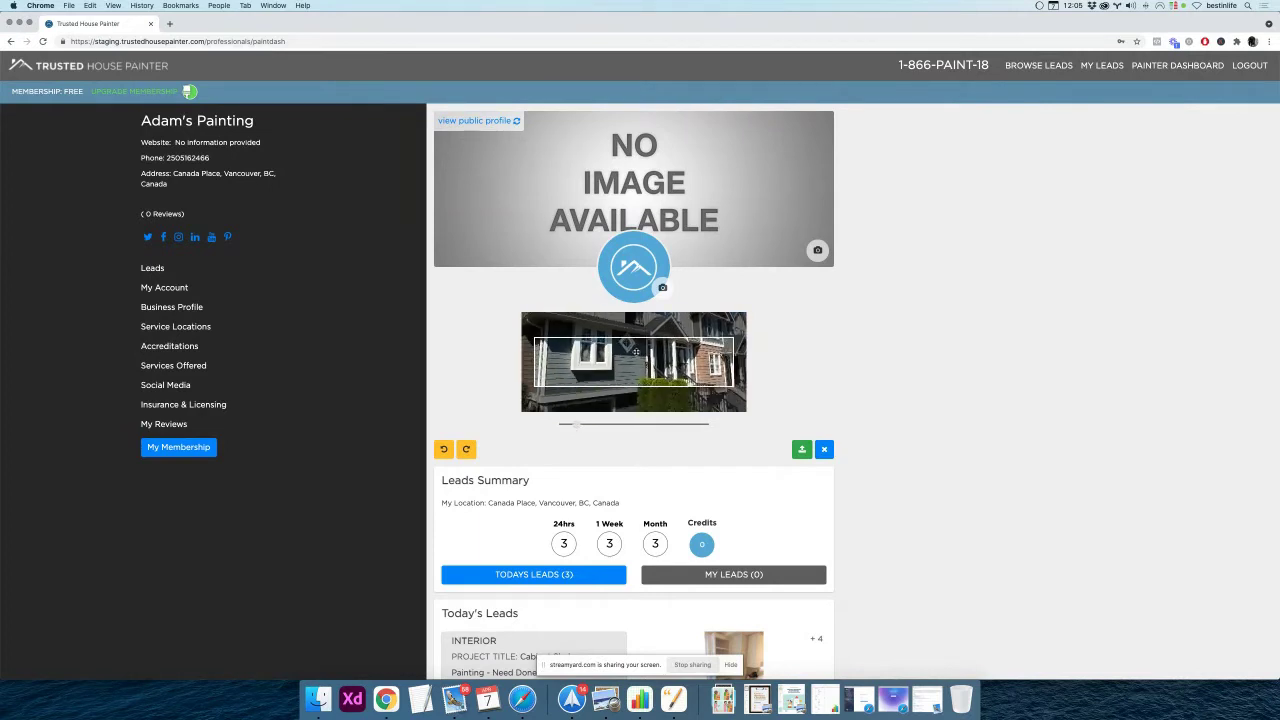
mouse_move(644, 358)
left_mouse_down()
mouse_move(607, 368)
mouse_move(627, 367)
left_mouse_up()
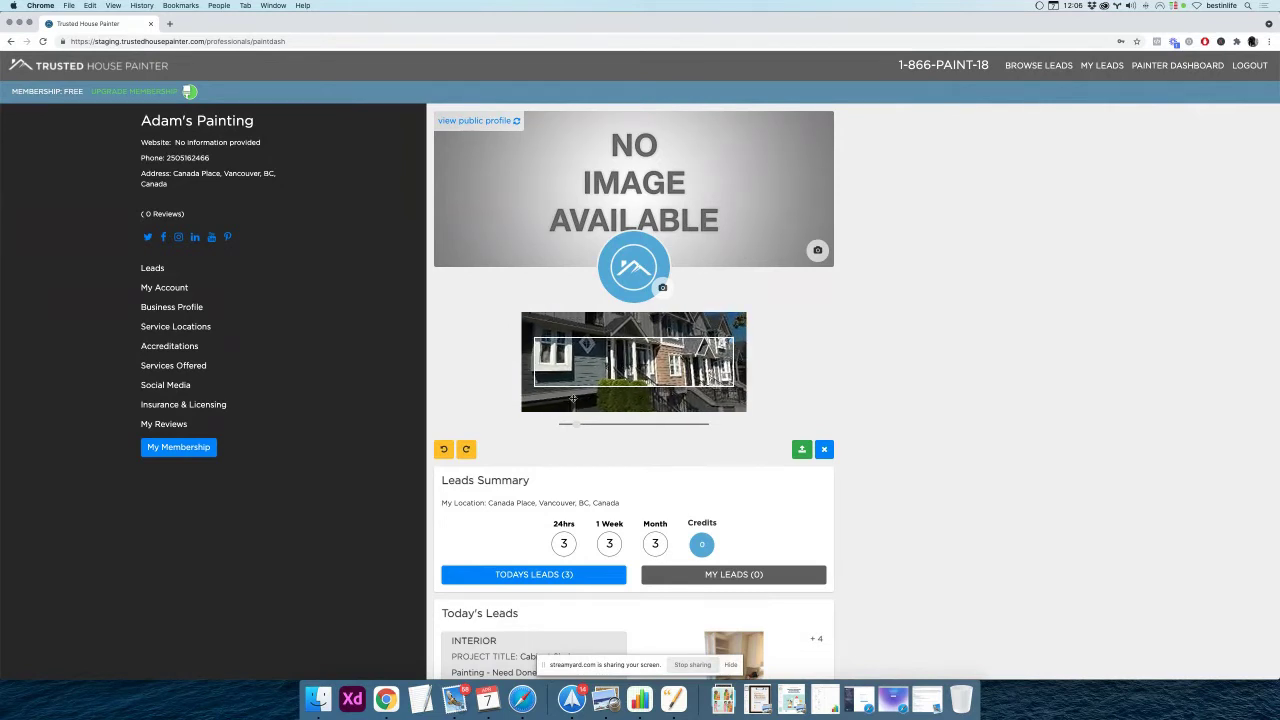
left_click_drag(577, 424, 571, 425)
left_click_drag(681, 386, 585, 405)
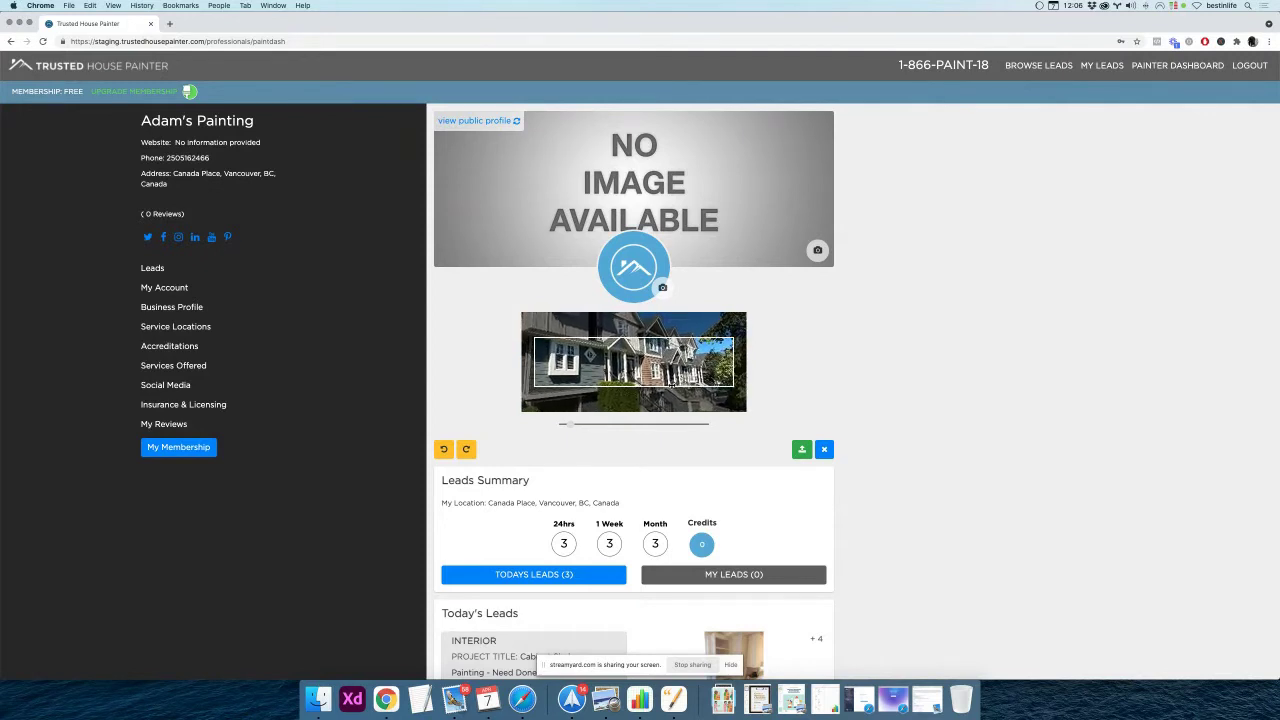
left_click(801, 449)
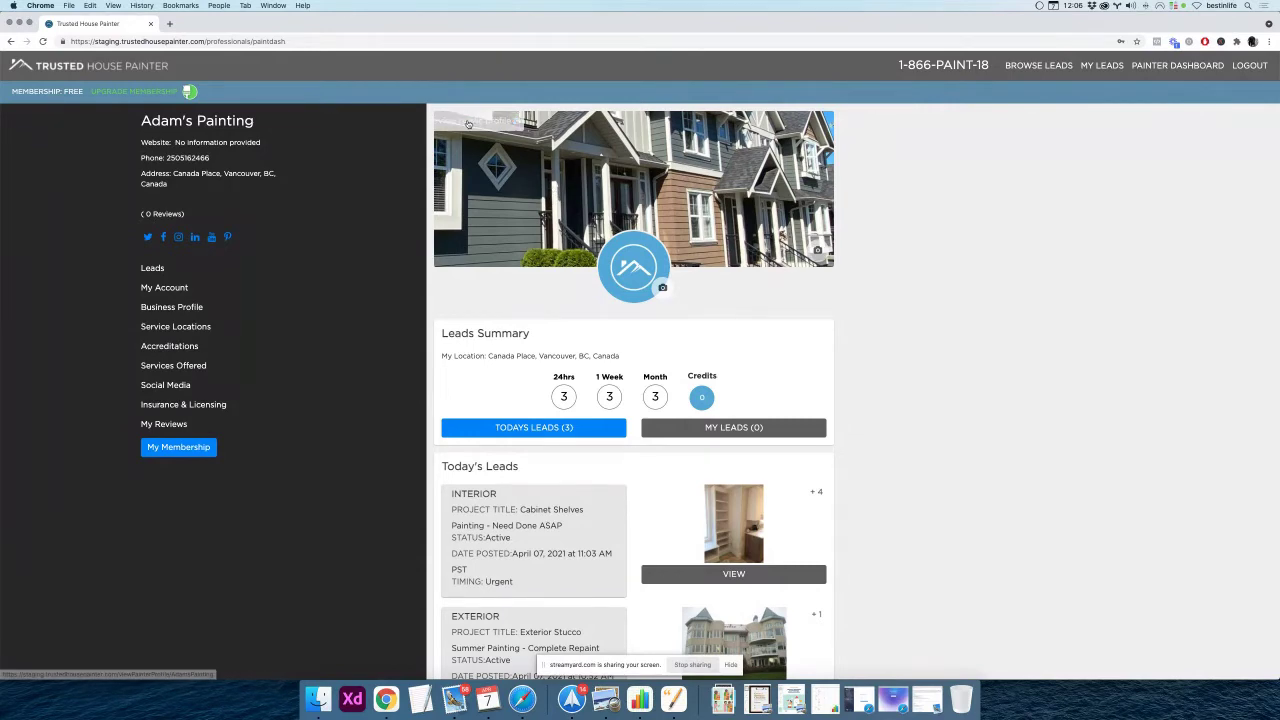
left_click(482, 124)
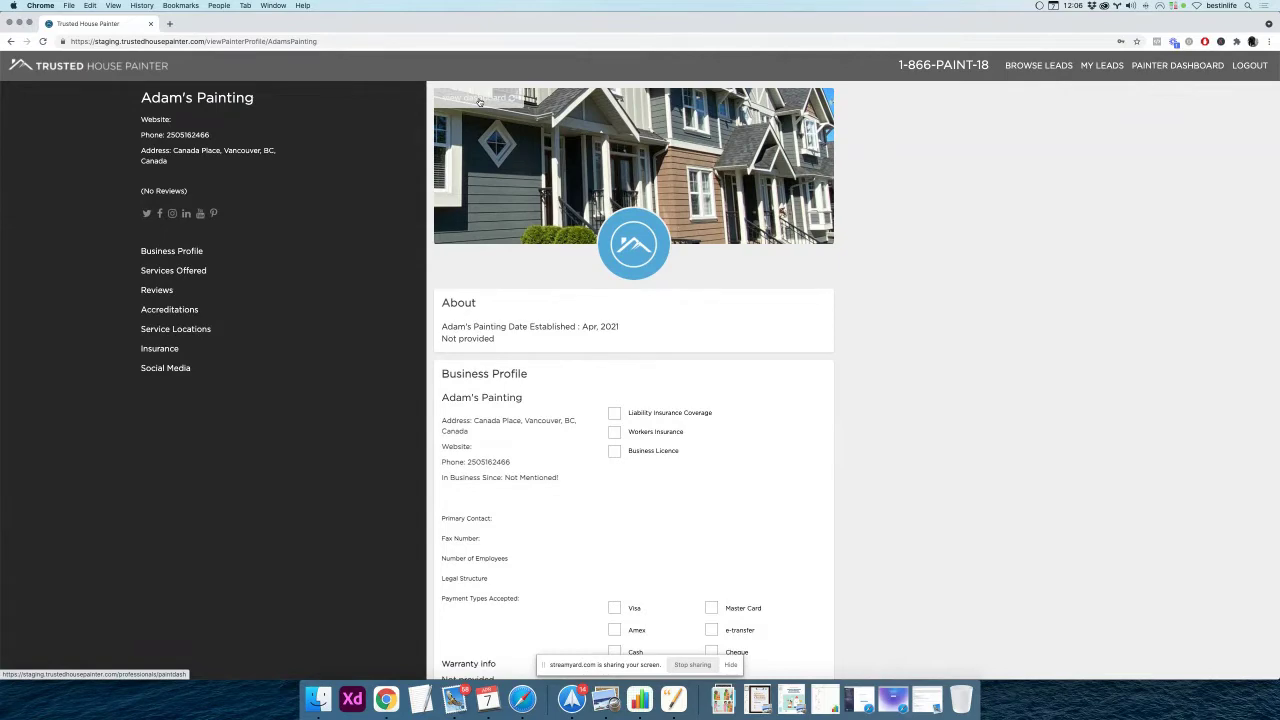
left_click(480, 102)
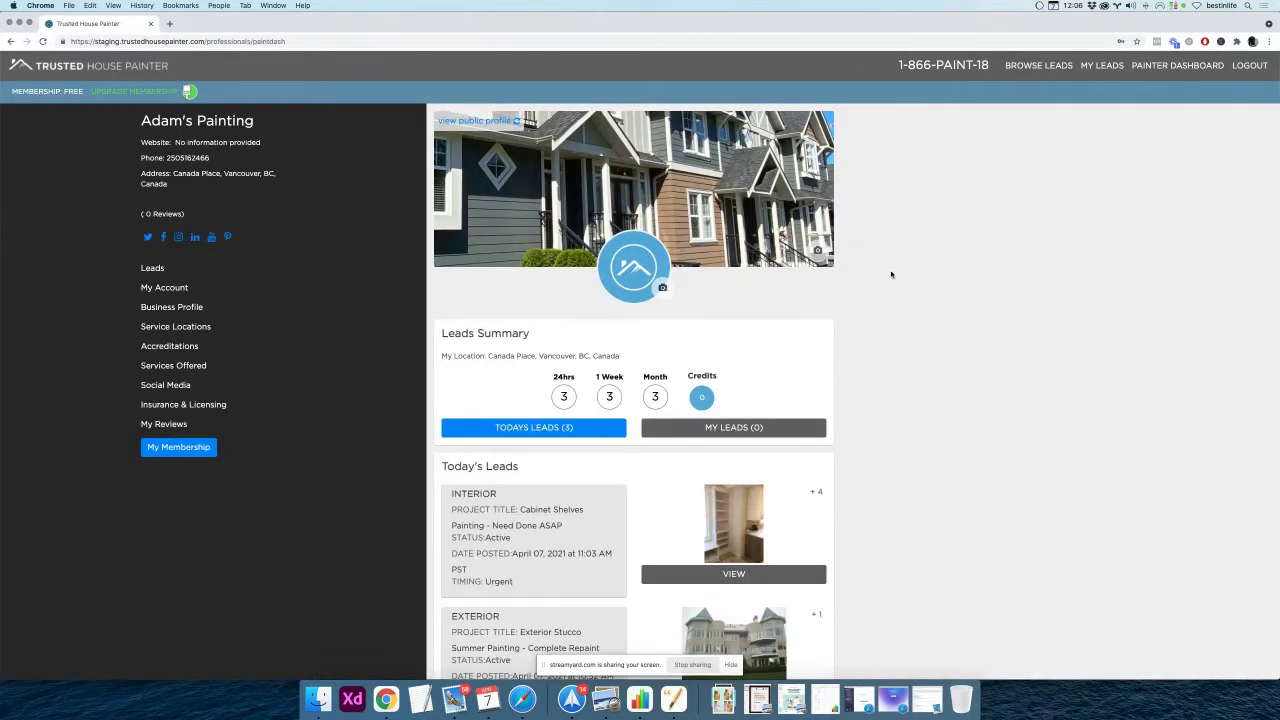
scroll(891, 274, "down", 5)
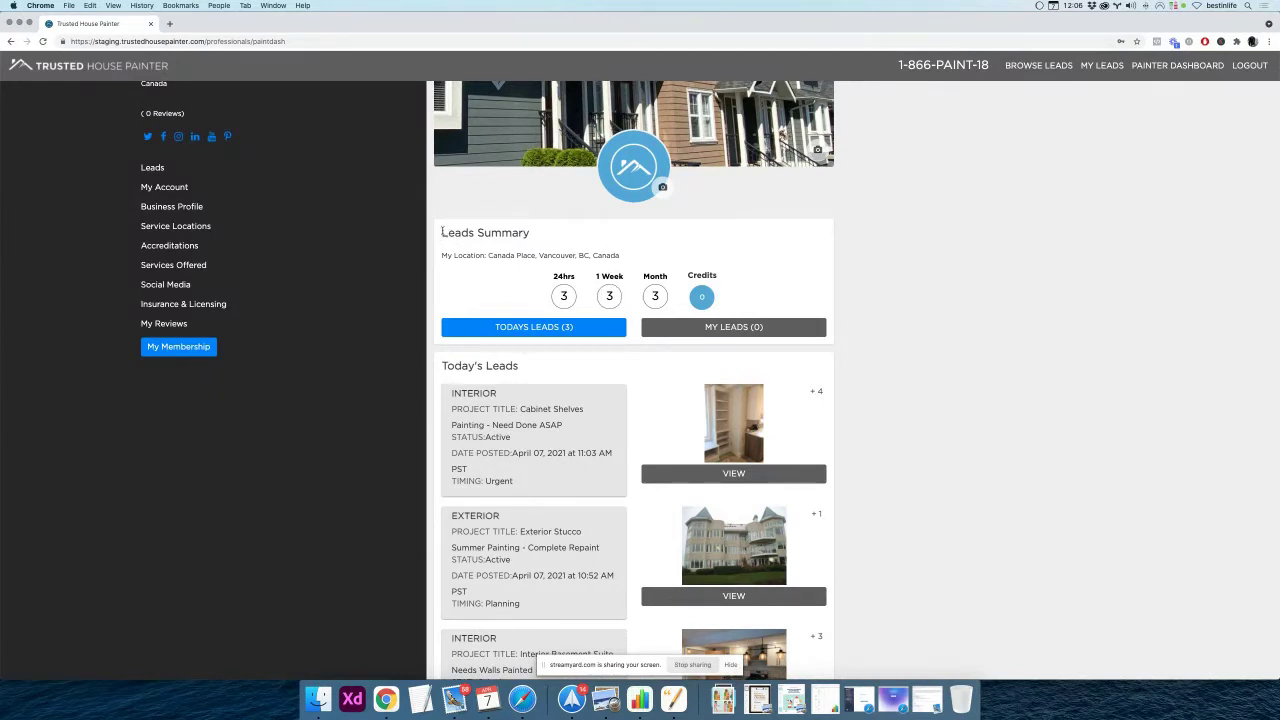
left_click_drag(442, 231, 536, 235)
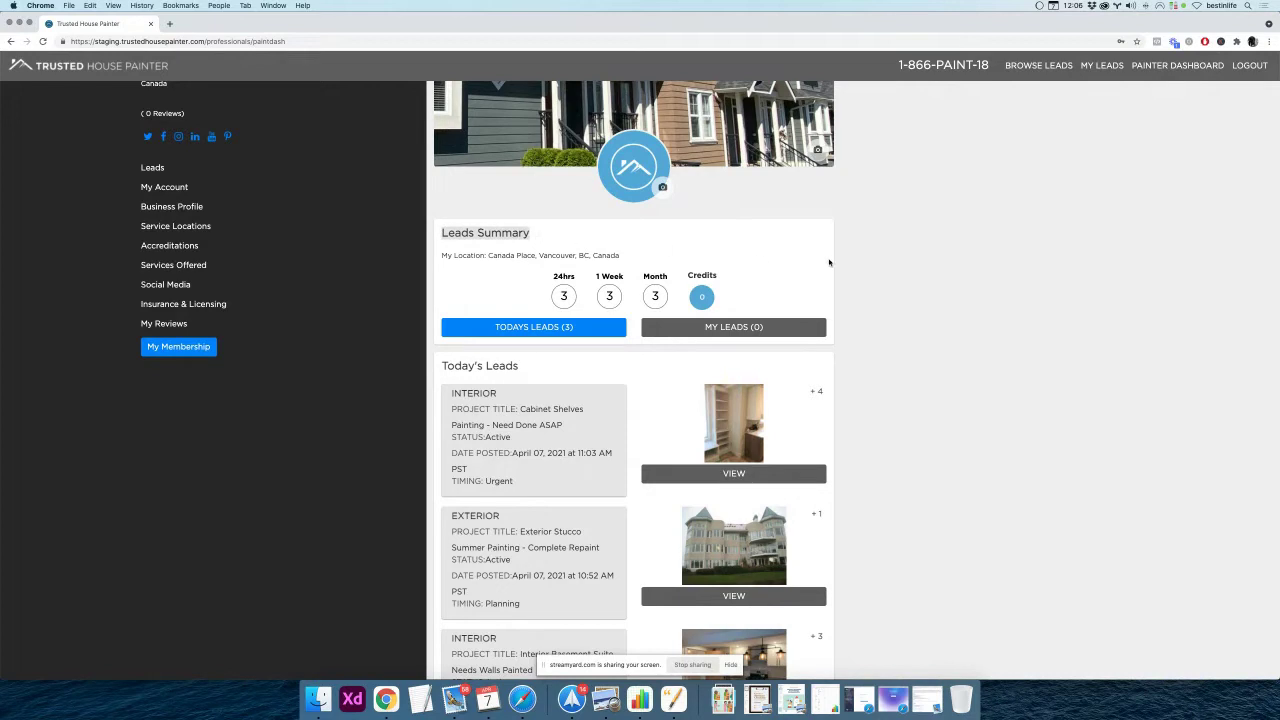
scroll(861, 267, "down", 1)
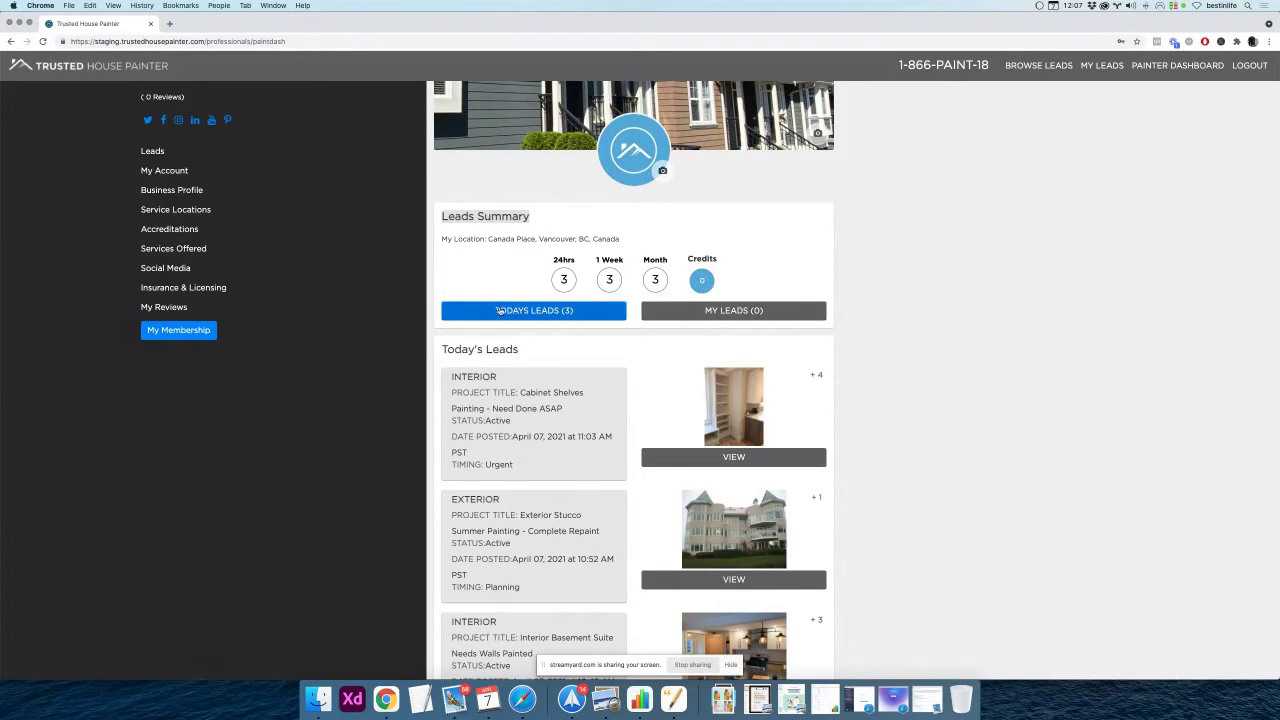
left_click(702, 312)
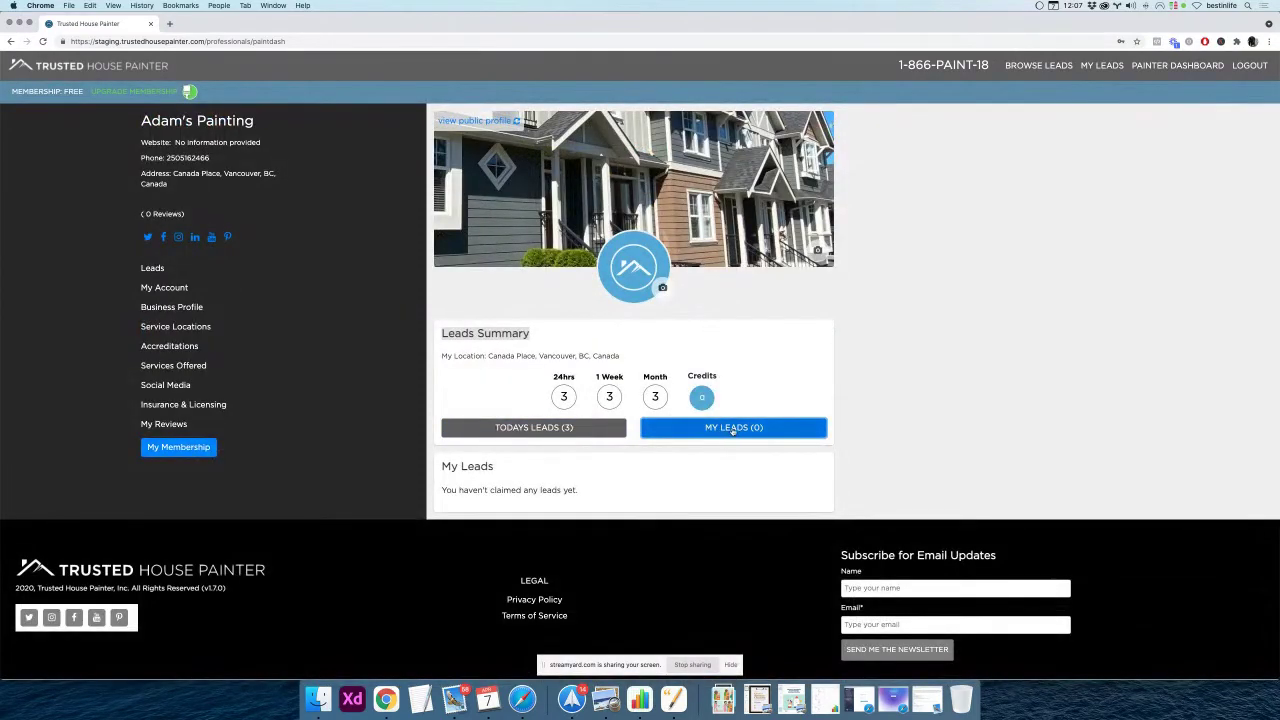
left_click(542, 429)
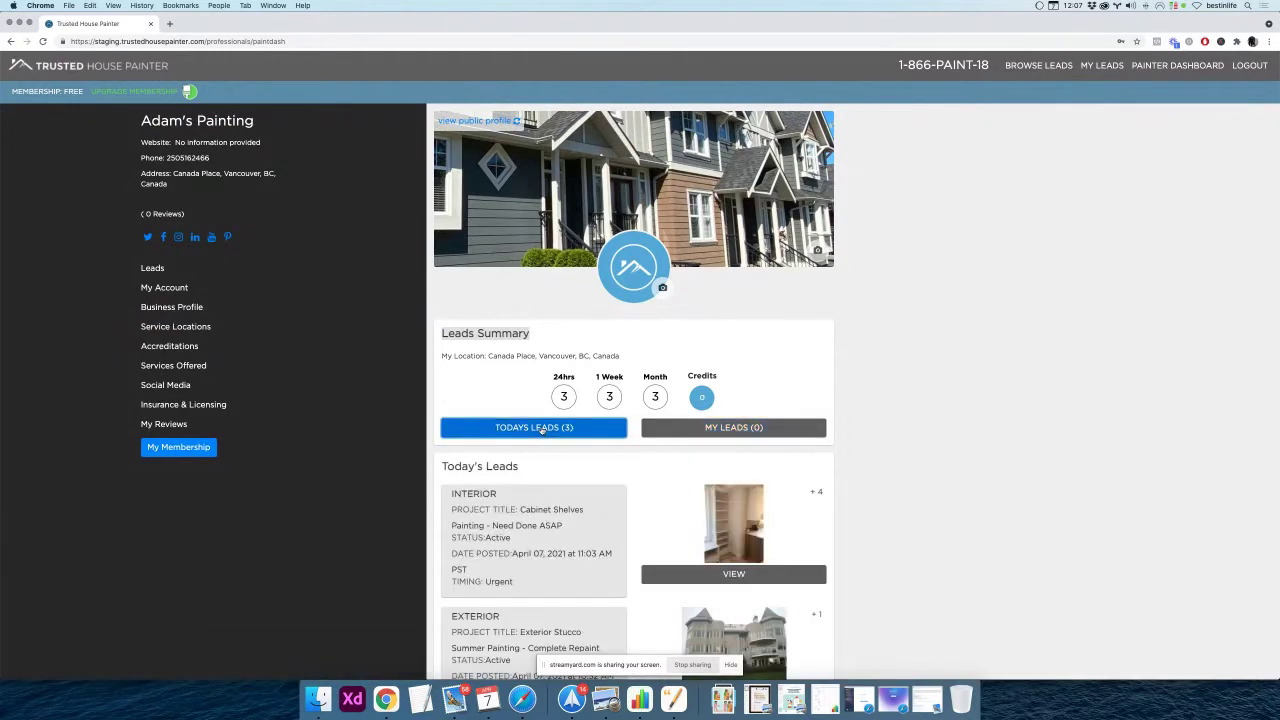
scroll(575, 428, "down", 3)
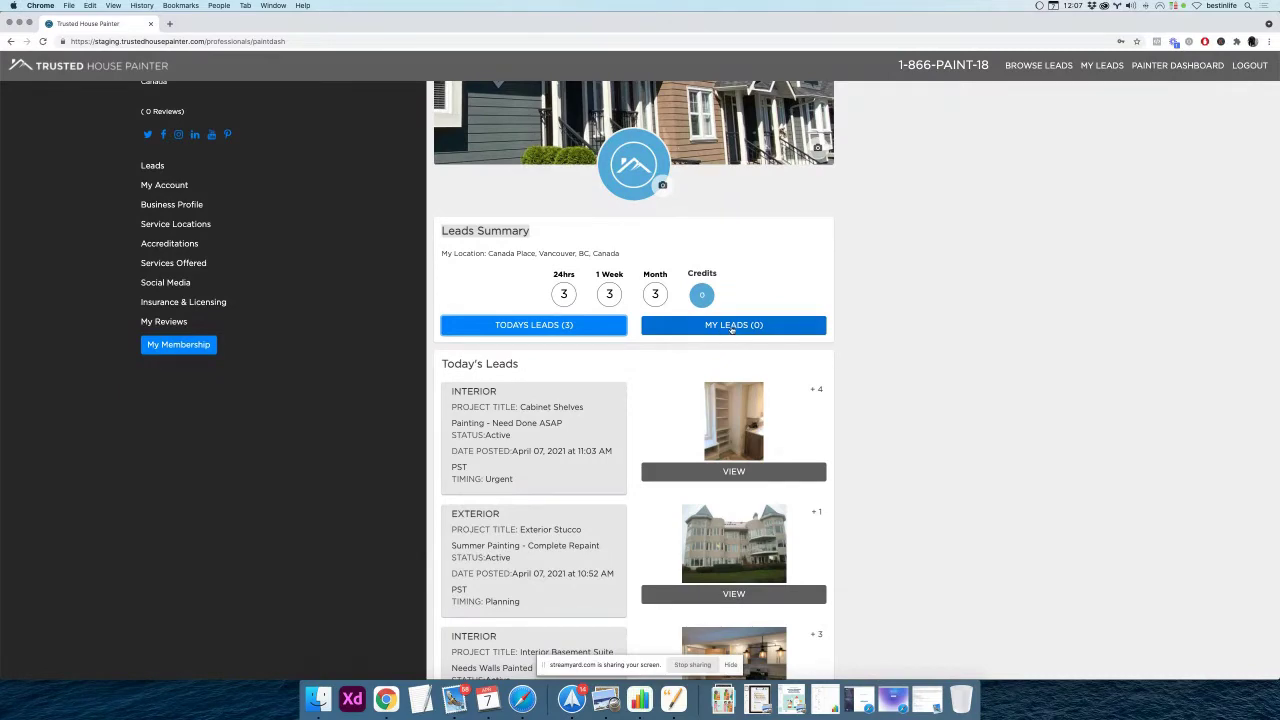
left_click(733, 326)
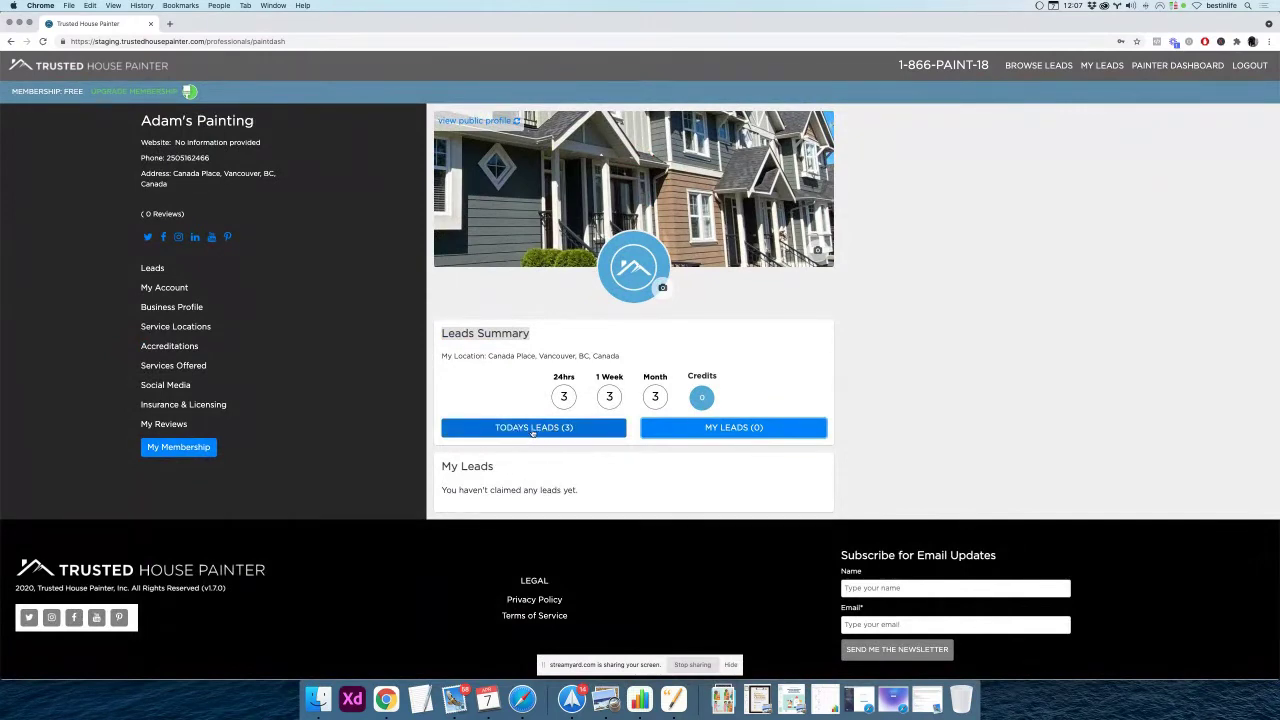
left_click(530, 431)
scroll(439, 451, "down", 2)
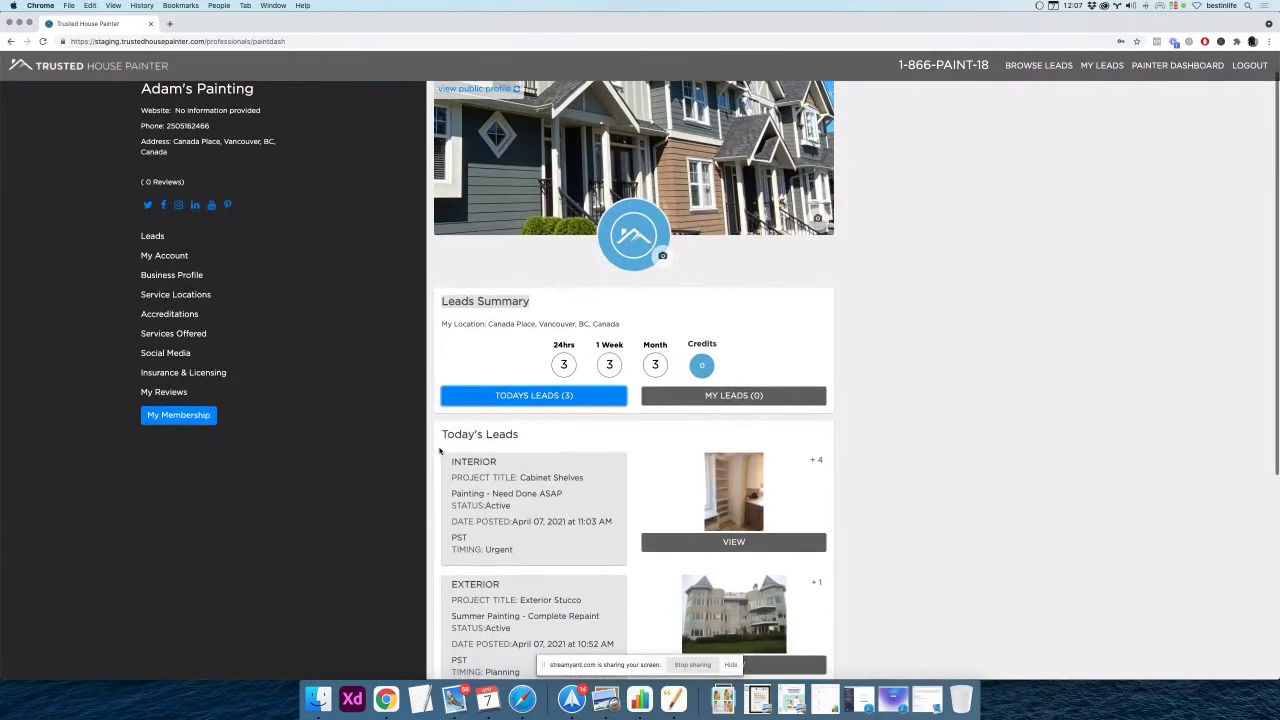
scroll(439, 451, "down", 3)
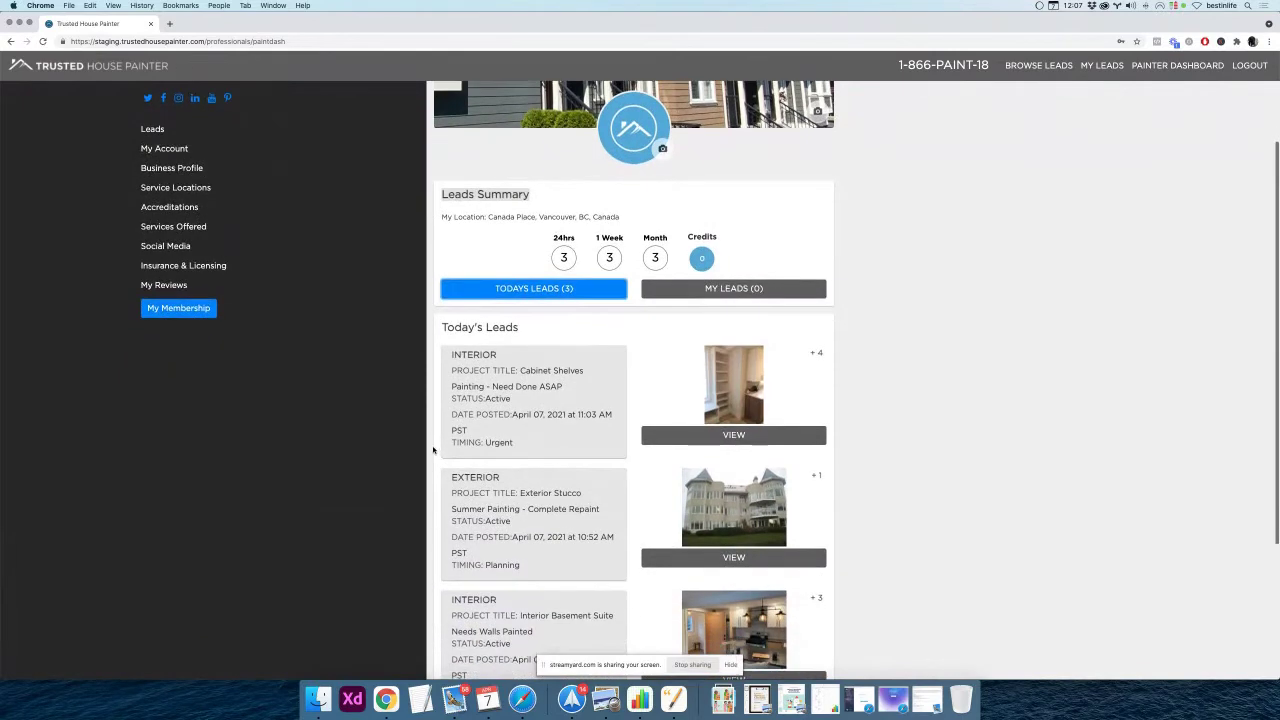
scroll(433, 450, "down", 2)
scroll(433, 450, "down", 1)
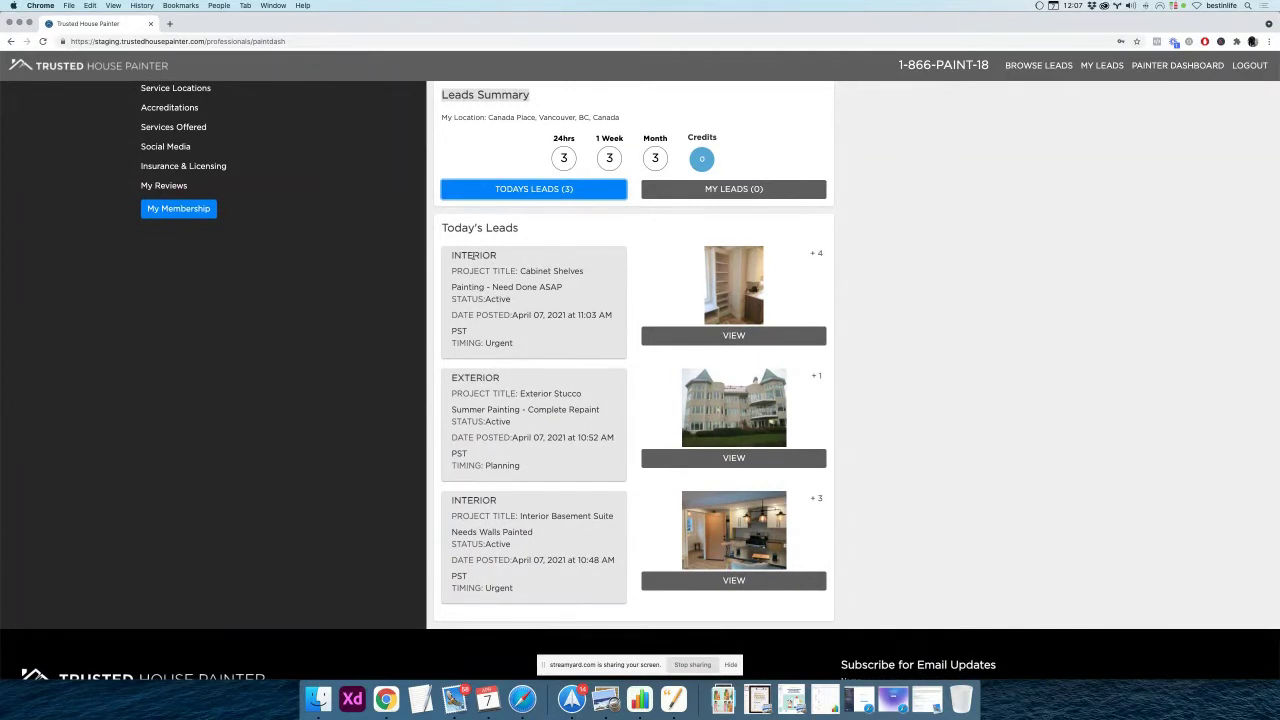
left_click(473, 256)
left_click_drag(452, 270, 596, 274)
scroll(596, 274, "down", 1)
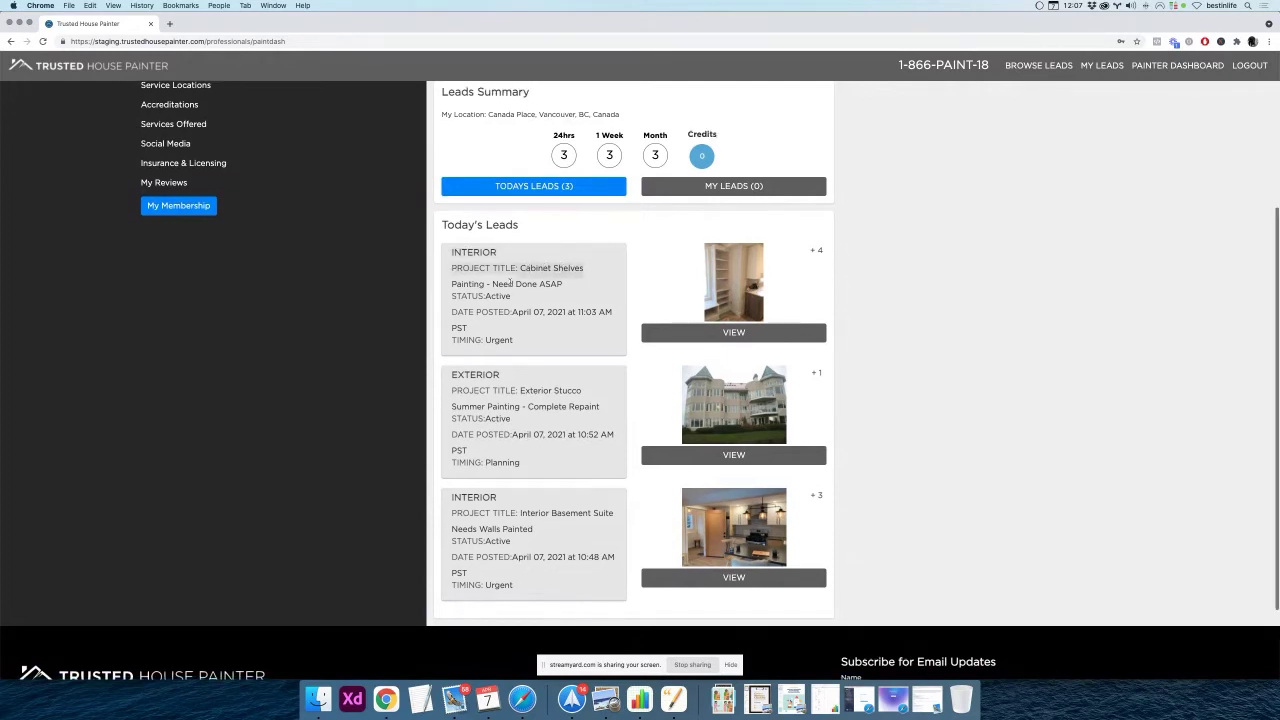
triple_click(535, 312)
left_click(503, 338)
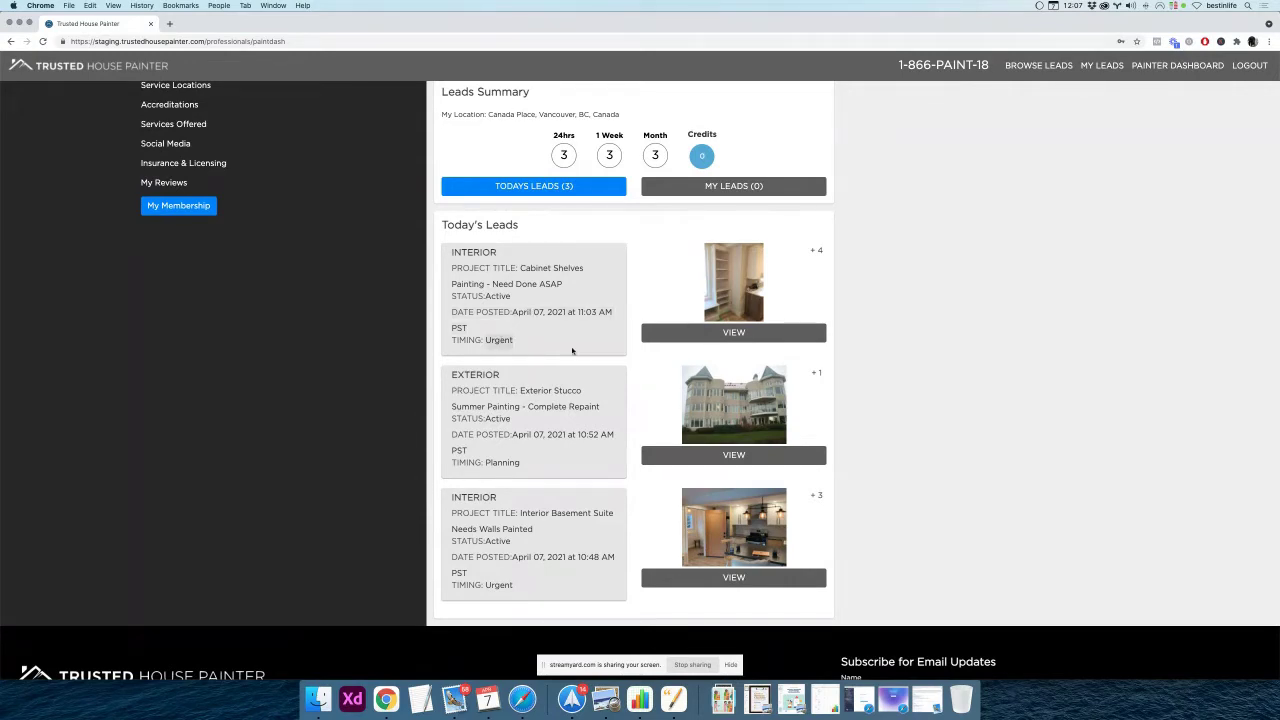
scroll(491, 352, "down", 2)
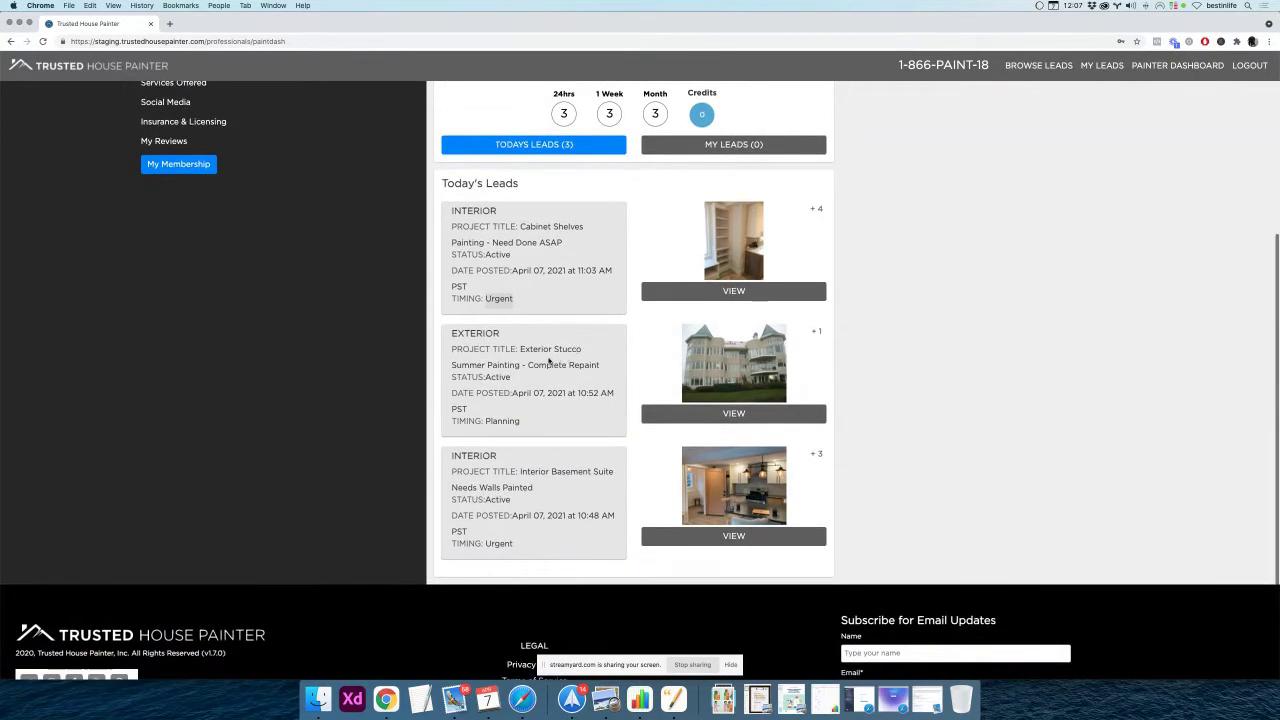
triple_click(530, 364)
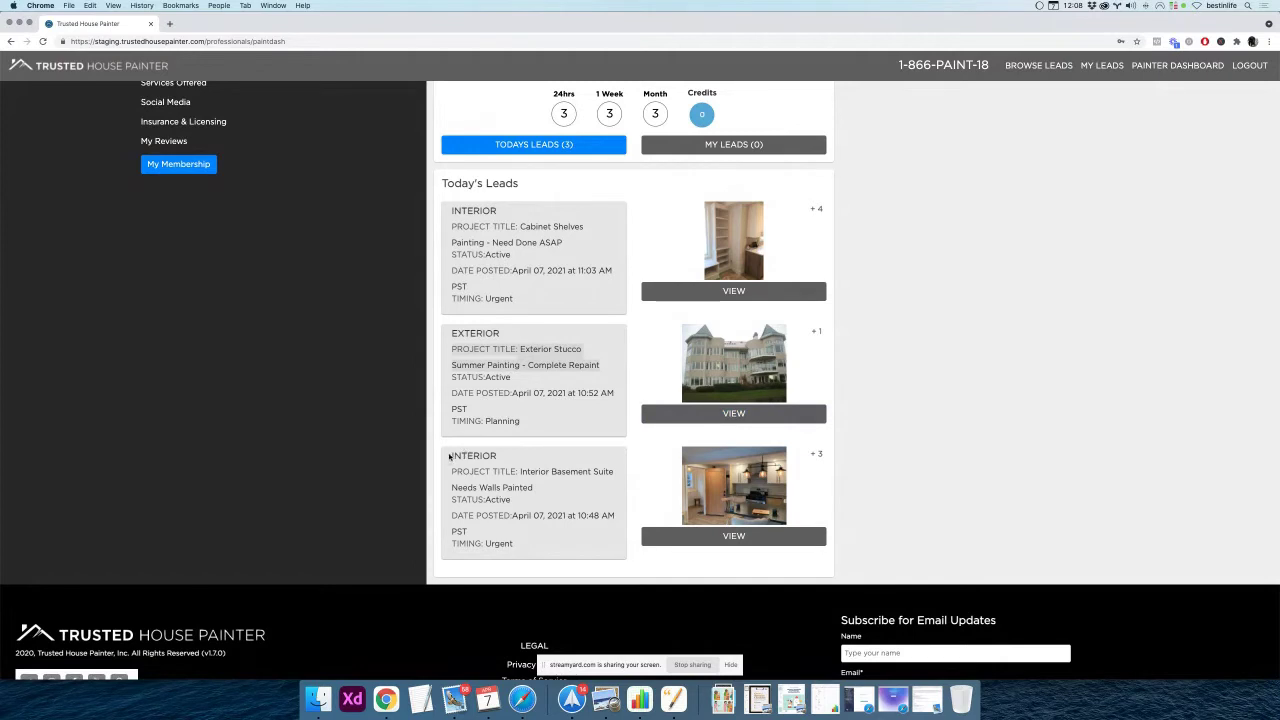
scroll(614, 480, "down", 1)
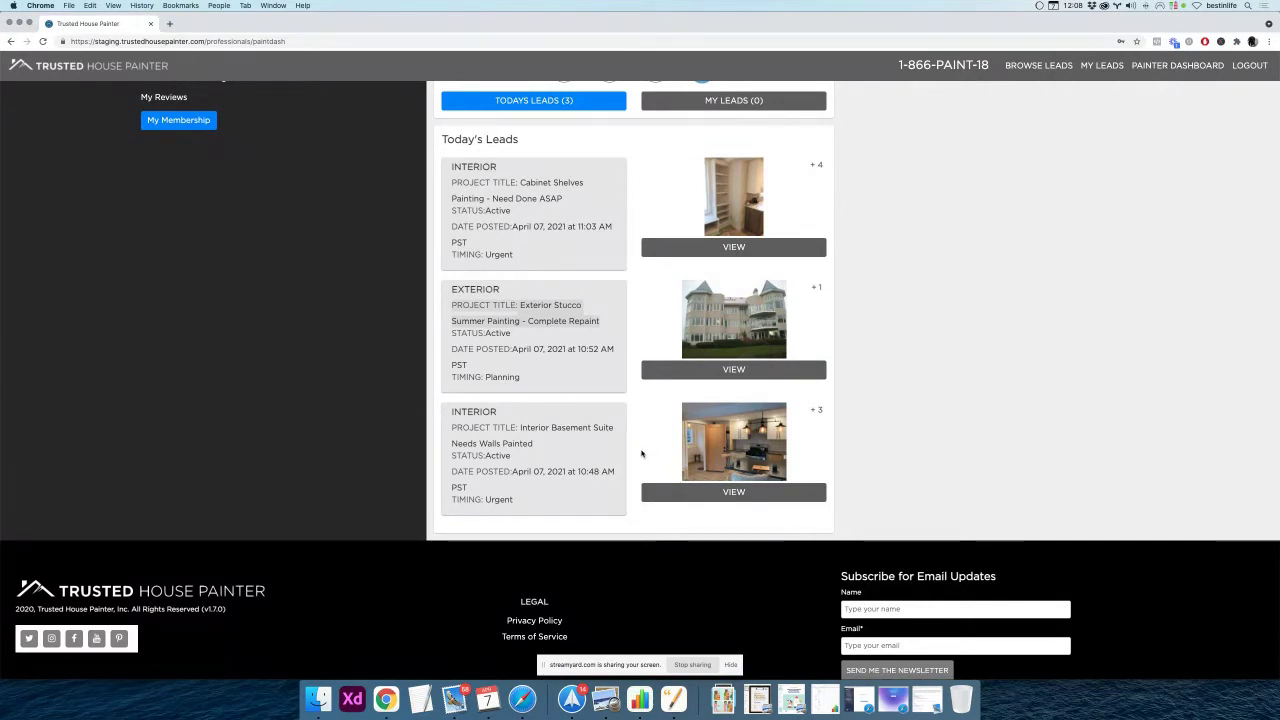
double_click(463, 411)
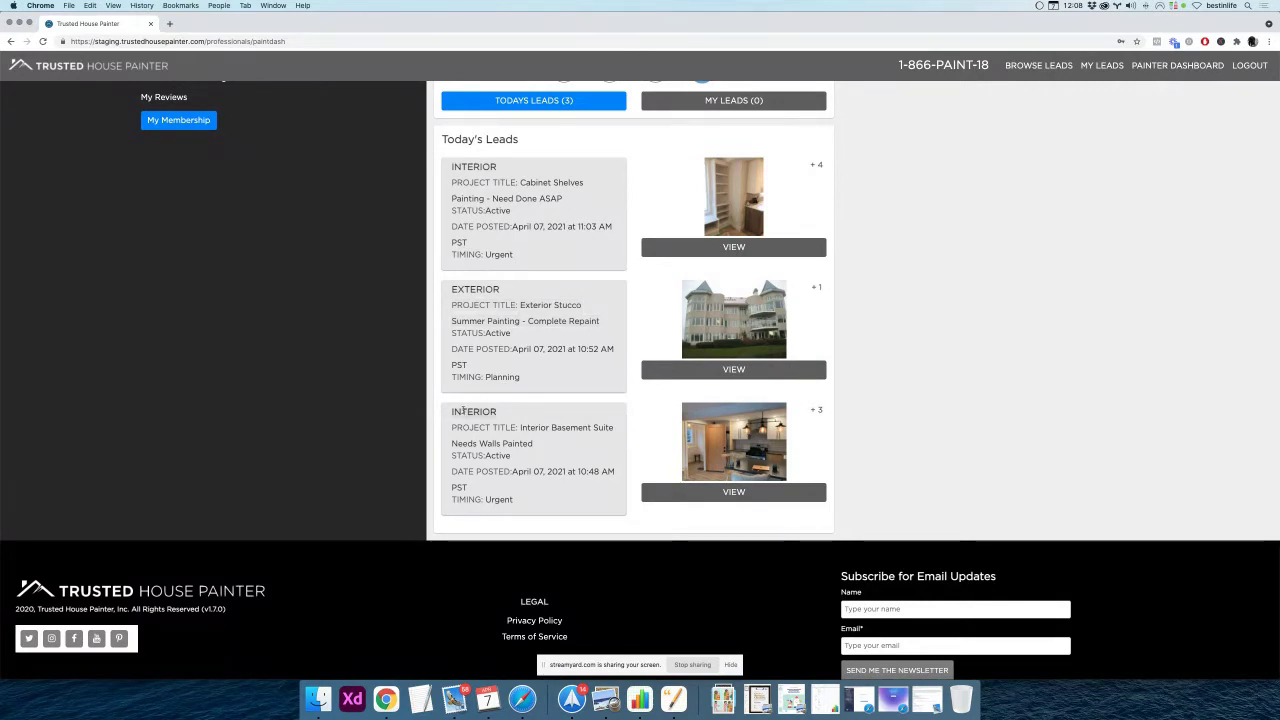
scroll(560, 424, "up", 5)
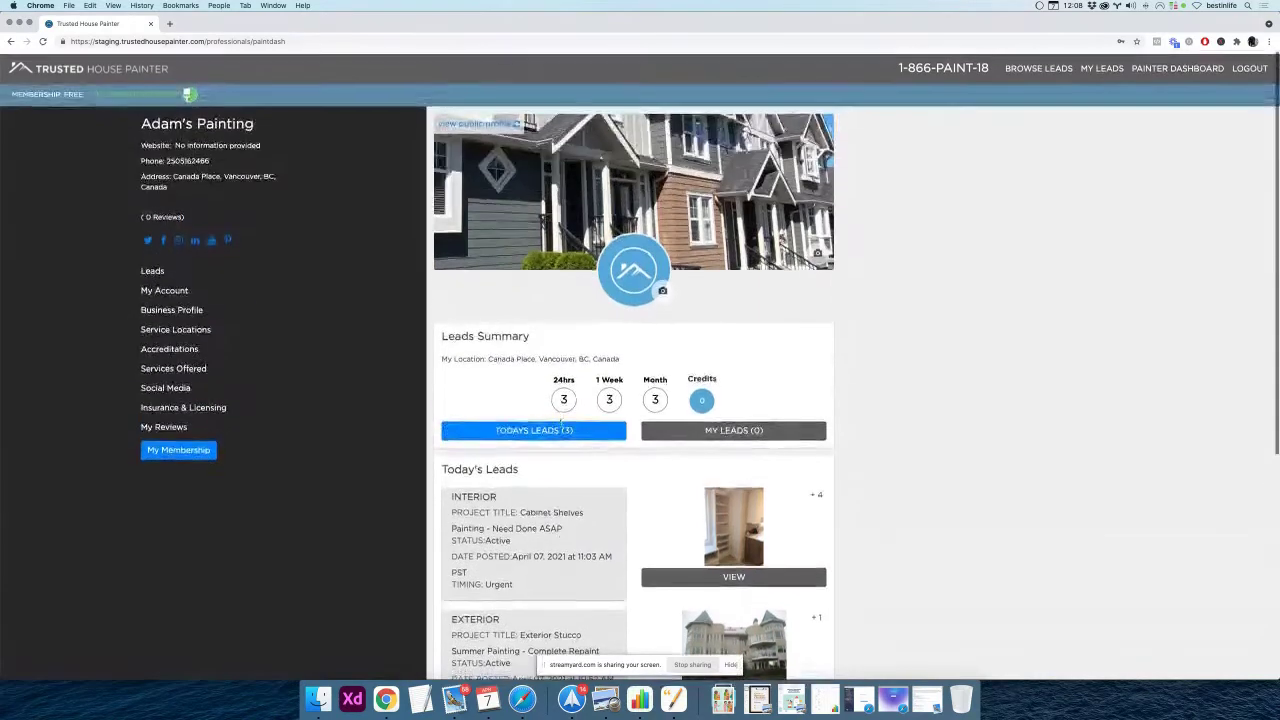
scroll(561, 427, "down", 2)
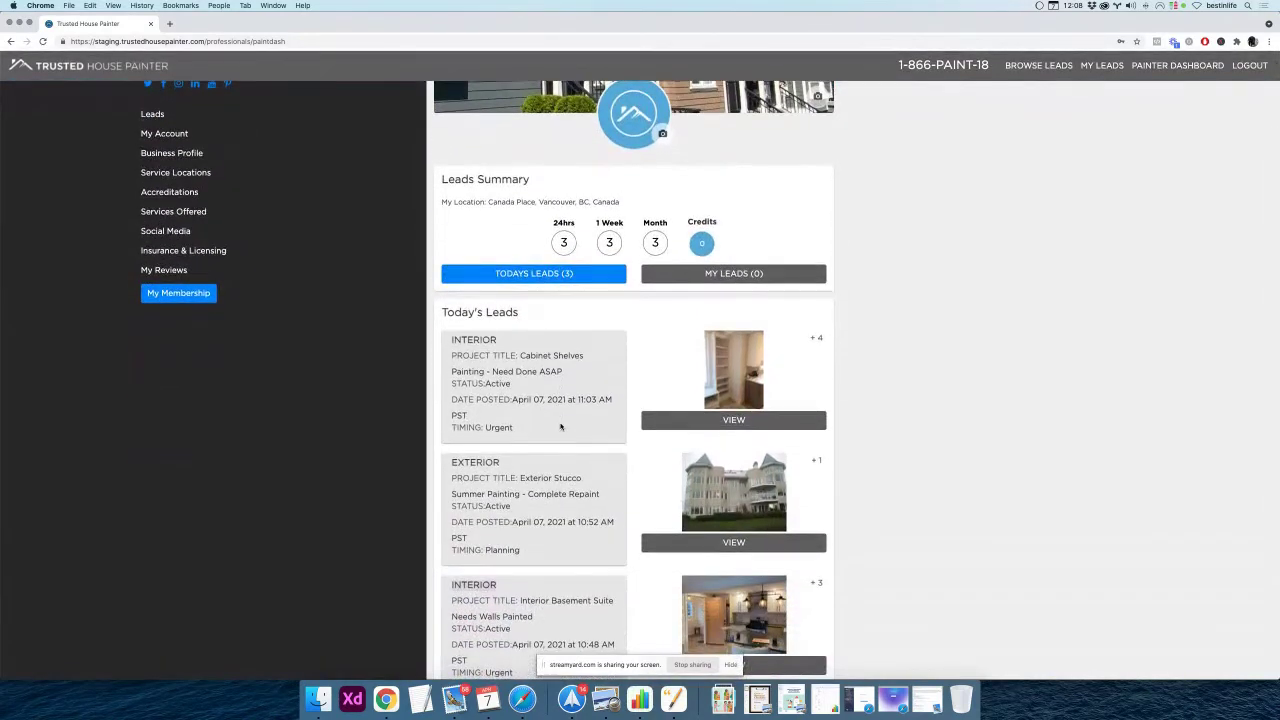
scroll(560, 427, "up", 3)
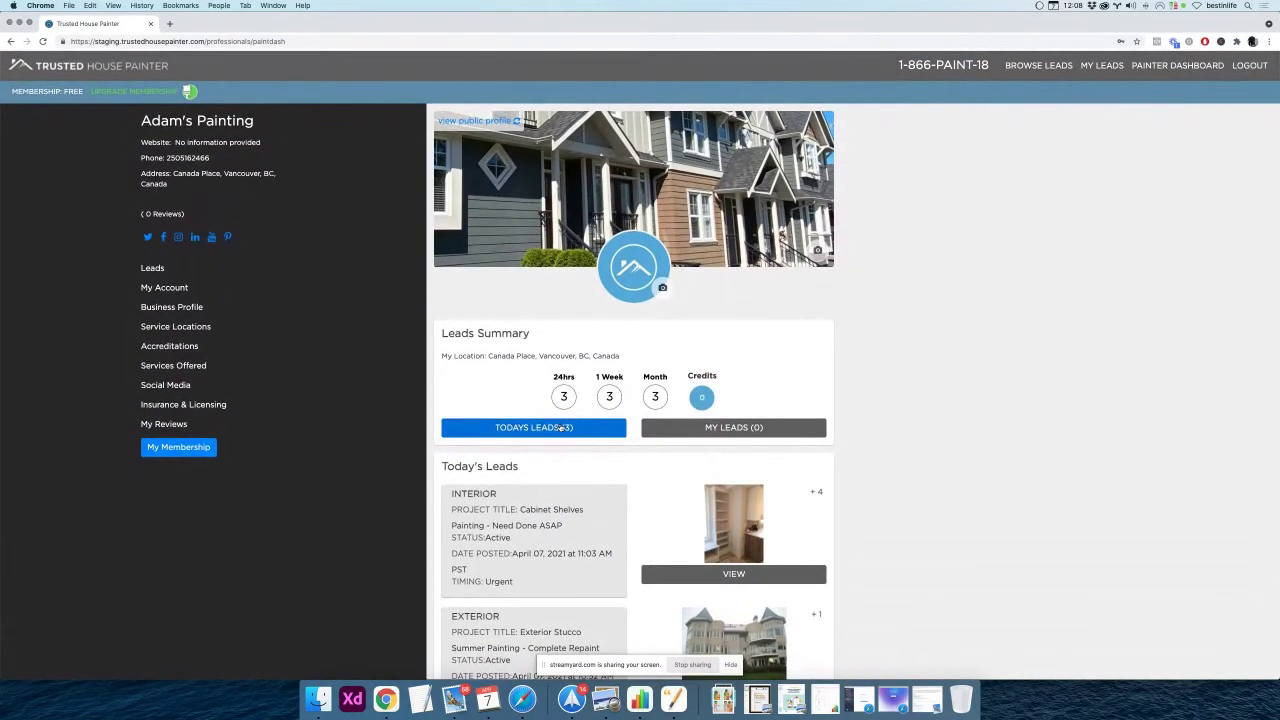
scroll(560, 427, "down", 6)
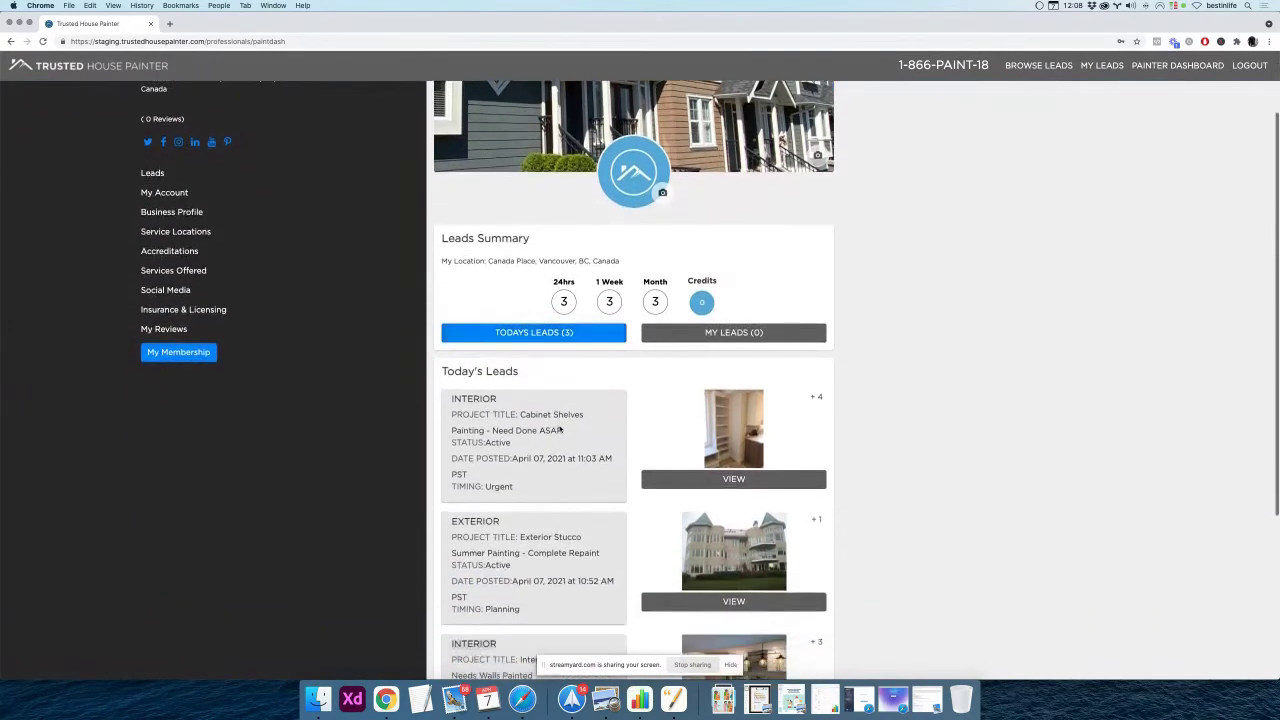
scroll(560, 427, "up", 6)
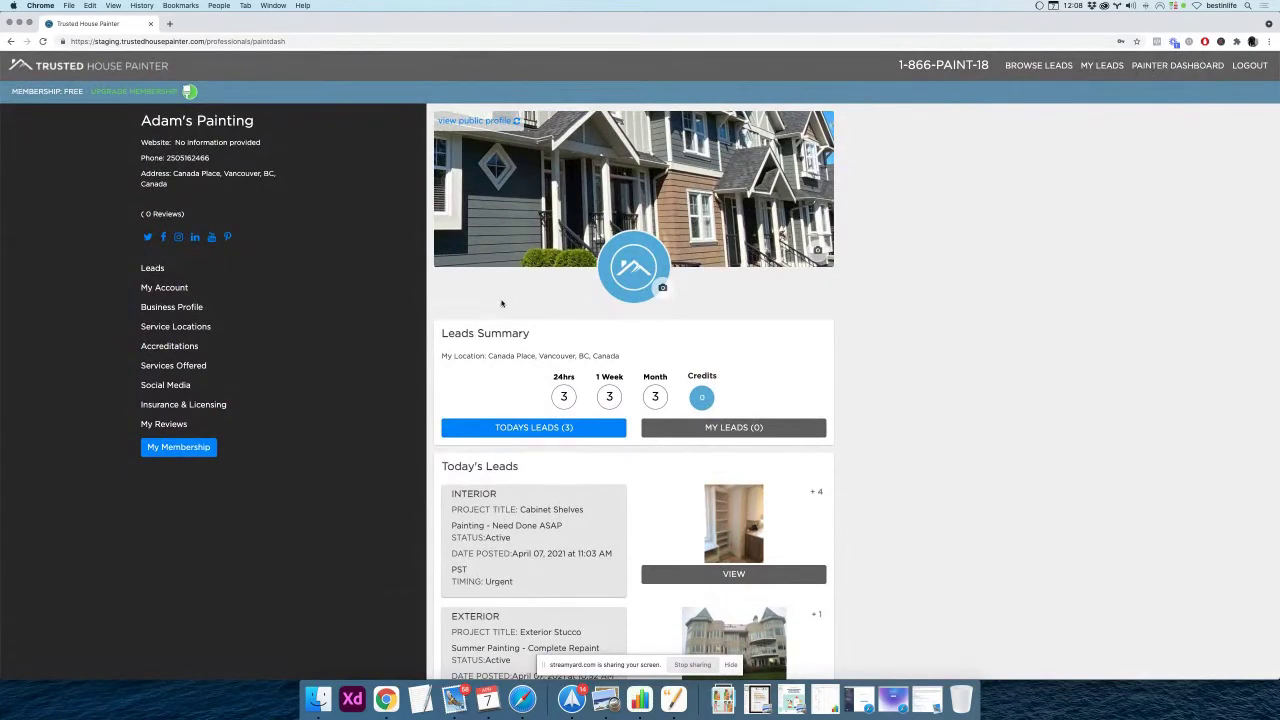
scroll(530, 352, "down", 5)
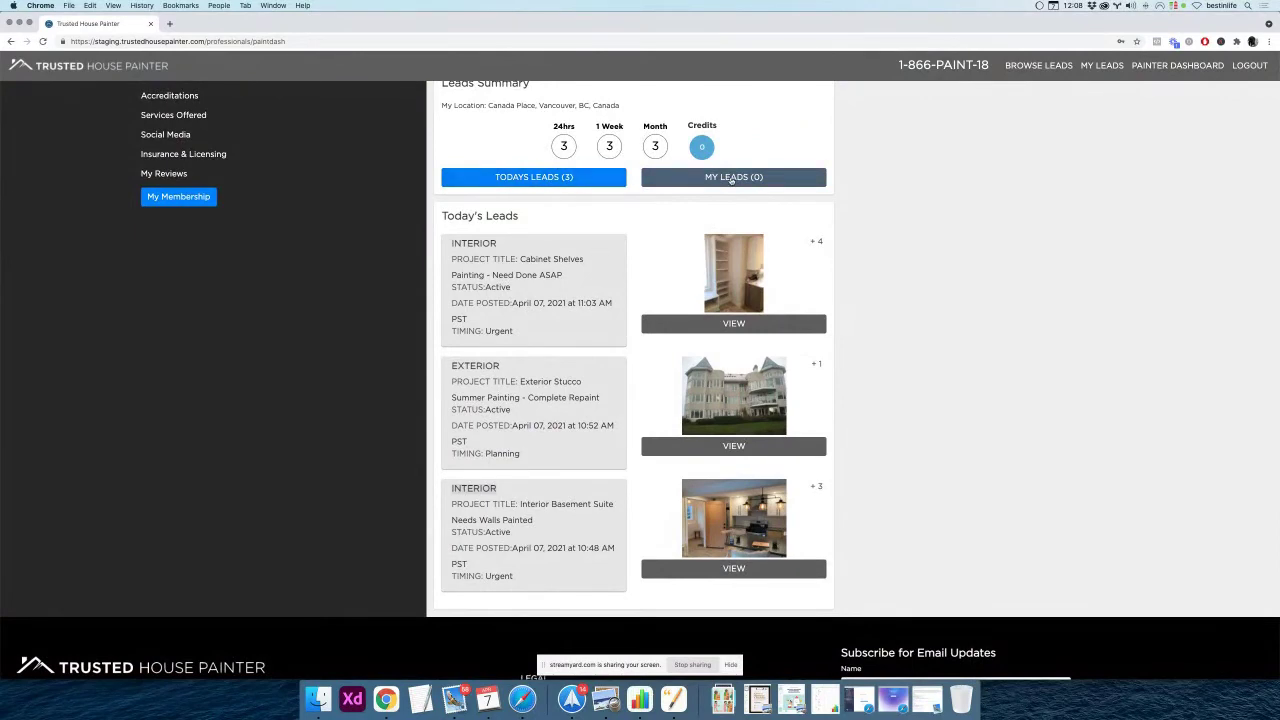
scroll(705, 178, "up", 2)
scroll(709, 176, "up", 2)
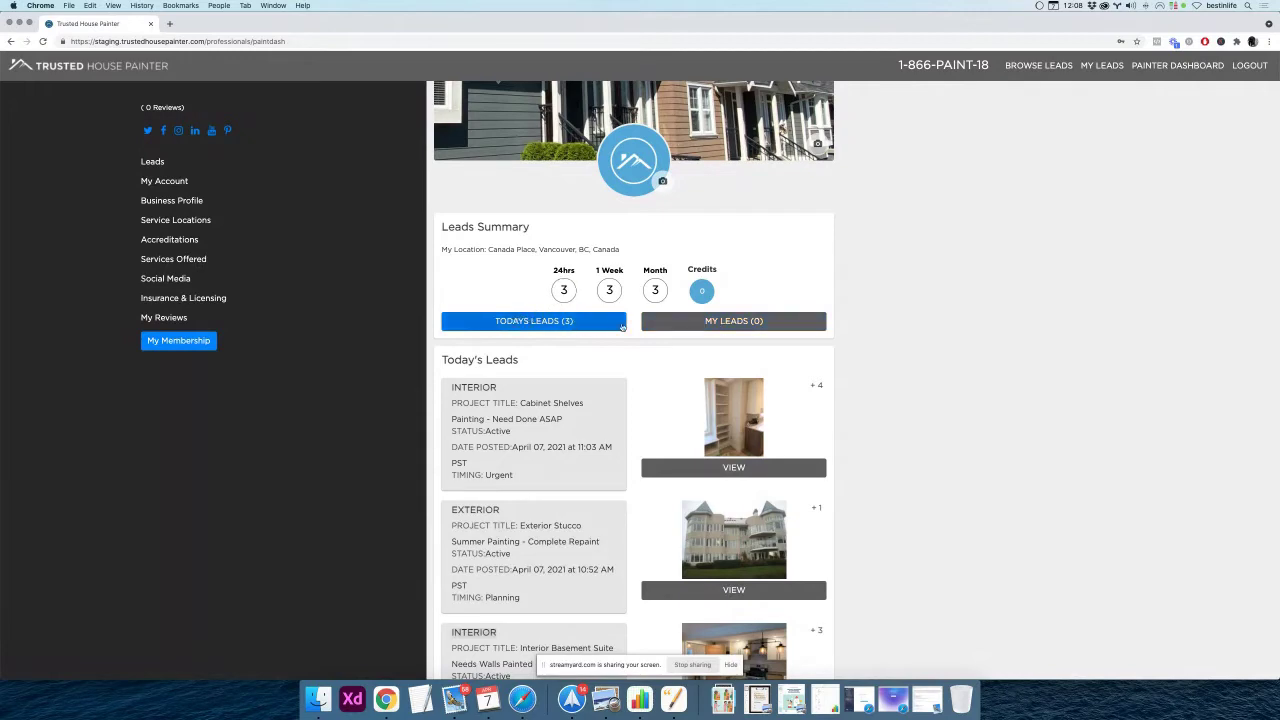
scroll(521, 298, "down", 2)
scroll(521, 298, "up", 4)
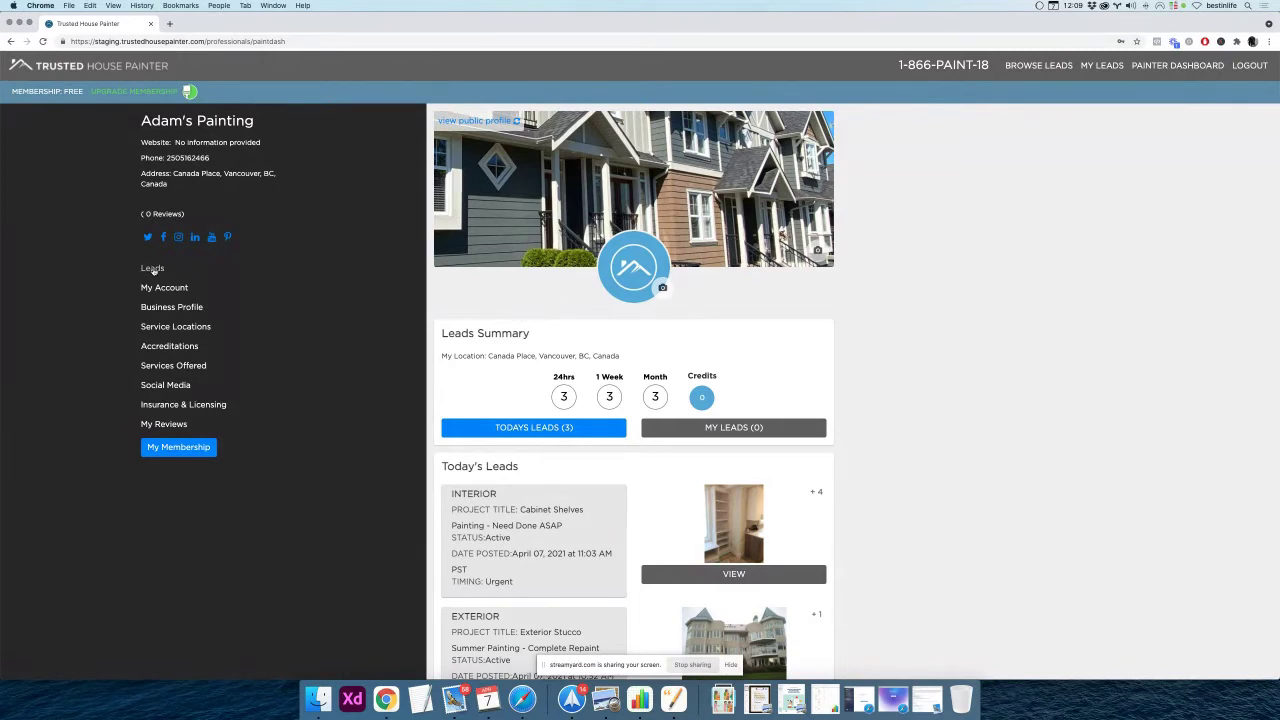
scroll(102, 276, "down", 1)
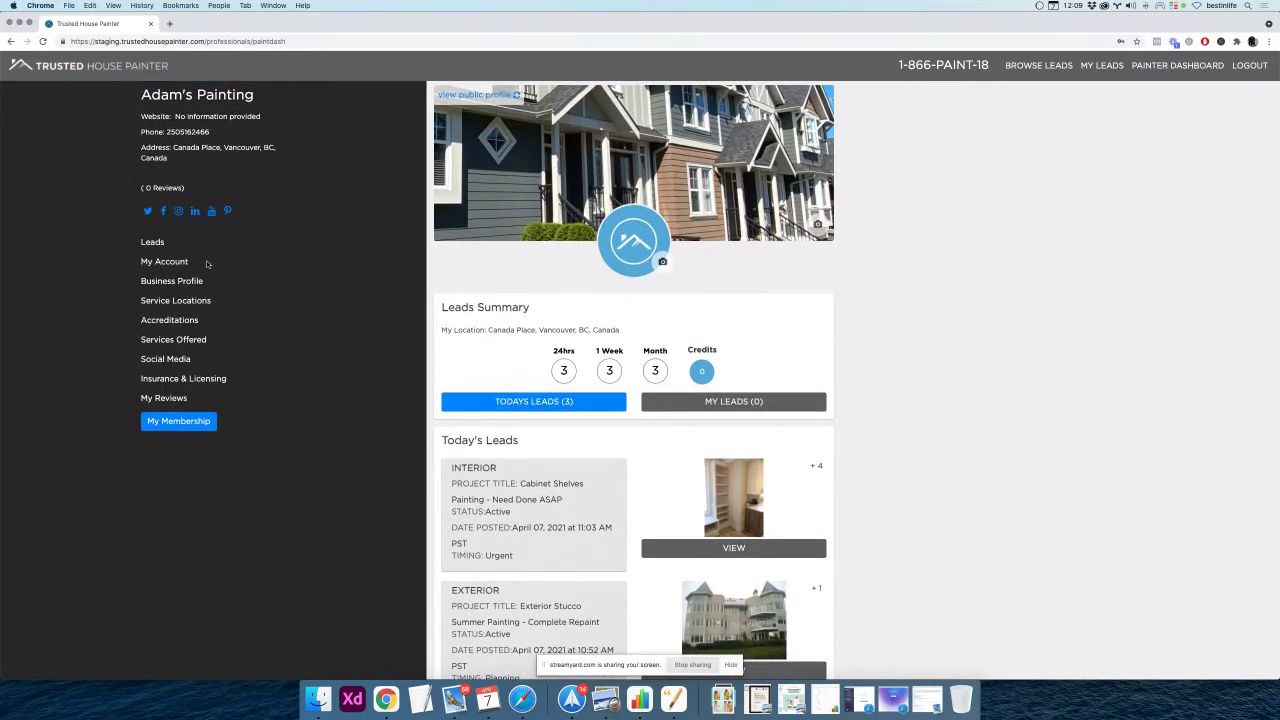
In My Account, add an 'I' to the end of the account holder's last name
left_click(166, 262)
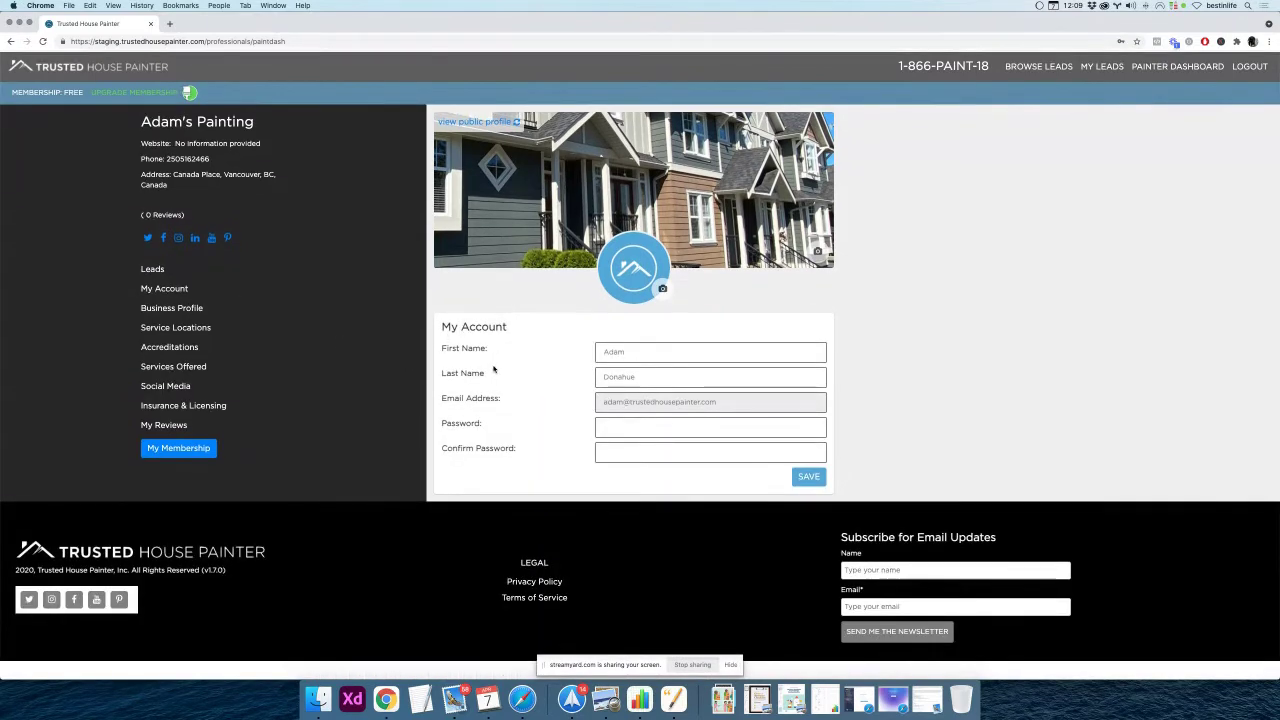
left_click_drag(443, 327, 512, 328)
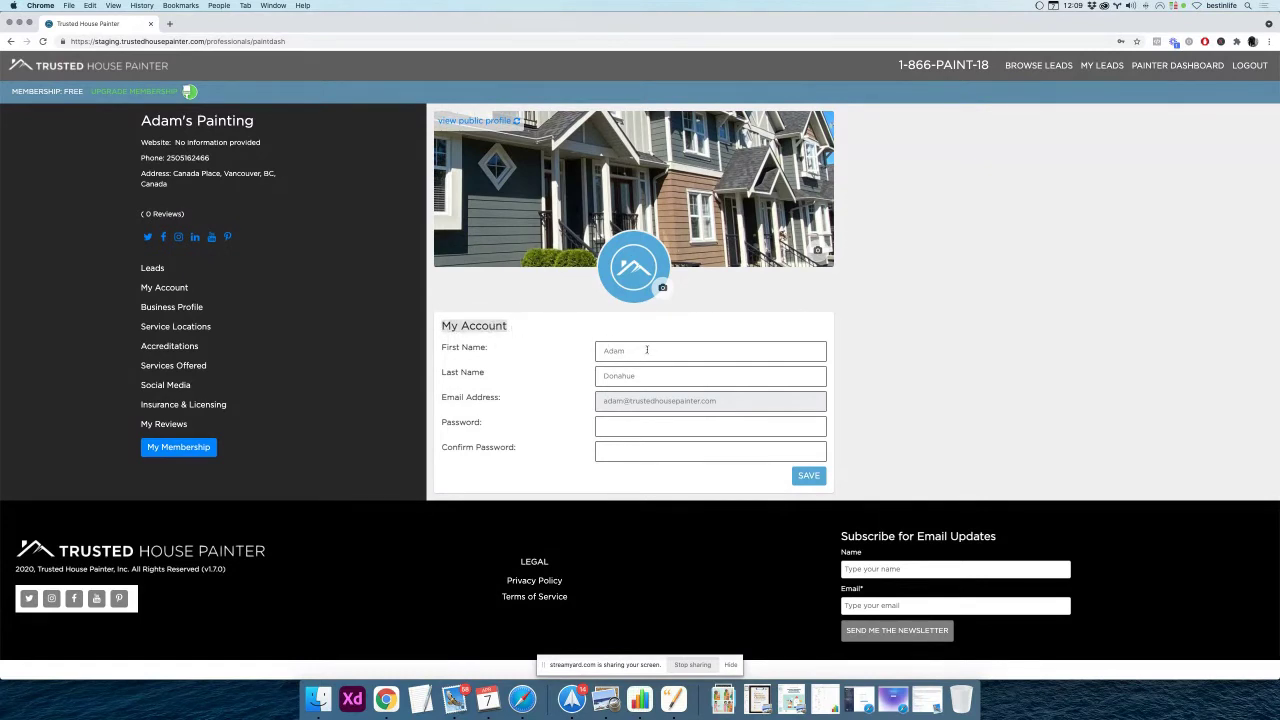
left_click(660, 376)
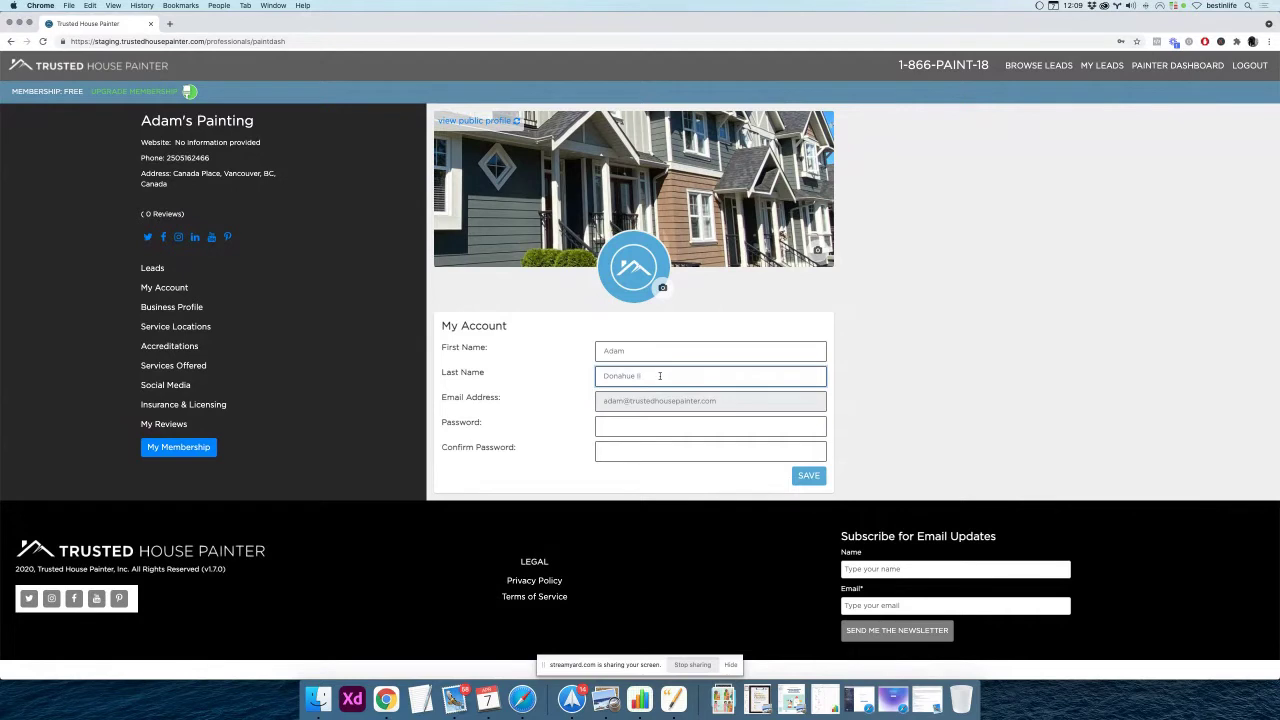
type("I")
left_click(726, 401)
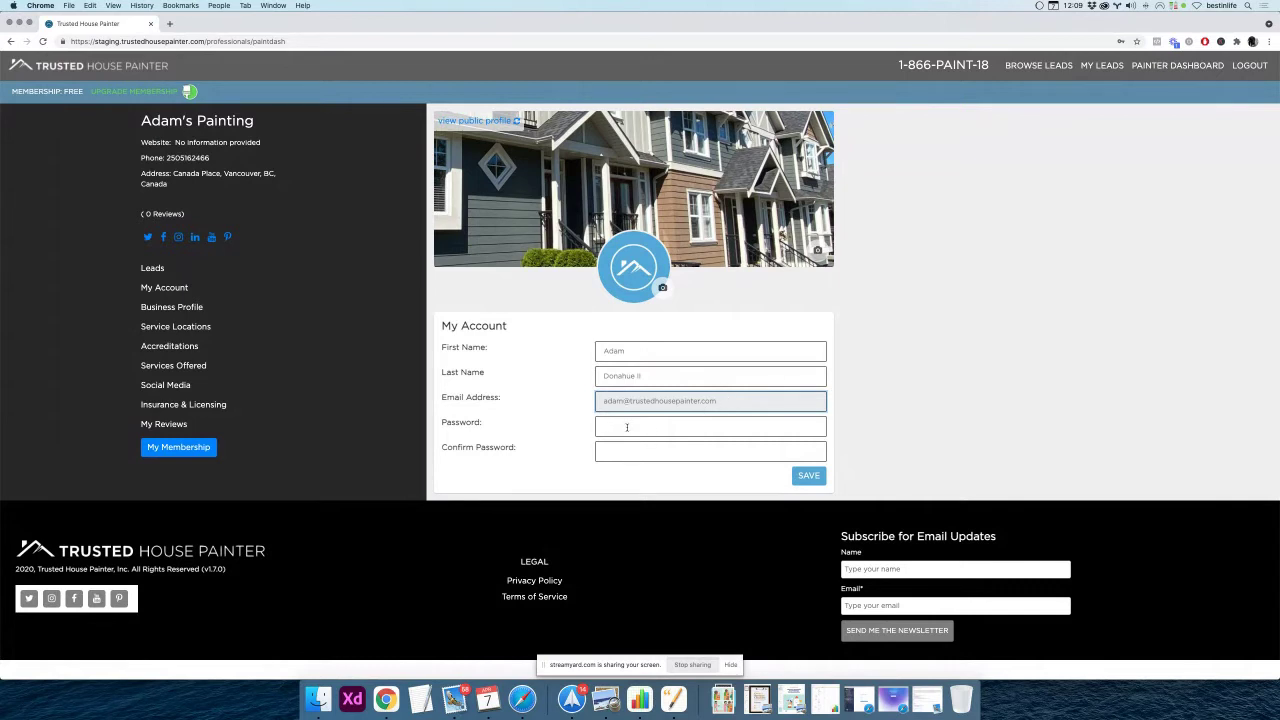
Enter a new password in Password and Confirm Password, then save the account details
left_click(627, 427)
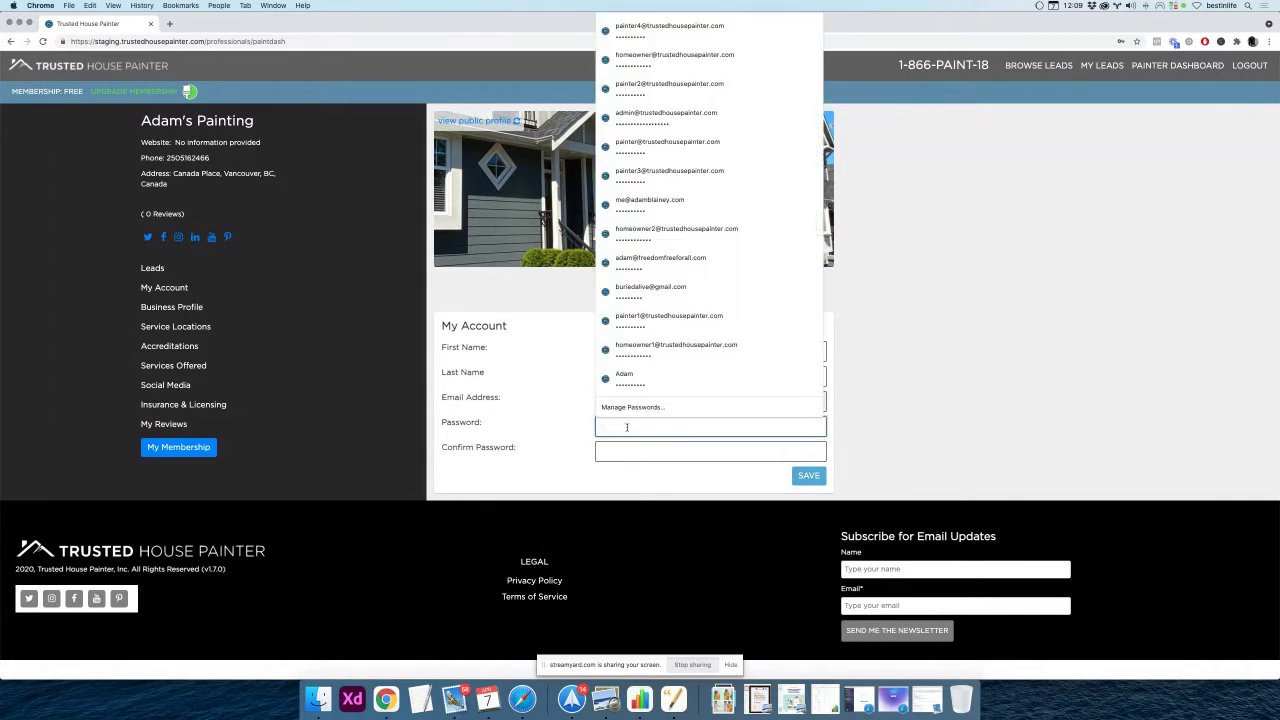
type("p")
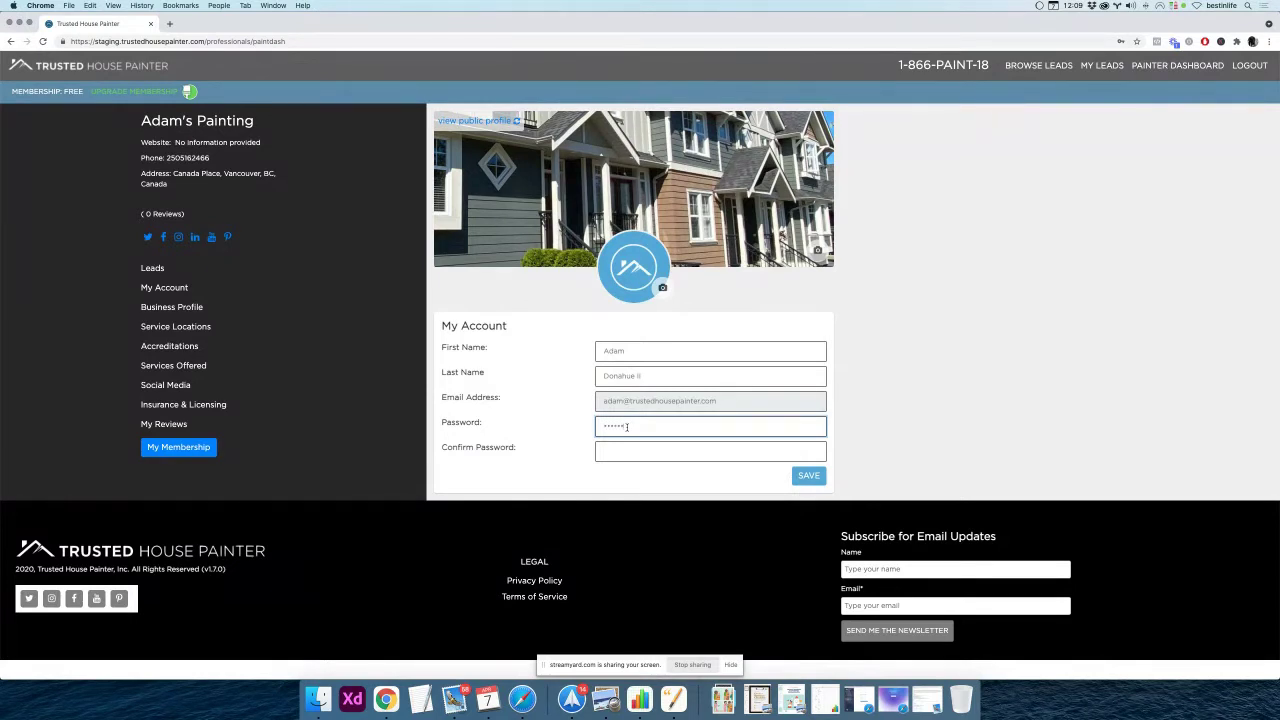
key("Tab")
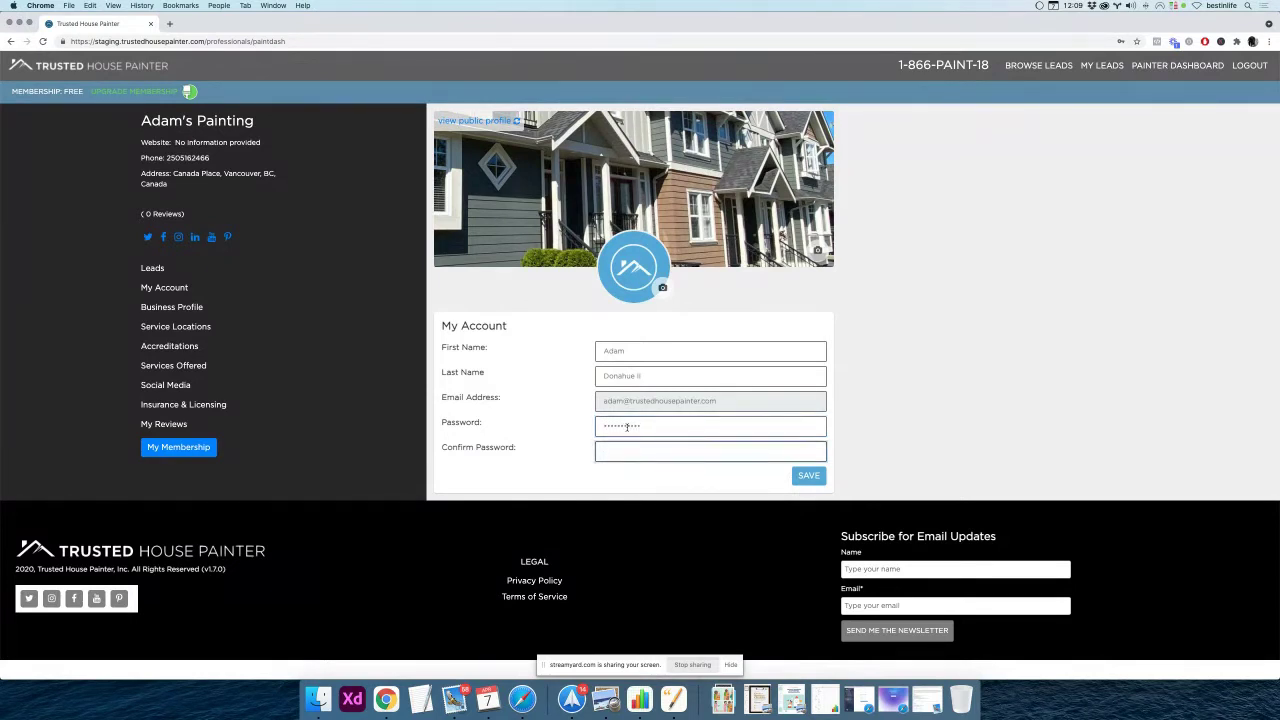
type("passwor")
left_click(551, 449)
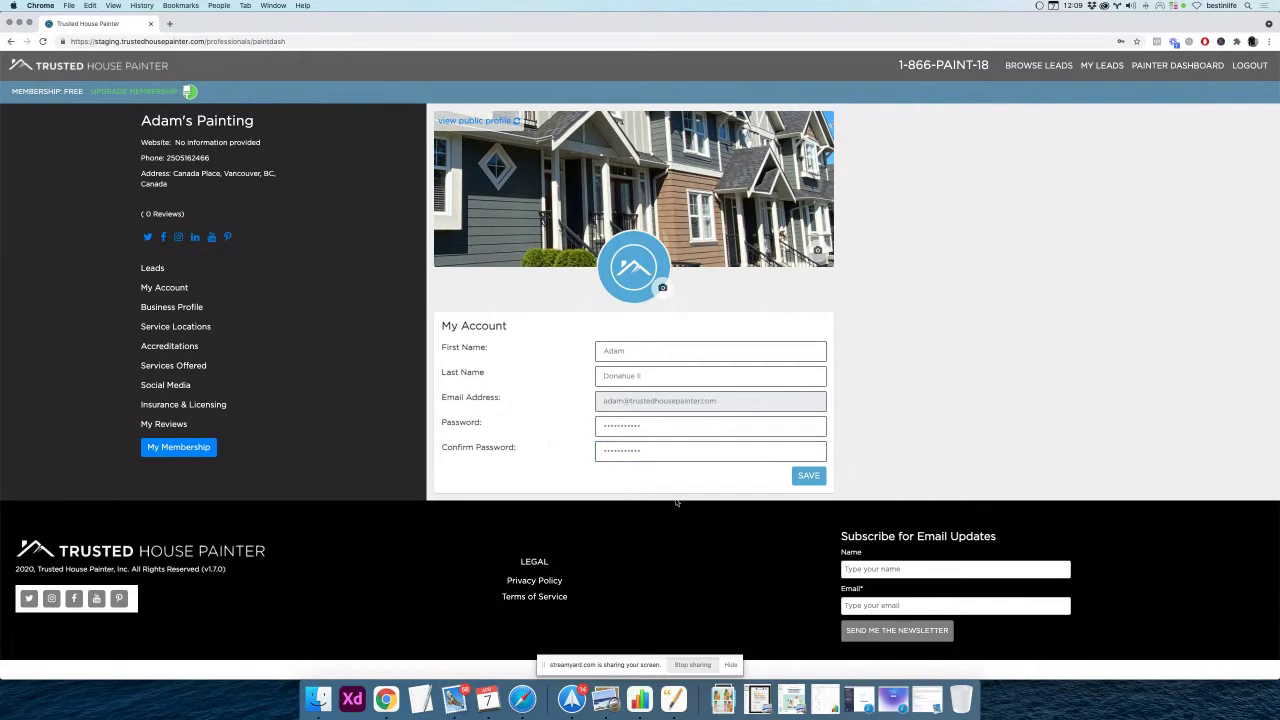
left_click(808, 478)
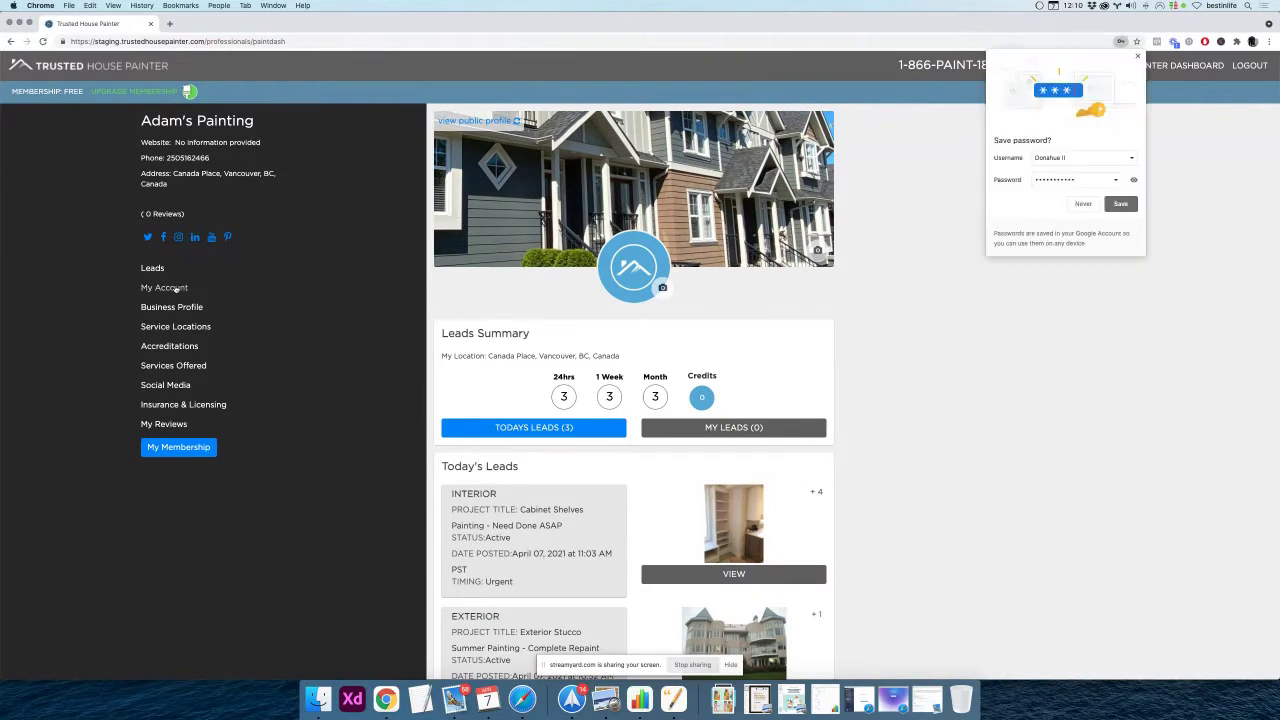
Reopen My Account, accept the suggested last name, save, and dismiss the password length warning
left_click(175, 289)
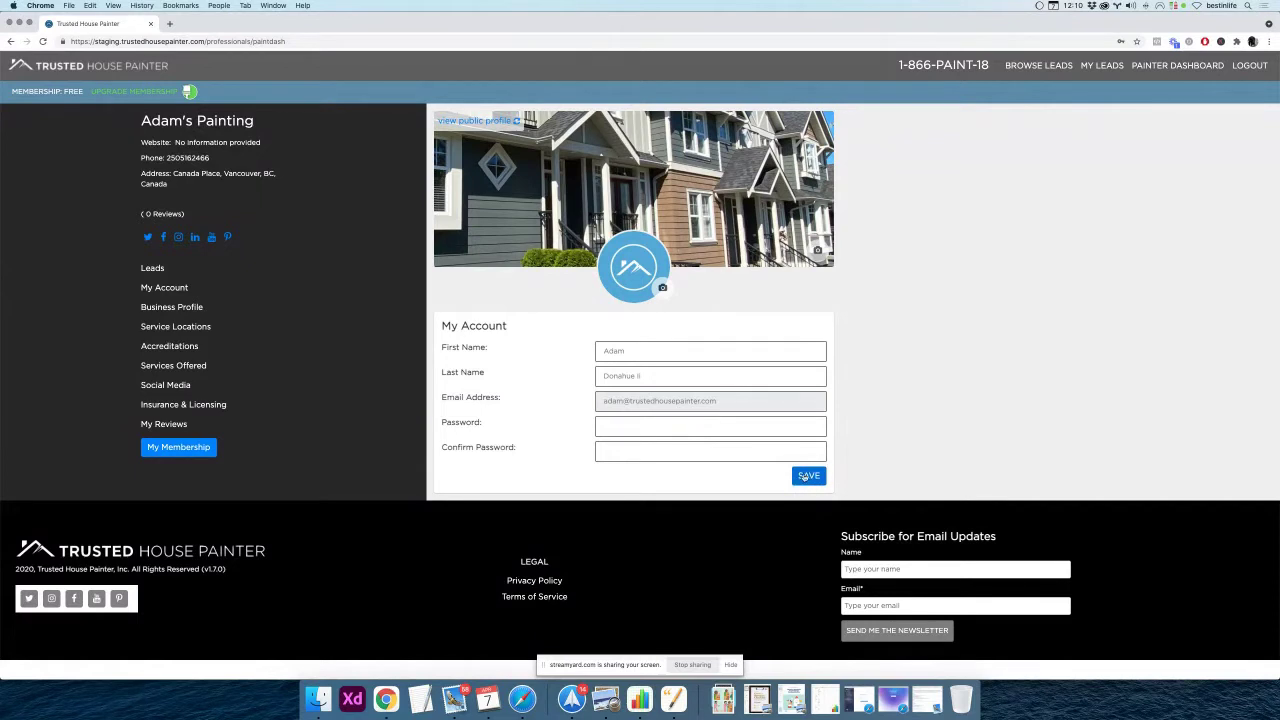
left_click(660, 374)
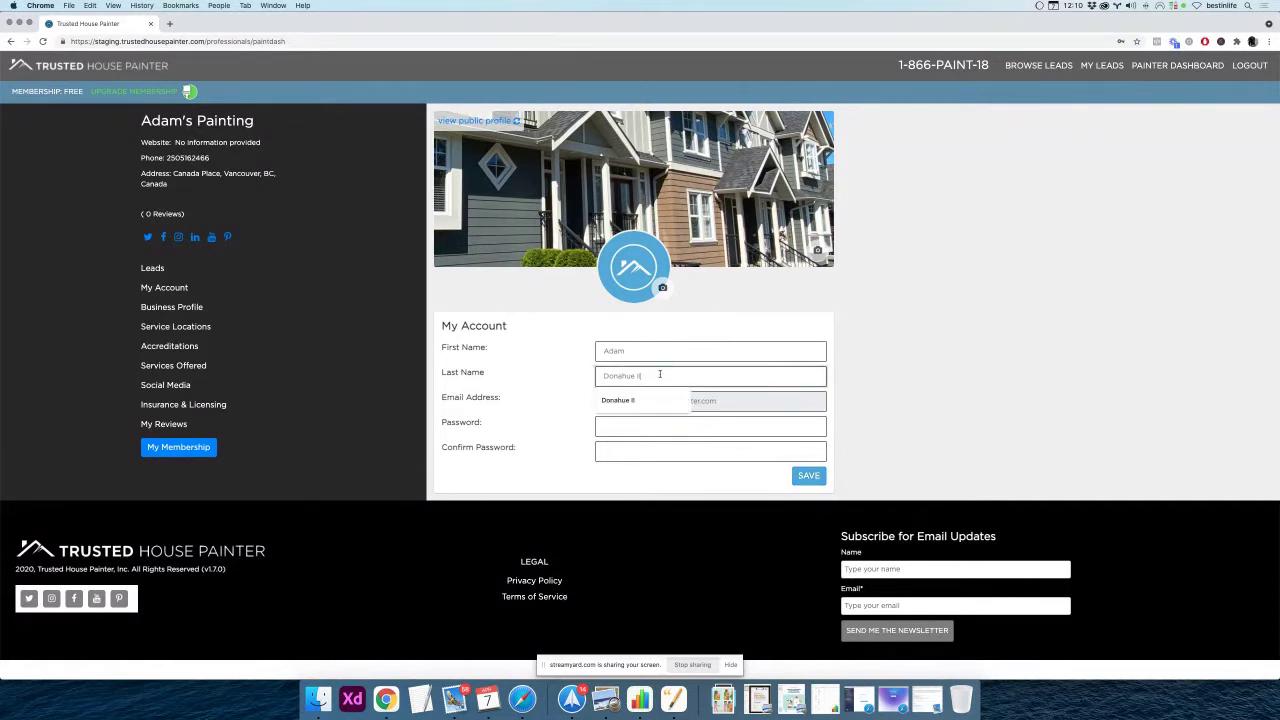
left_click(632, 400)
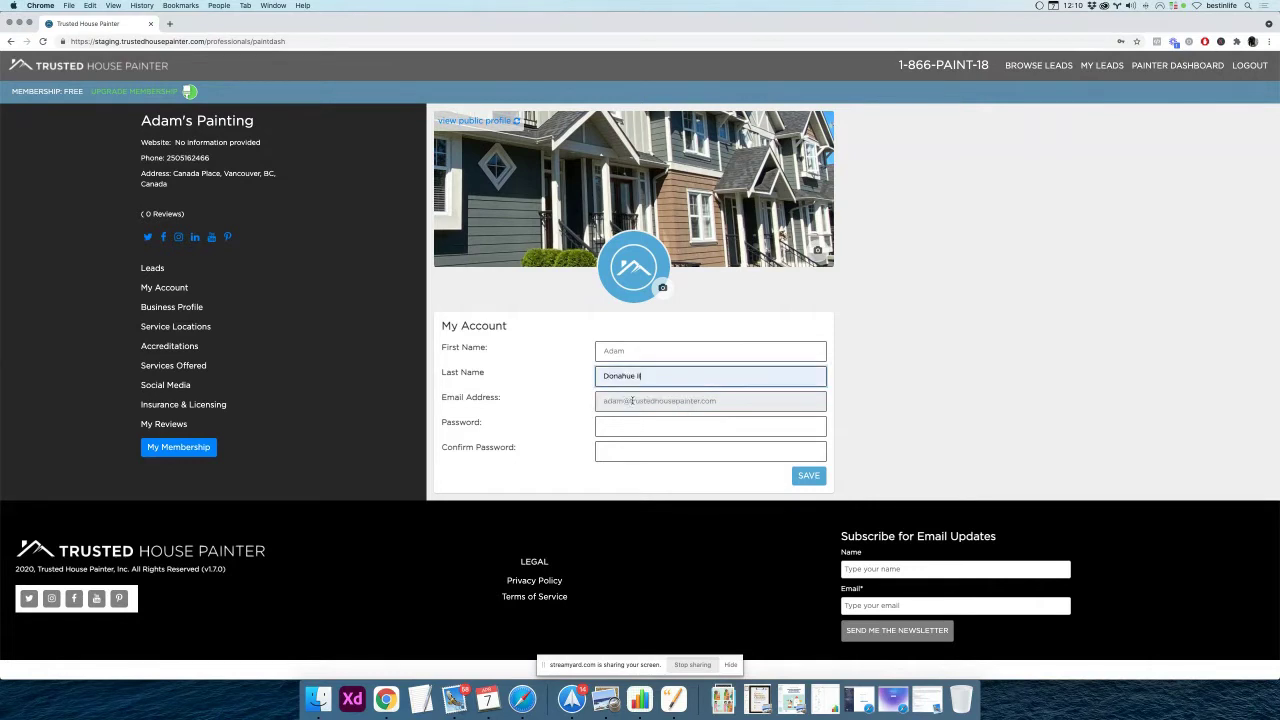
left_click(809, 477)
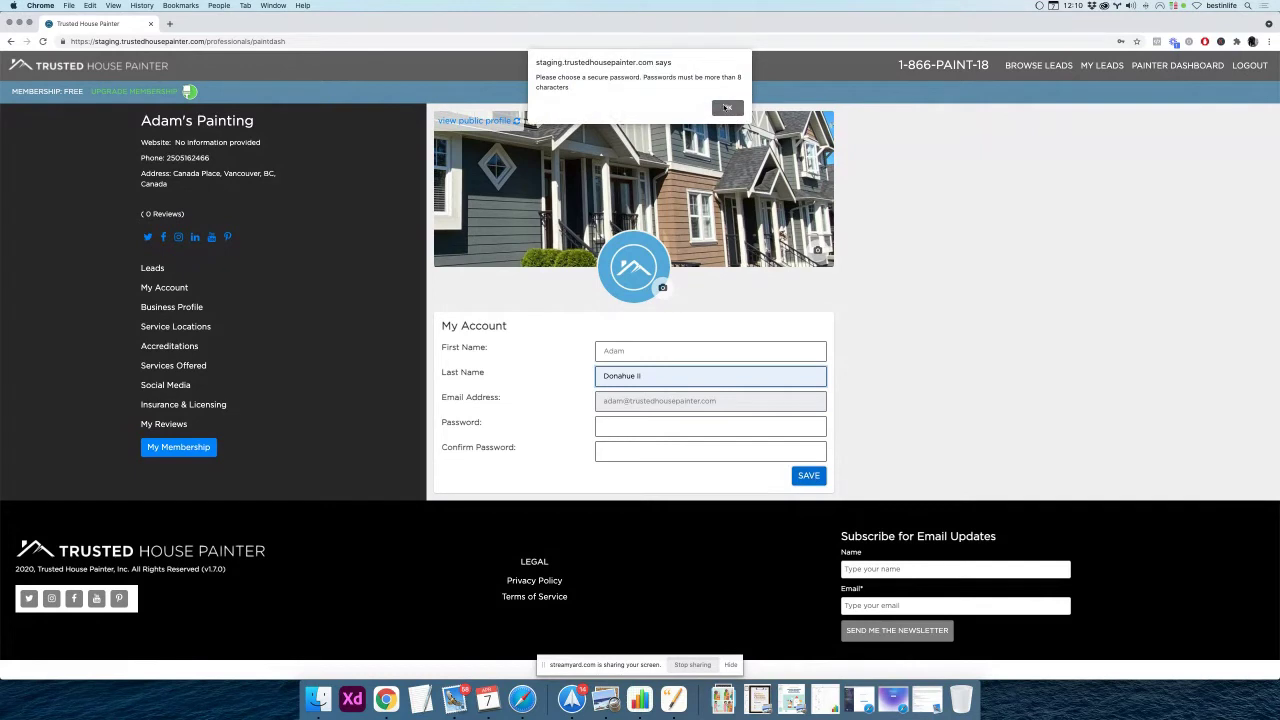
left_click(728, 108)
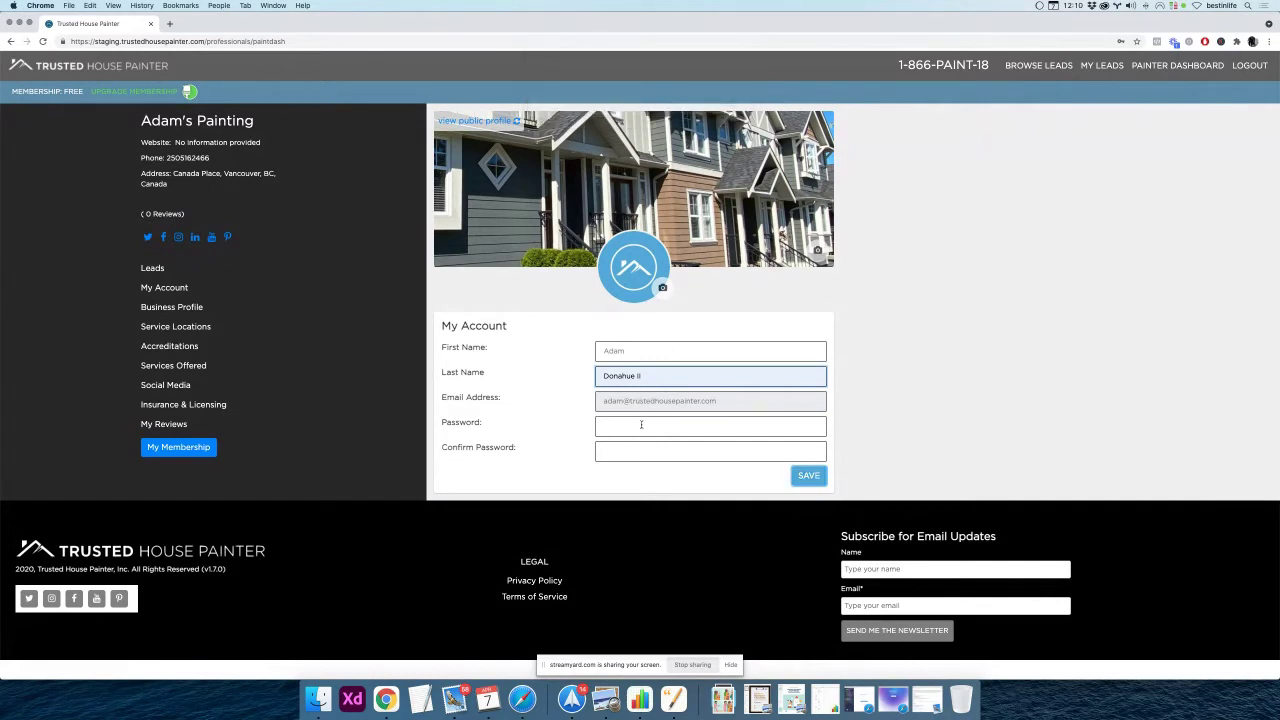
Retype the new password in both fields, save, then reopen My Account and dismiss Chrome's save-password popup
left_click(641, 424)
type("passw")
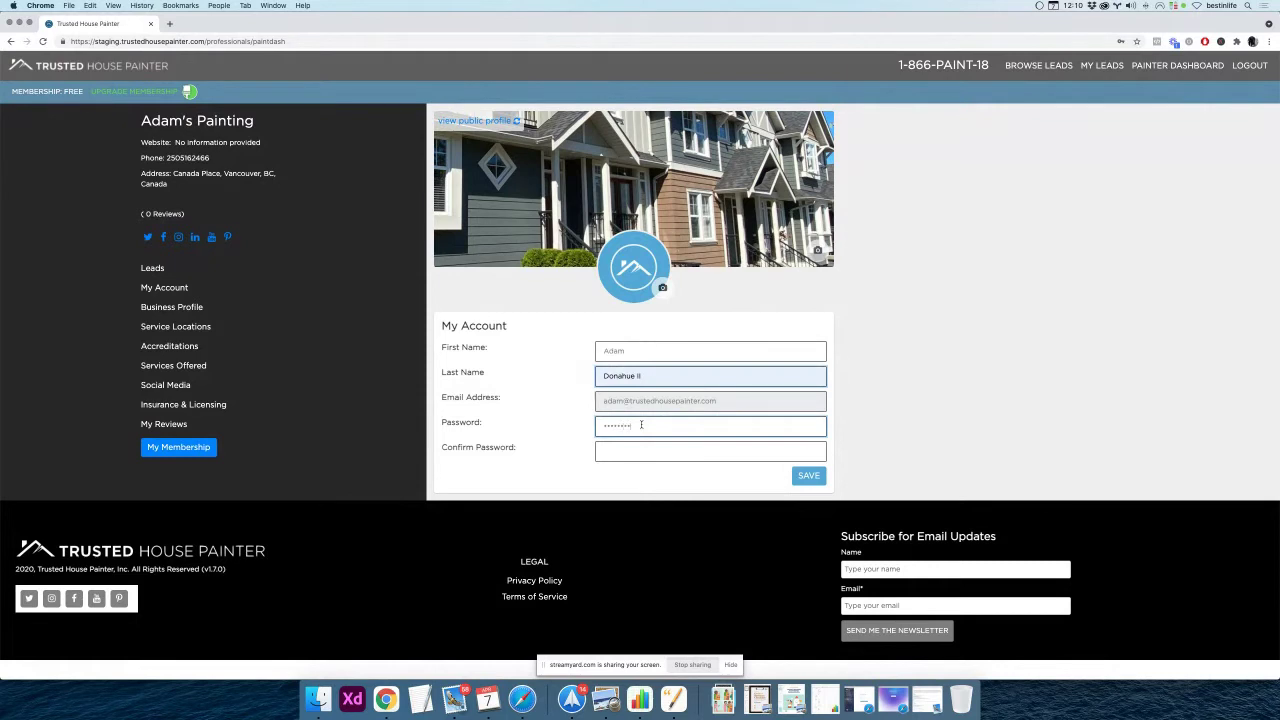
key("Tab")
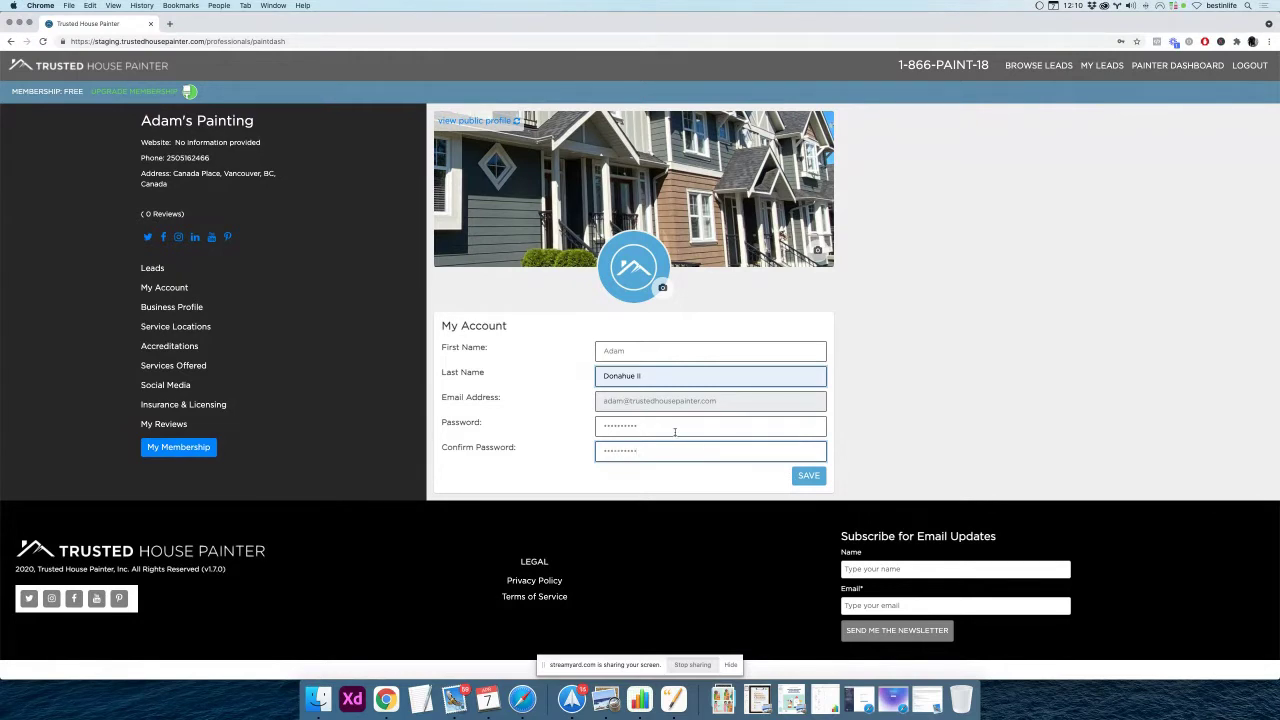
left_click(809, 476)
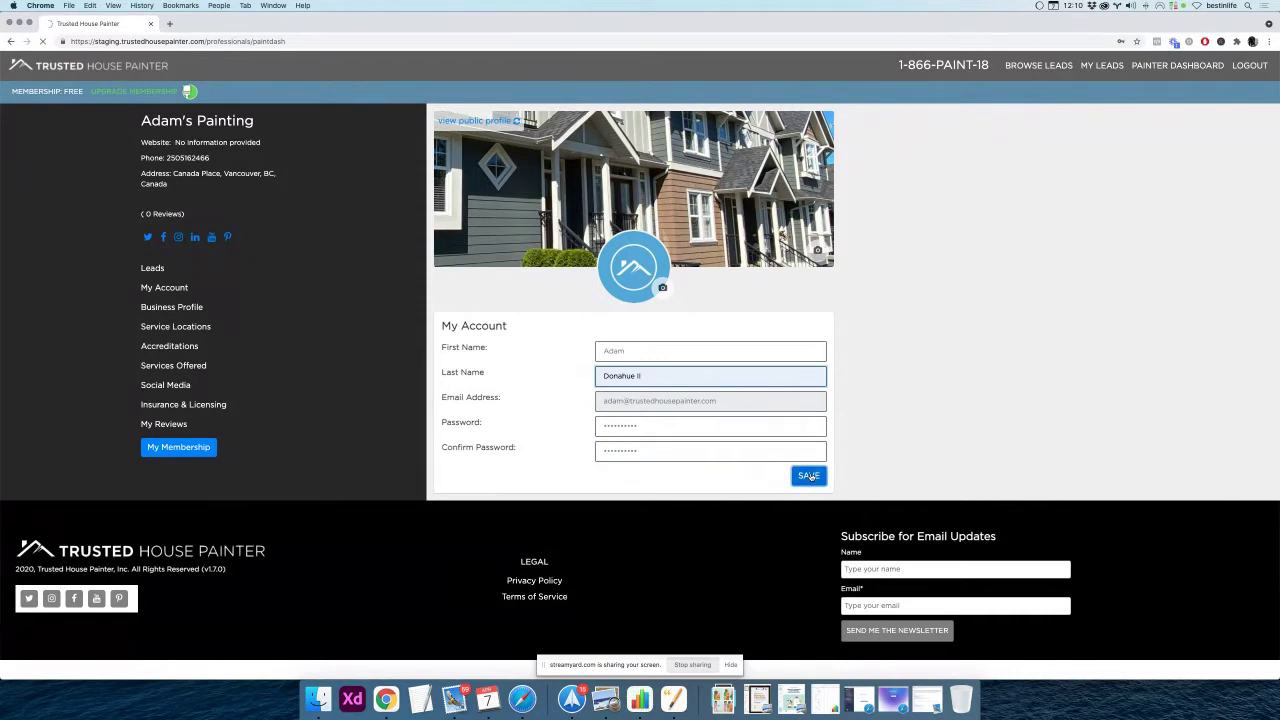
left_click(162, 290)
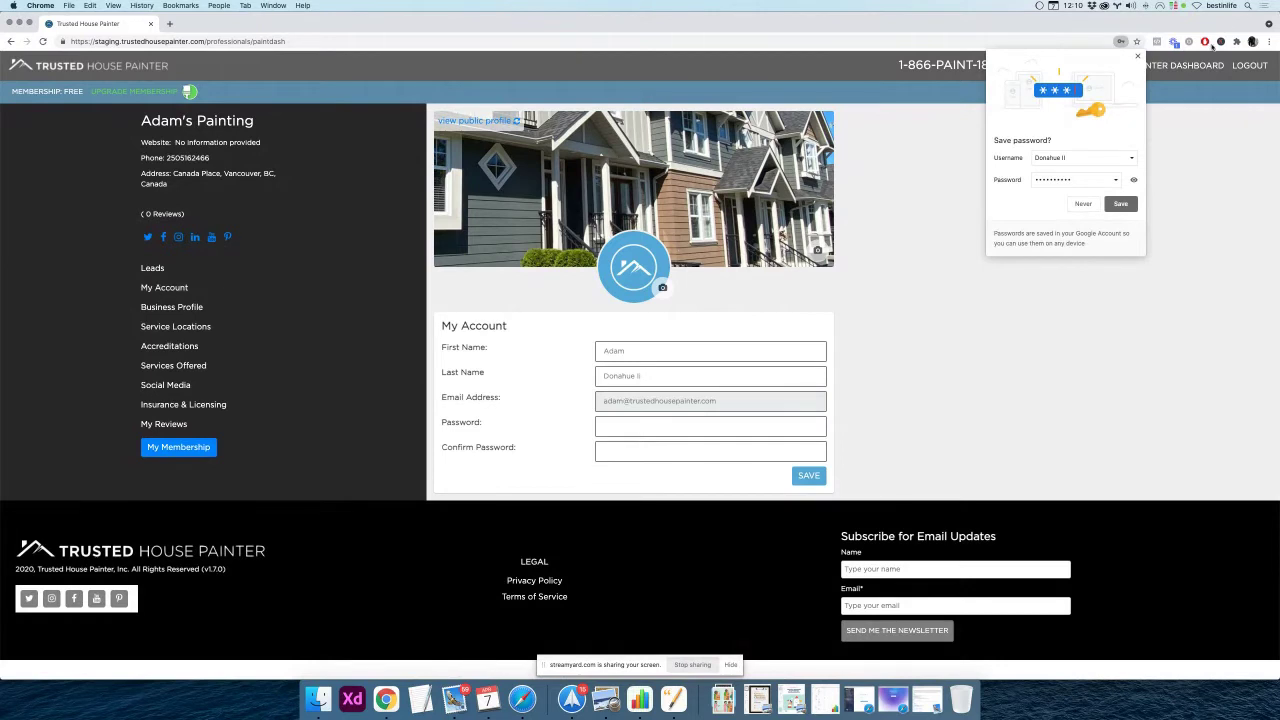
left_click(1137, 56)
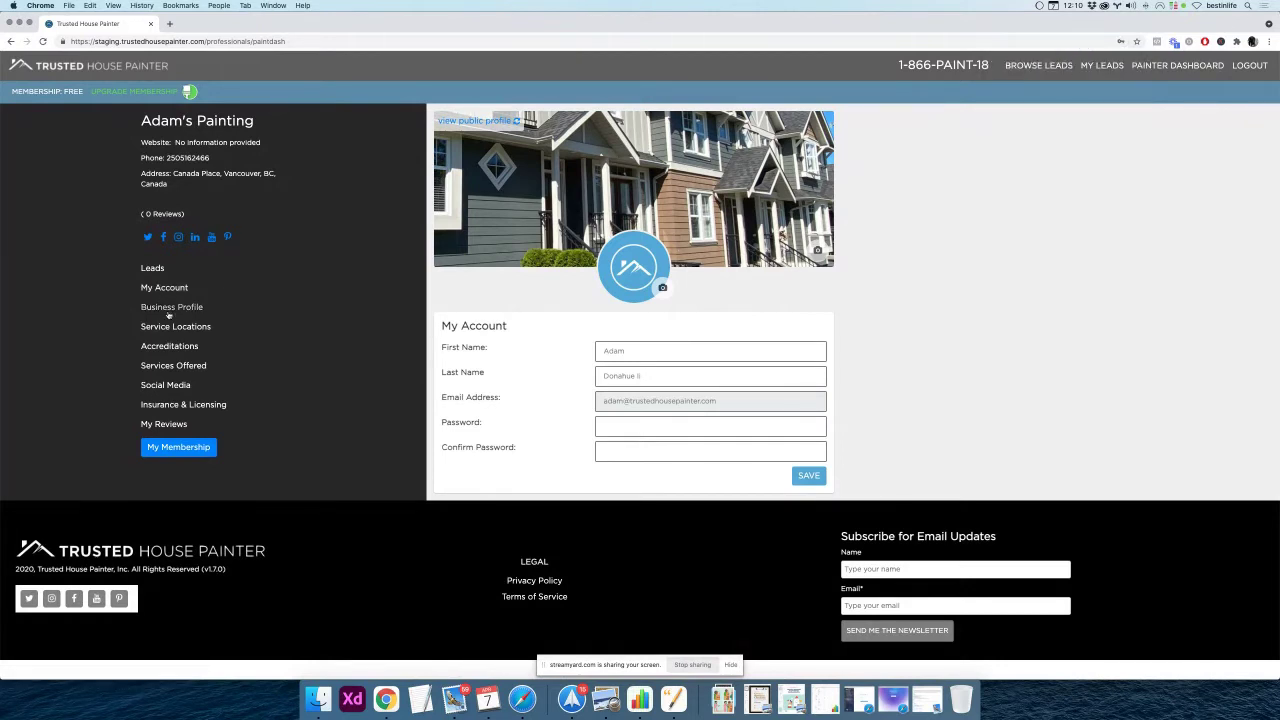
Open the Business Profile form and scroll through the pre-filled Adam's Painting details
left_click(169, 309)
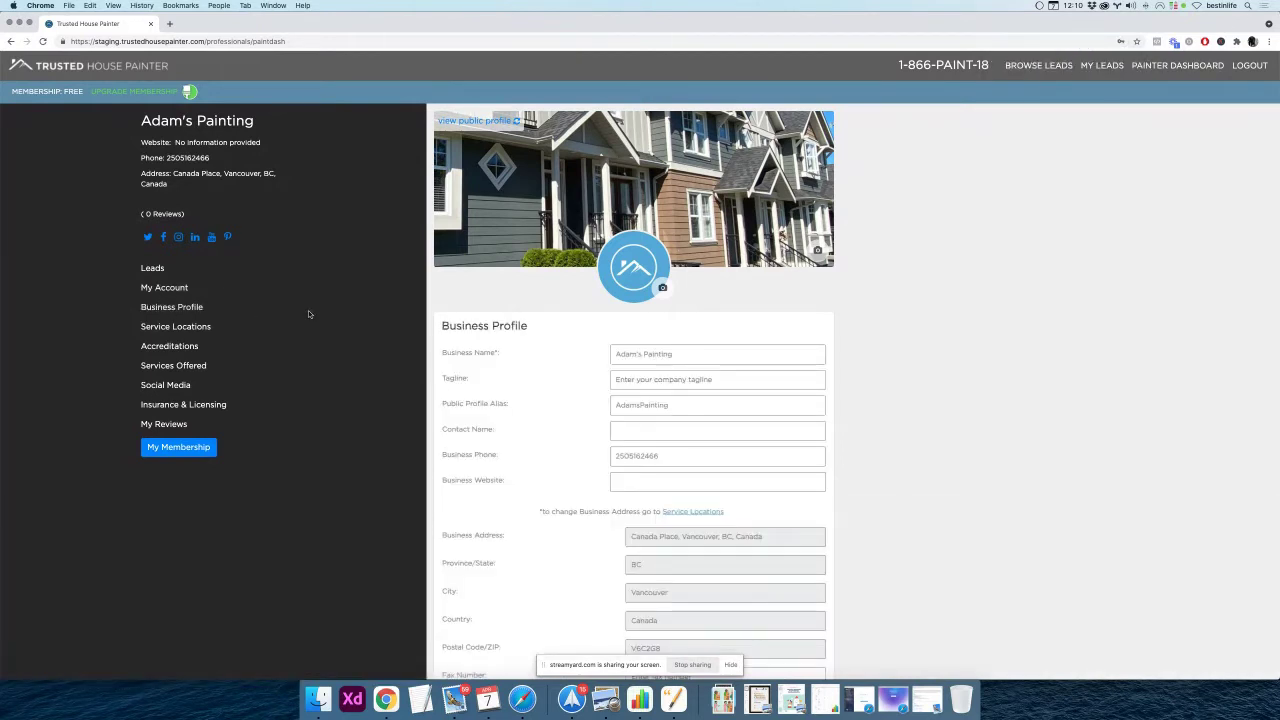
scroll(329, 317, "down", 1)
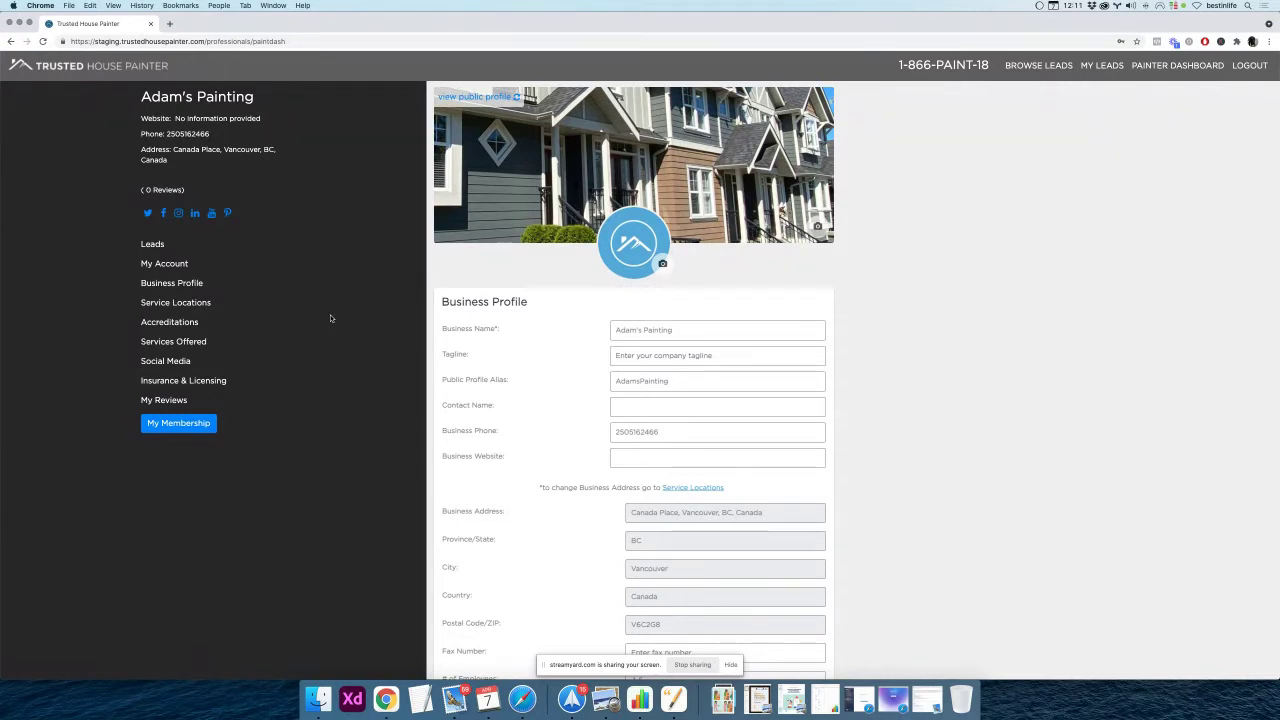
scroll(331, 318, "down", 1)
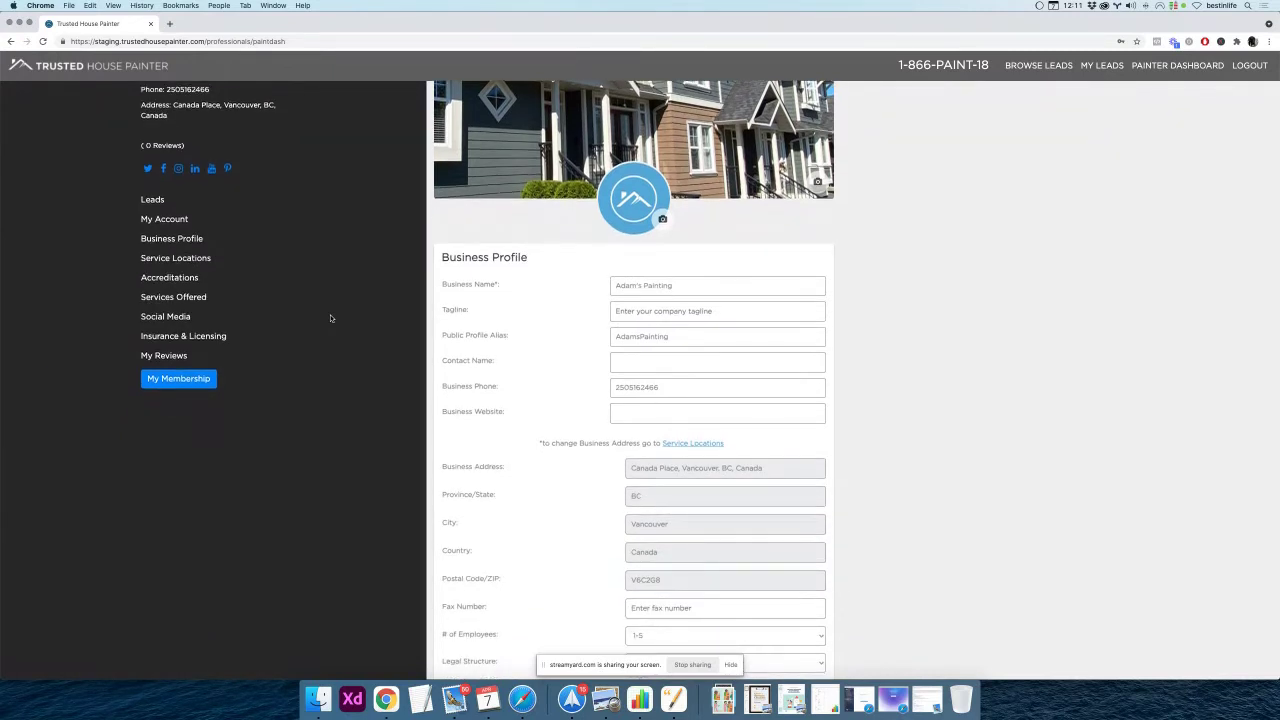
scroll(330, 318, "down", 1)
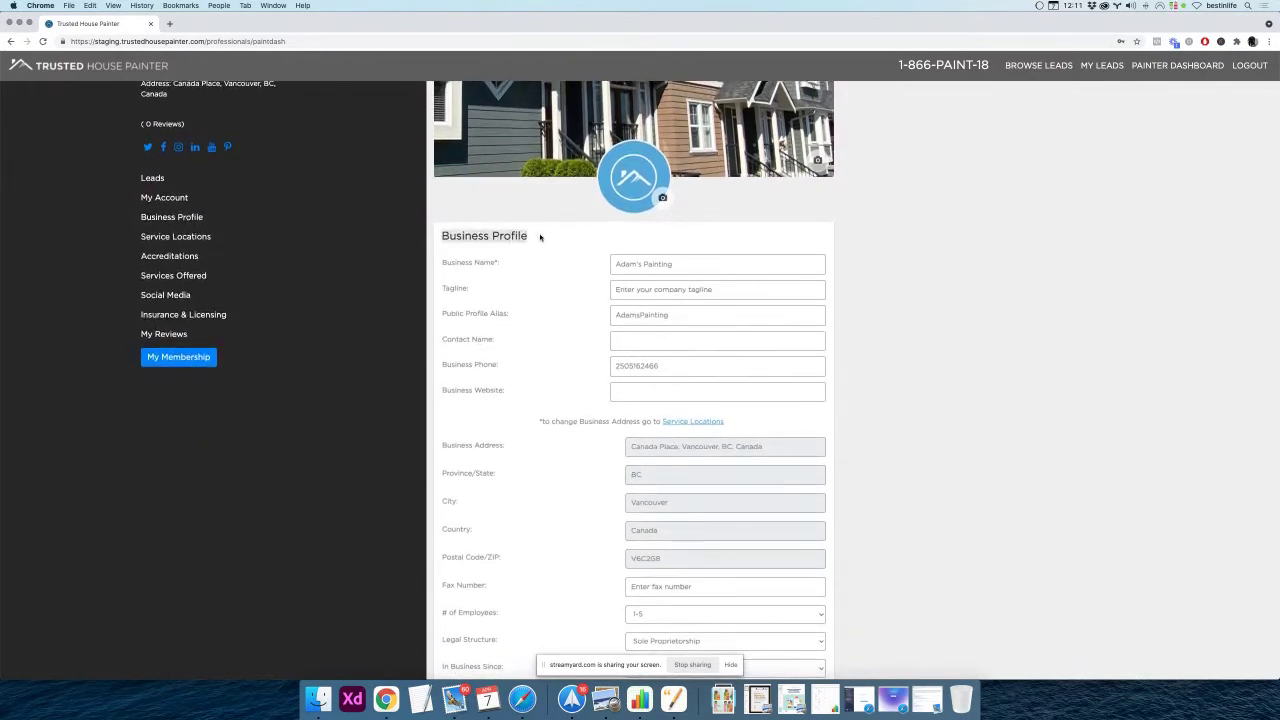
triple_click(455, 263)
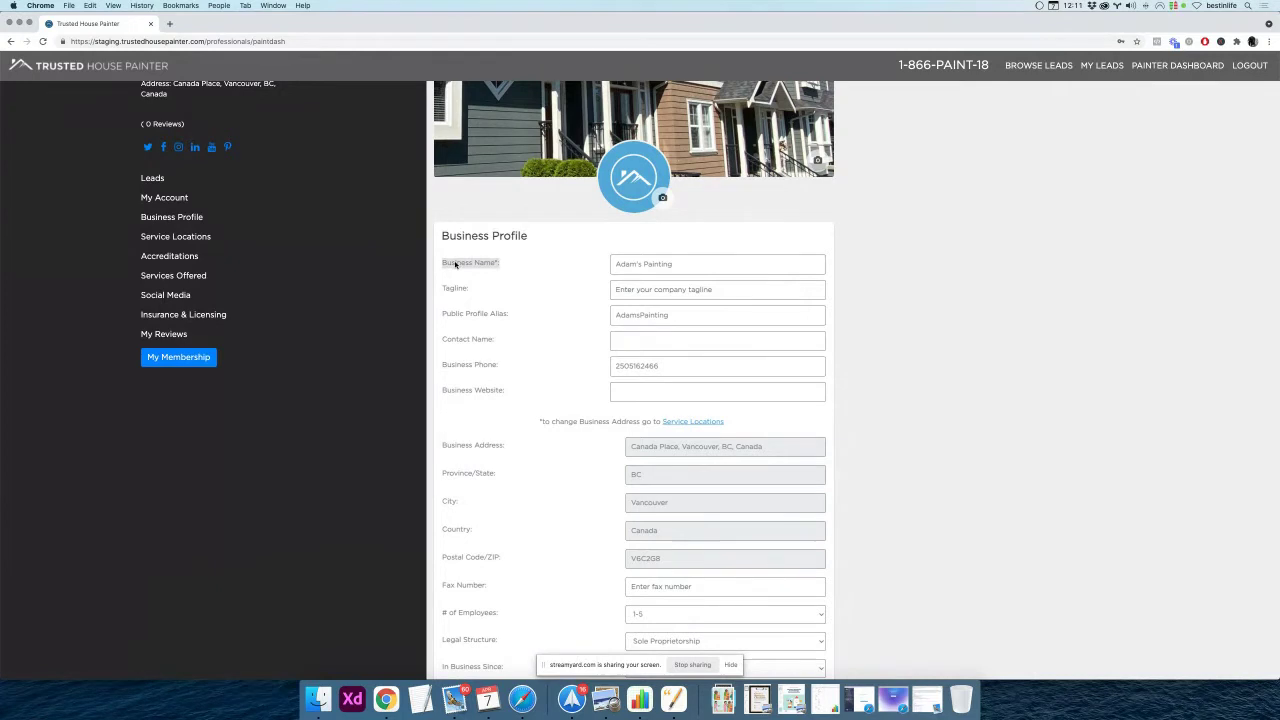
scroll(451, 276, "down", 1)
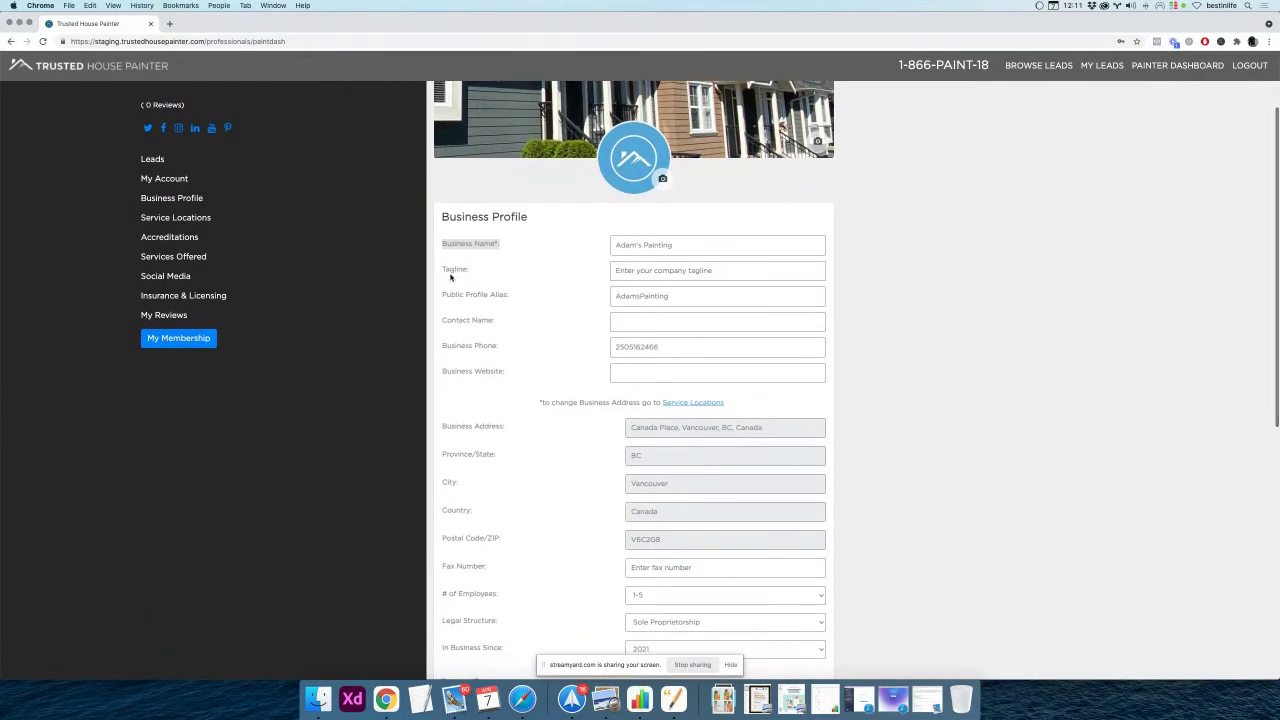
Enter 'We Give The Best Paint Jobs' as the business tagline and save the profile
double_click(455, 270)
left_click(633, 265)
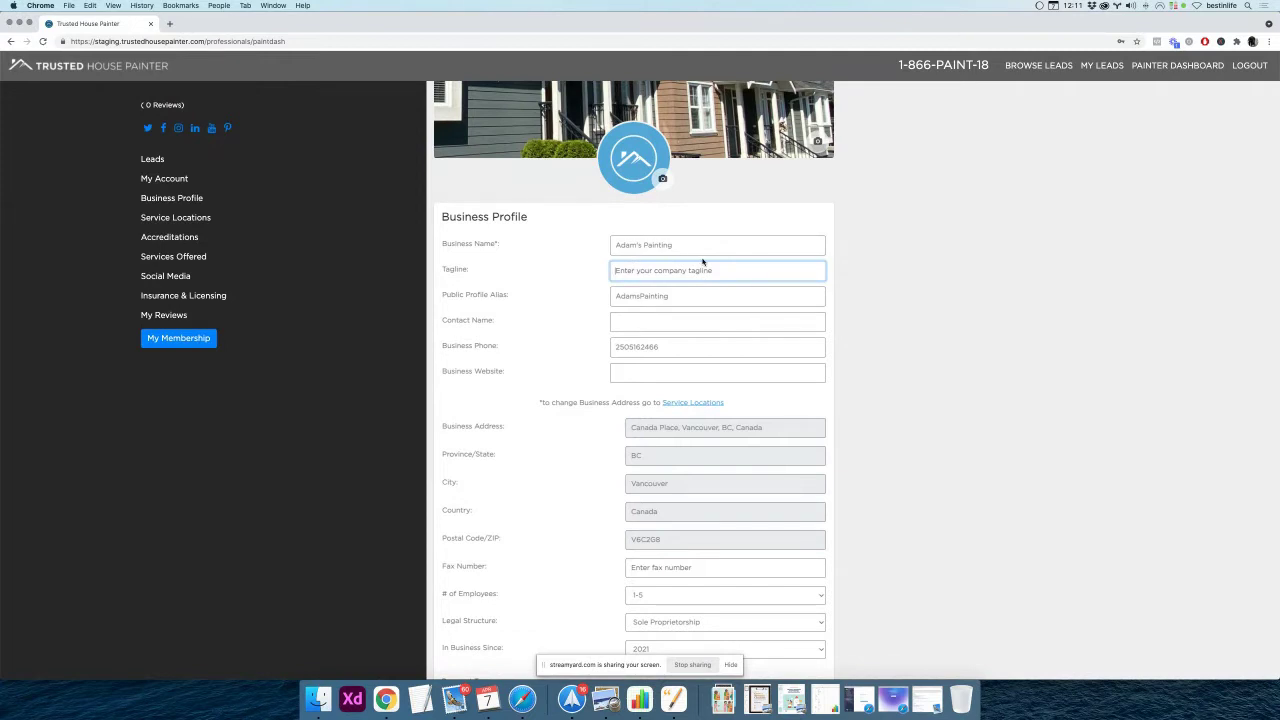
type("N")
key("BackSpace")
type("Paint")
key("super+Left")
type("Giving The Best Paint Jobs")
double_click(618, 270)
type("We Give")
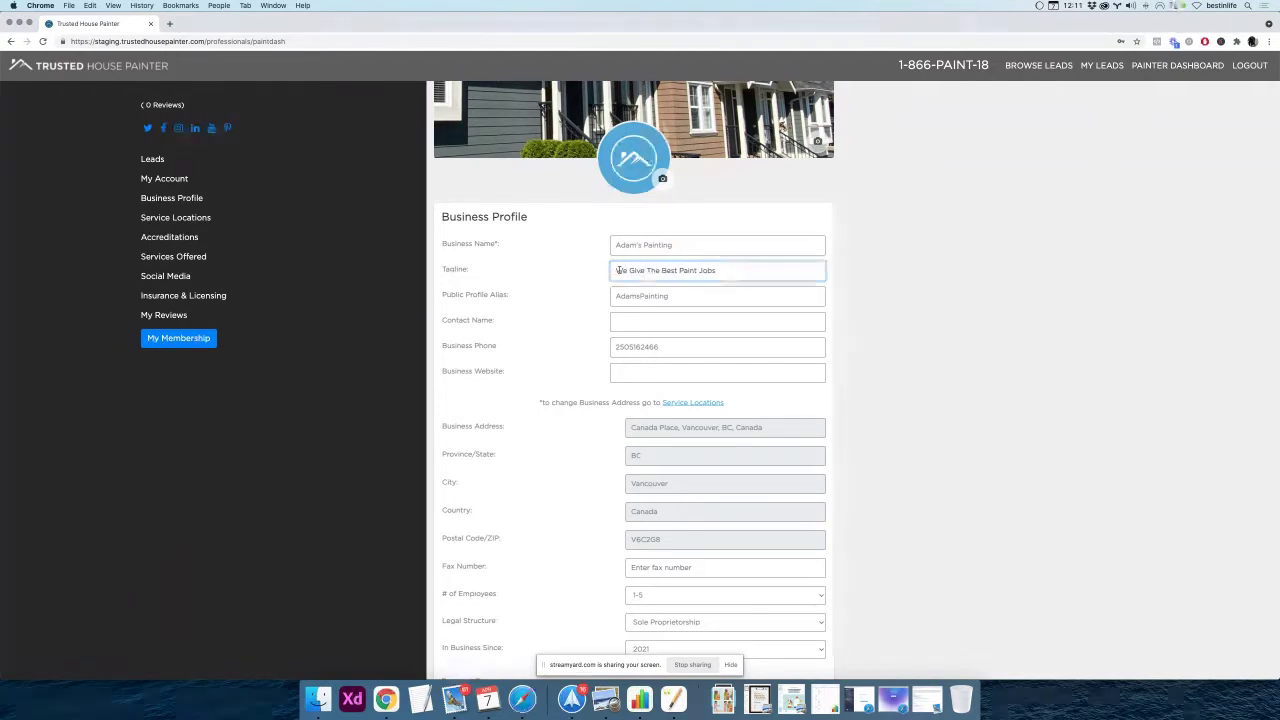
scroll(590, 274, "down", 5)
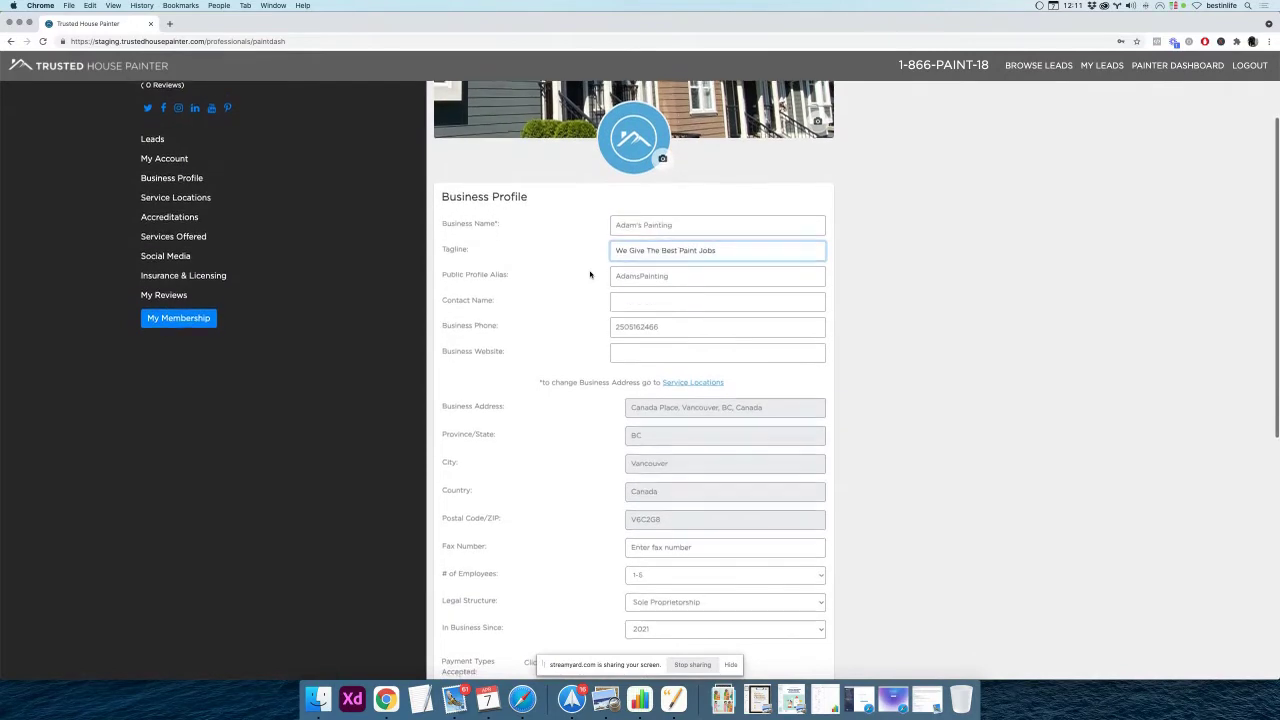
scroll(590, 274, "down", 5)
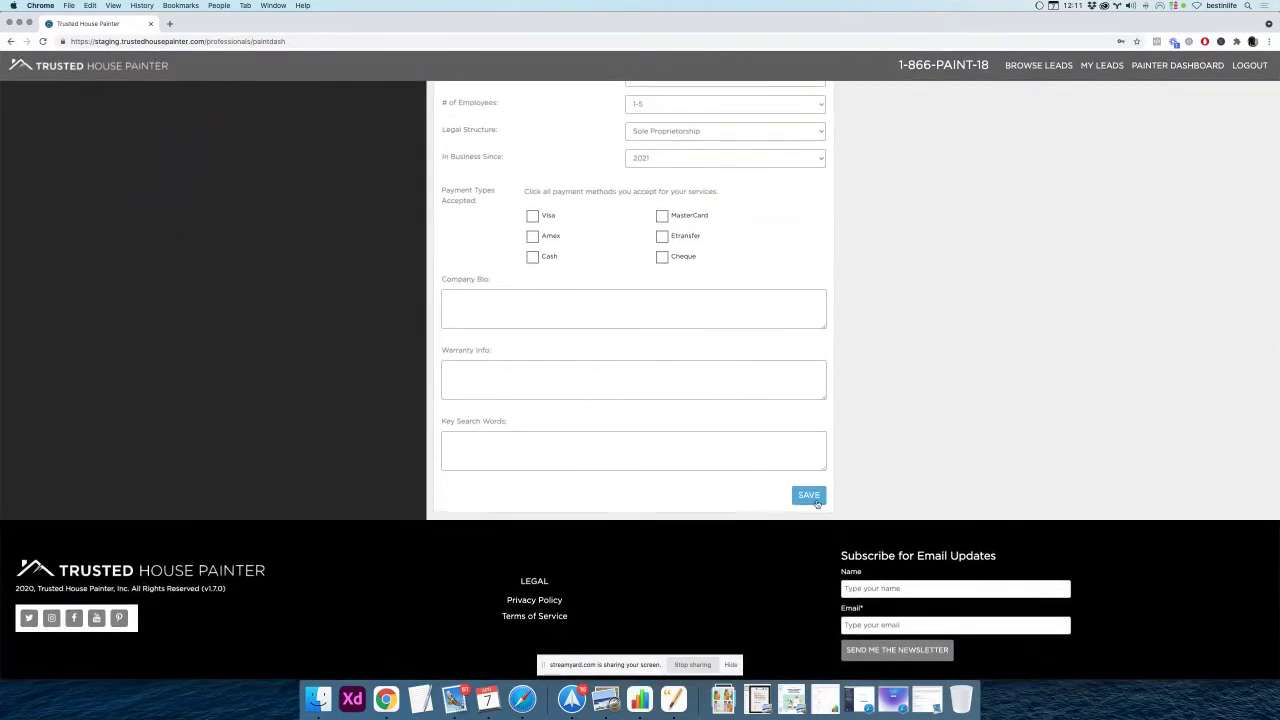
left_click(808, 496)
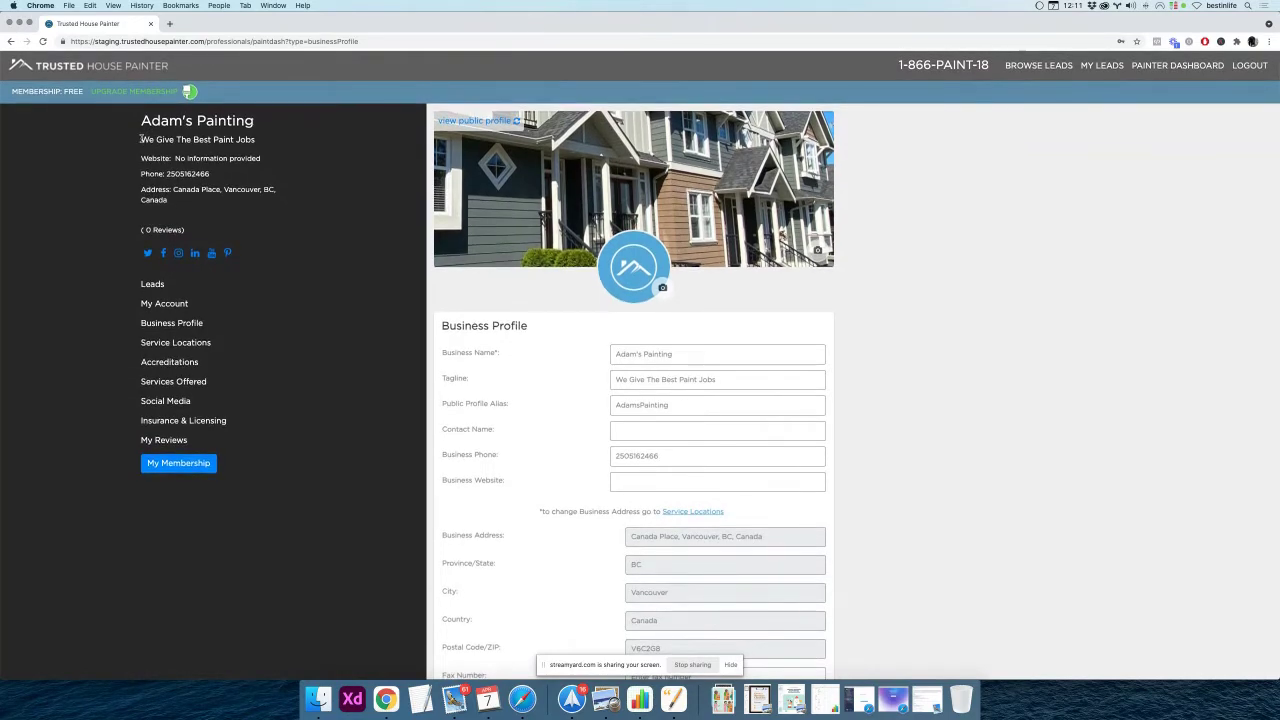
left_click_drag(143, 139, 290, 140)
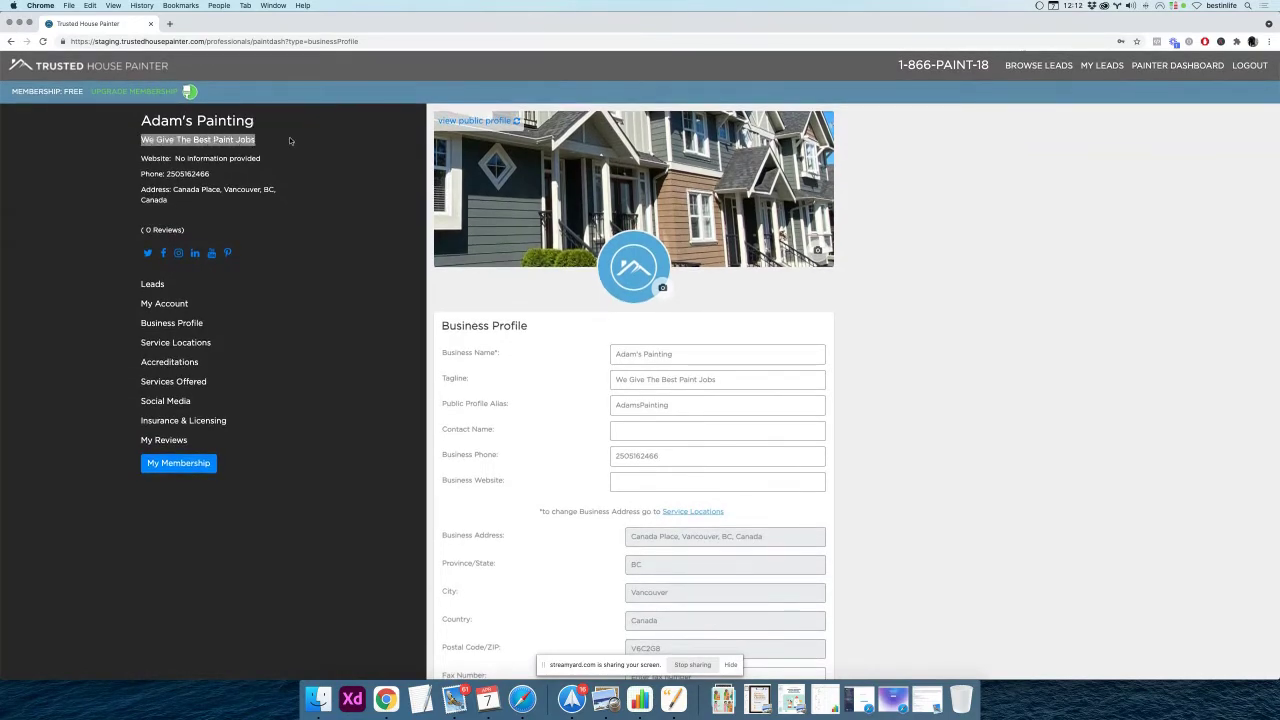
left_click(478, 121)
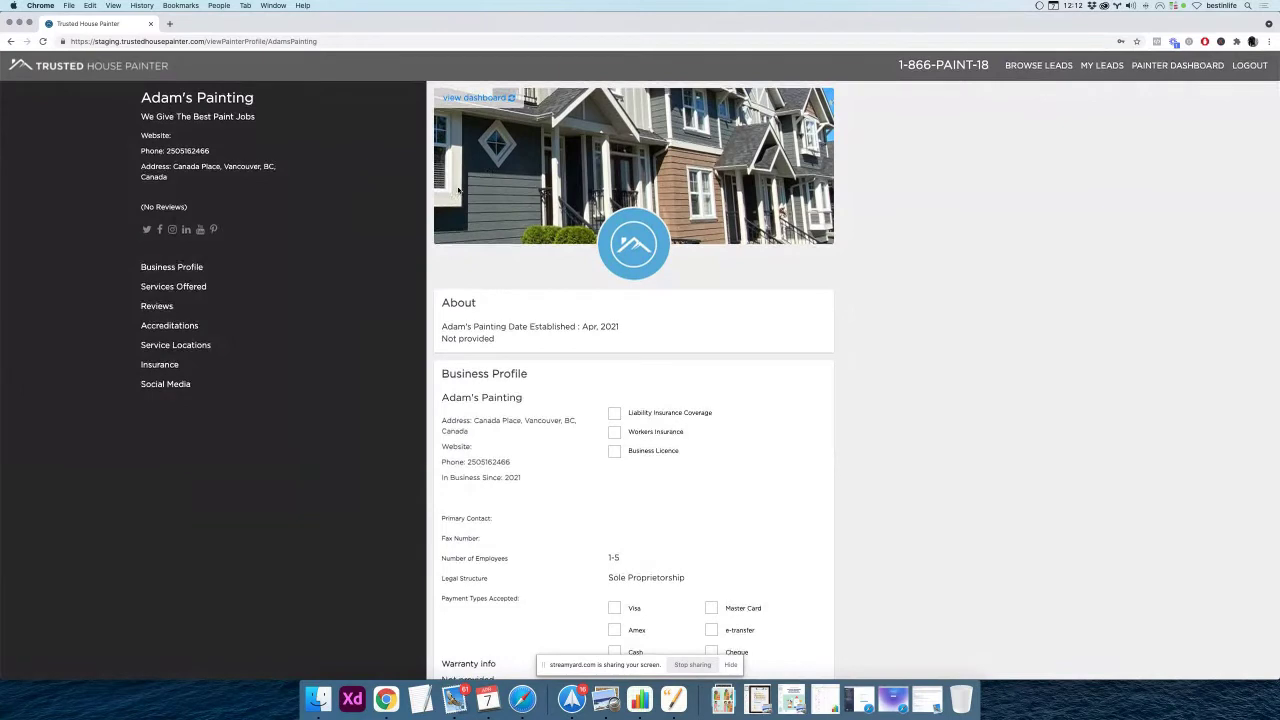
triple_click(157, 117)
left_click(474, 100)
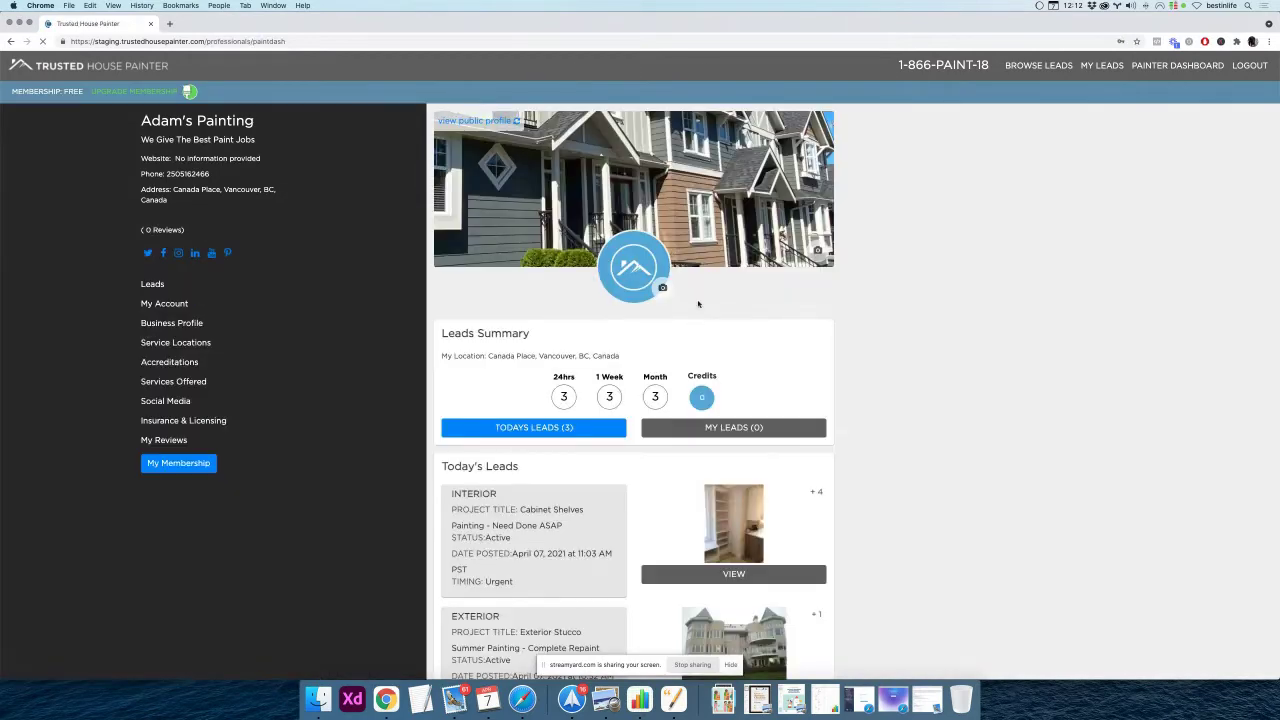
left_click(170, 324)
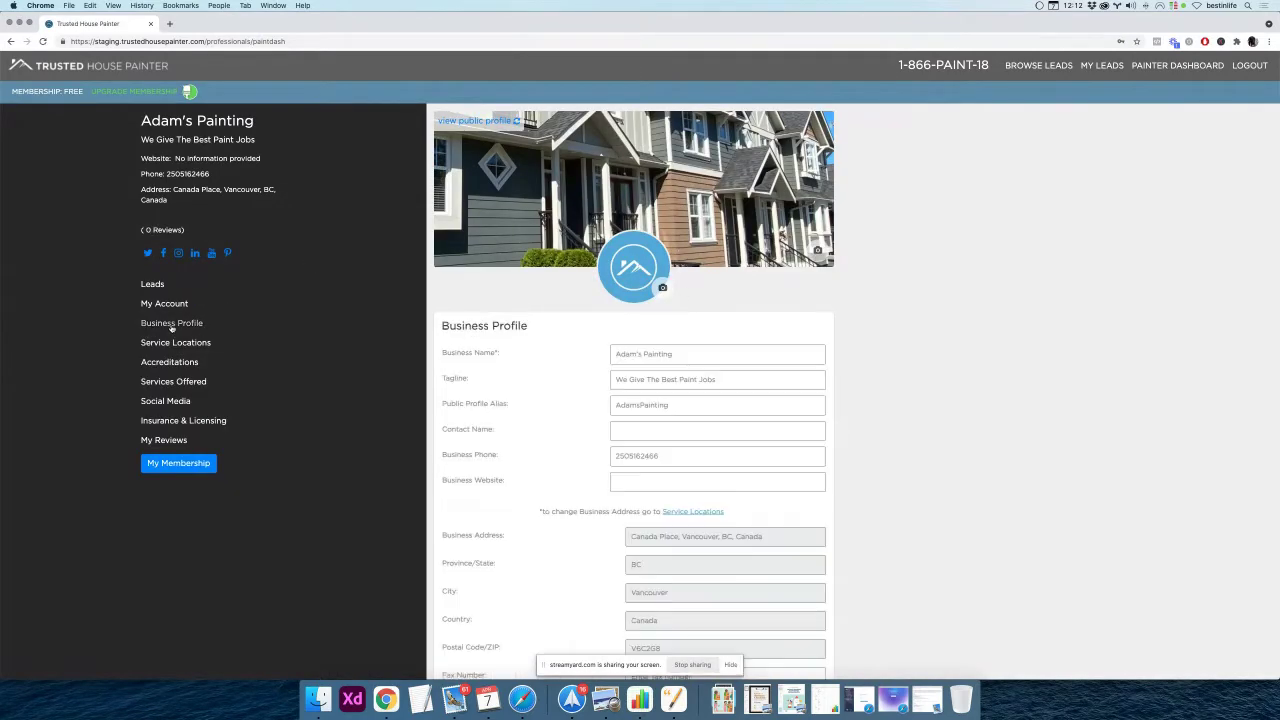
scroll(480, 386, "down", 1)
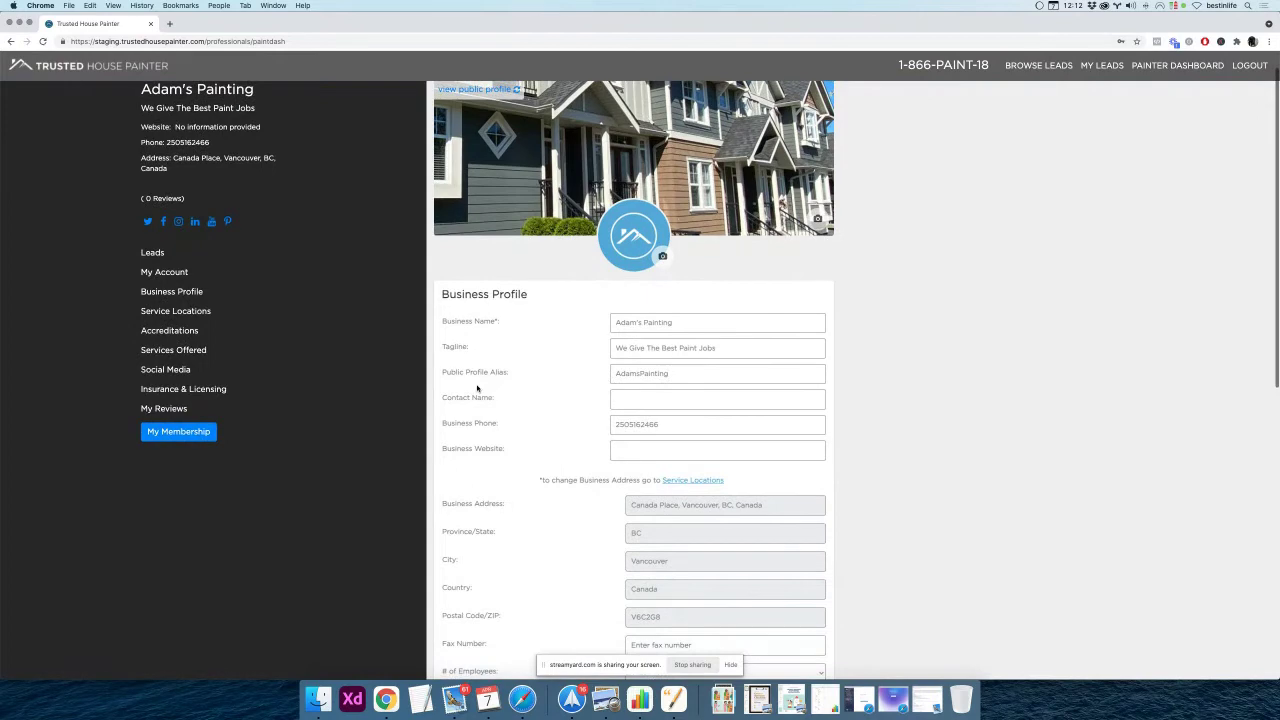
scroll(478, 388, "down", 2)
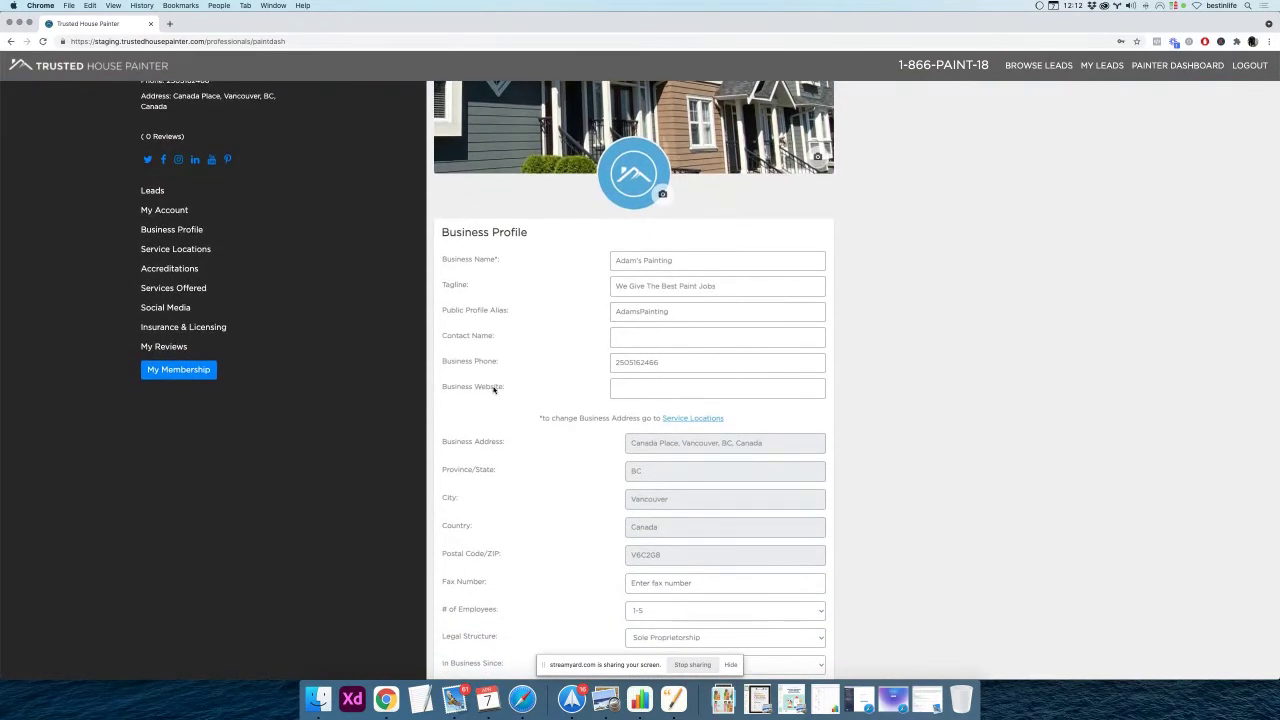
scroll(493, 390, "up", 3)
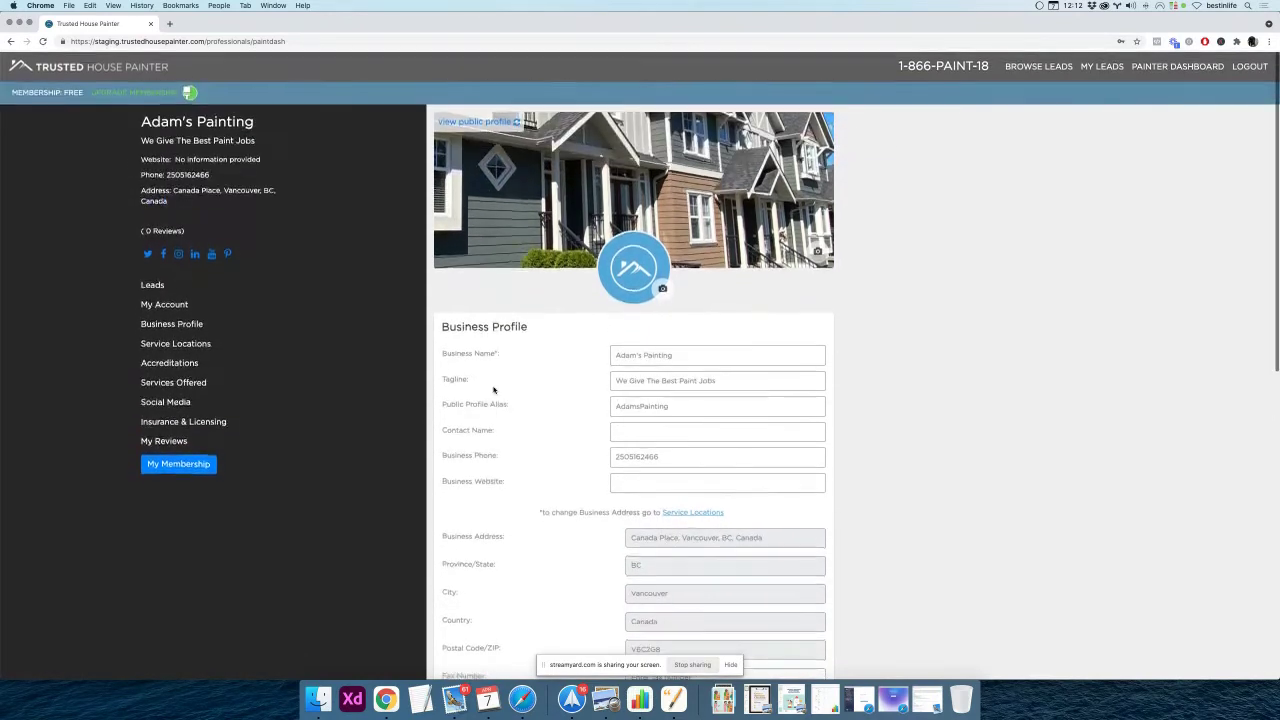
triple_click(207, 158)
Check the public profile's empty Website line and AdamsPainting URL, then return to the dashboard
left_click(473, 121)
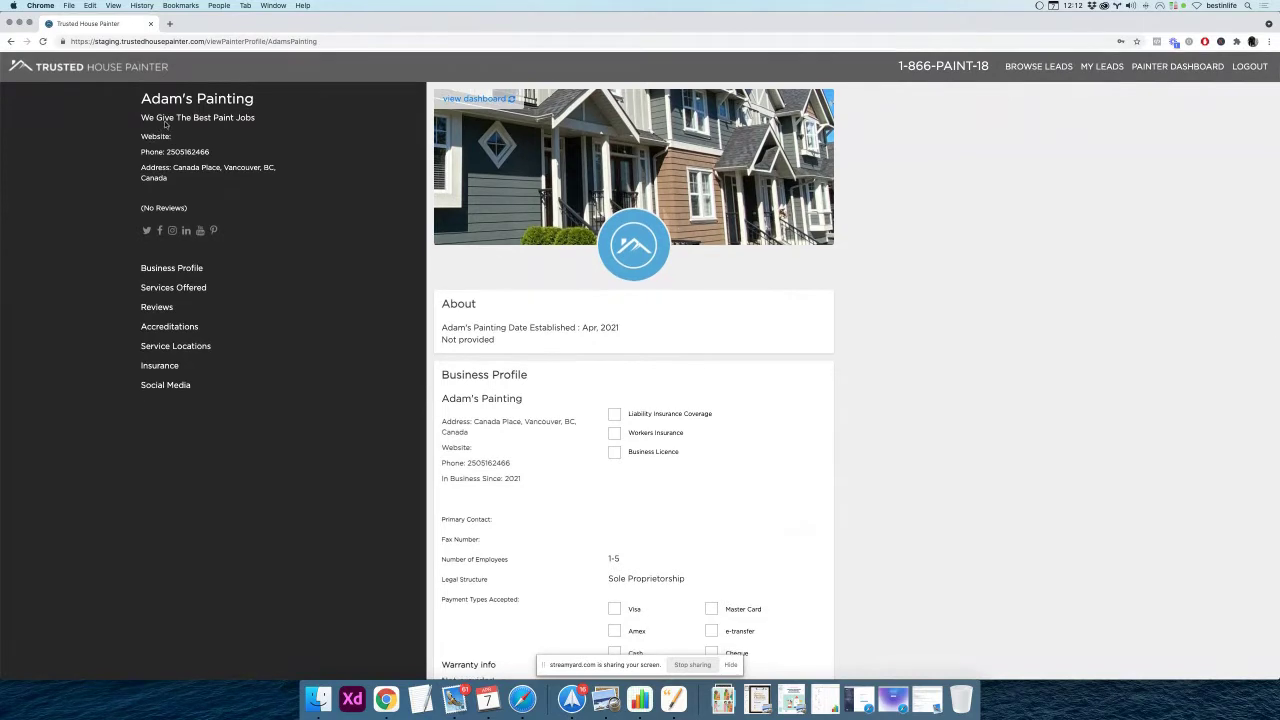
triple_click(153, 135)
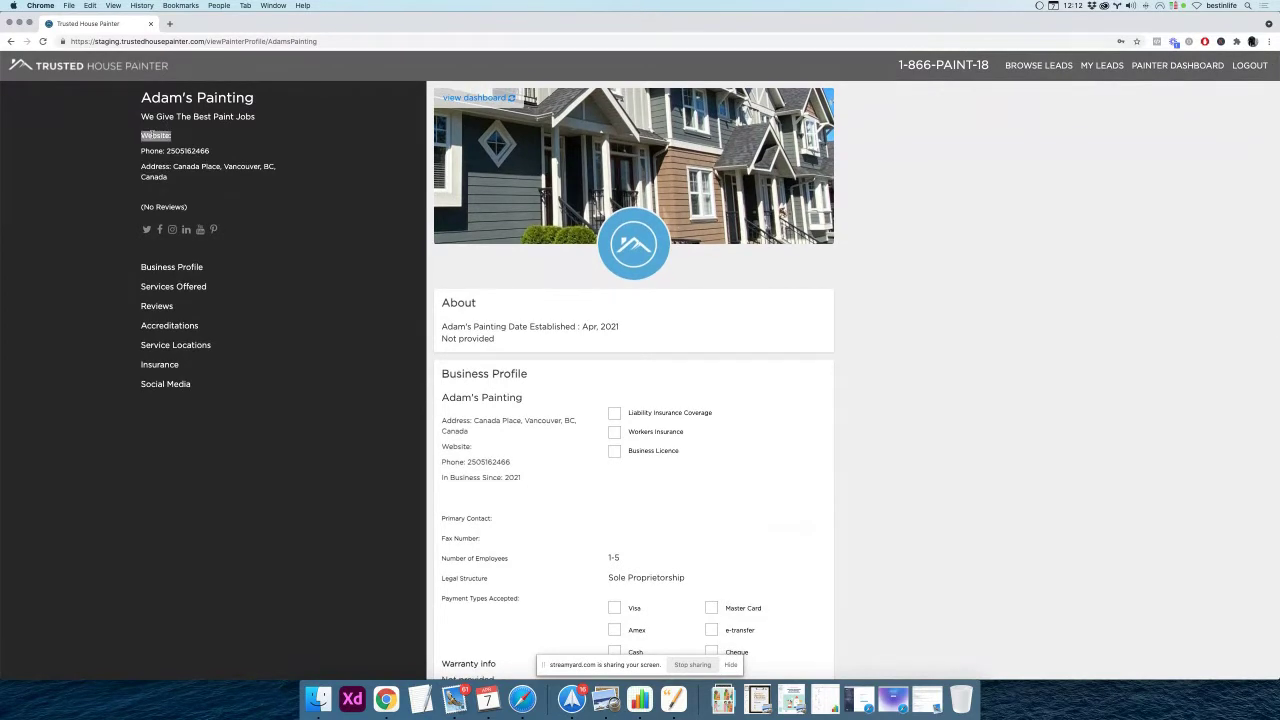
left_click(390, 41)
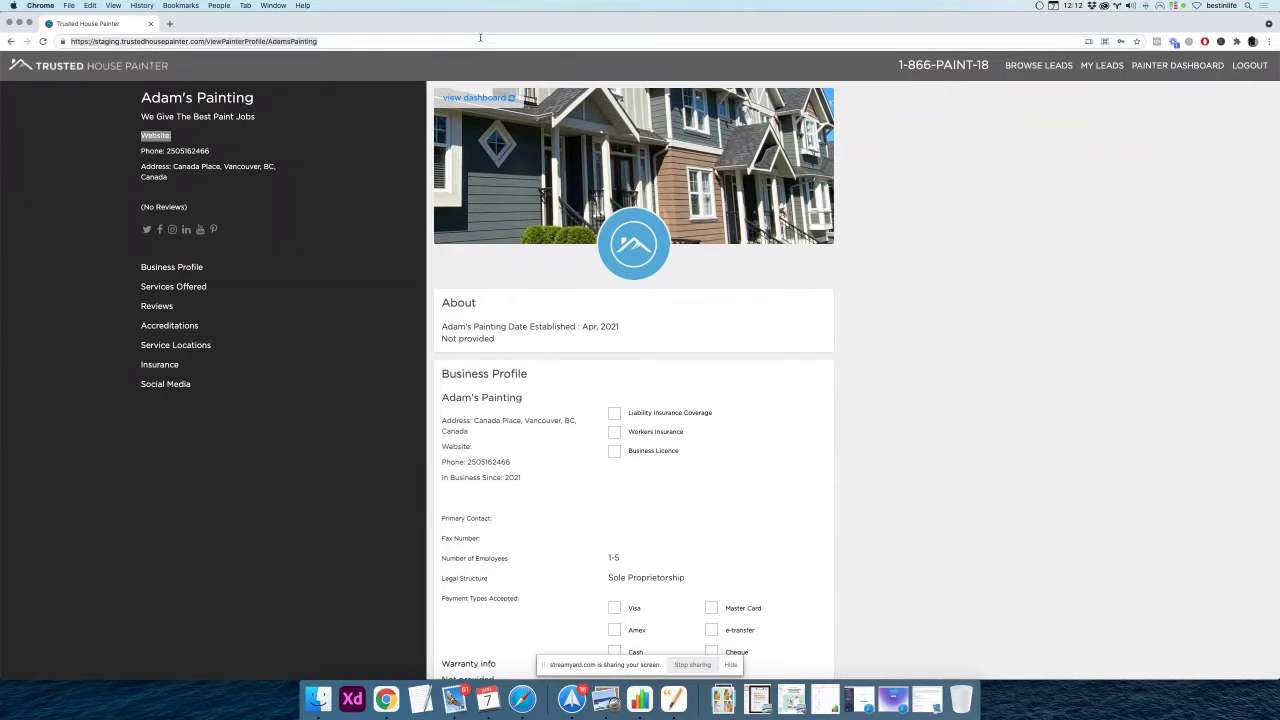
left_click(480, 38)
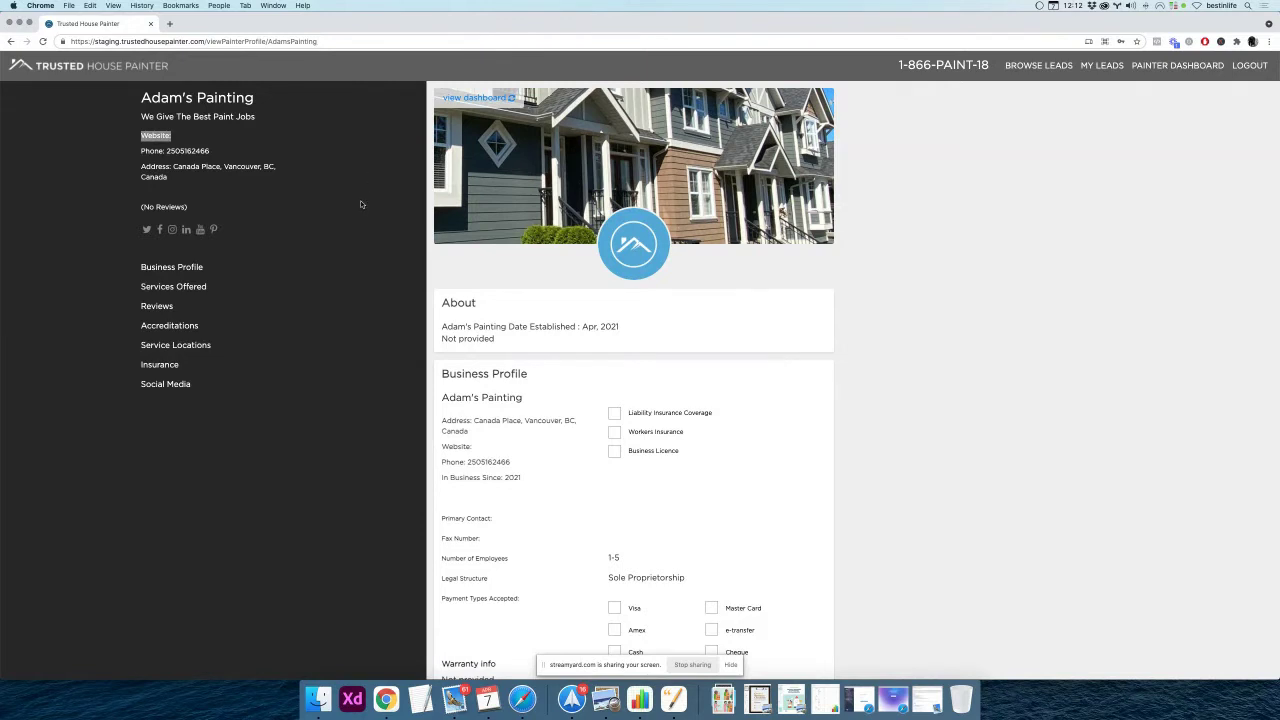
left_click(465, 101)
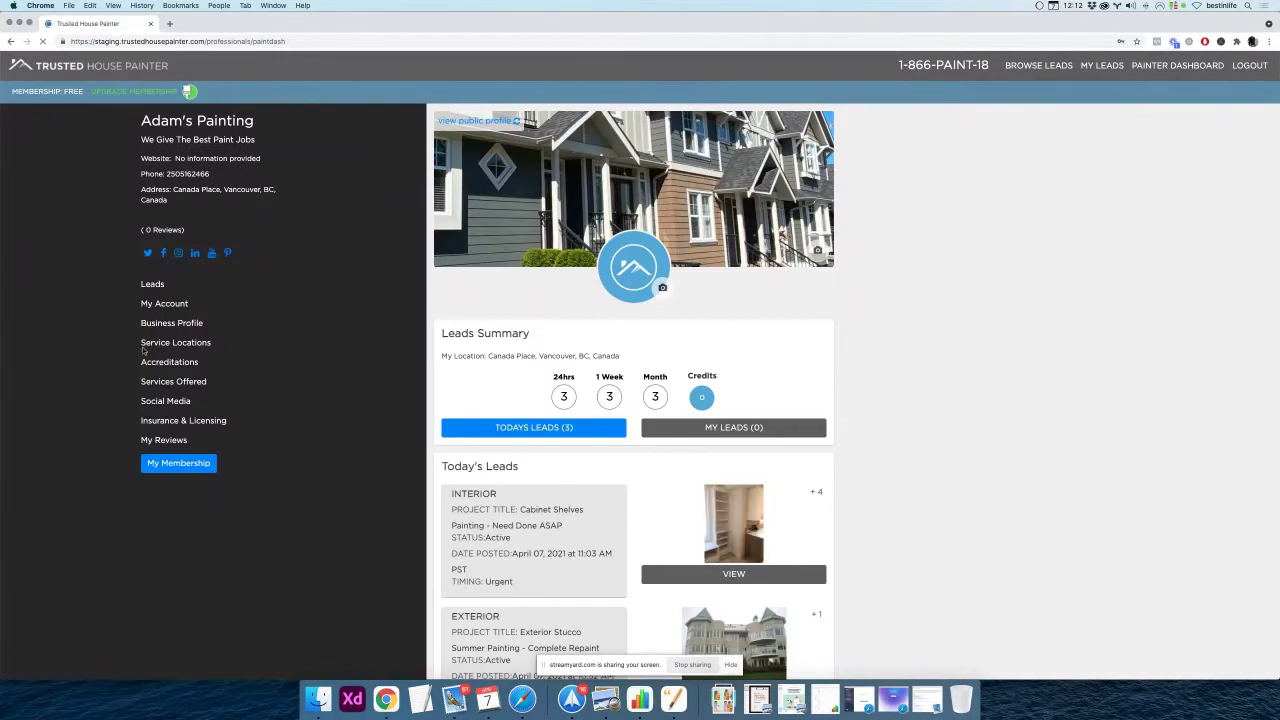
Change the Public Profile Alias to AdamsPaintingVancouverBC in Business Profile and save
left_click(170, 323)
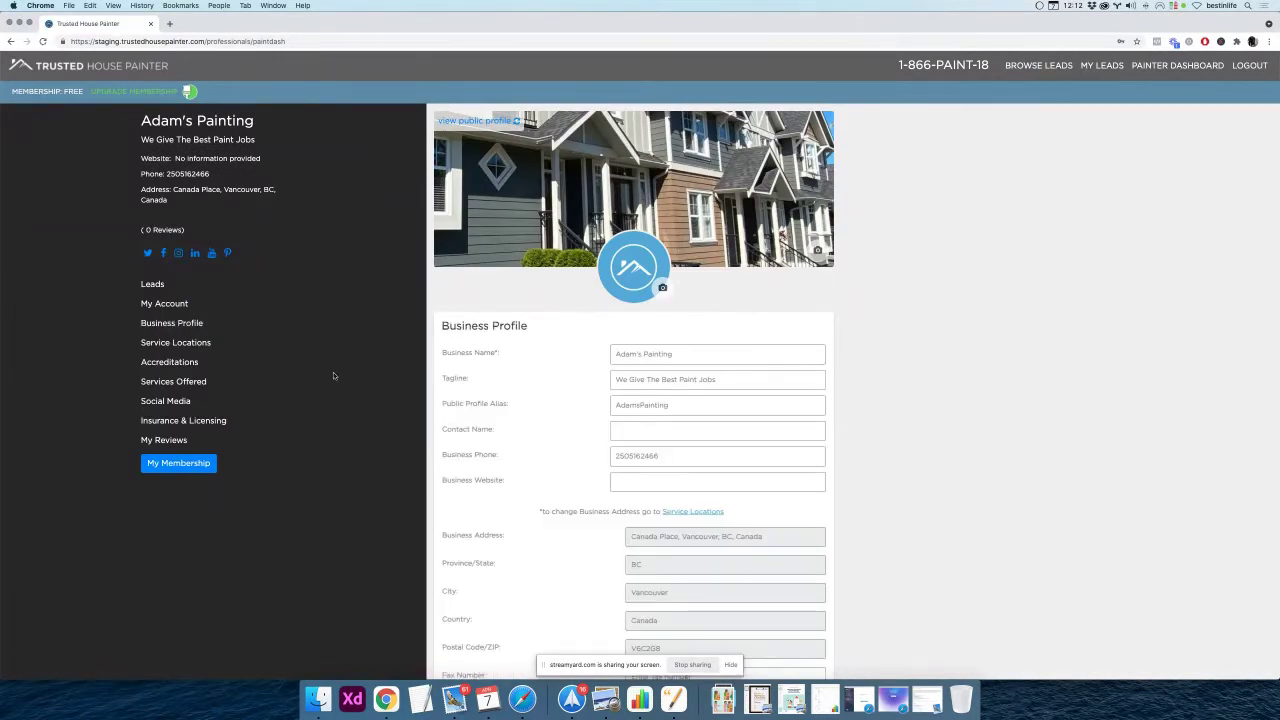
scroll(463, 419, "down", 2)
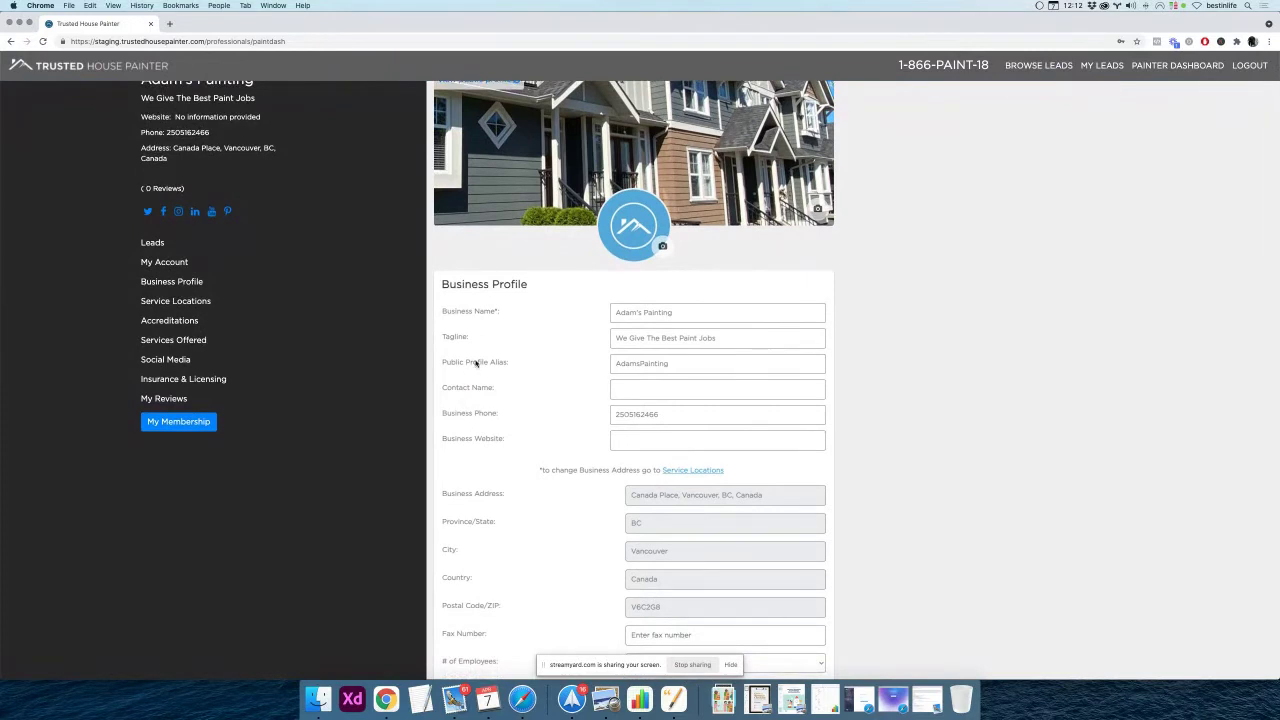
triple_click(444, 364)
left_click(626, 363)
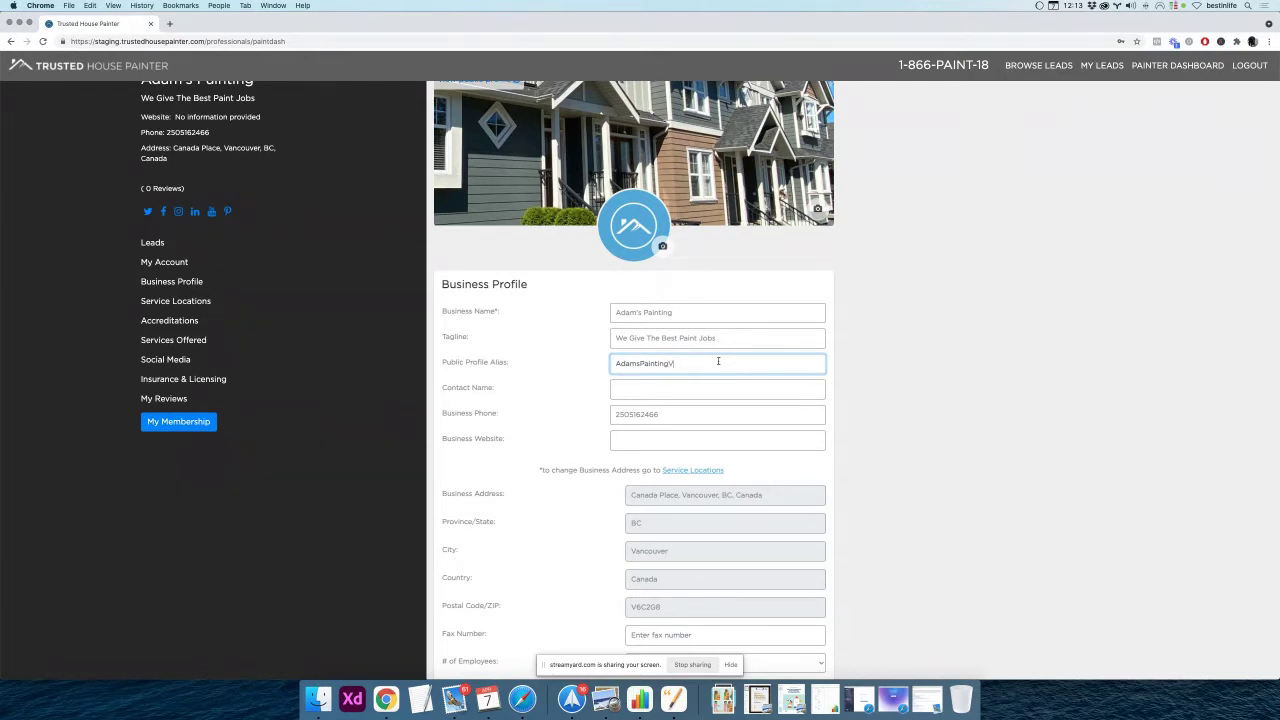
type("ouverBC")
scroll(820, 432, "down", 10)
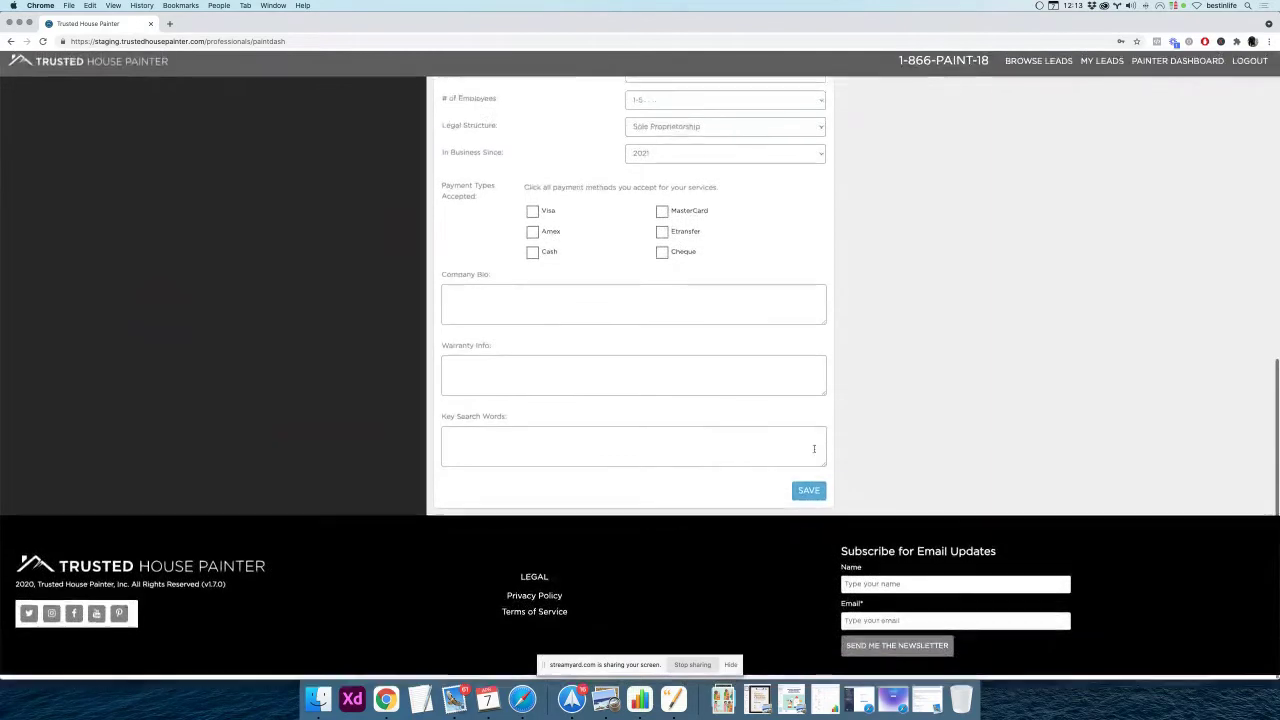
left_click(808, 489)
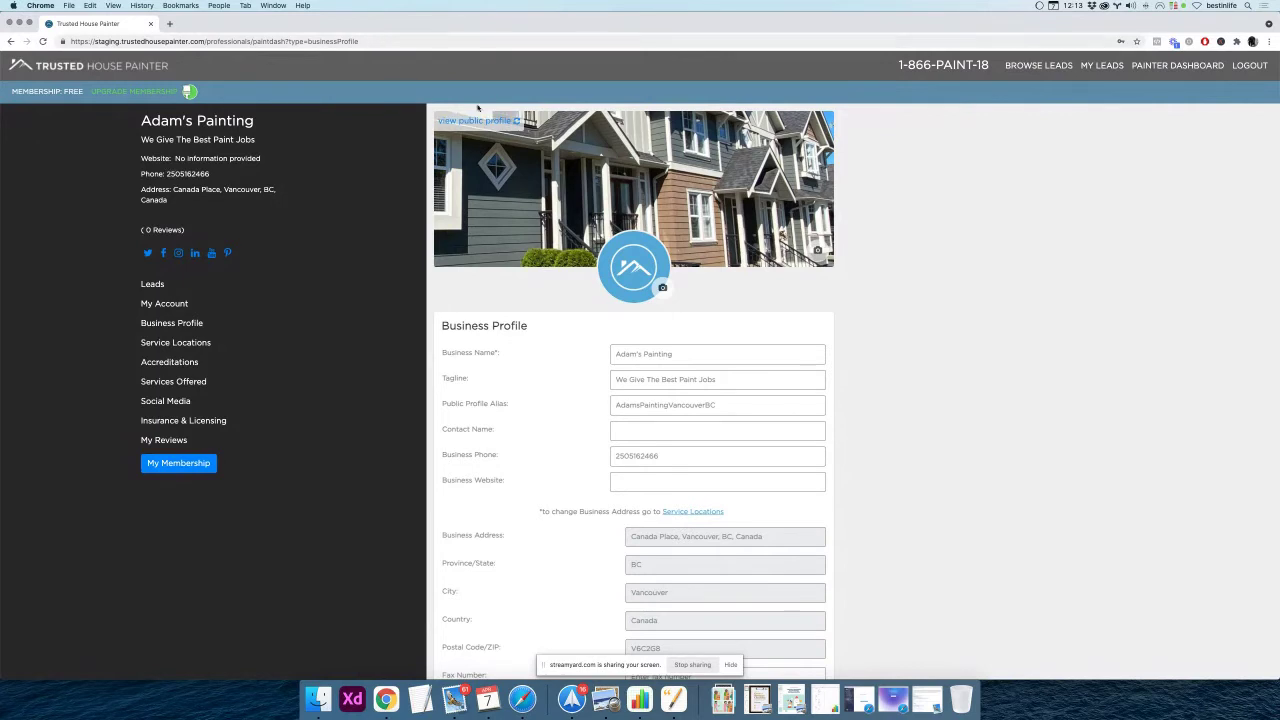
left_click(476, 120)
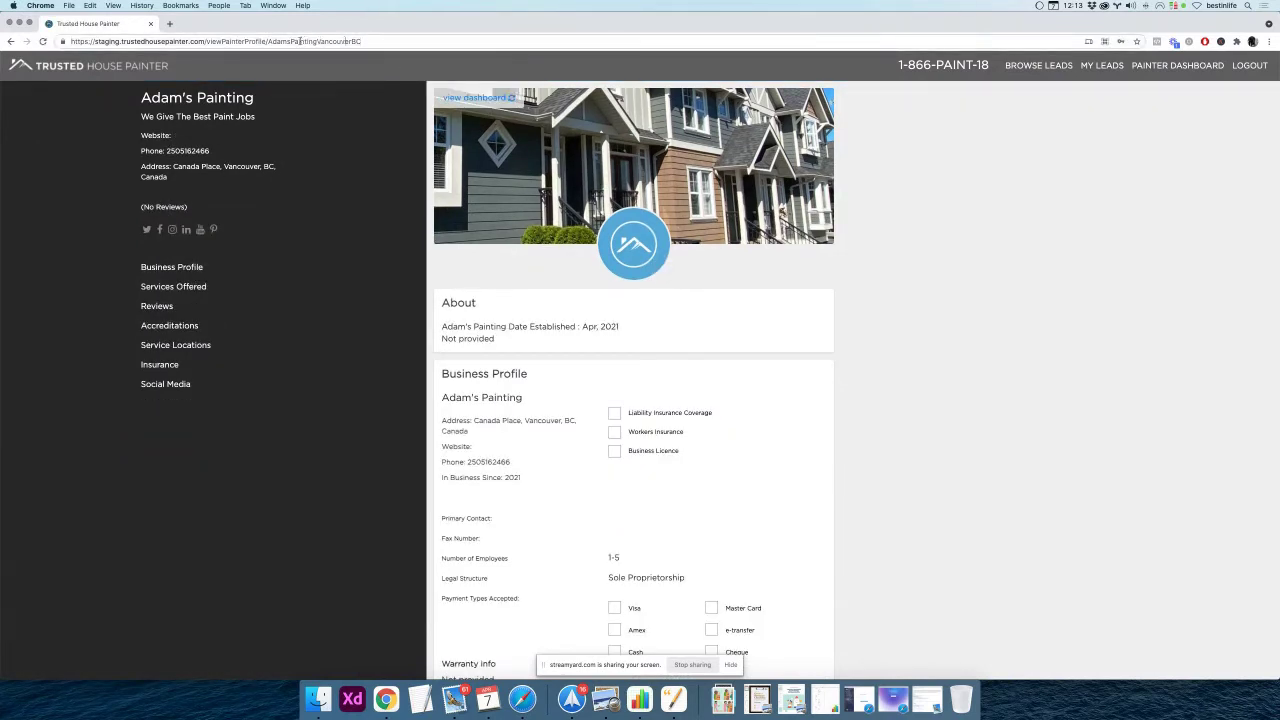
left_click_drag(267, 41, 362, 42)
left_click(476, 97)
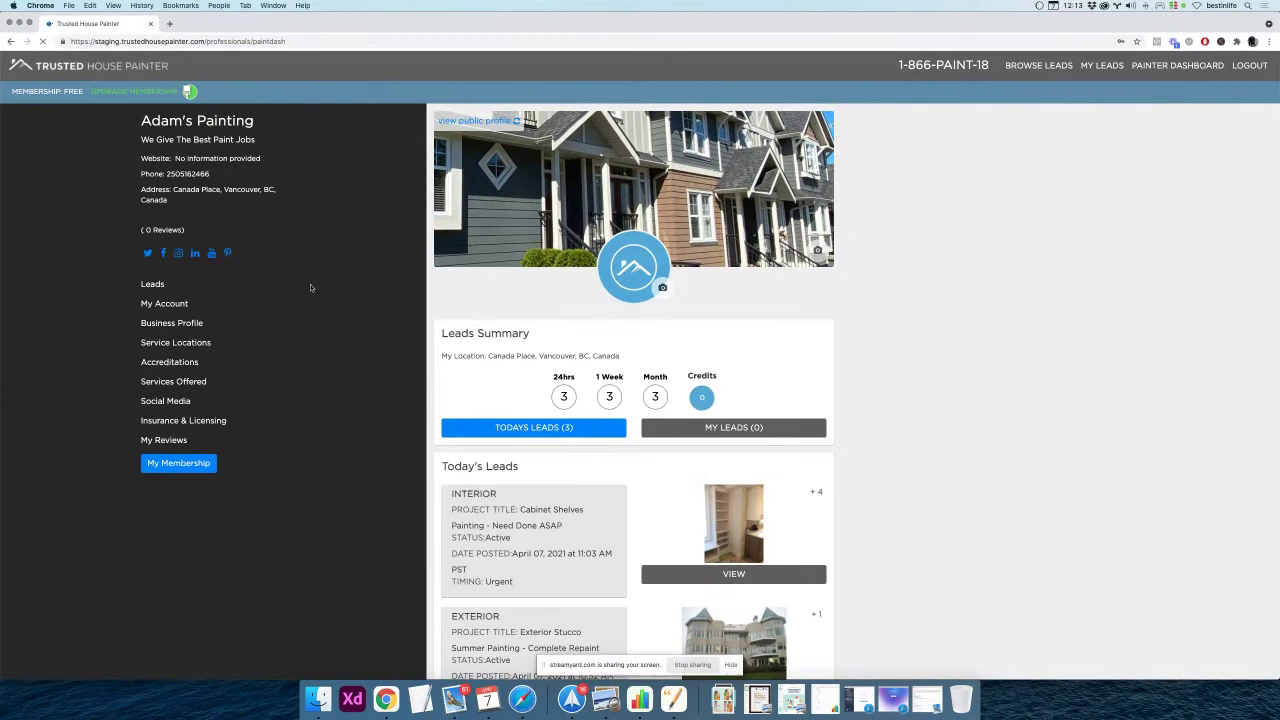
left_click(190, 325)
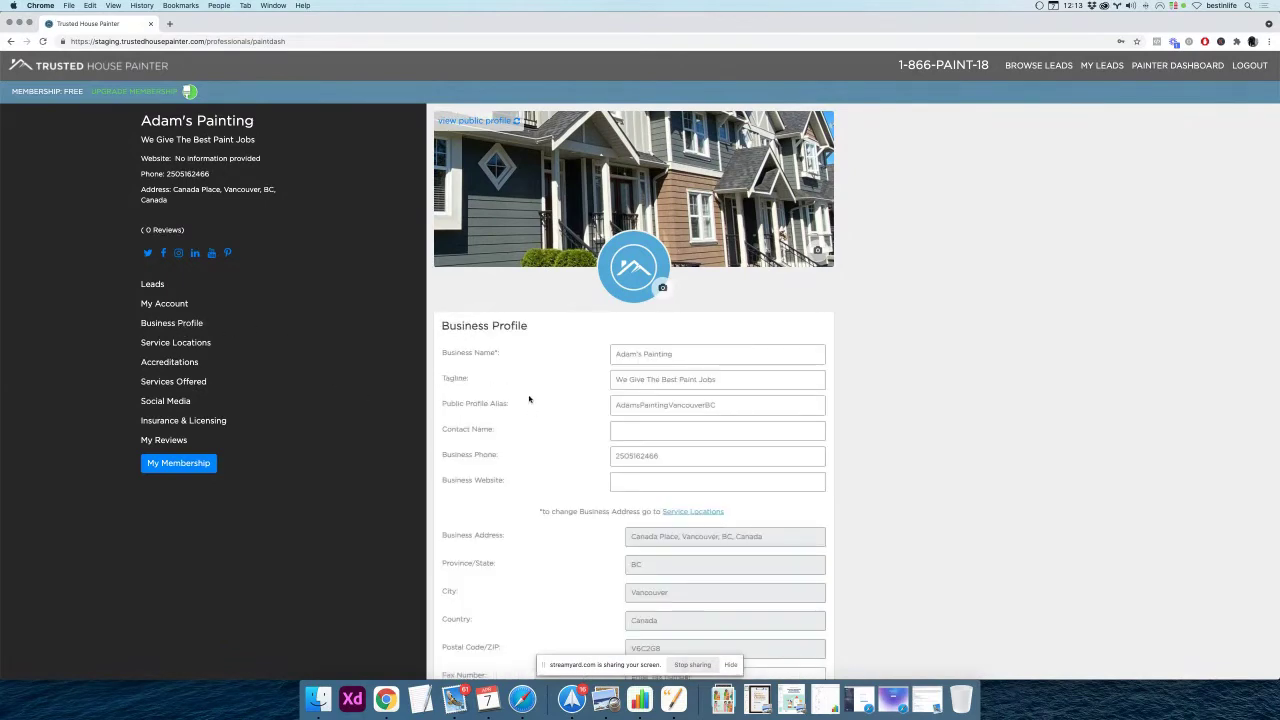
scroll(569, 411, "down", 1)
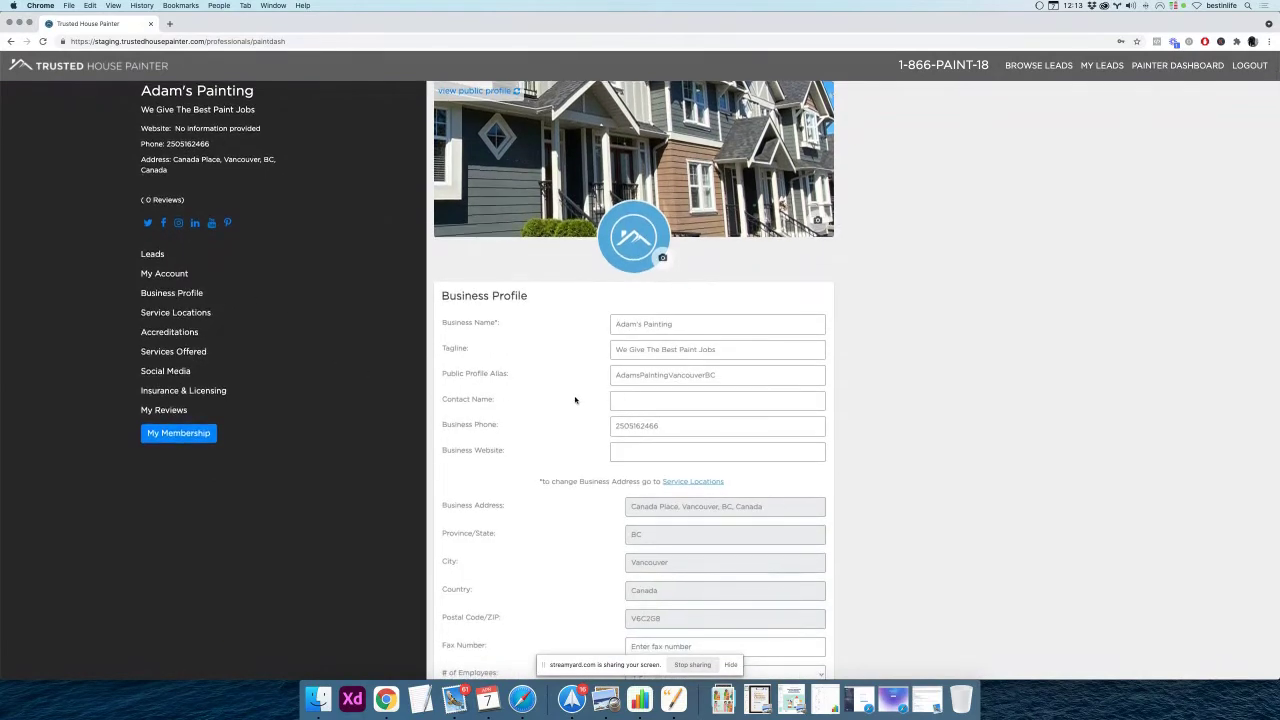
scroll(574, 399, "down", 2)
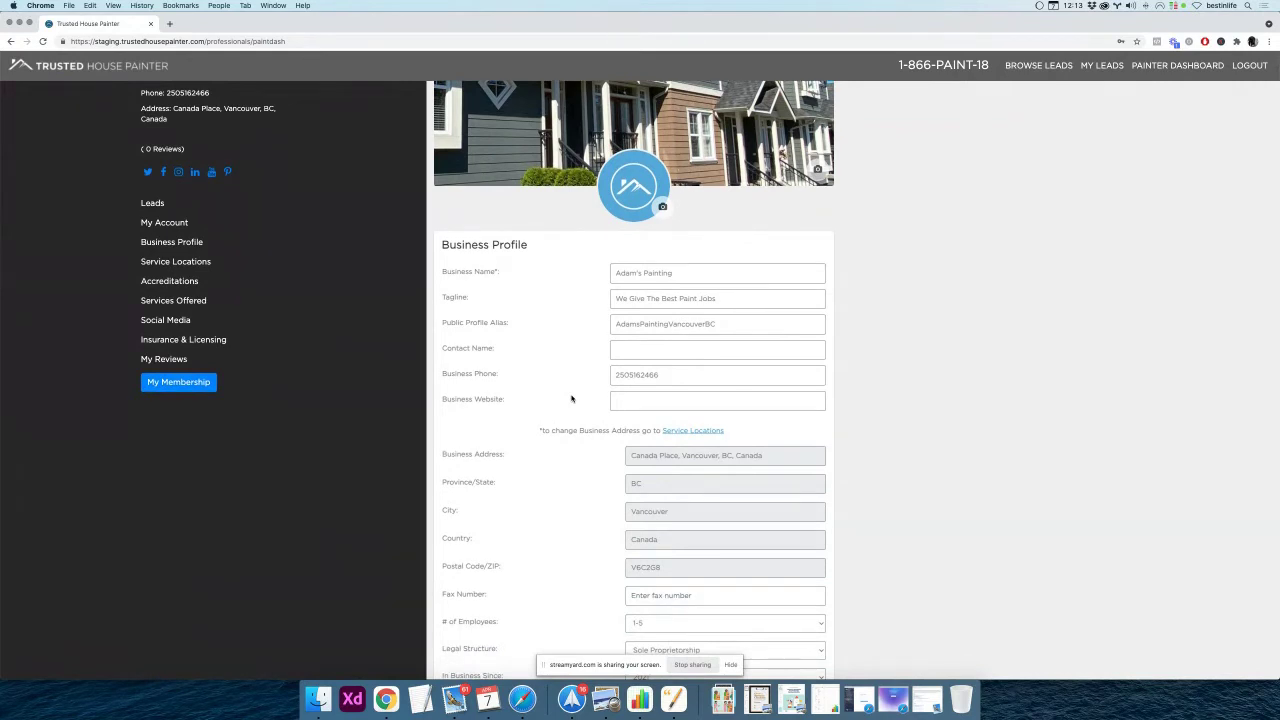
Extend the Contact Name field so it lists both owners' first names
left_click(646, 353)
type("Paul")
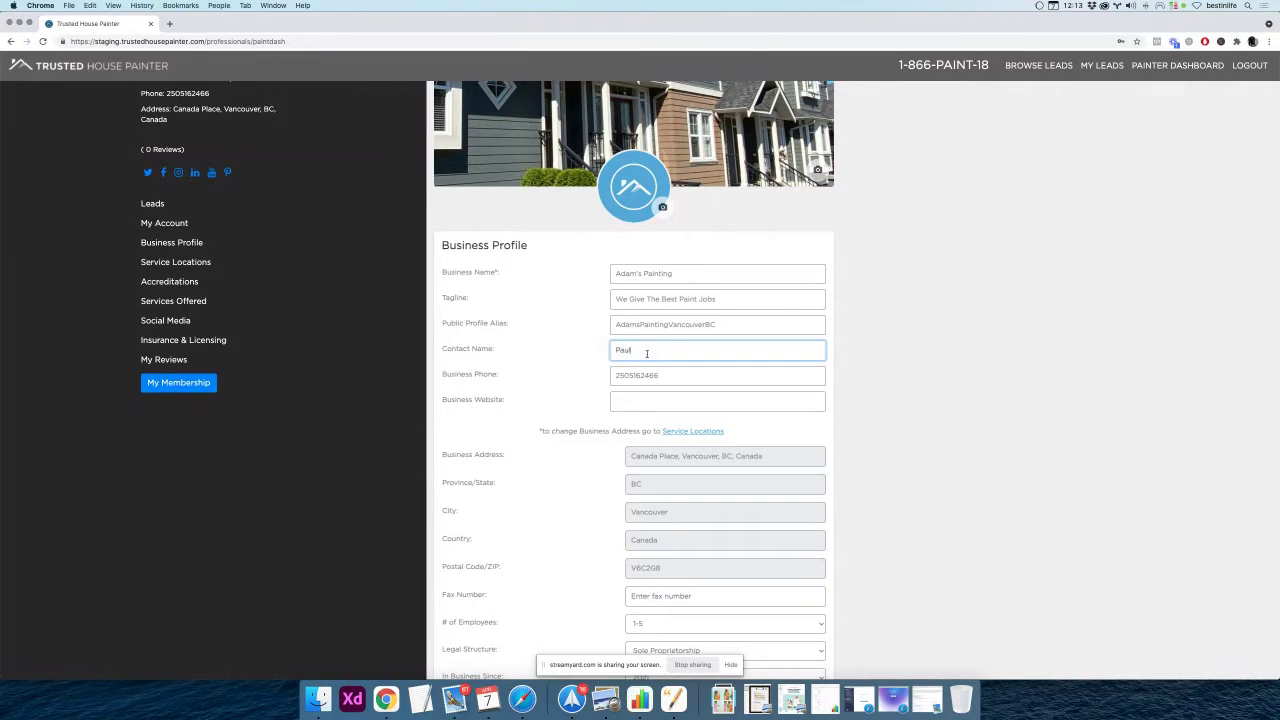
left_click(548, 369)
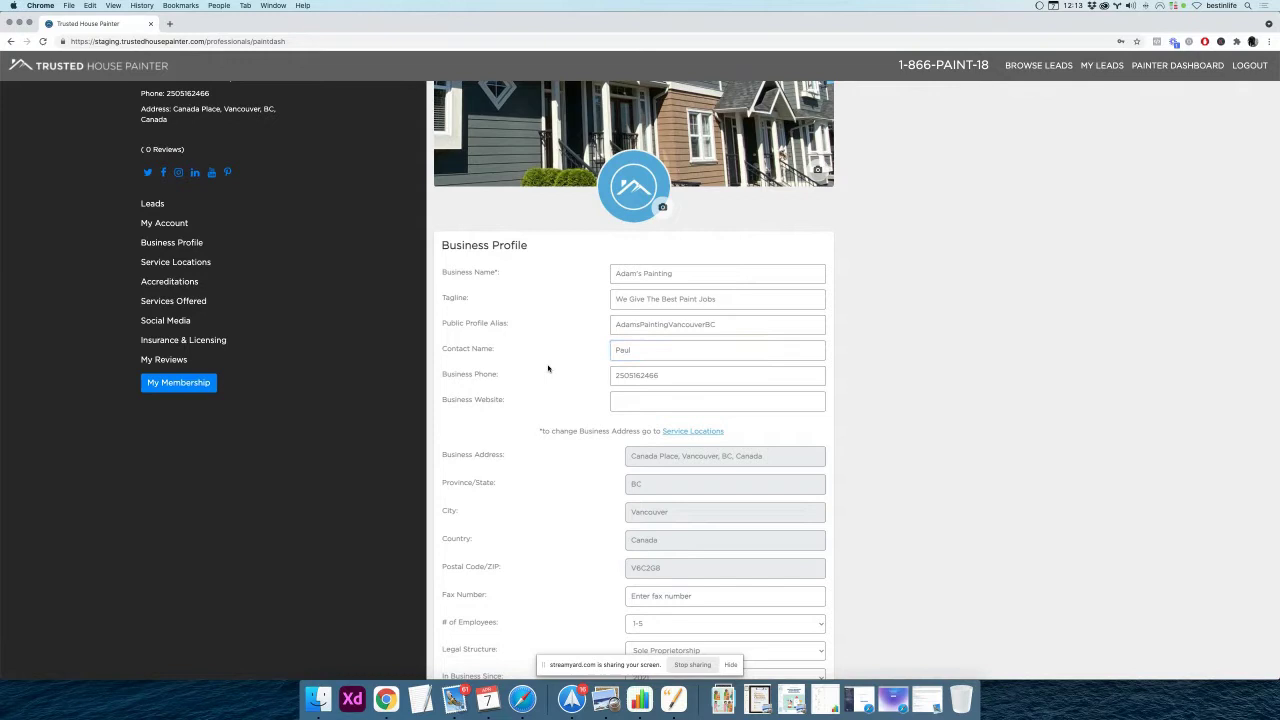
scroll(548, 369, "down", 1)
left_click(657, 336)
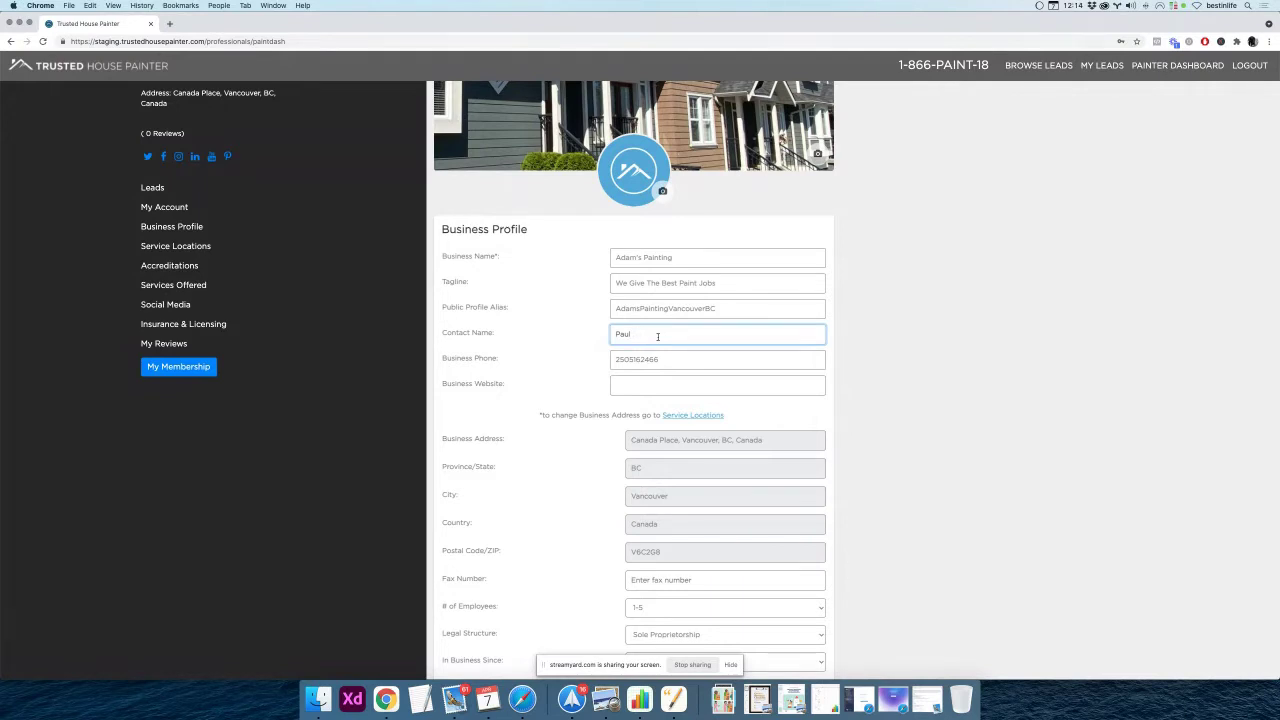
type("and Adam")
left_click(584, 348)
scroll(584, 348, "down", 1)
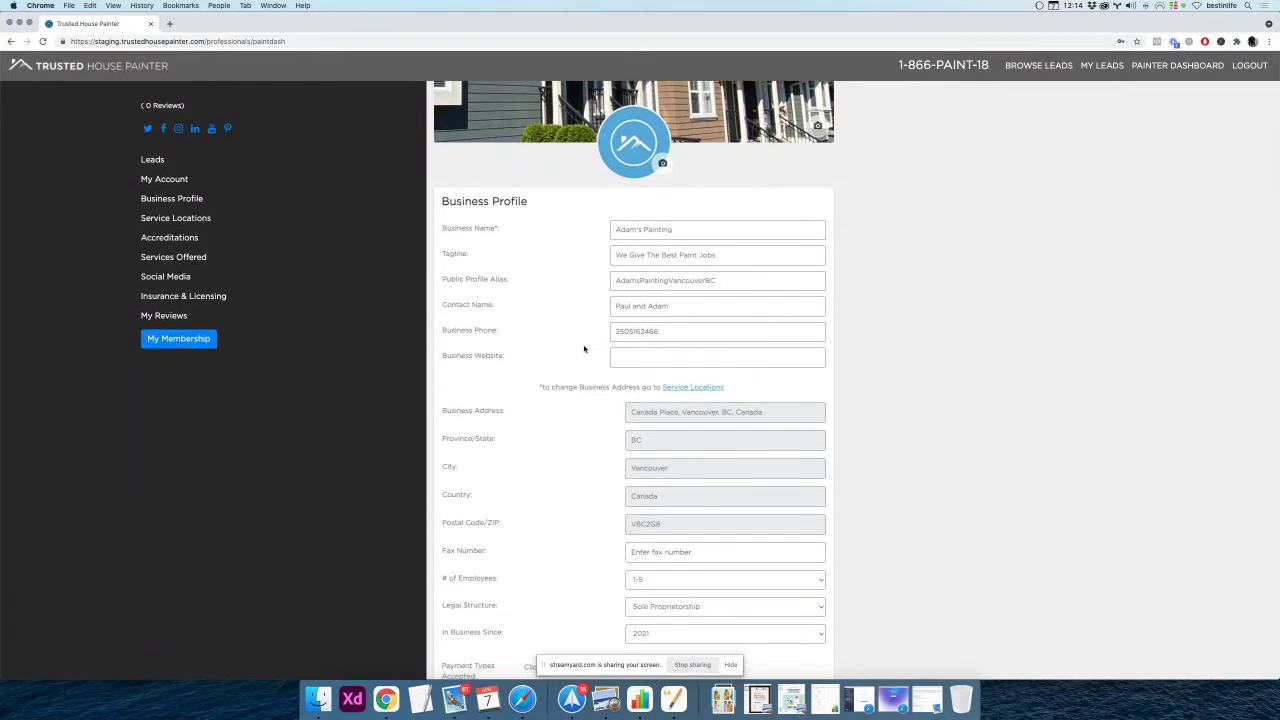
scroll(584, 348, "down", 1)
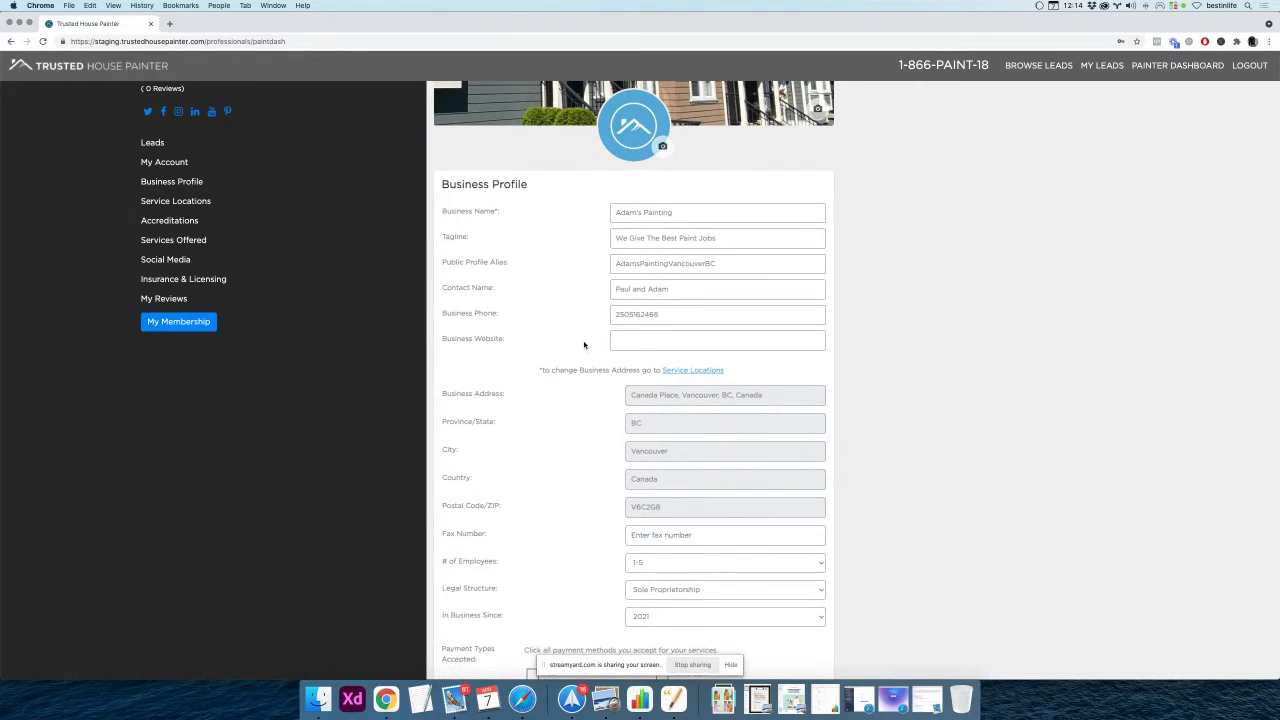
double_click(674, 314)
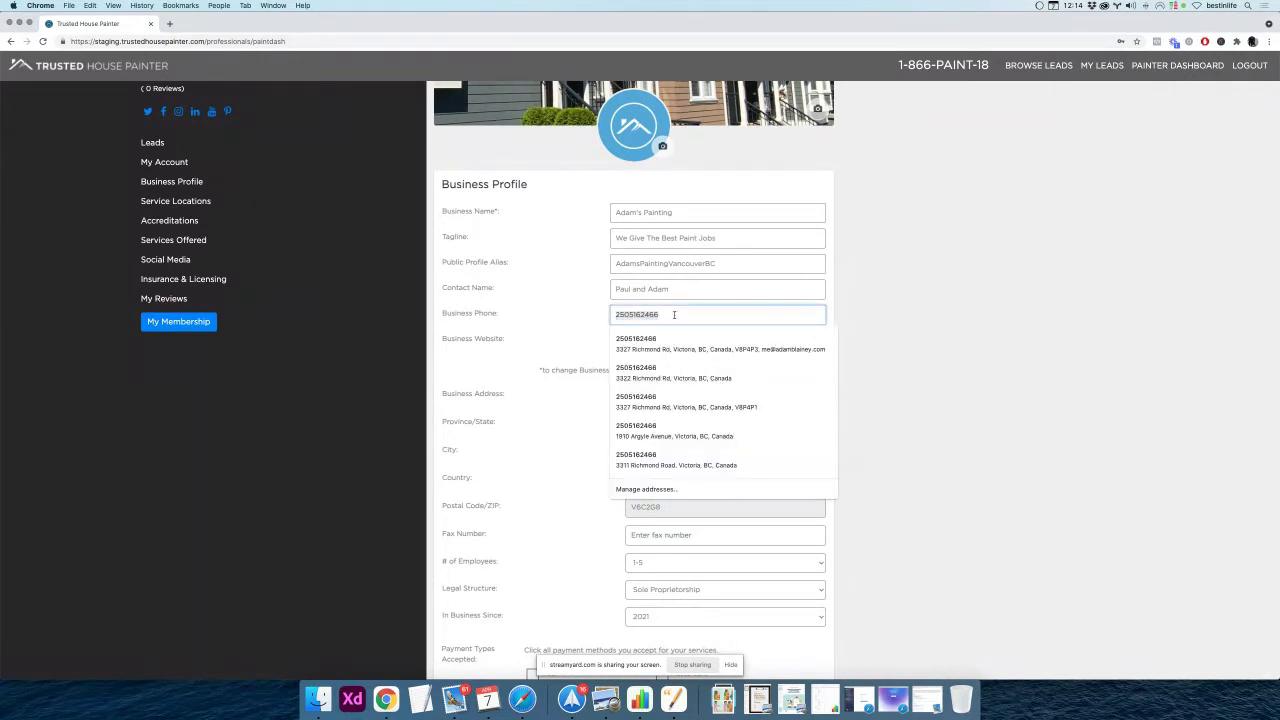
left_click(561, 326)
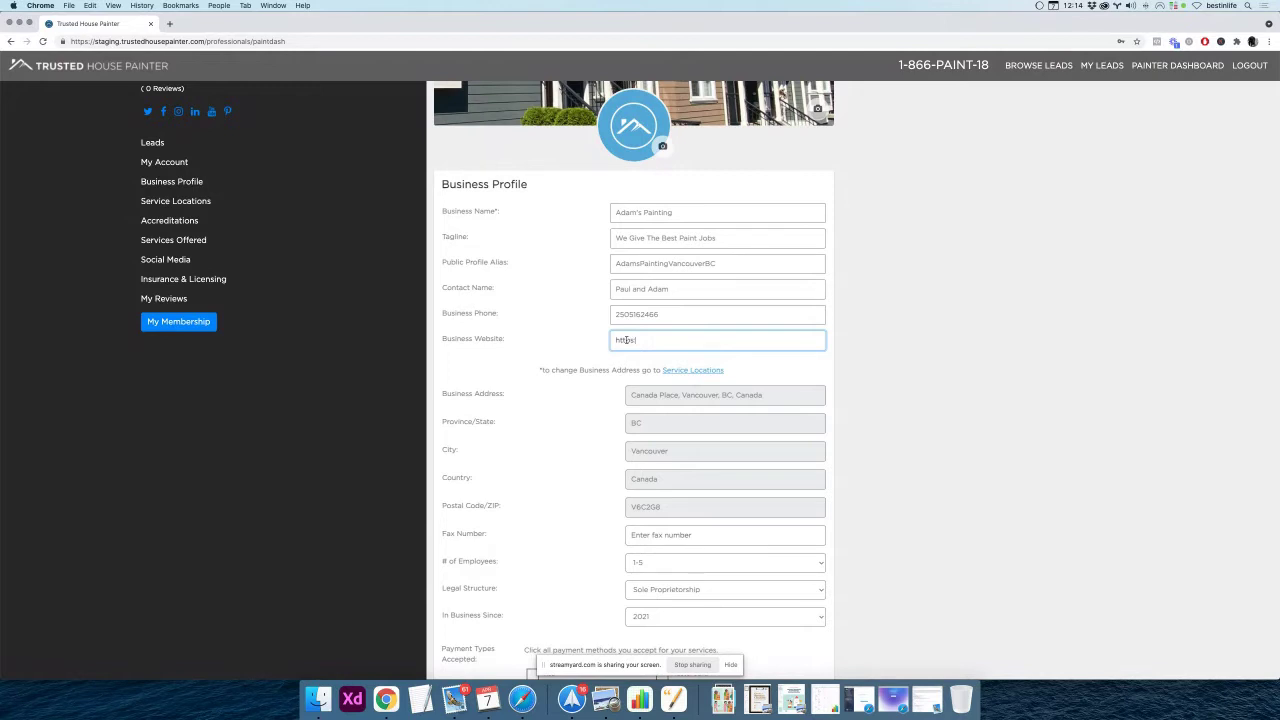
type("www.trustedhousepainter.com")
left_click(868, 360)
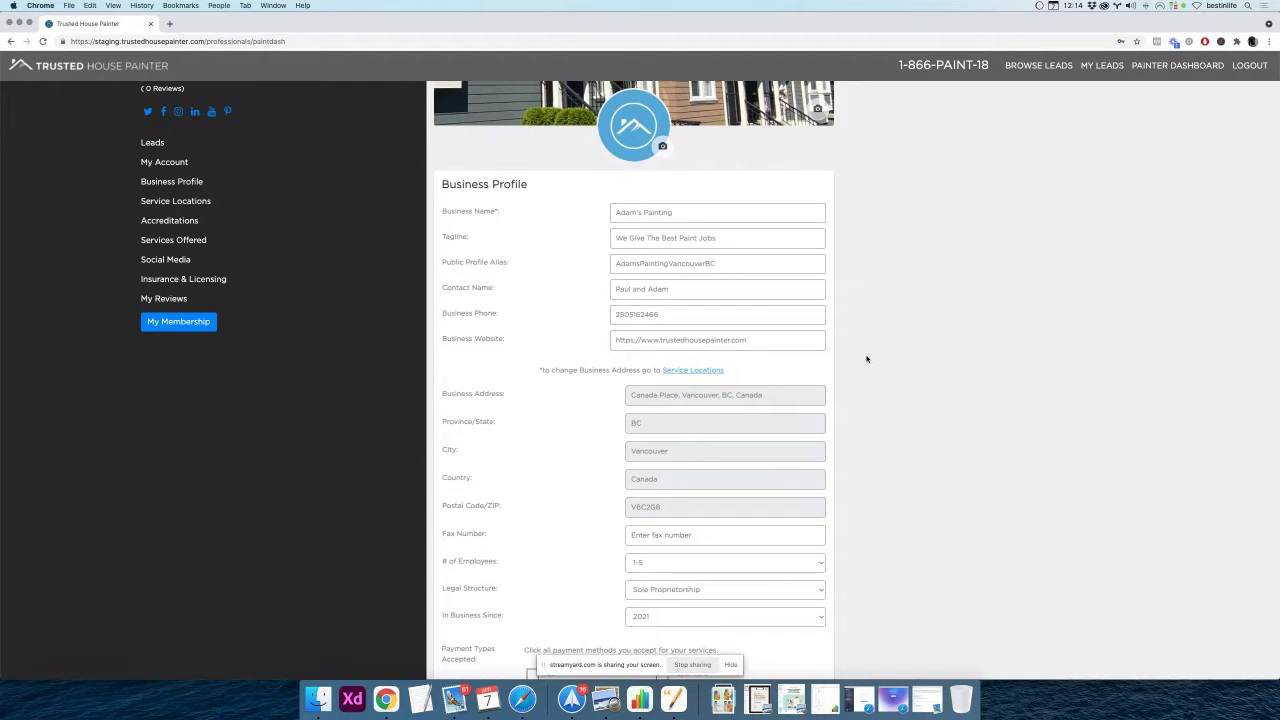
scroll(866, 359, "down", 1)
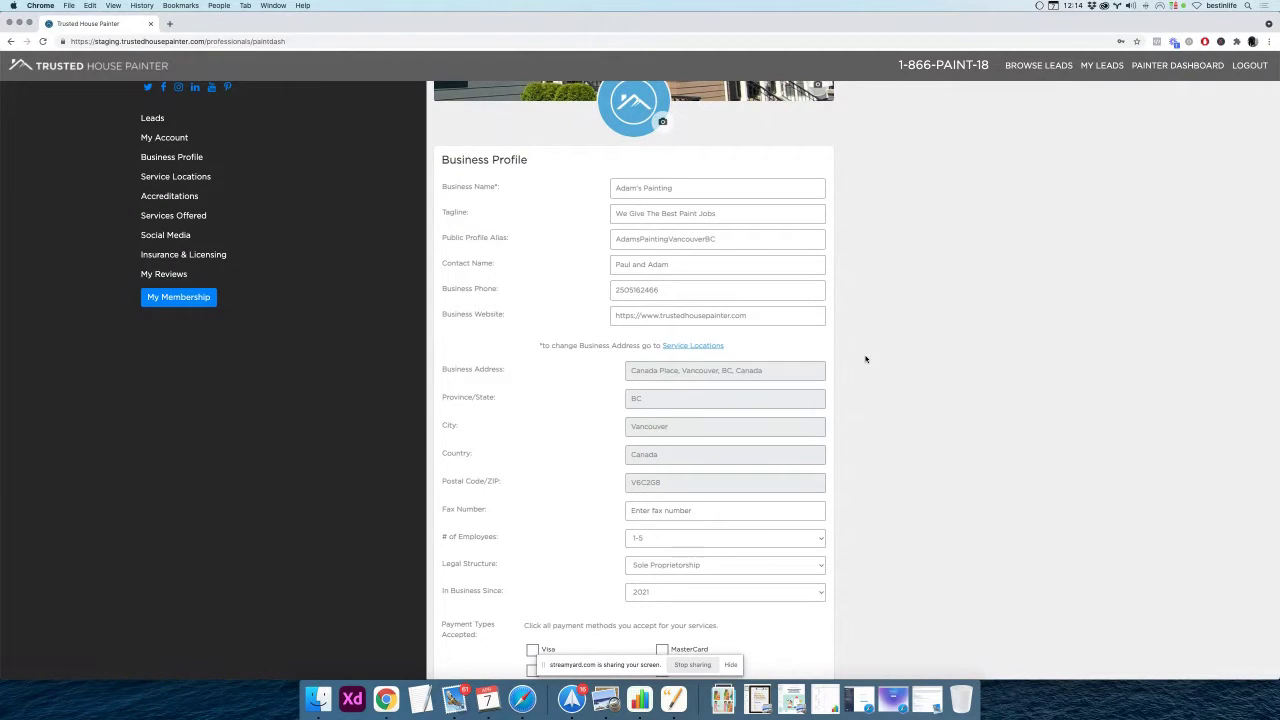
scroll(866, 359, "down", 1)
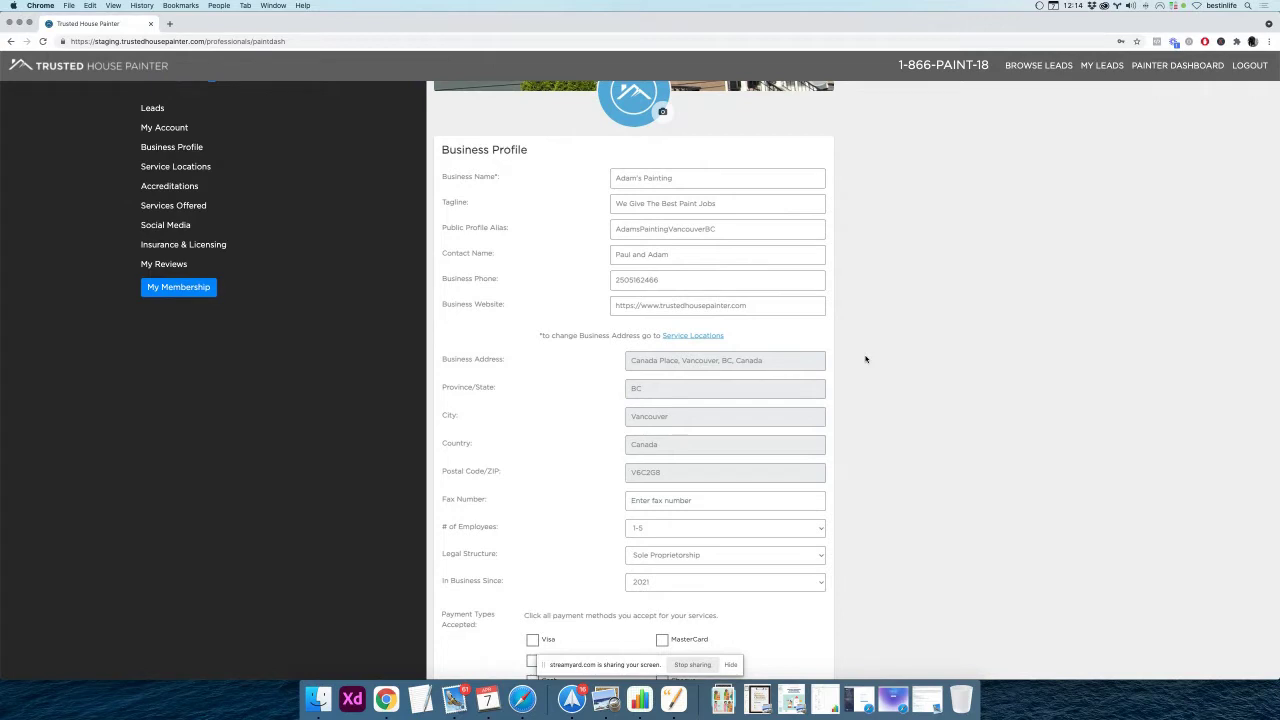
scroll(866, 359, "down", 2)
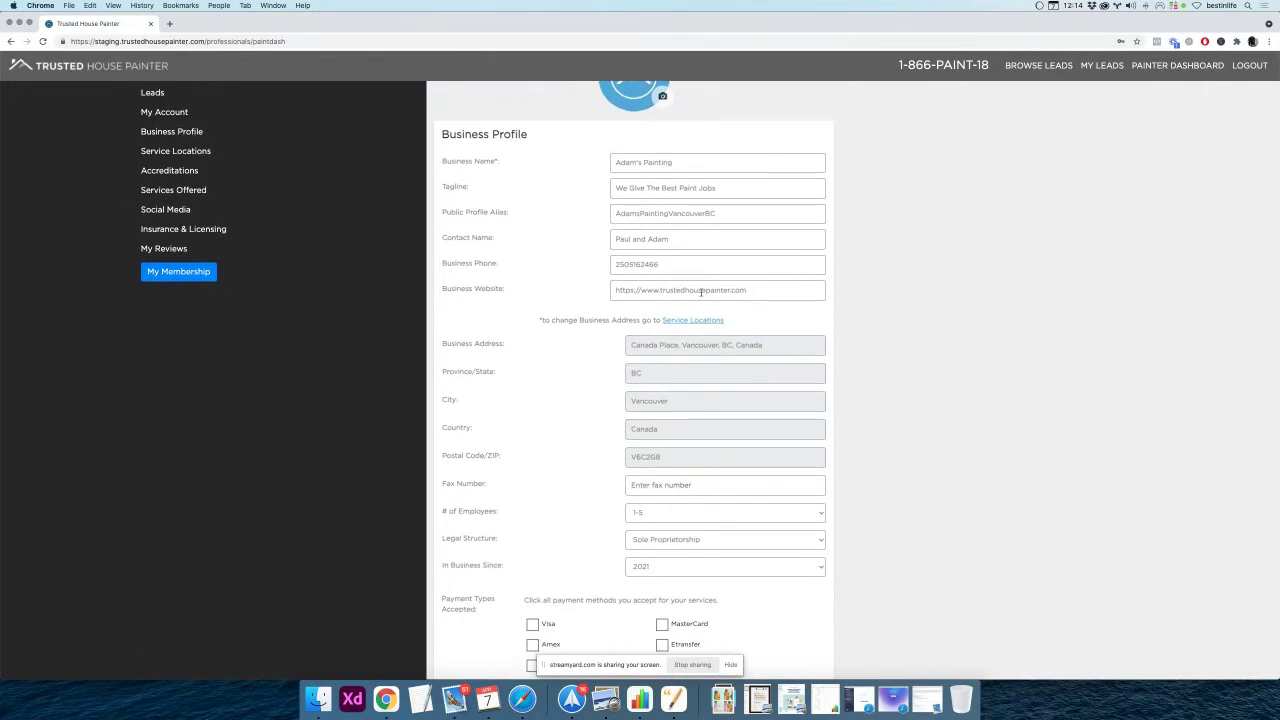
scroll(624, 318, "down", 2)
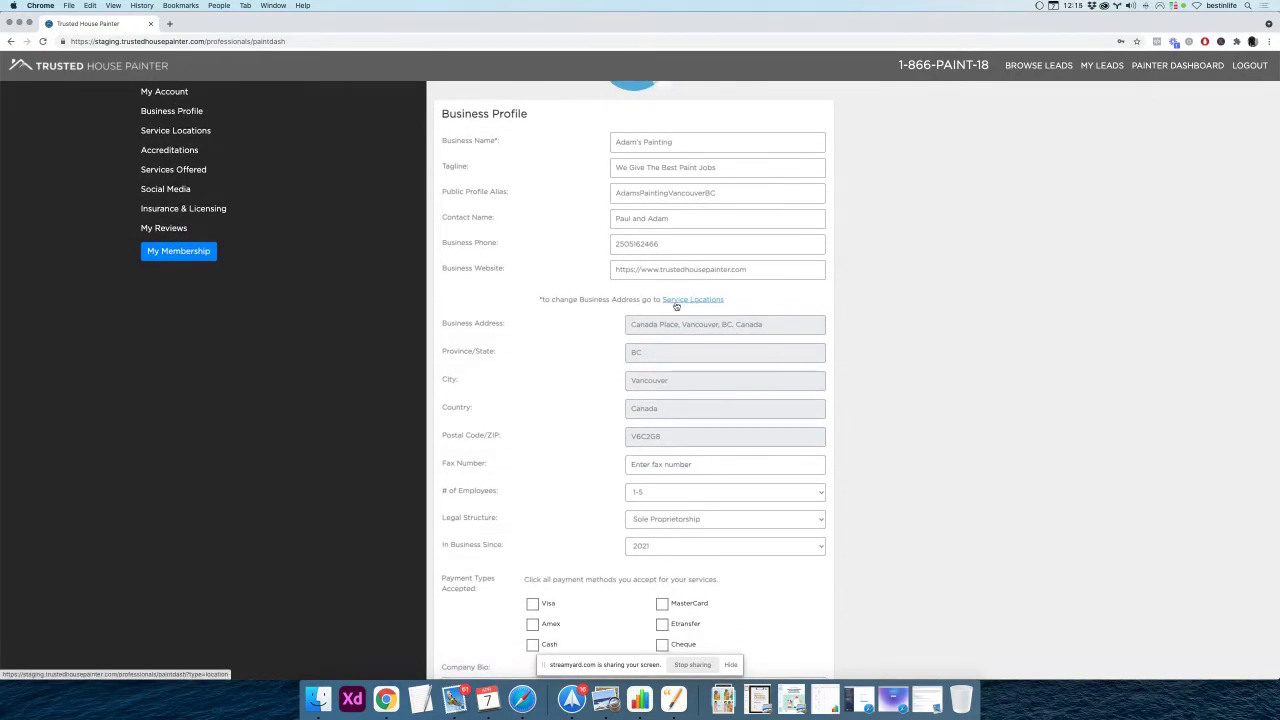
left_click_drag(633, 324, 756, 318)
double_click(698, 349)
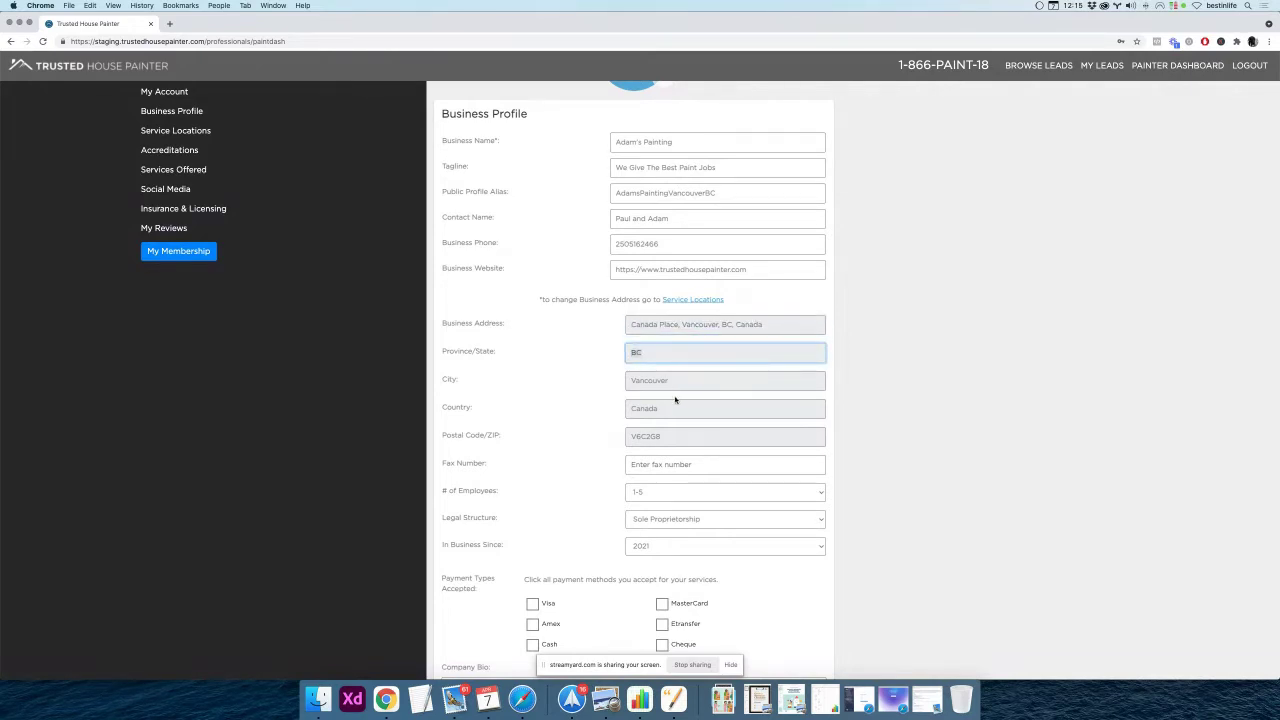
scroll(594, 408, "down", 1)
scroll(593, 408, "down", 4)
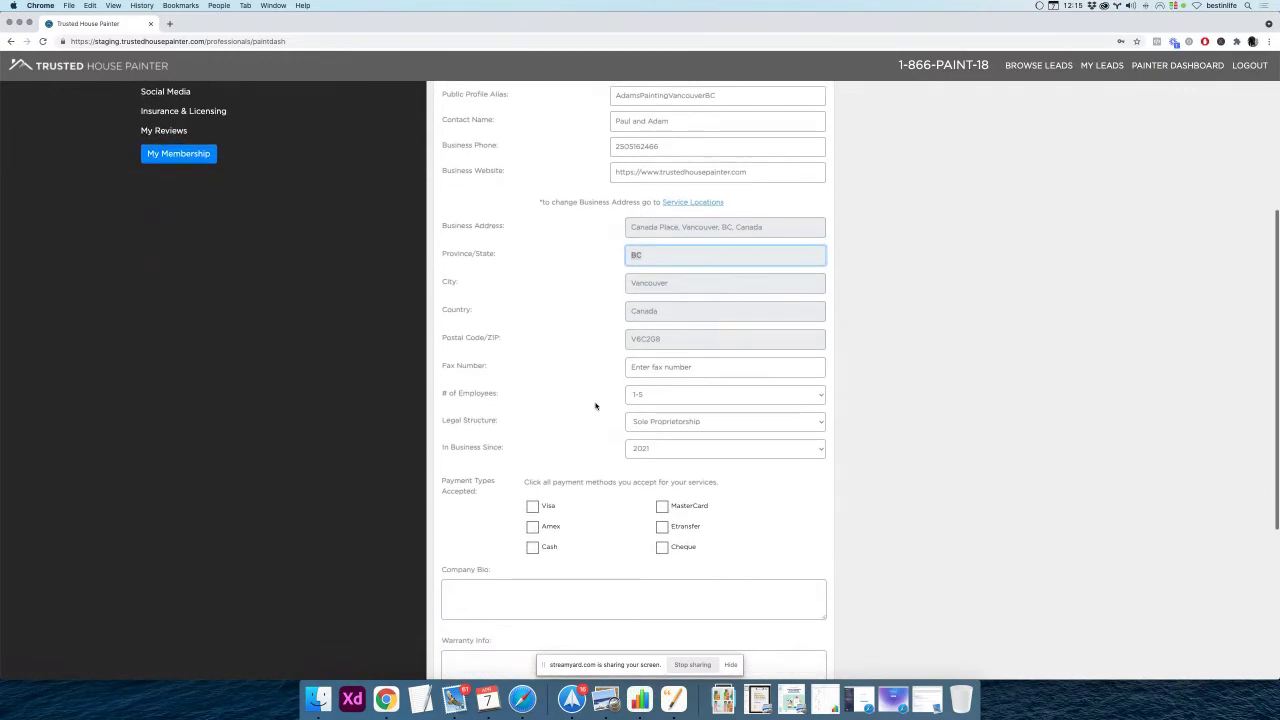
key("Tab")
left_click(596, 379)
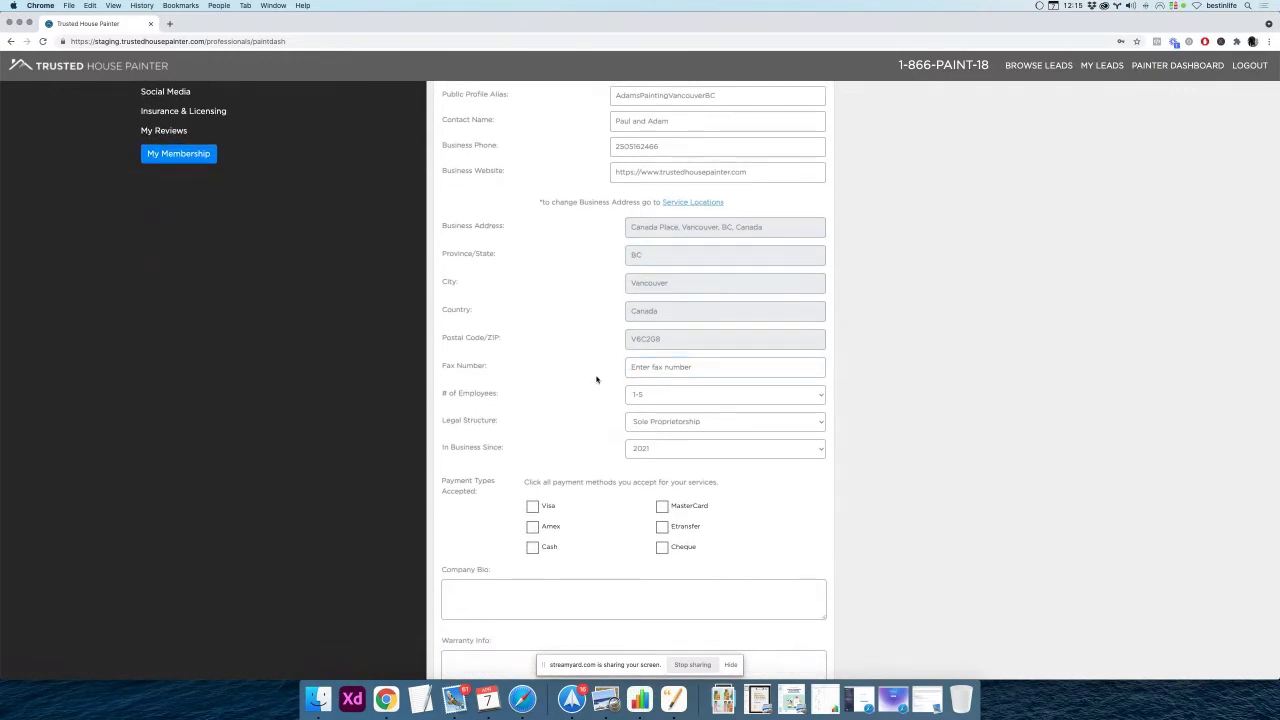
scroll(596, 380, "down", 2)
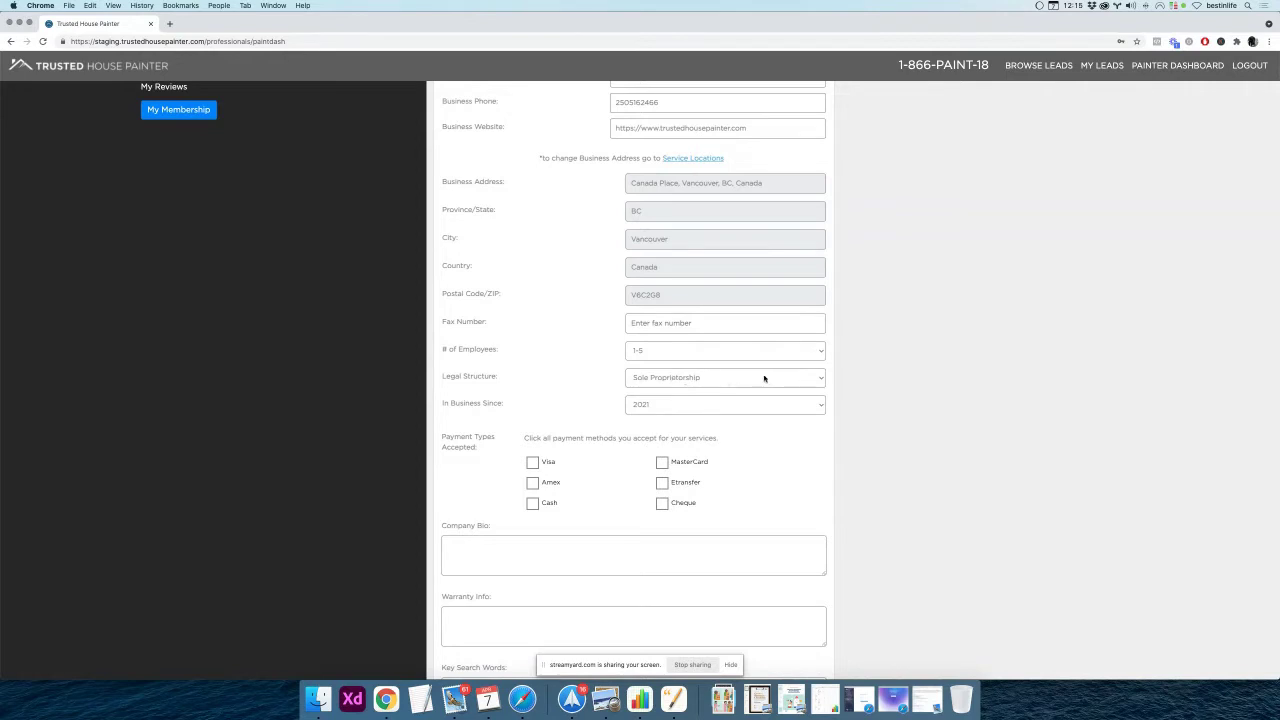
Set # of Employees to 10-20 and the Legal Structure to Partnership
left_click(684, 354)
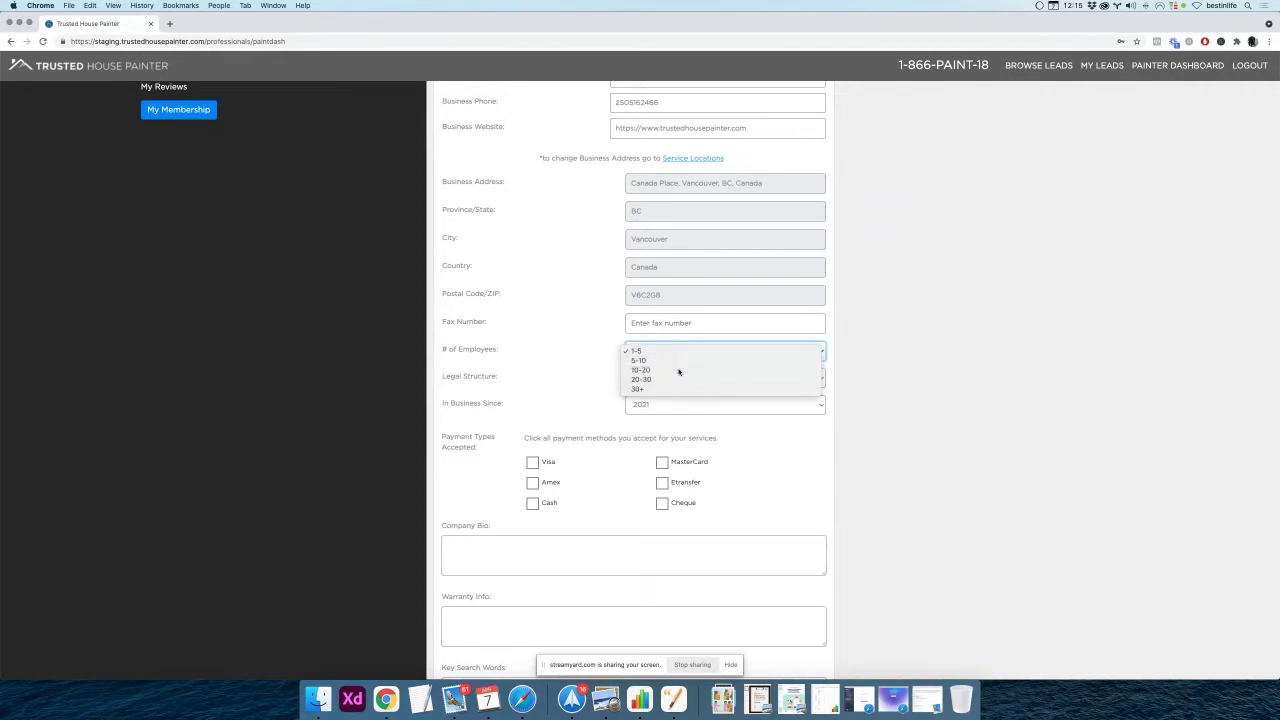
left_click(680, 370)
left_click(714, 380)
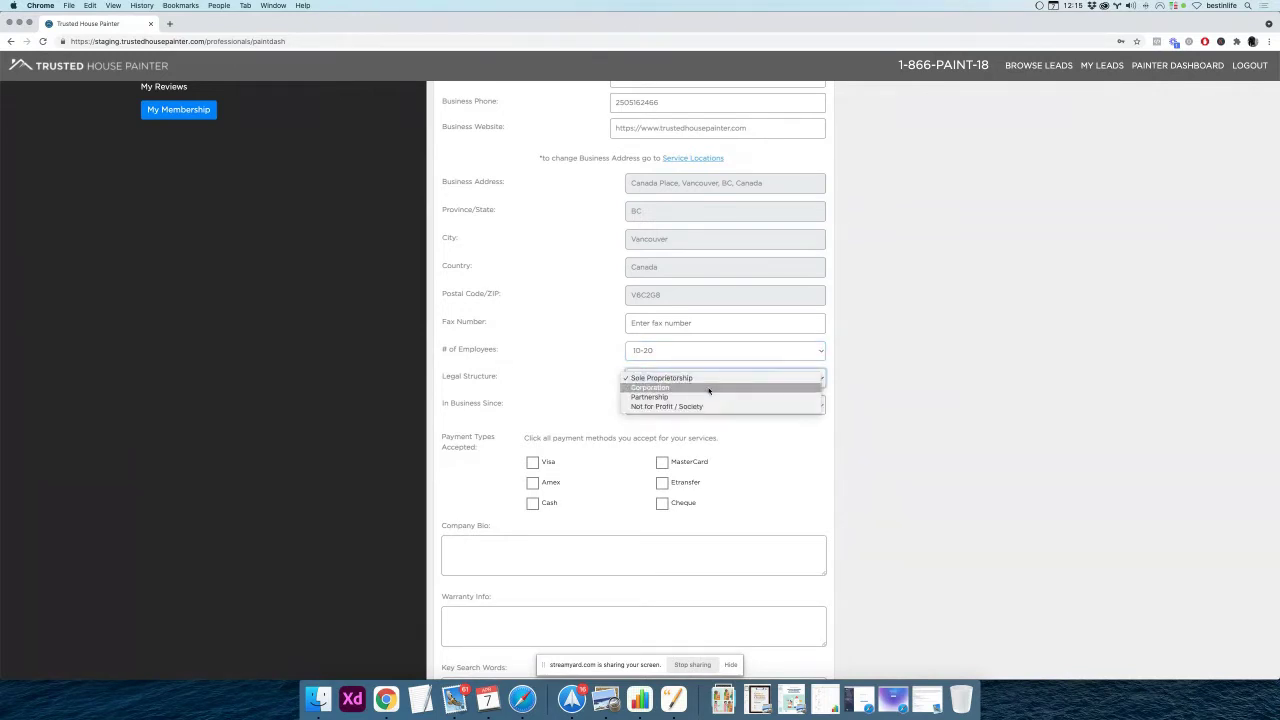
left_click(709, 388)
left_click(721, 380)
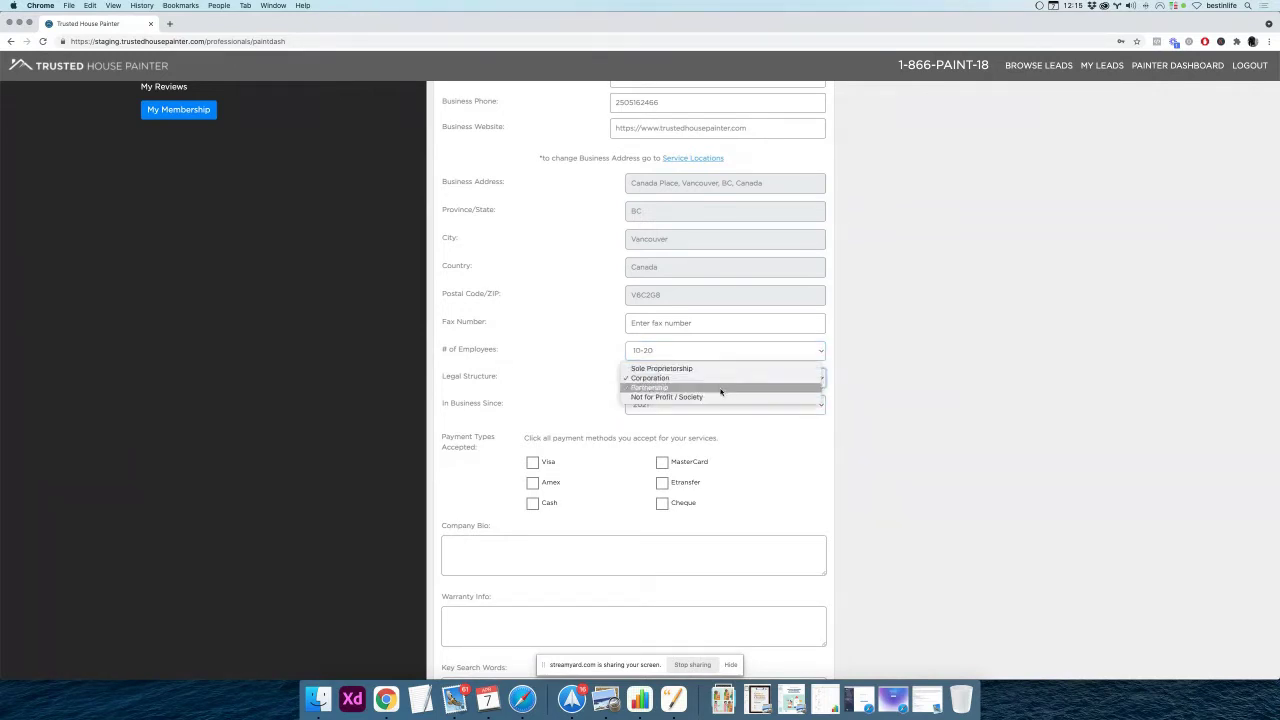
left_click(721, 389)
Choose 1999 in the In Business Since dropdown
scroll(583, 394, "down", 1)
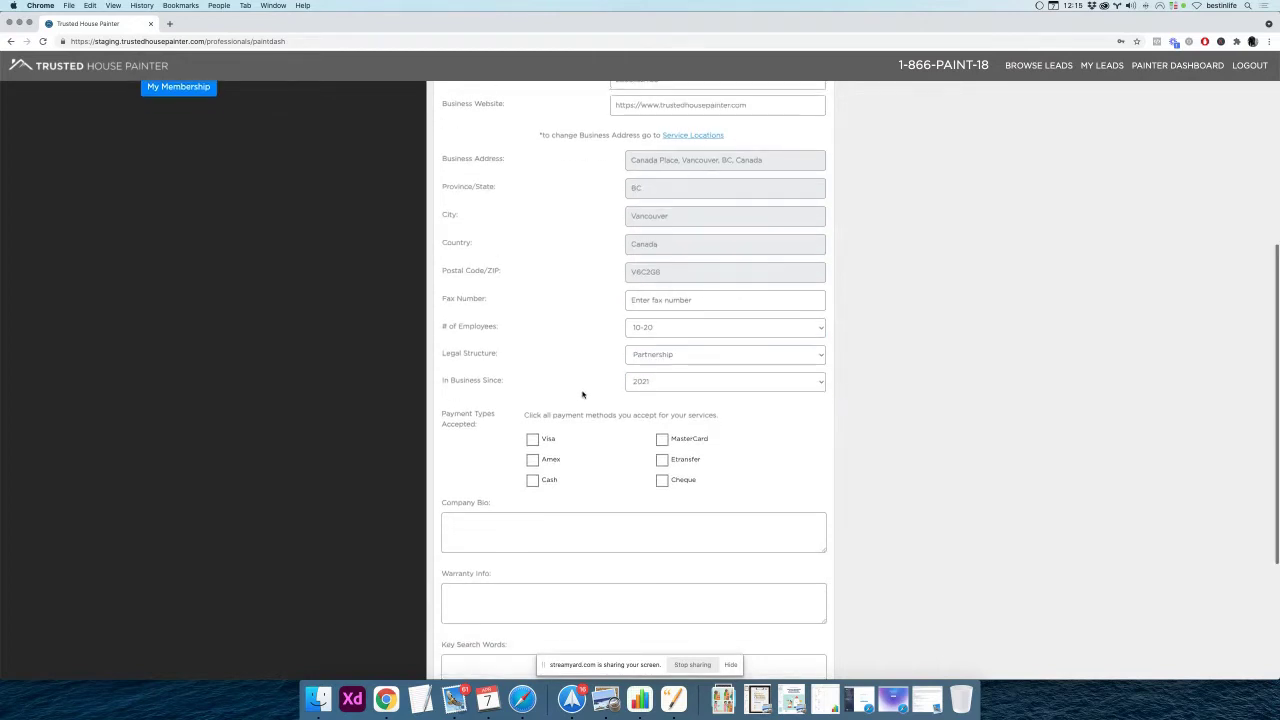
left_click(680, 384)
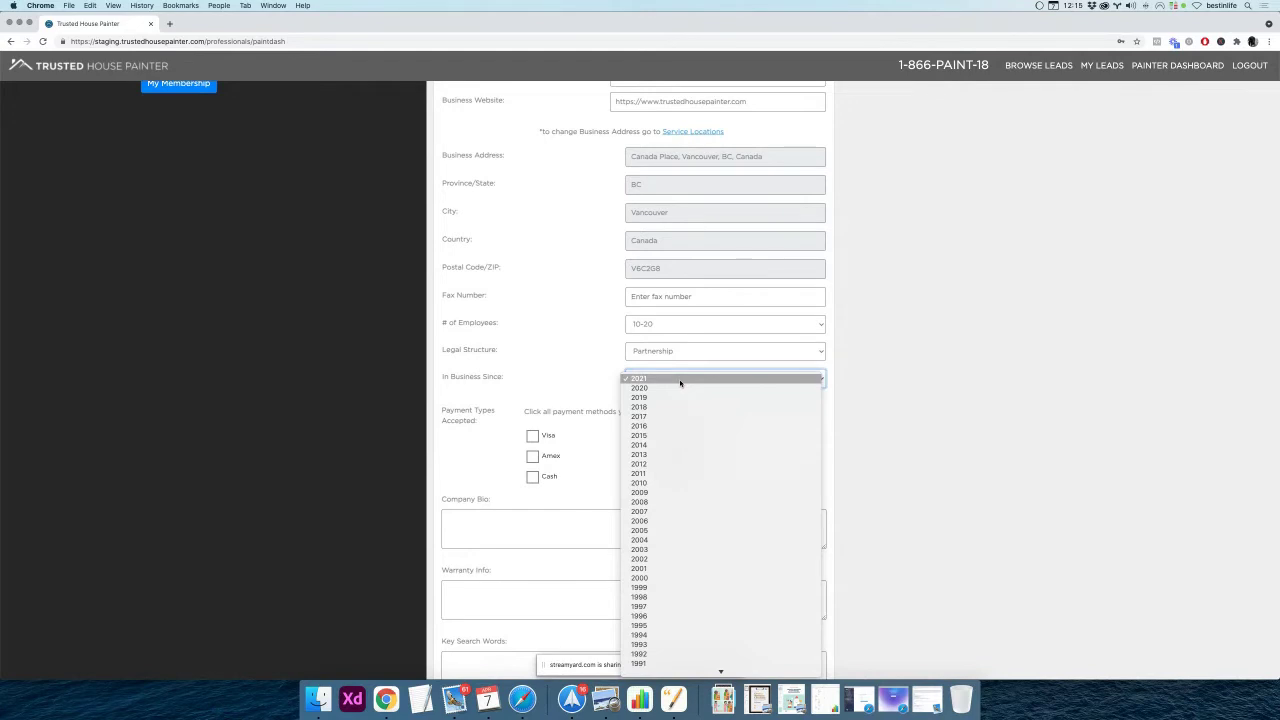
scroll(693, 530, "down", 1)
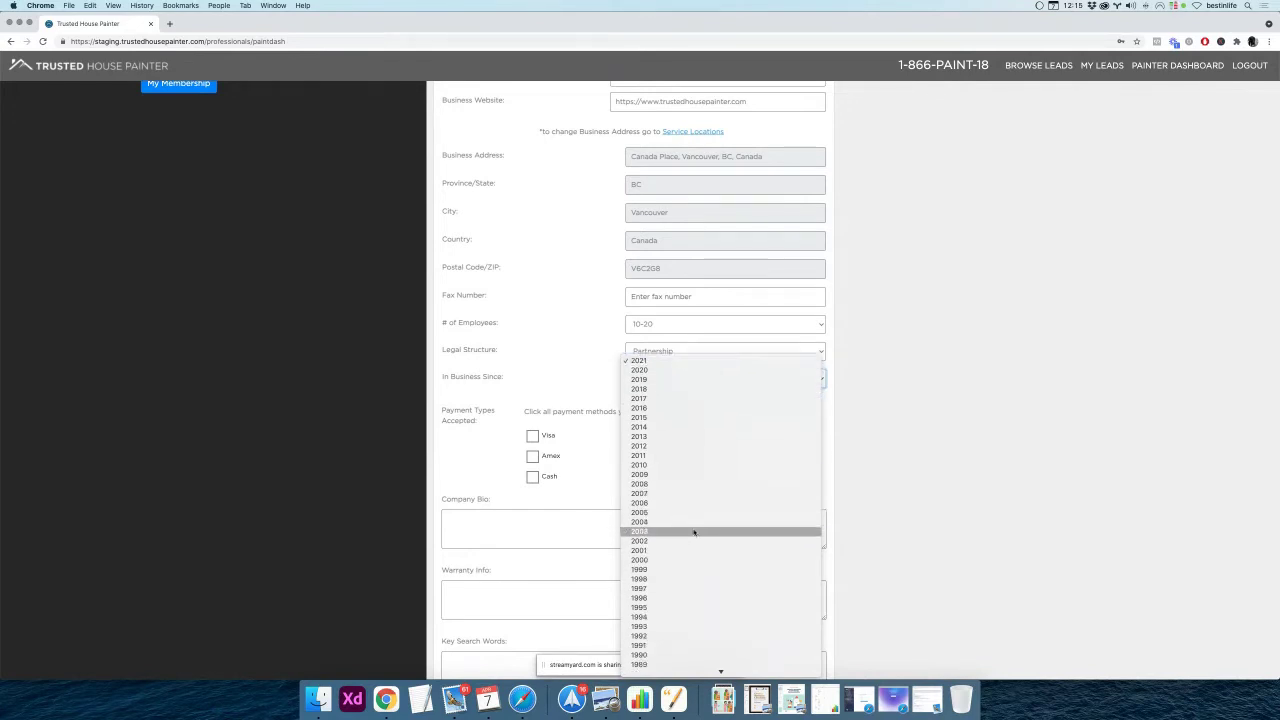
left_click(676, 570)
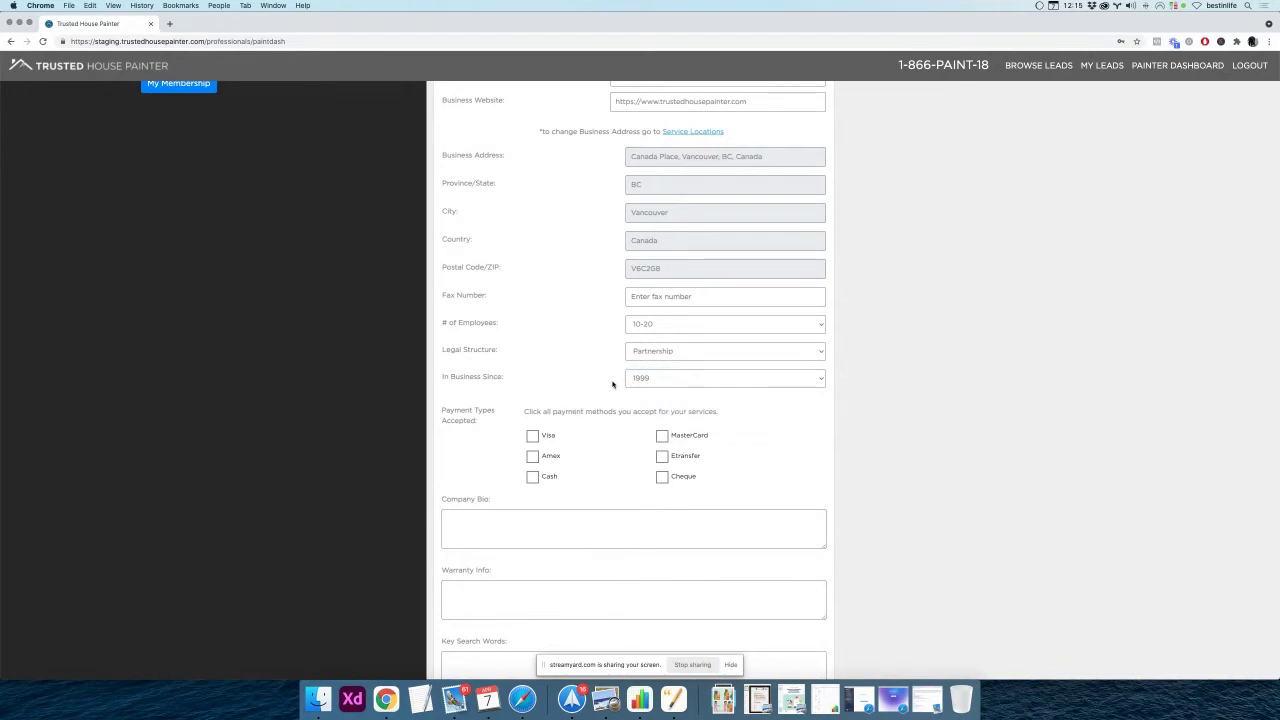
triple_click(460, 378)
scroll(581, 405, "down", 3)
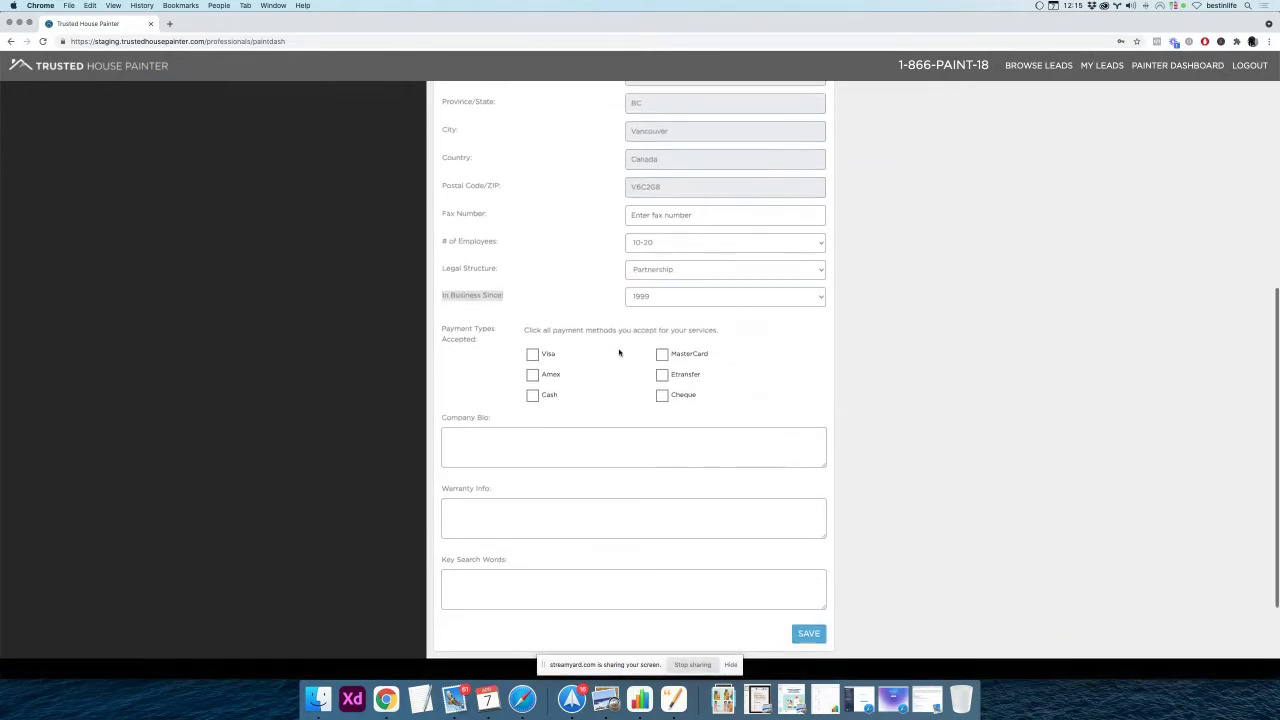
Tick MasterCard, Cheque and Etransfer under Payment Types Accepted
triple_click(570, 331)
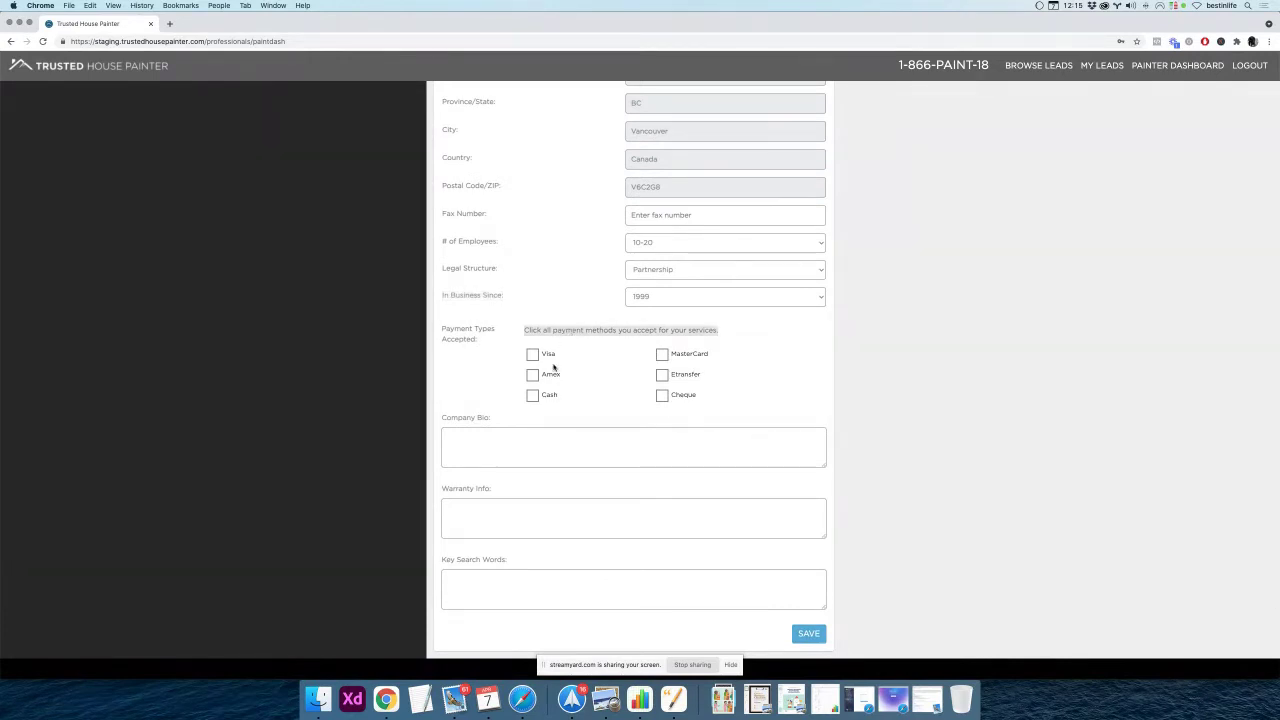
left_click(533, 398)
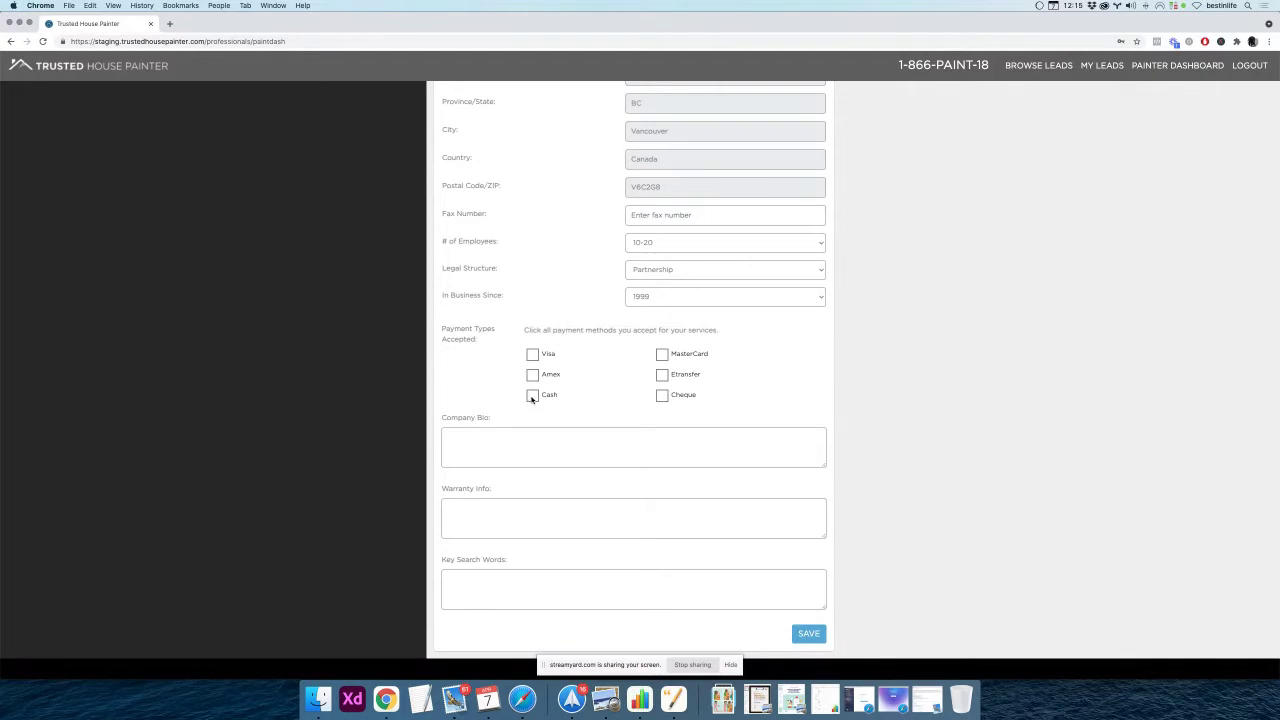
left_click(662, 355)
left_click(662, 396)
left_click(662, 375)
scroll(580, 398, "down", 1)
scroll(580, 398, "down", 1)
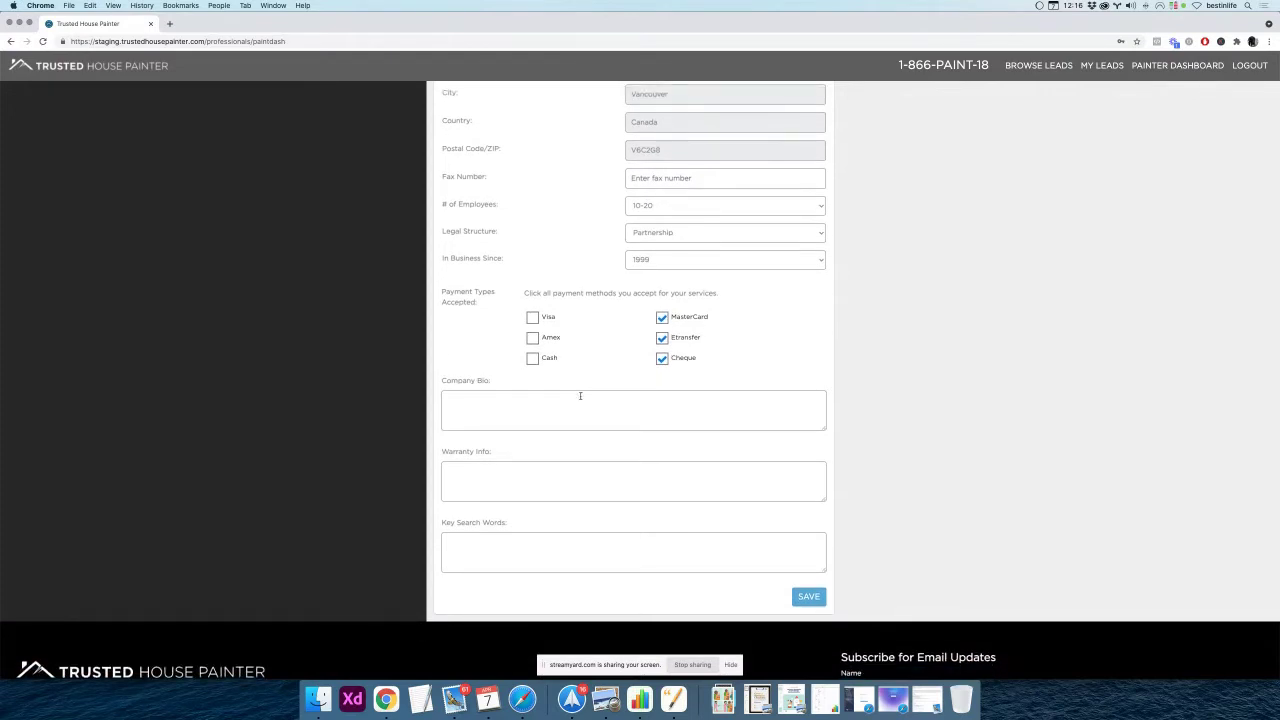
Write a Company Bio about great paint jobs in Vancouver BC since 1999, offering free estimates
left_click(561, 400)
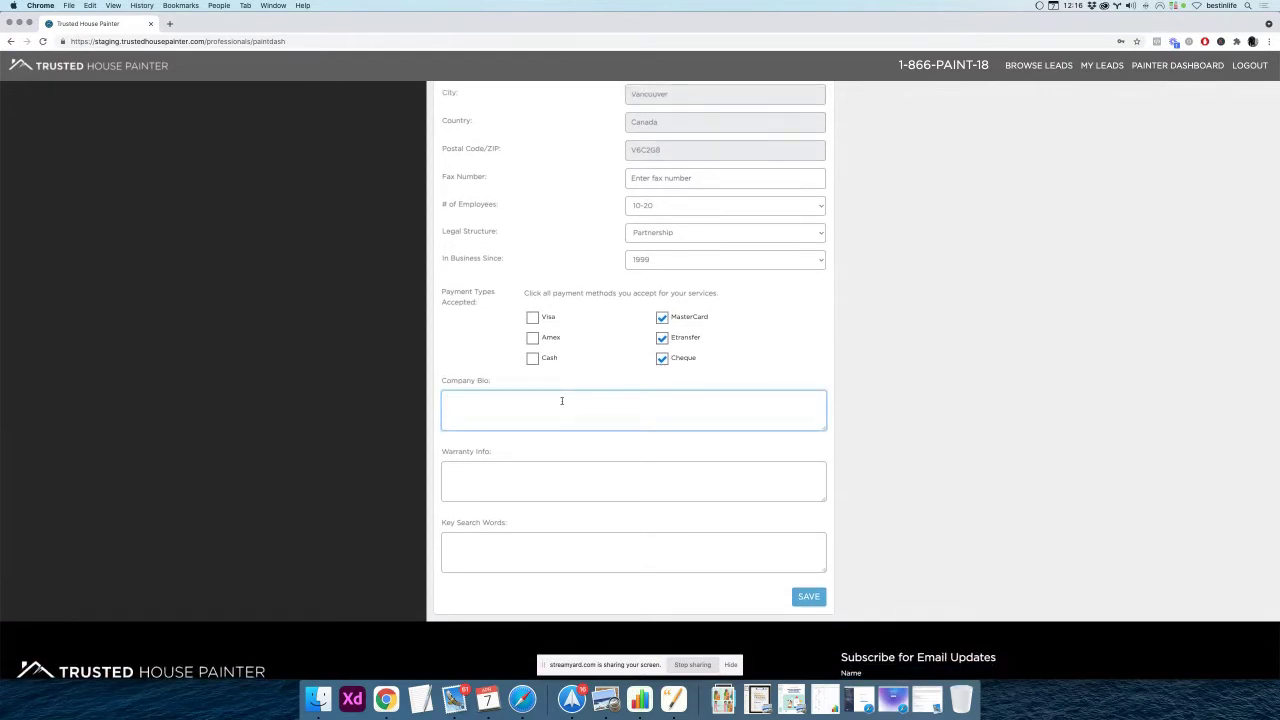
type("Giving great paint")
type(" jobvys")
key("BackSpace")
key("BackSpace")
type("in Vancouver BC since 1999. Call us for free estimates.")
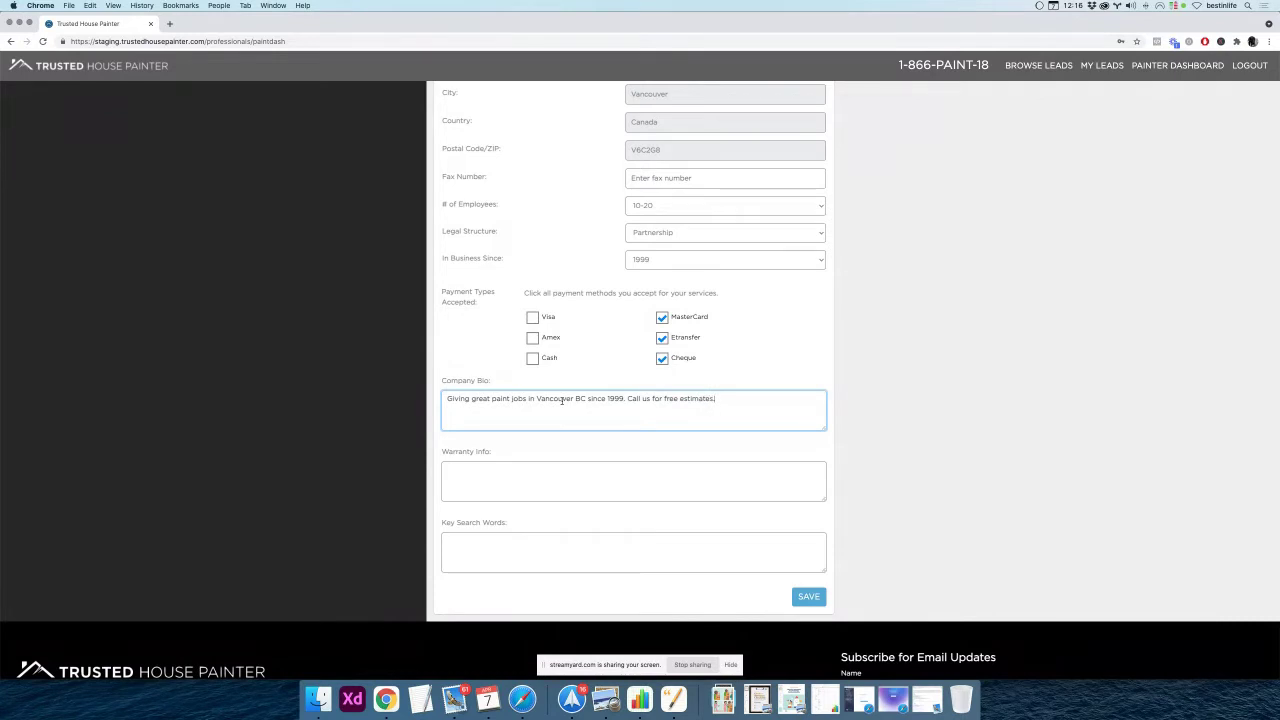
Enter Warranty Info stating all work comes with a 1 year guarantee
scroll(528, 432, "down", 1)
left_click(518, 445)
type("All of our work comes with a")
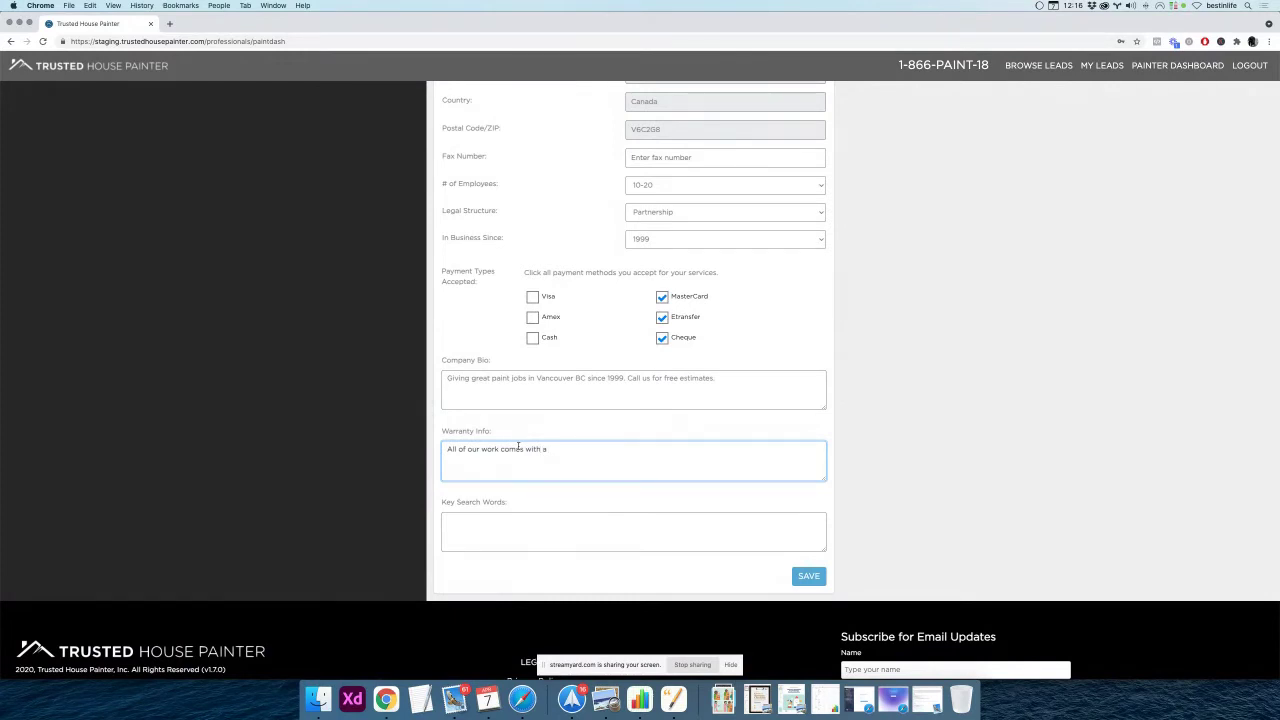
type("1 year guarantee.")
scroll(639, 448, "down", 1)
Fill Key Search Words with Adam's Painting Vancouver BC phrases ending 'Line Painting Specializing in Strata Parking Lots'
left_click(560, 485)
type("Ada")
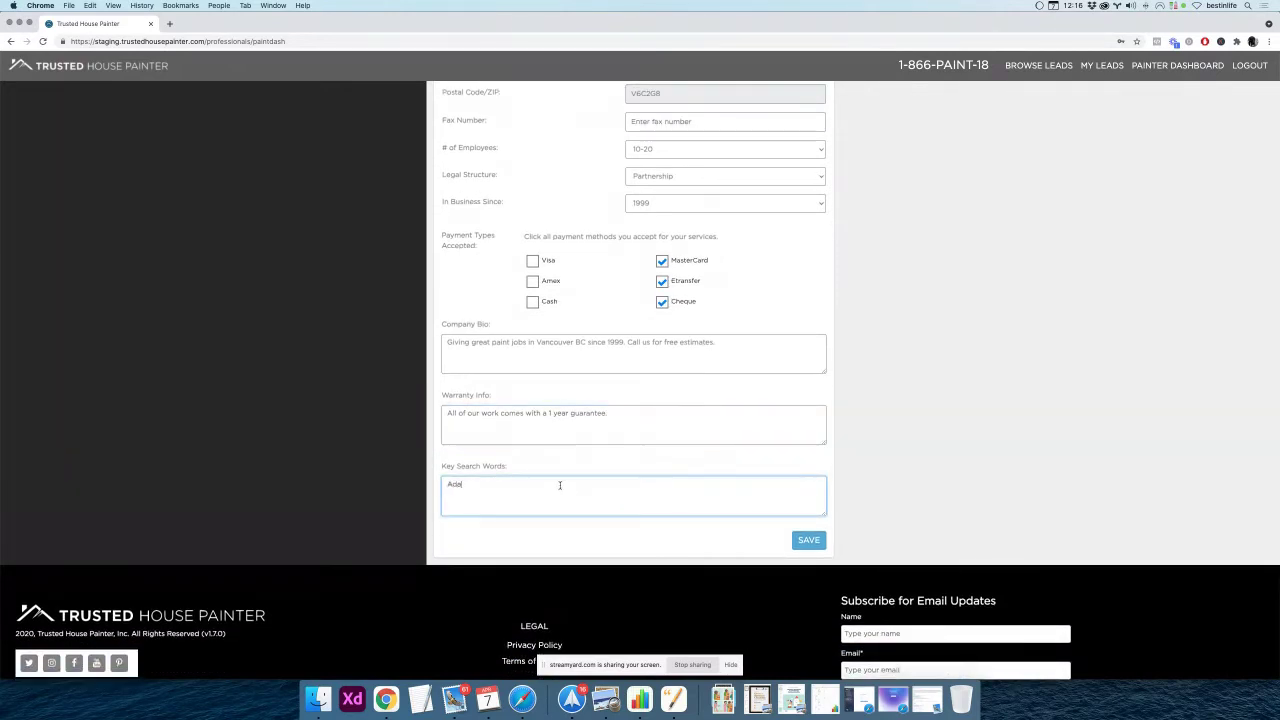
type("m's Painting Vancouver BC Giving The Best Paint Jobs in Vancouv")
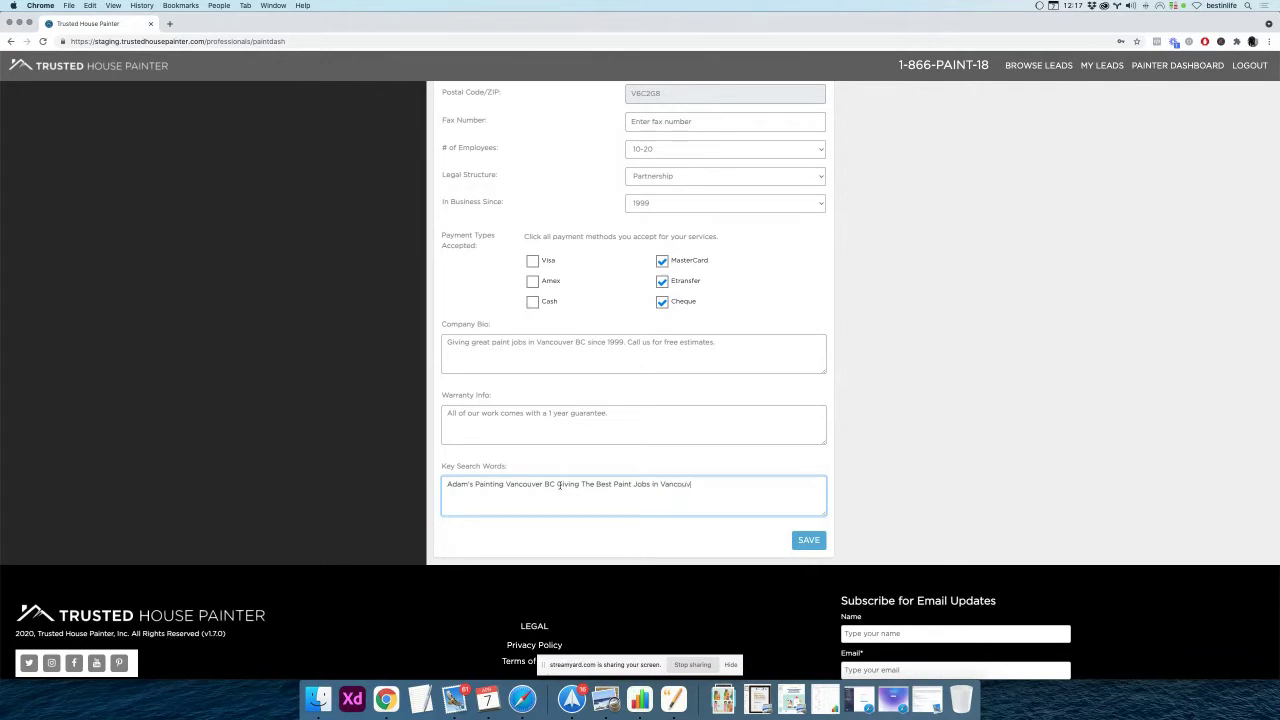
type("er Line Painting Specializing in Strata Parking Lots")
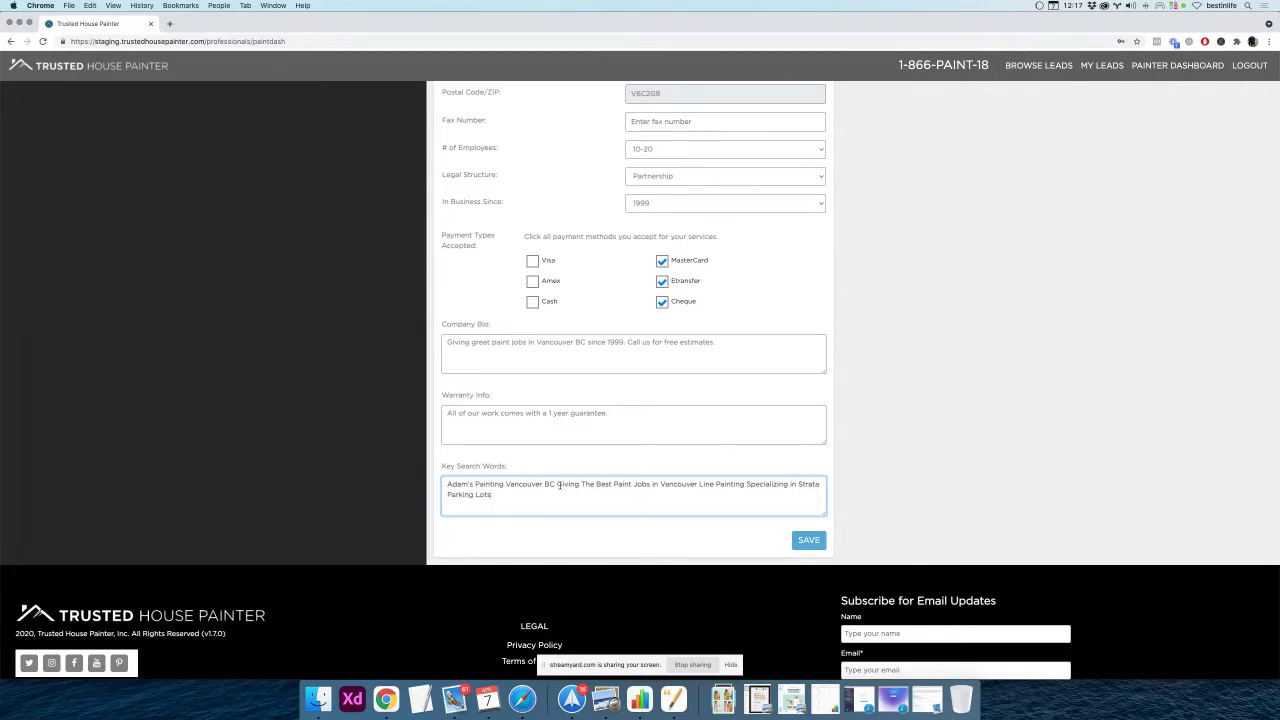
scroll(606, 368, "up", 1)
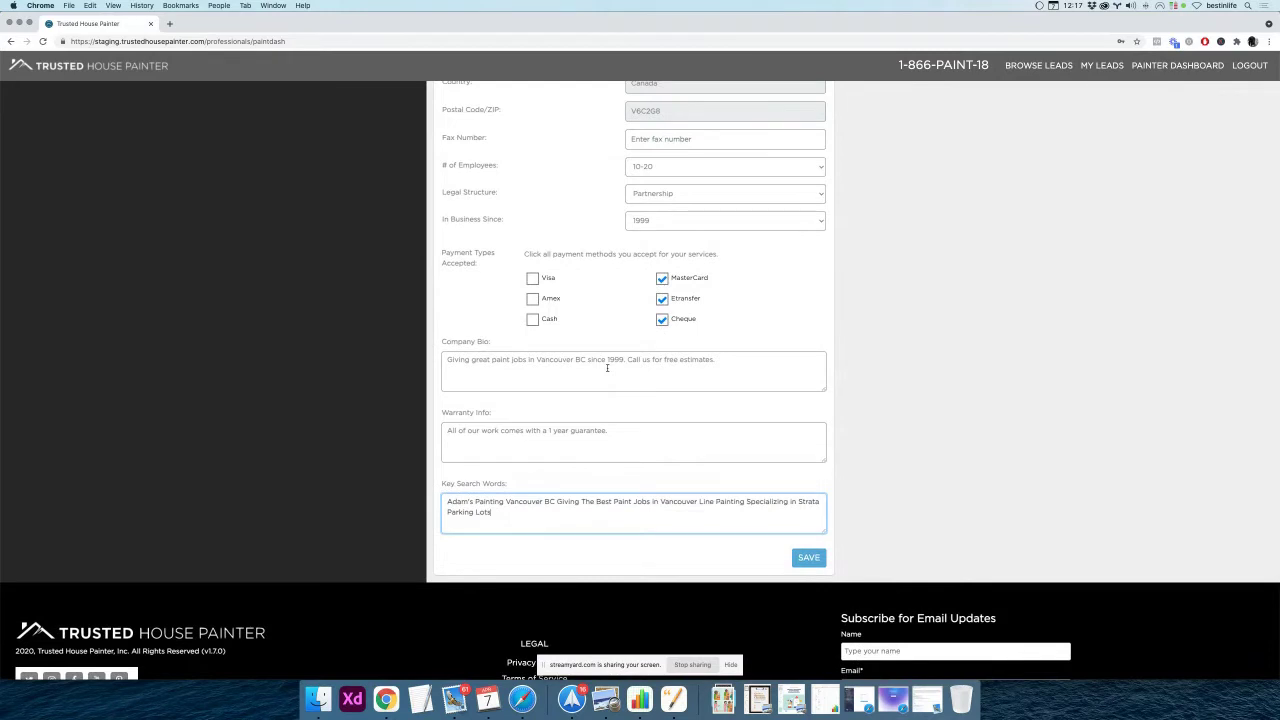
left_click(852, 361)
scroll(852, 361, "down", 3)
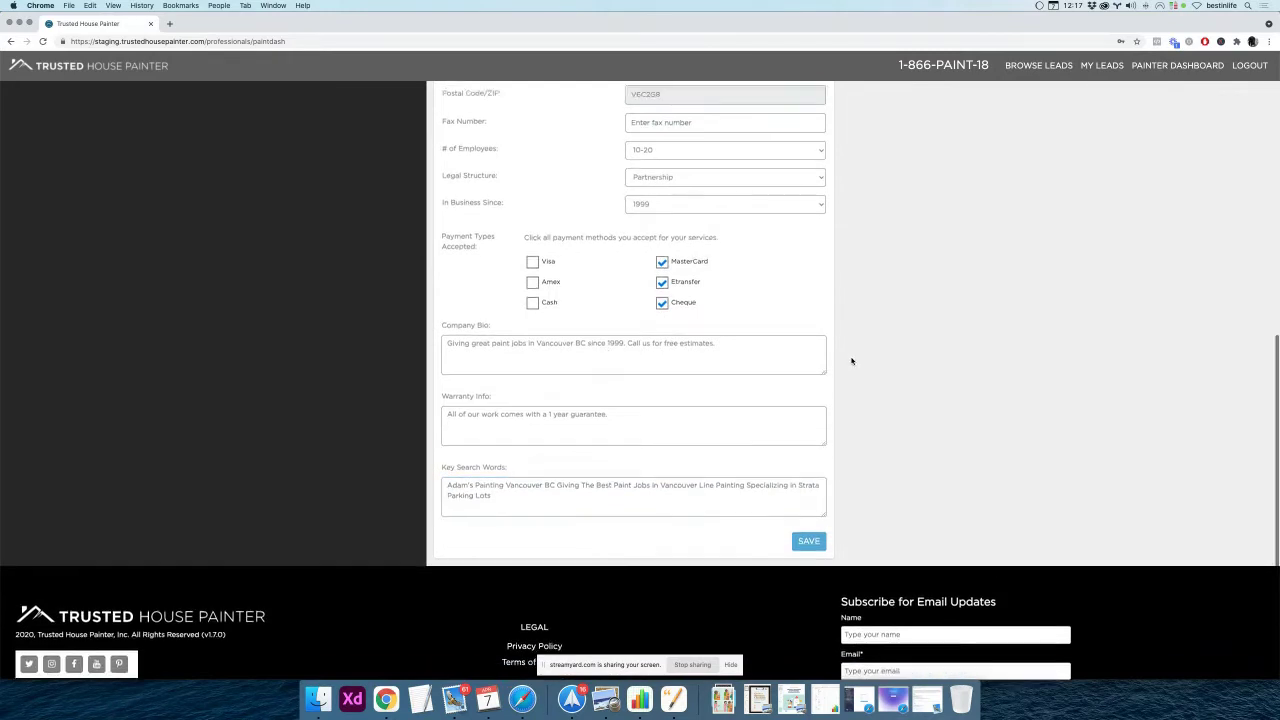
scroll(852, 361, "up", 3)
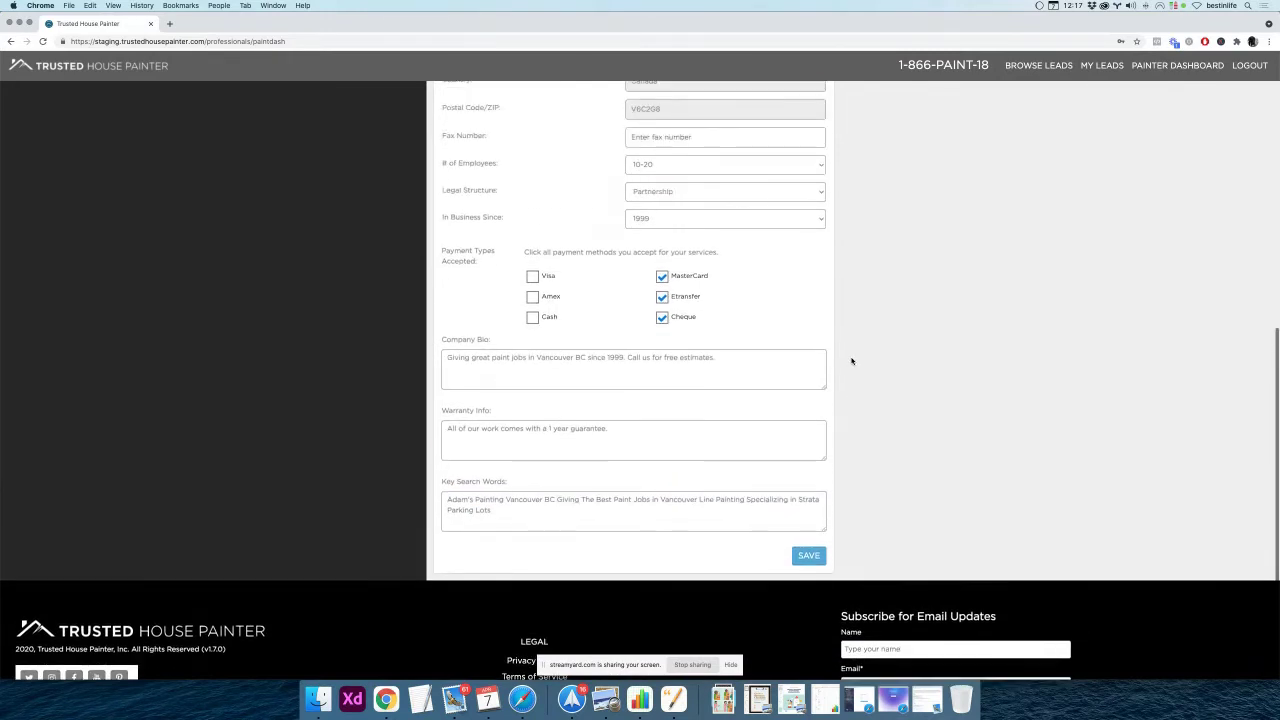
Save the Business Profile and check that the reloaded form keeps bio, warranty and search words
left_click(810, 556)
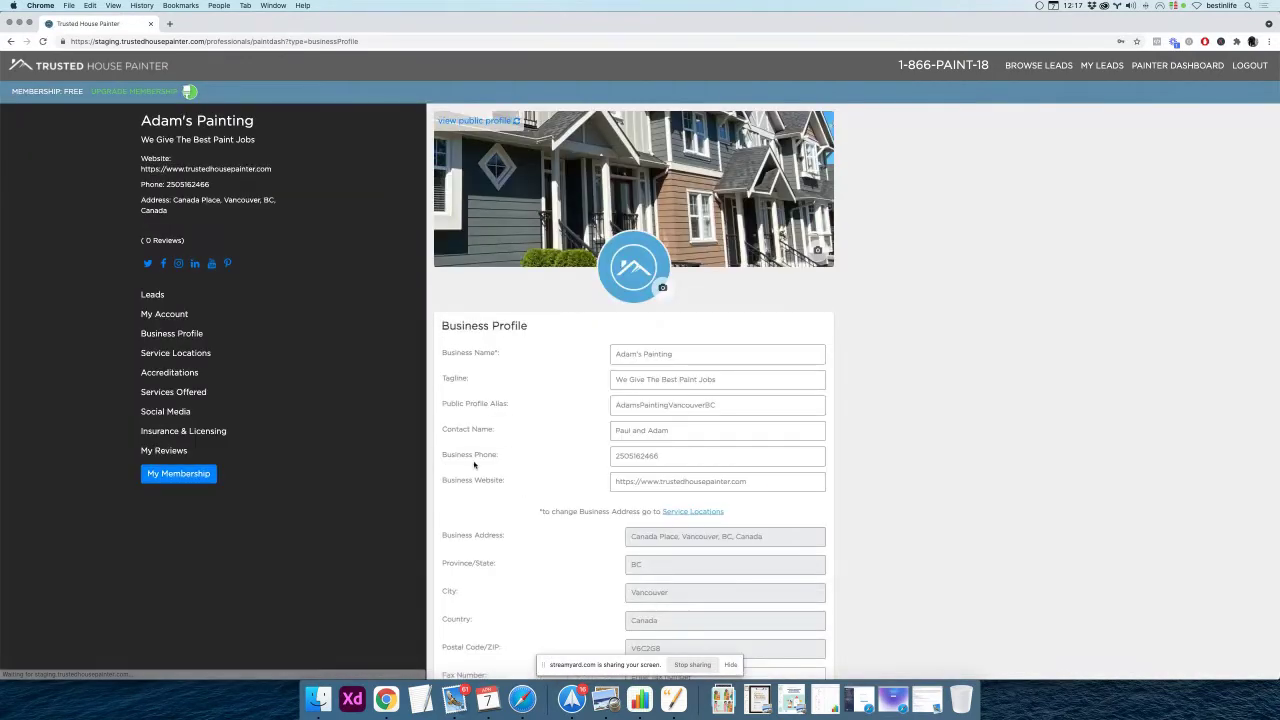
scroll(536, 480, "down", 5)
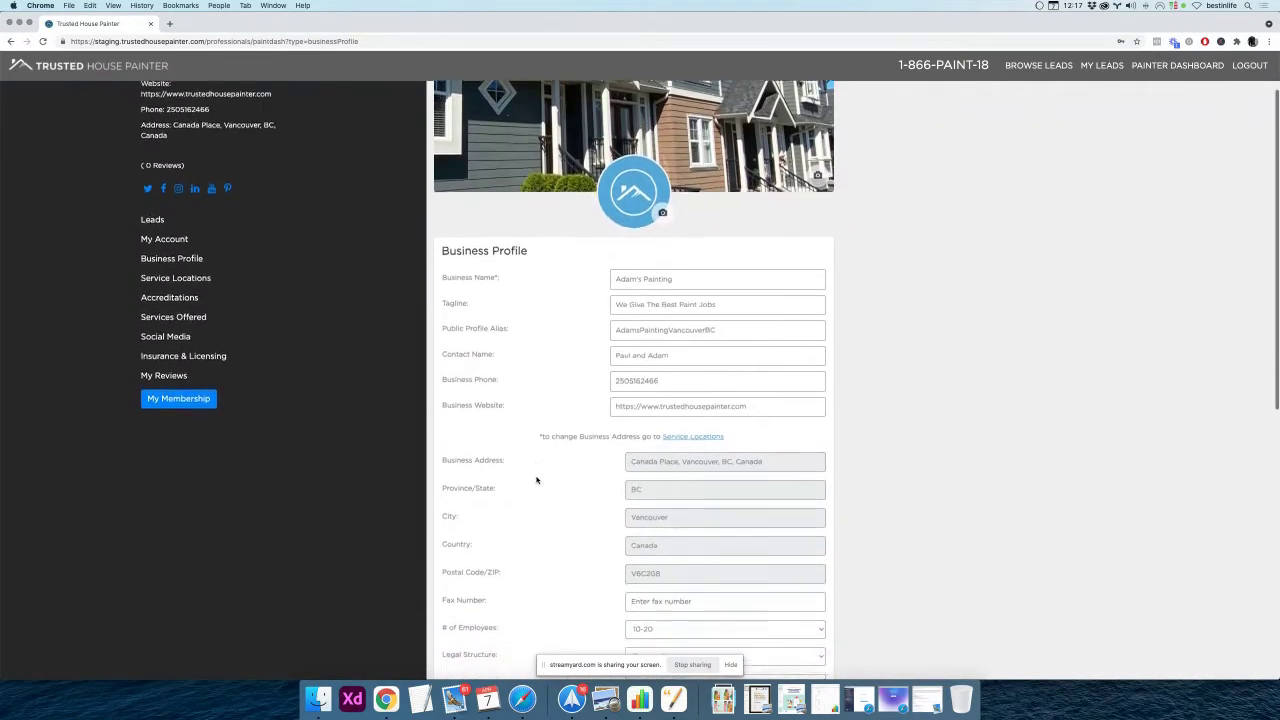
scroll(510, 480, "down", 5)
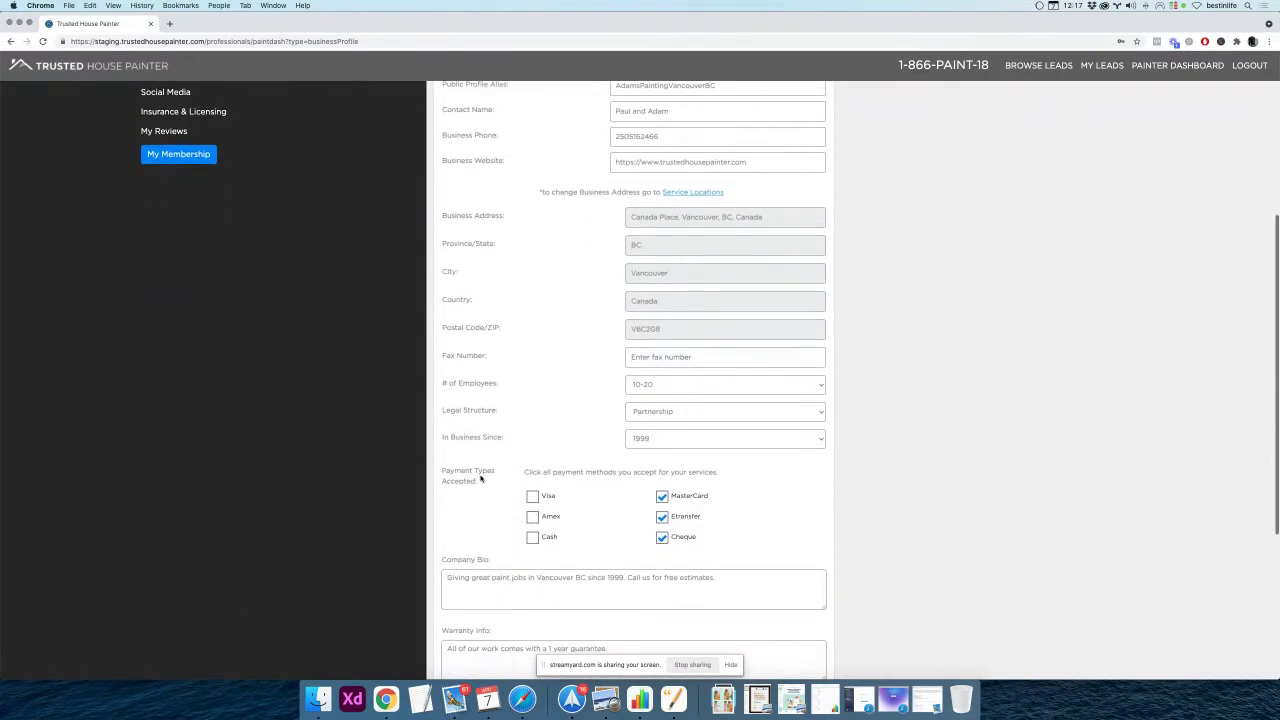
scroll(433, 476, "down", 3)
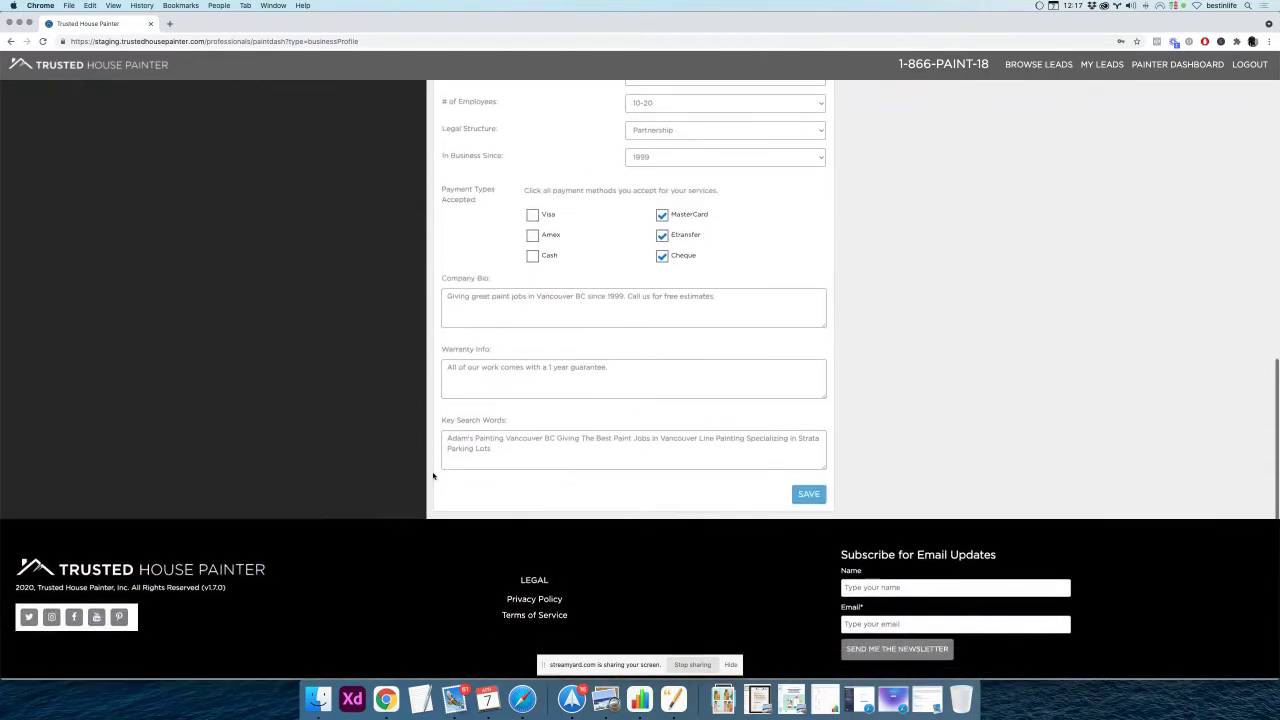
scroll(430, 472, "up", 15)
Open the public profile and scroll through its sections
left_click(483, 116)
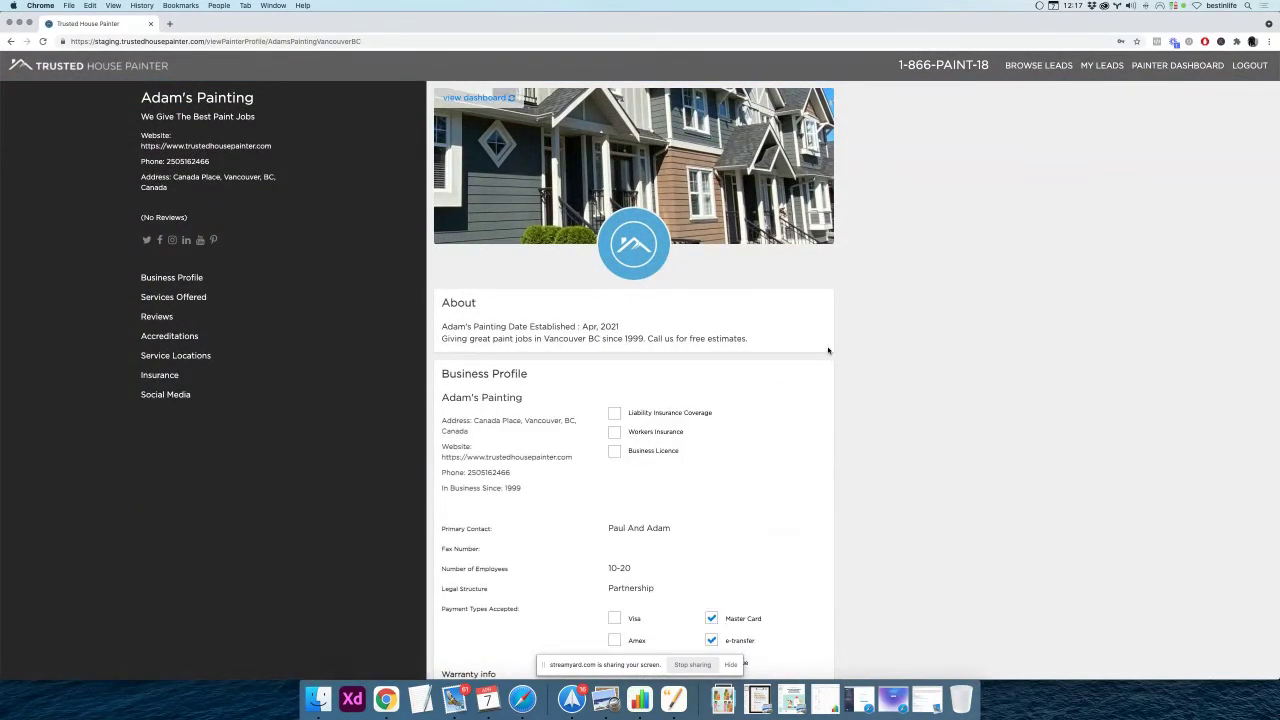
scroll(806, 357, "down", 1)
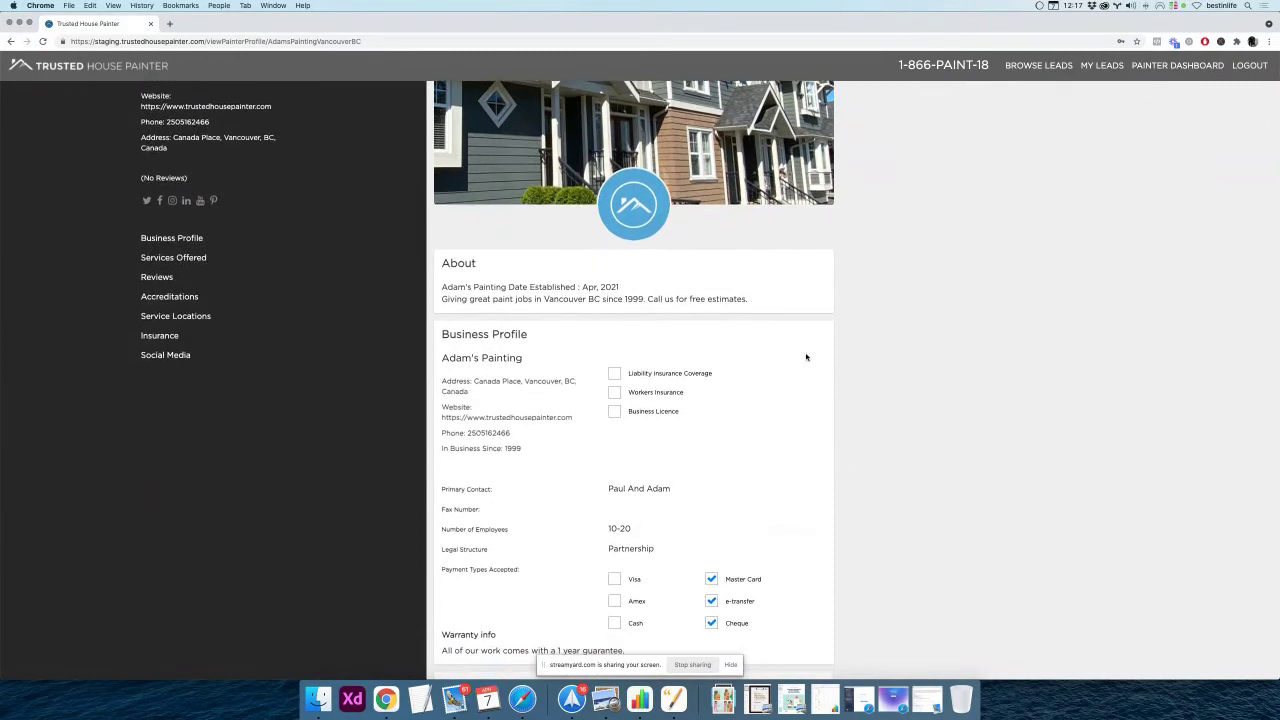
scroll(806, 357, "down", 1)
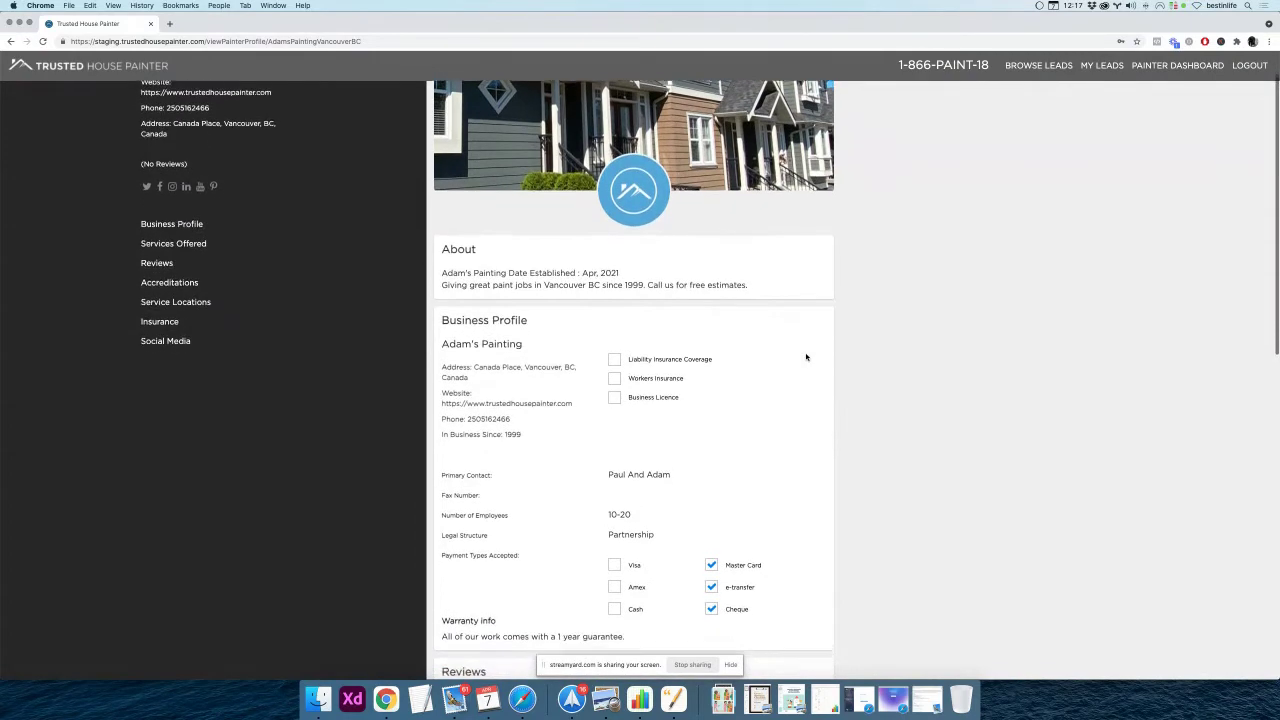
scroll(806, 357, "down", 3)
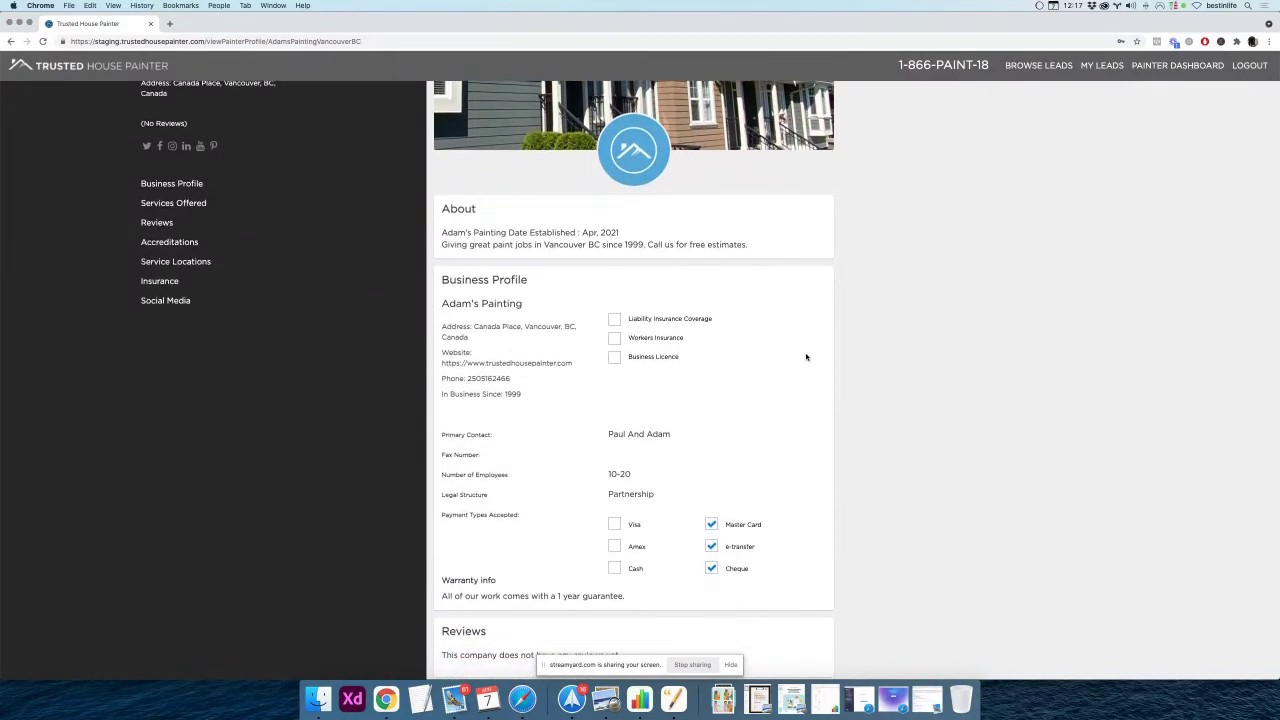
scroll(806, 357, "down", 5)
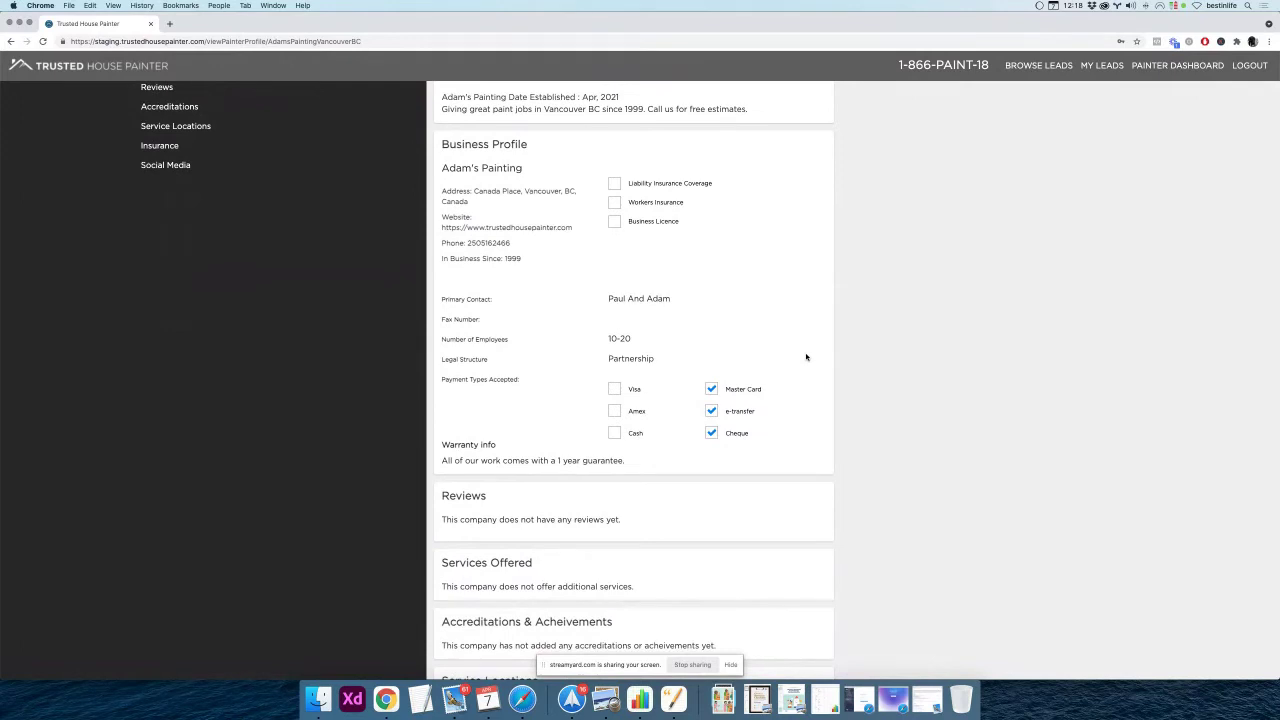
scroll(806, 357, "down", 3)
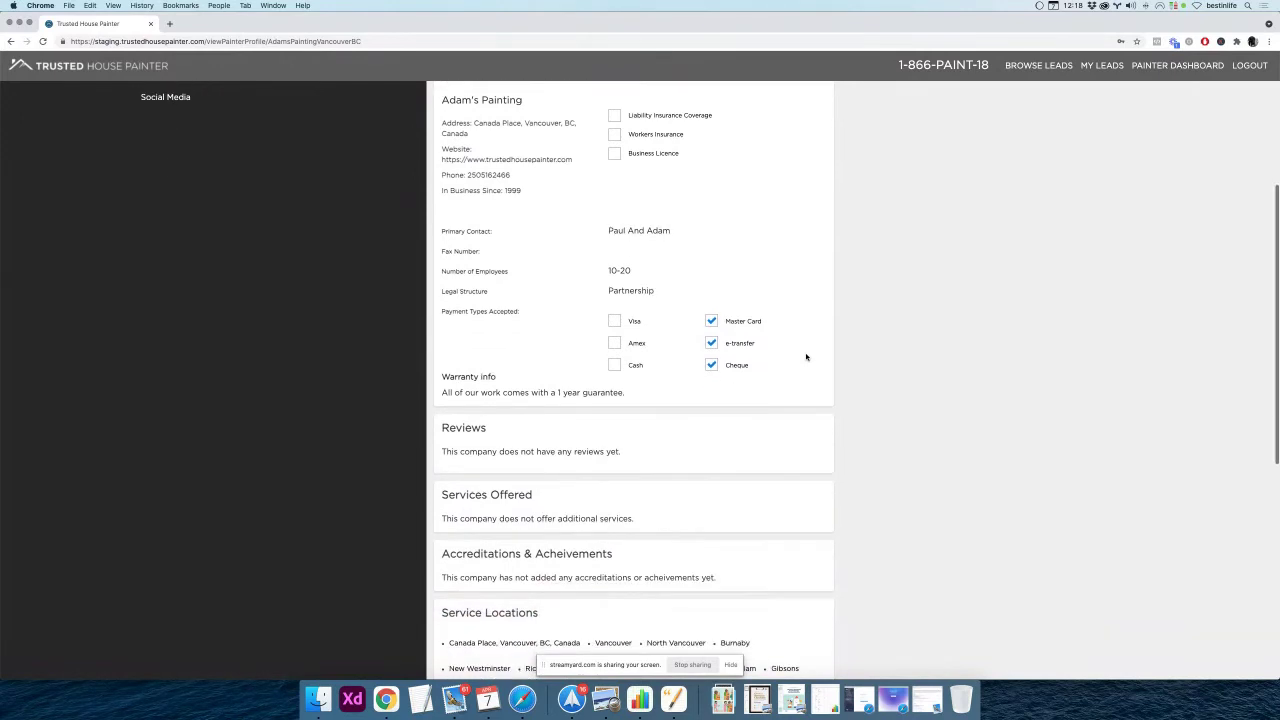
scroll(806, 357, "down", 2)
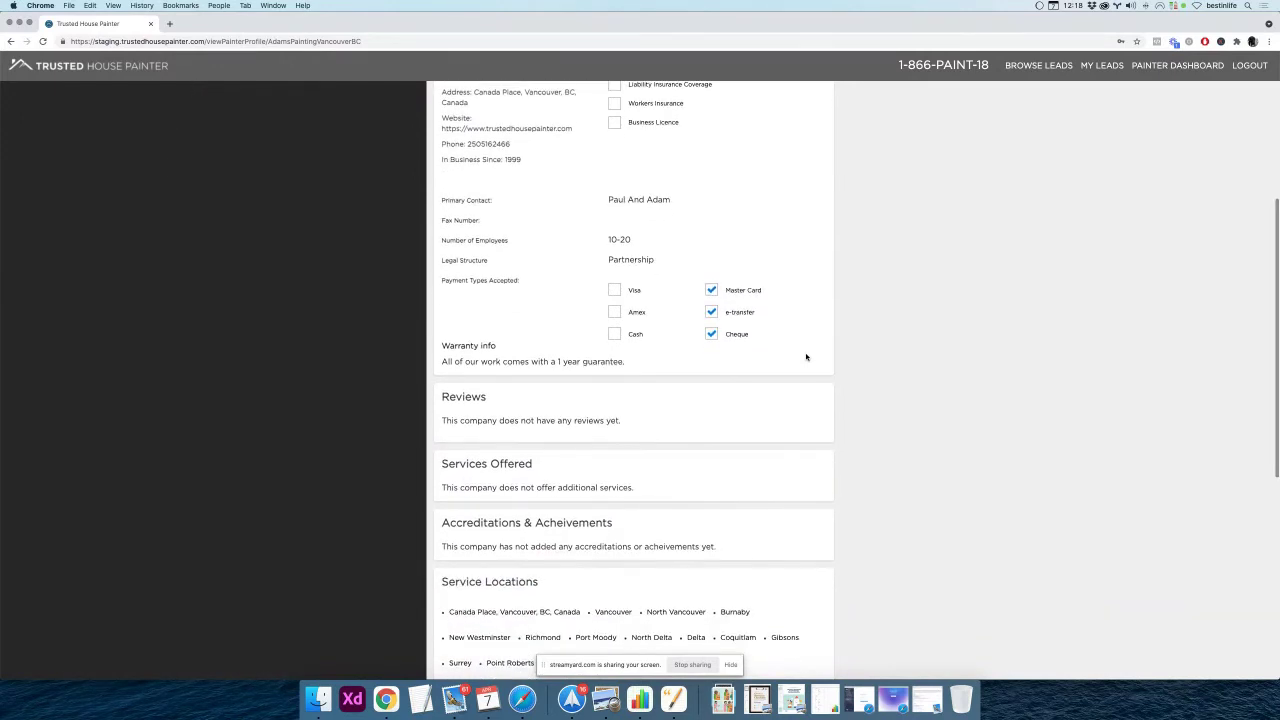
scroll(806, 357, "down", 2)
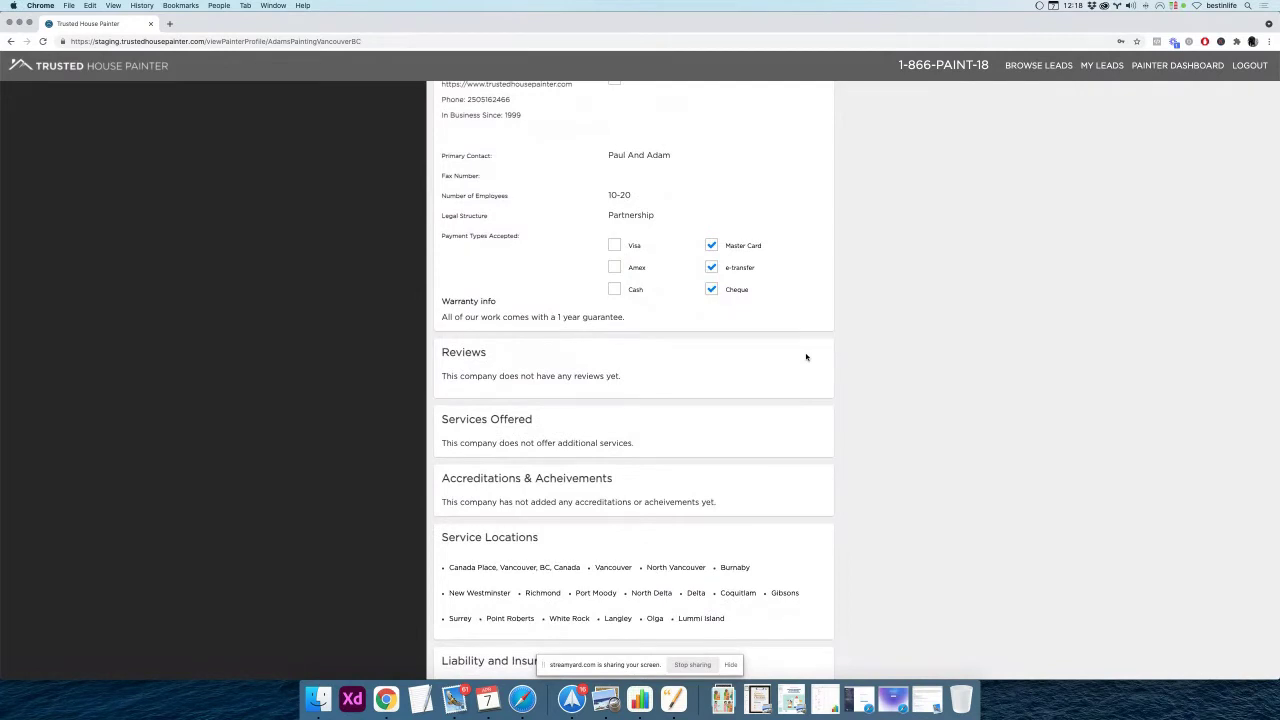
scroll(806, 357, "down", 3)
Select the business profile details to confirm bio, payment types and warranty, then return to the dashboard
scroll(806, 357, "up", 6)
scroll(806, 357, "up", 3)
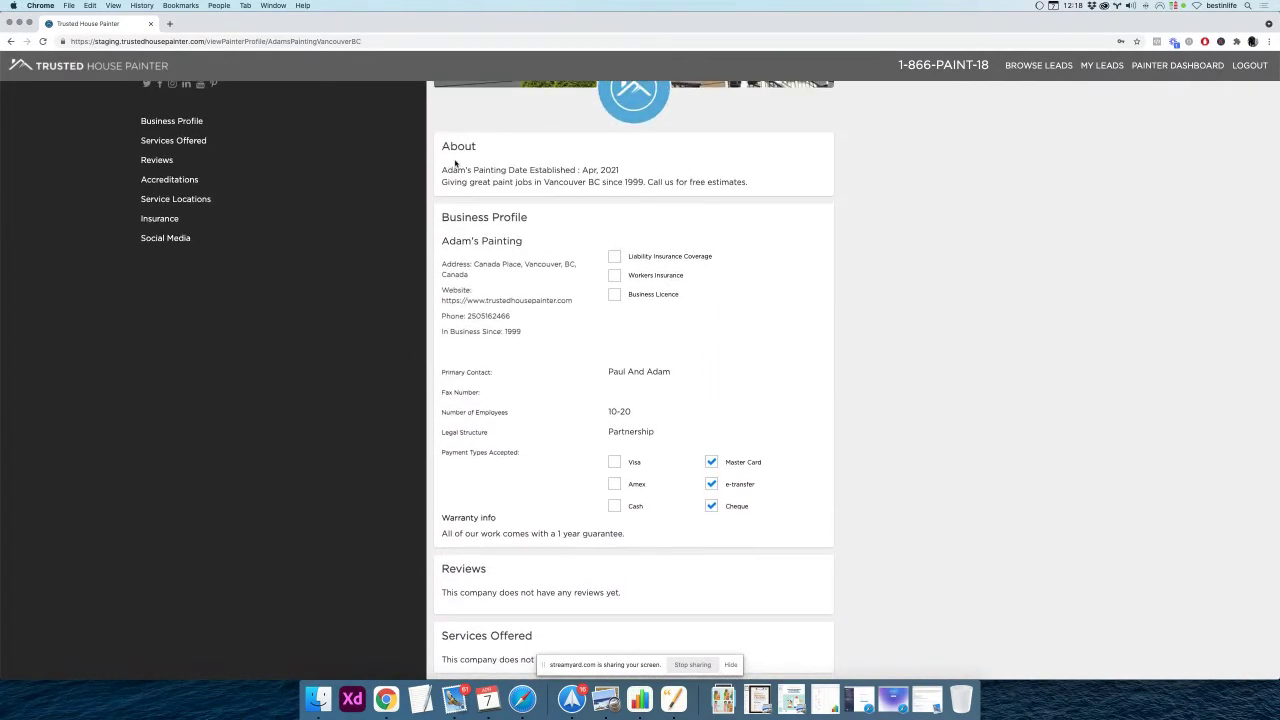
left_click_drag(446, 216, 782, 535)
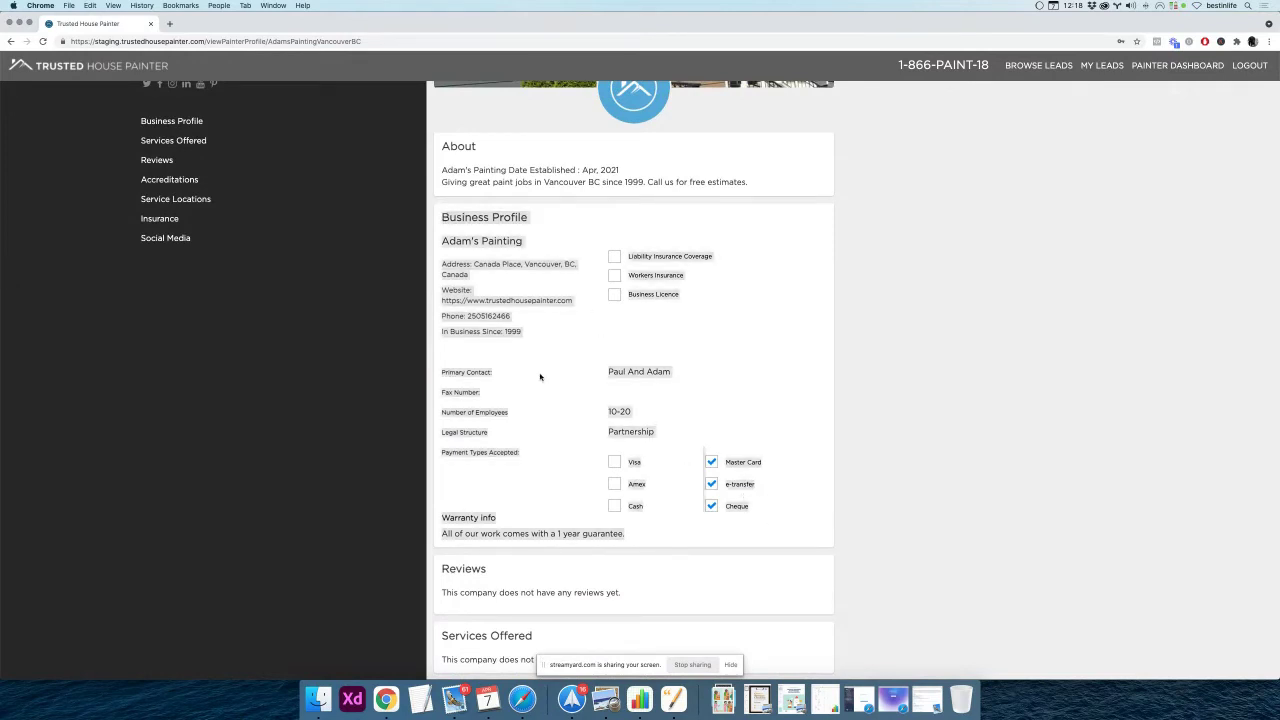
scroll(540, 376, "up", 1)
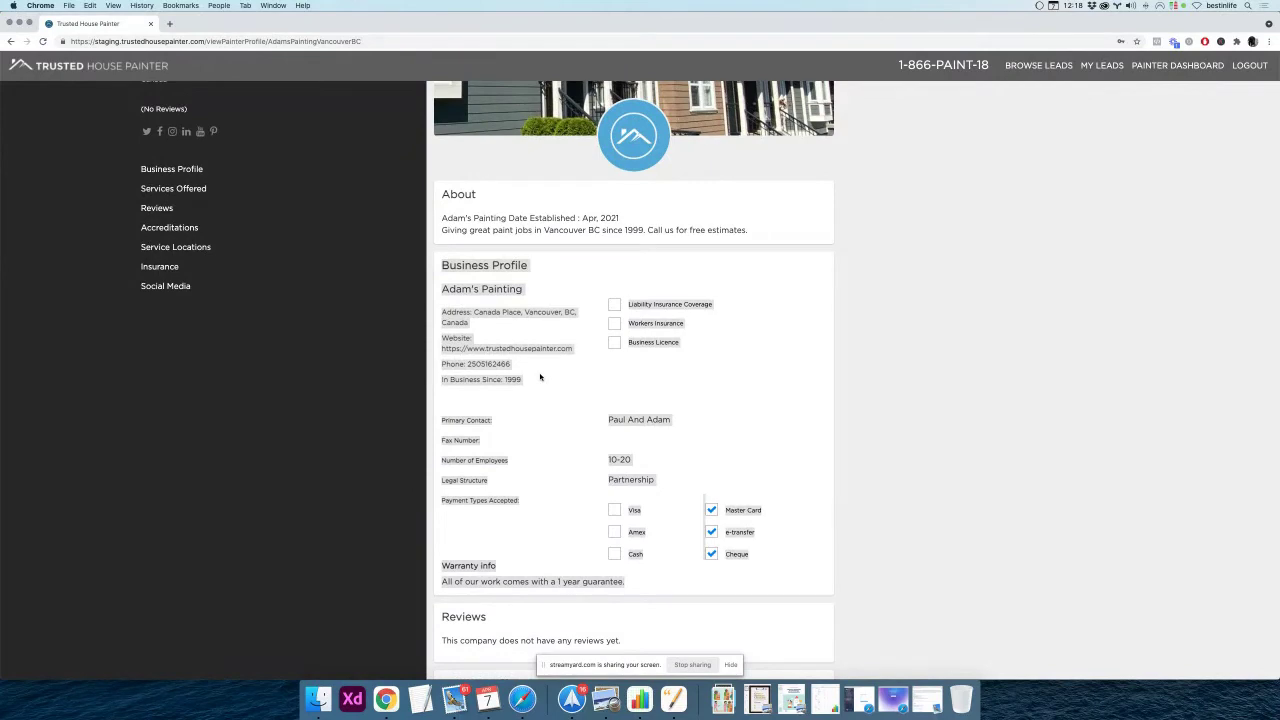
scroll(540, 376, "up", 2)
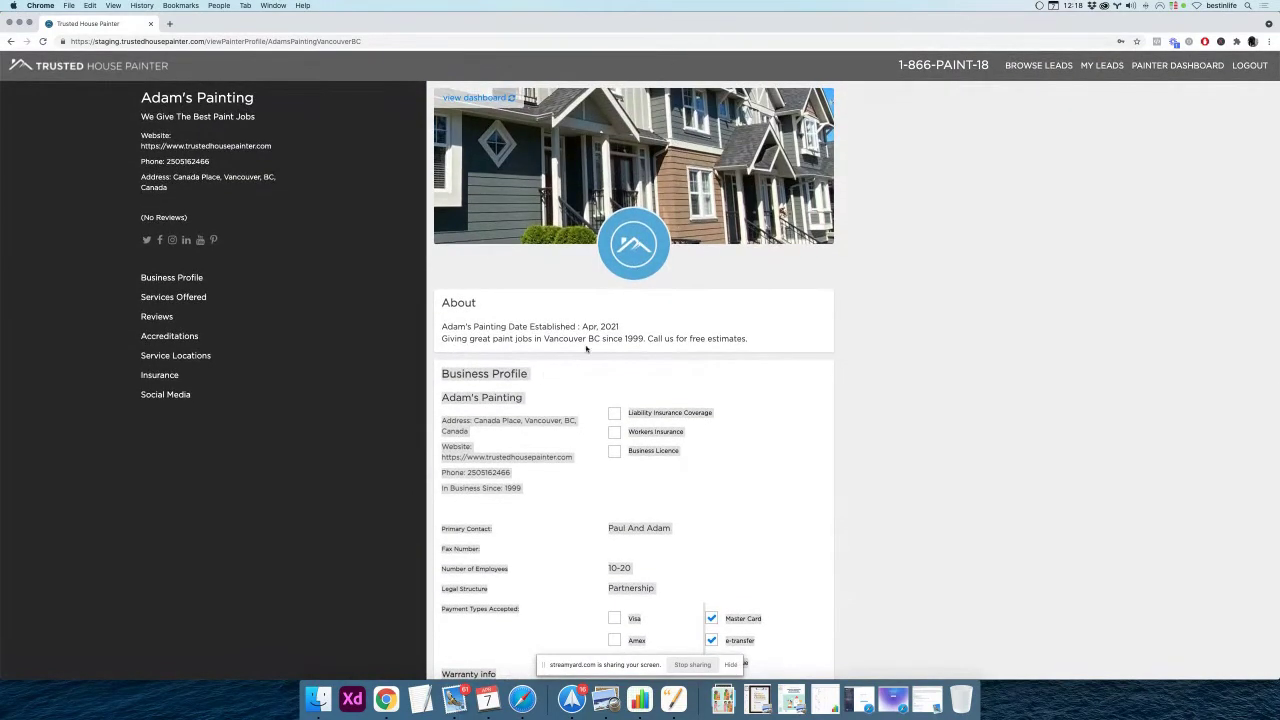
left_click(476, 97)
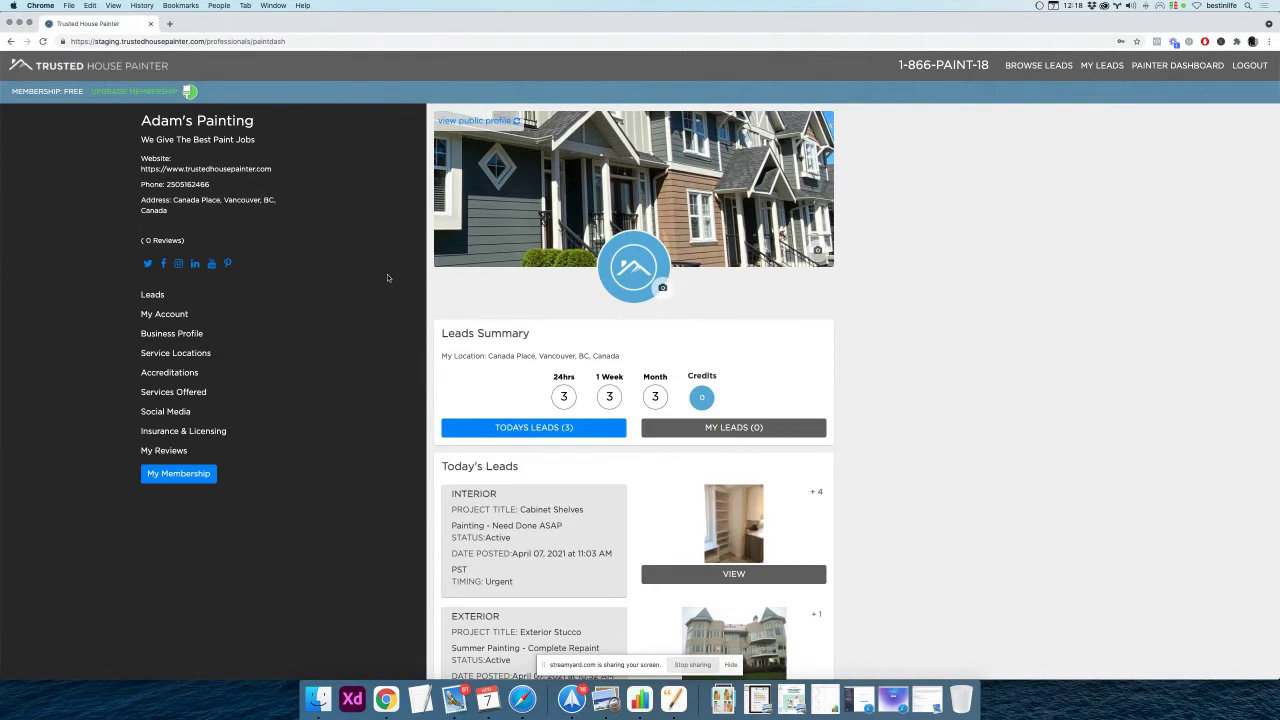
Open Service Locations and zoom the map in twice, centring it on Vancouver
left_click(176, 353)
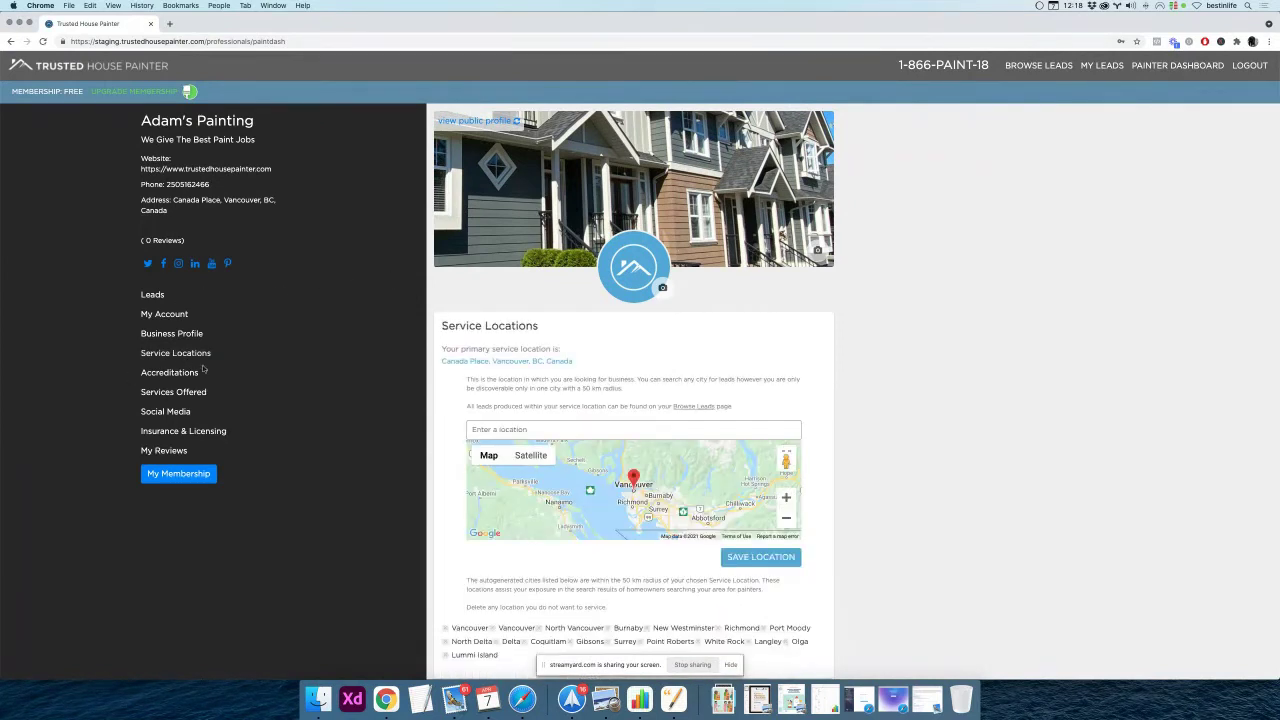
left_click_drag(587, 363, 441, 364)
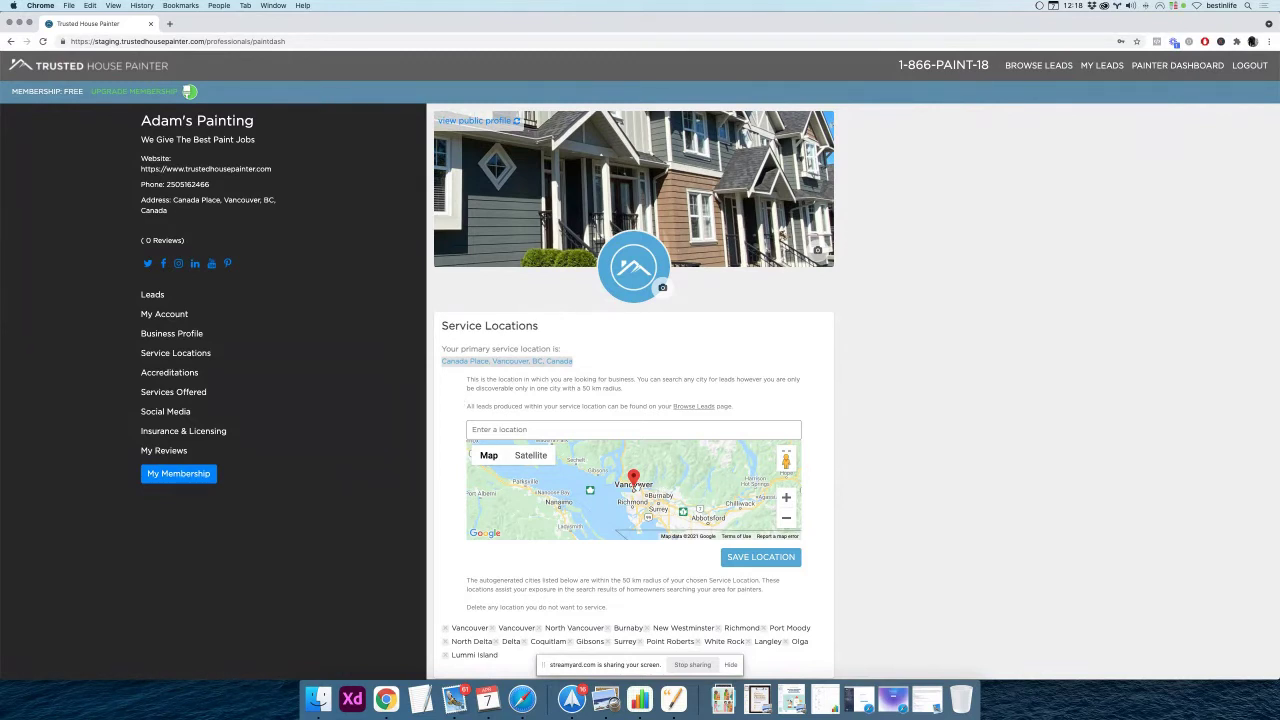
mouse_move(676, 483)
left_mouse_down()
mouse_move(663, 484)
mouse_move(675, 480)
left_mouse_up()
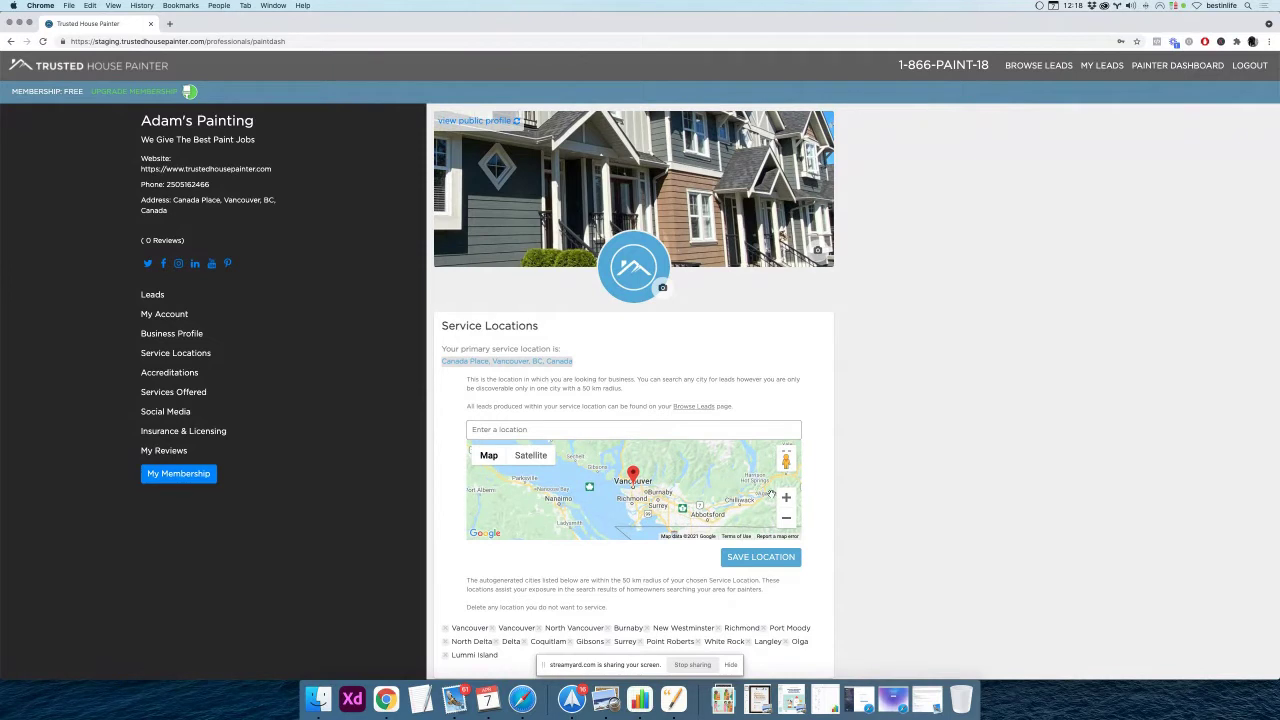
left_click(787, 497)
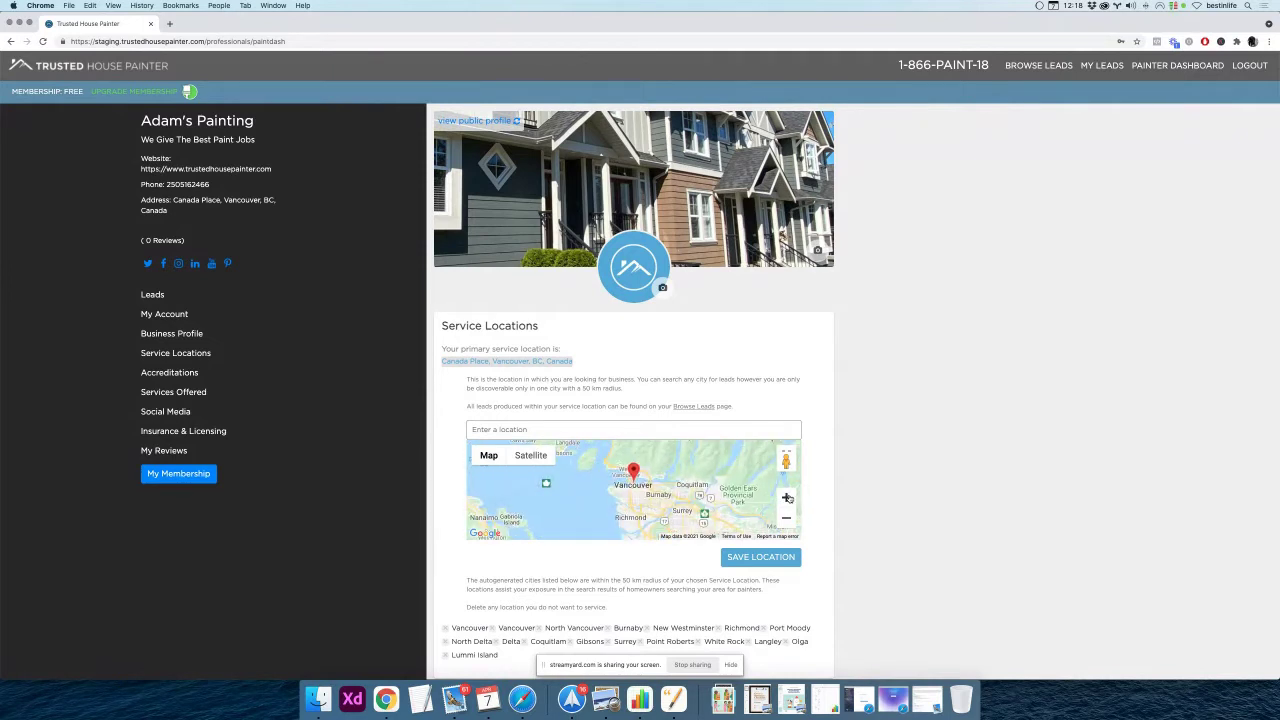
mouse_move(707, 496)
left_mouse_down()
mouse_move(687, 470)
mouse_move(686, 489)
left_mouse_up()
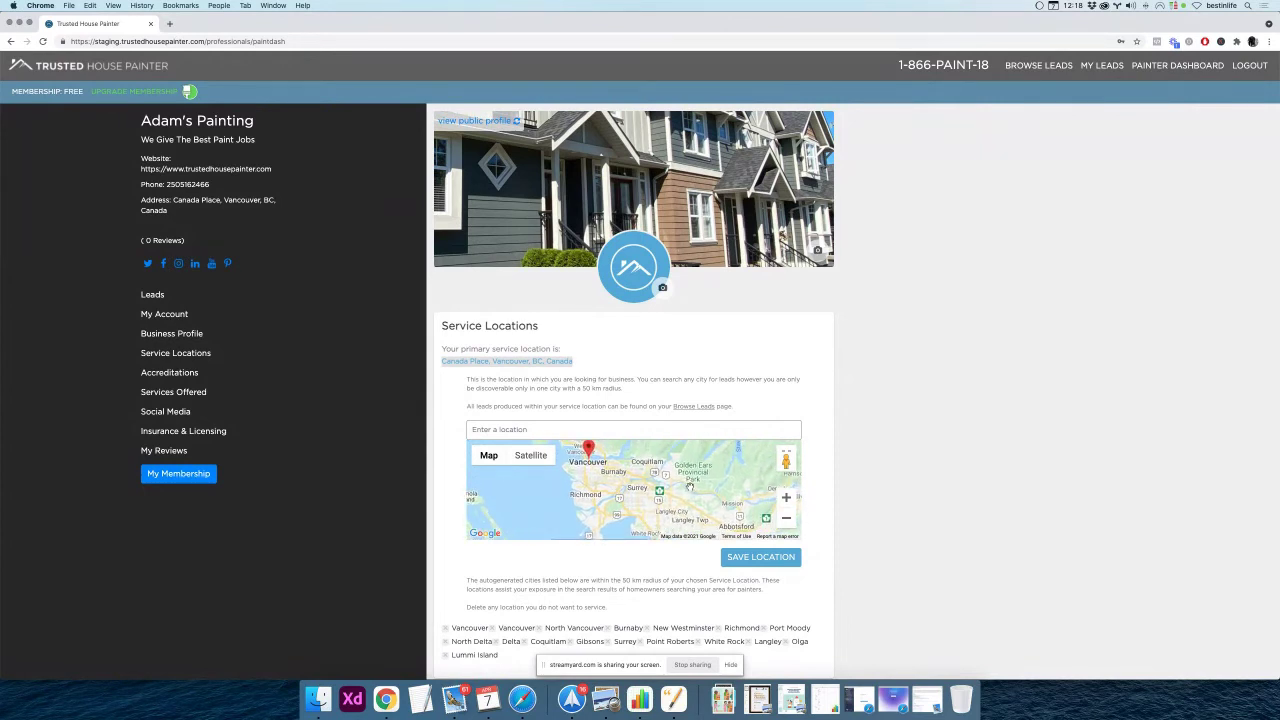
left_click(786, 498)
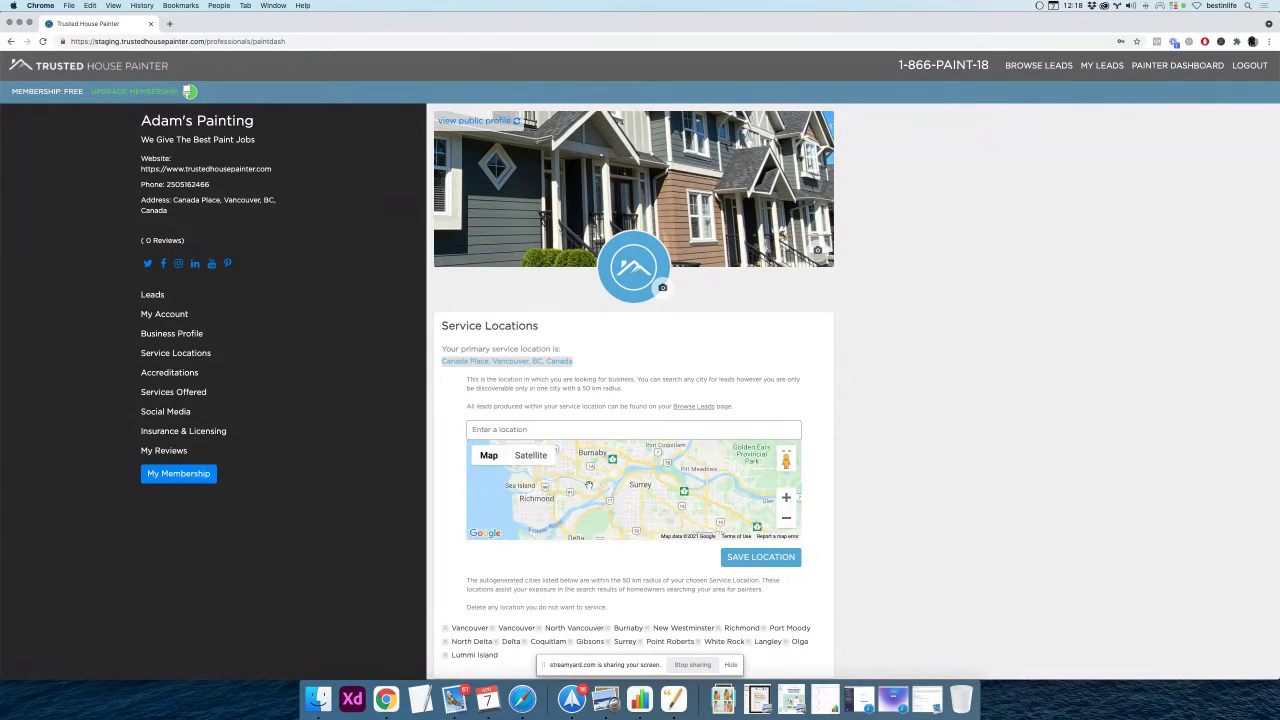
left_click_drag(472, 492, 551, 521)
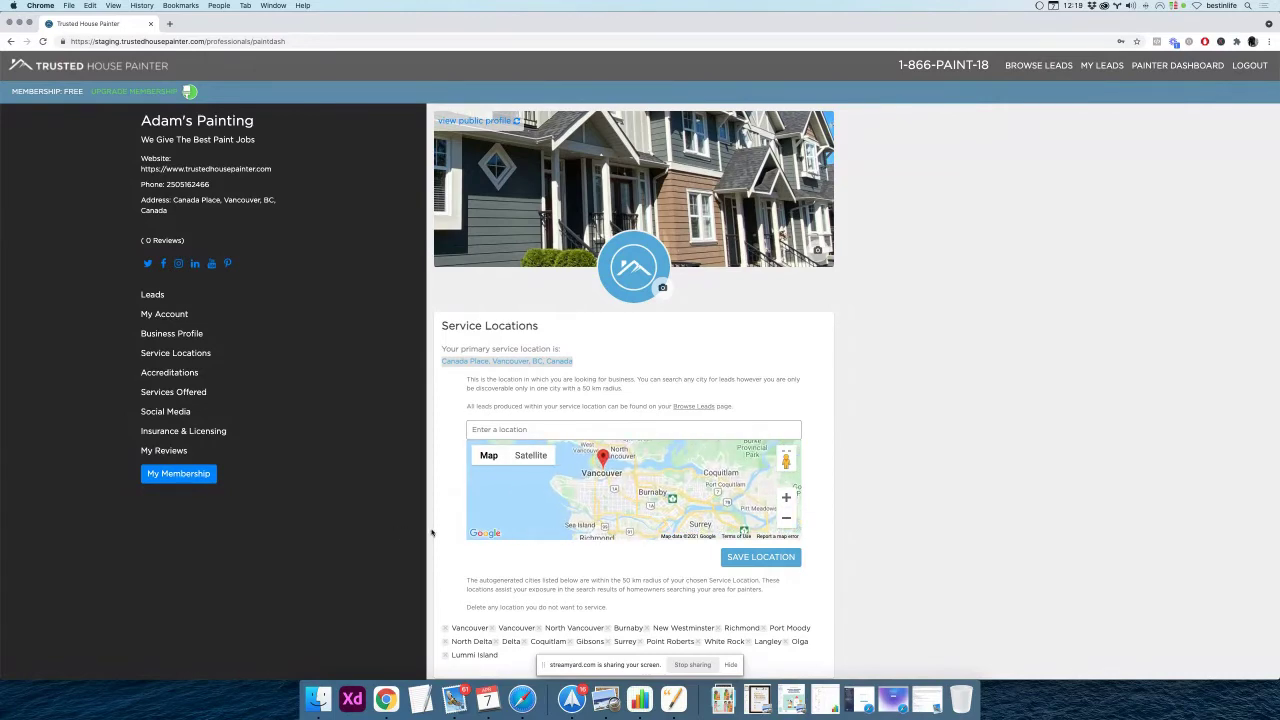
scroll(470, 515, "down", 3)
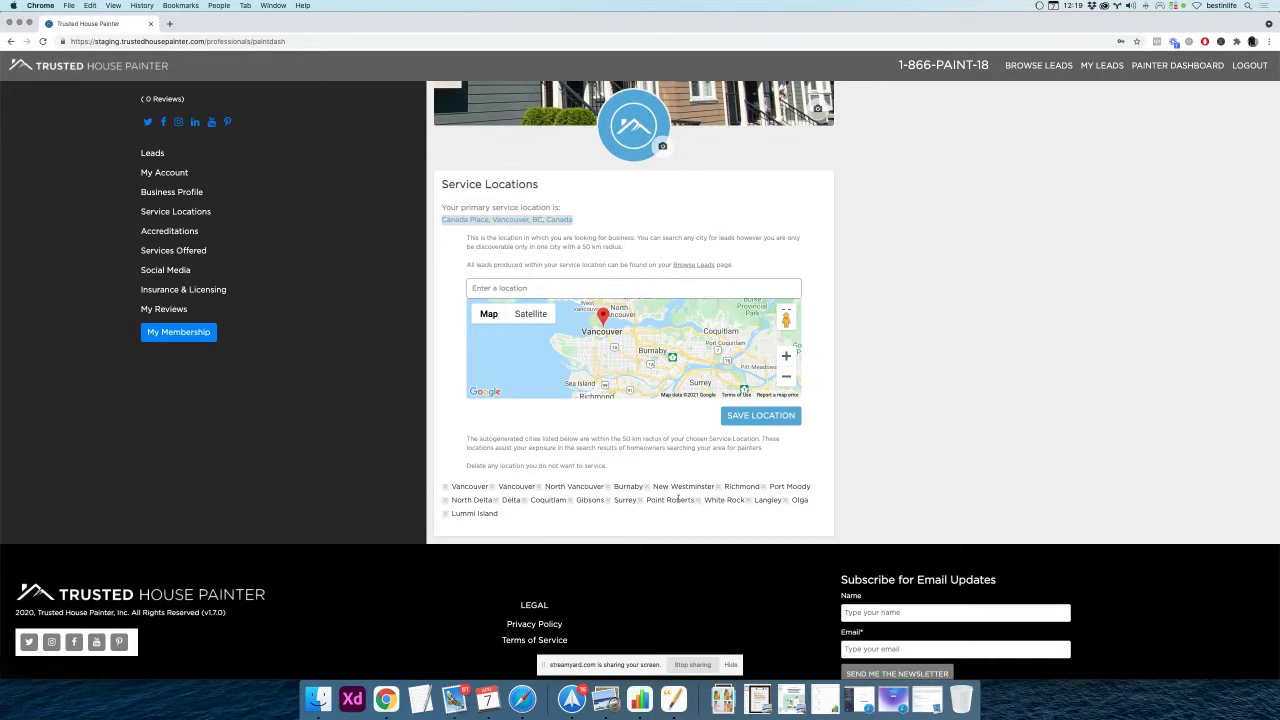
left_click(431, 308)
scroll(440, 309, "up", 1)
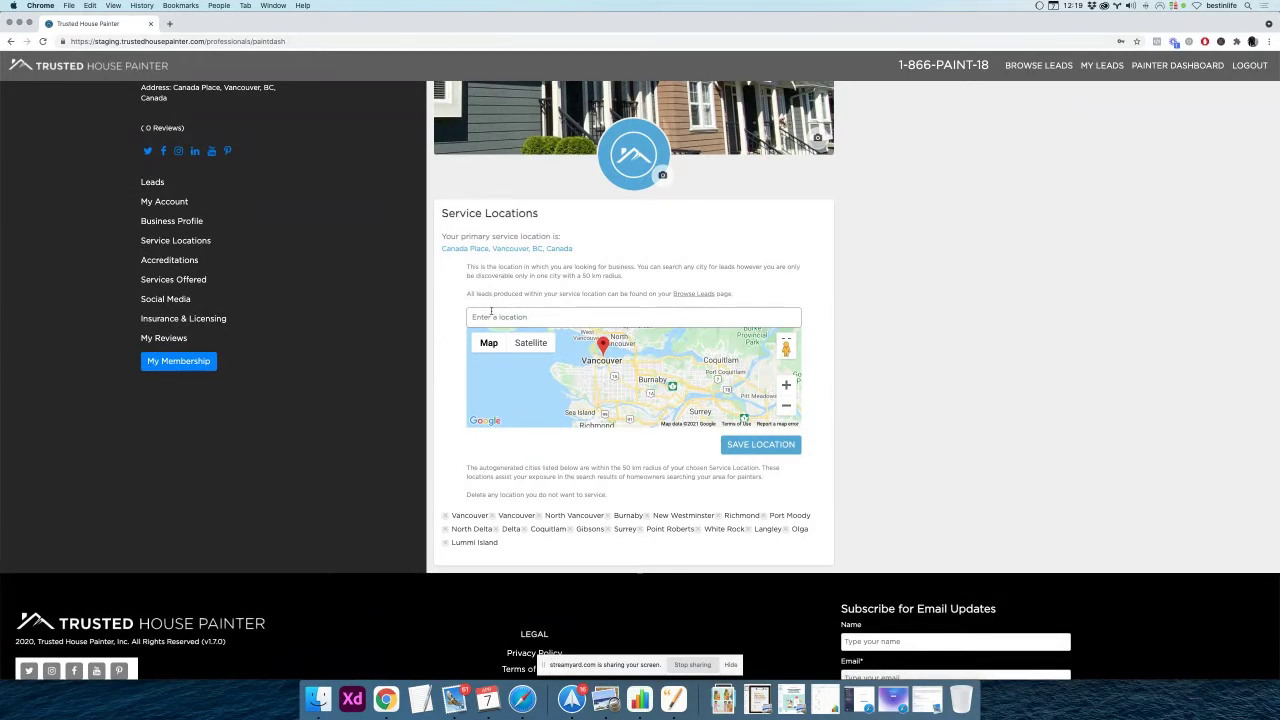
Try location searches for toronto, new york and san diego, clearing each one
left_click(491, 313)
type("toronto")
key("BackSpace")
key("BackSpace")
key("BackSpace")
key("BackSpace")
key("BackSpace")
key("BackSpace")
key("BackSpace")
type("new york")
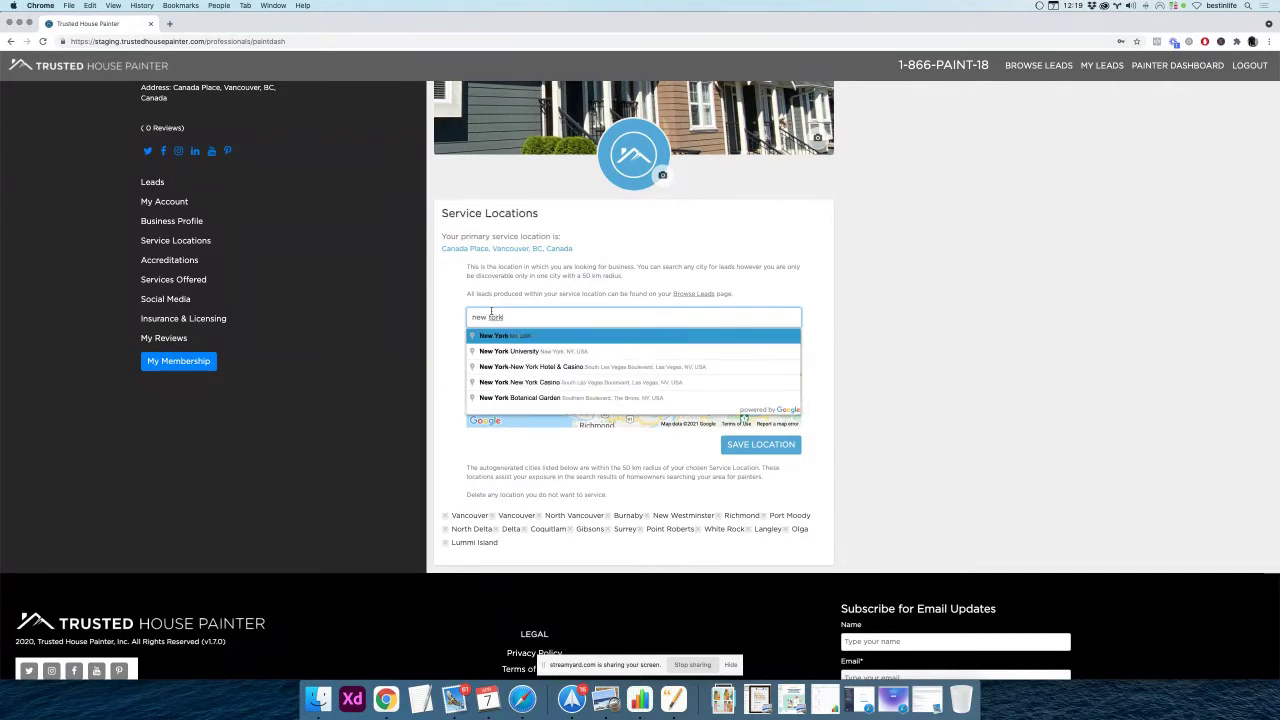
key("BackSpace")
key("BackSpace")
key("BackSpace")
key("BackSpace")
key("BackSpace")
key("BackSpace")
key("BackSpace")
key("BackSpace")
type("san diego")
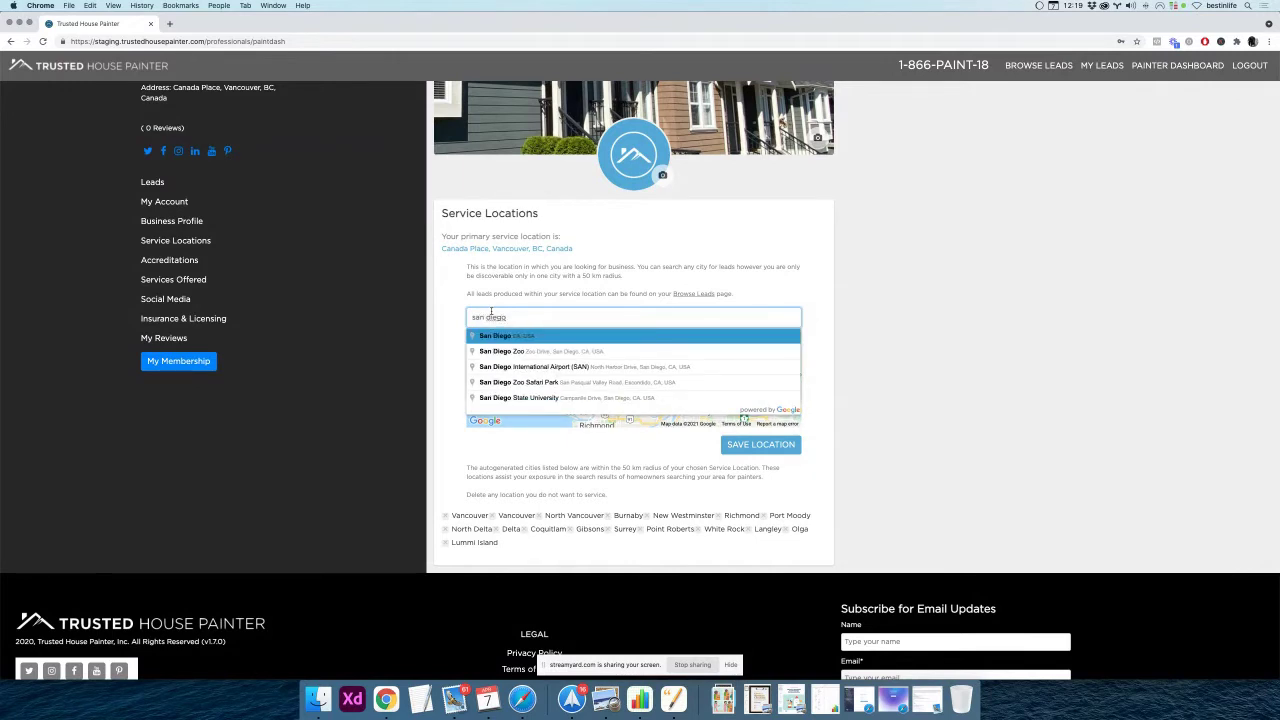
key("BackSpace")
key("BackSpace")
key("BackSpace")
key("BackSpace")
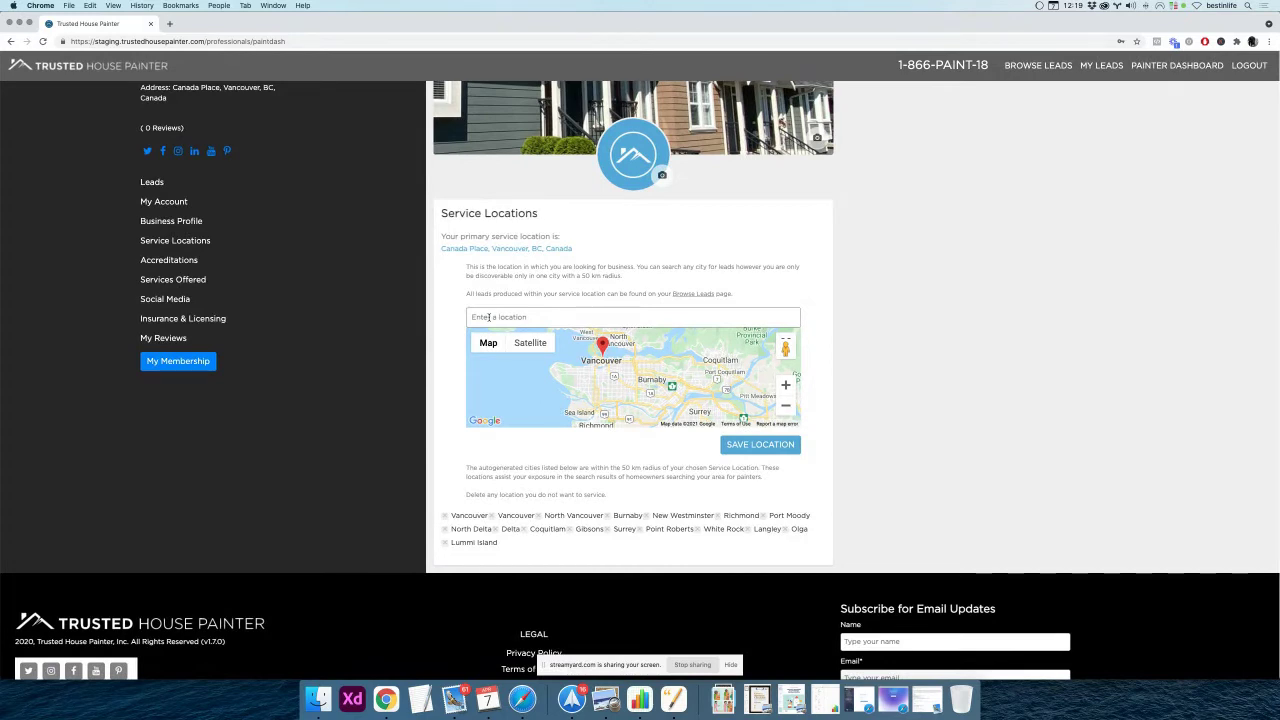
Search 'canada', choose Canada Place, Vancouver, BC, and save the service location
left_click(509, 317)
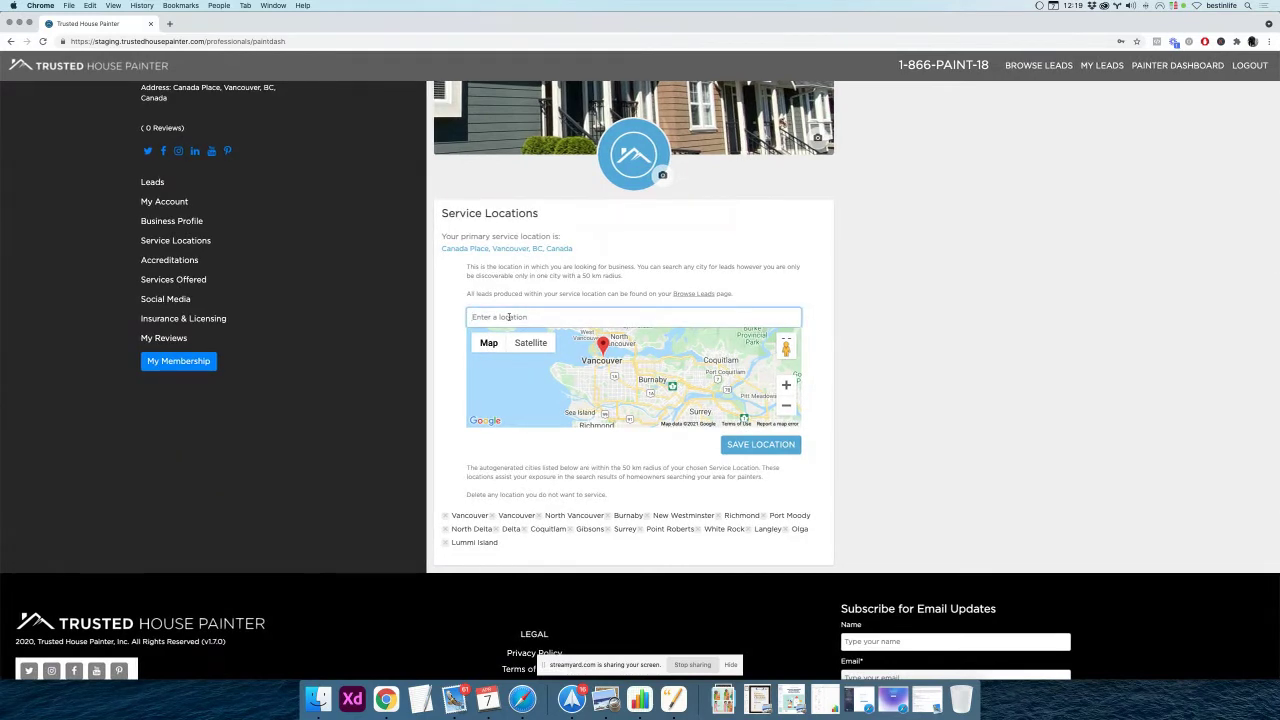
type("canada wiay")
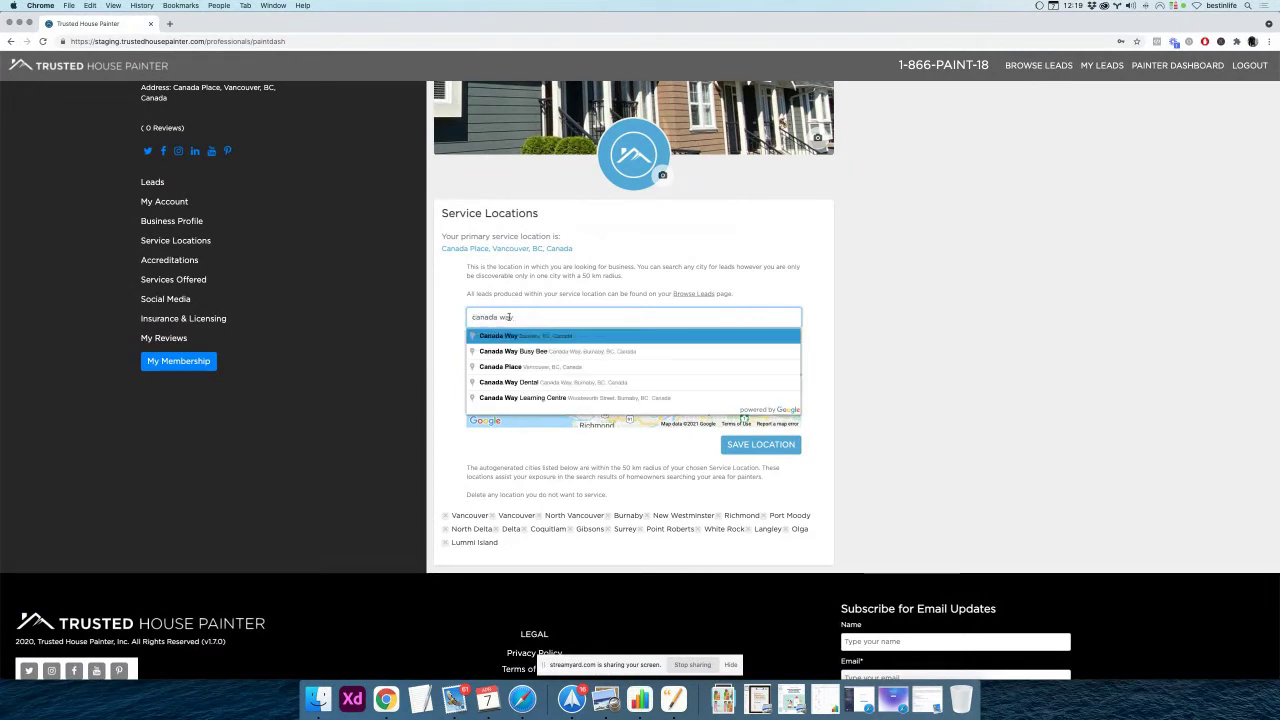
left_click(493, 354)
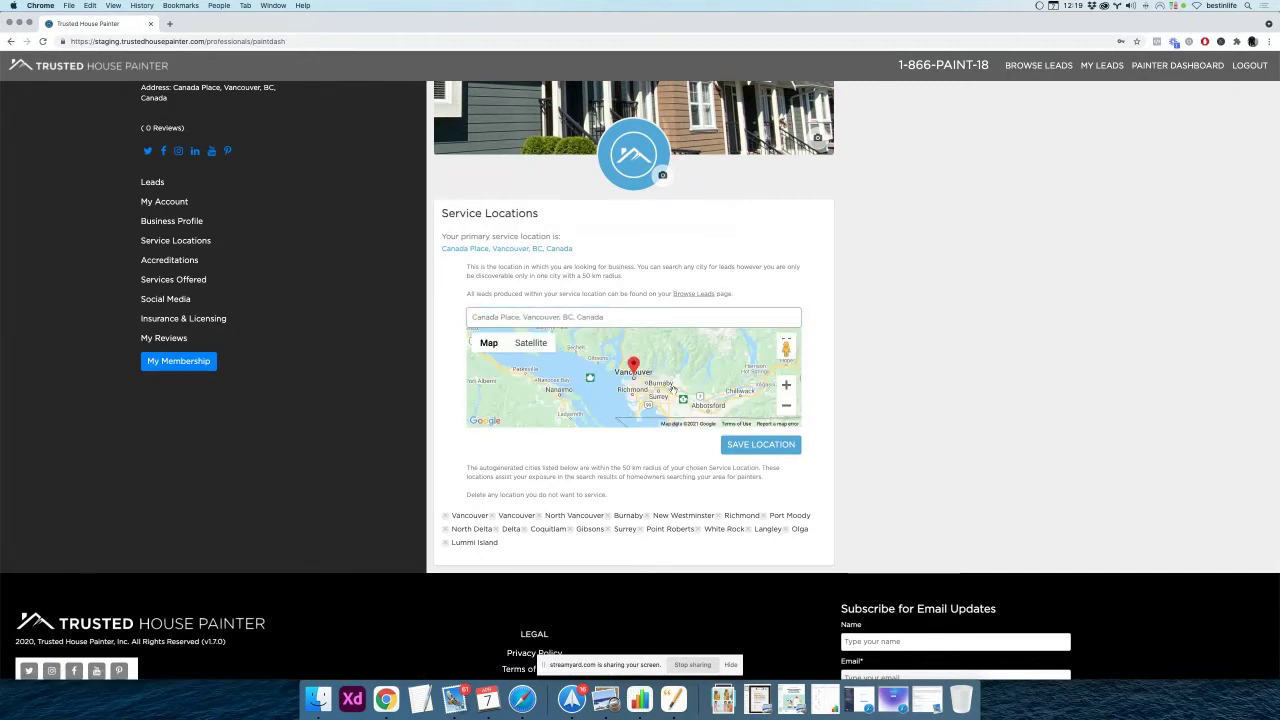
left_click(760, 447)
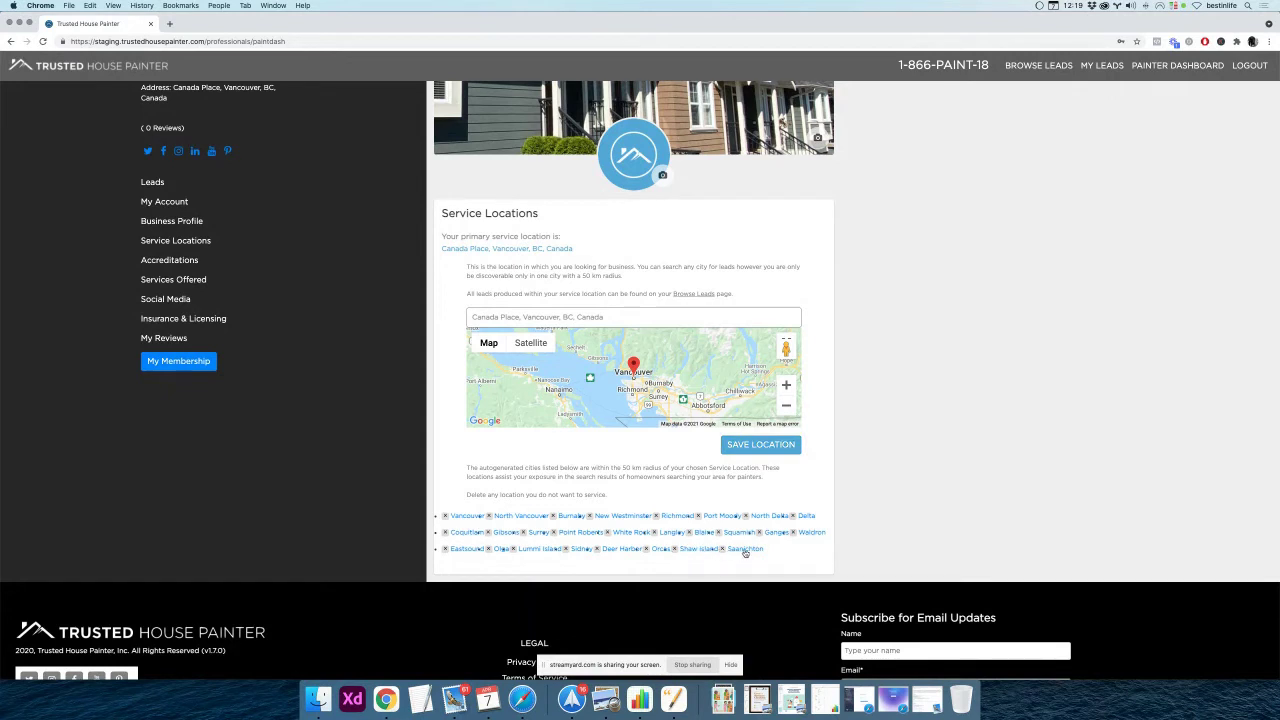
left_click(675, 549)
Save the Vancouver service location, review its nearby cities, and go to the public profile
left_click(758, 450)
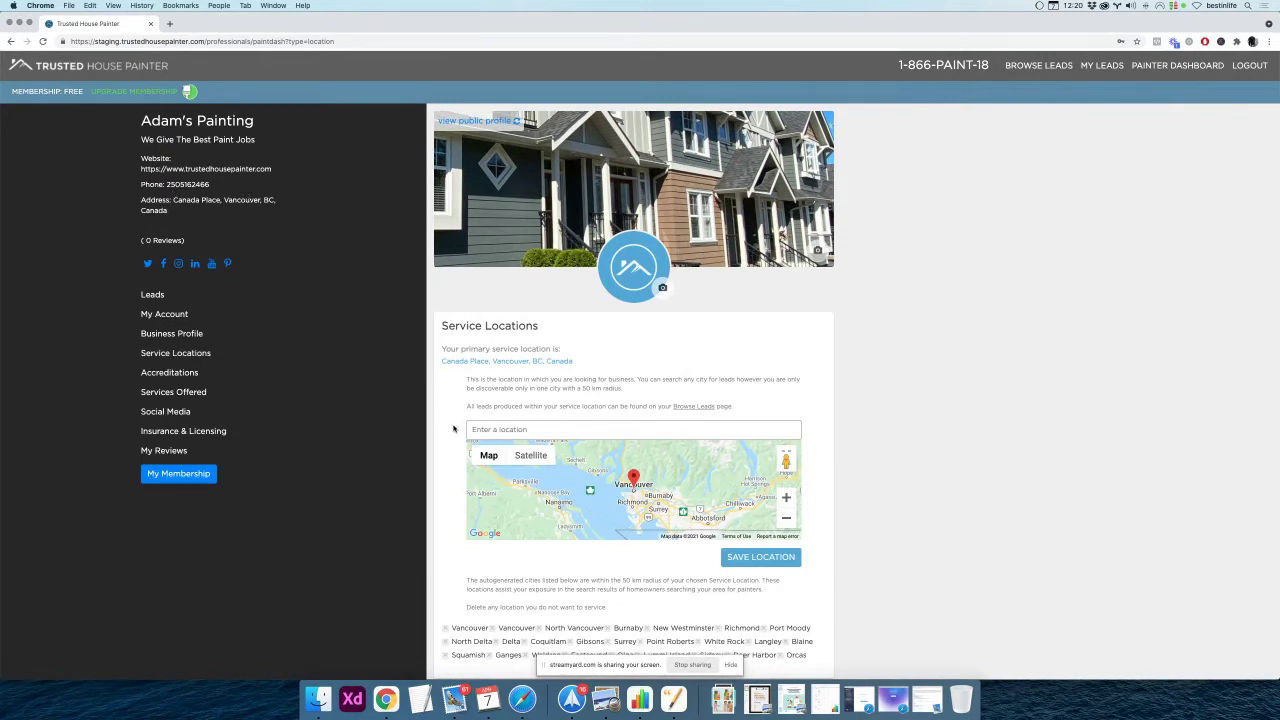
scroll(452, 426, "down", 1)
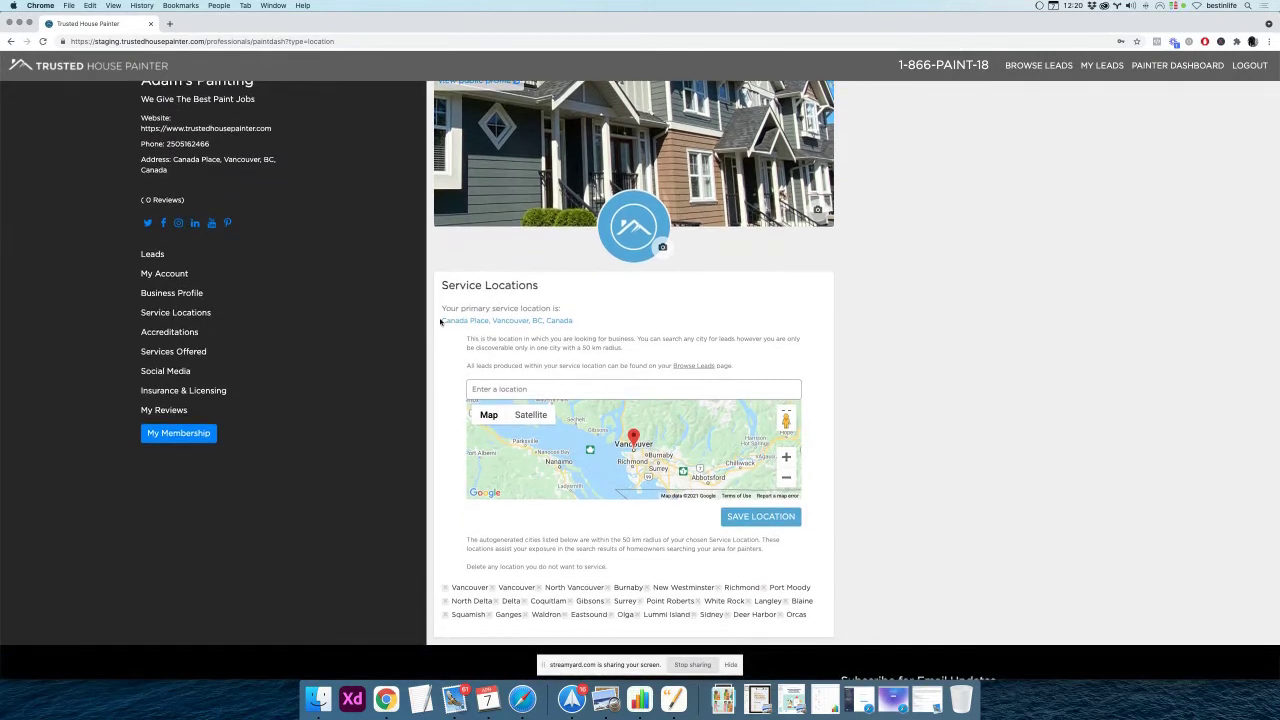
left_click_drag(440, 321, 620, 325)
scroll(579, 472, "down", 1)
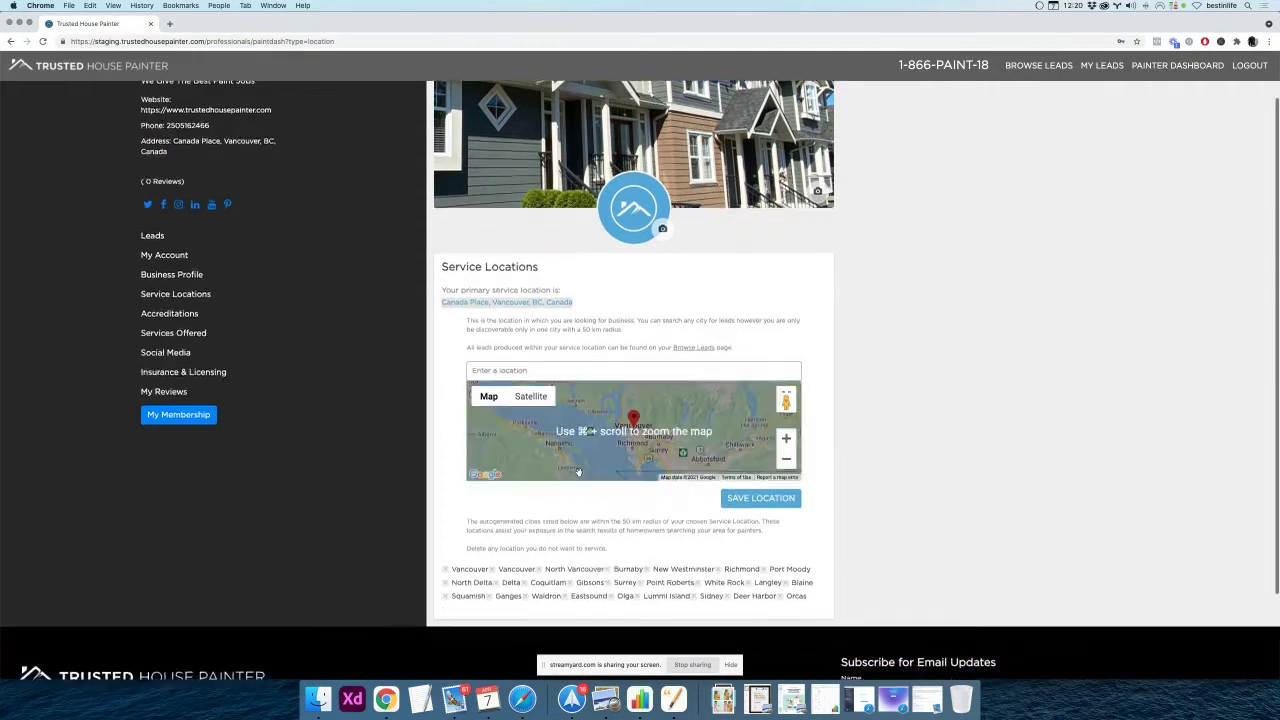
scroll(579, 472, "down", 1)
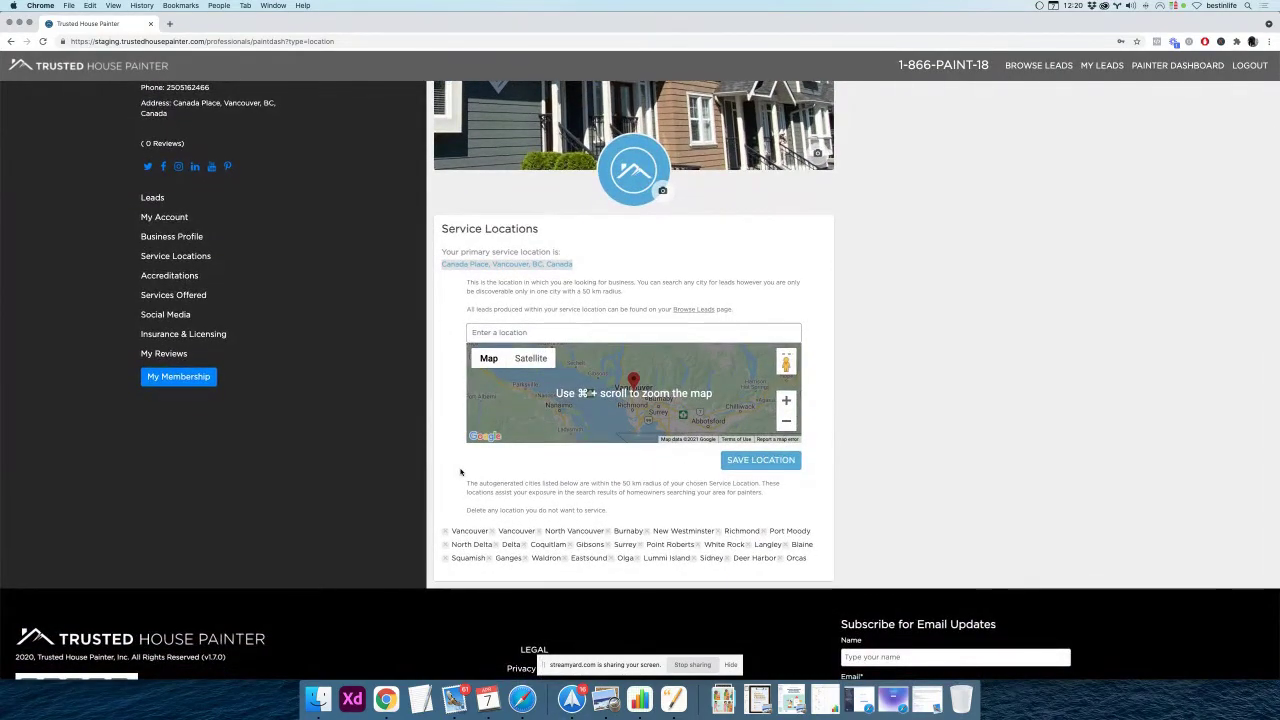
scroll(460, 472, "down", 1)
scroll(460, 472, "up", 2)
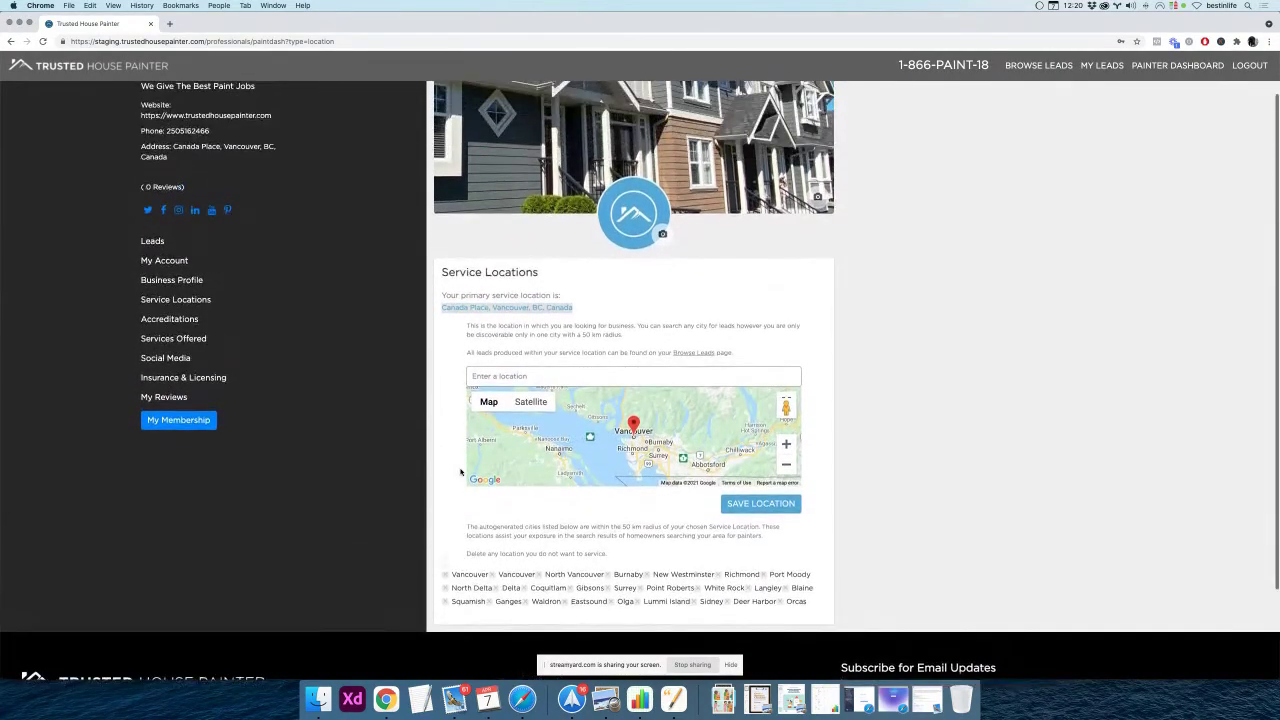
scroll(460, 472, "up", 2)
left_click(474, 120)
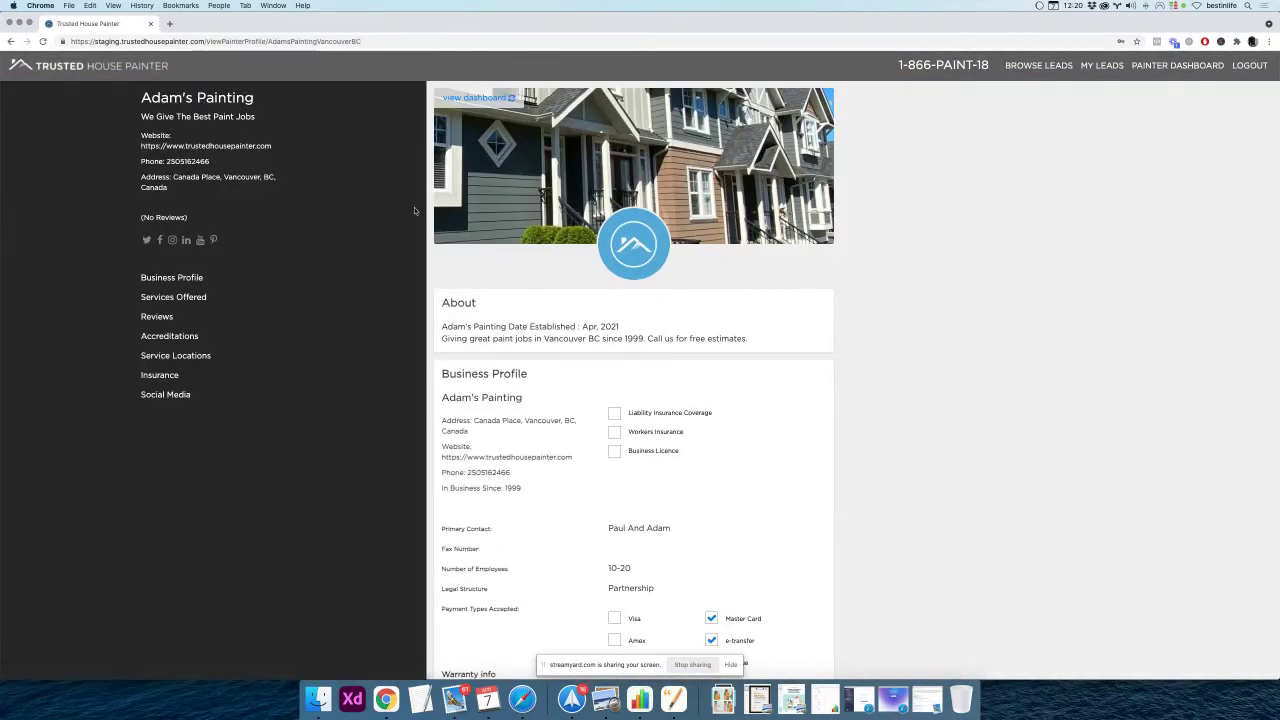
Scroll to the public profile's Service Locations and select the Vancouver-area city list to check it
scroll(432, 238, "down", 10)
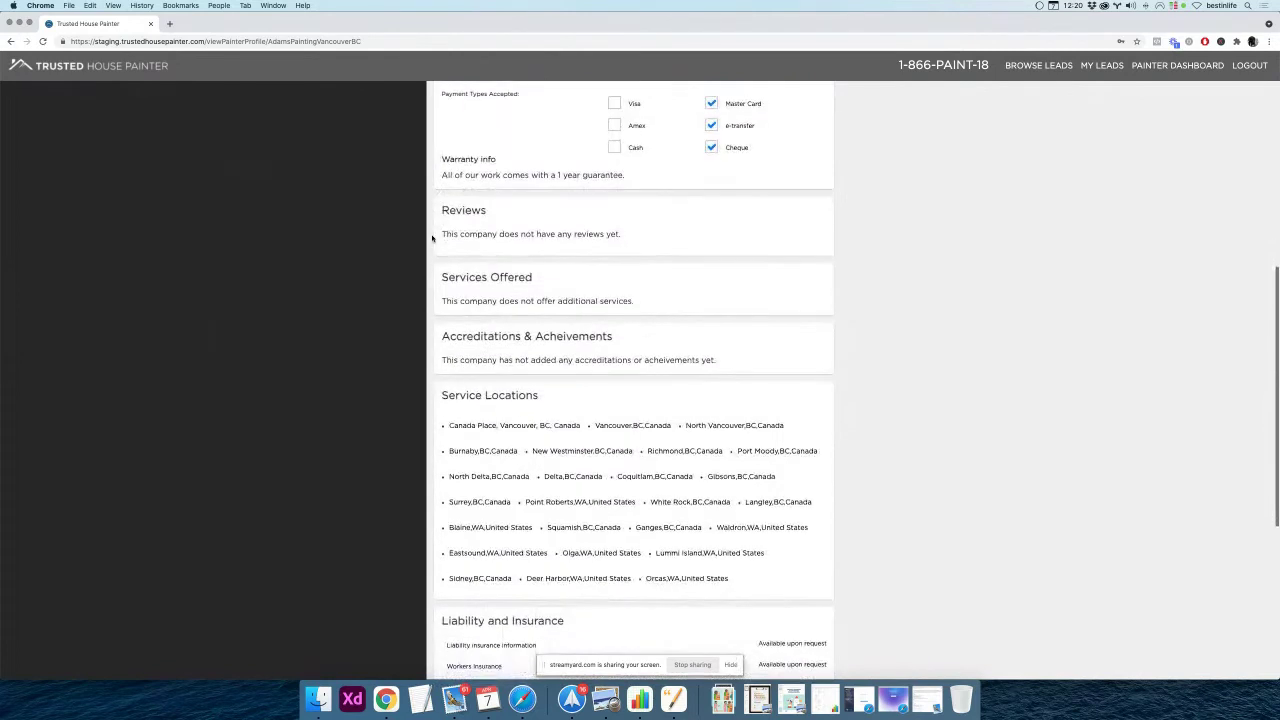
scroll(432, 238, "down", 2)
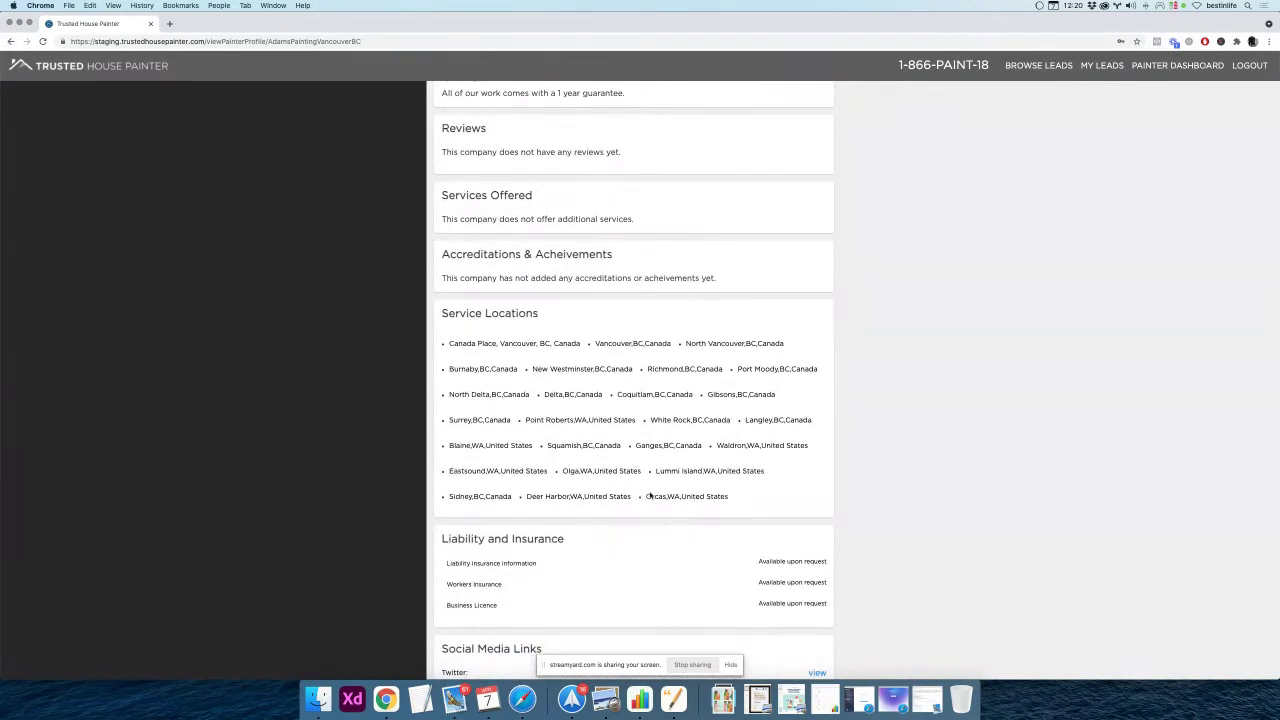
left_click_drag(730, 490, 446, 346)
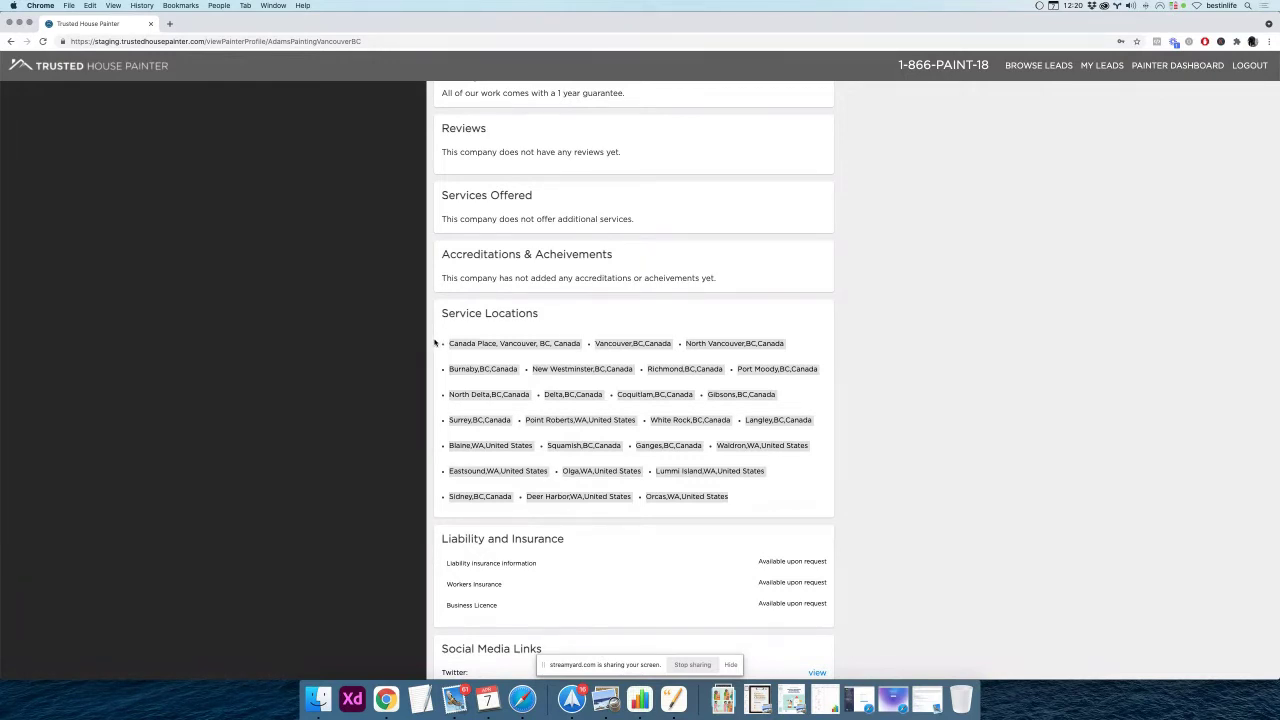
scroll(434, 343, "up", 4)
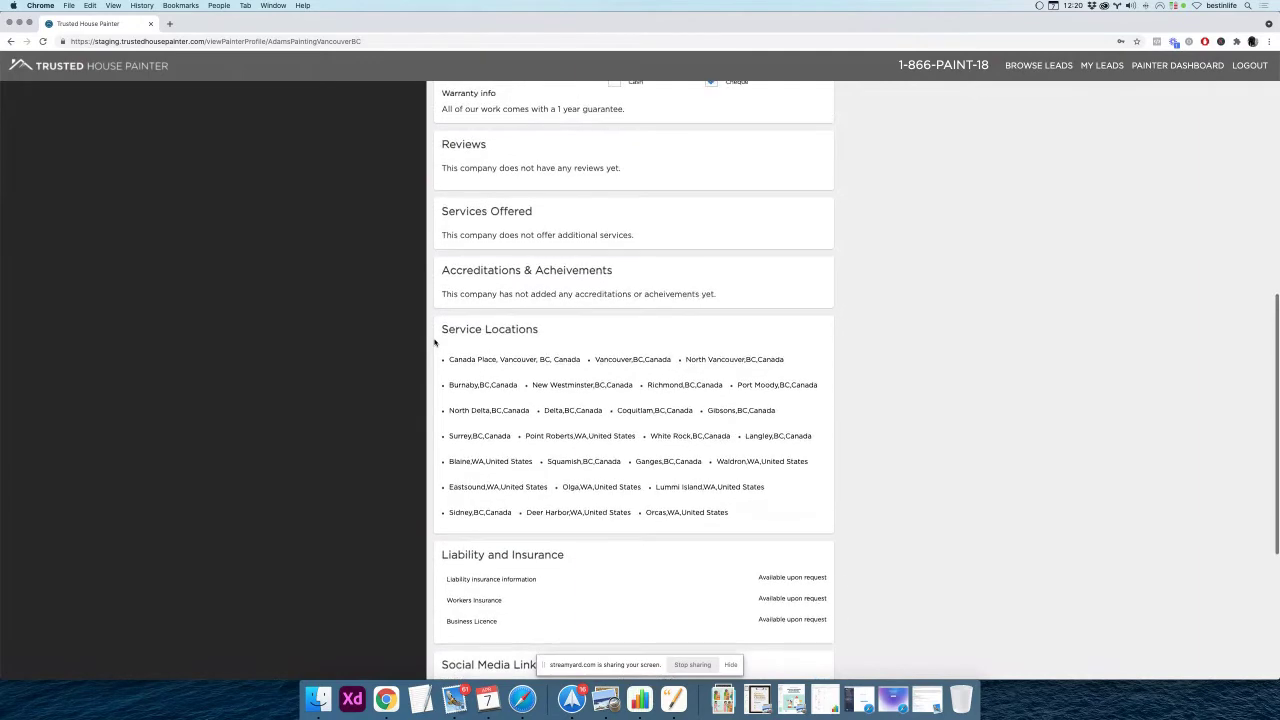
scroll(434, 343, "up", 5)
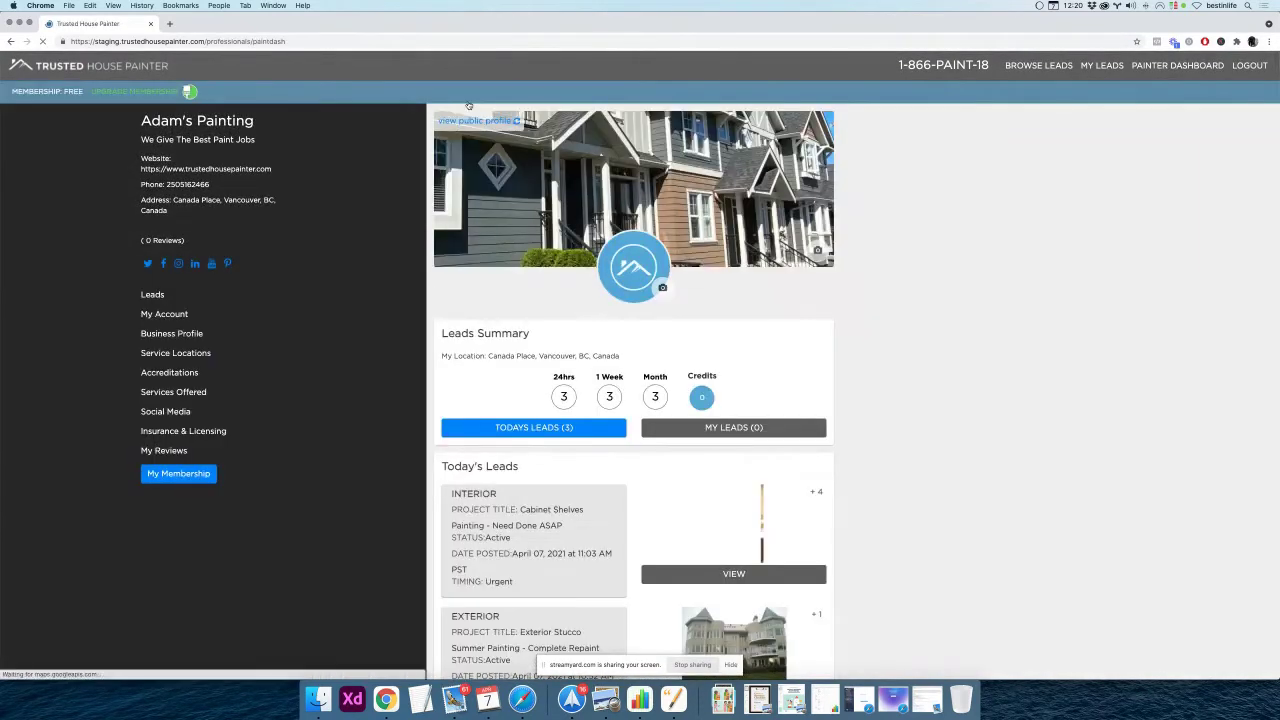
Open Service Locations and remove Squamish, Ganges, Eastsound, Olga and Lummi Island from the served cities
scroll(434, 415, "down", 2)
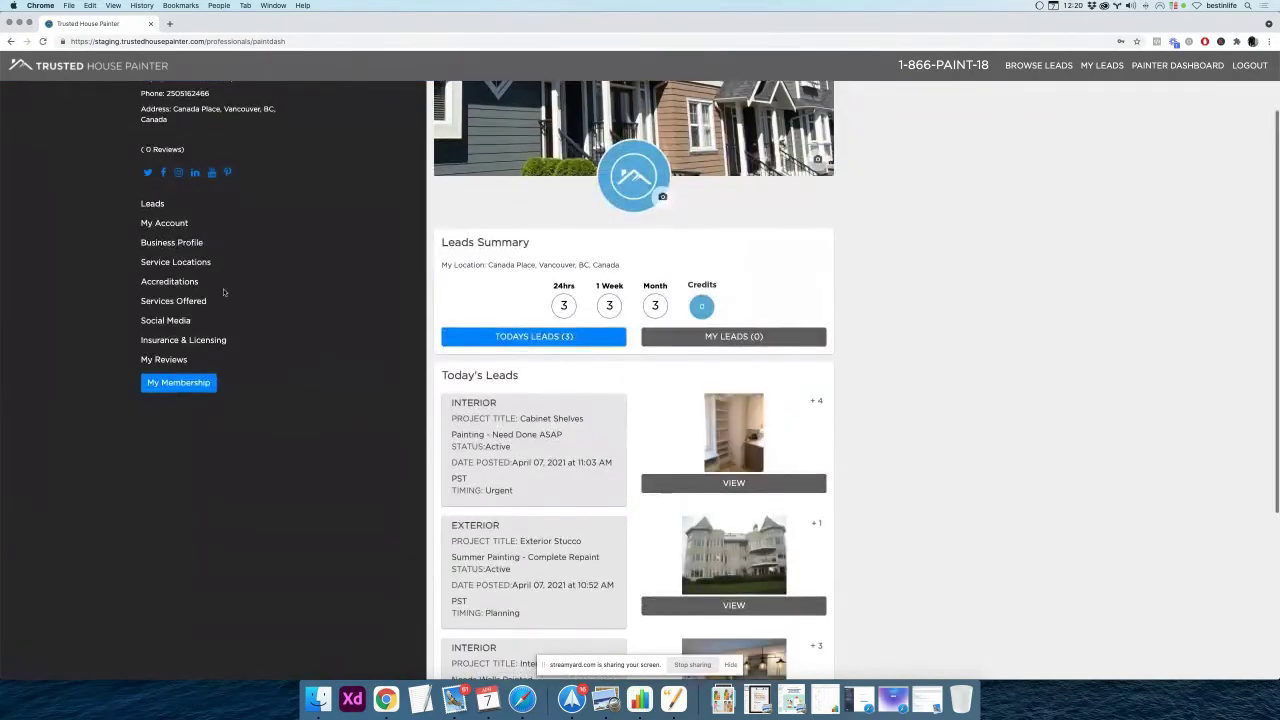
left_click(185, 263)
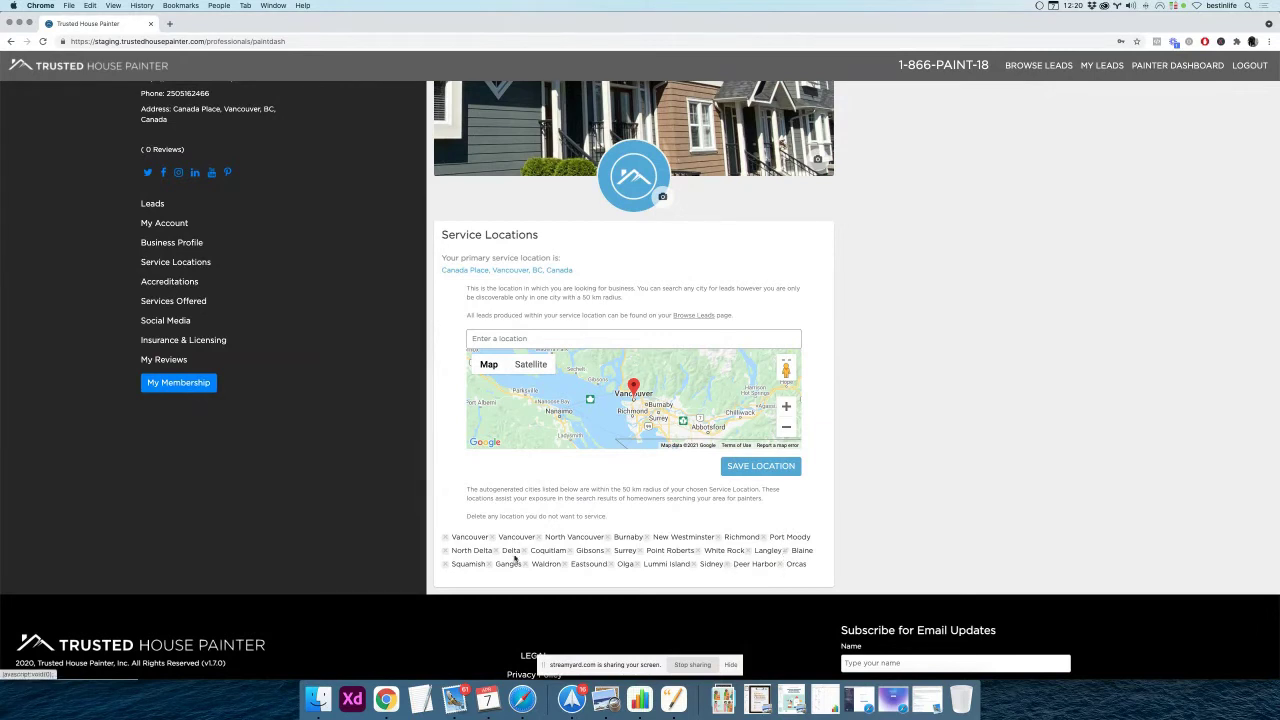
left_click(445, 567)
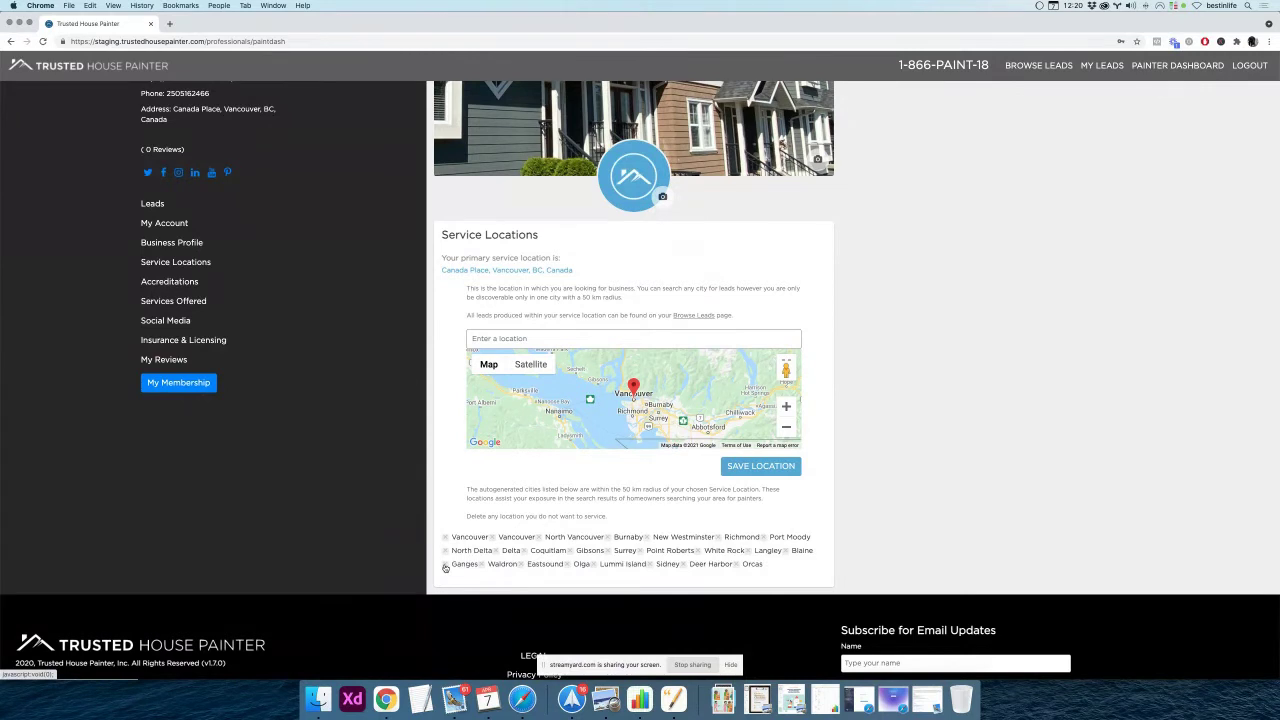
left_click(445, 567)
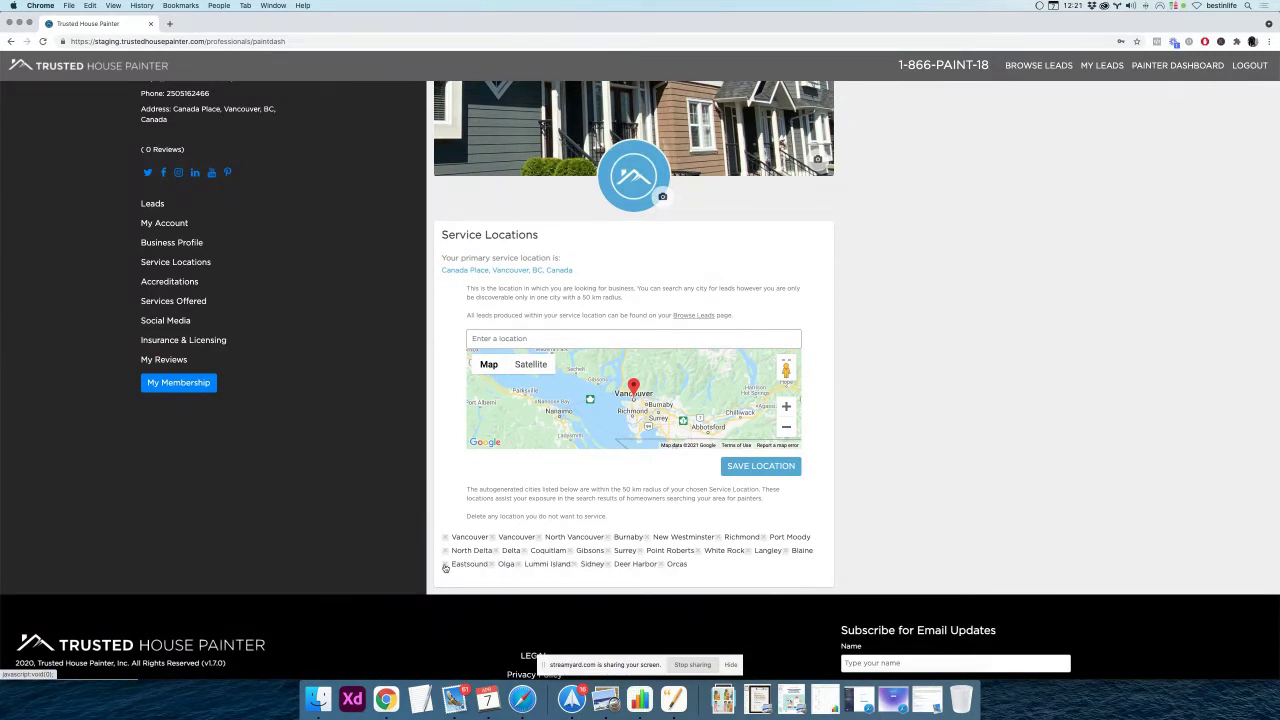
left_click(445, 564)
left_click(445, 565)
left_click(445, 566)
Remove Sidney, Deer Harbor, Orcas and Blaine, save, and dismiss the select-cities alert
left_click(445, 566)
left_click(445, 566)
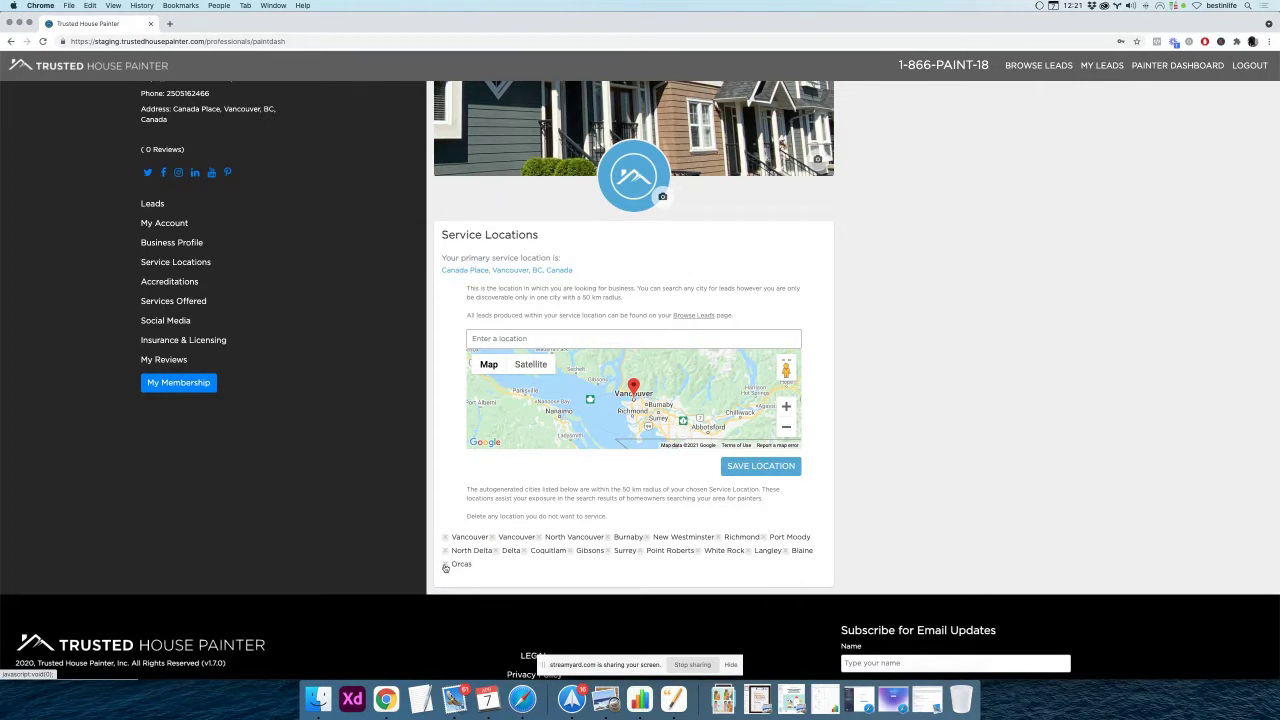
left_click(445, 566)
left_click(785, 551)
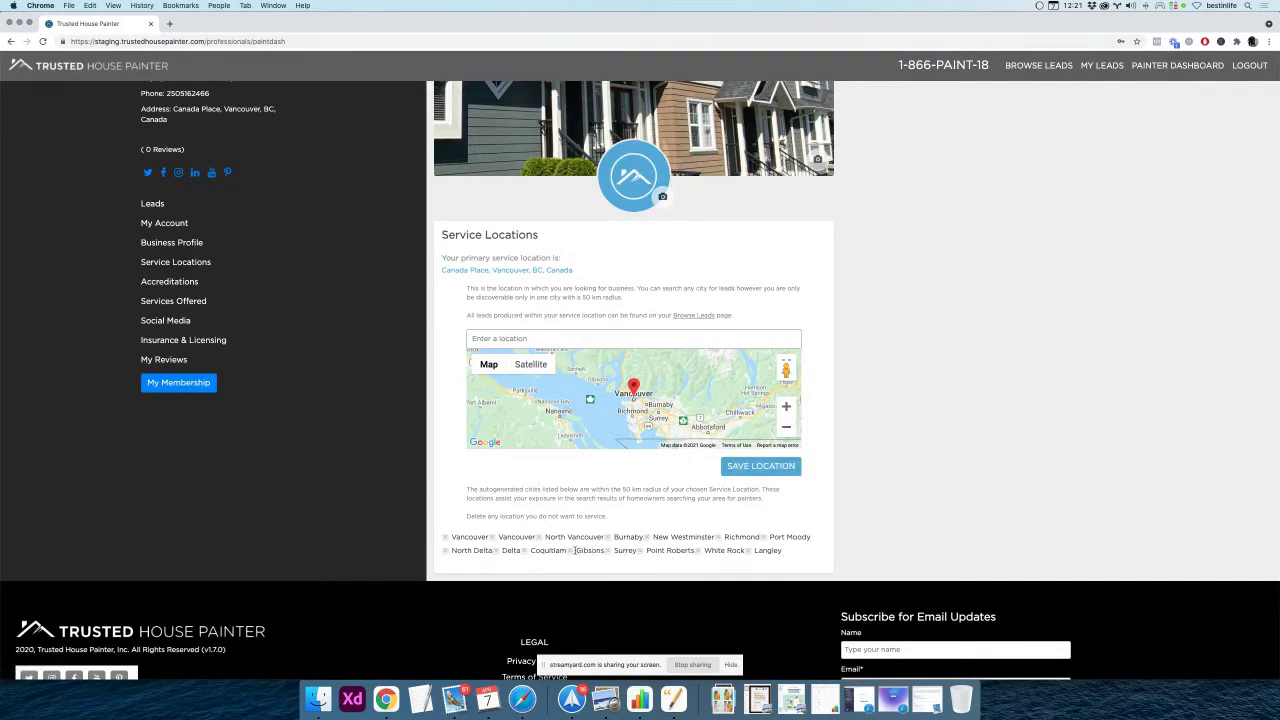
left_click(750, 472)
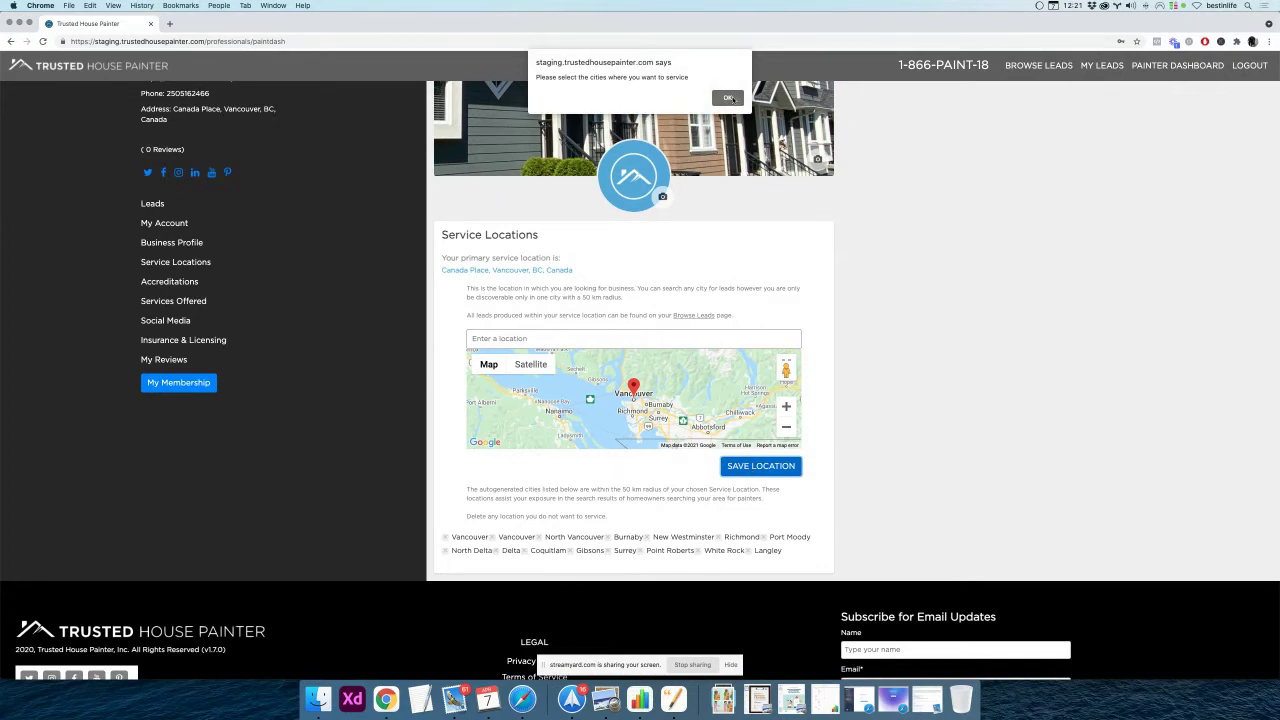
left_click(729, 98)
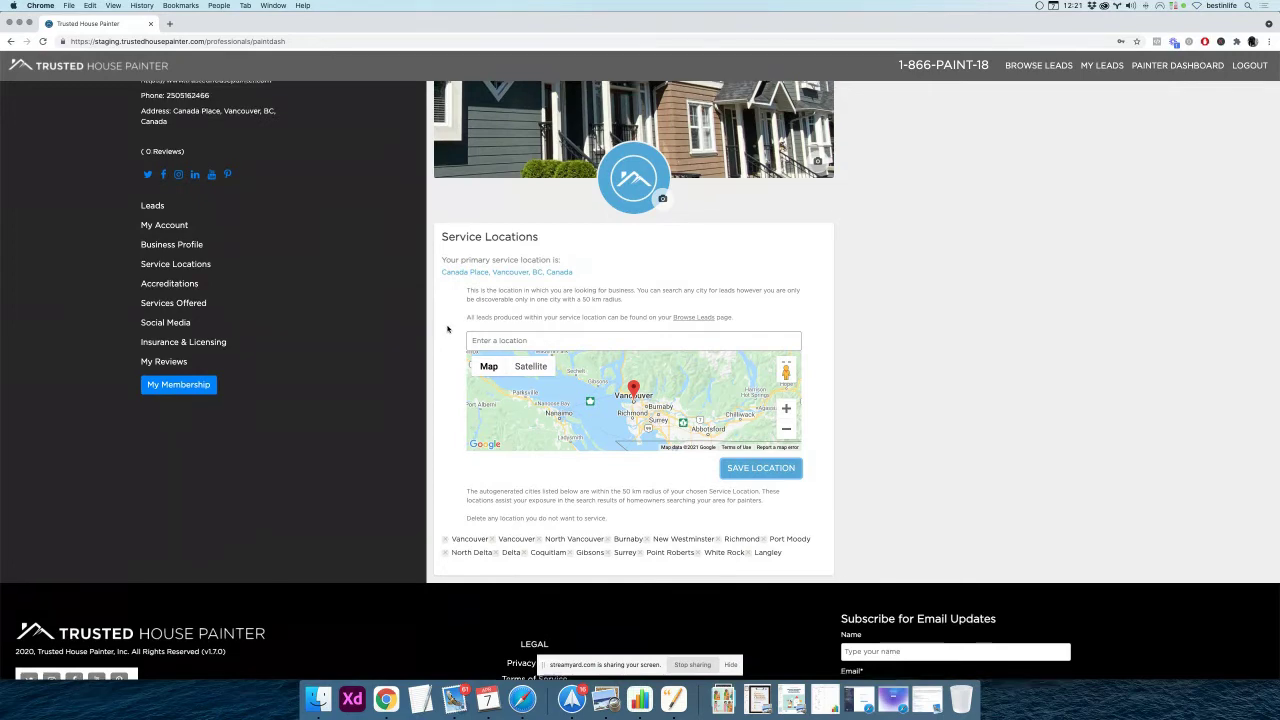
scroll(447, 329, "up", 2)
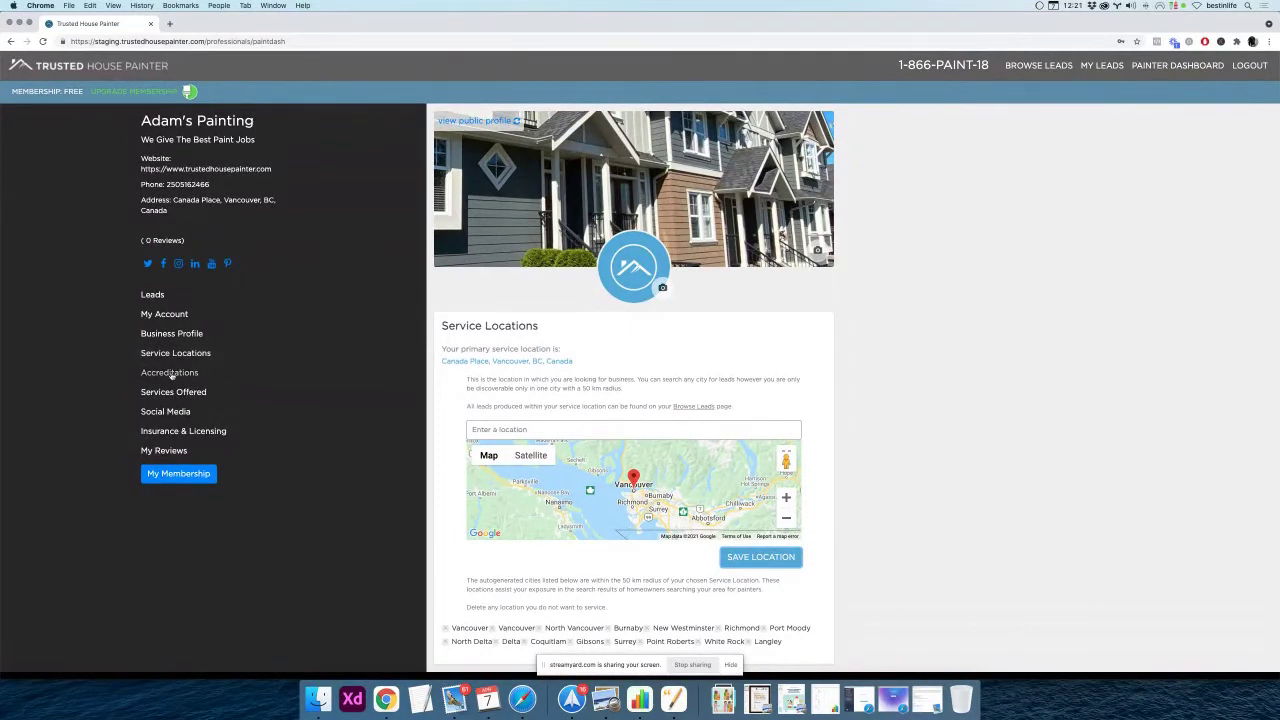
Open the Accreditations page, showing its empty accreditation title field
left_click(171, 373)
scroll(414, 360, "down", 1)
scroll(419, 364, "up", 1)
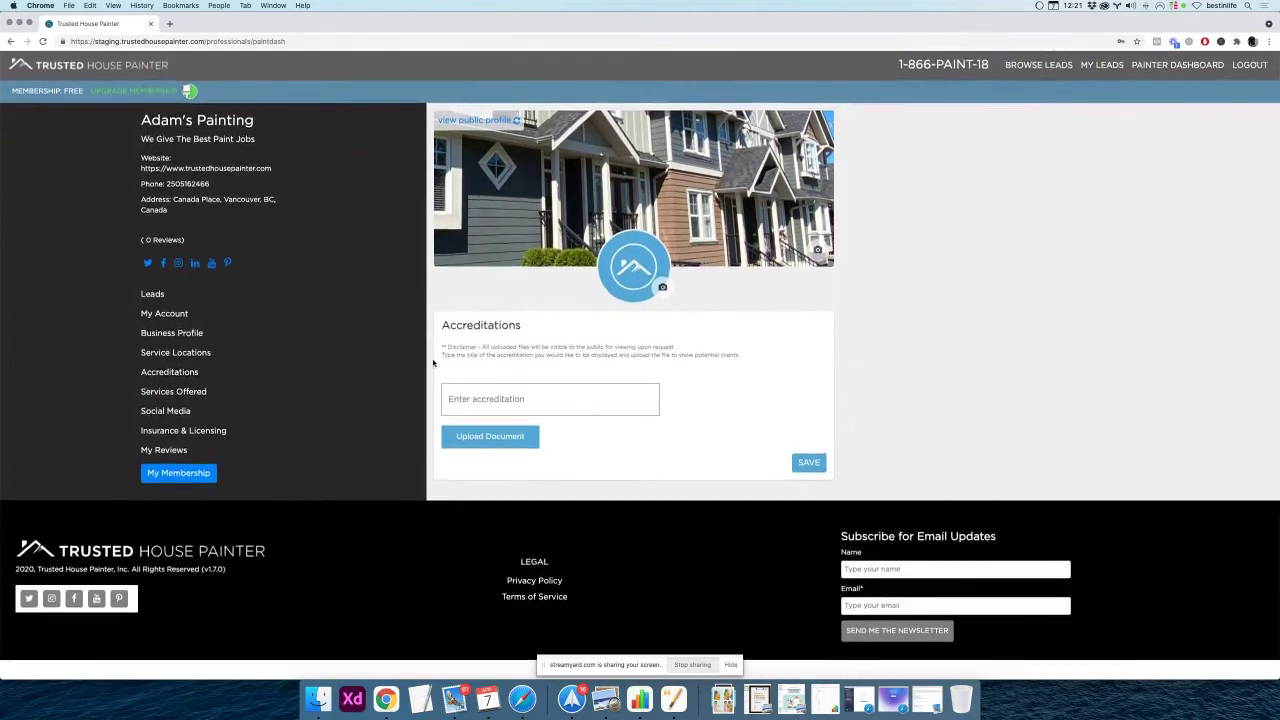
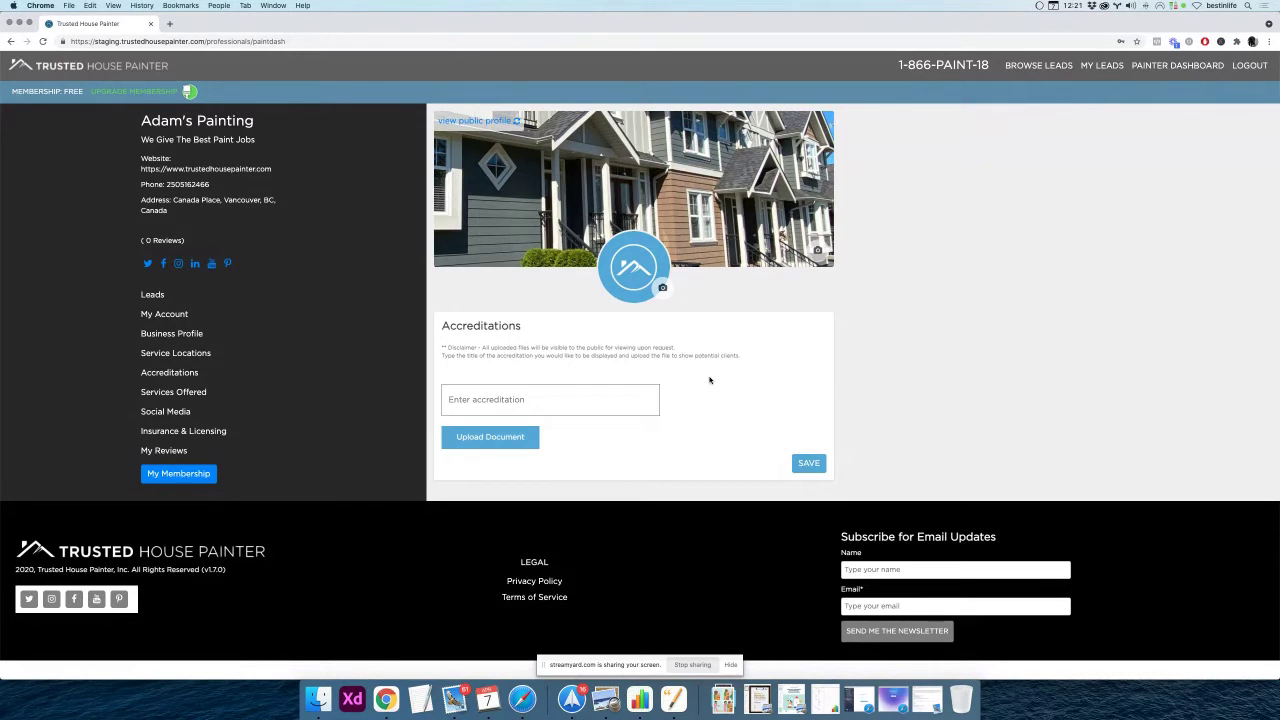
Enter 'Red Seal Accreditation' as the new accreditation title, correcting the typos along the way
left_click(506, 398)
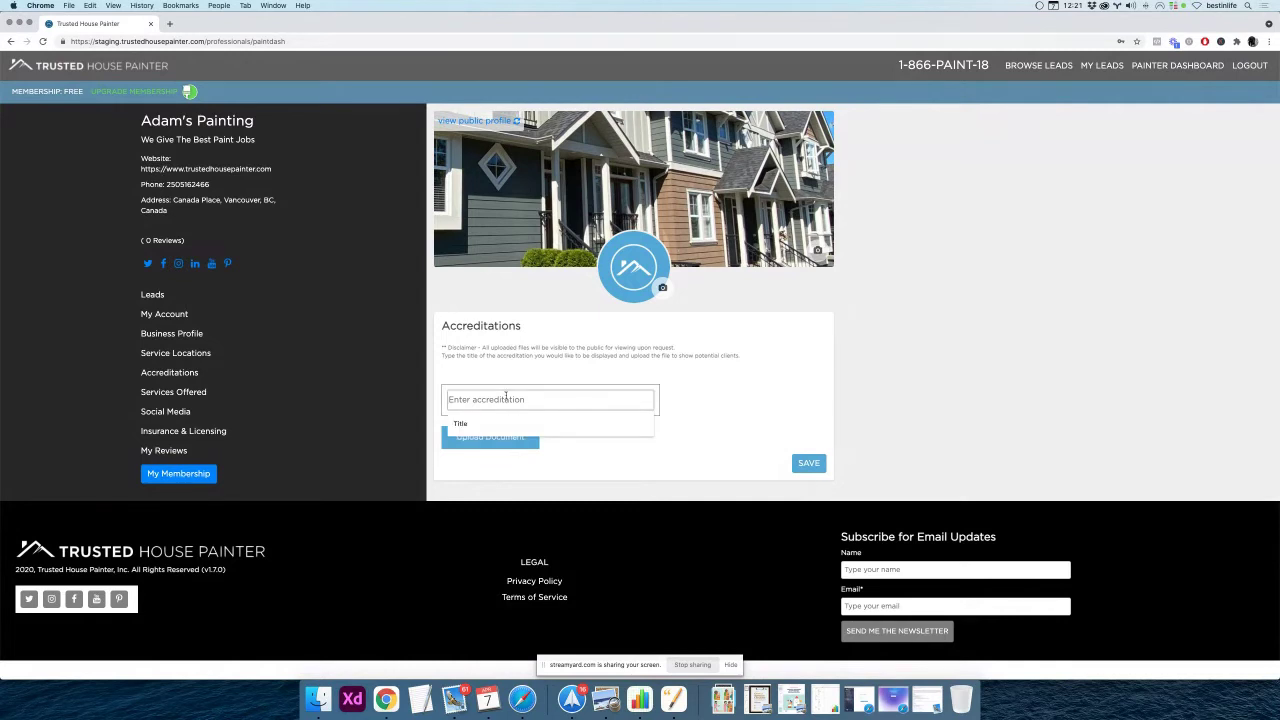
type("R")
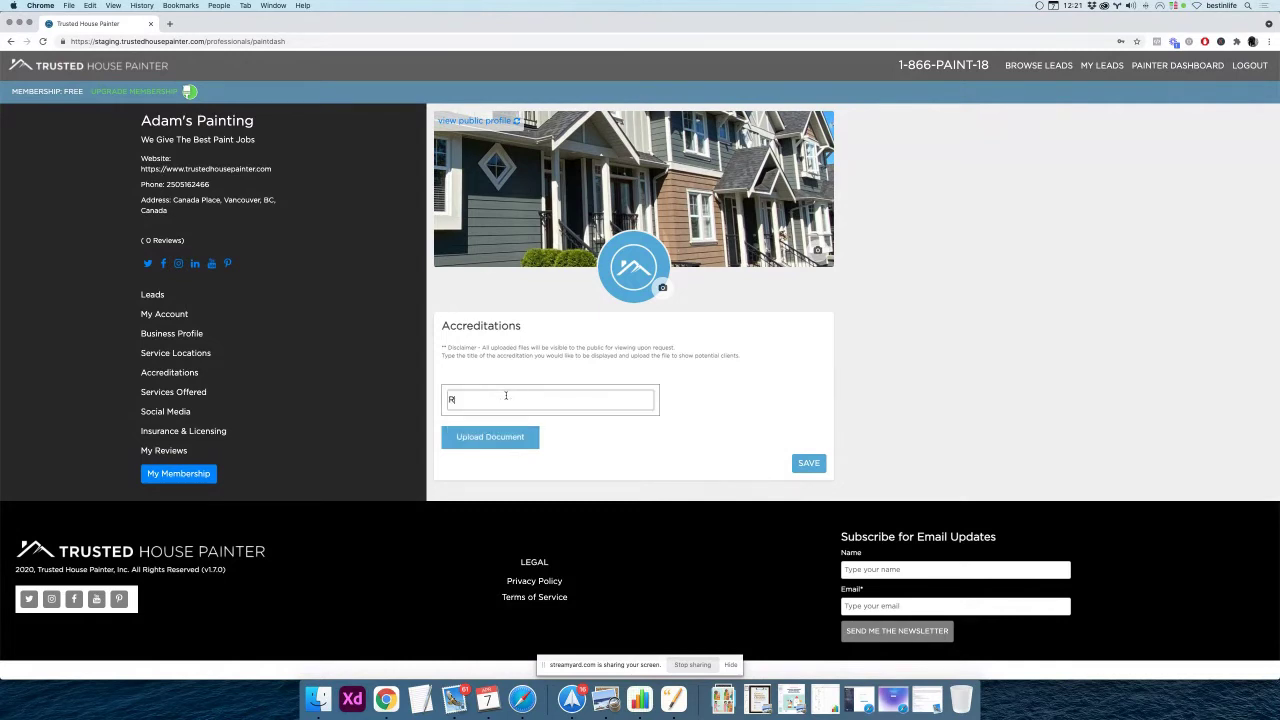
type("ed Seal Accreditatio")
left_click_drag(439, 347, 746, 363)
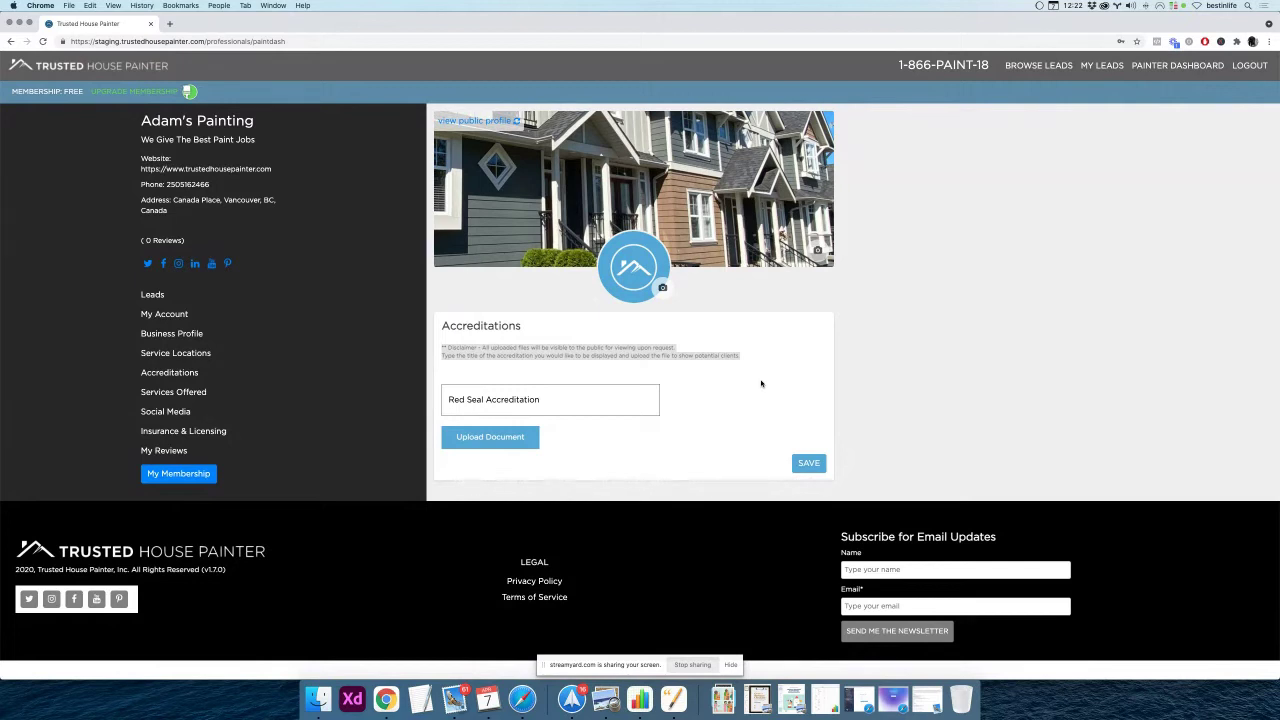
left_click(583, 396)
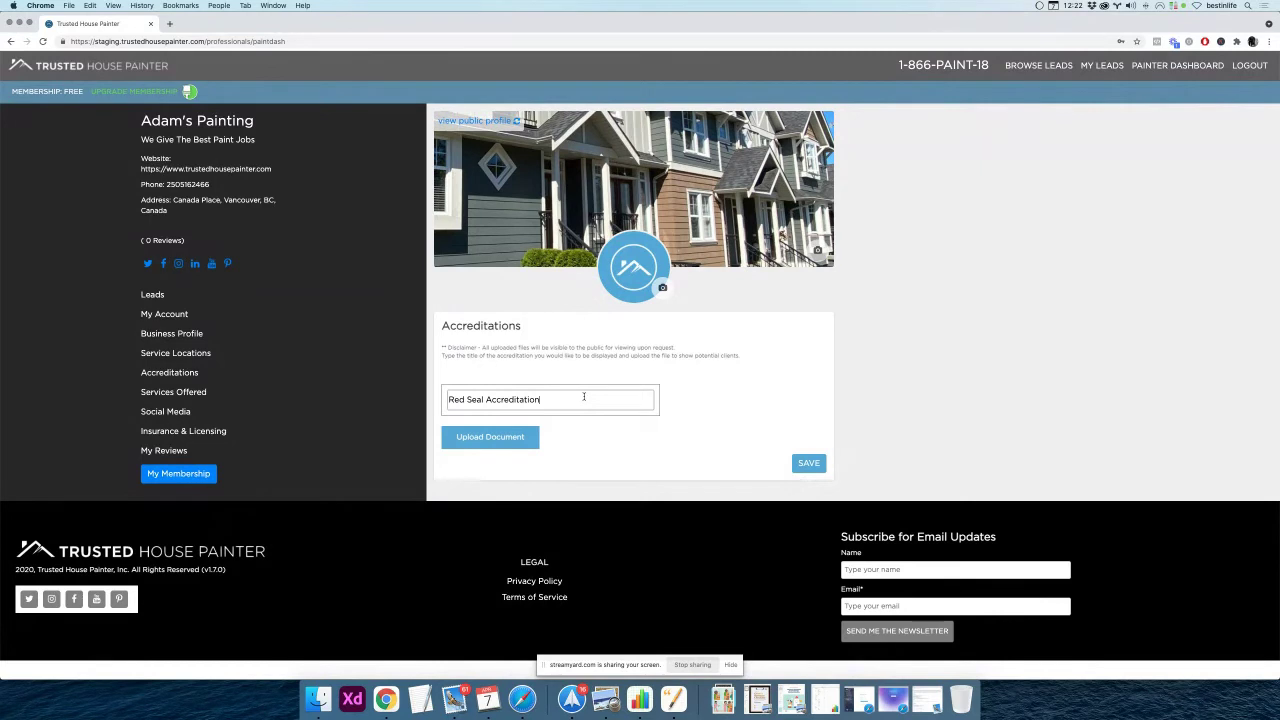
left_click(583, 432)
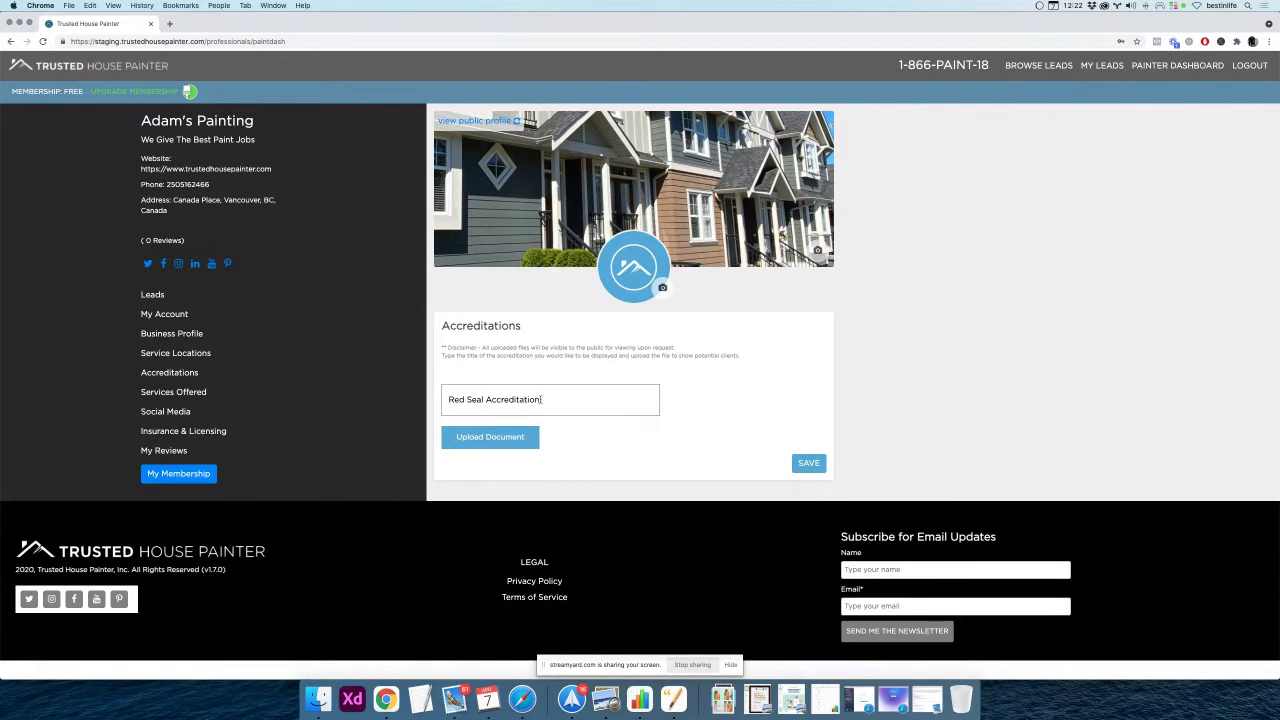
left_click(546, 402)
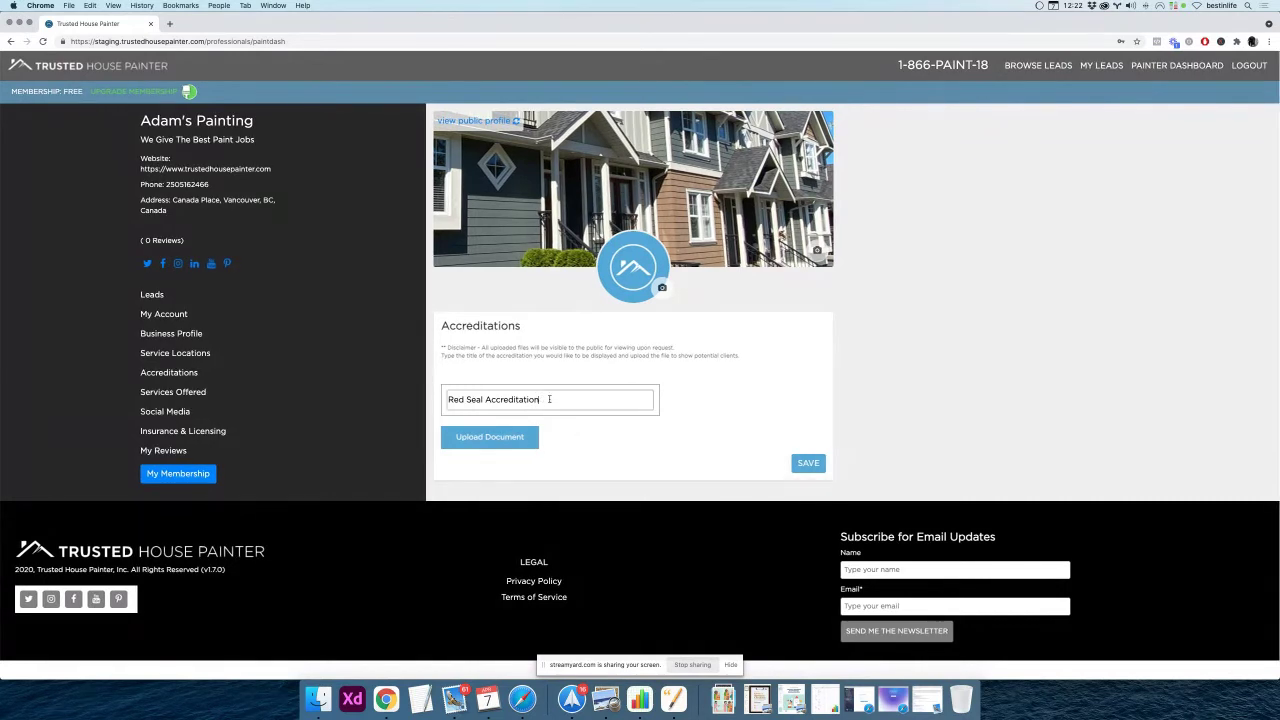
left_click(557, 443)
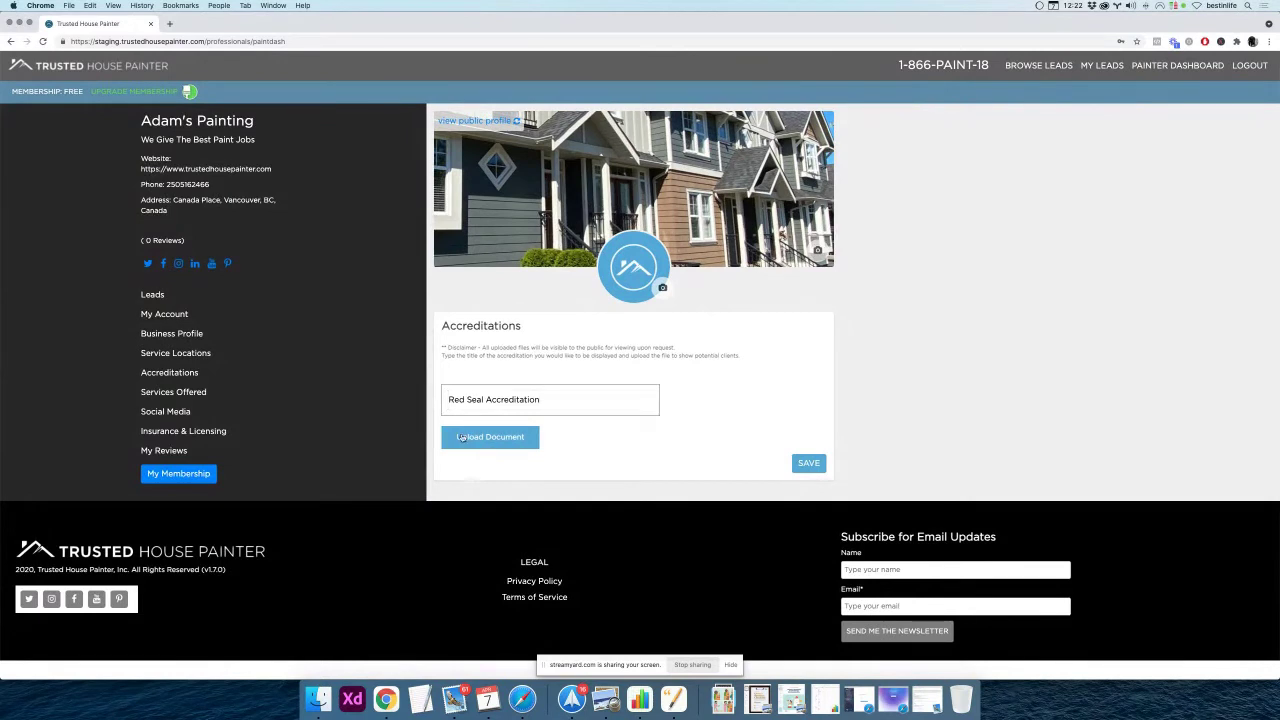
Attach Accreditation #1 - Award.pdf to the Red Seal Accreditation entry and preview it
left_click(555, 396)
left_click(495, 439)
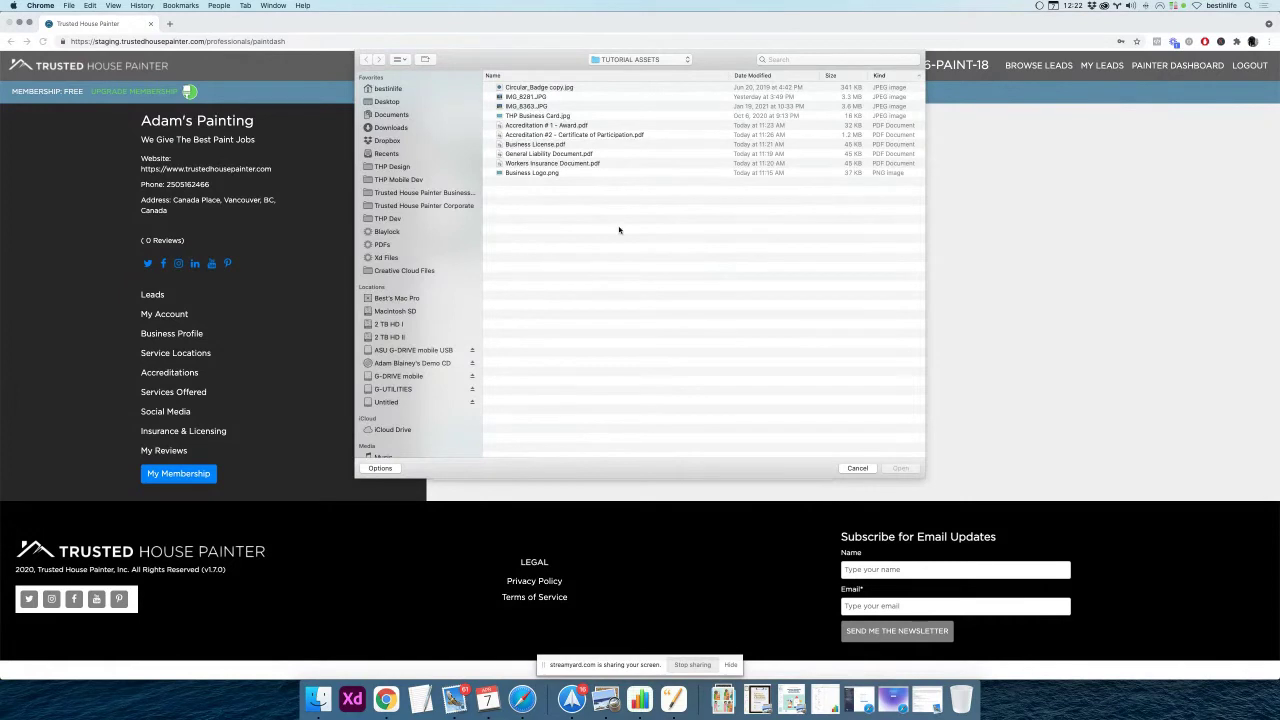
left_click(545, 145)
key("Up")
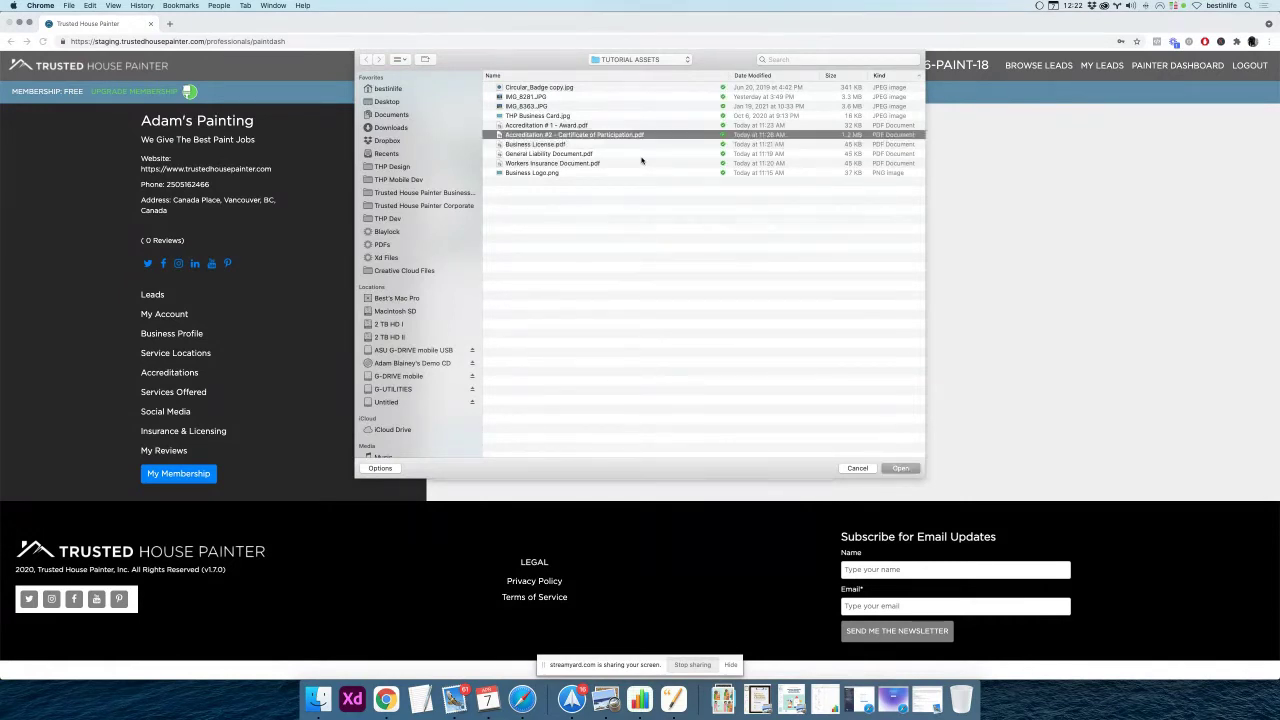
key("Up")
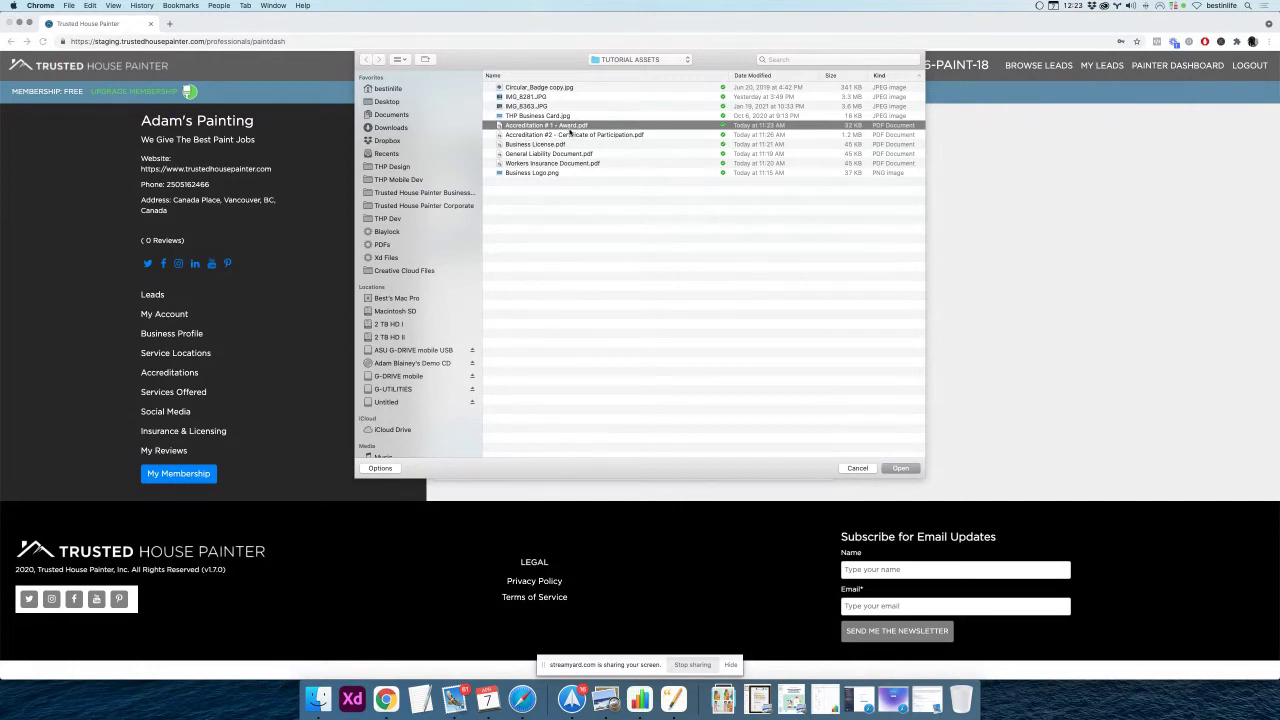
left_click(901, 469)
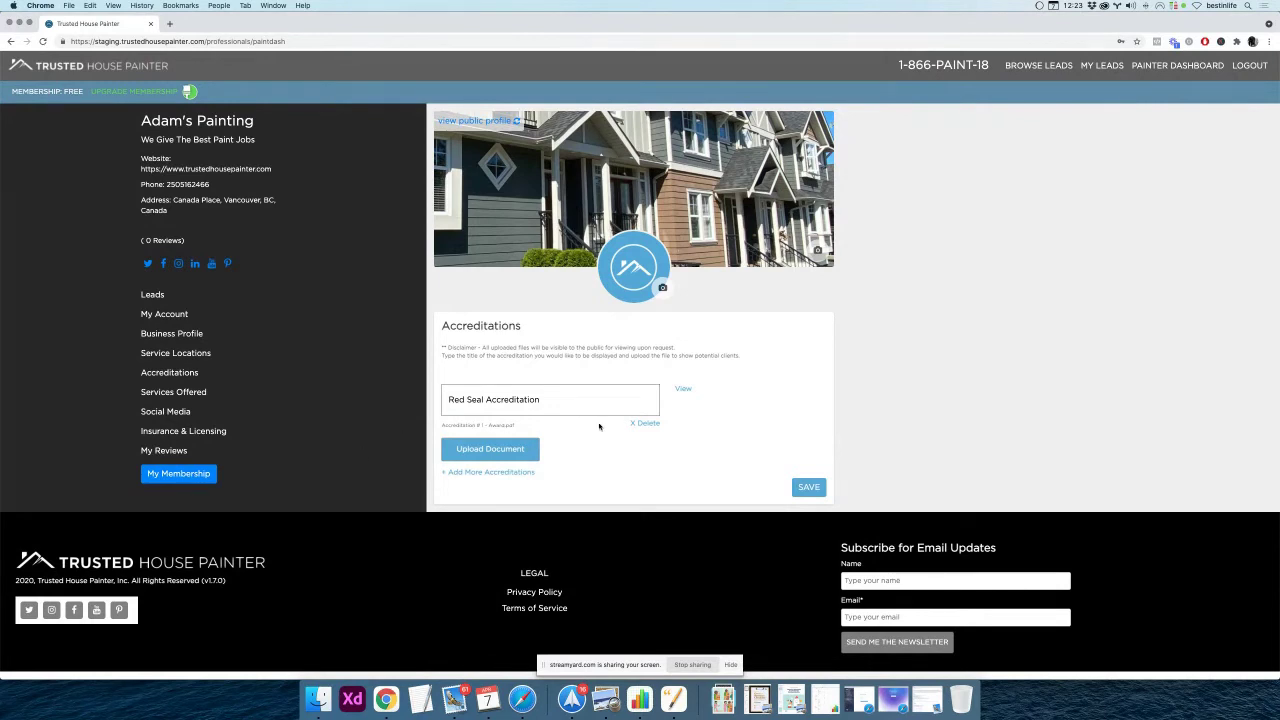
left_click(684, 389)
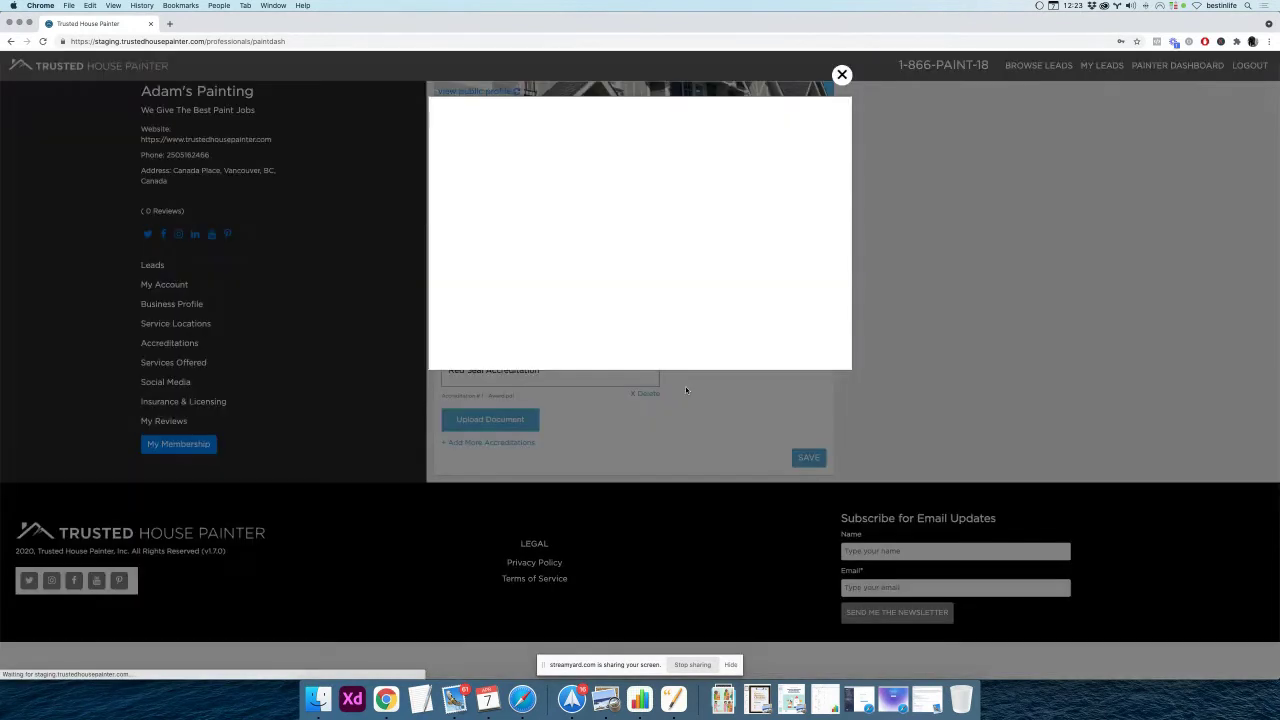
Save Red Seal Accreditation, recheck its page-not-found document, then delete the entry
left_click(842, 75)
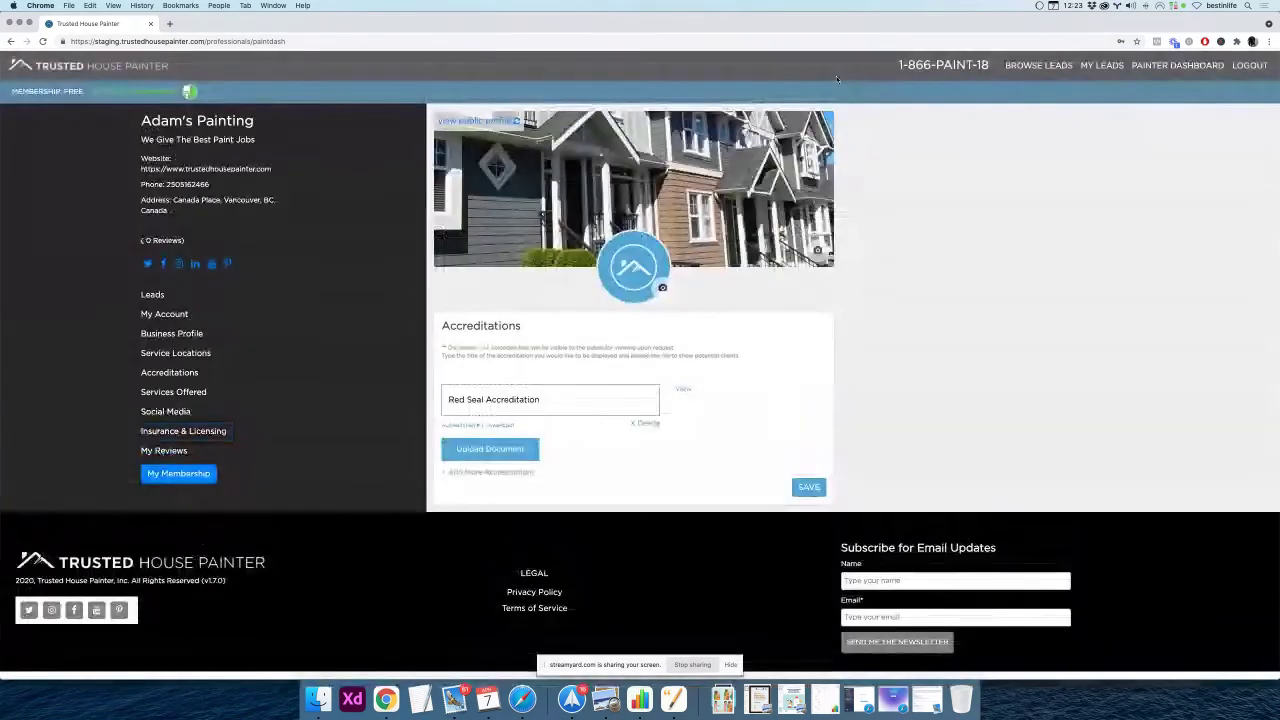
left_click(806, 488)
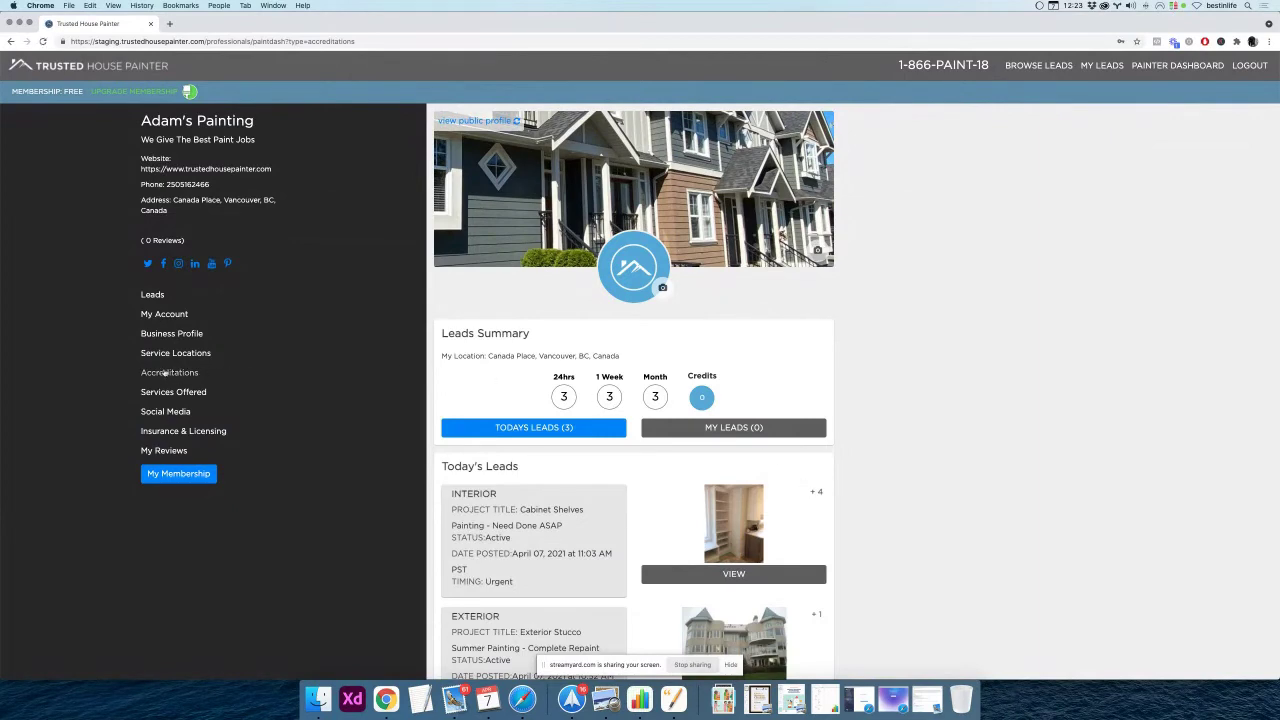
left_click(166, 372)
left_click(681, 390)
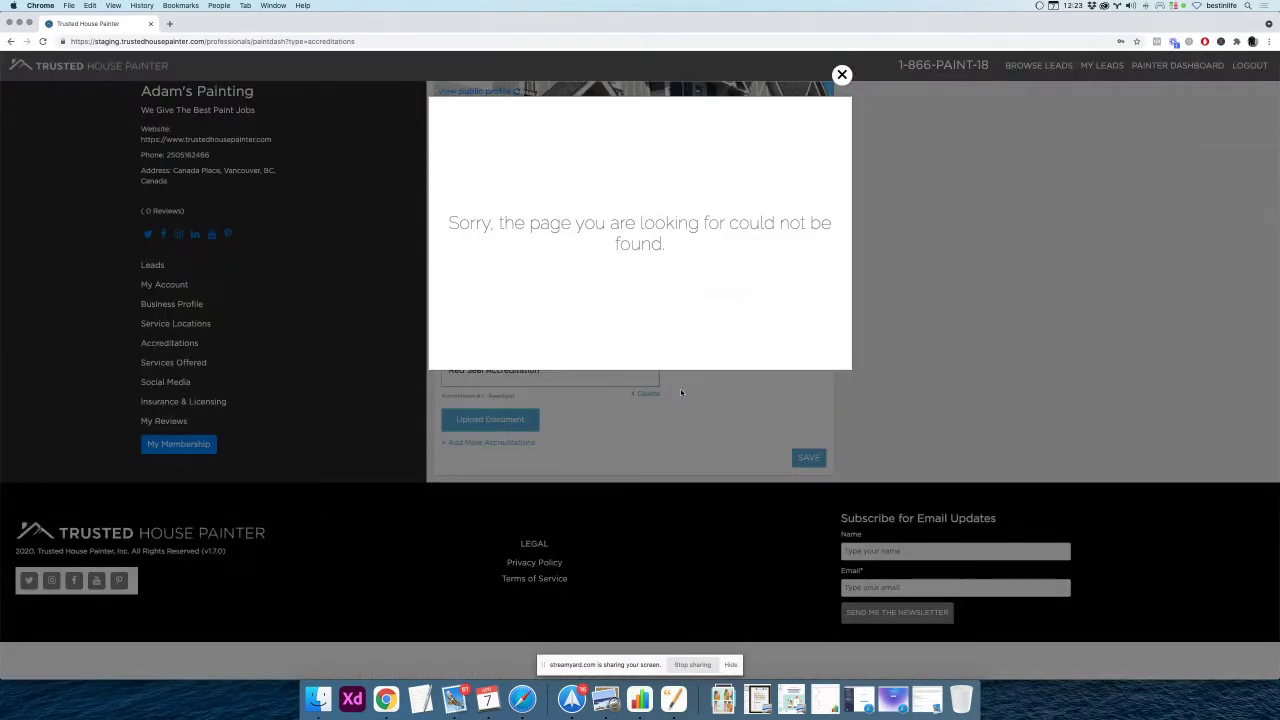
left_click(842, 74)
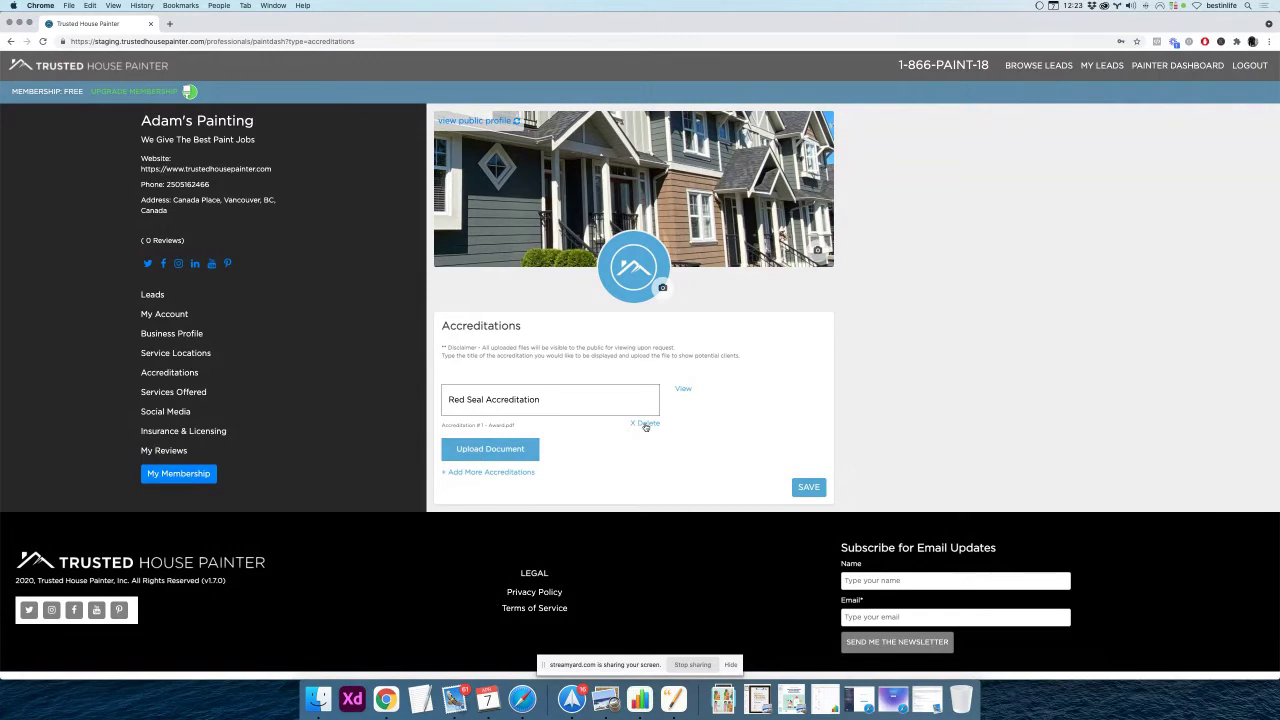
left_click(645, 425)
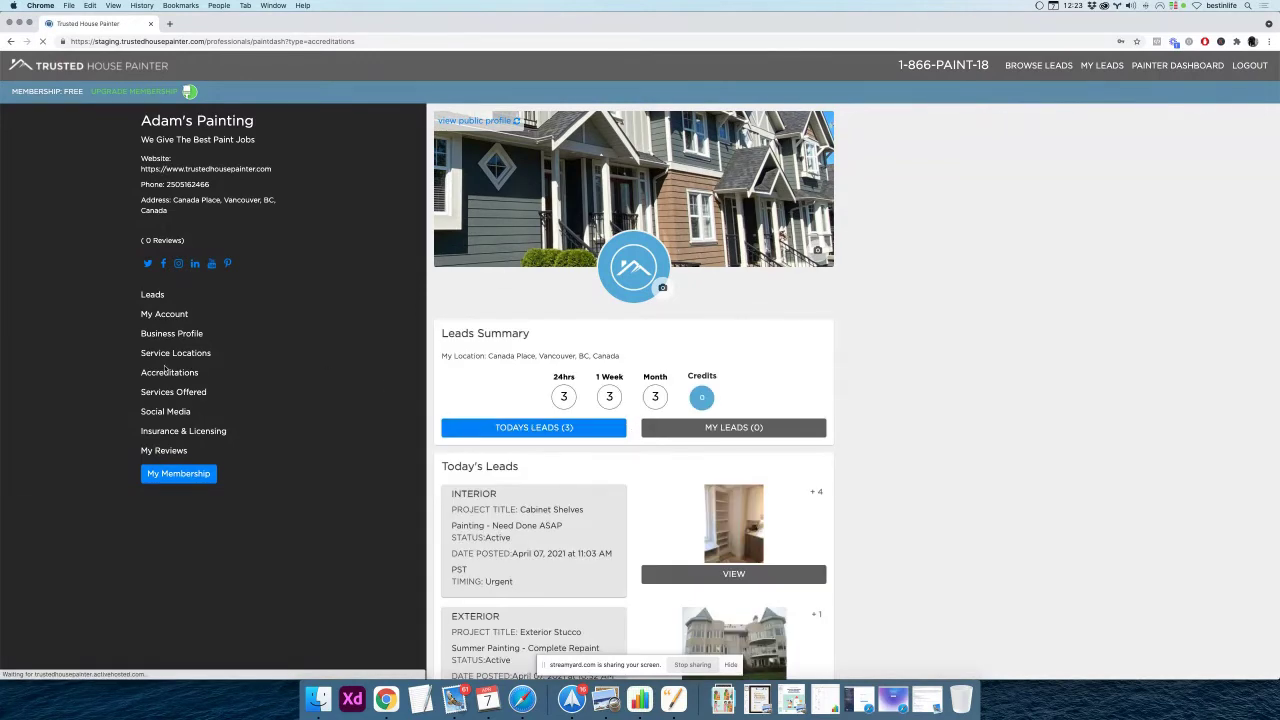
left_click(165, 373)
Save a Red Seal accreditation with Accreditation #2 - Certificate of Participation.pdf attached
left_click(500, 401)
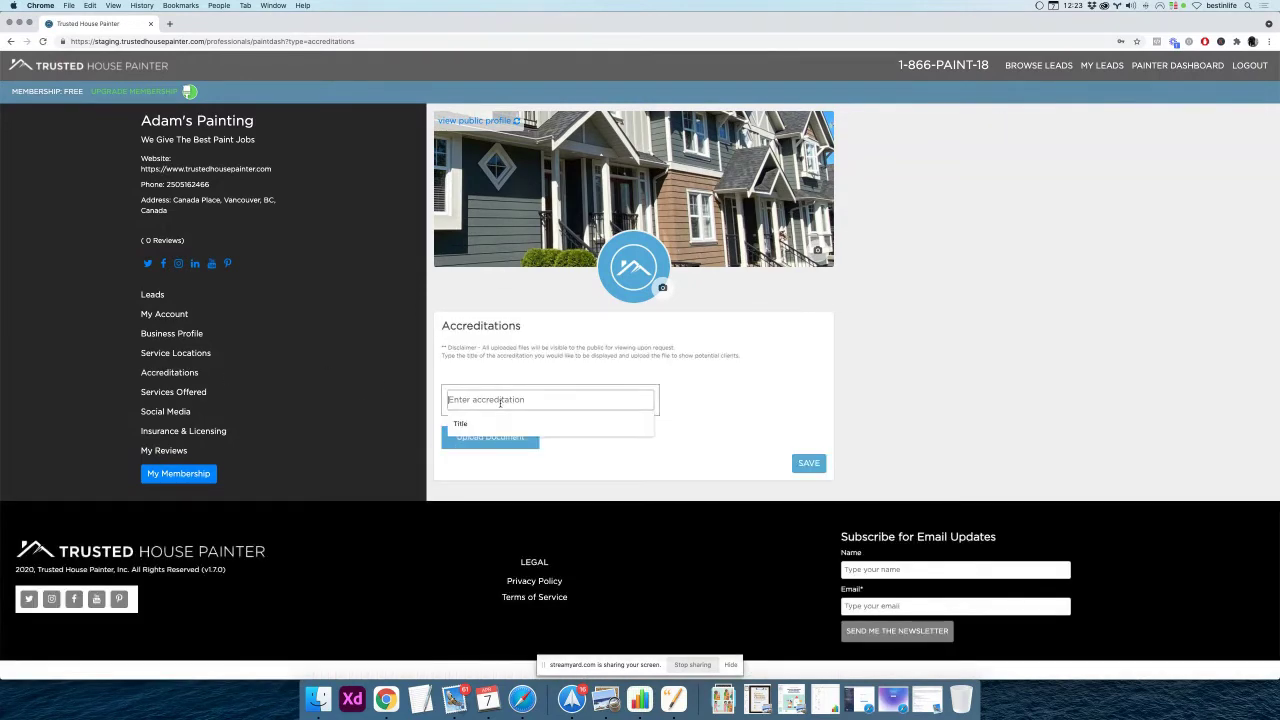
type("Red Seal")
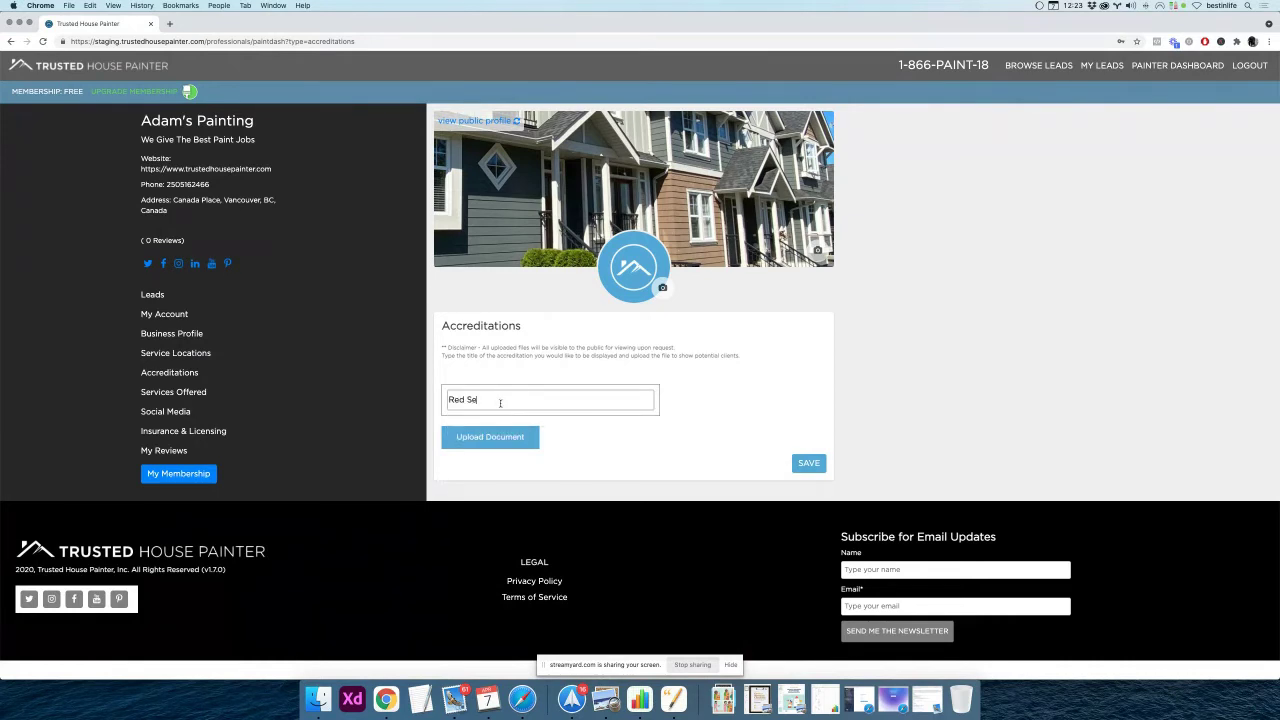
left_click(462, 437)
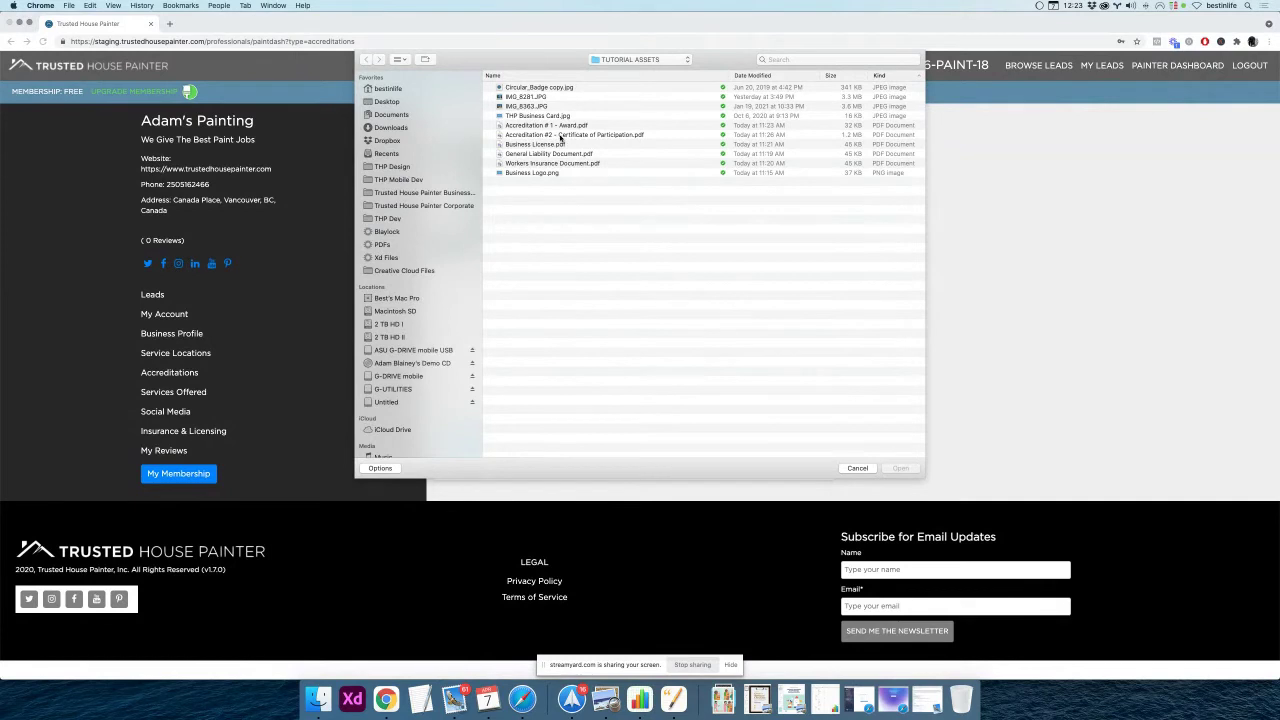
left_click(565, 134)
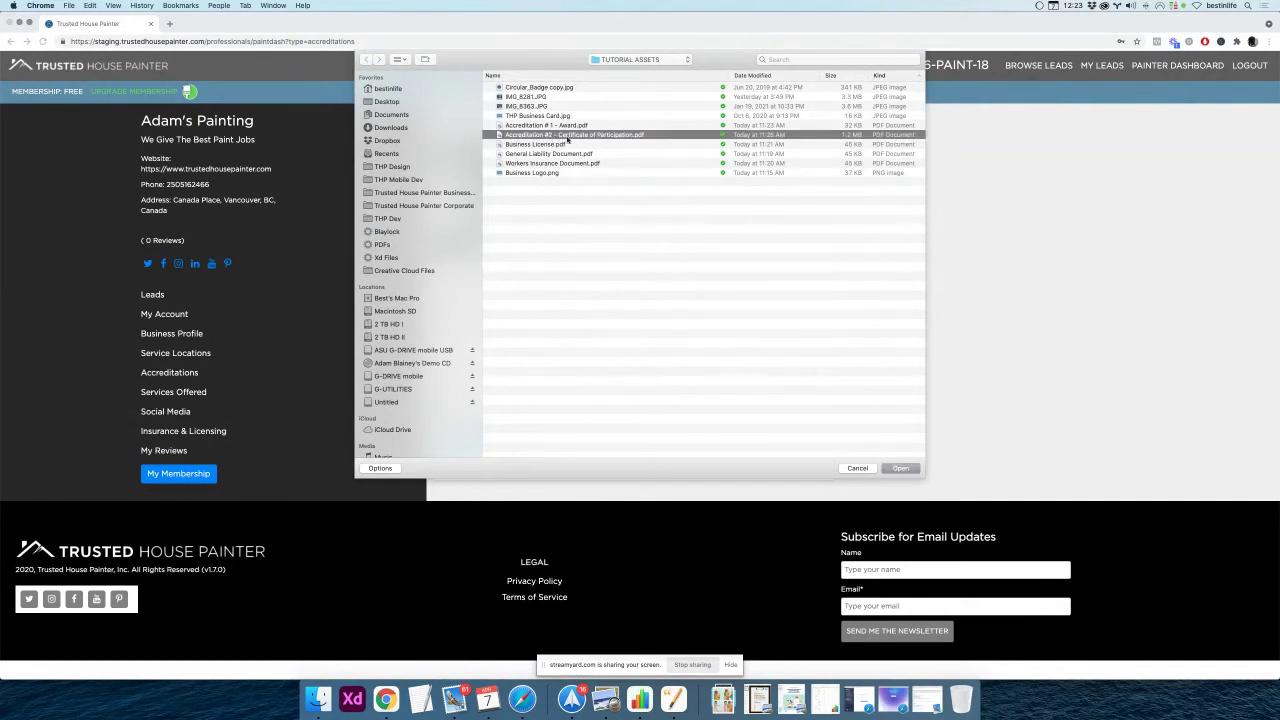
left_click(901, 468)
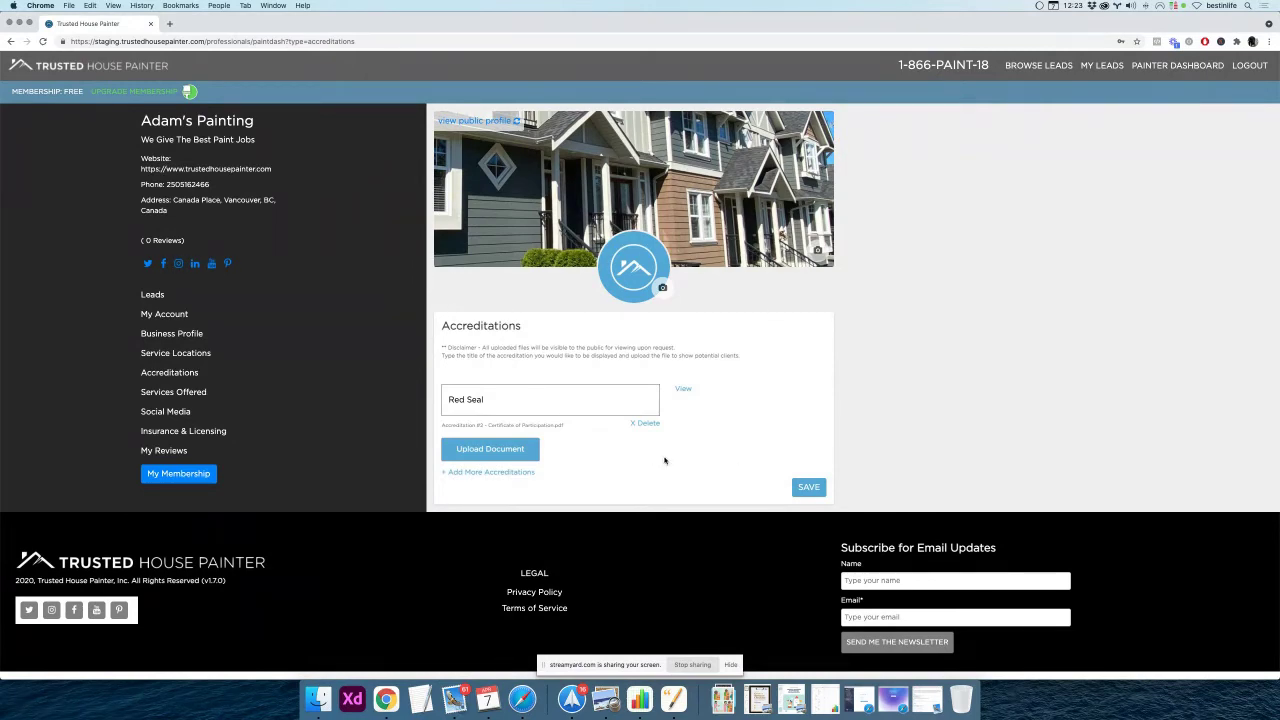
left_click(814, 487)
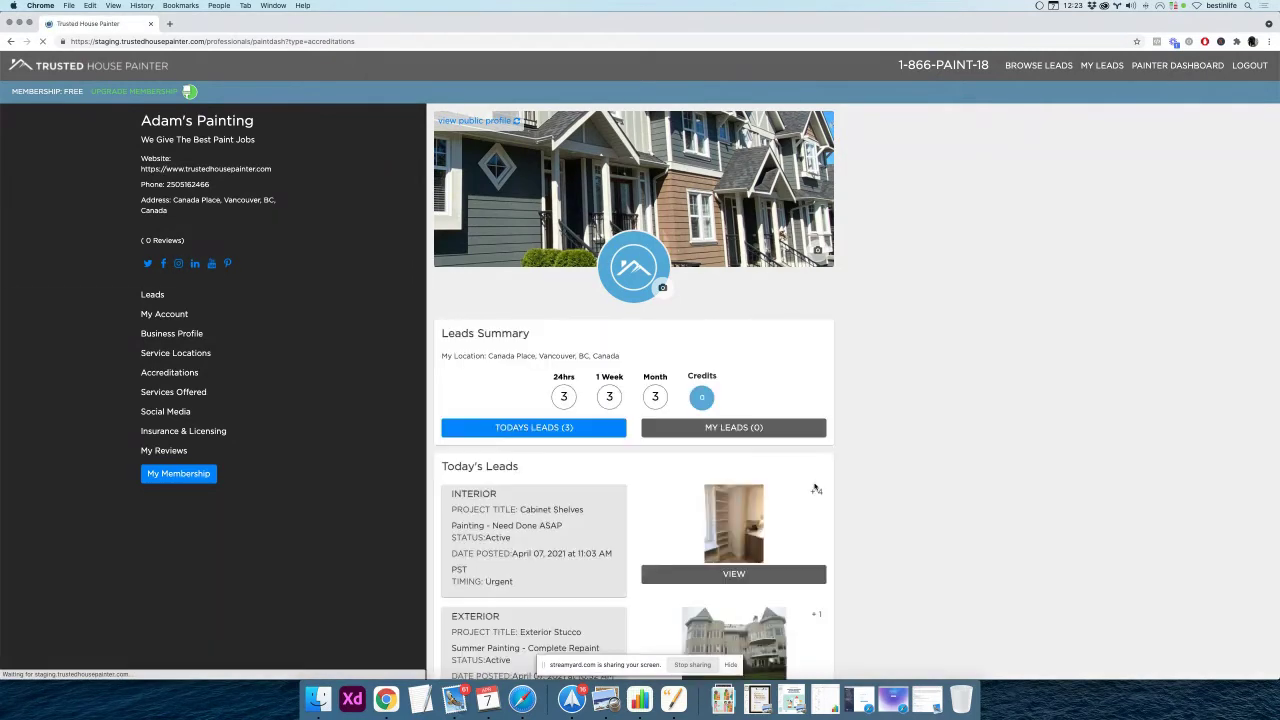
Recheck the certificate preview, which shows page not found, and open the public painter profile
left_click(175, 377)
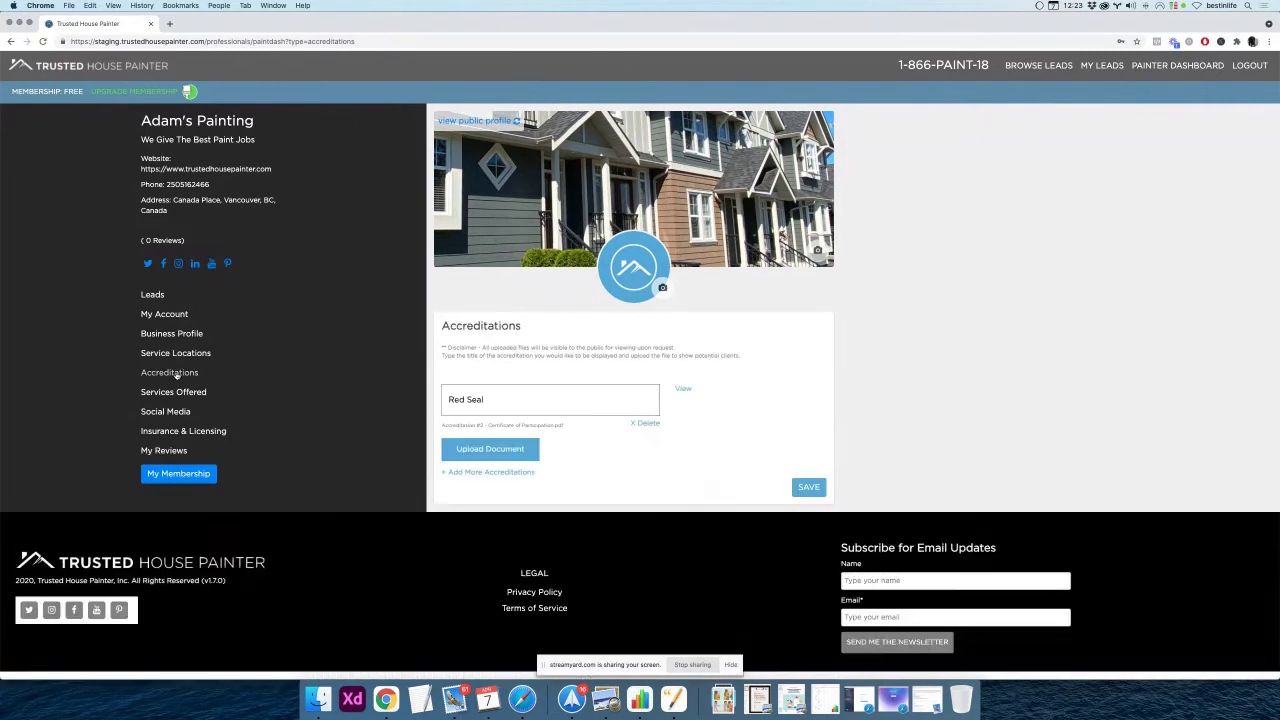
left_click(683, 390)
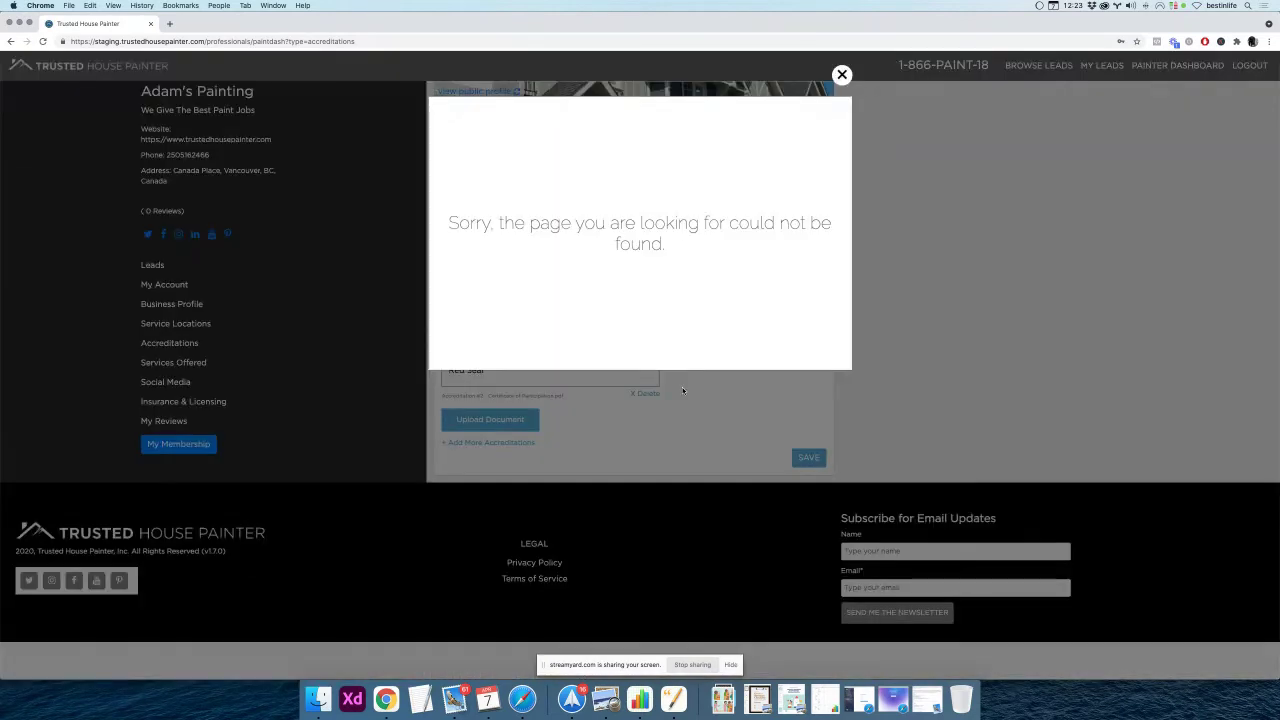
left_click(842, 74)
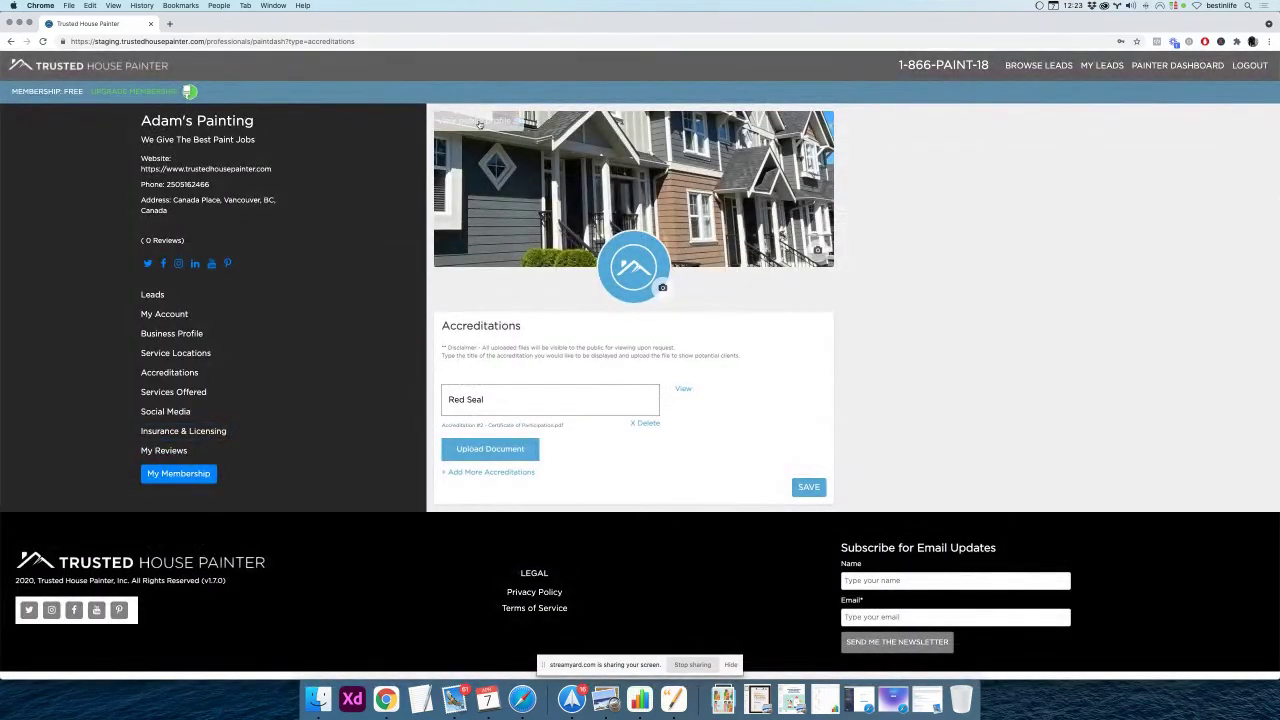
left_click(478, 122)
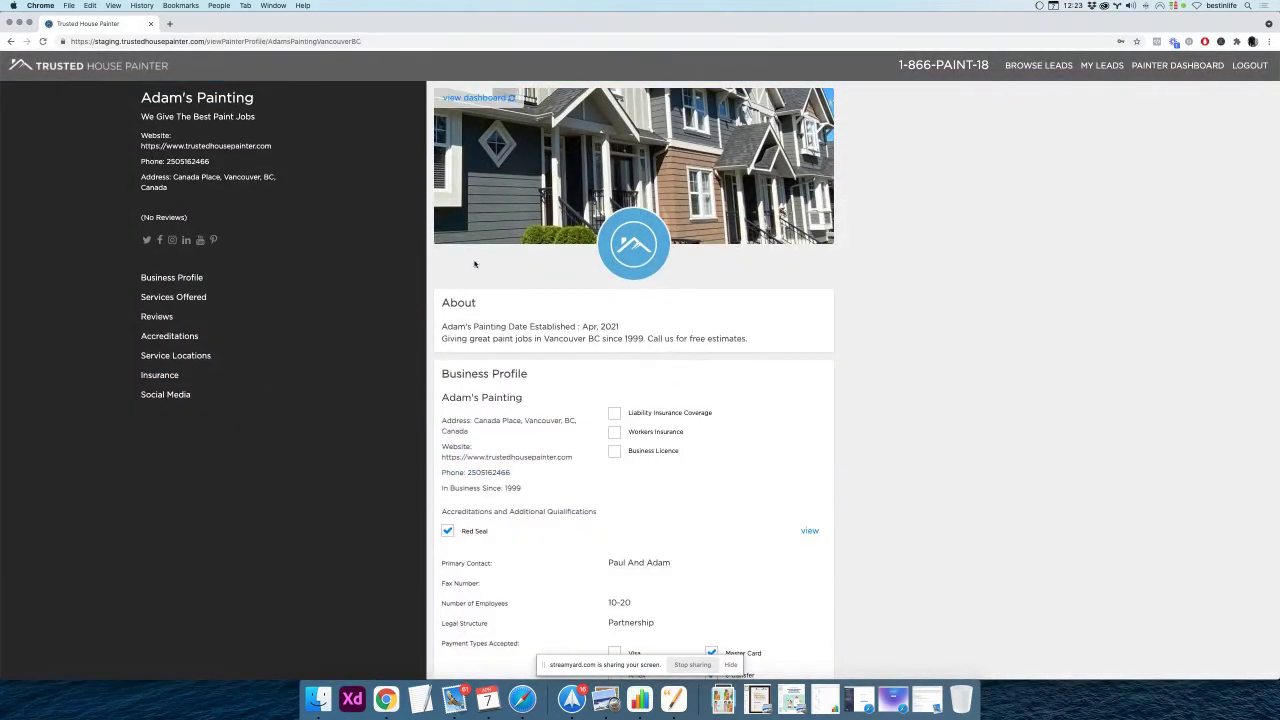
View the Red Seal document on the public profile, which still shows page not found
scroll(477, 261, "down", 5)
scroll(477, 261, "down", 2)
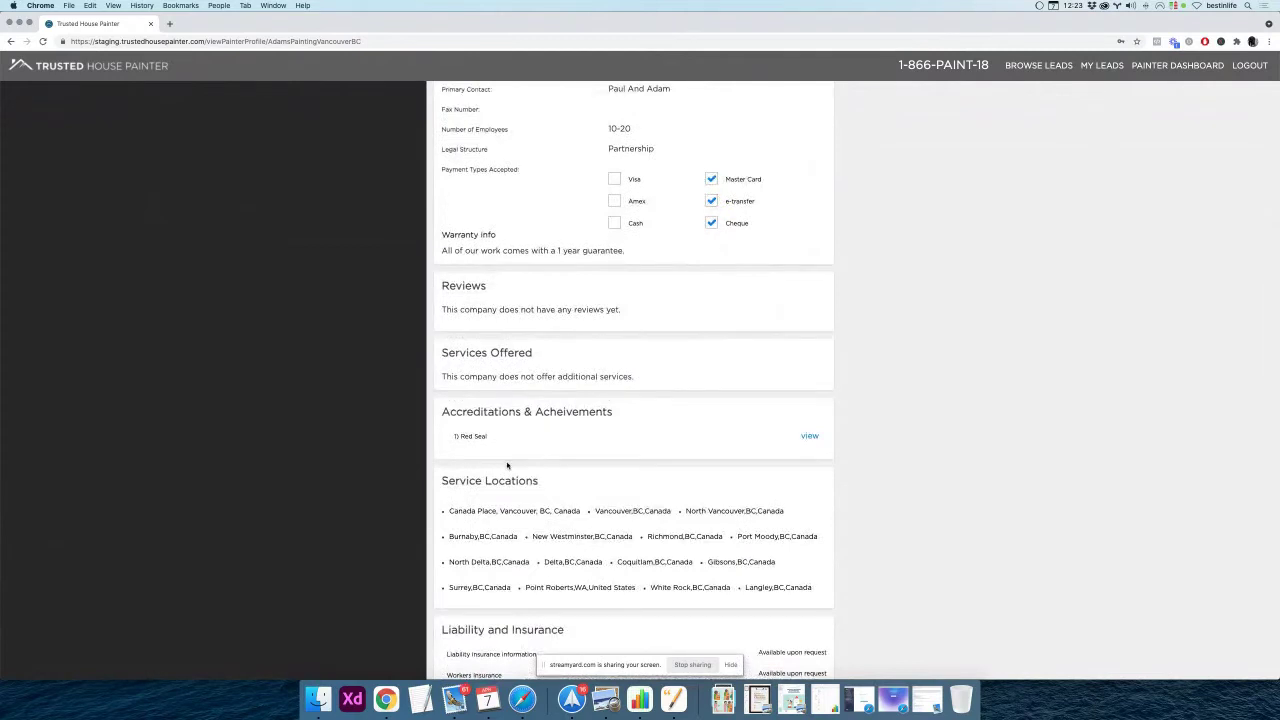
left_click(810, 438)
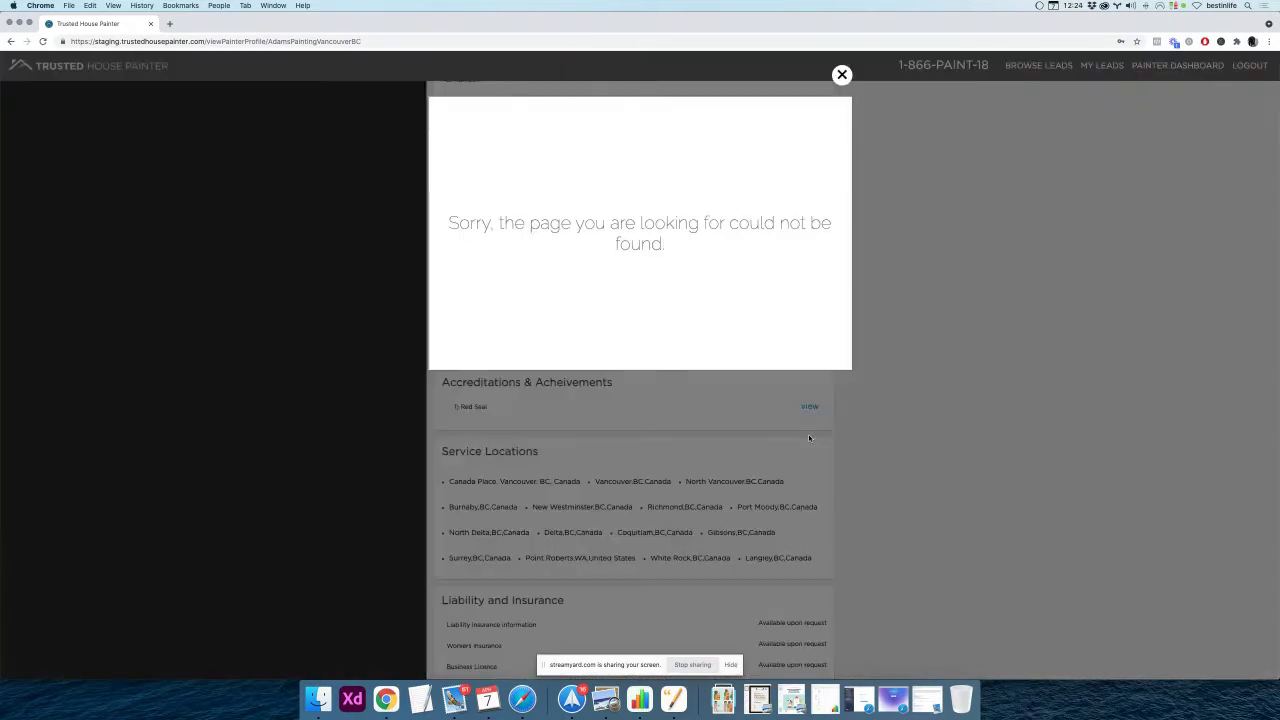
left_click(842, 75)
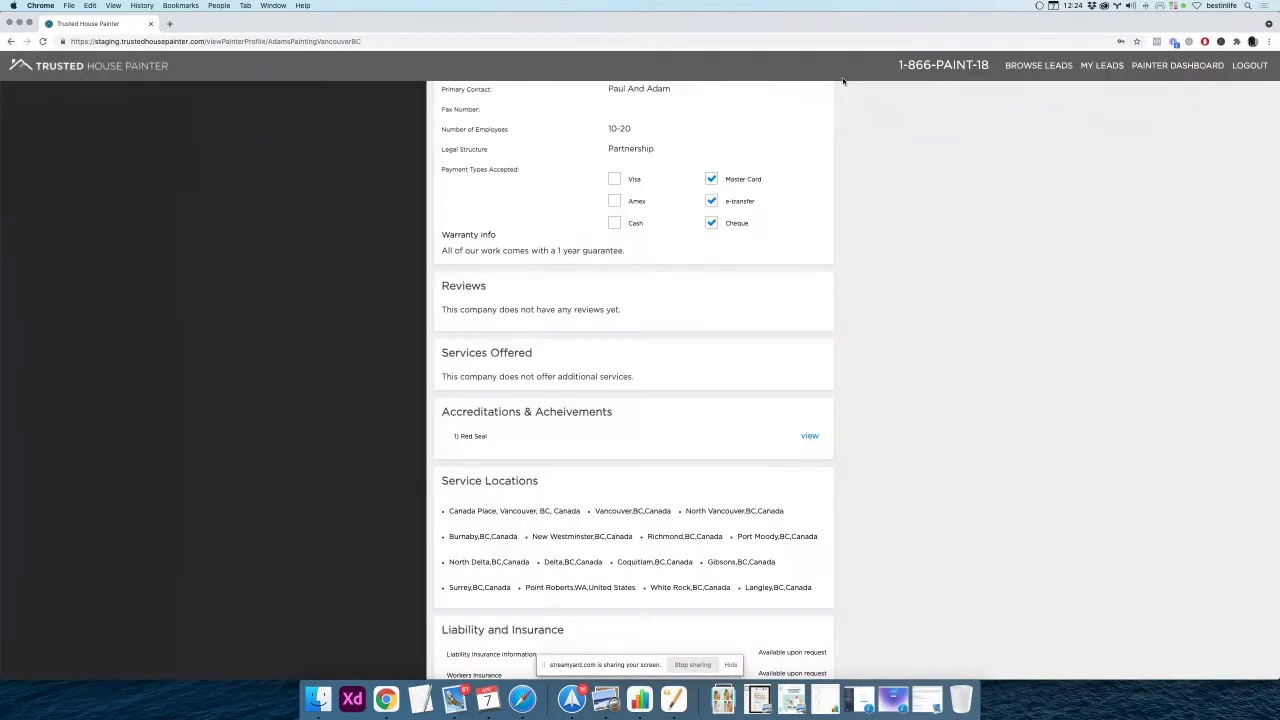
scroll(655, 240, "up", 5)
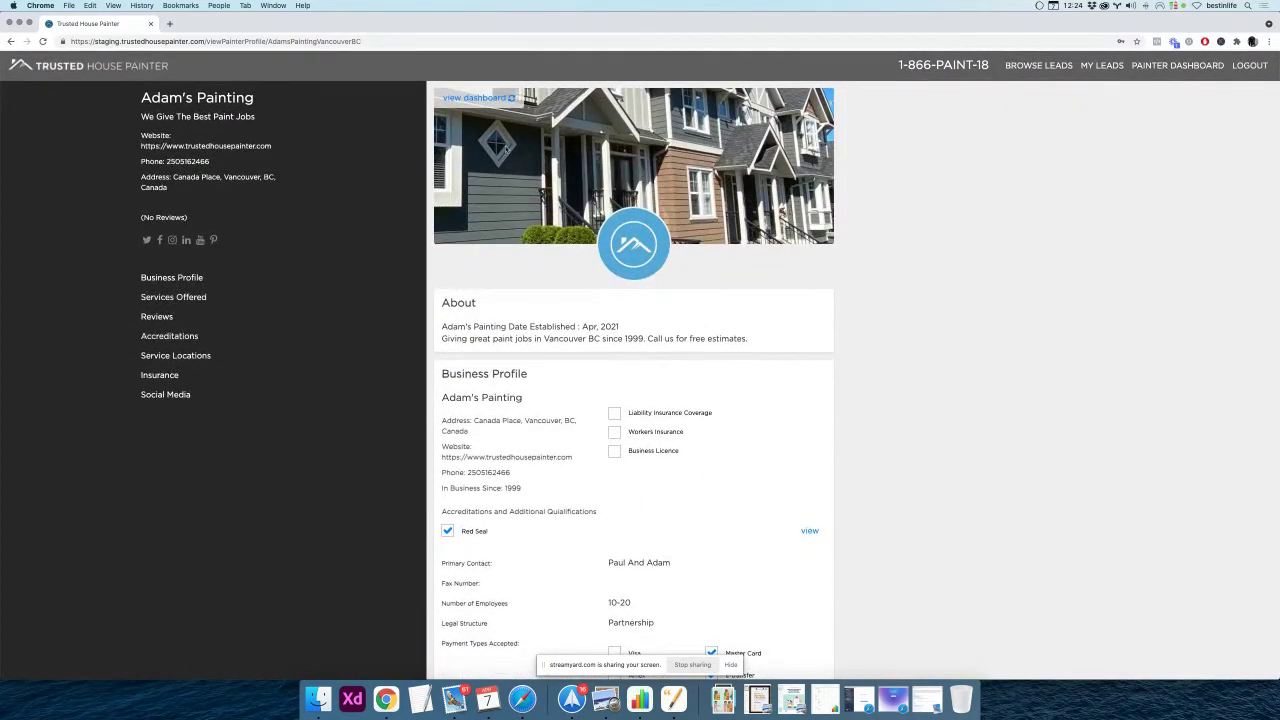
From the dashboard's Accreditations, try uploading Accreditation # 1 - Award.pdf, then switch to Finder
left_click(471, 96)
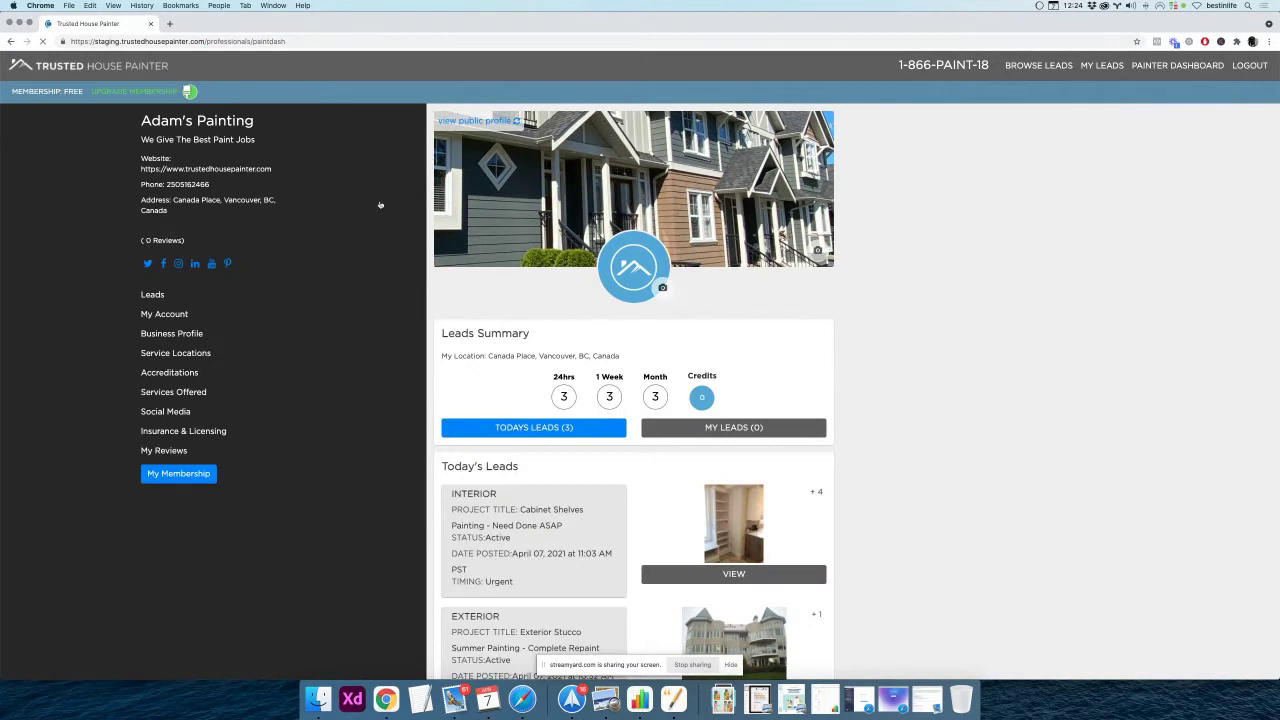
left_click(170, 373)
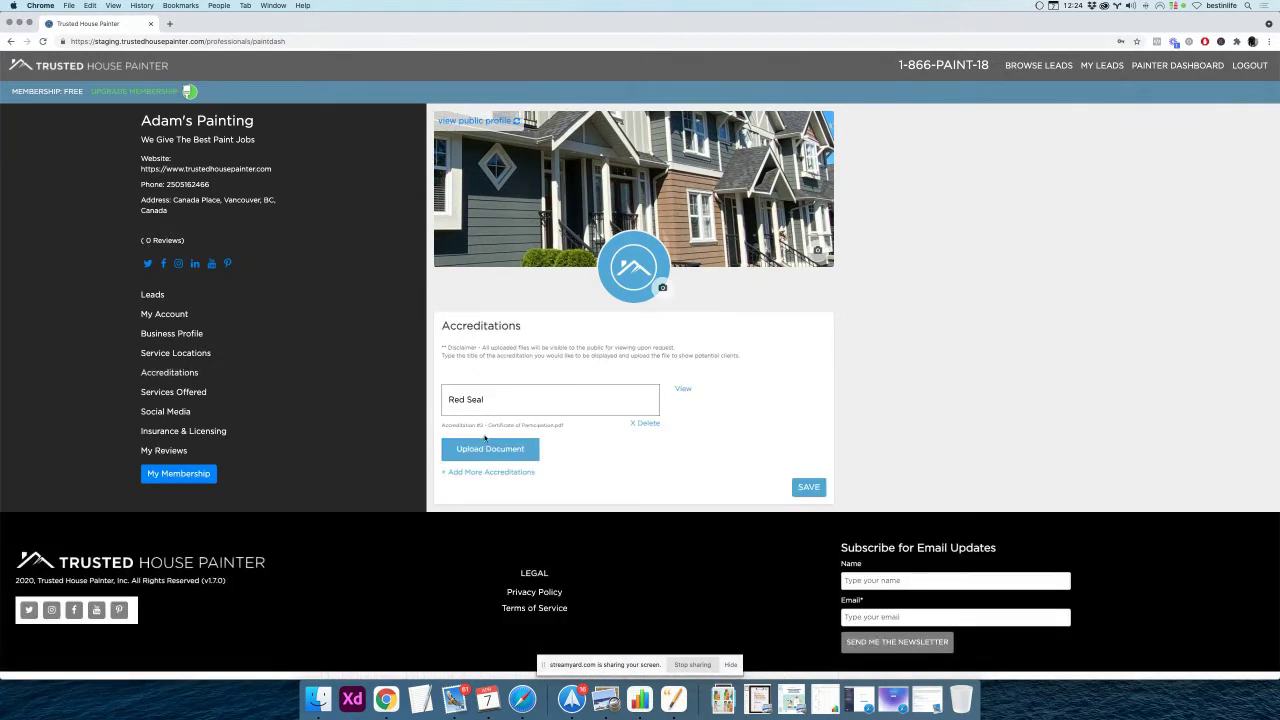
left_click(481, 450)
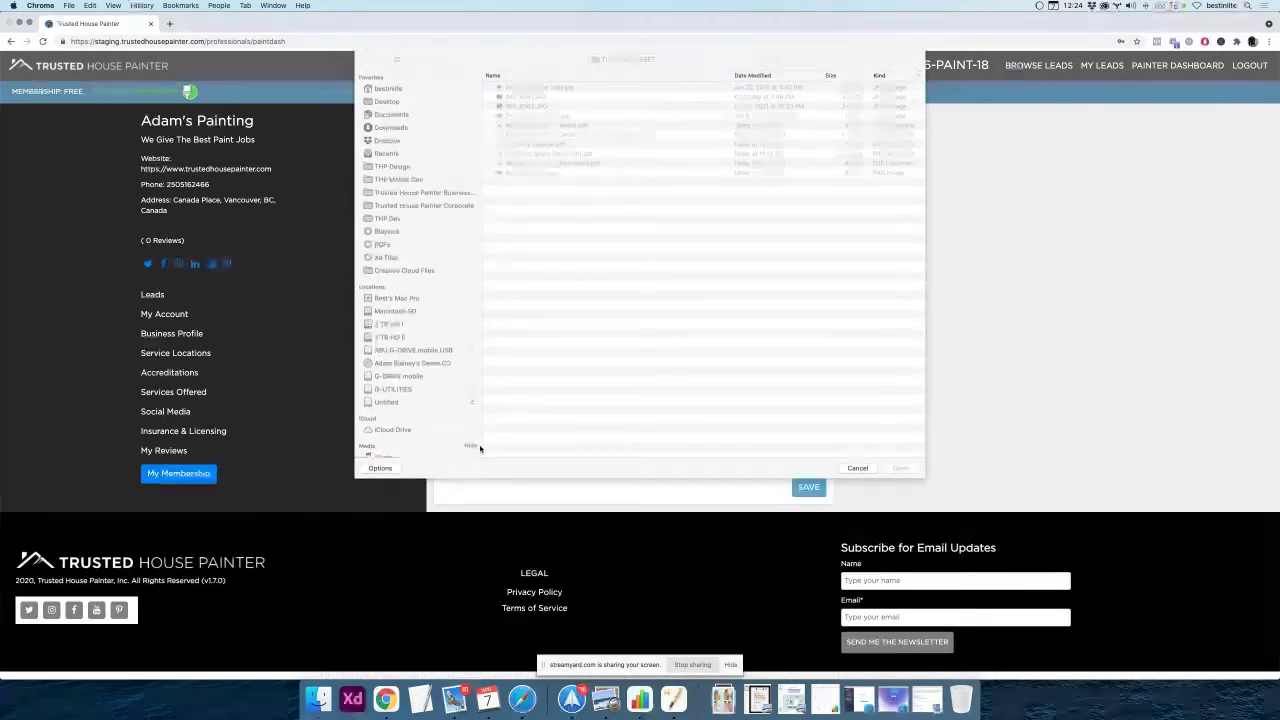
left_click(537, 126)
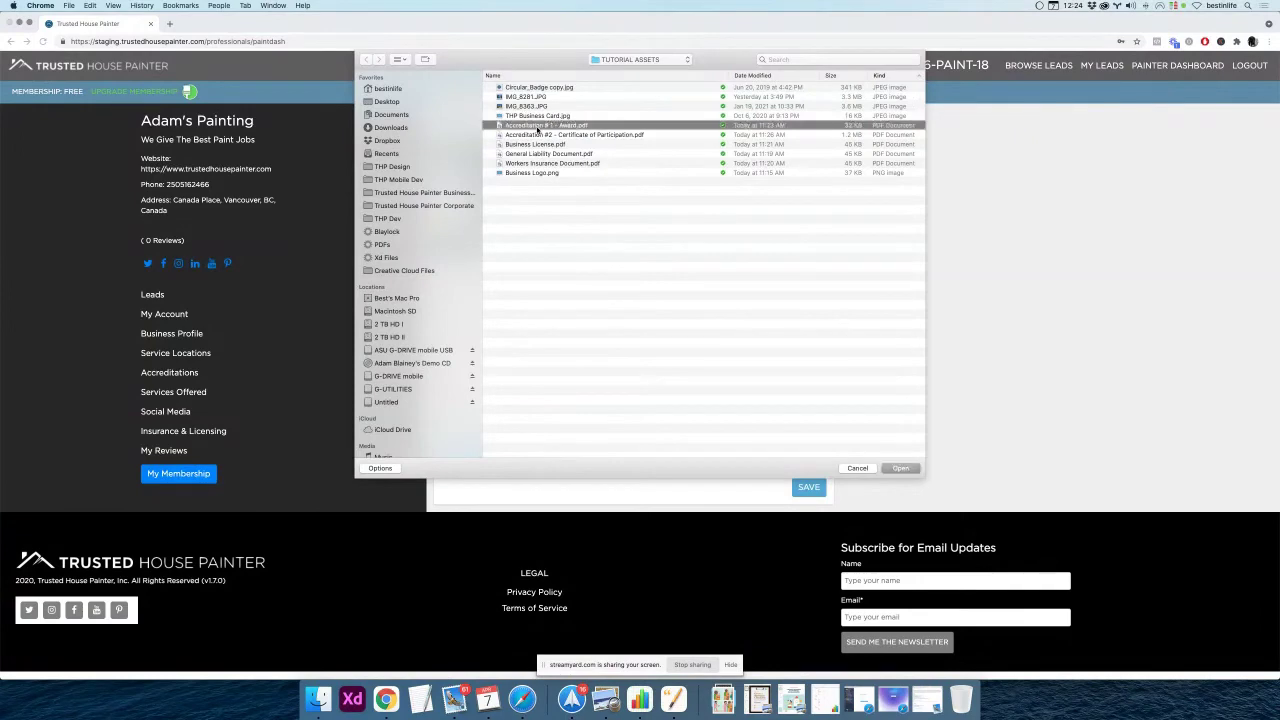
double_click(537, 132)
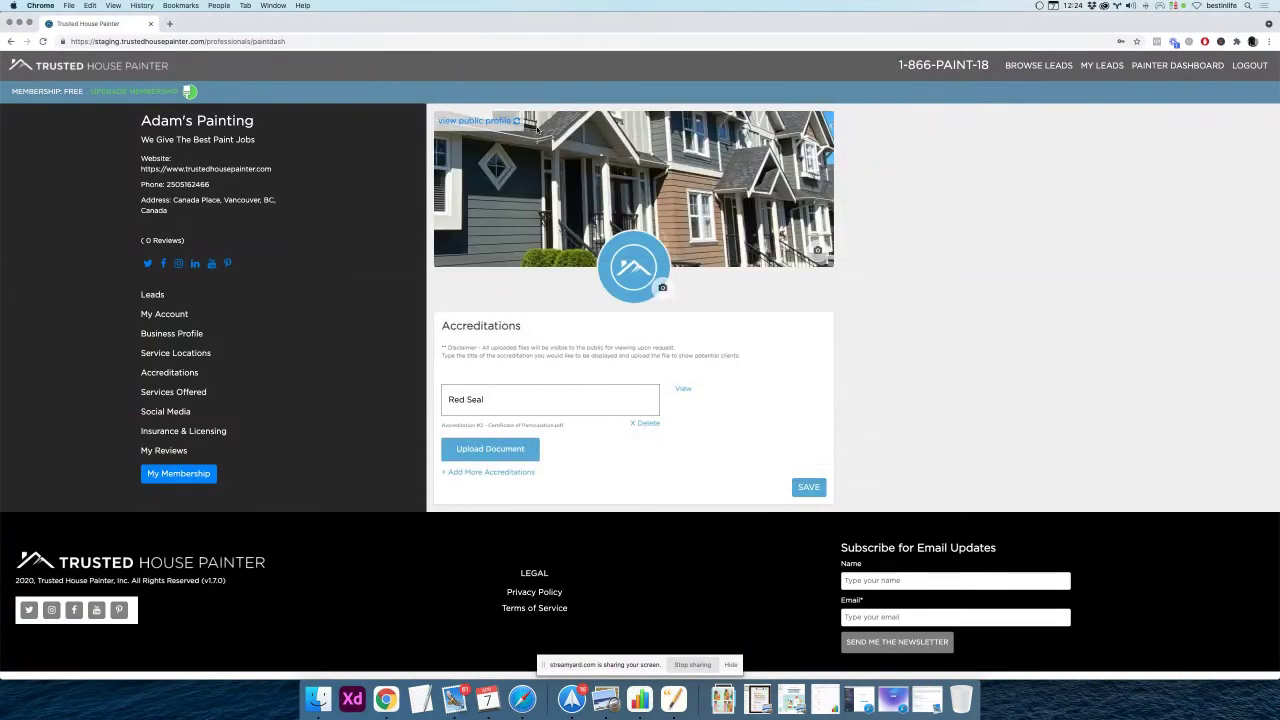
key("super+Tab")
key("super+Tab")
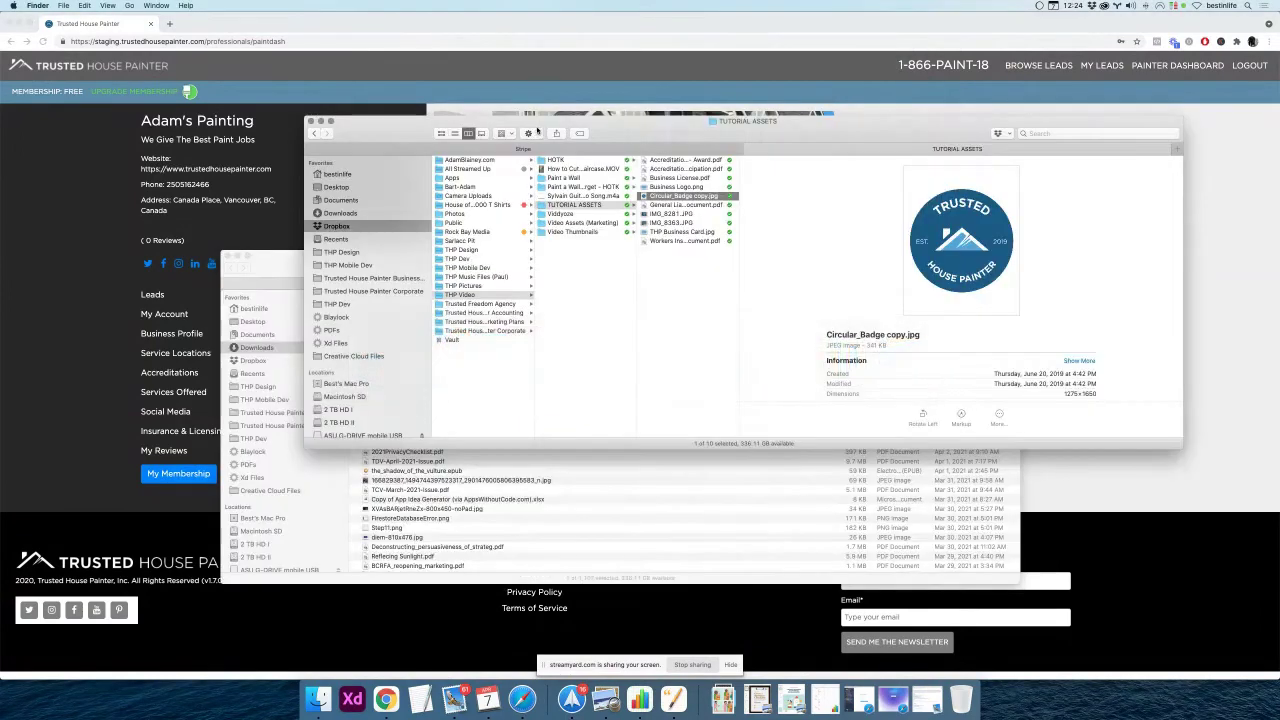
Rename the award PDF to Accreditation 1 - Award.pdf in Finder and Quick Look it
left_click(684, 241)
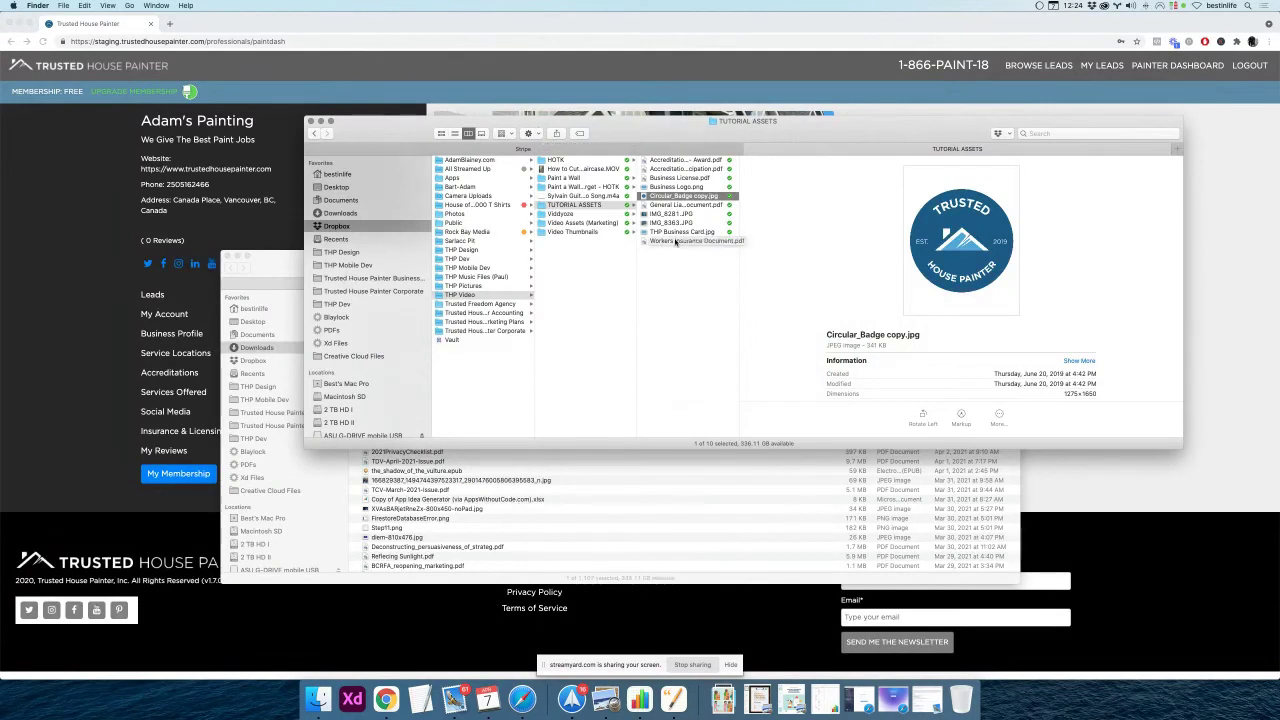
left_click(680, 178)
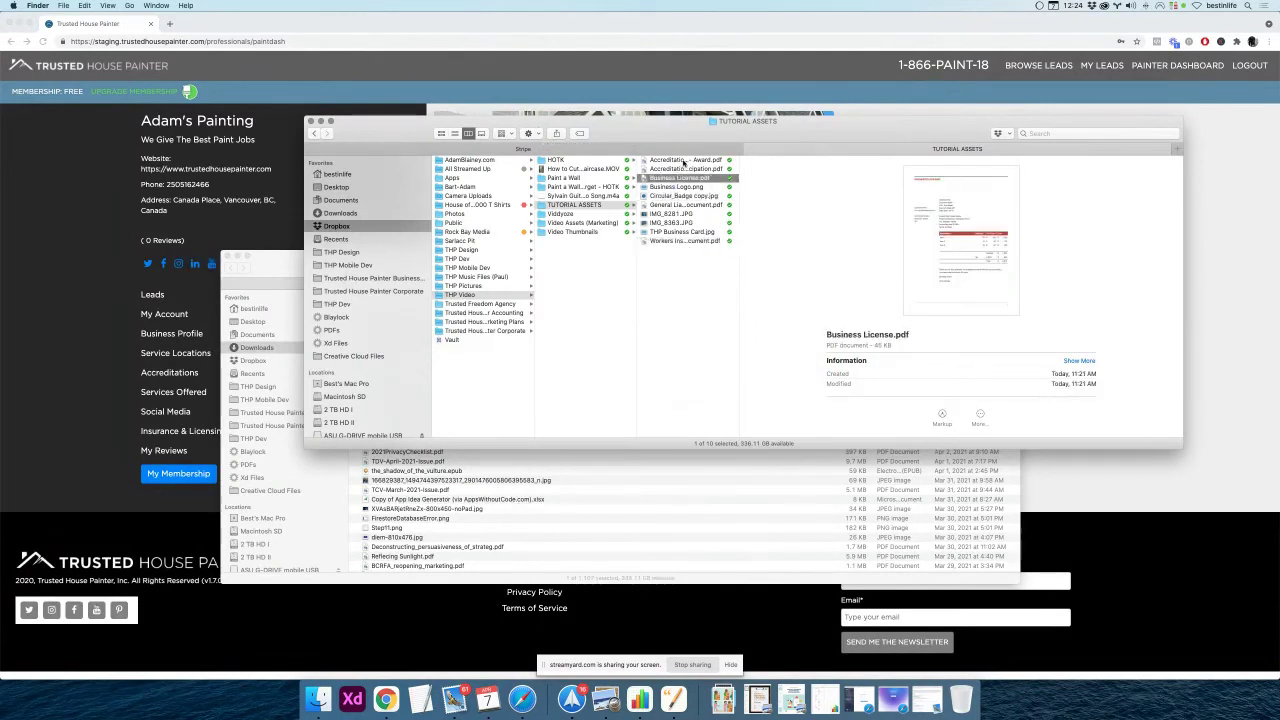
left_click(684, 161)
left_click(680, 161)
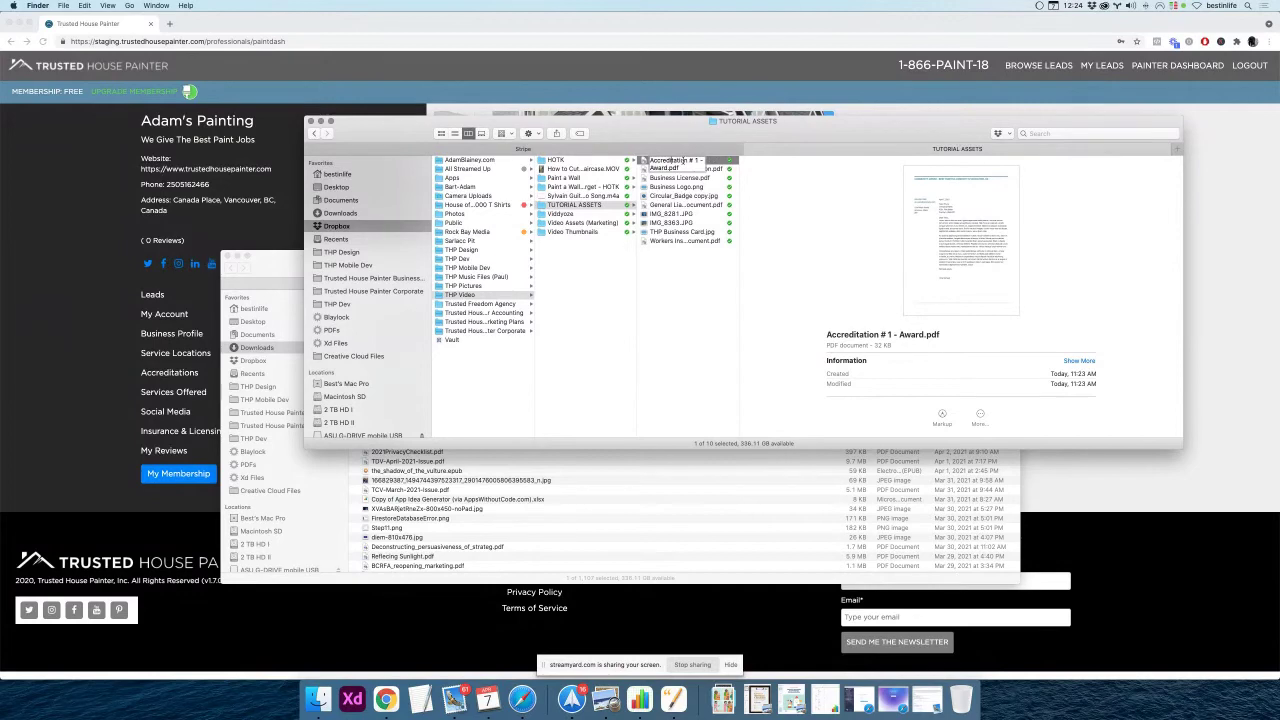
key("BackSpace")
key("BackSpace")
key("Return")
key("space")
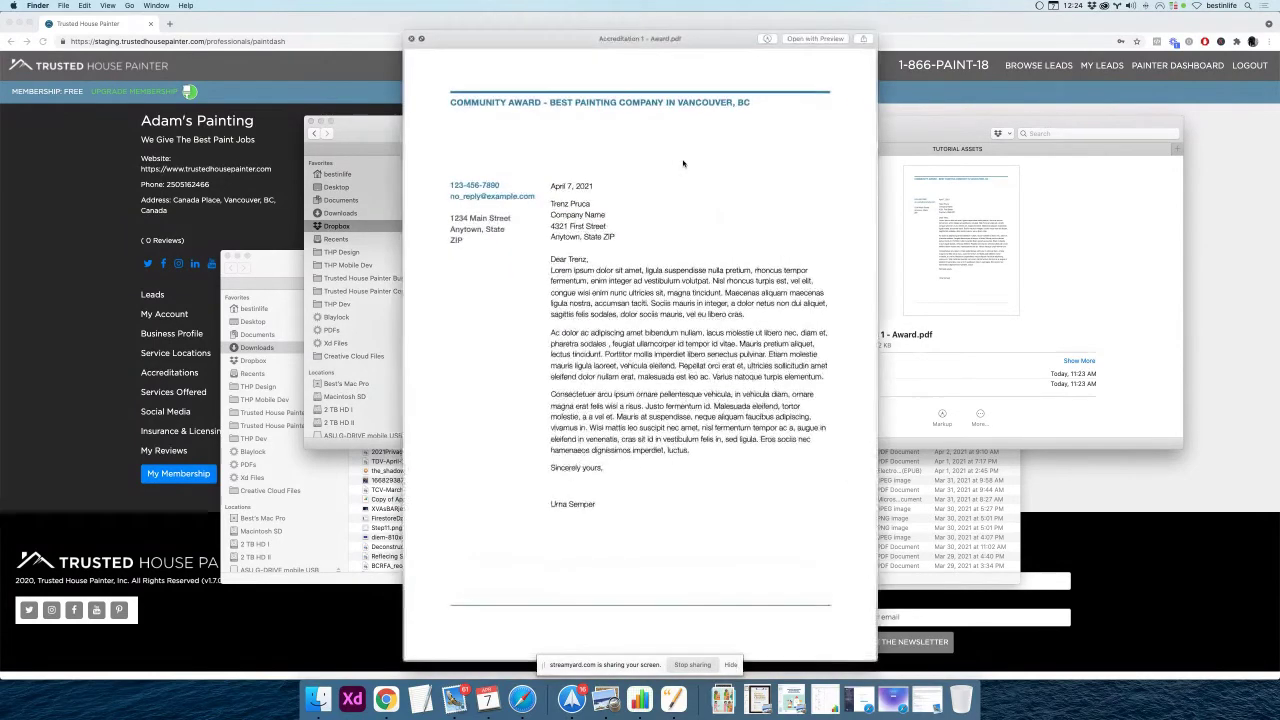
key("space")
left_click(700, 91)
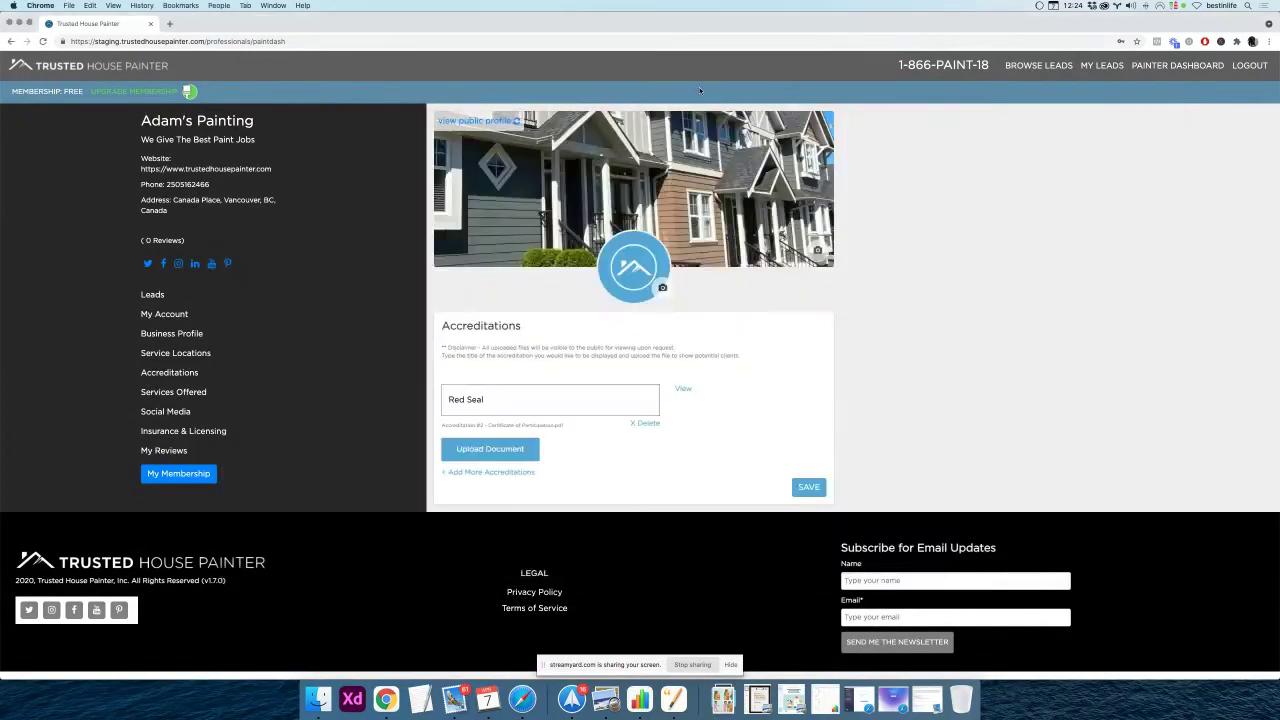
Add a Blue Seal accreditation with Accreditation 1 - Award.pdf attached and save
left_click(650, 425)
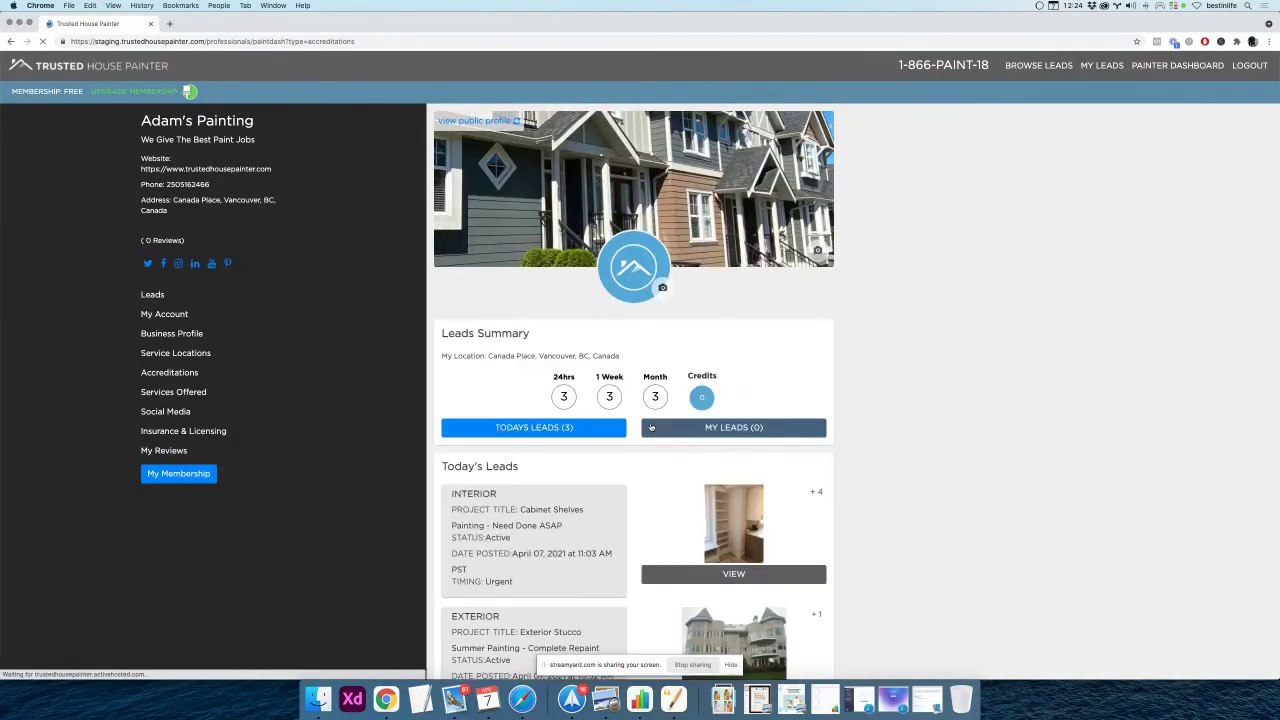
left_click(185, 373)
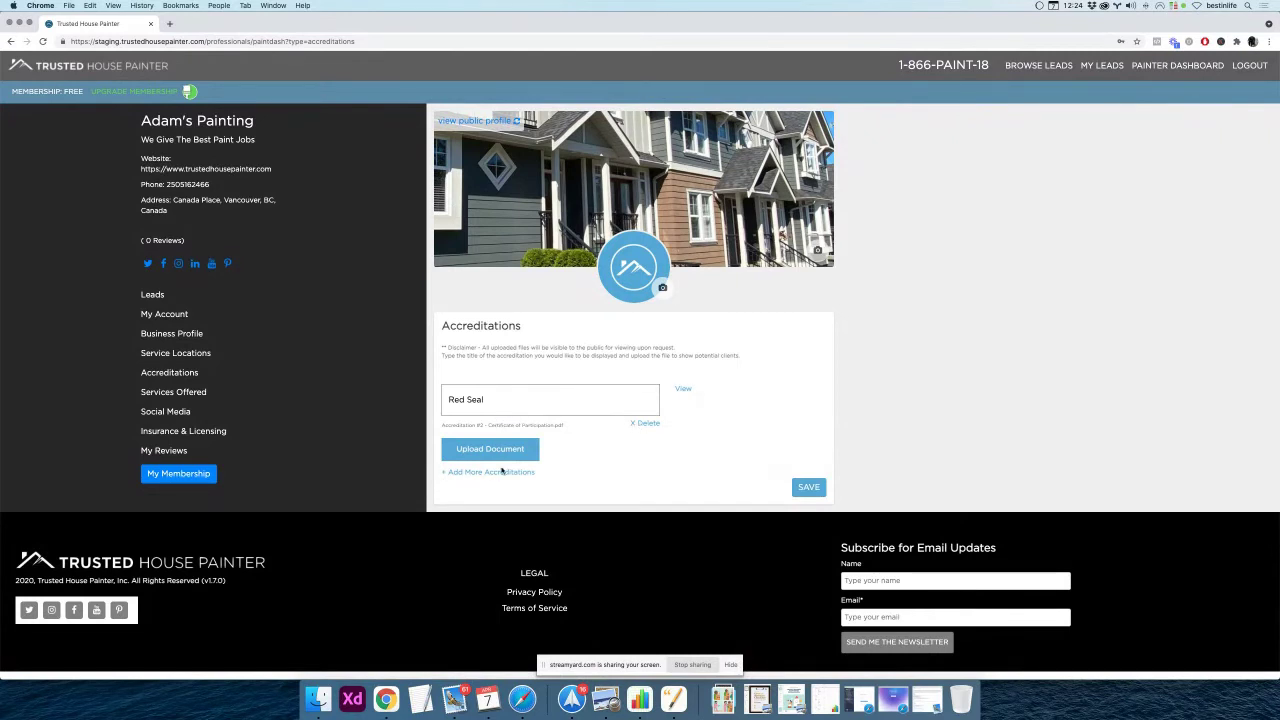
left_click(496, 473)
left_click(496, 508)
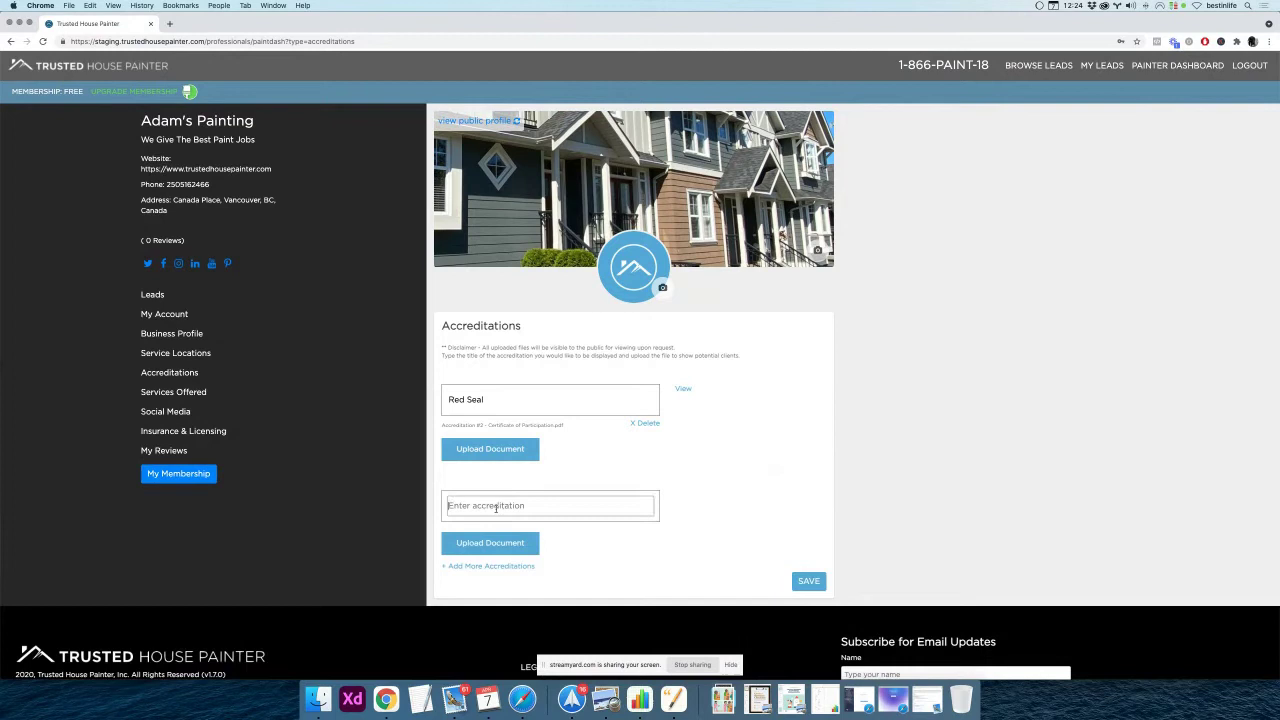
type("Blue Seal")
left_click(488, 542)
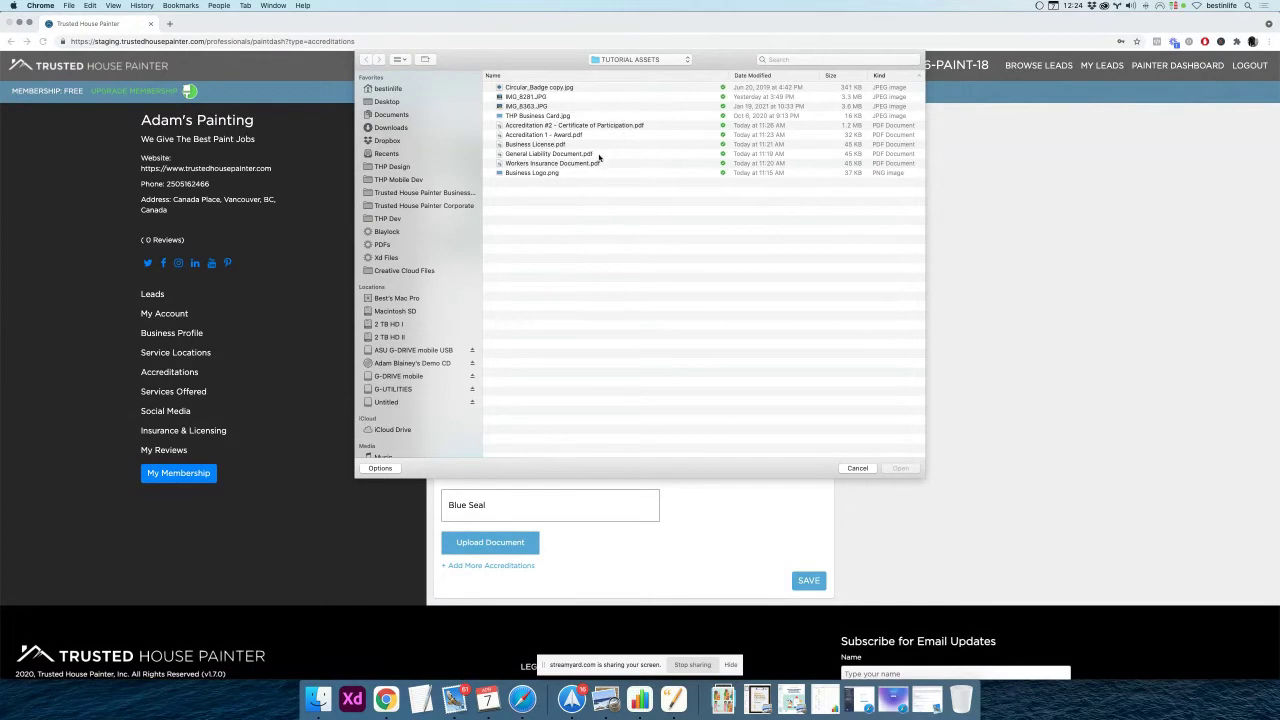
left_click(582, 136)
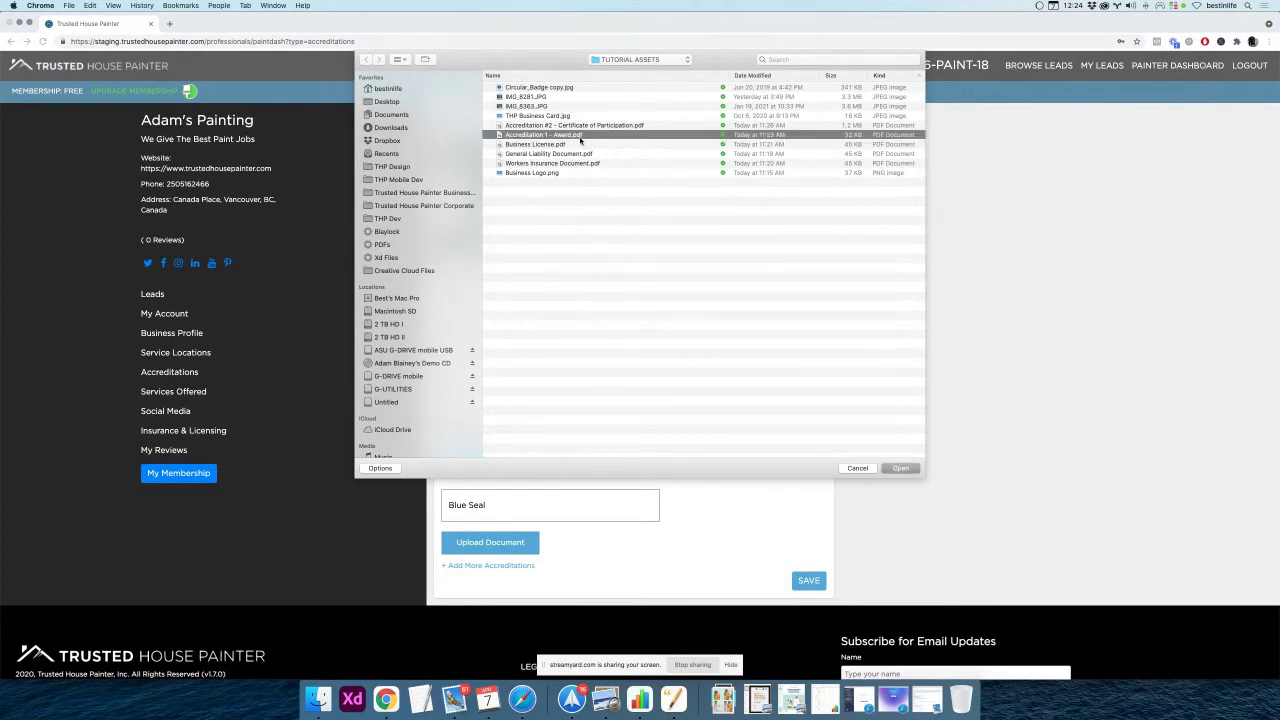
left_click(900, 468)
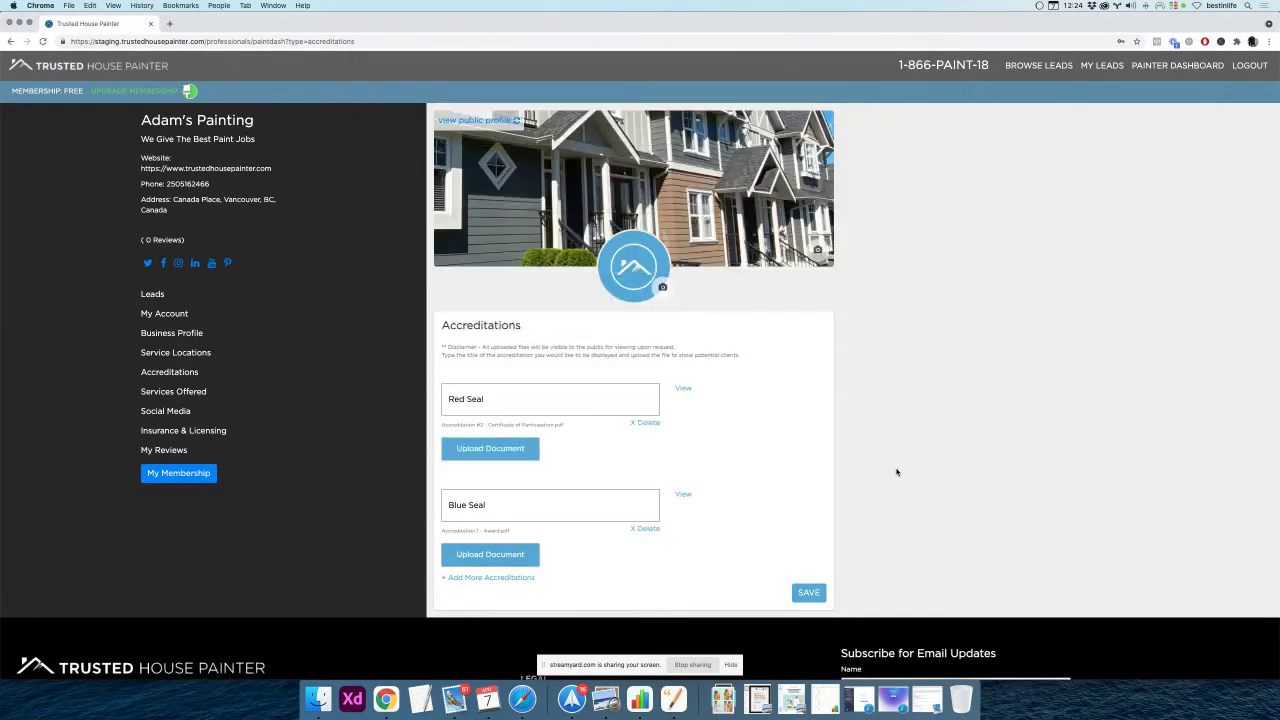
scroll(614, 494, "down", 2)
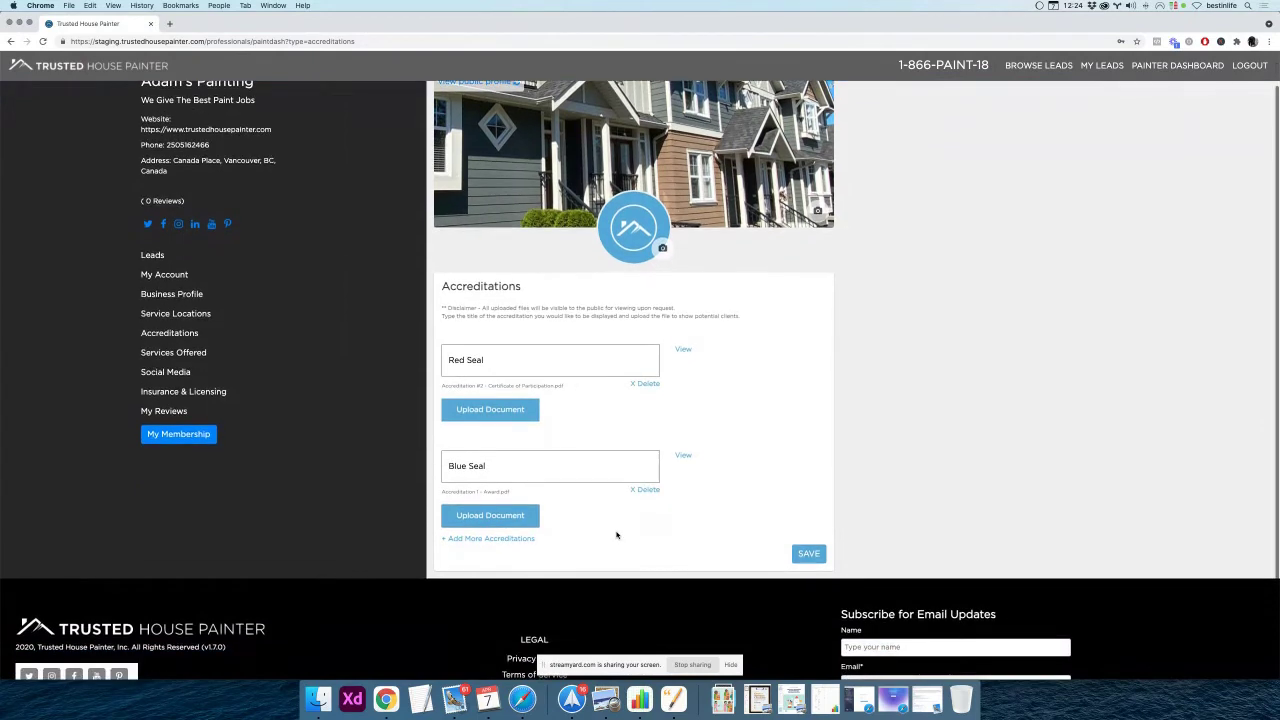
scroll(673, 532, "down", 3)
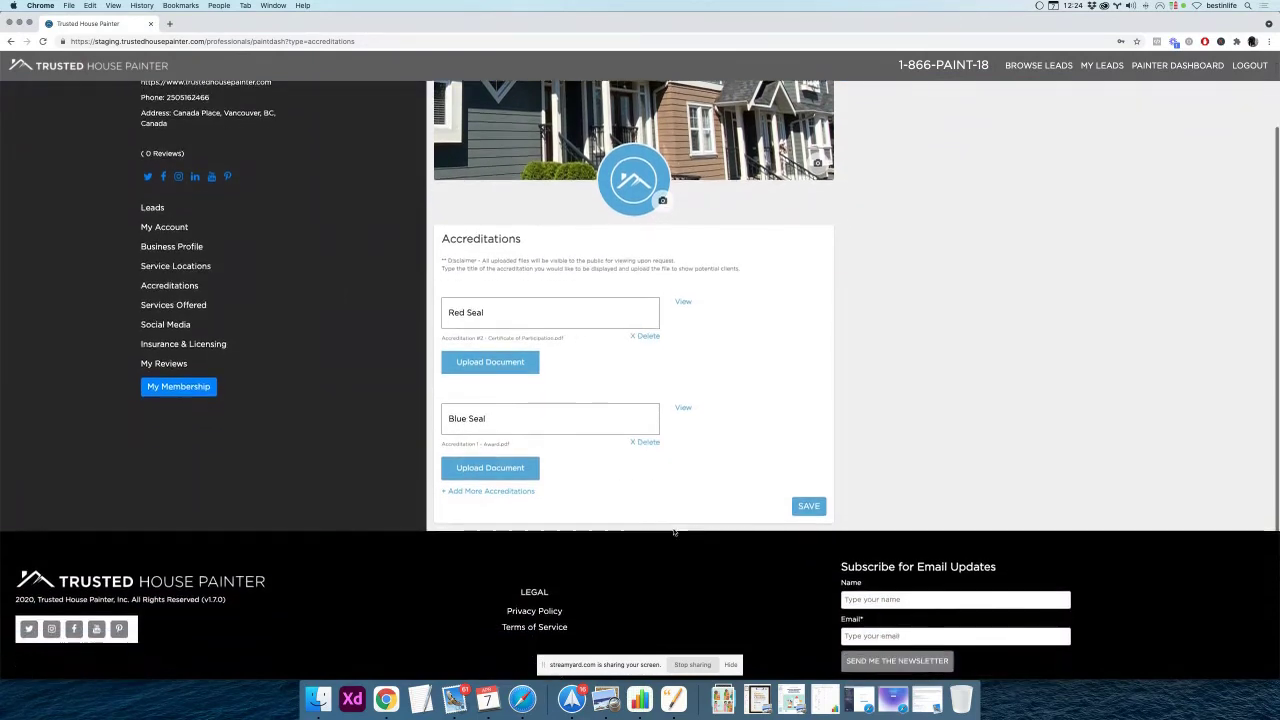
left_click(807, 503)
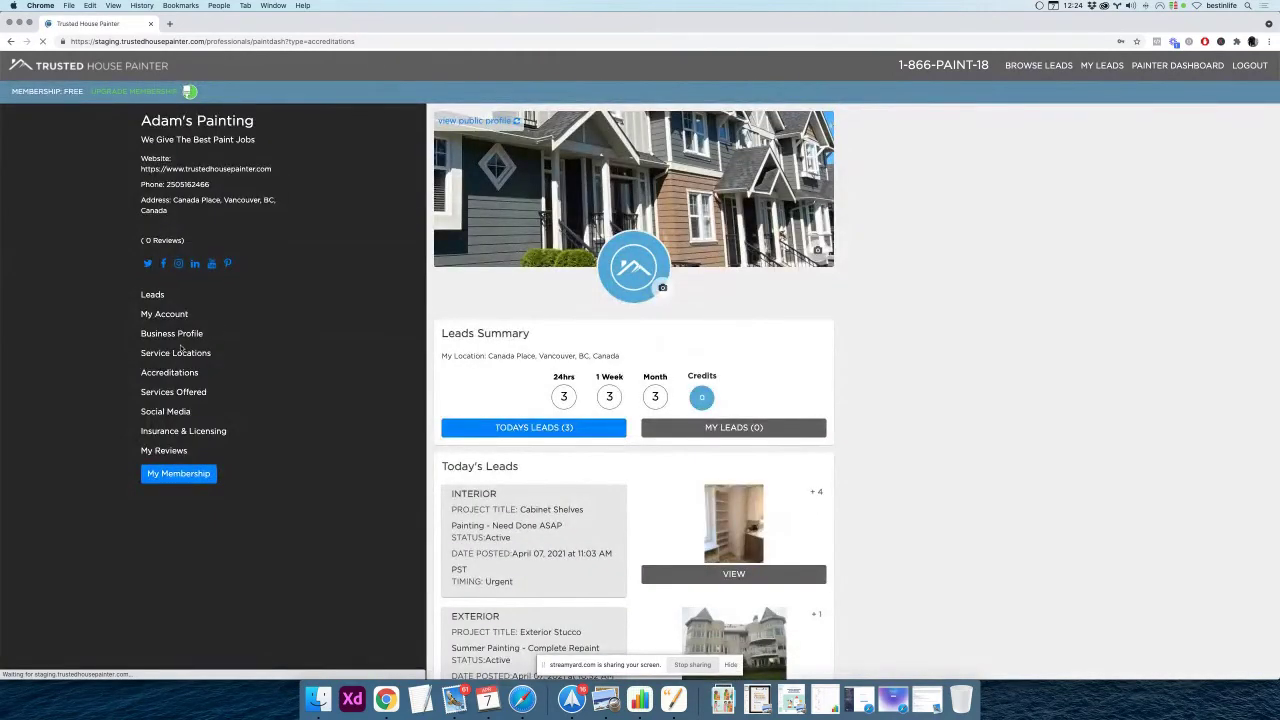
Preview Blue Seal's attached award document to confirm it opens the award letter
left_click(172, 375)
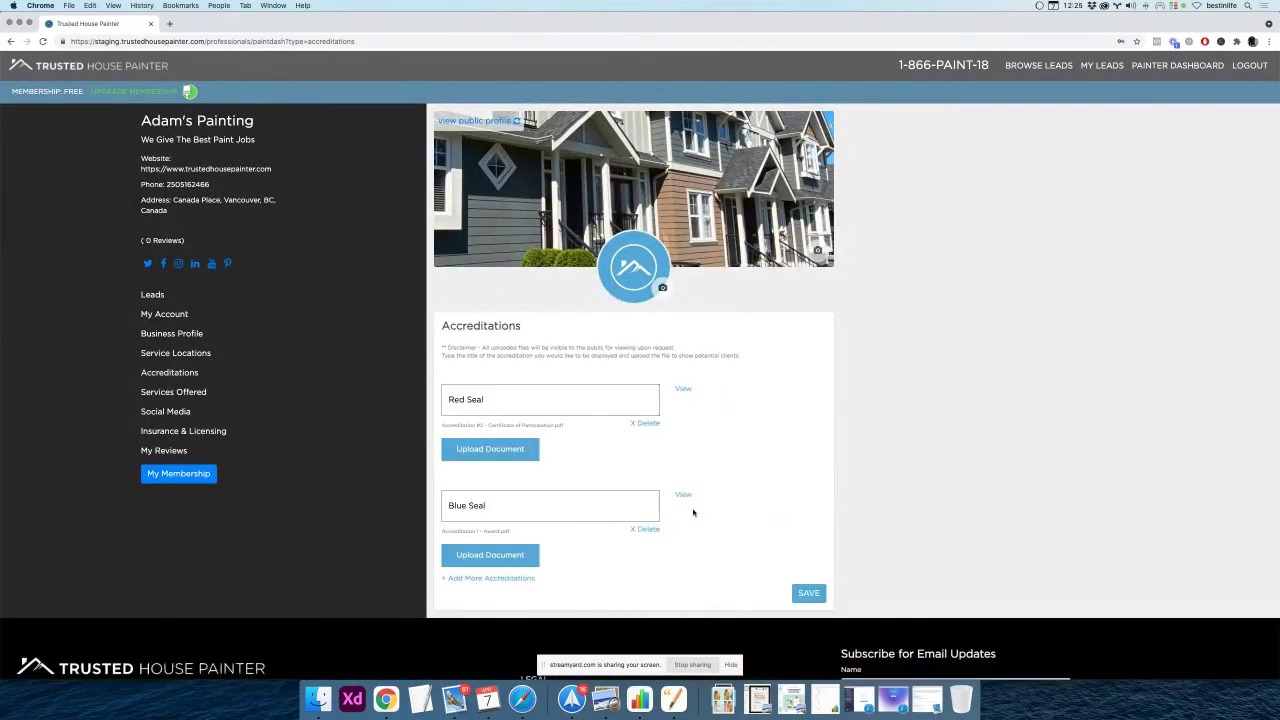
left_click(683, 496)
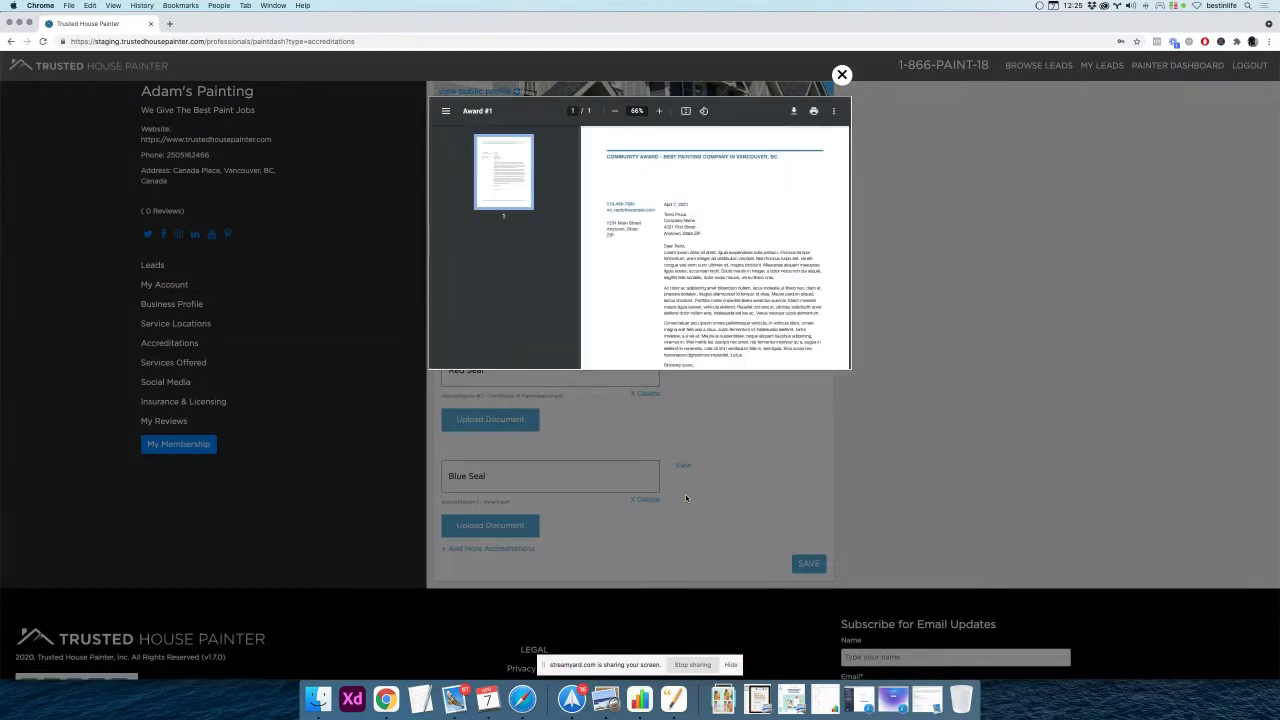
scroll(632, 253, "down", 5)
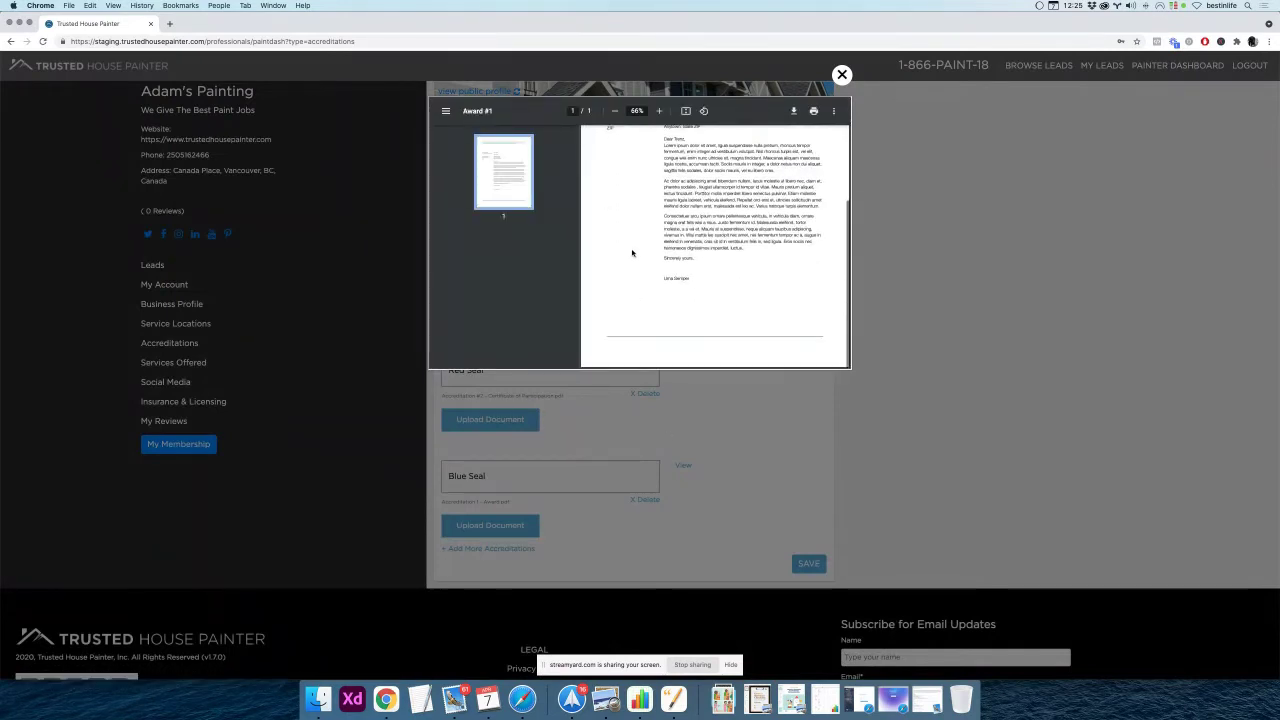
scroll(632, 253, "up", 5)
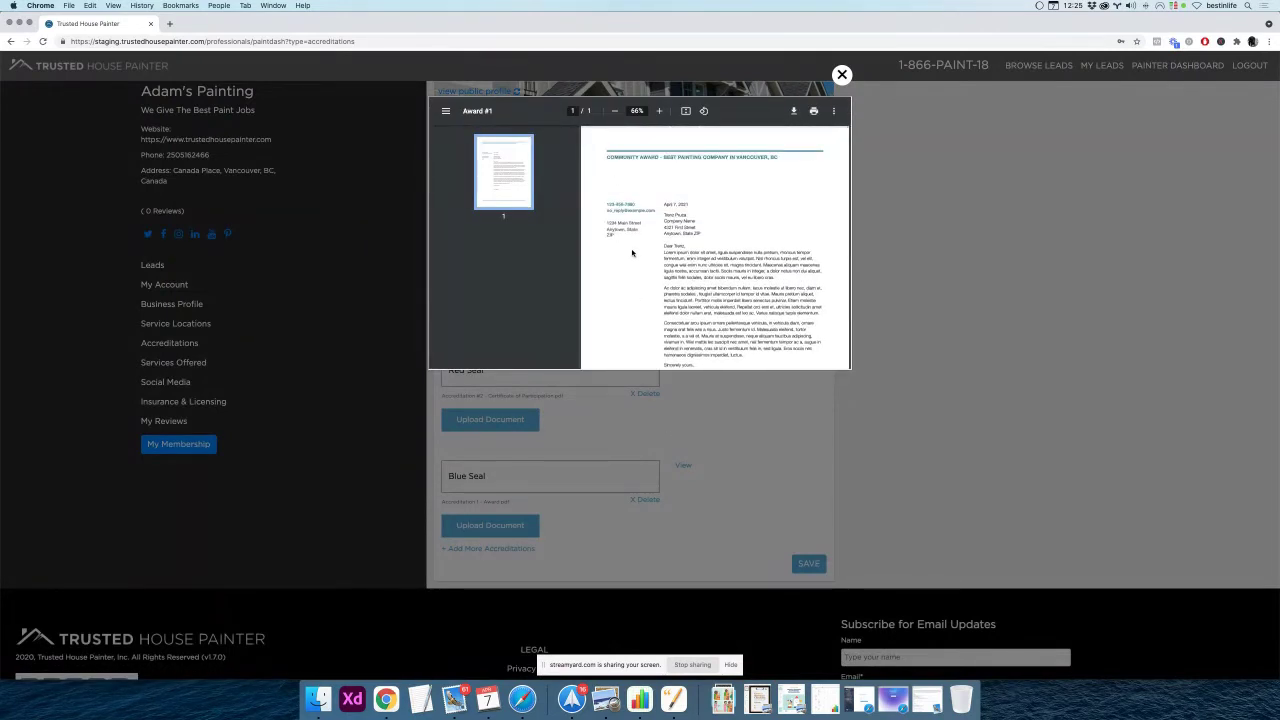
scroll(632, 253, "down", 5)
scroll(632, 253, "up", 5)
left_click(842, 75)
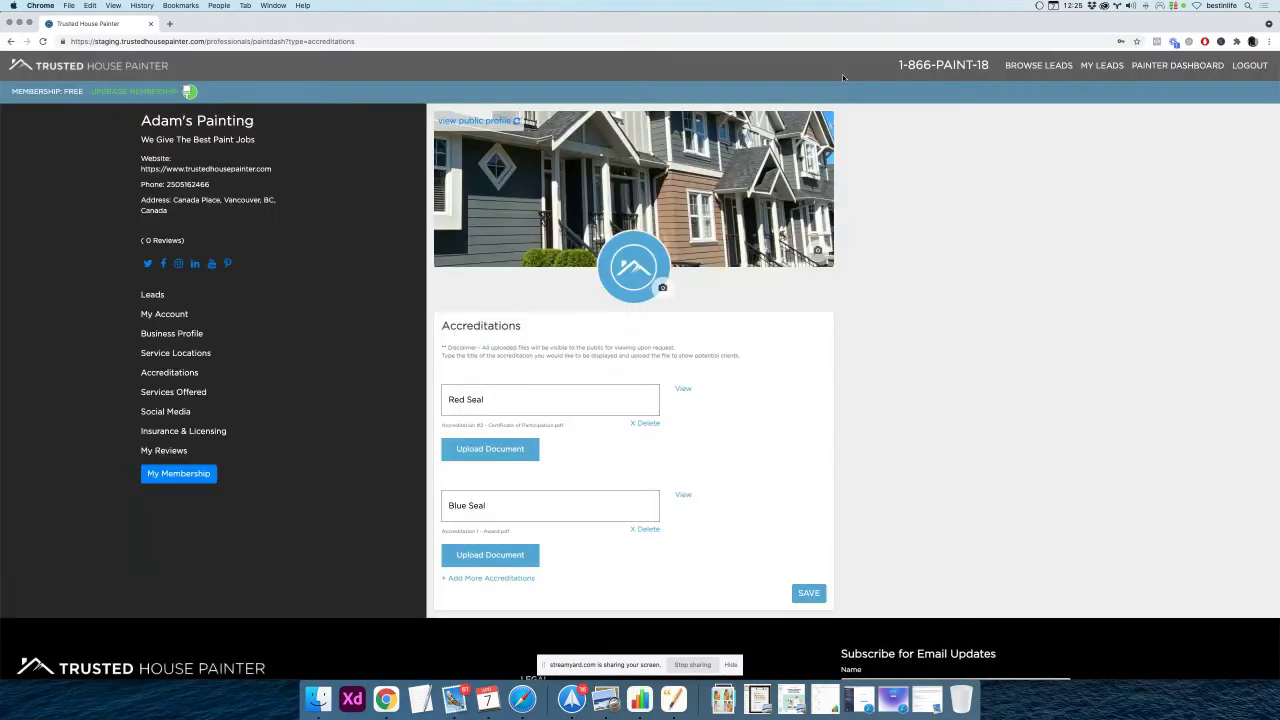
scroll(684, 431, "down", 2)
scroll(686, 429, "up", 2)
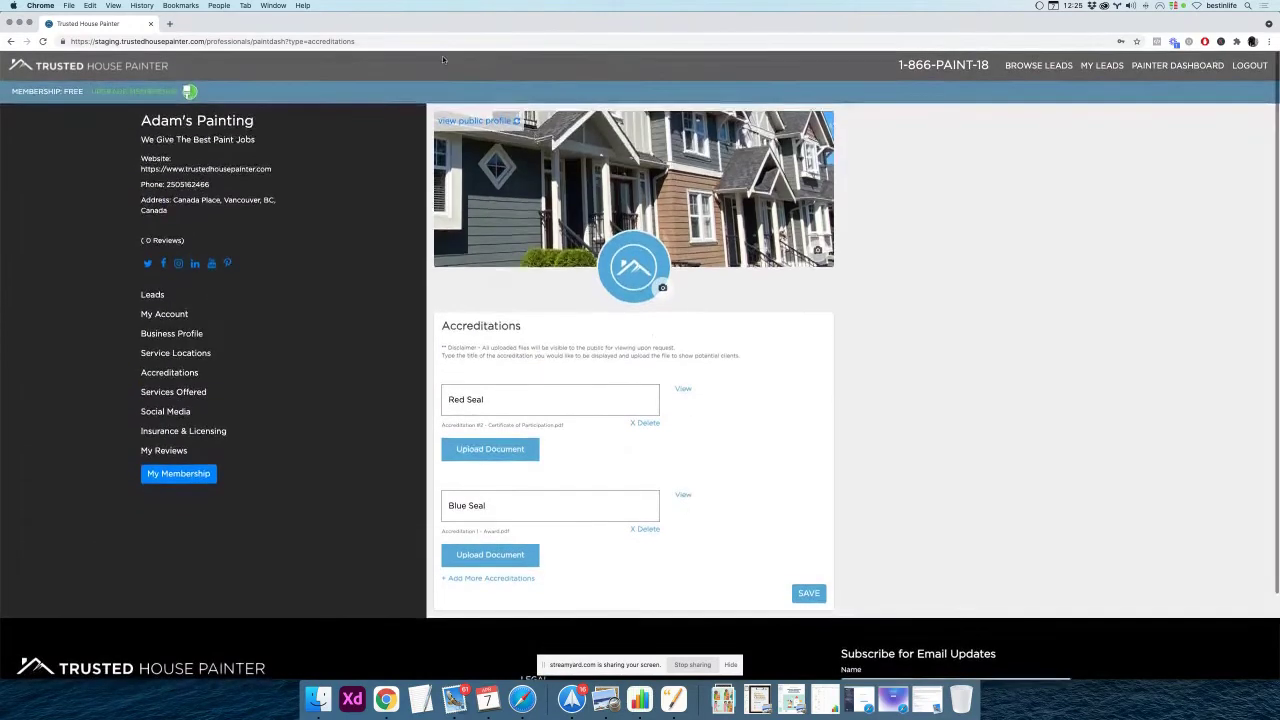
On the public profile, view Blue Seal's award letter zoomed to 100%
left_click(485, 120)
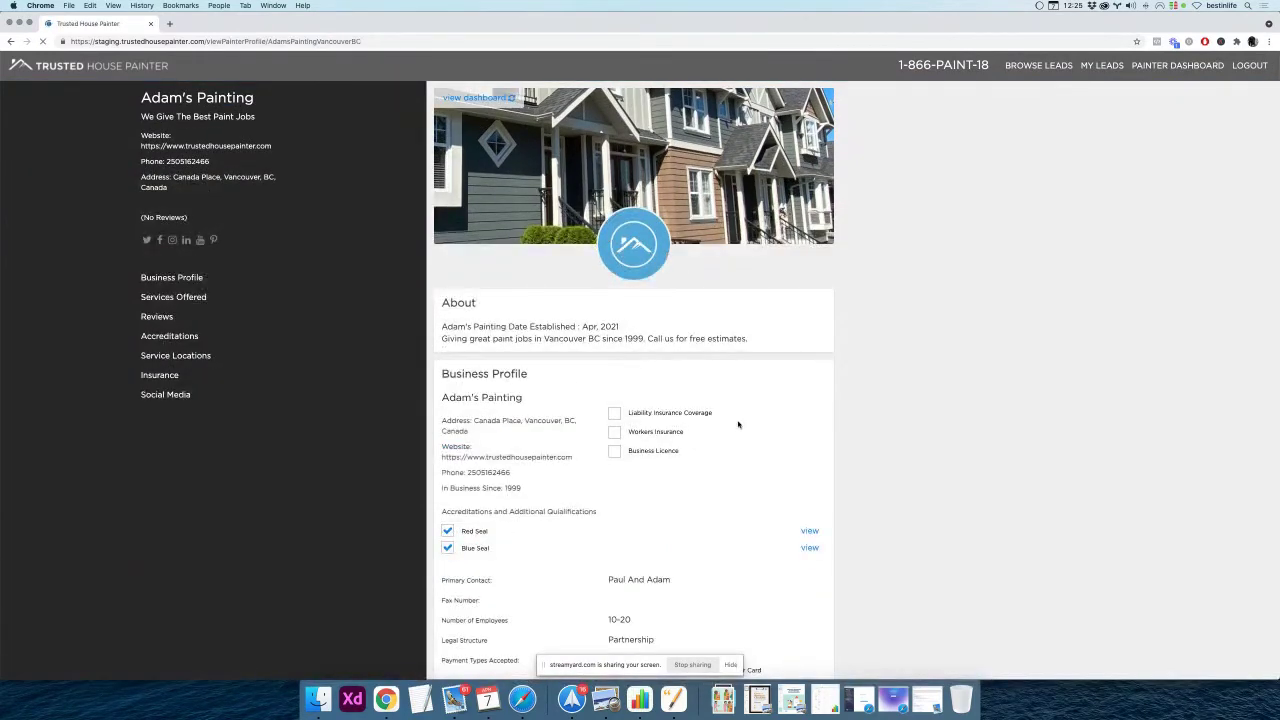
scroll(735, 423, "down", 1)
scroll(729, 423, "down", 2)
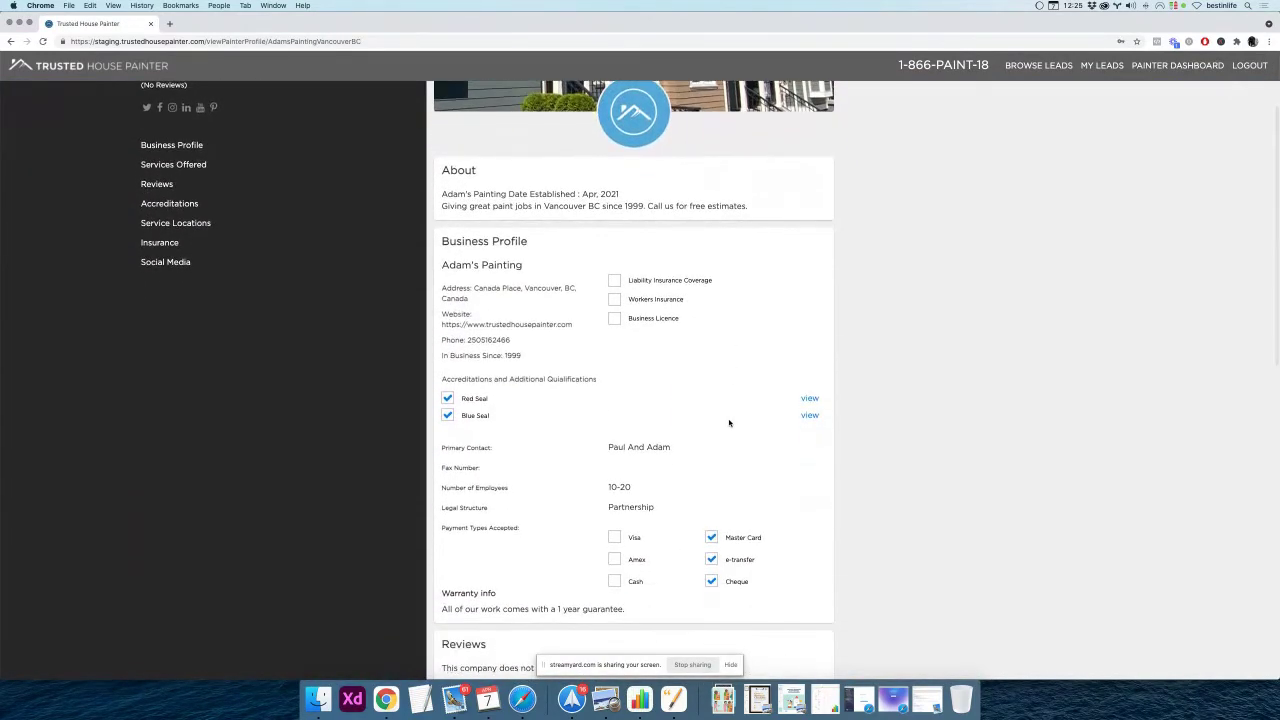
left_click(809, 415)
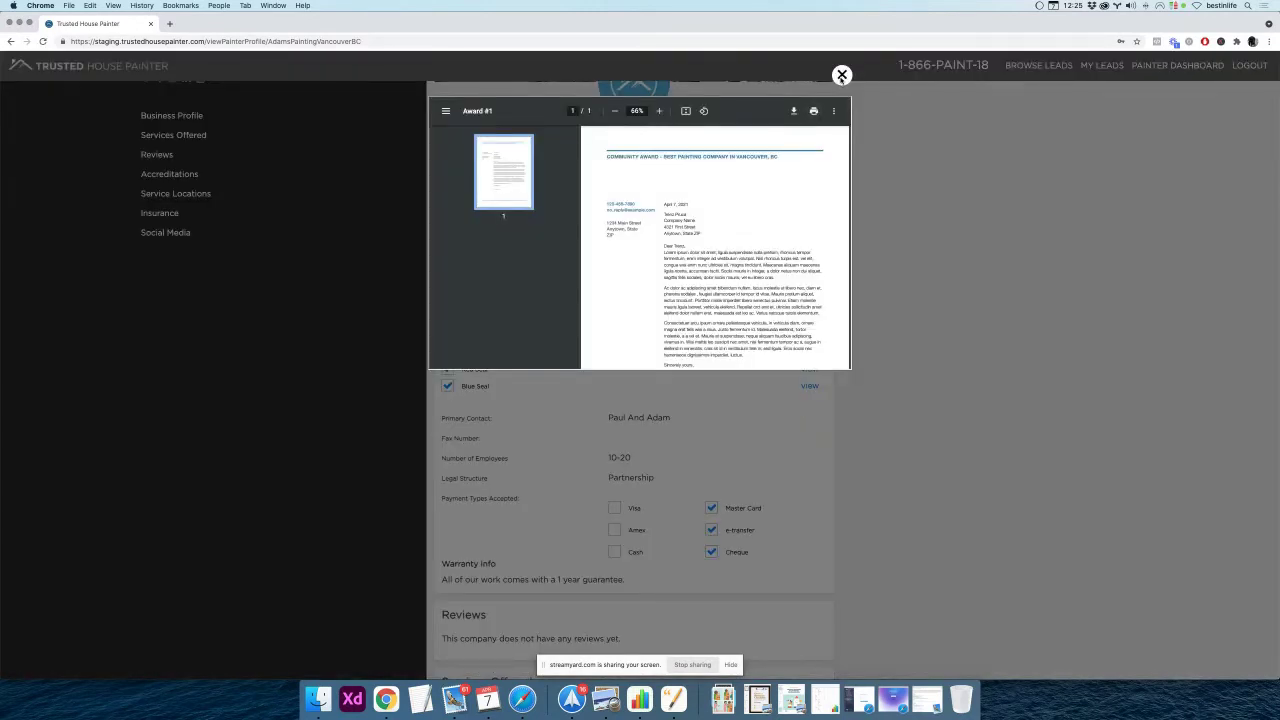
scroll(736, 190, "down", 3)
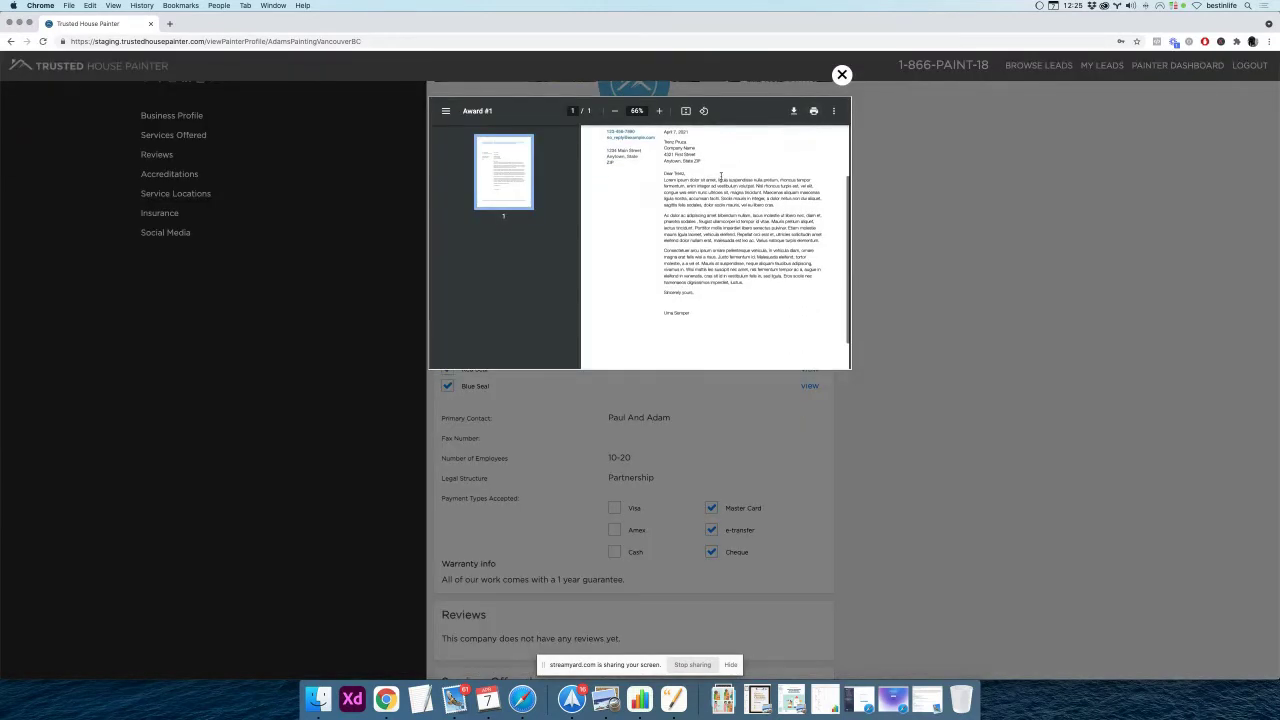
left_click(659, 111)
left_click(659, 111)
left_click(659, 111)
left_click(659, 111)
left_click(659, 111)
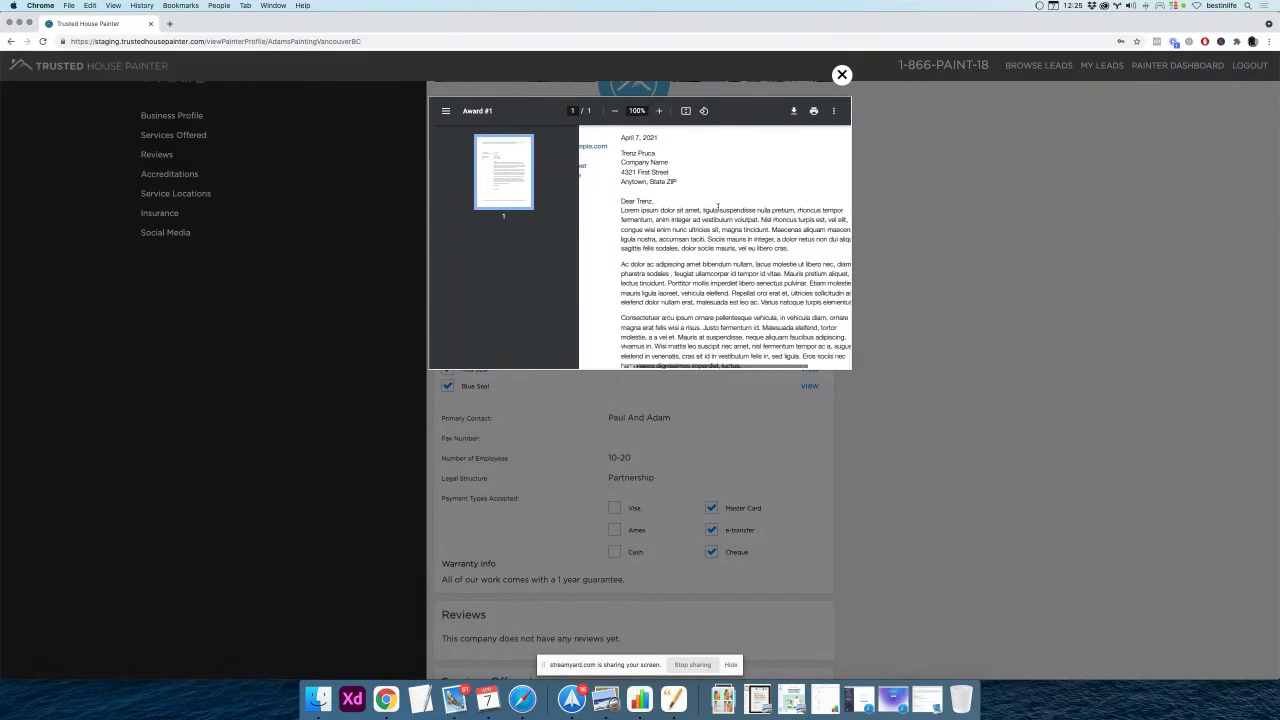
scroll(704, 206, "down", 3)
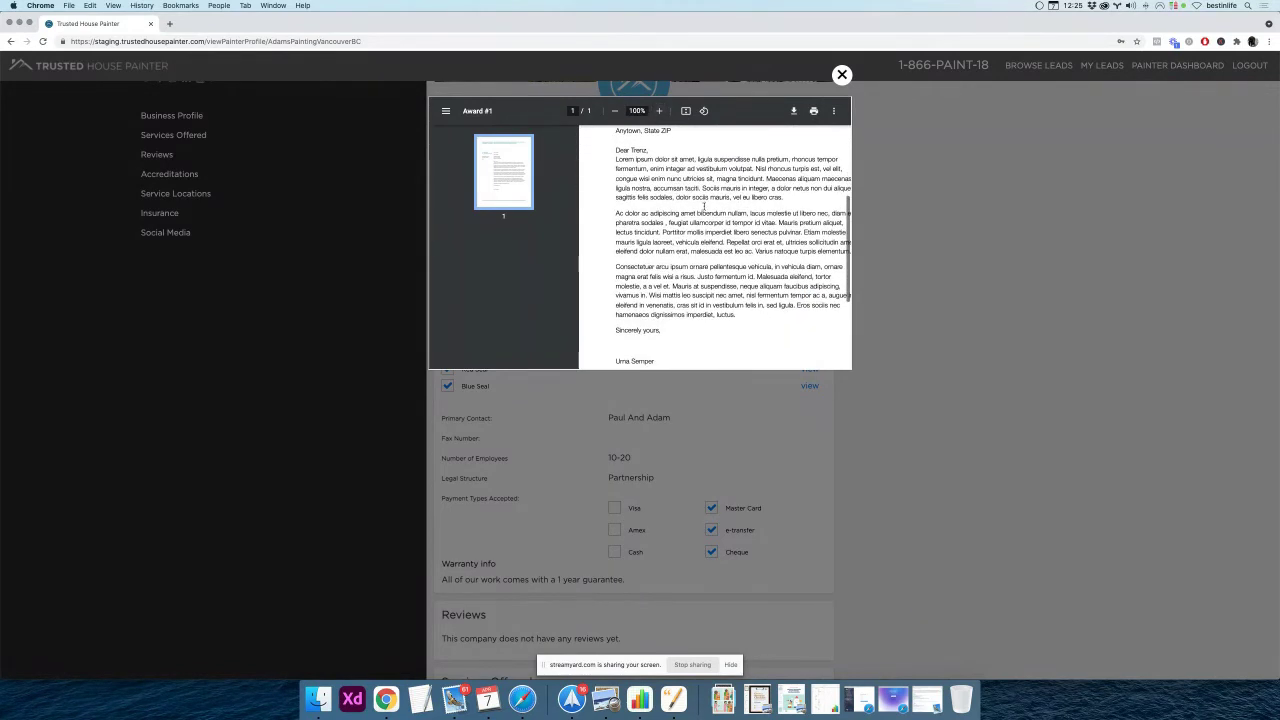
scroll(704, 206, "down", 3)
scroll(704, 206, "down", 3)
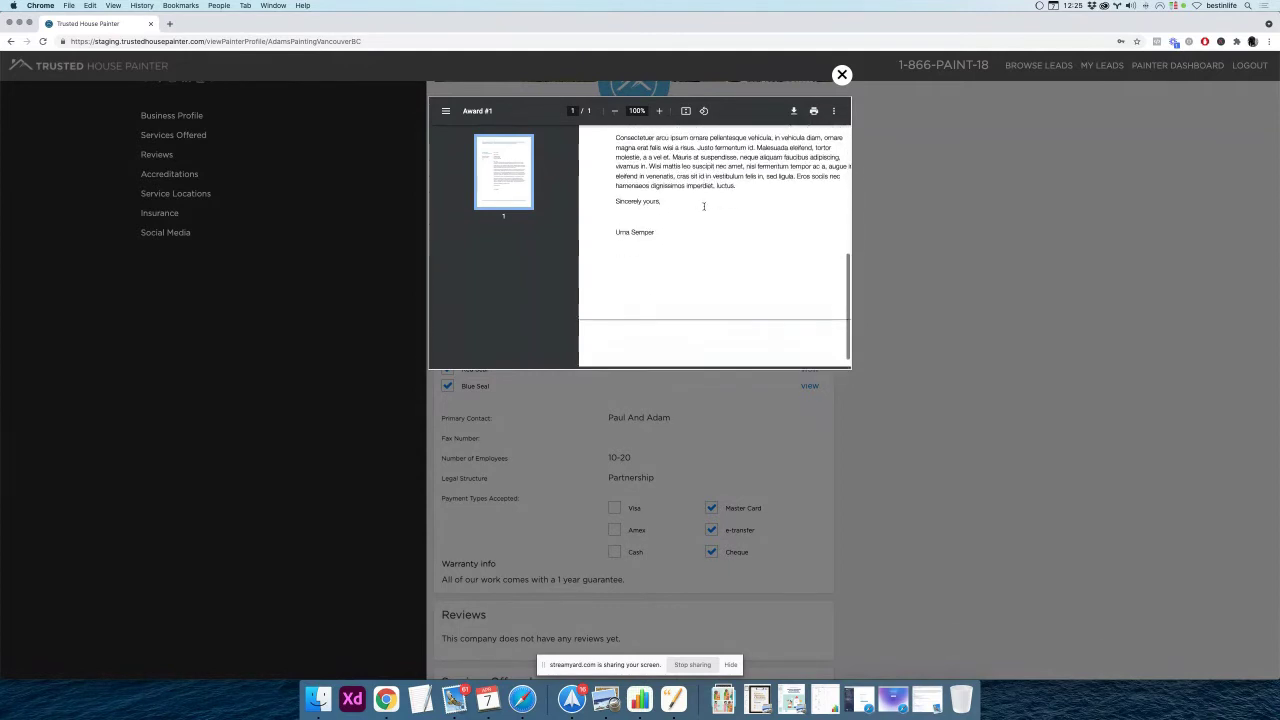
left_click(842, 76)
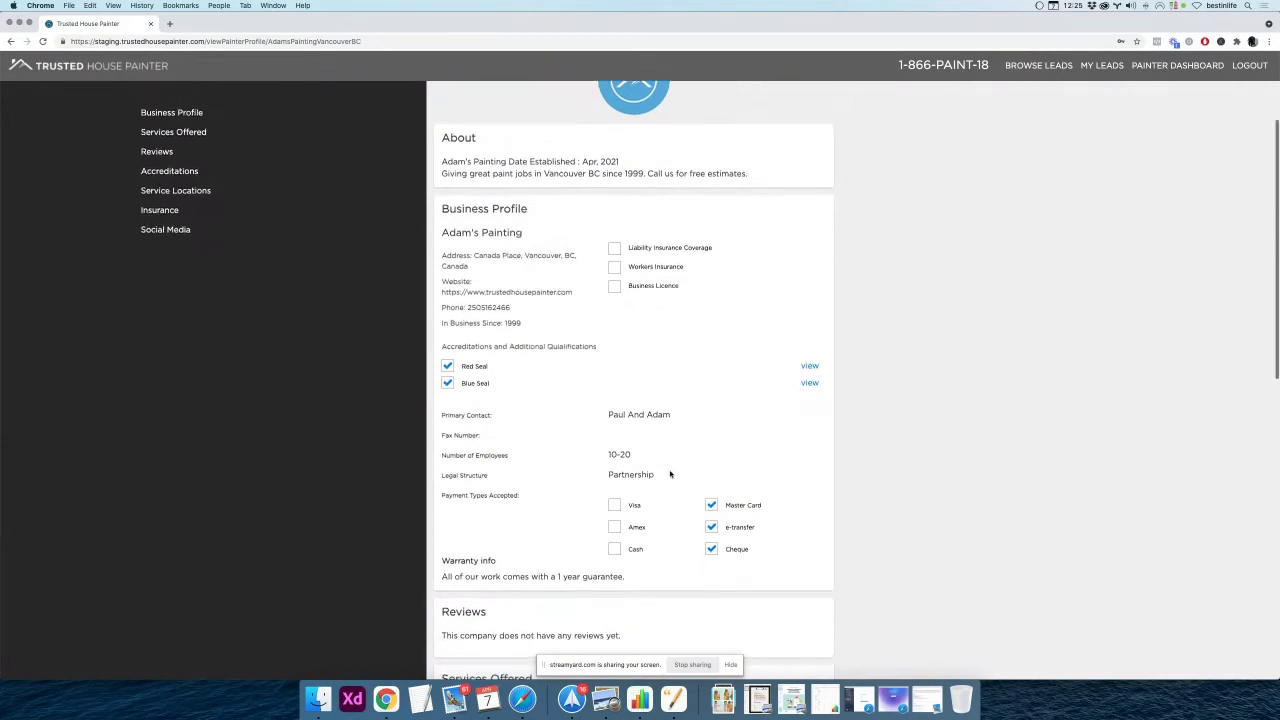
Check Red Seal's document, which shows page not found, and return to the painter dashboard
left_click(809, 364)
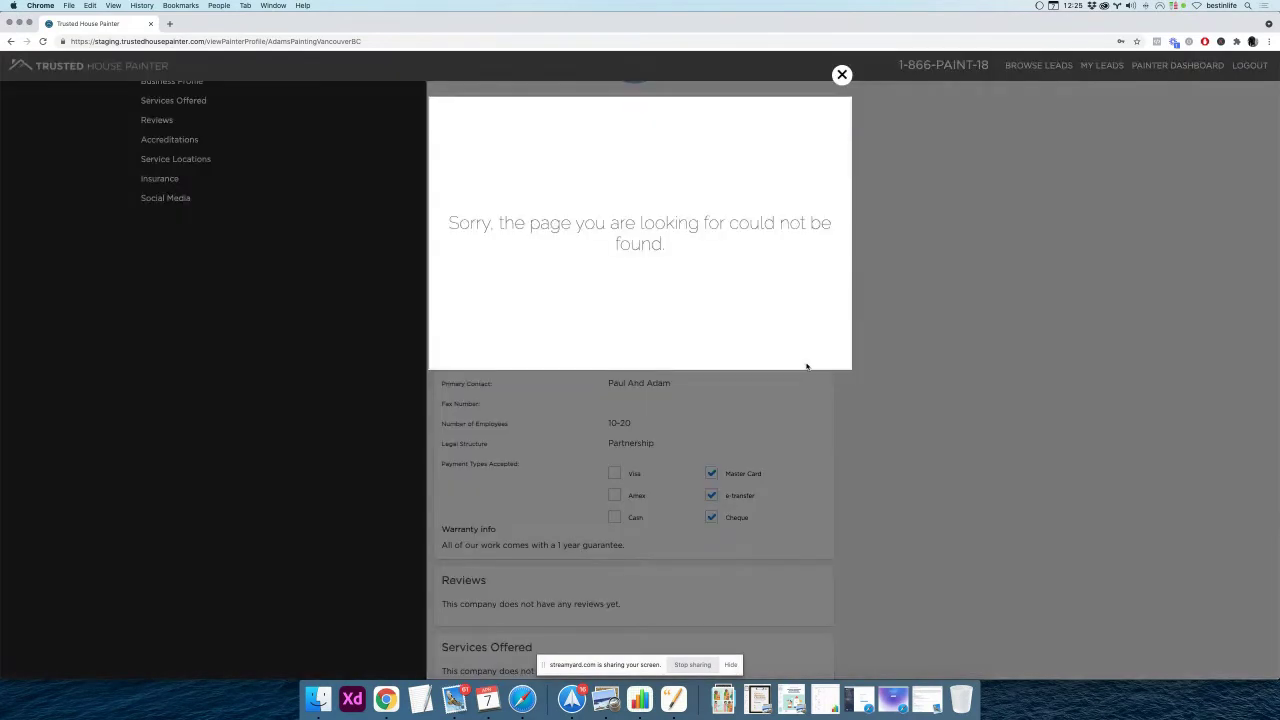
left_click(843, 75)
scroll(670, 328, "down", 2)
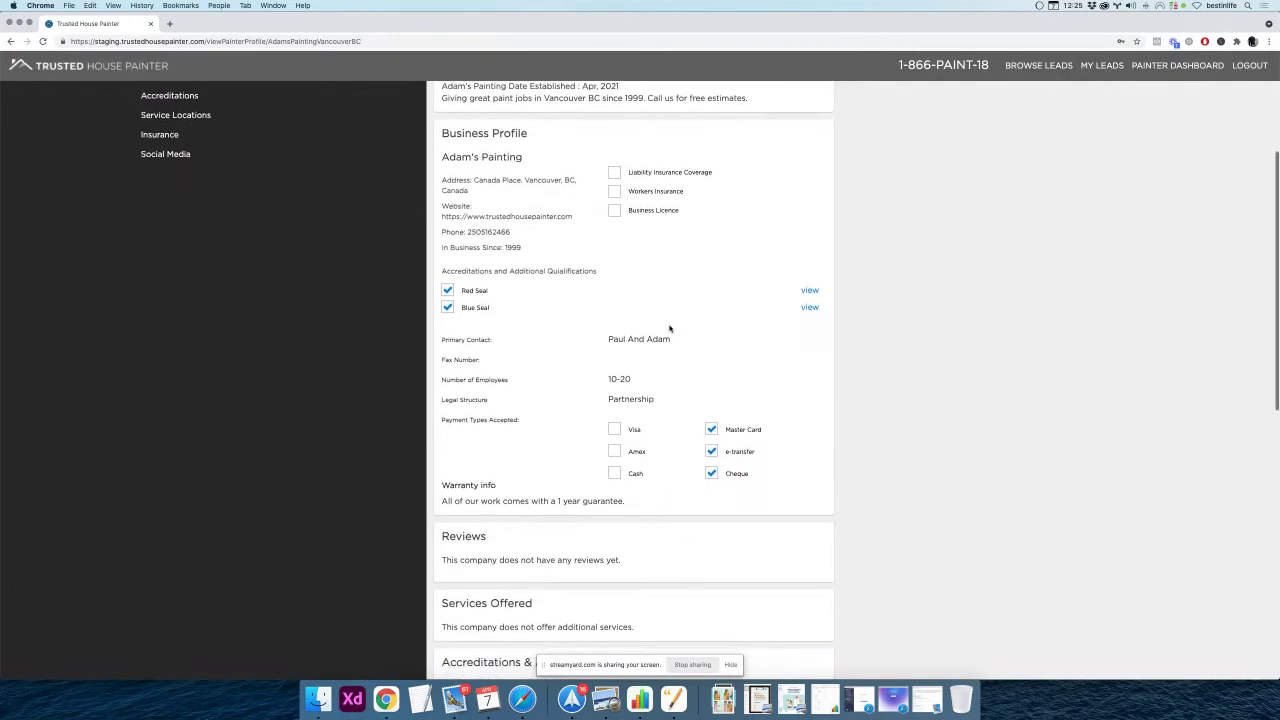
scroll(670, 328, "up", 5)
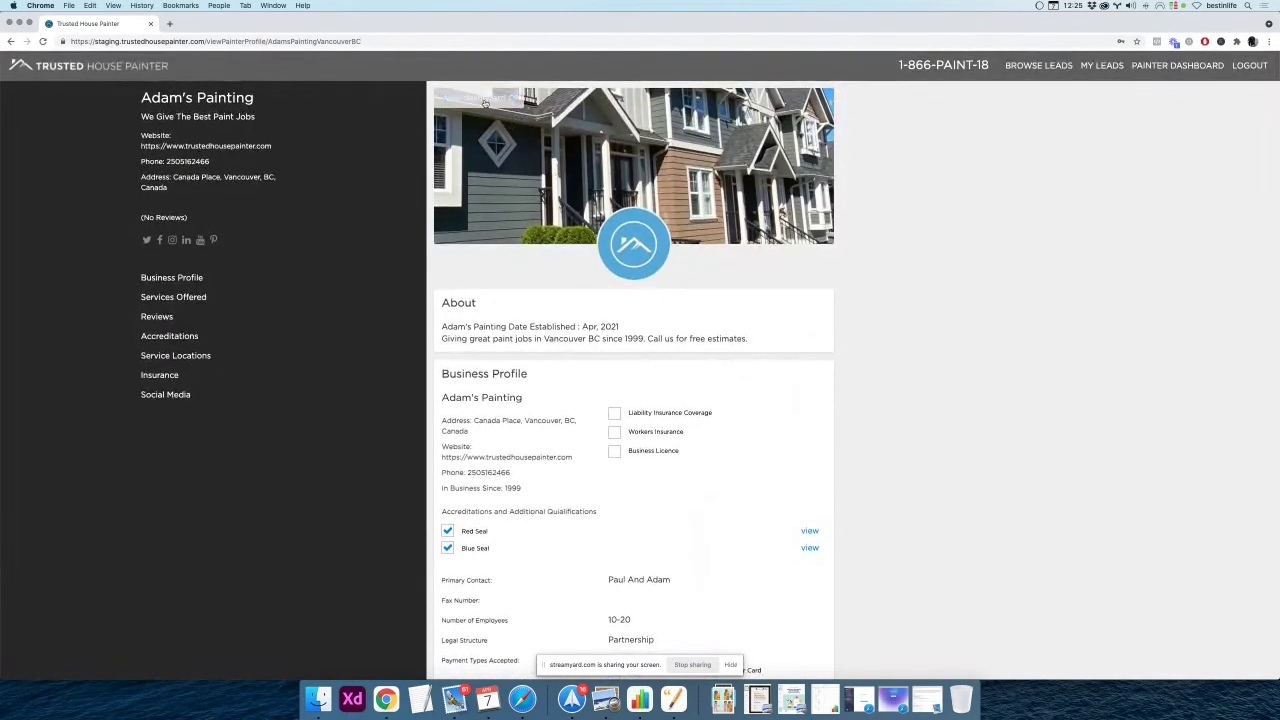
left_click(482, 100)
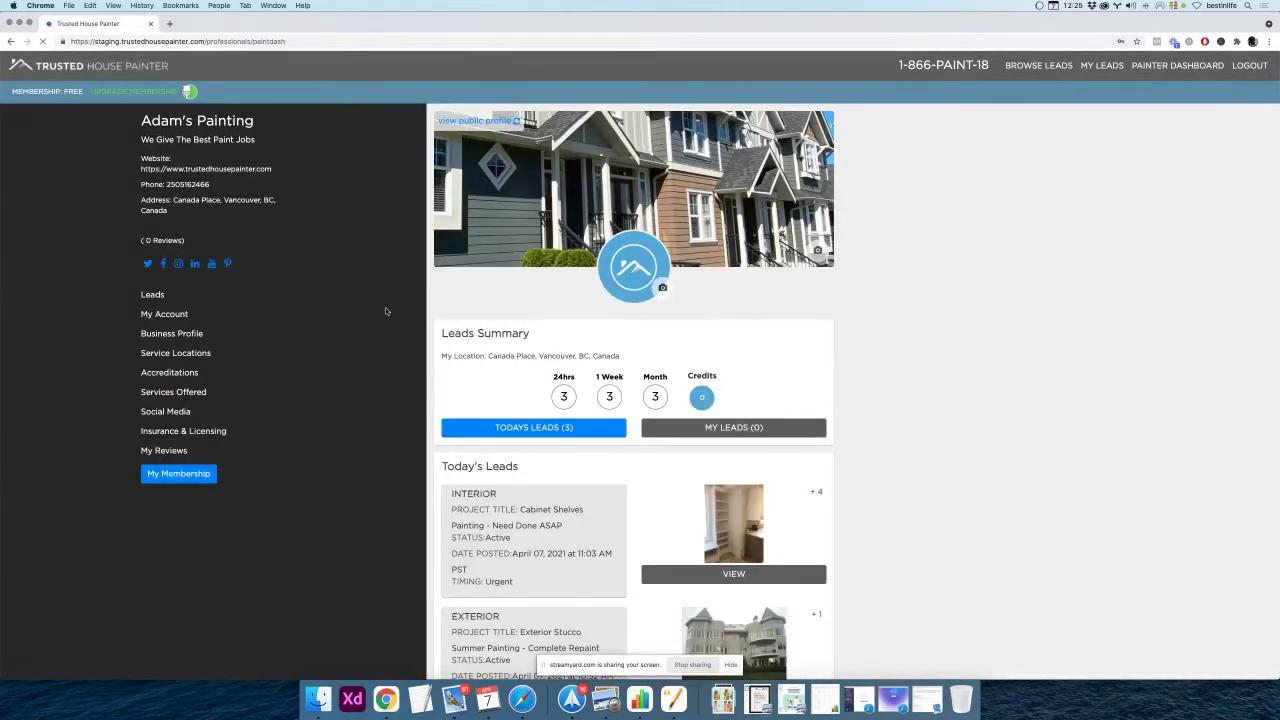
Try renaming Accreditation #2 - Certificate of Participation.pdf in Finder without the # sign
key("super+Tab")
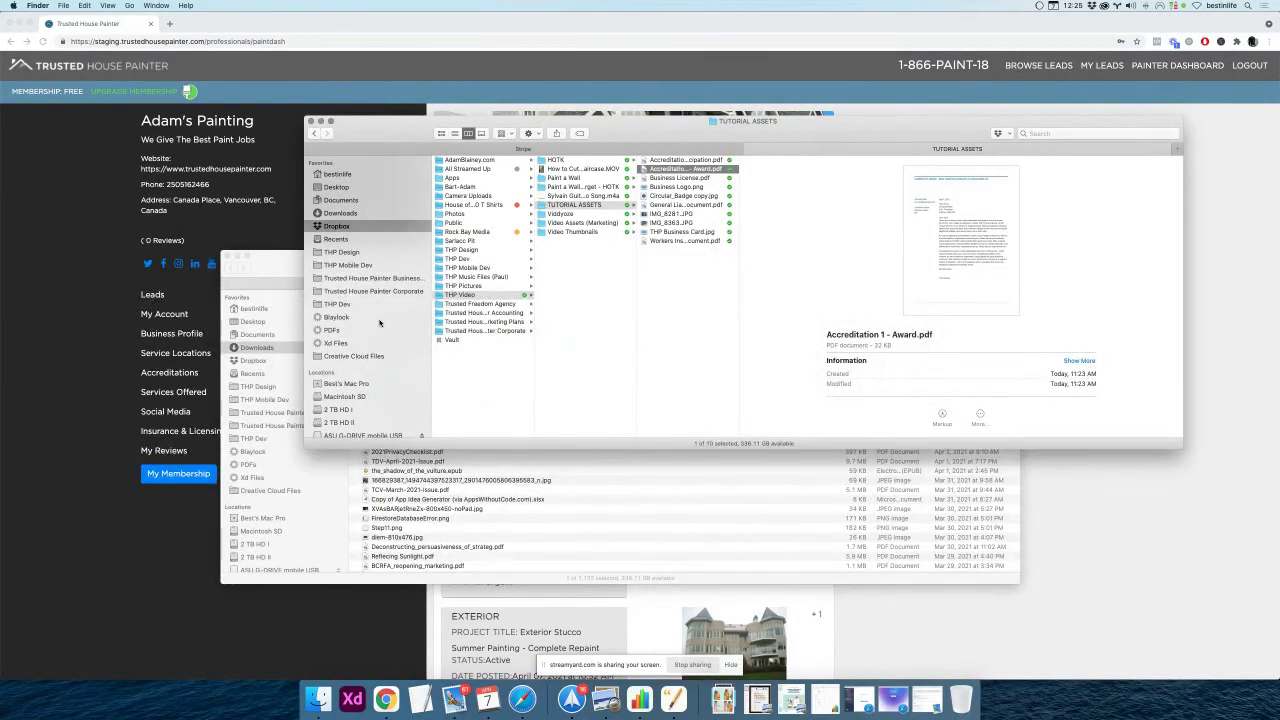
key("Up")
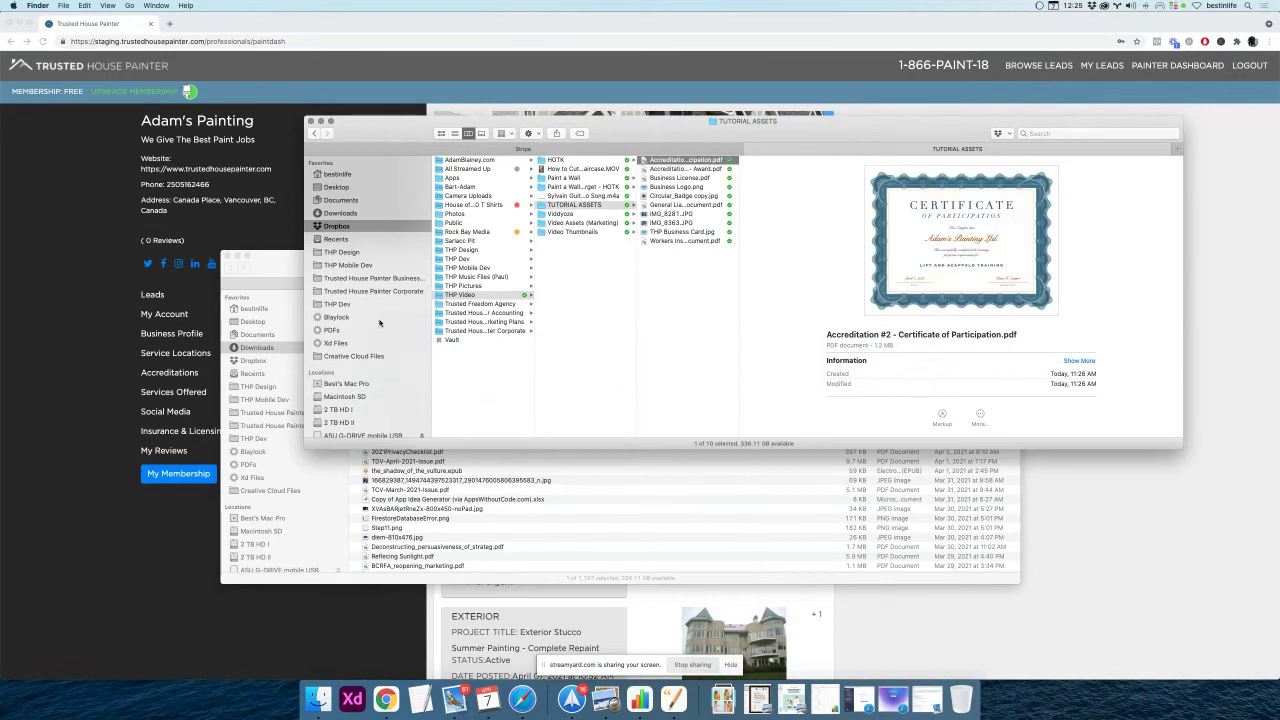
key("Return")
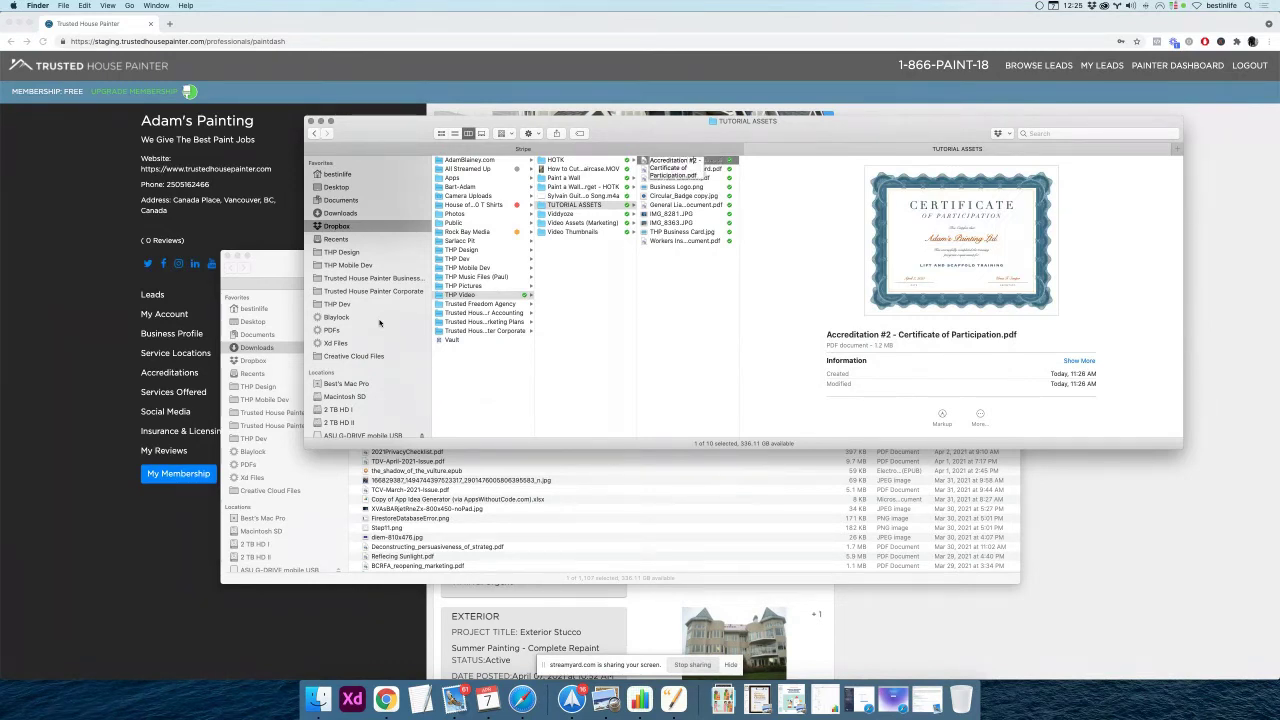
key("Return")
key("super+Tab")
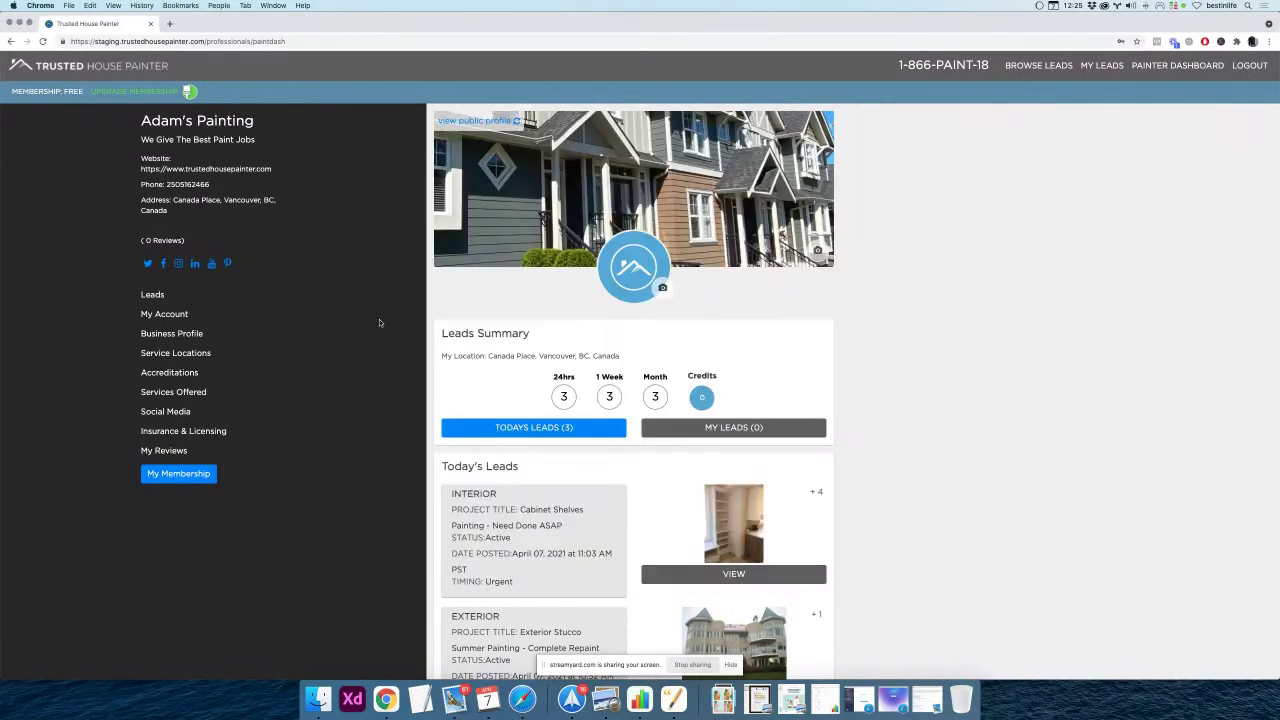
Delete the old Red Seal entry and add a new Red Seal with the certificate PDF attached
left_click(171, 371)
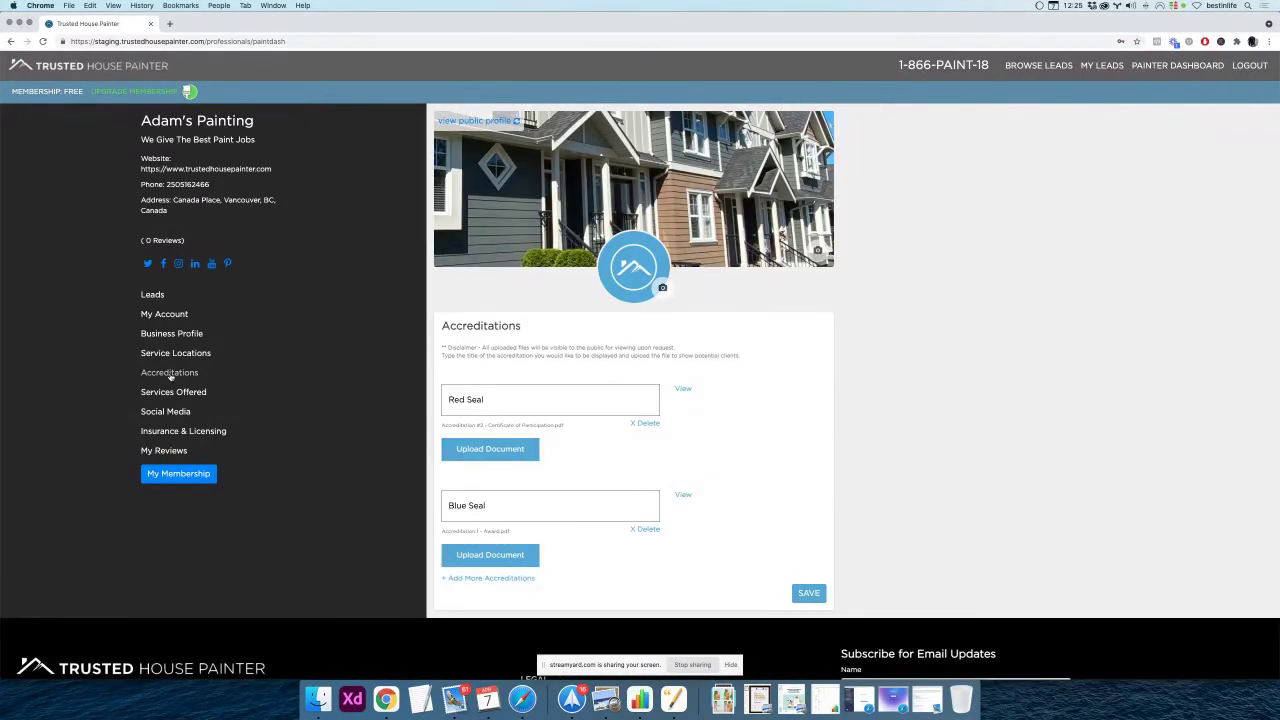
left_click(647, 424)
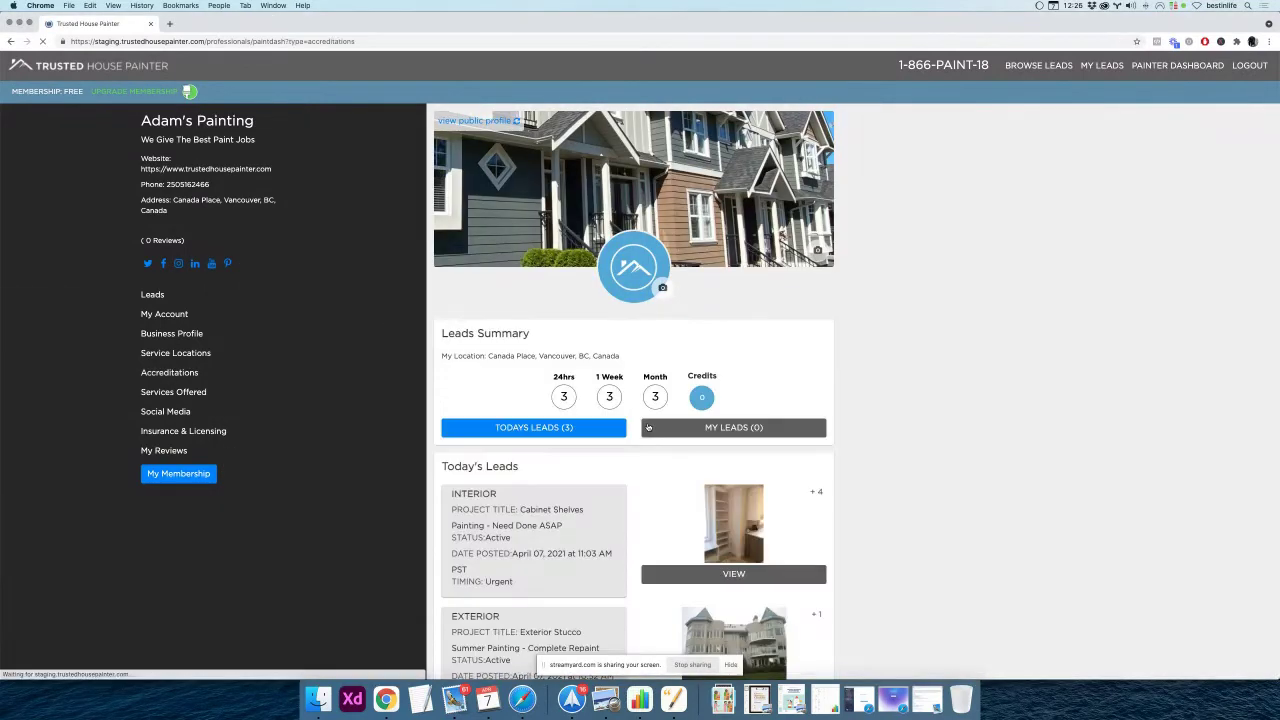
left_click(175, 373)
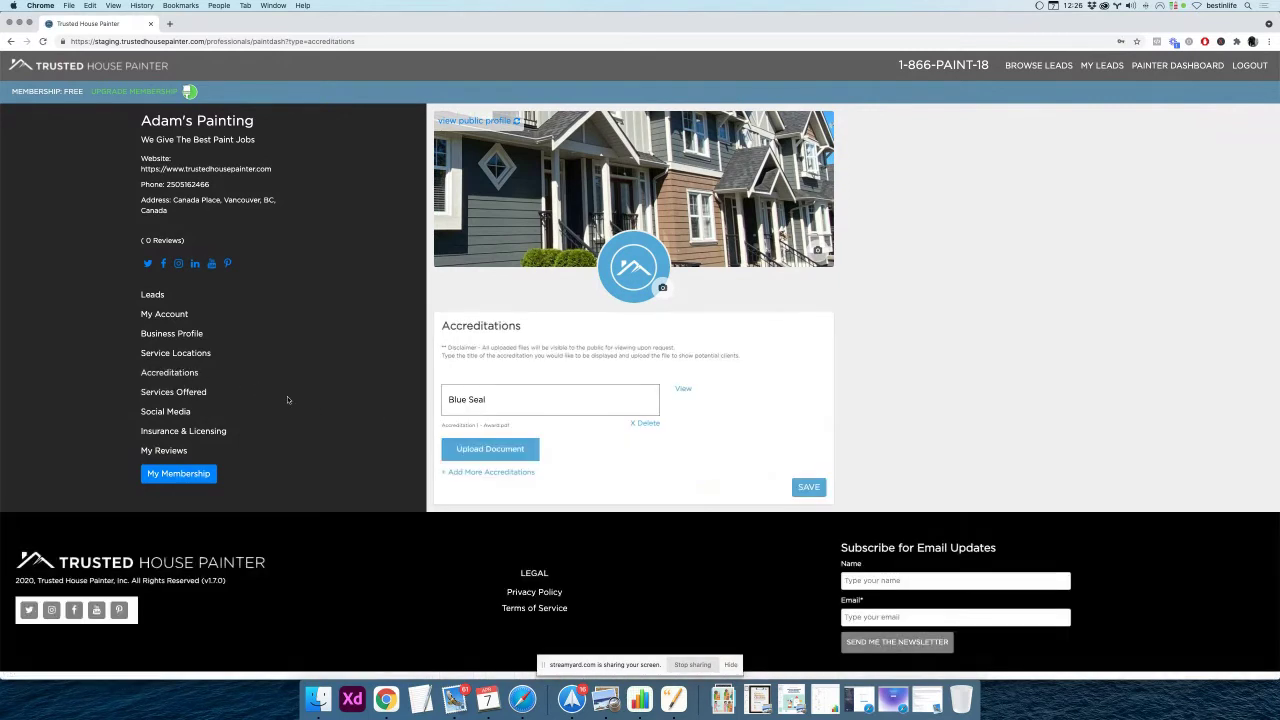
left_click(476, 472)
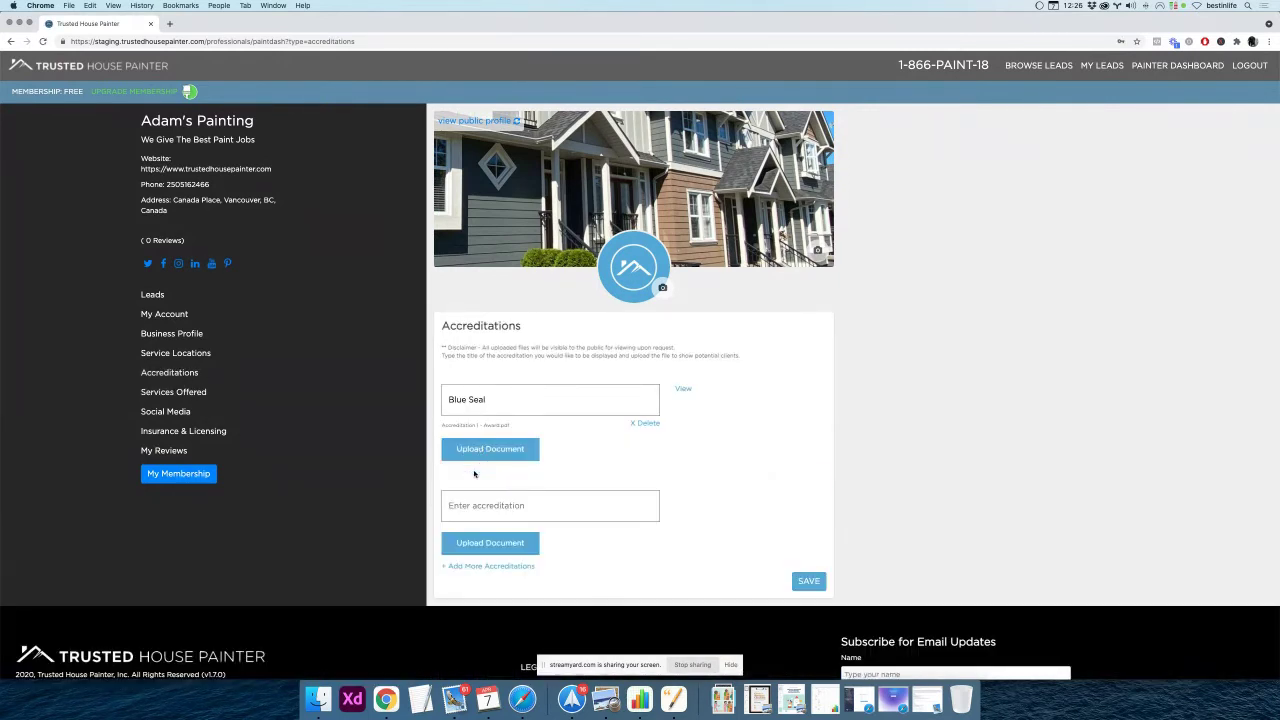
left_click(473, 506)
type("Red Seal")
left_click(476, 542)
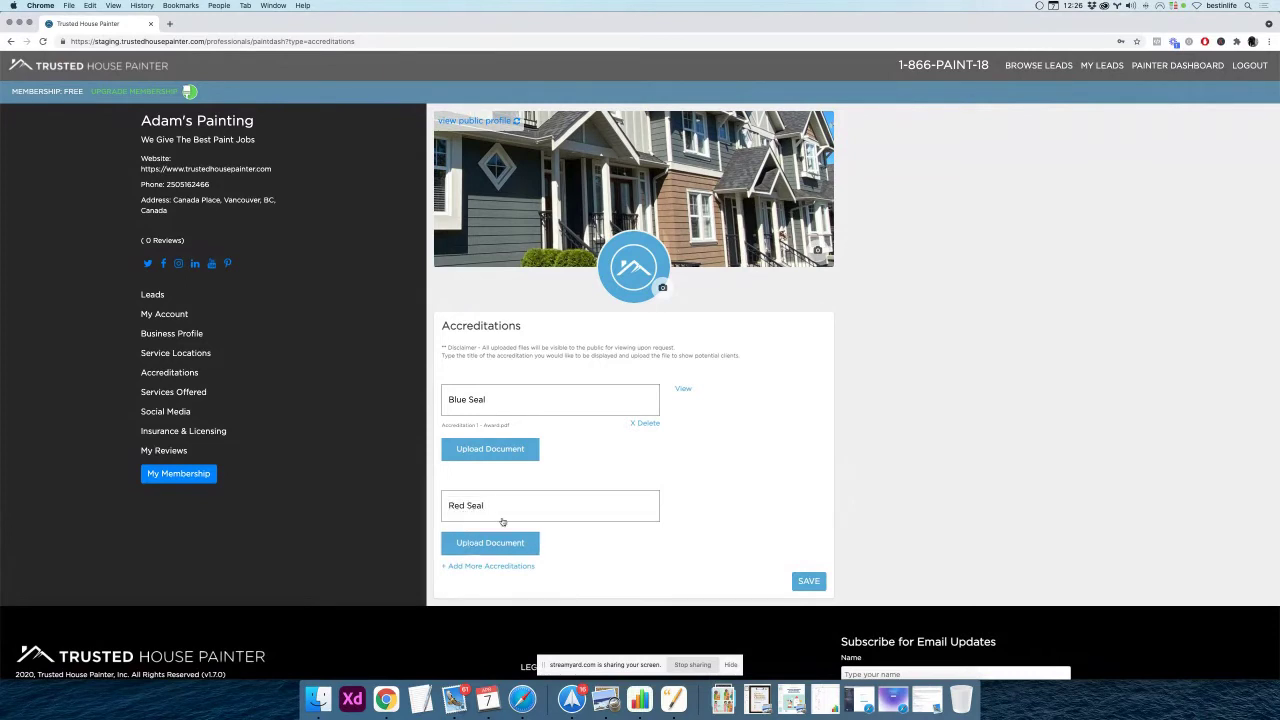
left_click(561, 145)
key("Up")
key("Return")
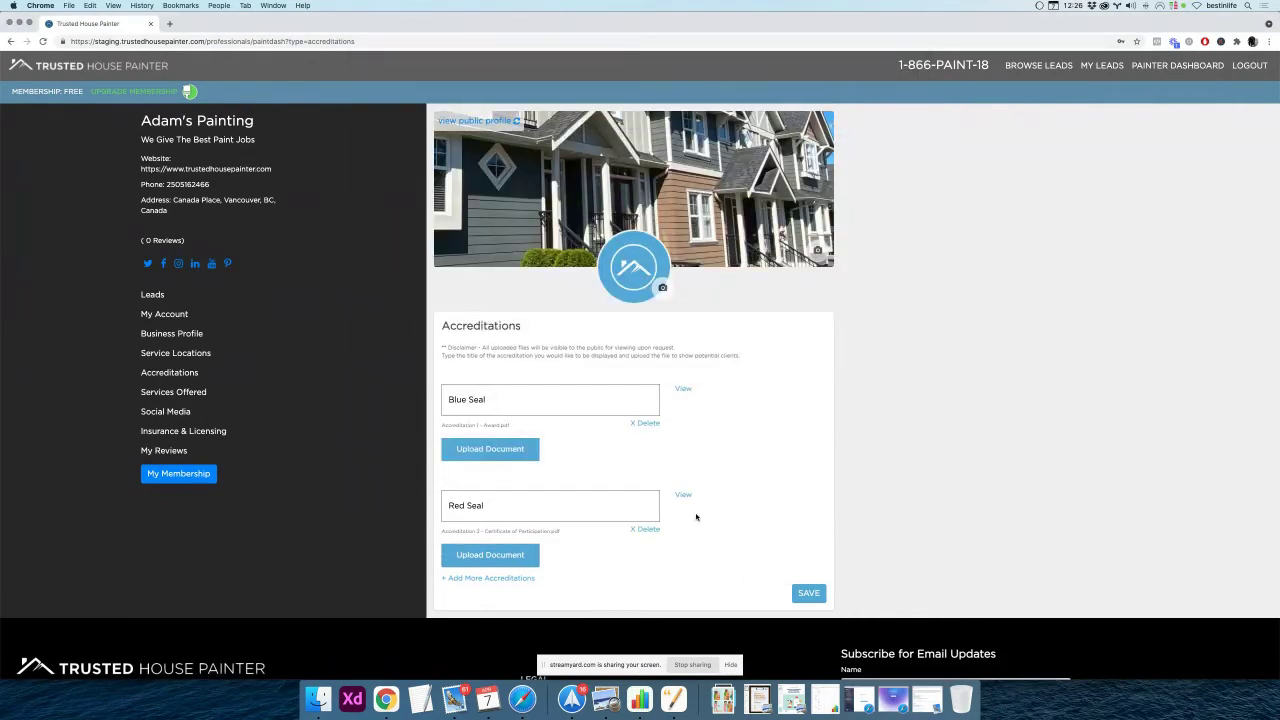
Preview the re-uploaded Red Seal certificate, which now displays correctly
left_click(682, 495)
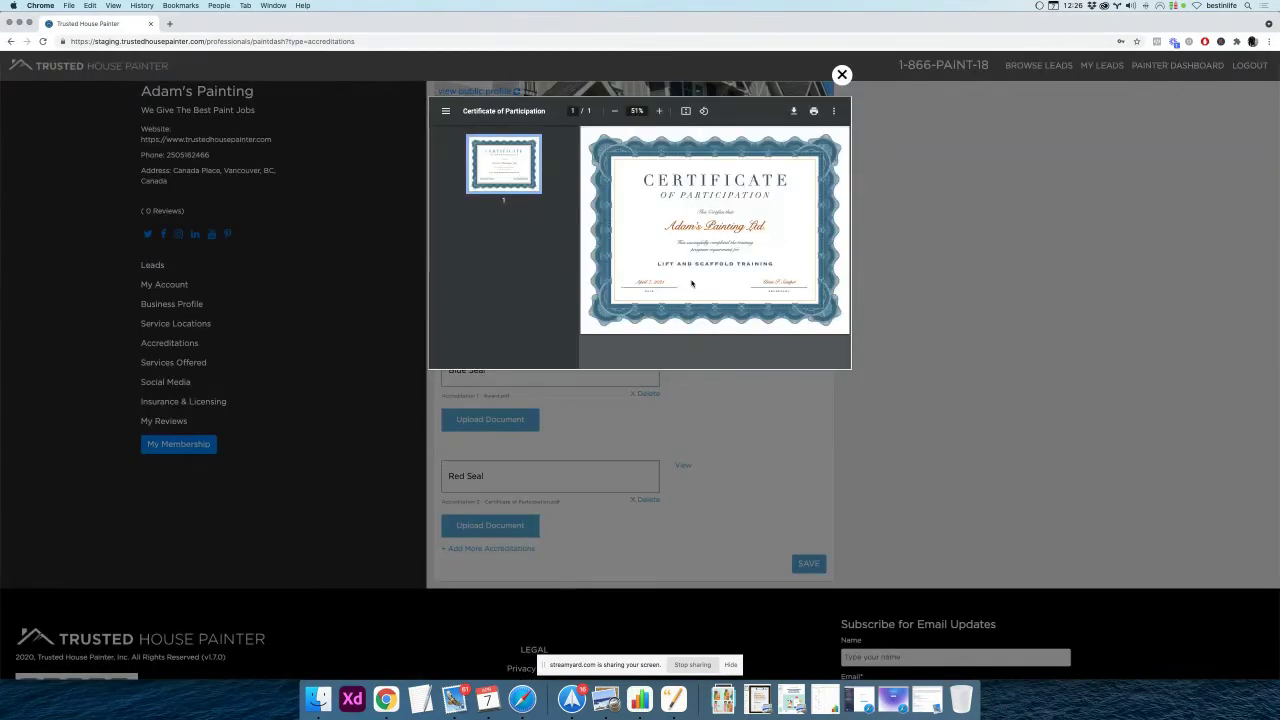
scroll(726, 207, "down", 1)
scroll(726, 207, "up", 1)
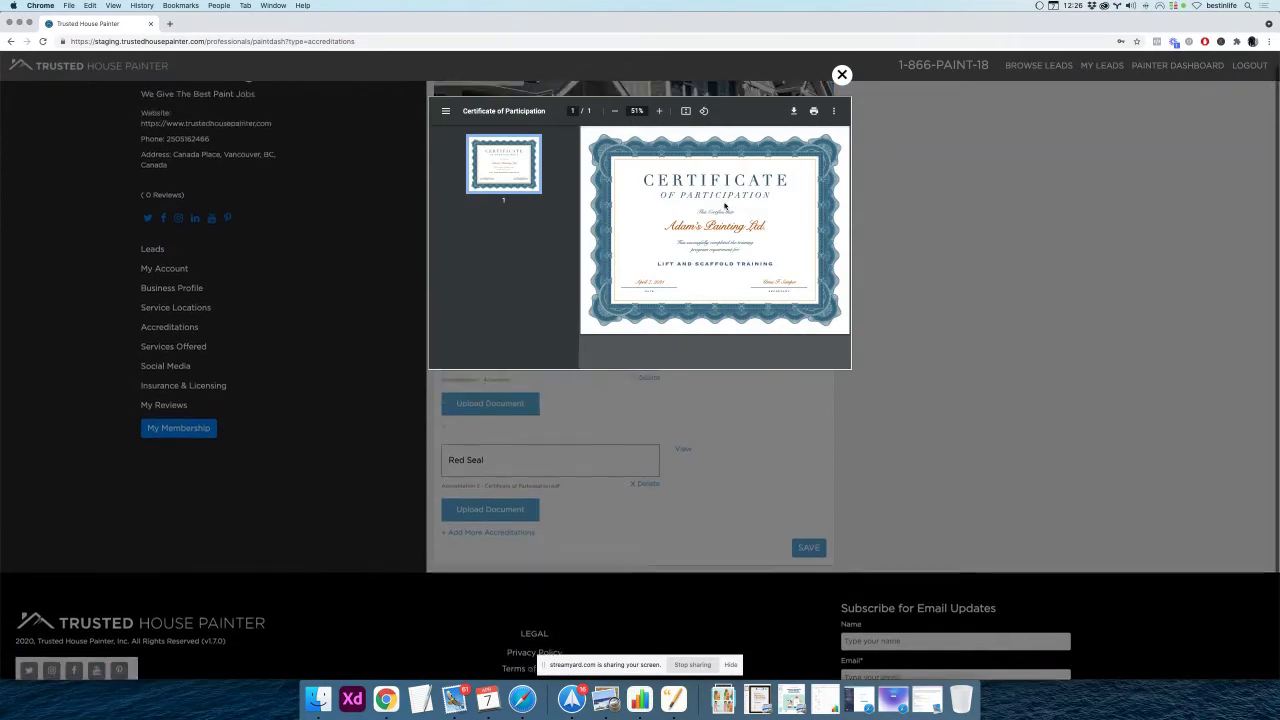
left_click(842, 76)
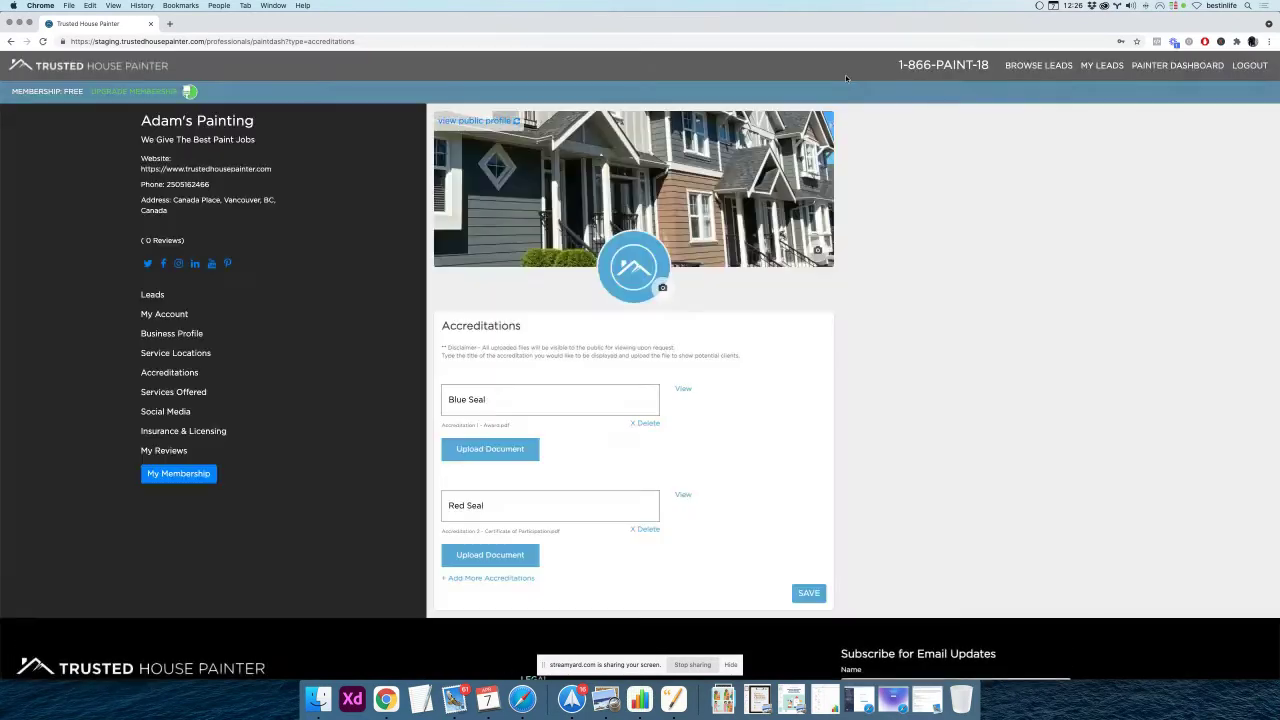
scroll(775, 438, "down", 1)
scroll(775, 440, "up", 1)
Save the accreditations, then open and close the Red Seal certificate from the public profile
left_click(808, 593)
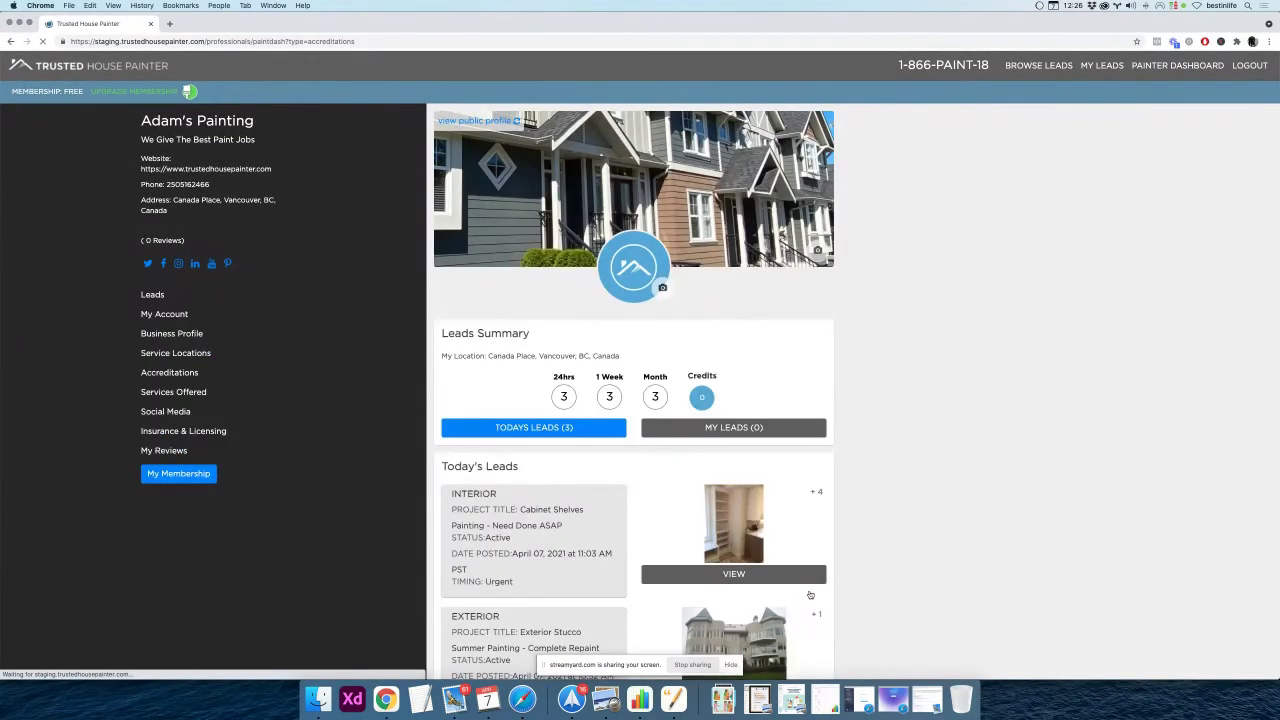
left_click(477, 120)
scroll(715, 385, "down", 2)
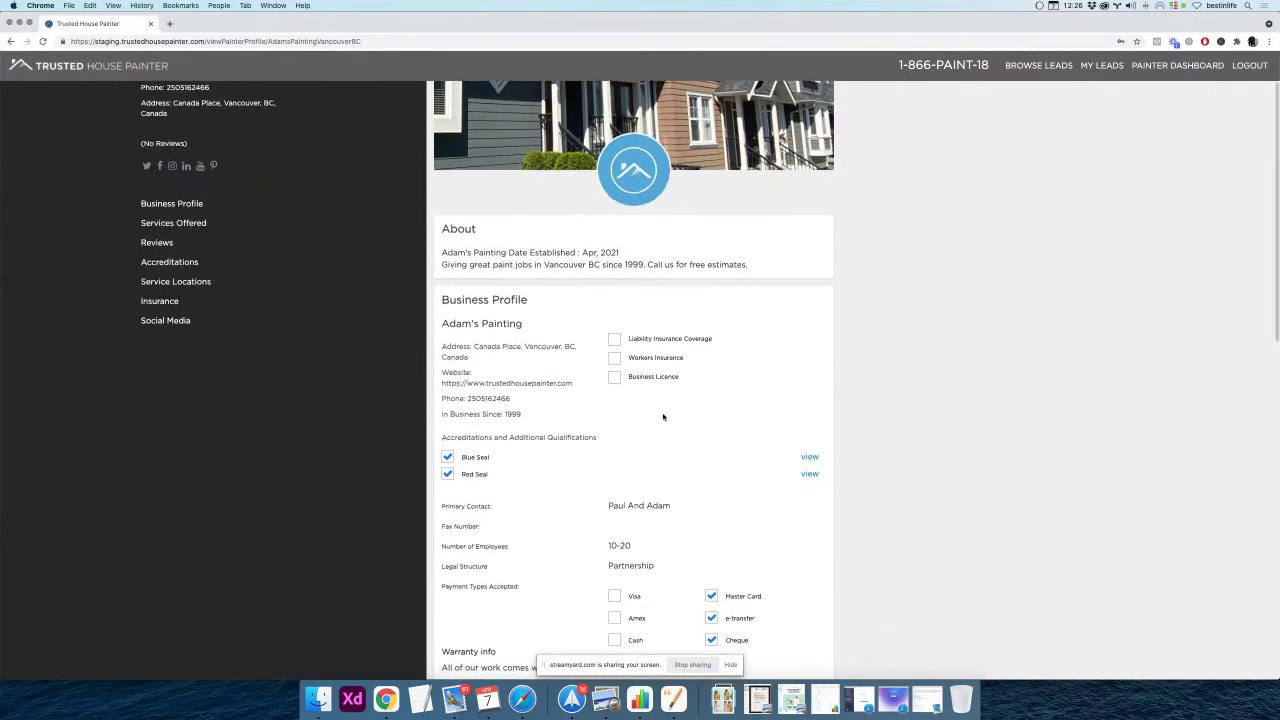
left_click(809, 476)
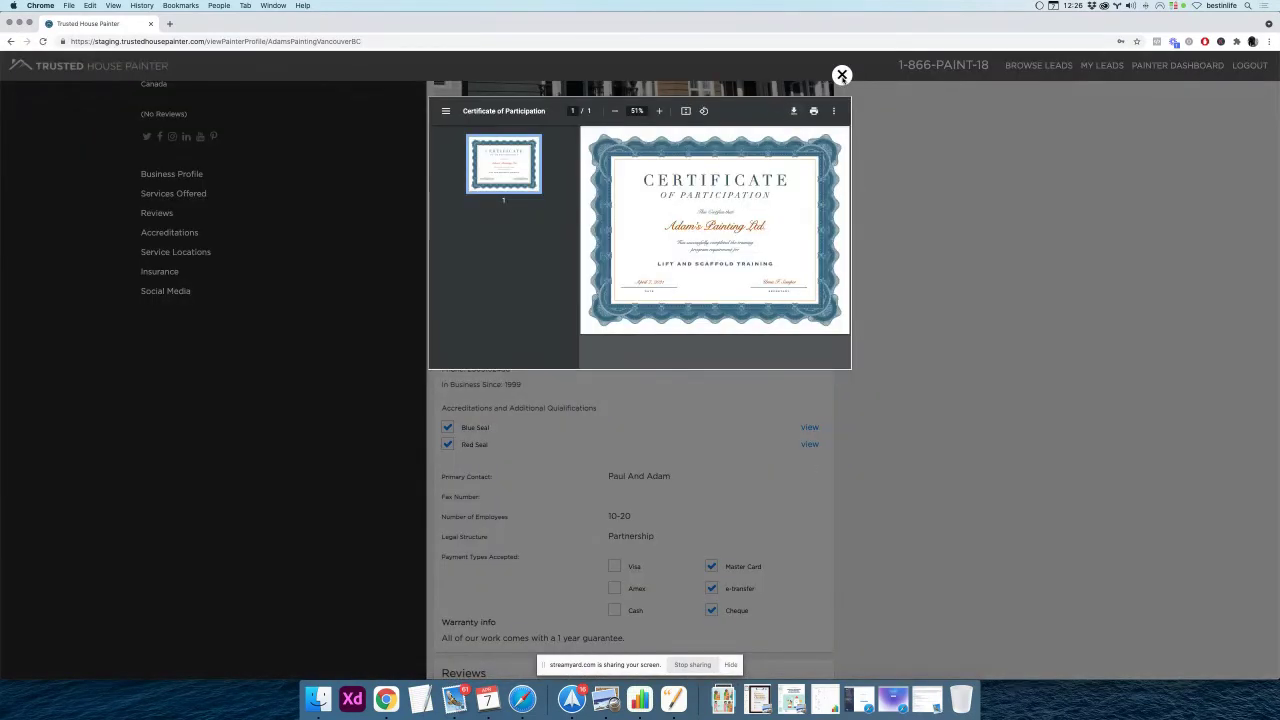
left_click(842, 76)
Back on the dashboard, review the Blue Seal and Red Seal accreditations, then open Services Offered
scroll(128, 155, "up", 2)
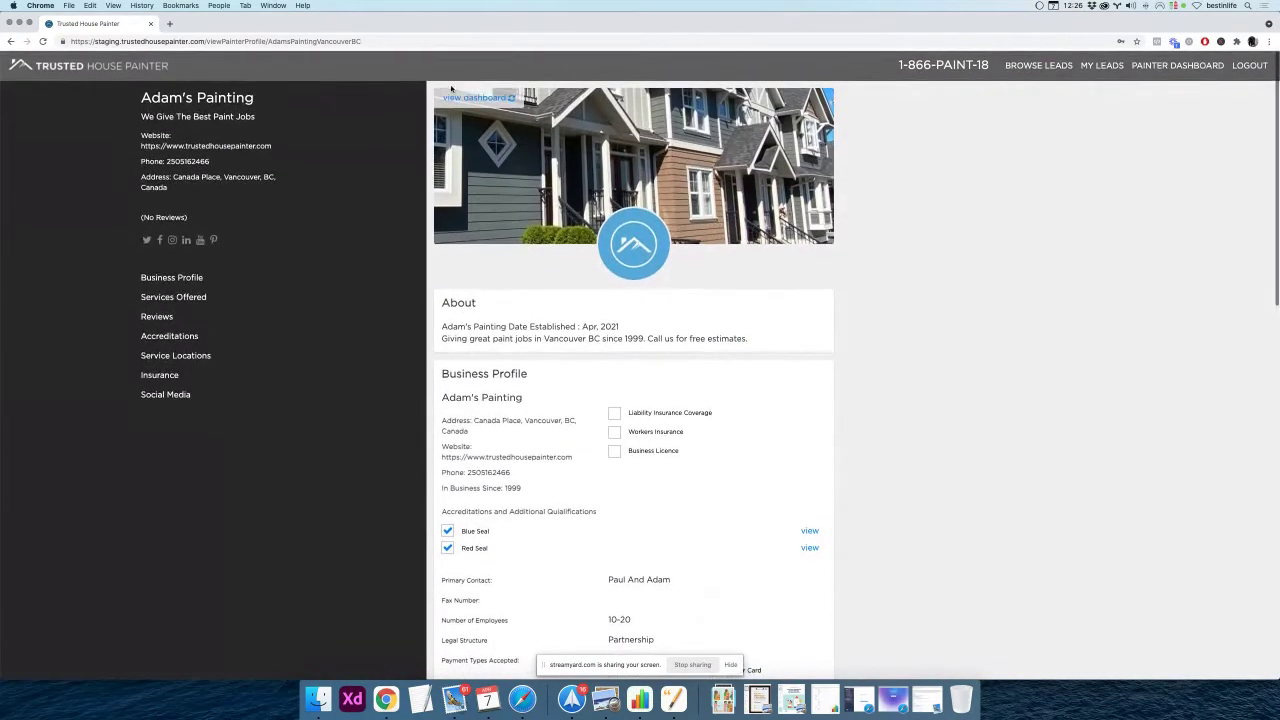
left_click(468, 103)
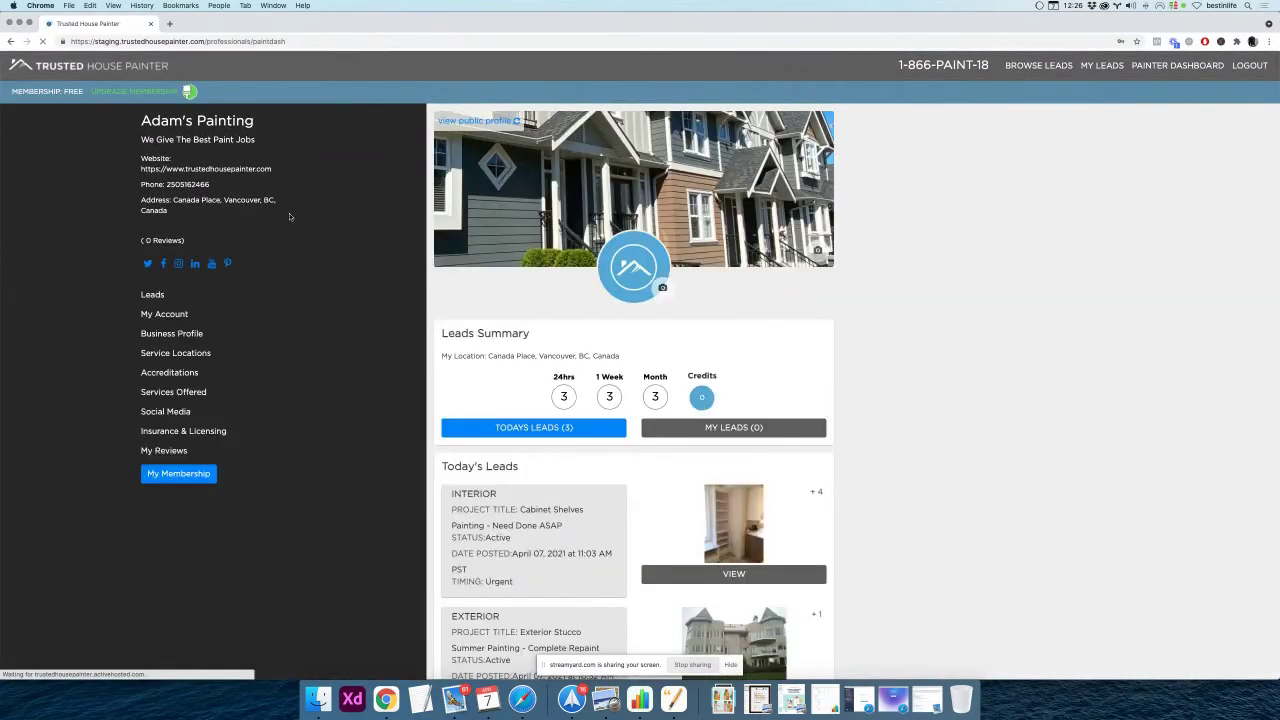
left_click(170, 372)
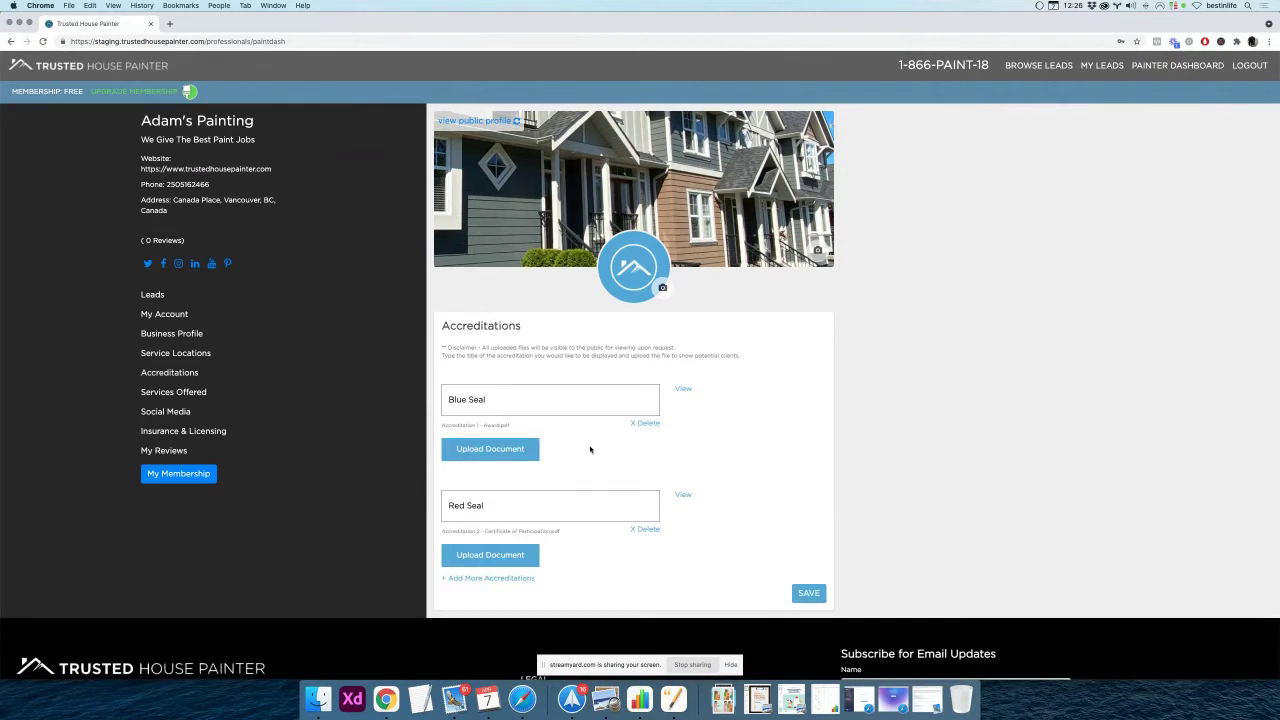
scroll(729, 477, "down", 1)
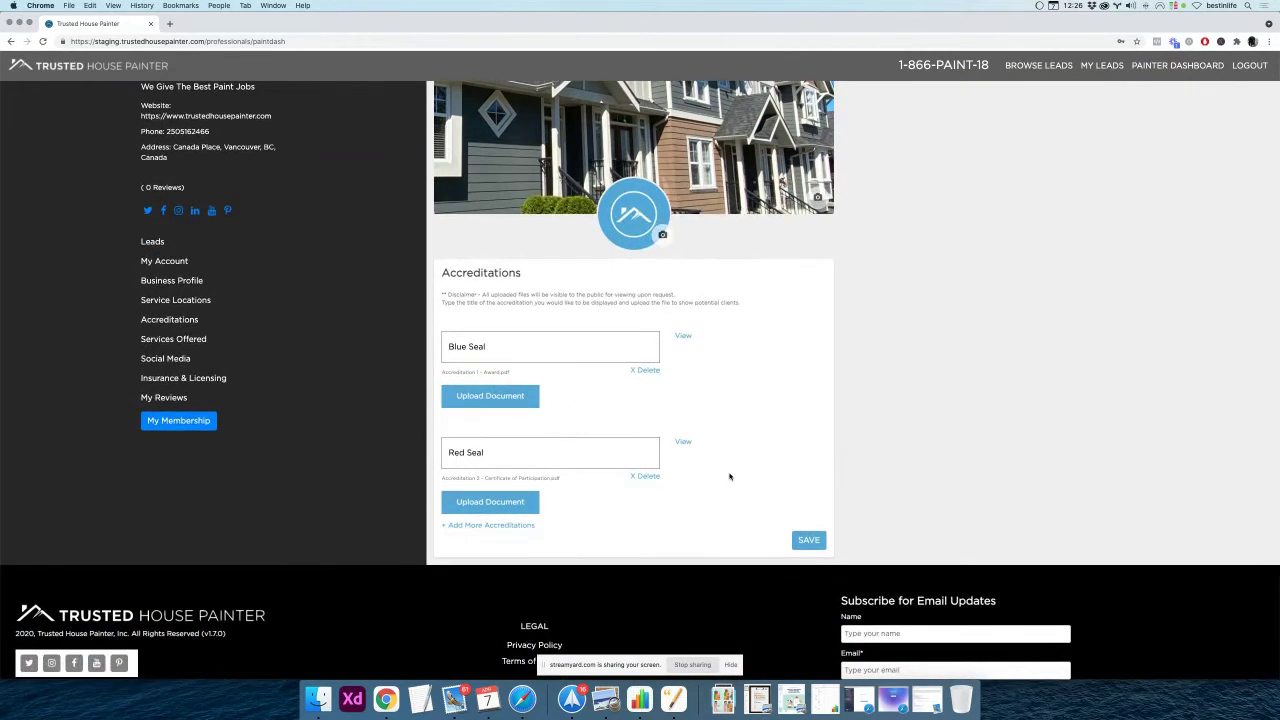
scroll(729, 477, "up", 1)
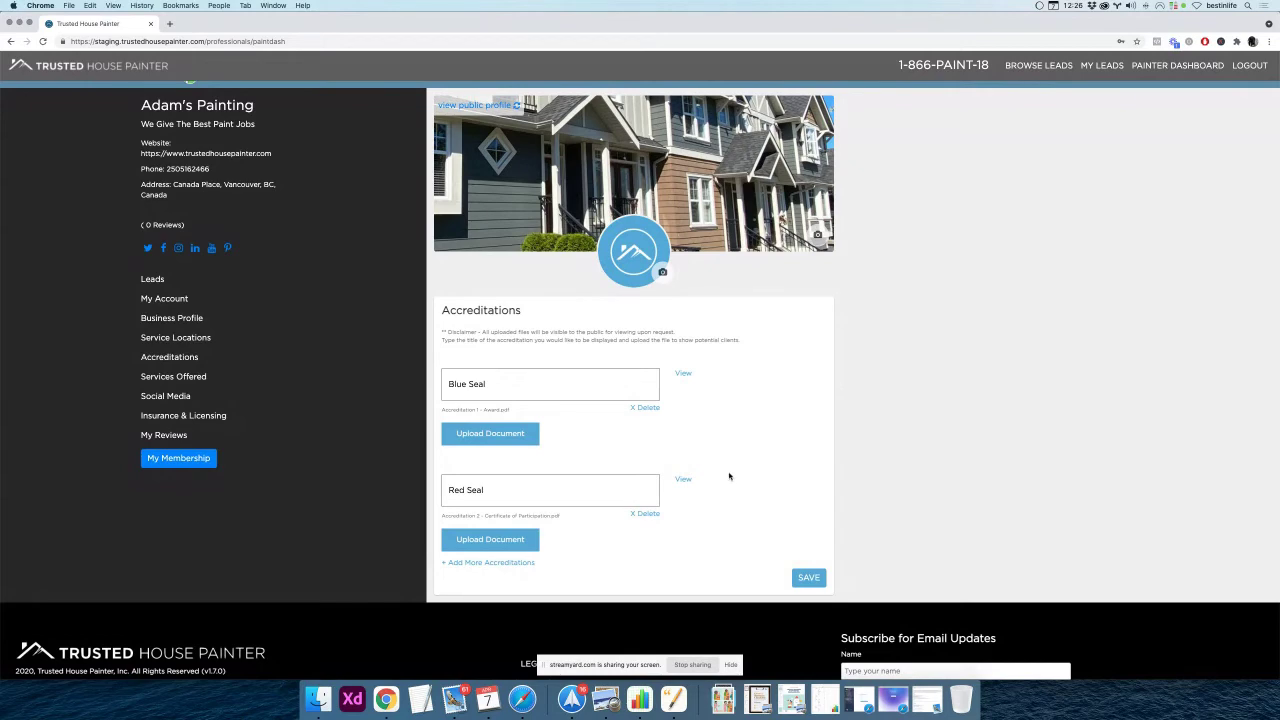
scroll(728, 476, "down", 1)
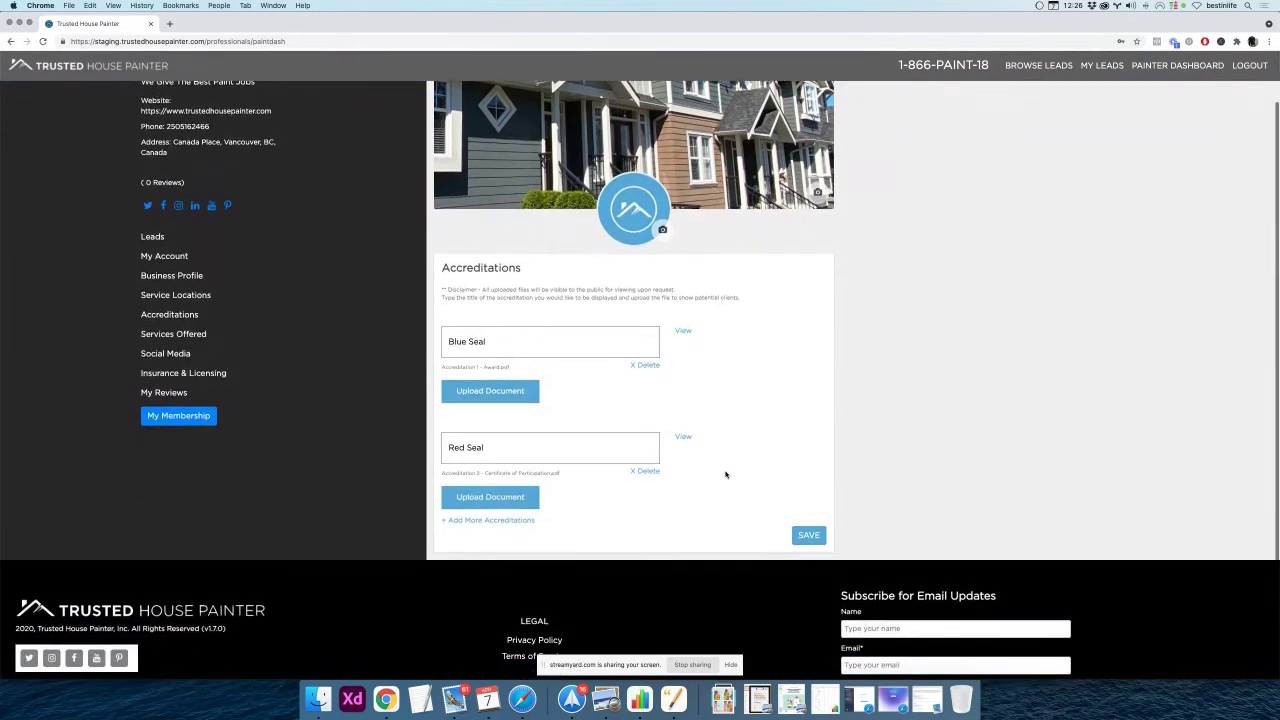
scroll(726, 475, "up", 1)
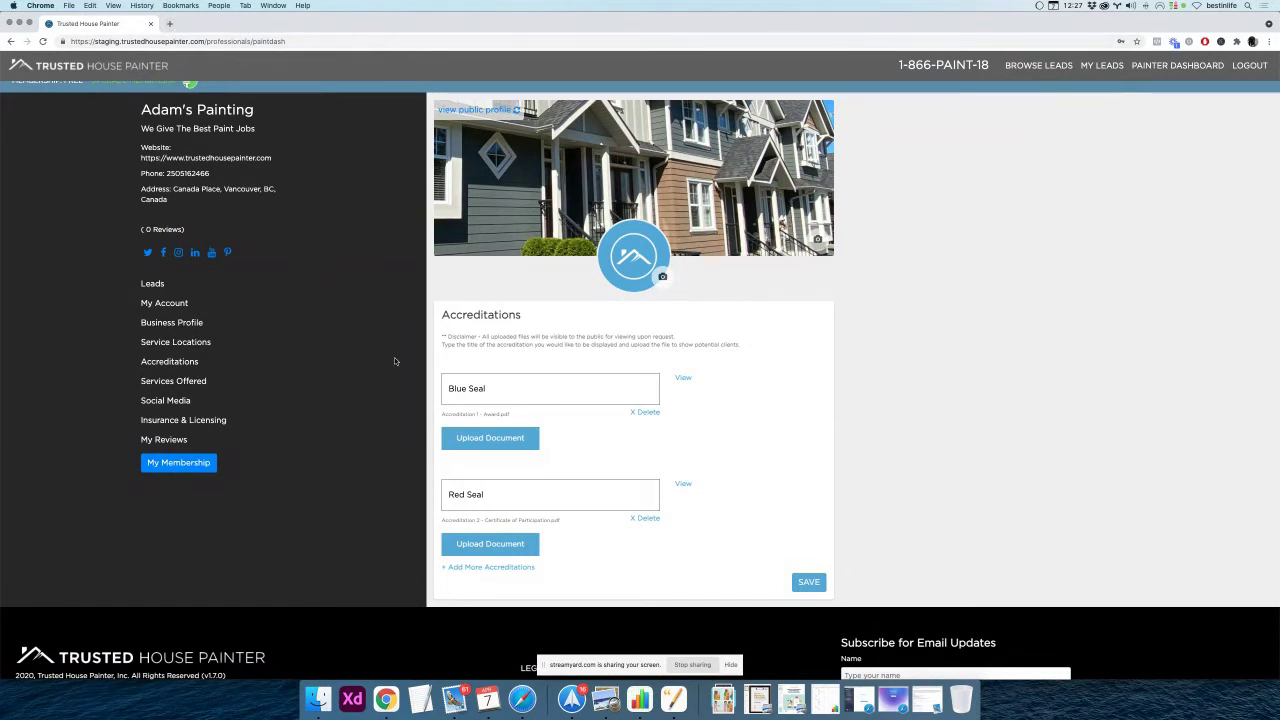
scroll(394, 361, "down", 2)
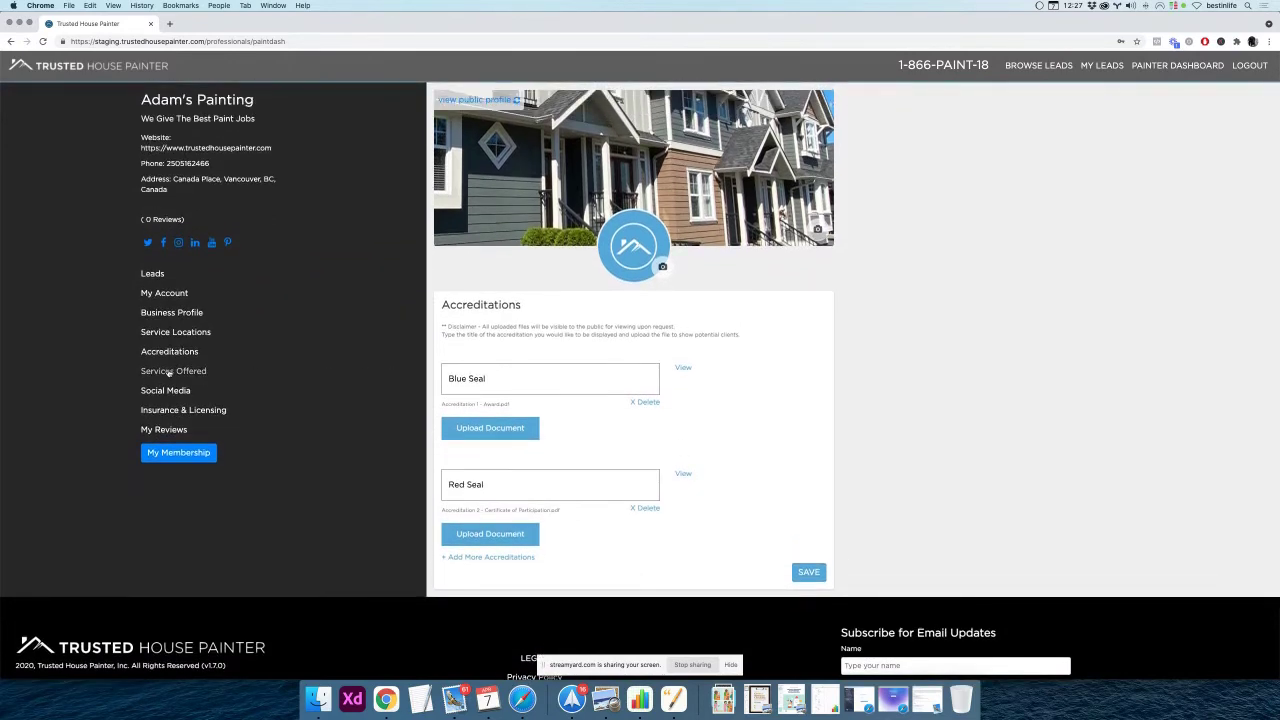
left_click(169, 371)
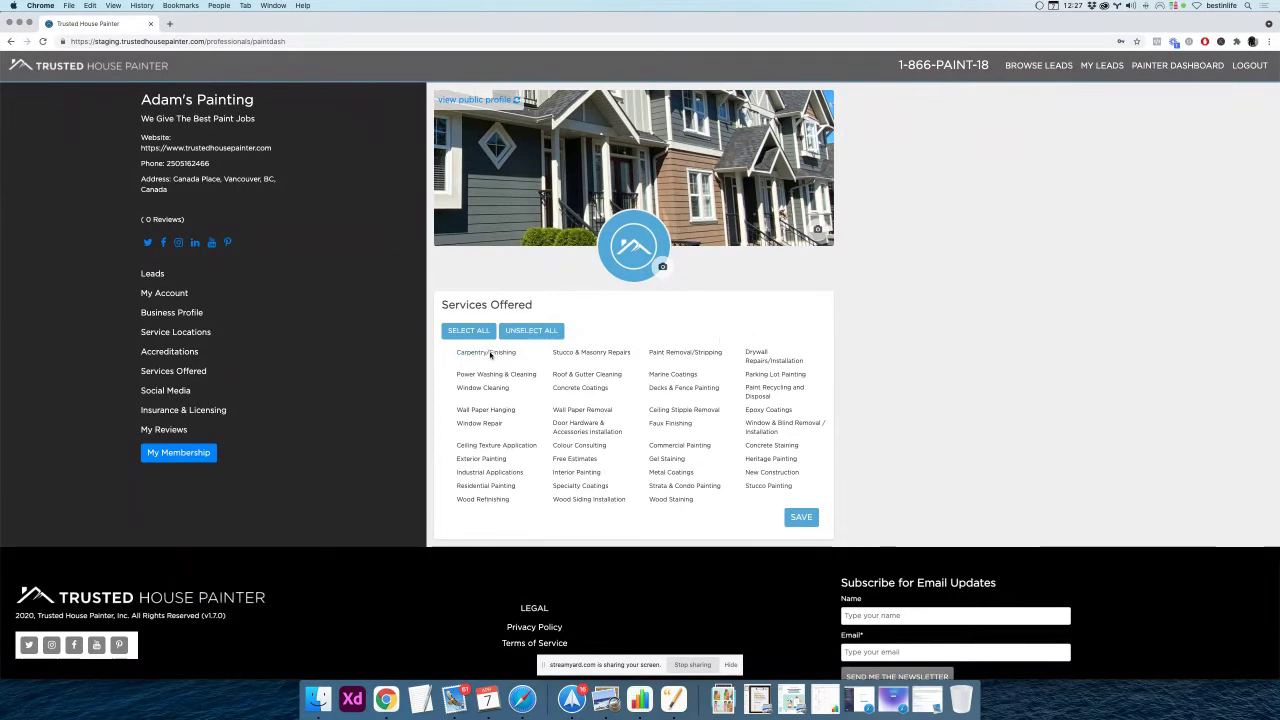
Tick Power Washing & Cleaning, Free Estimates and Parking Lot Painting as offered services and save
left_click(586, 353)
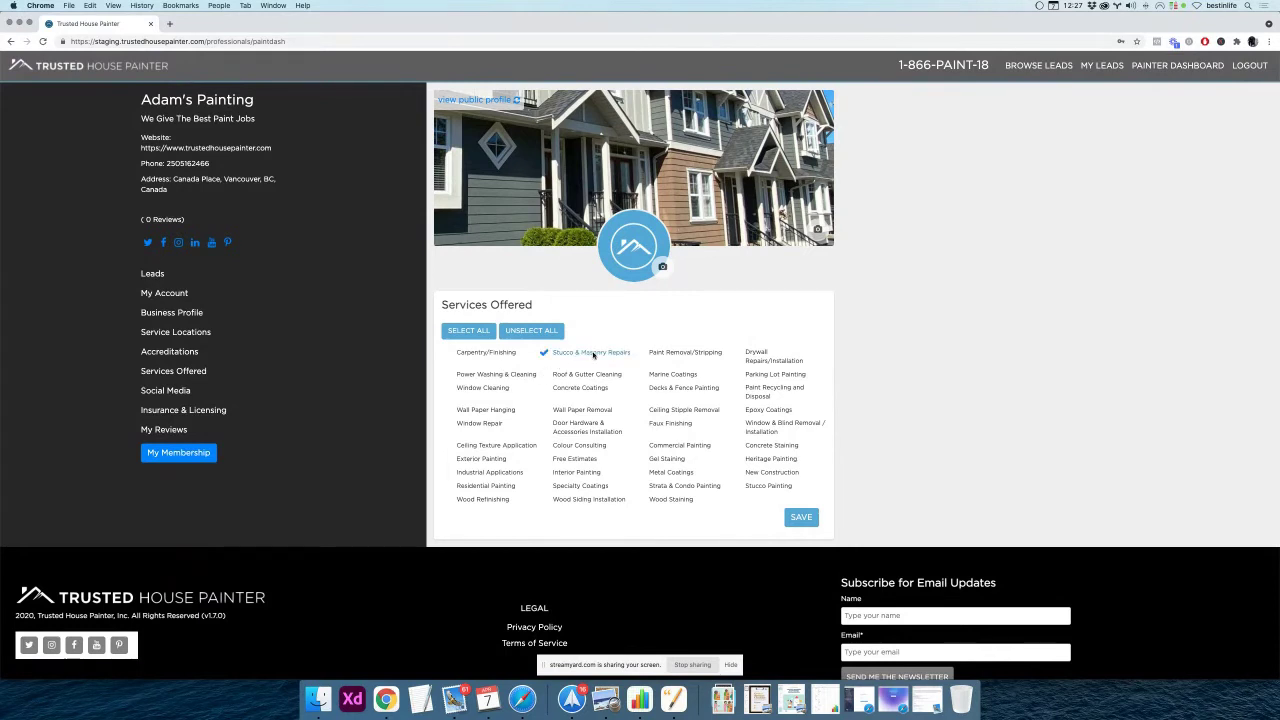
left_click(680, 354)
left_click(684, 354)
left_click(487, 374)
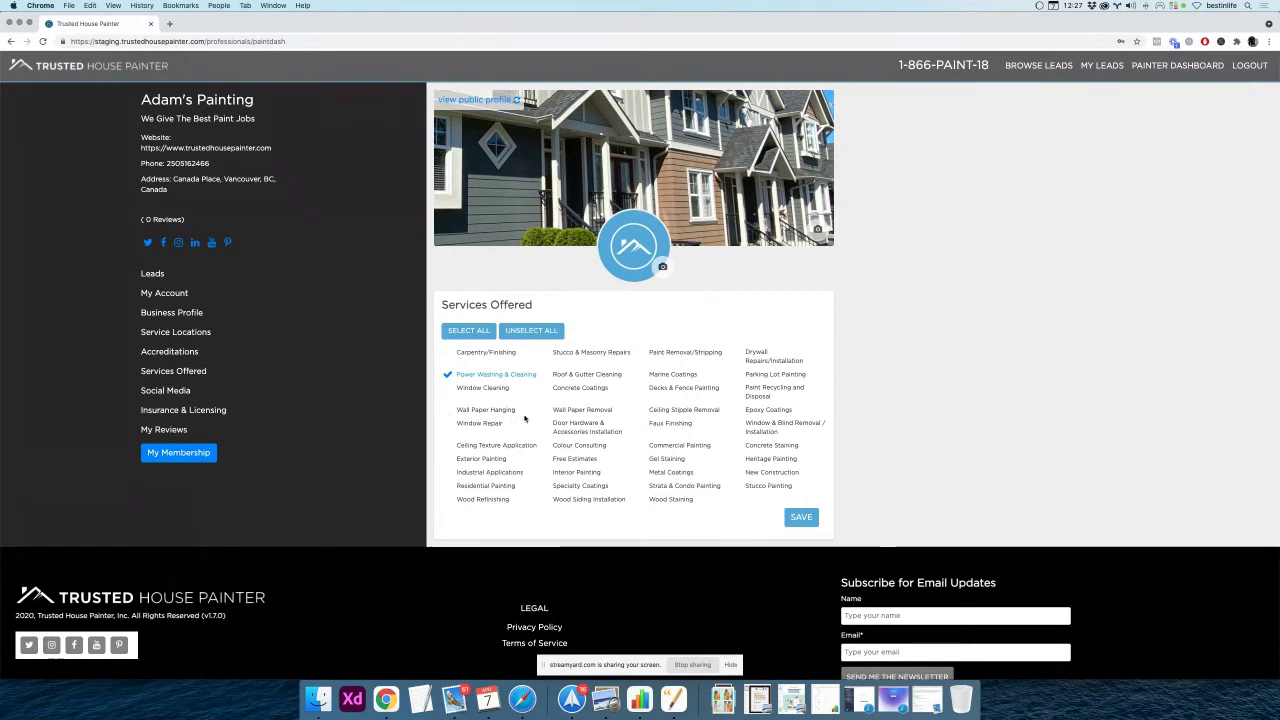
left_click(584, 460)
scroll(778, 462, "up", 1)
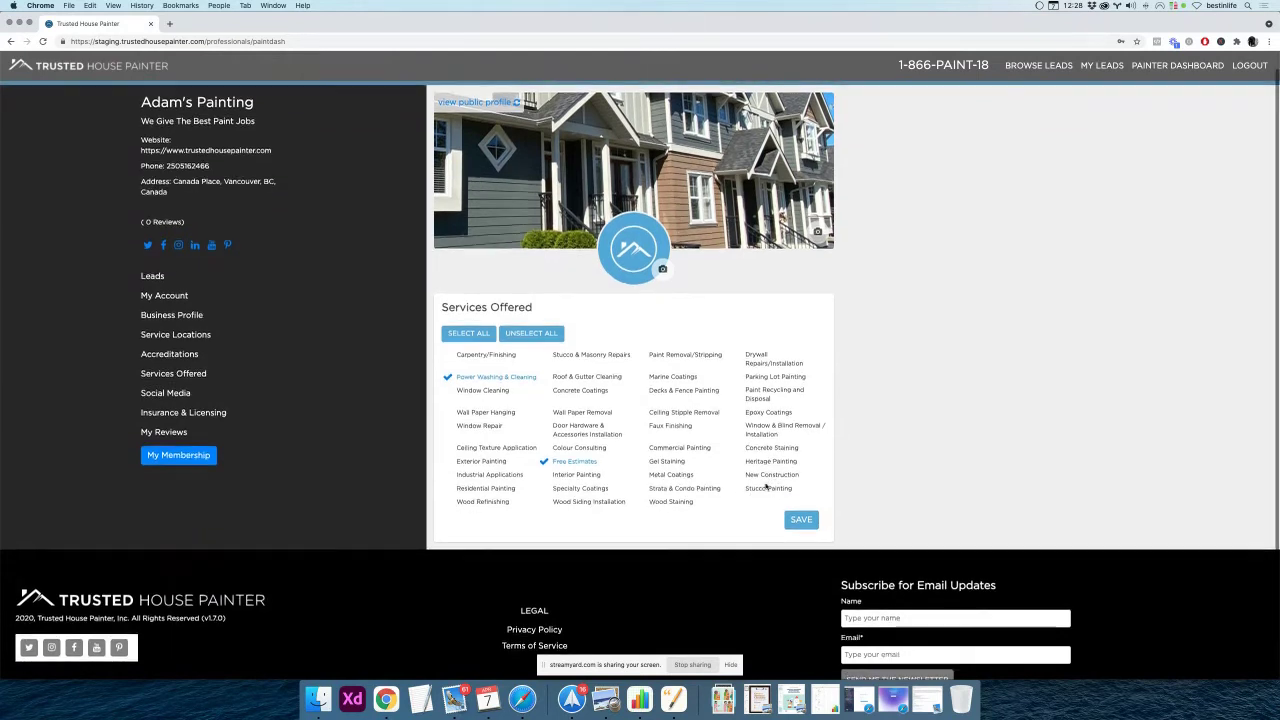
left_click(762, 379)
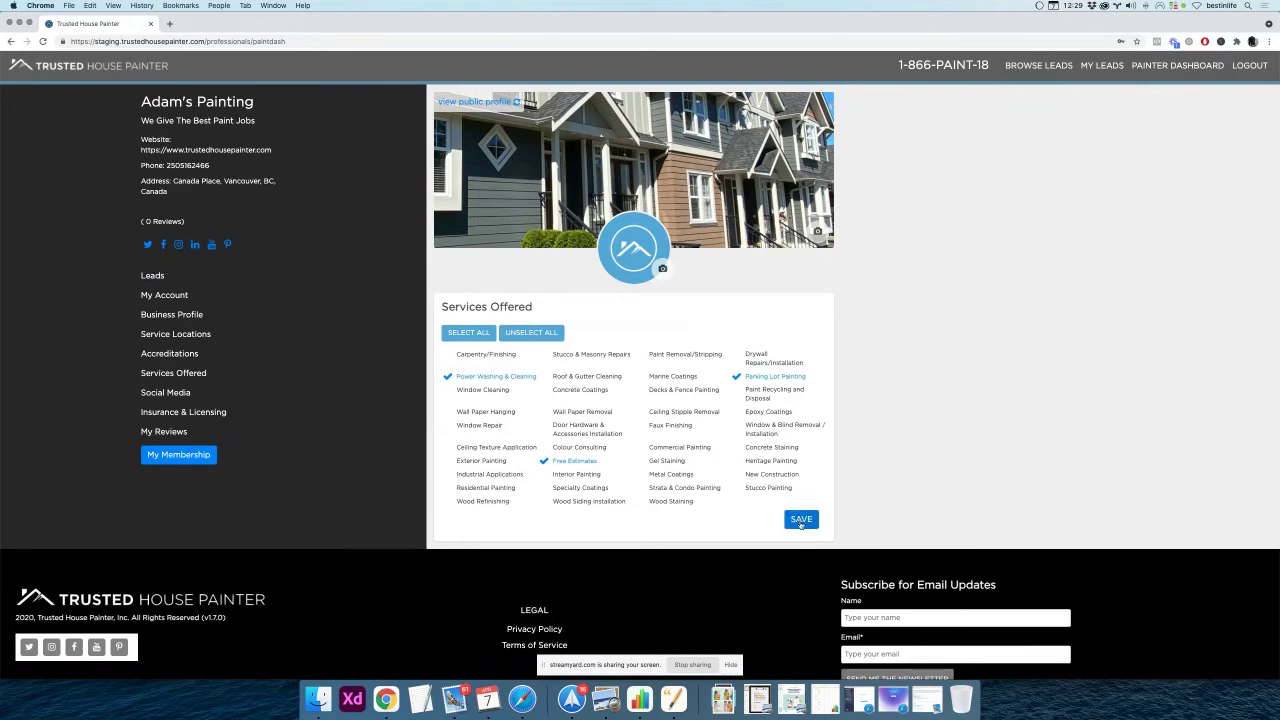
left_click(801, 519)
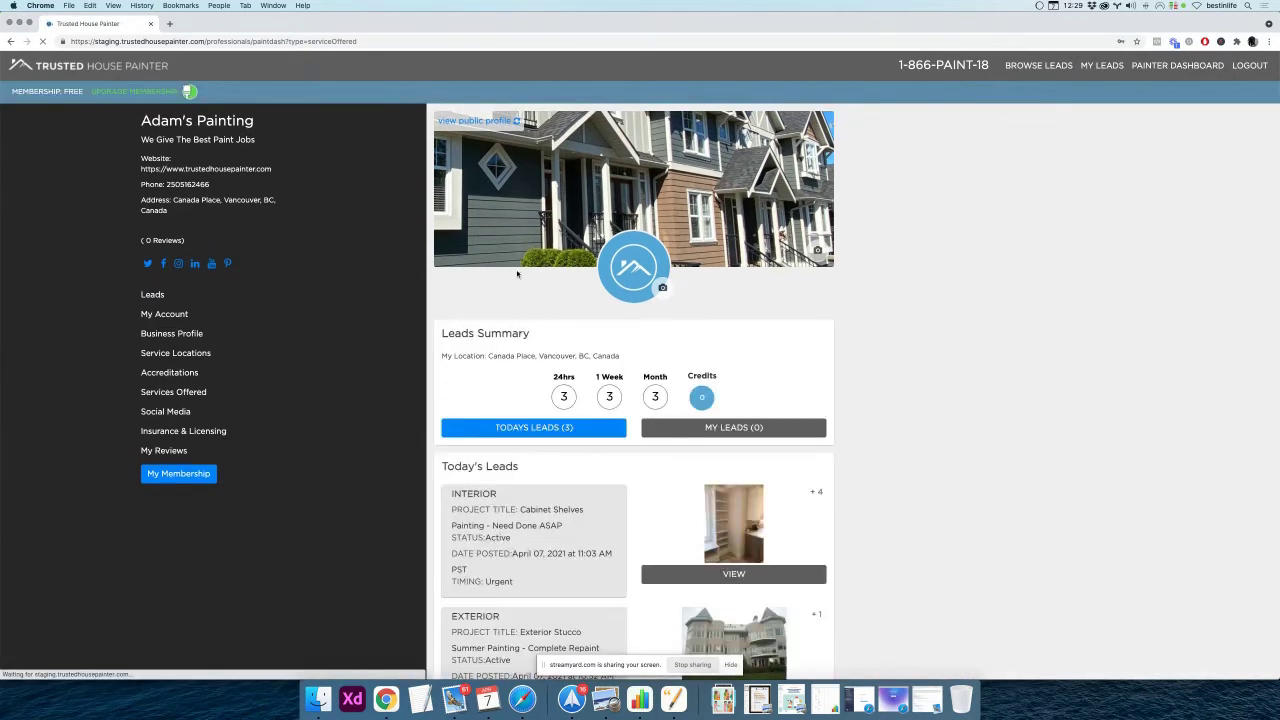
left_click(484, 116)
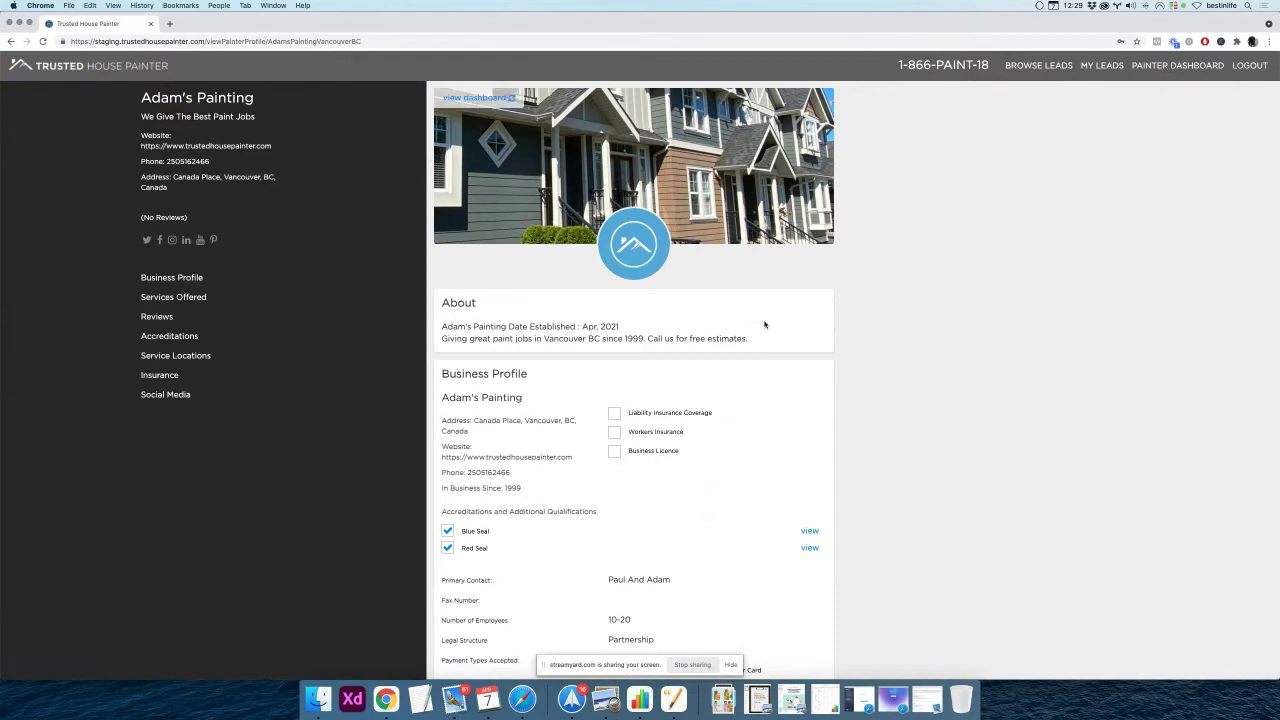
scroll(883, 409, "down", 2)
scroll(831, 409, "down", 3)
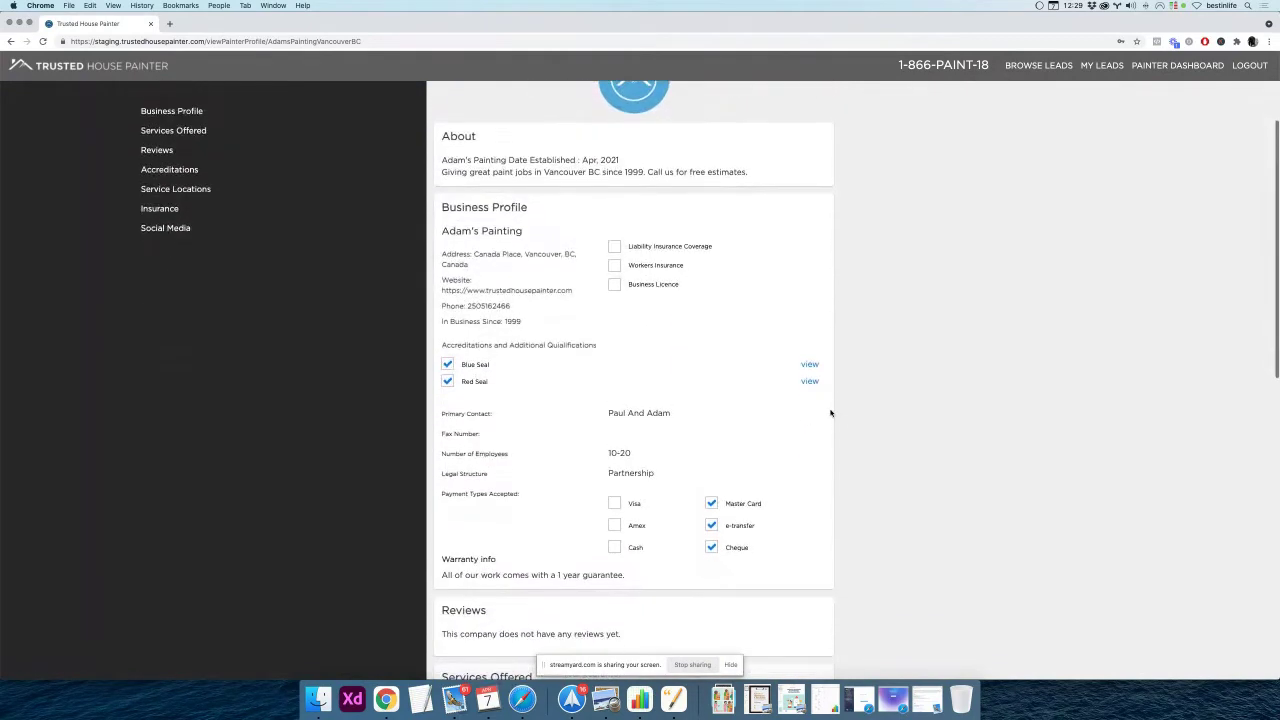
scroll(829, 413, "down", 5)
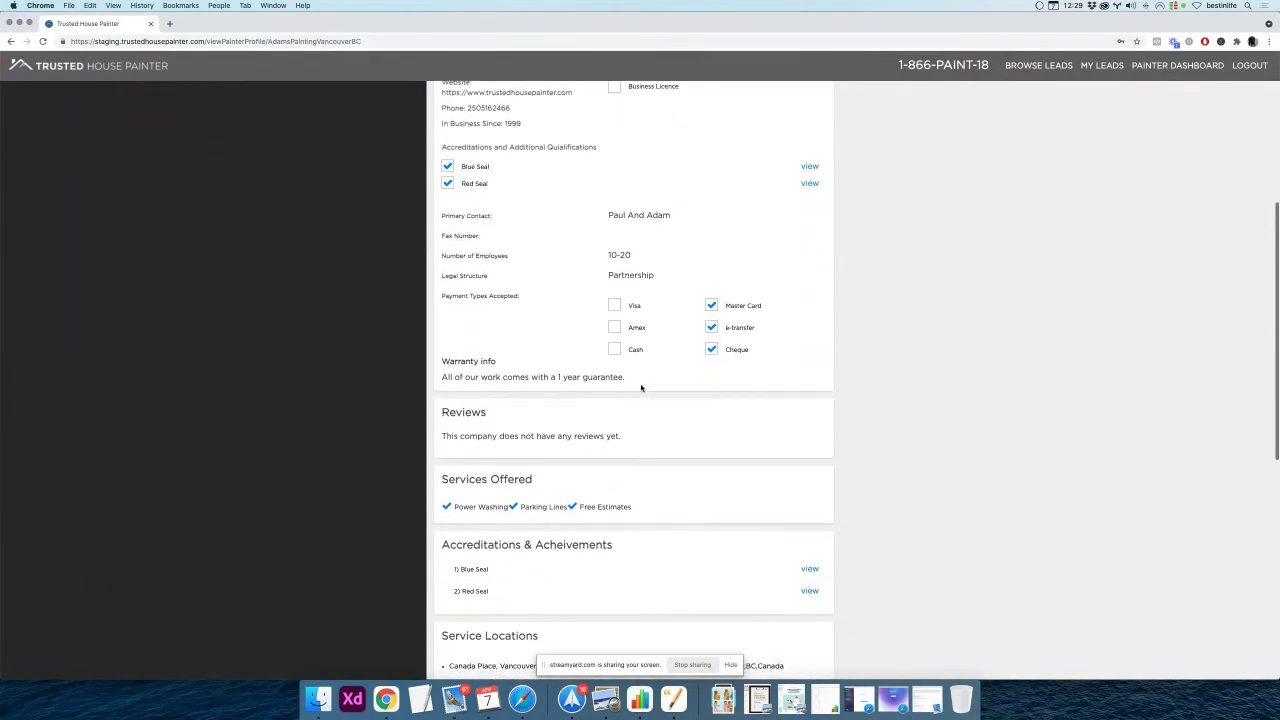
scroll(633, 388, "down", 1)
left_click_drag(443, 404, 548, 410)
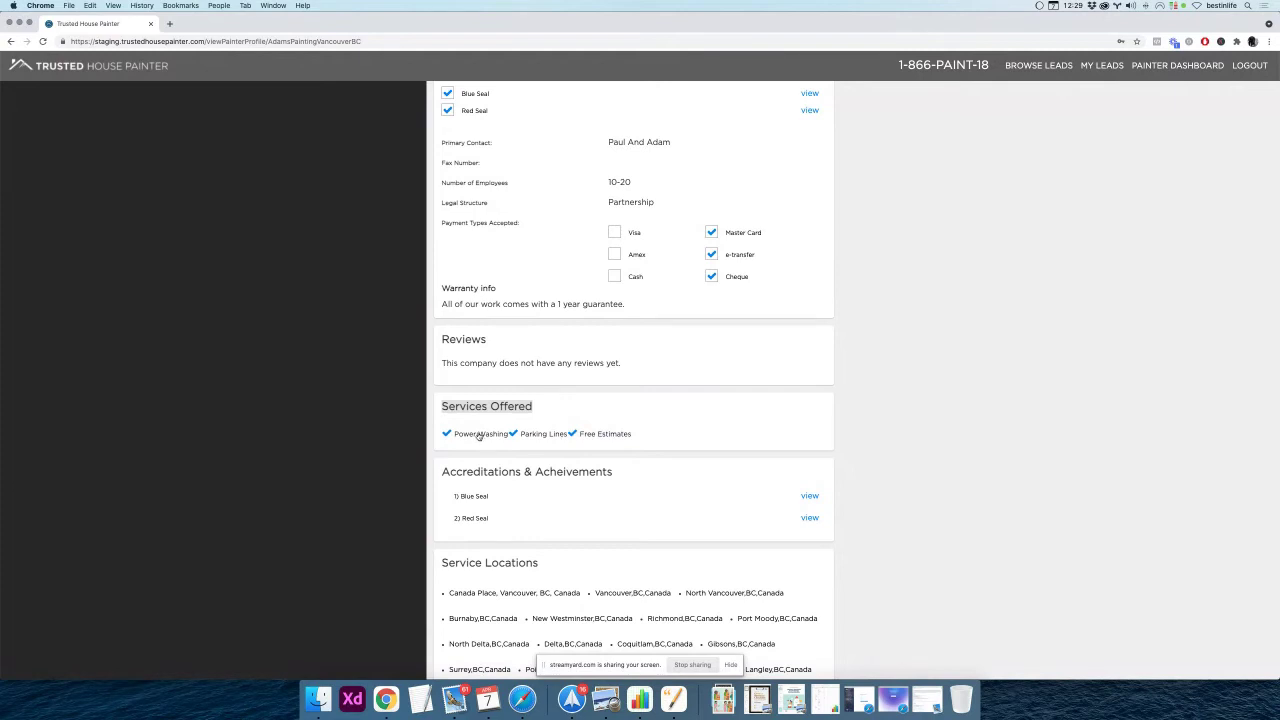
scroll(758, 435, "up", 5)
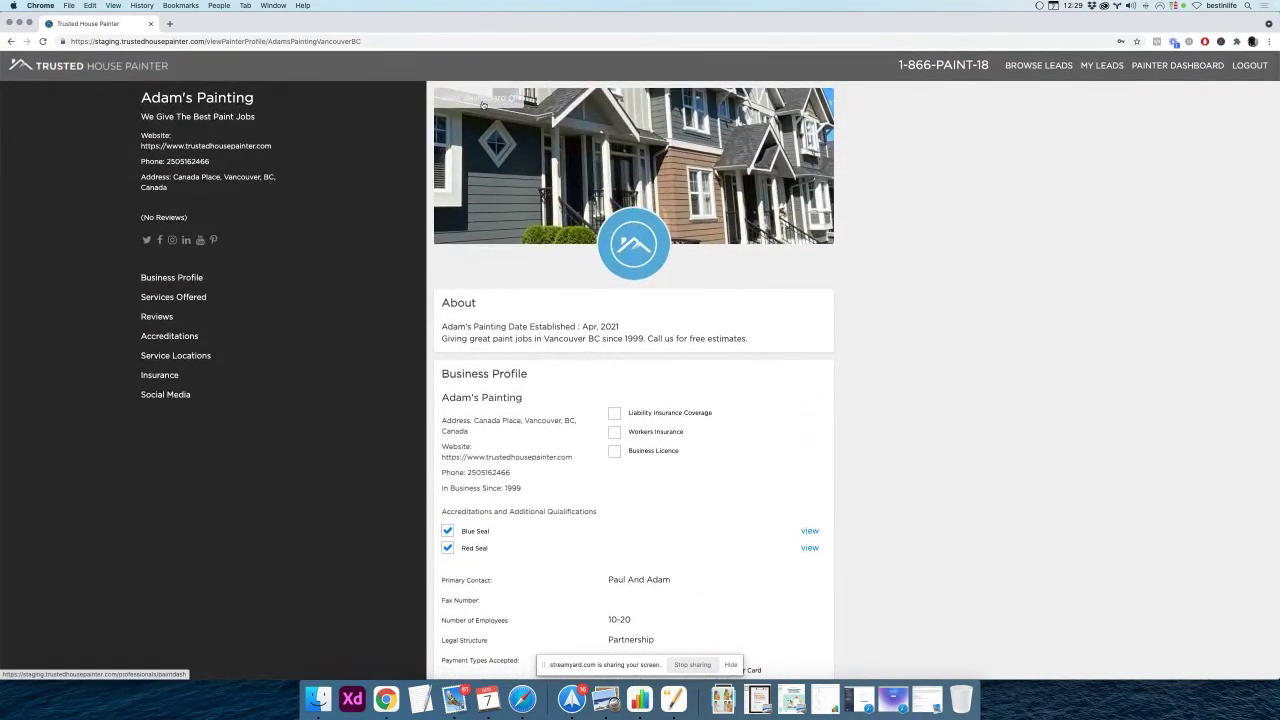
key("super+bracketleft")
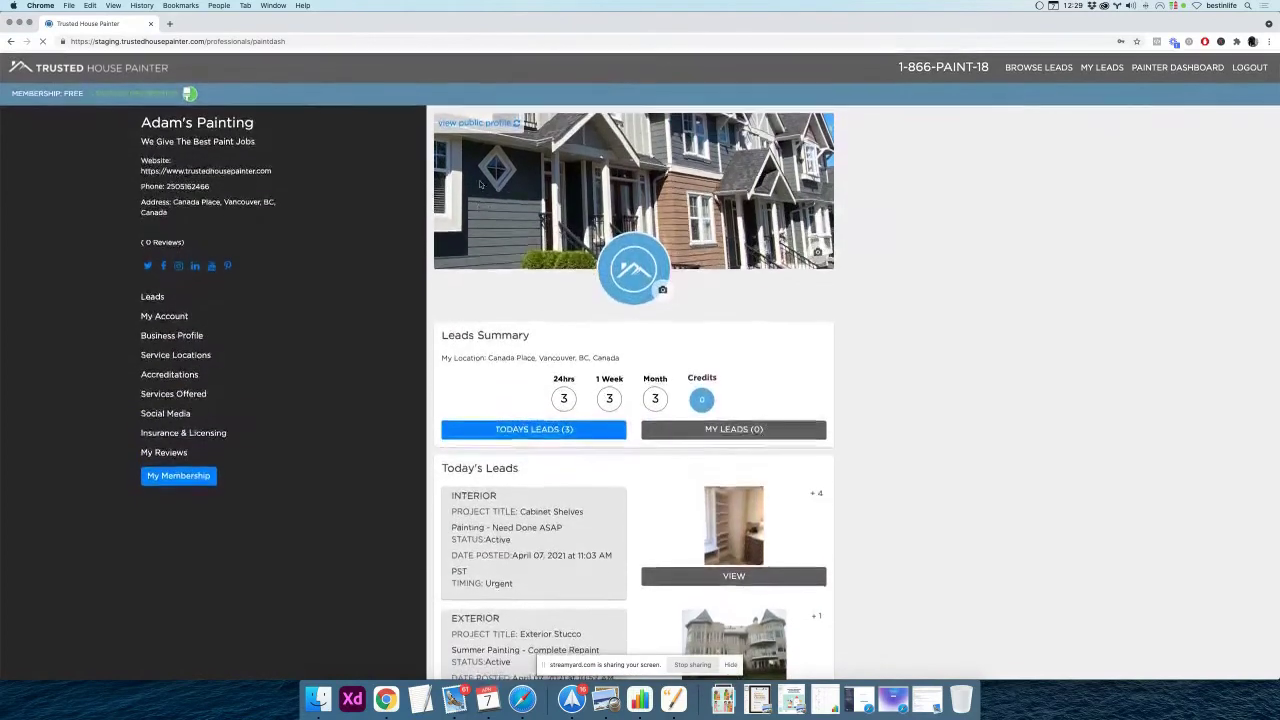
left_click(473, 128)
scroll(516, 360, "down", 6)
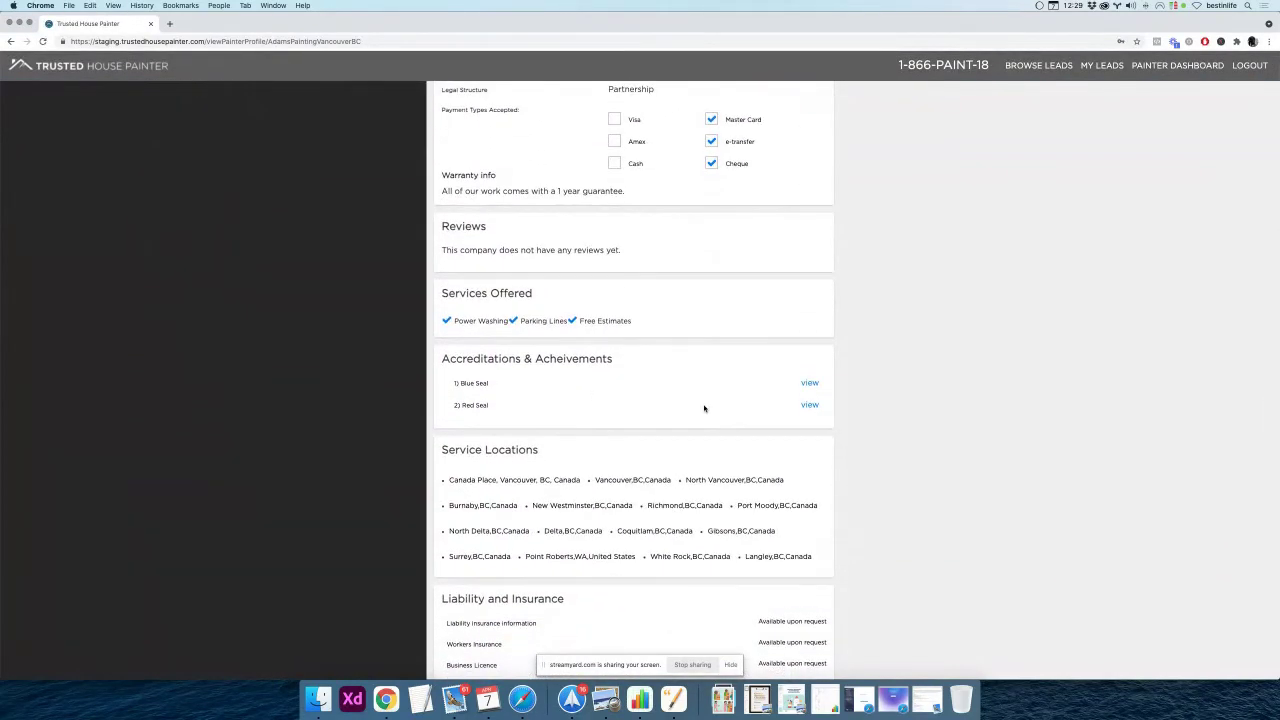
scroll(780, 392, "down", 1)
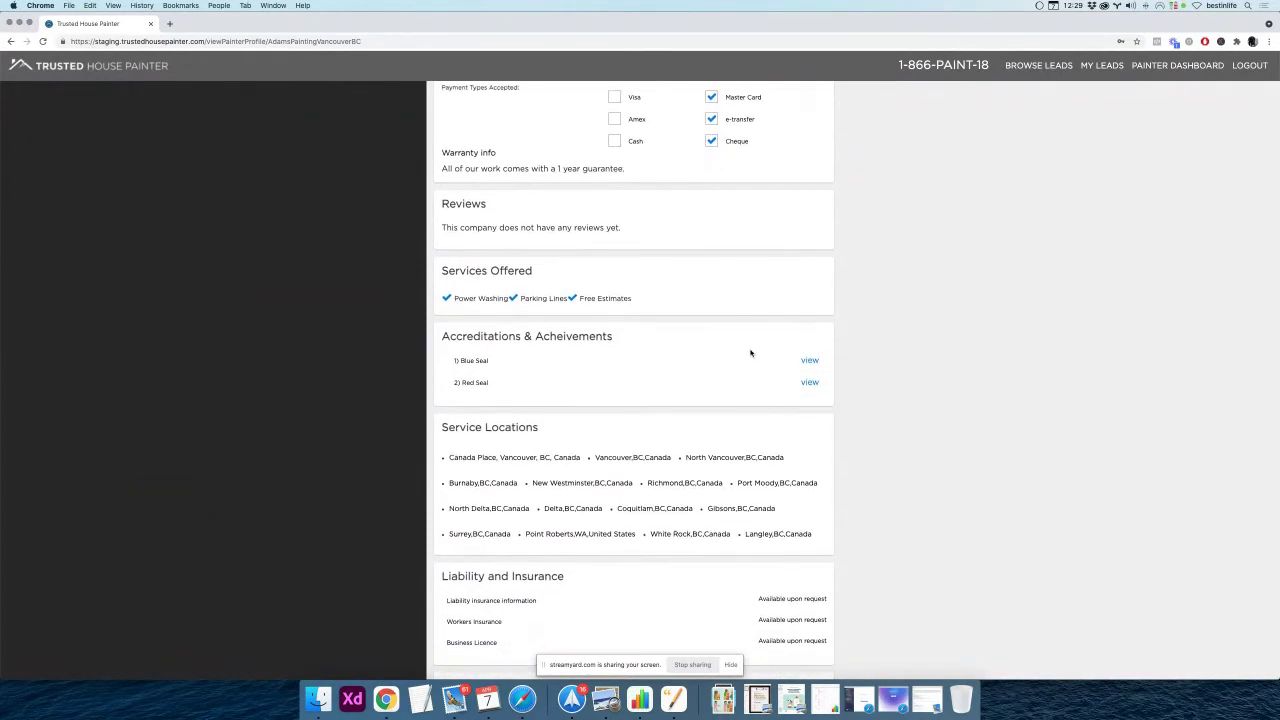
scroll(750, 352, "down", 2)
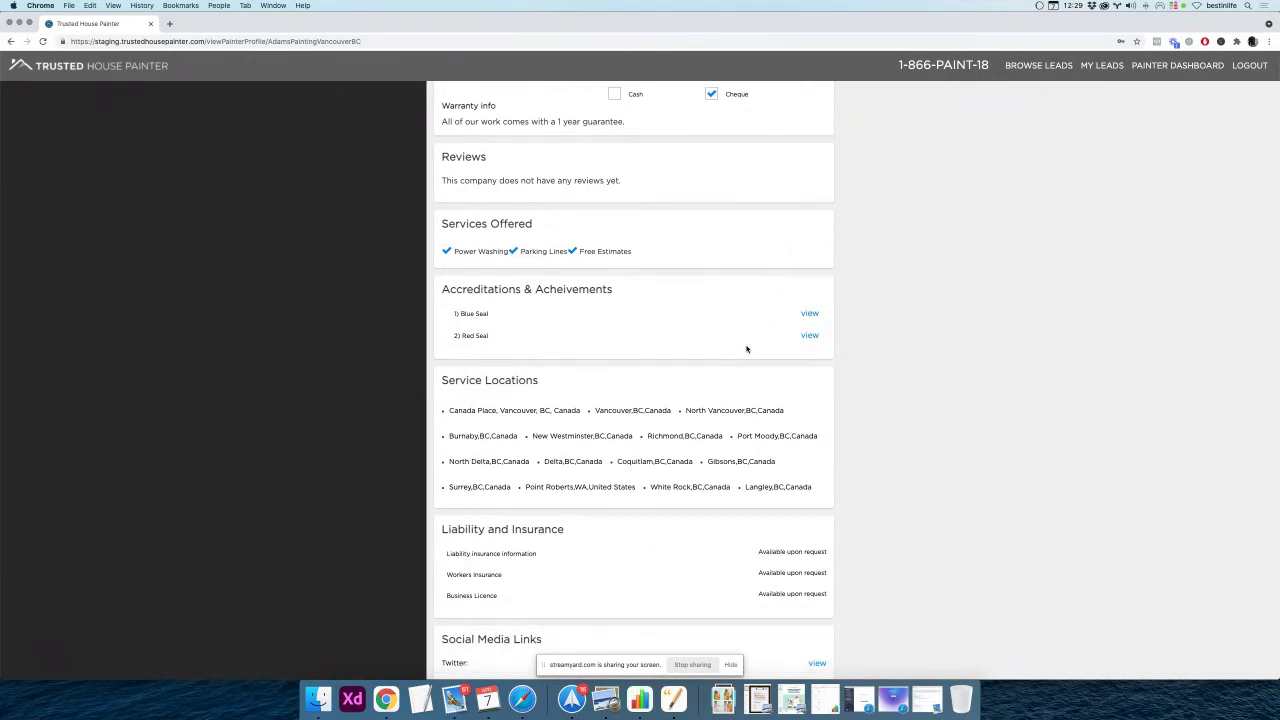
left_click_drag(456, 315, 505, 340)
scroll(590, 328, "up", 1)
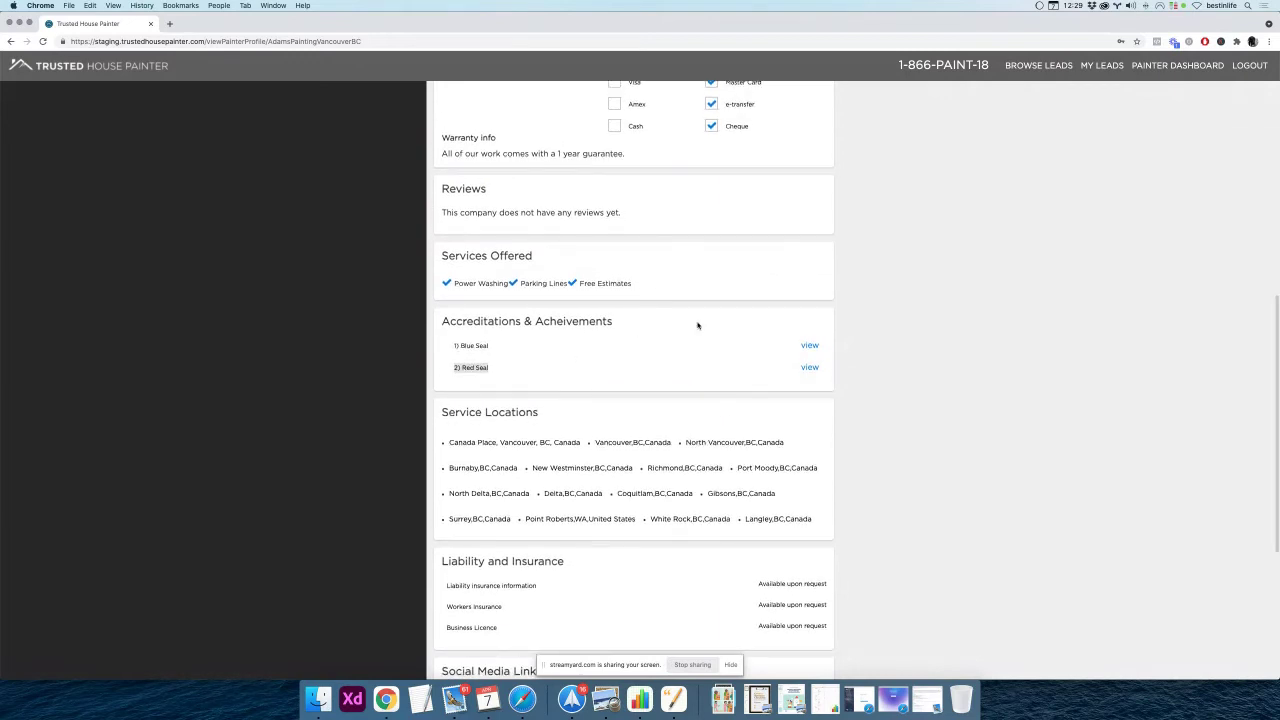
scroll(698, 325, "up", 3)
scroll(698, 325, "up", 2)
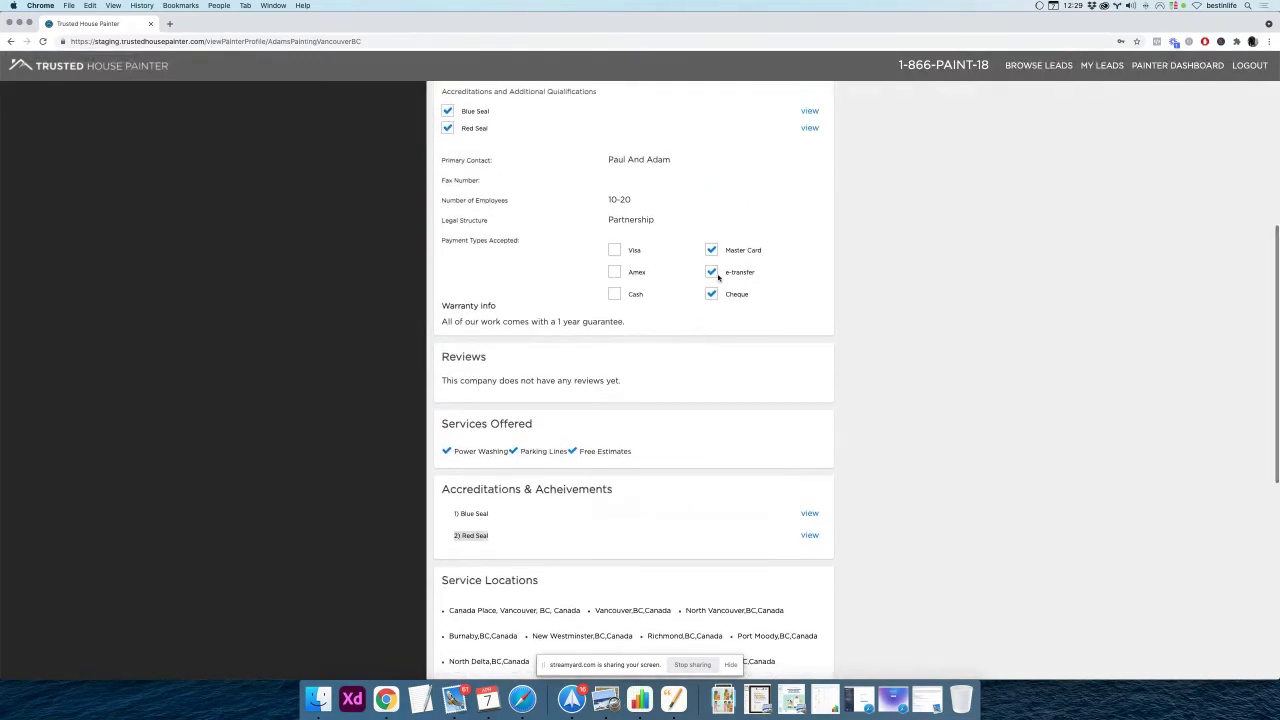
scroll(700, 284, "up", 2)
scroll(698, 282, "up", 1)
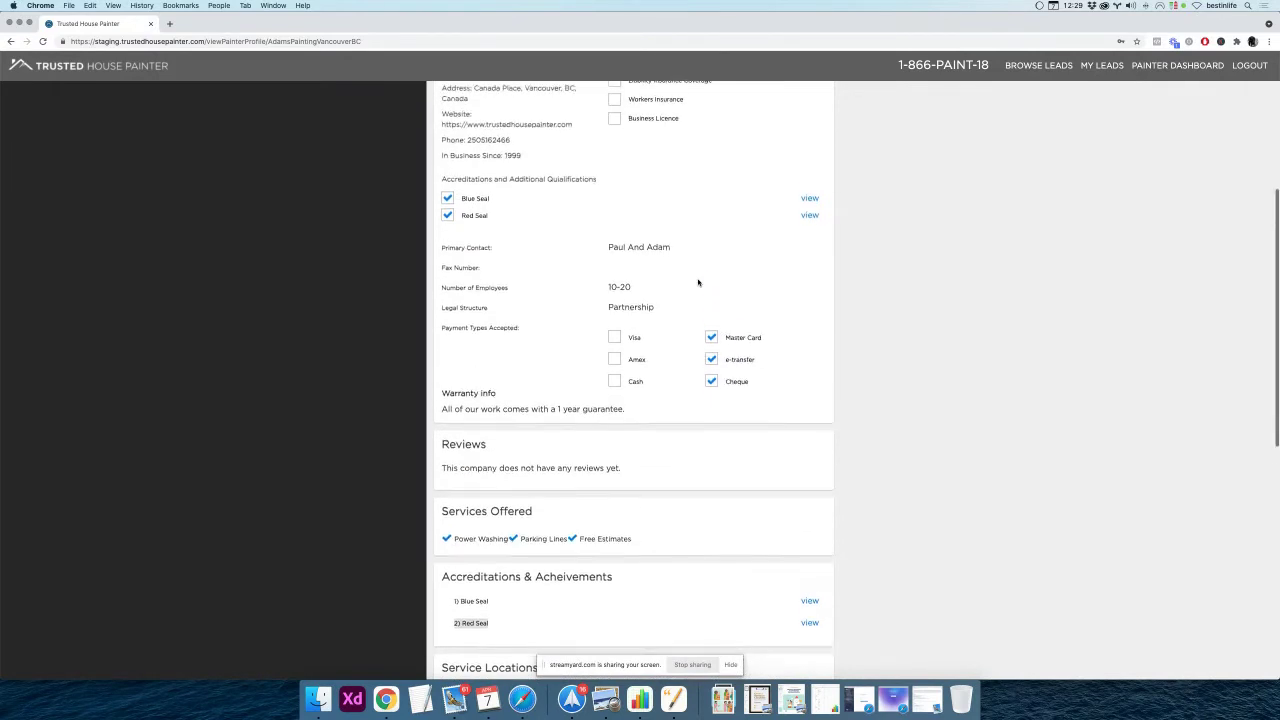
scroll(698, 282, "up", 1)
scroll(698, 282, "up", 8)
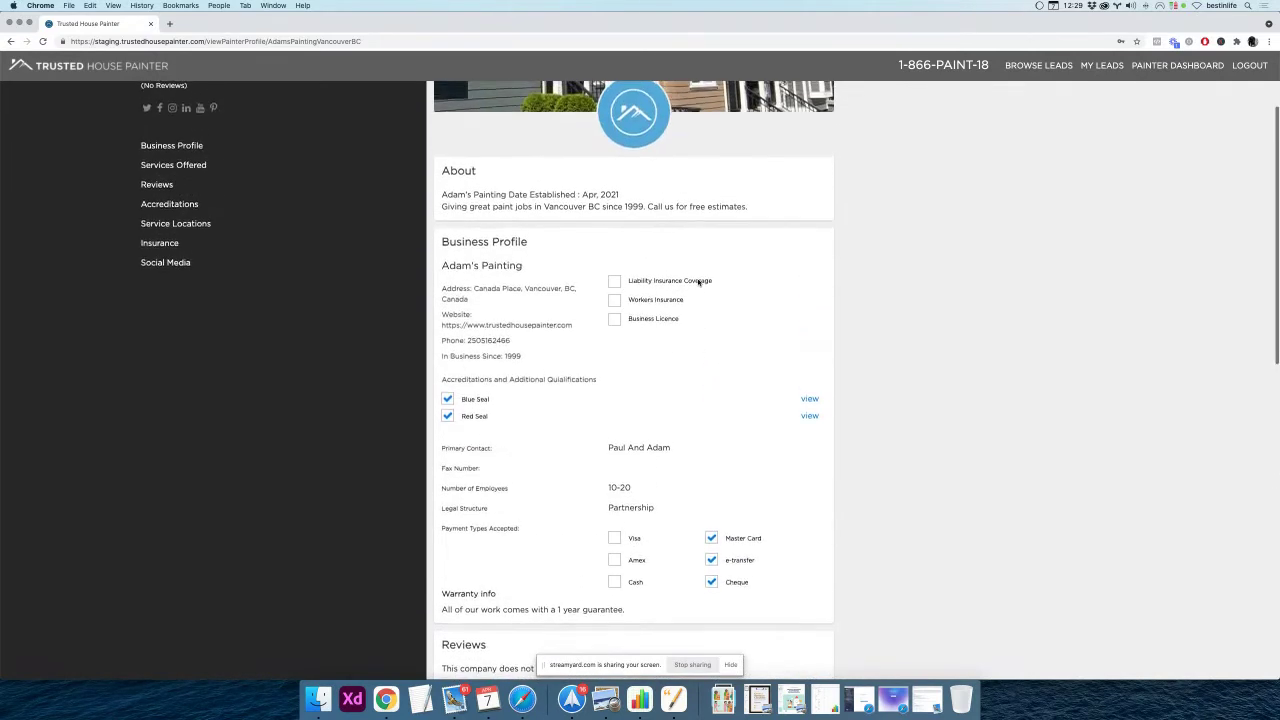
left_click(491, 103)
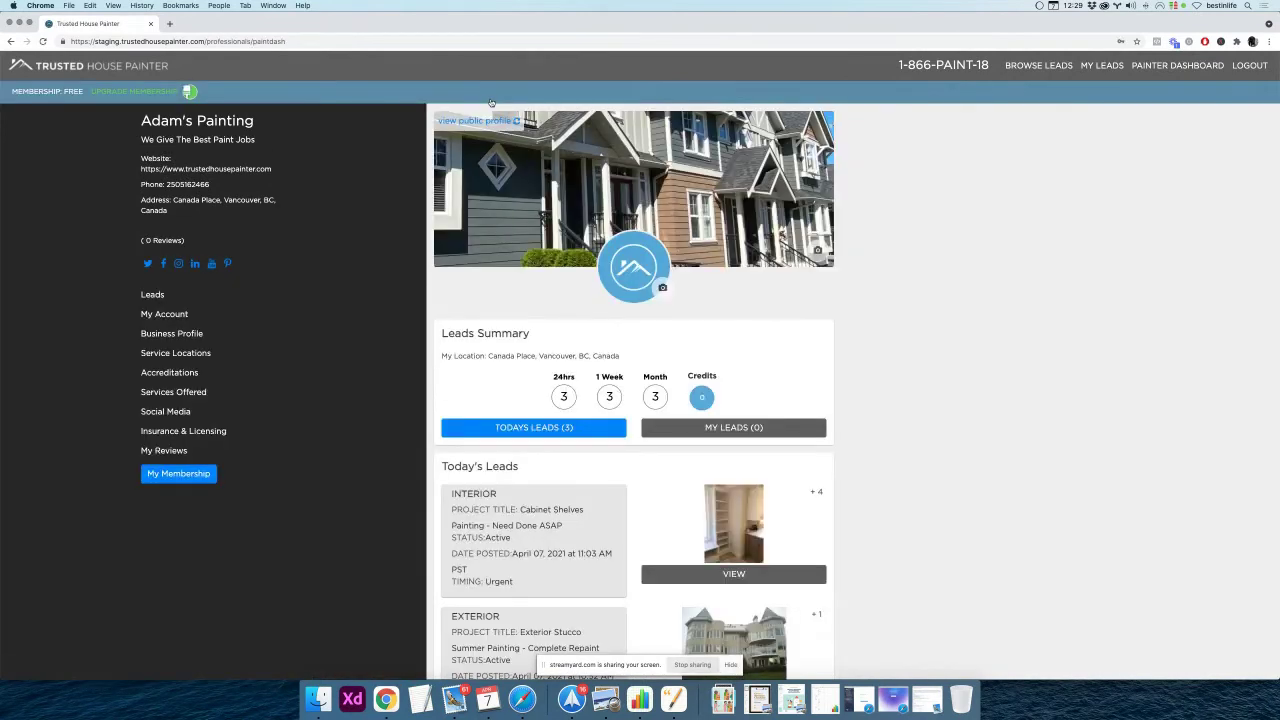
Open the Social Media form, select the Twitter field, and start a new browser tab
left_click(161, 413)
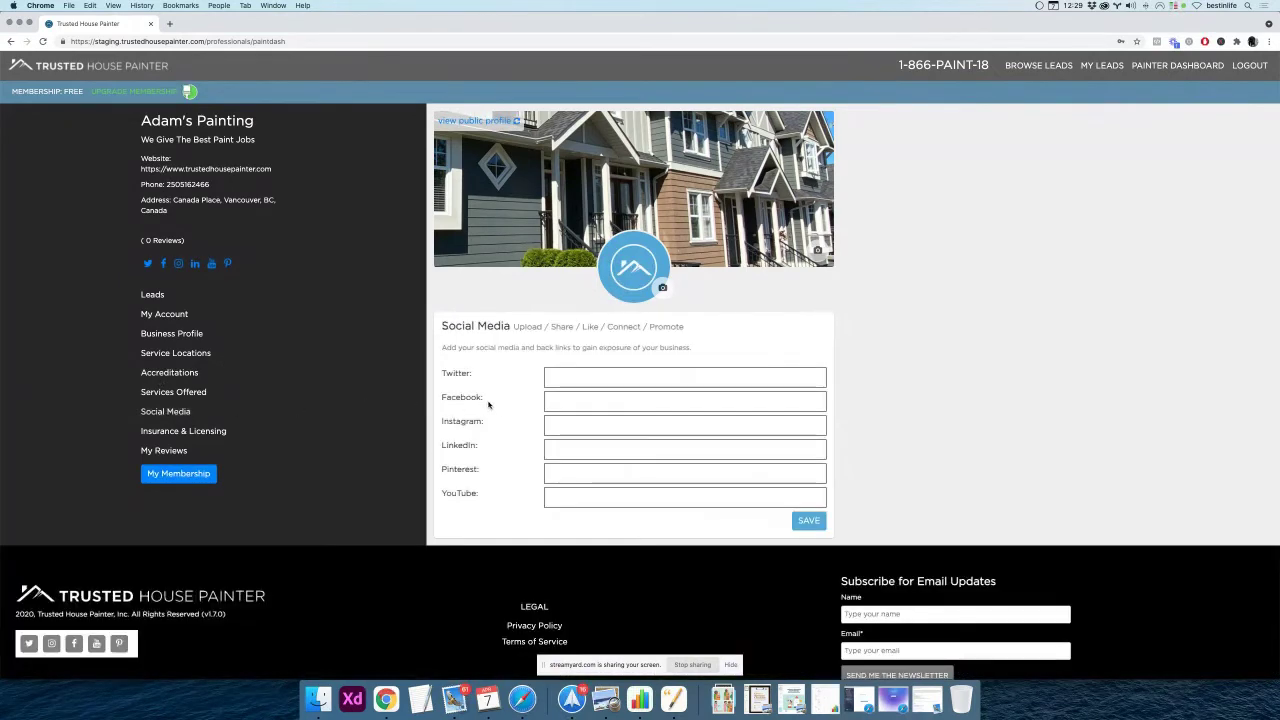
left_click(552, 381)
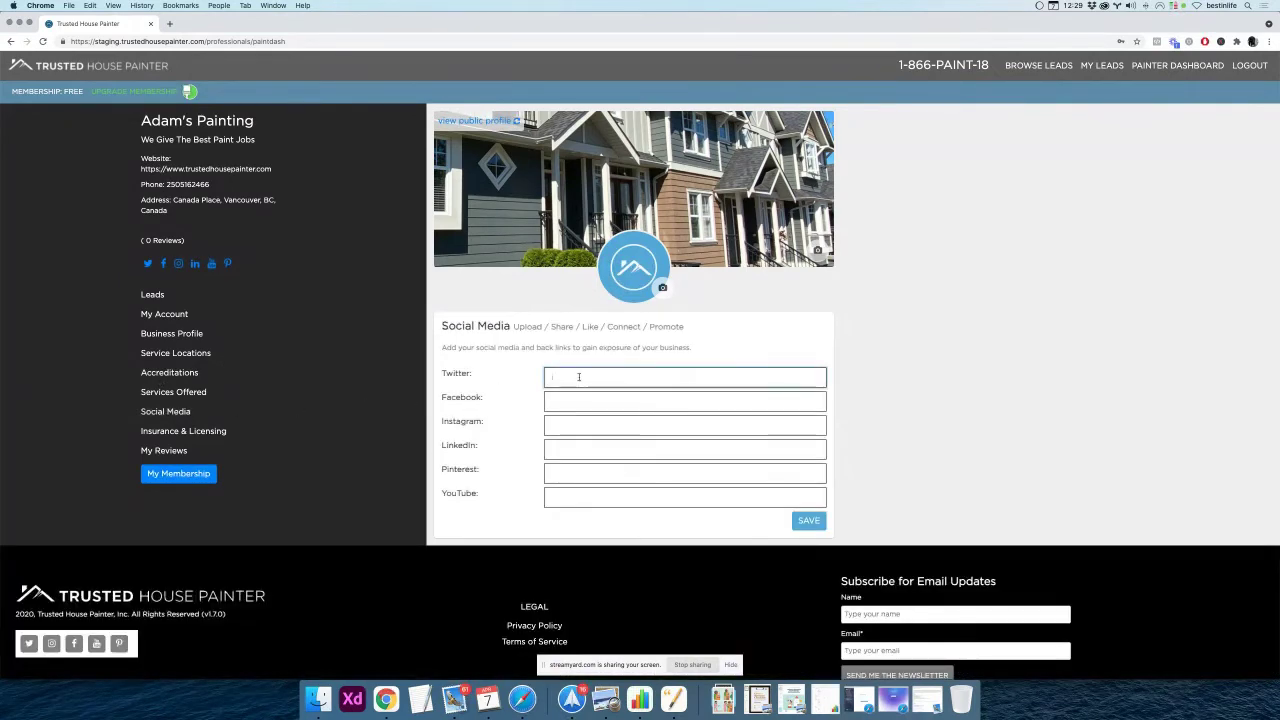
scroll(480, 374, "down", 1)
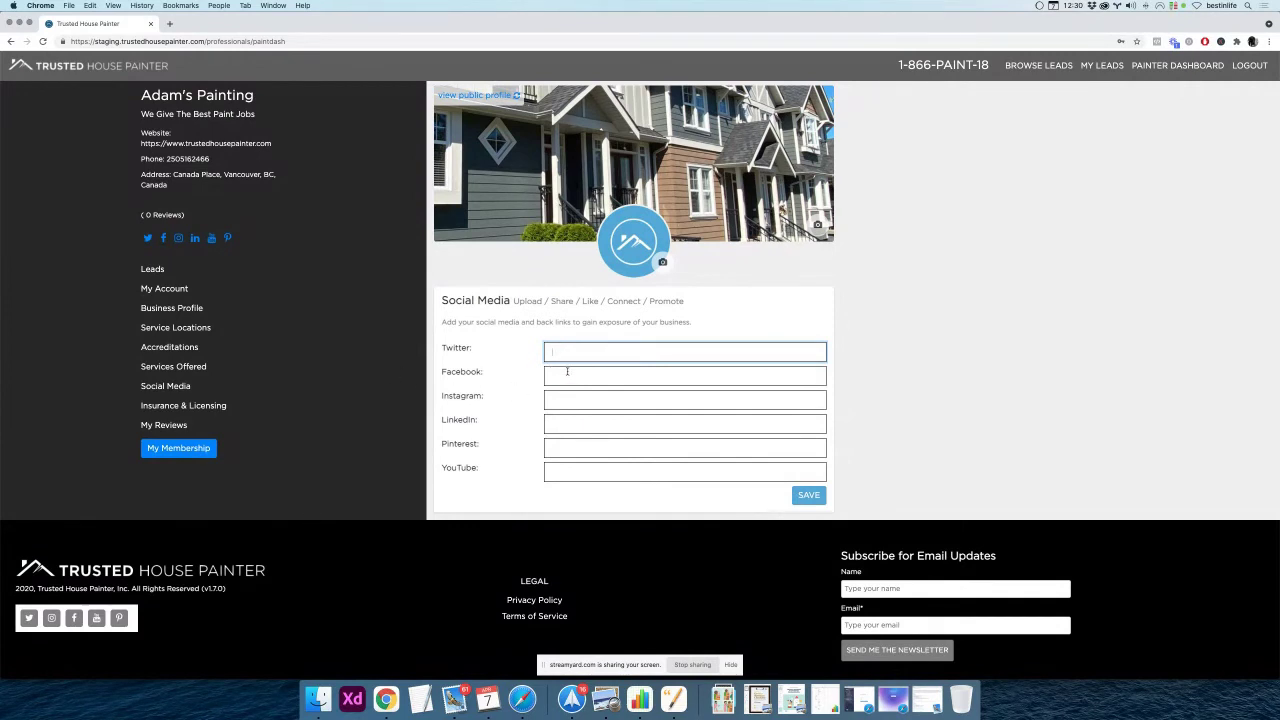
key("super+t")
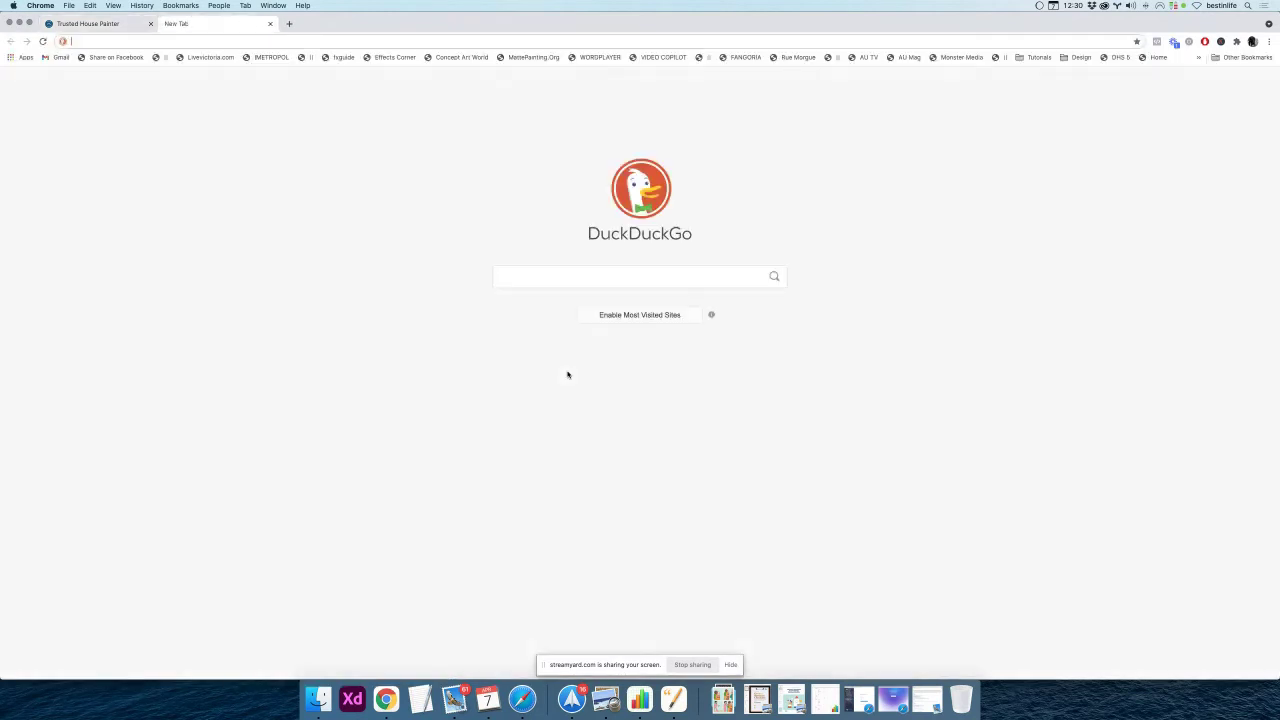
Load twitter.com in the new tab and paste its URL into the Twitter link field
type("twitter.com")
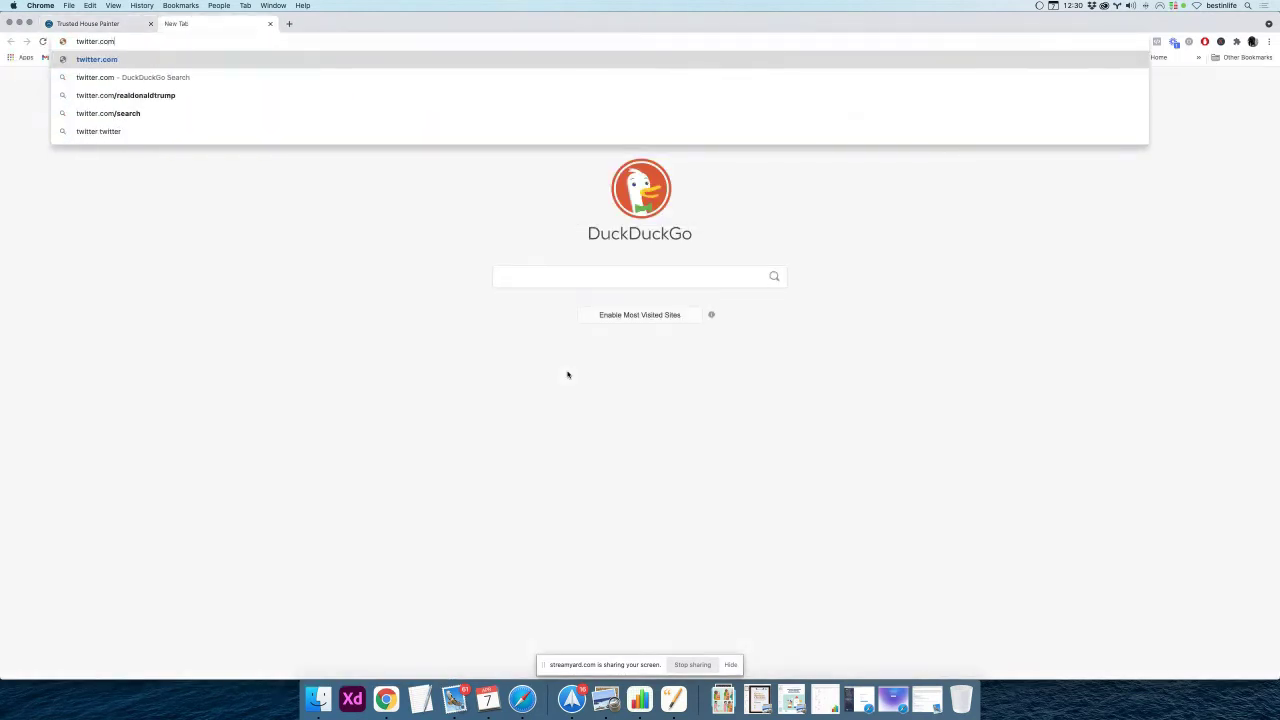
key("super+a")
key("Return")
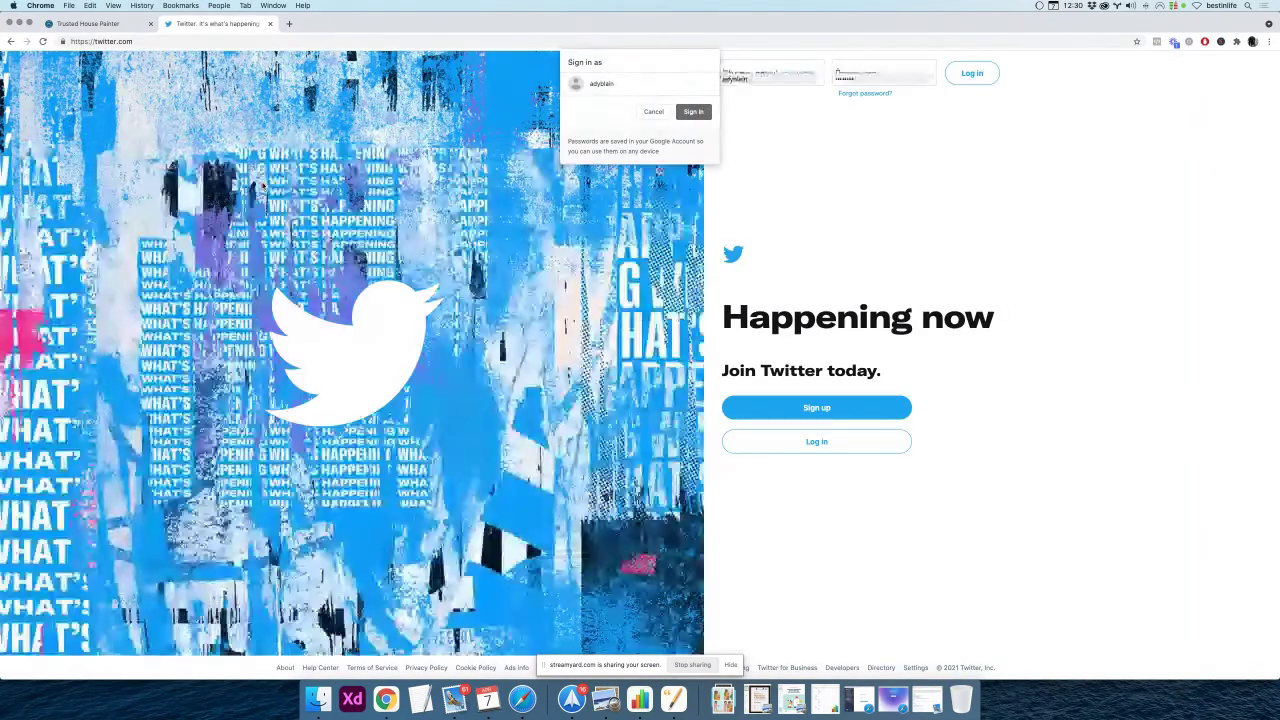
left_click(214, 41)
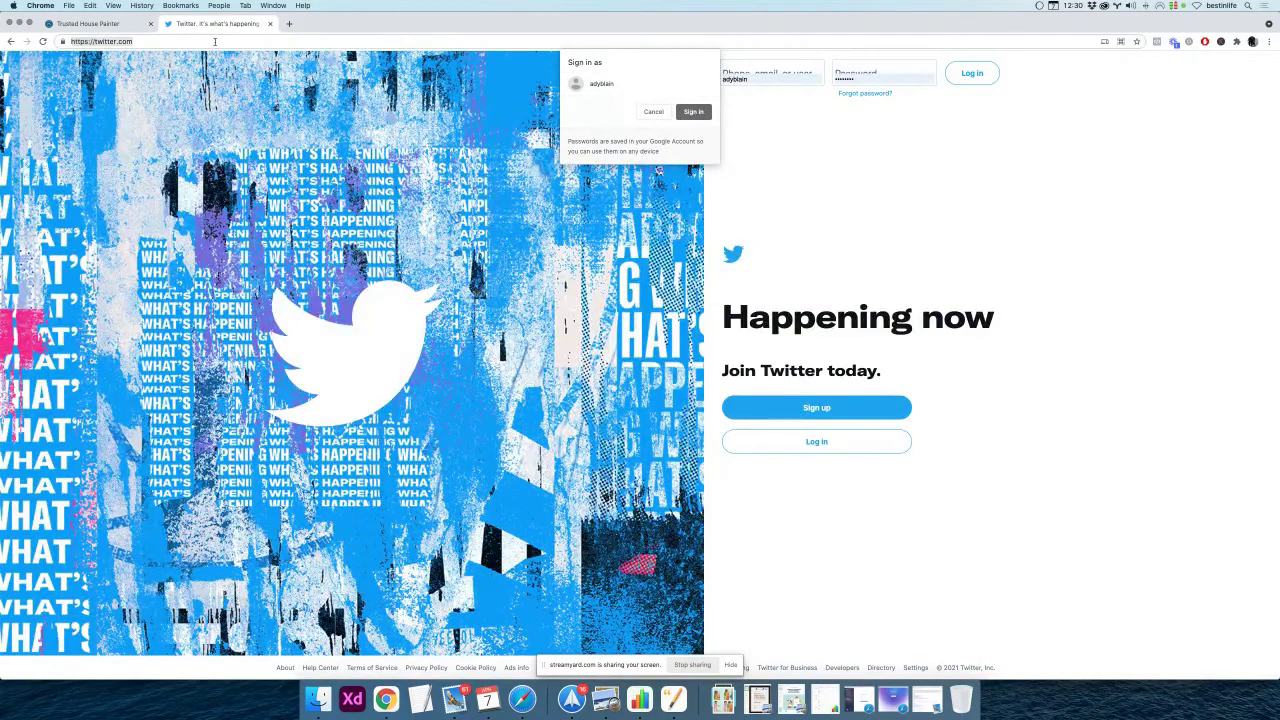
key("super+c")
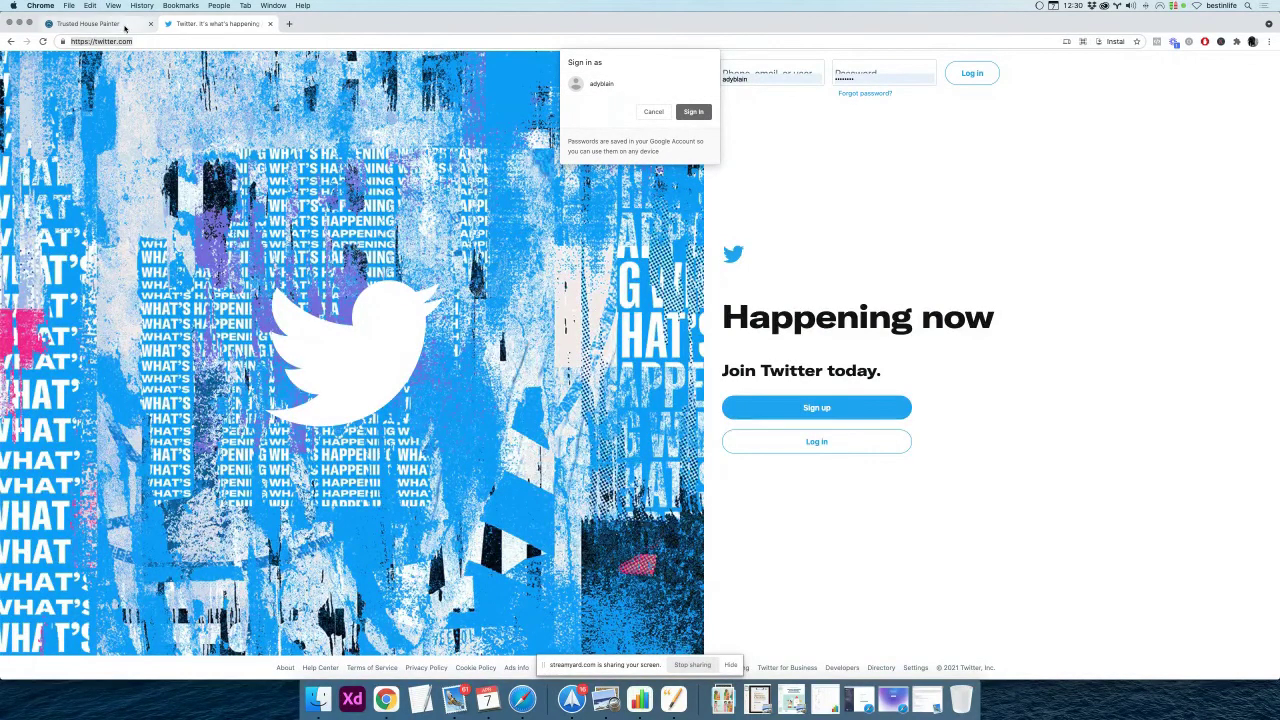
left_click(120, 23)
key("super+v")
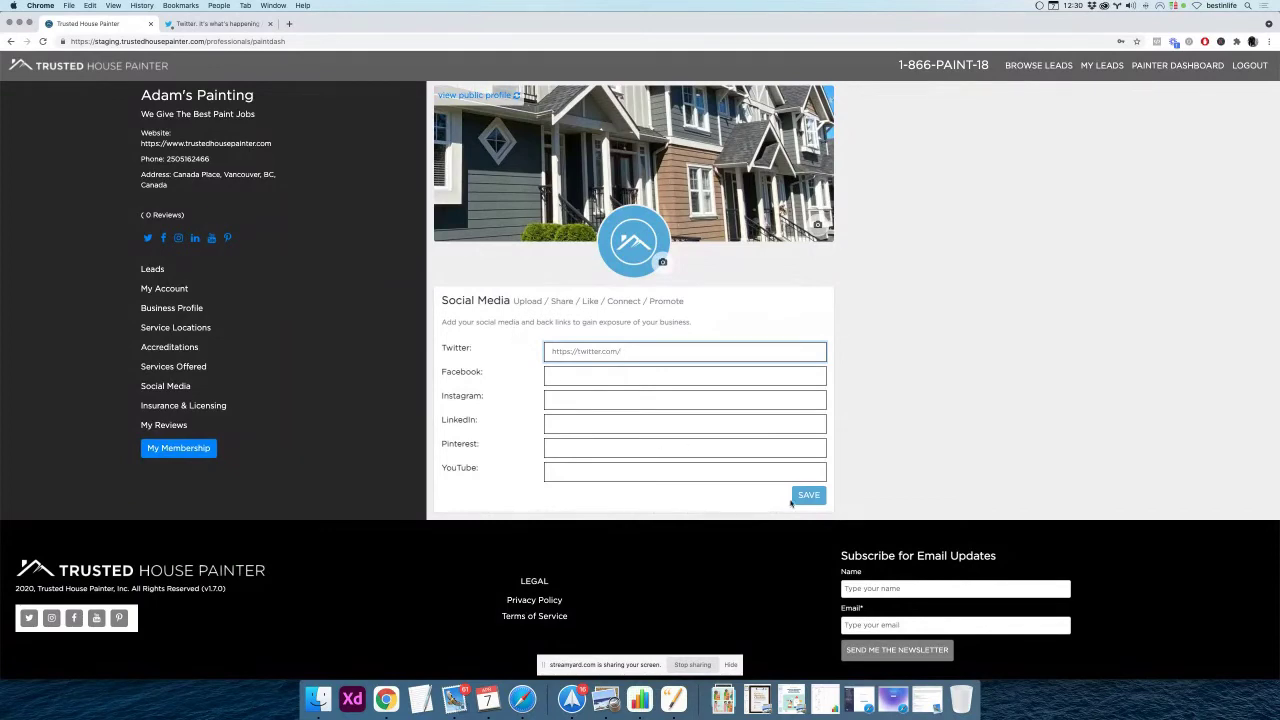
Save the Twitter social media link and go to the public painter profile
left_click(806, 496)
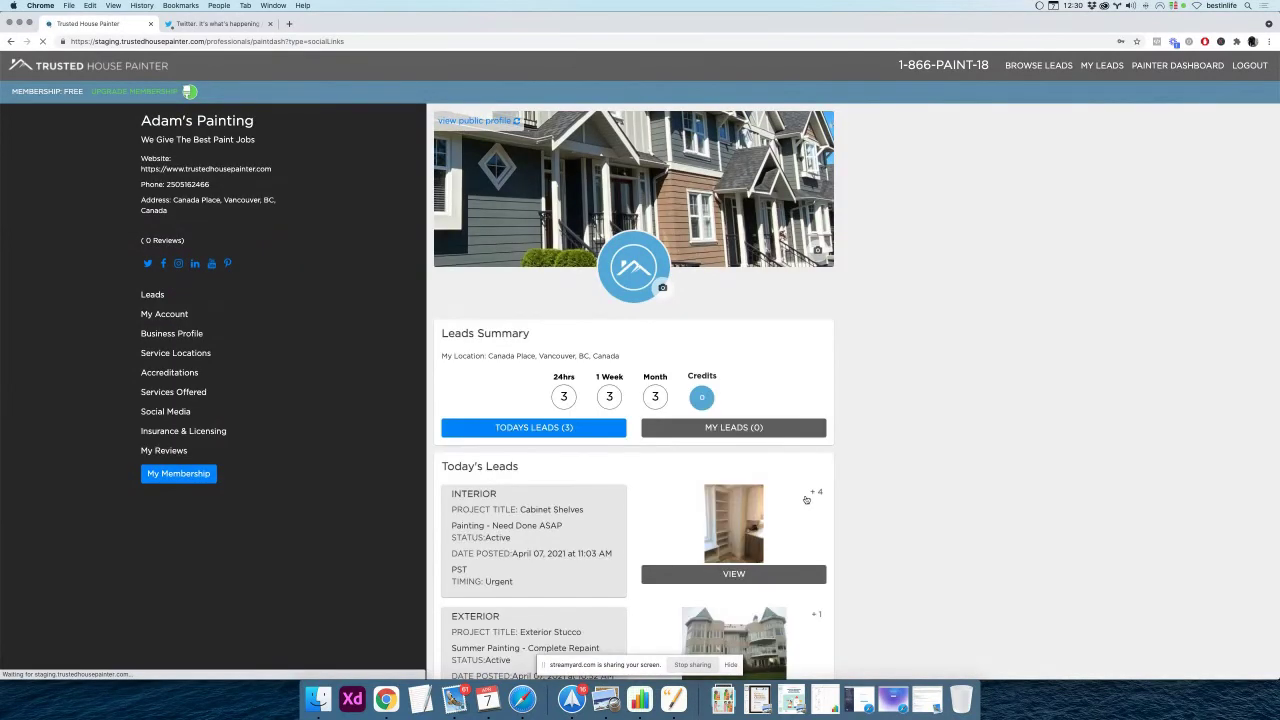
scroll(463, 335, "up", 1)
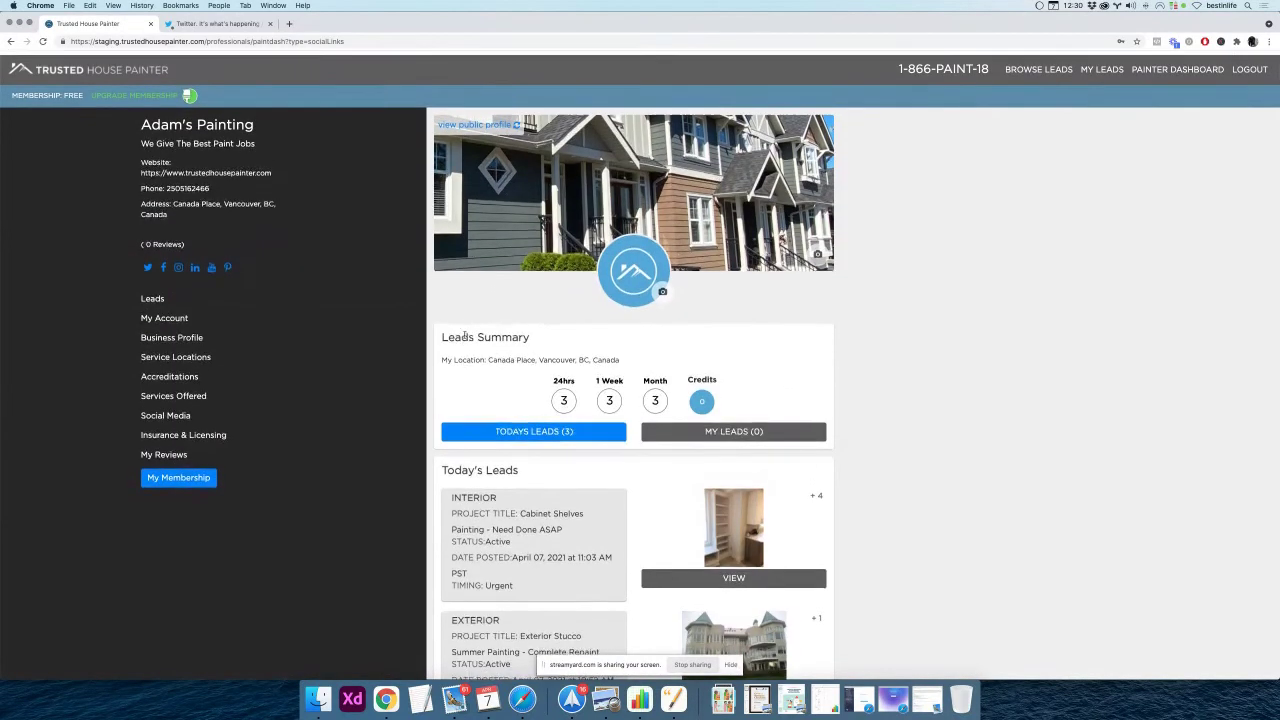
scroll(441, 340, "down", 1)
scroll(441, 340, "up", 2)
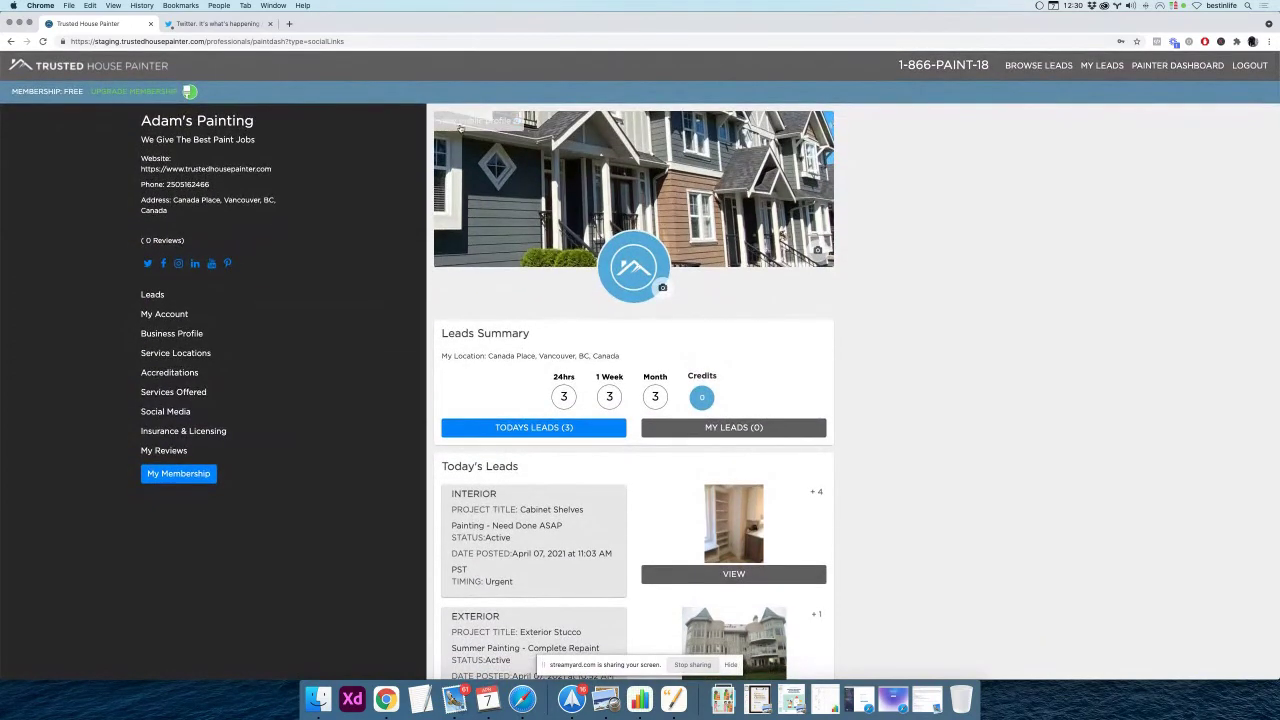
left_click(462, 123)
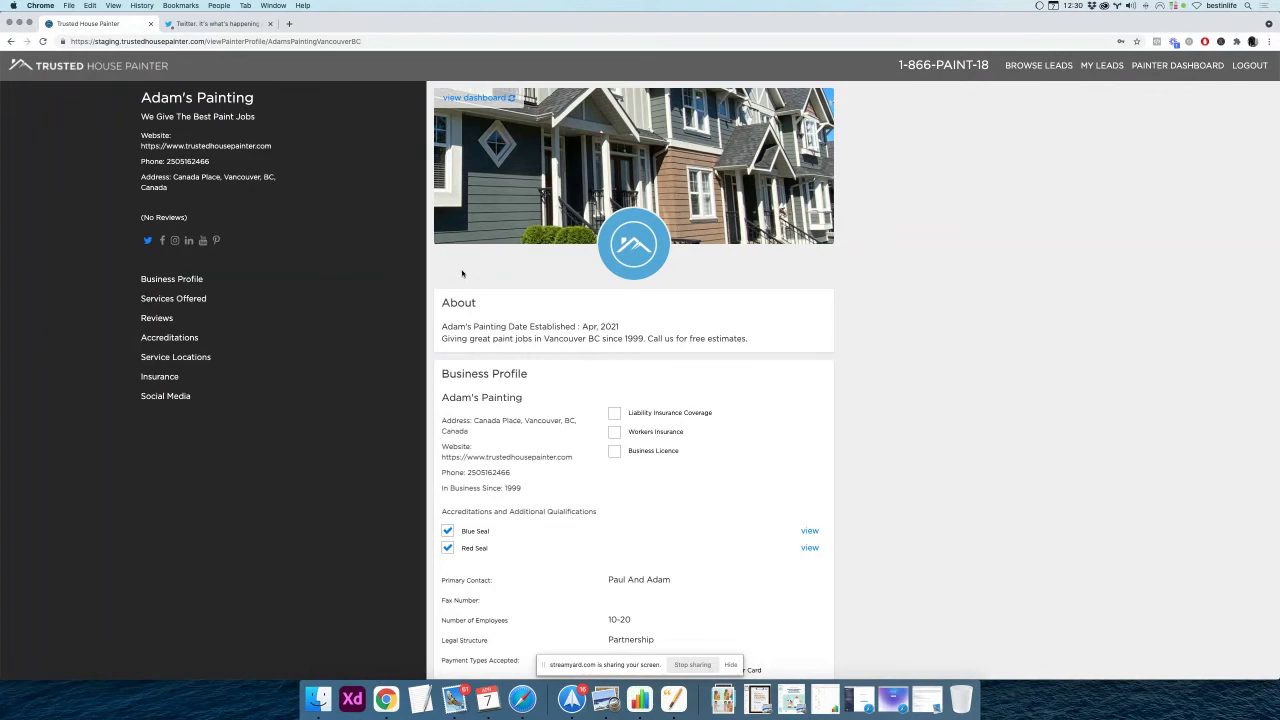
Scroll through Adam's Painting's public profile, checking About, Business Profile and the active Twitter icon
scroll(470, 274, "down", 8)
scroll(462, 272, "down", 8)
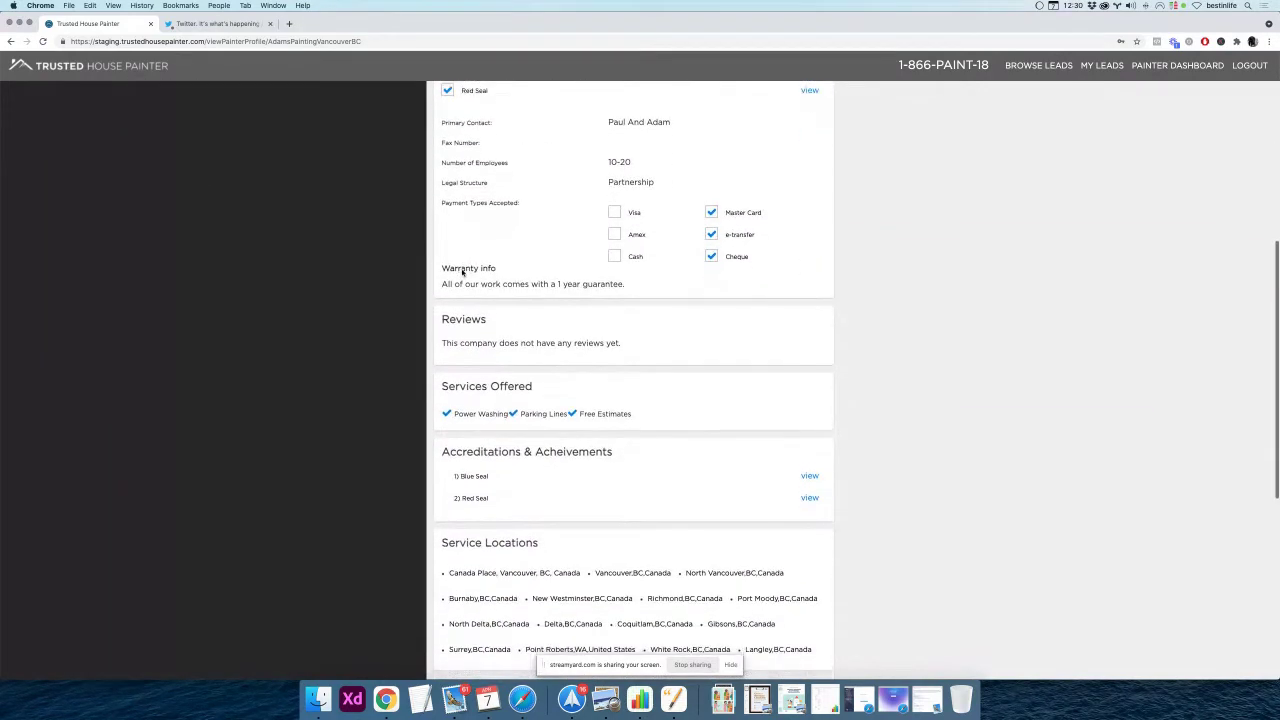
scroll(462, 272, "down", 3)
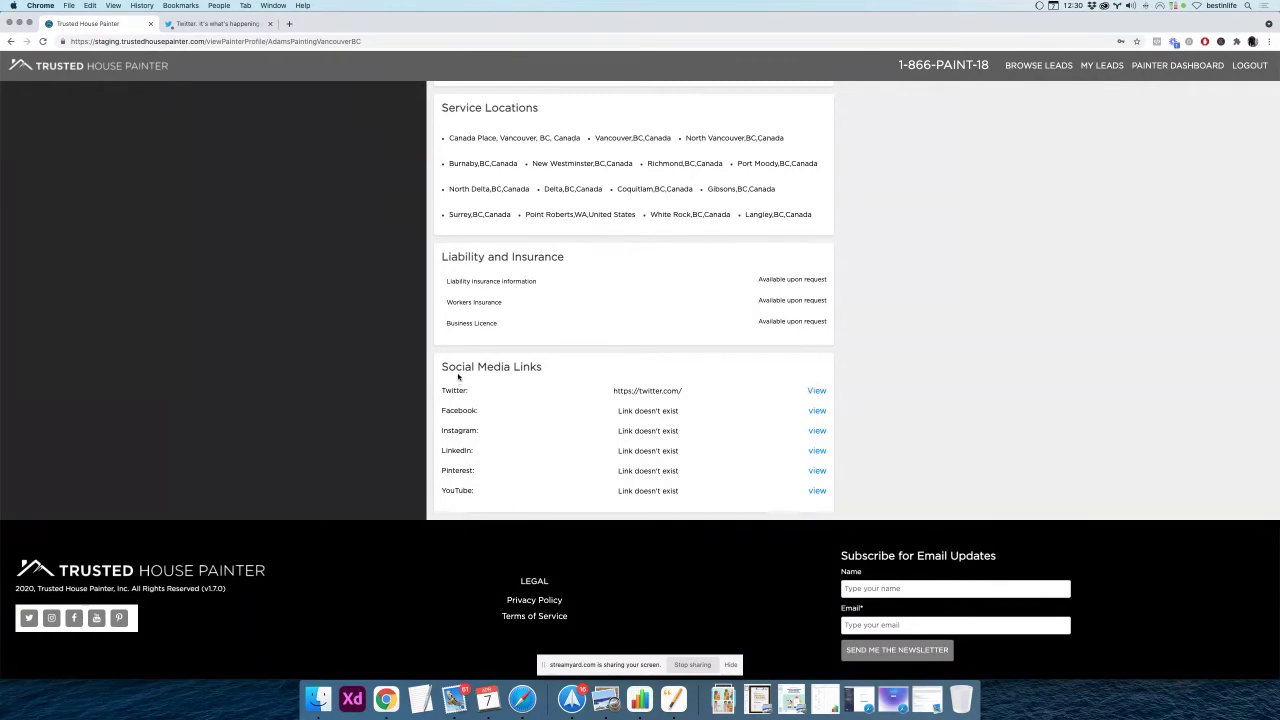
scroll(457, 390, "up", 8)
scroll(457, 377, "up", 10)
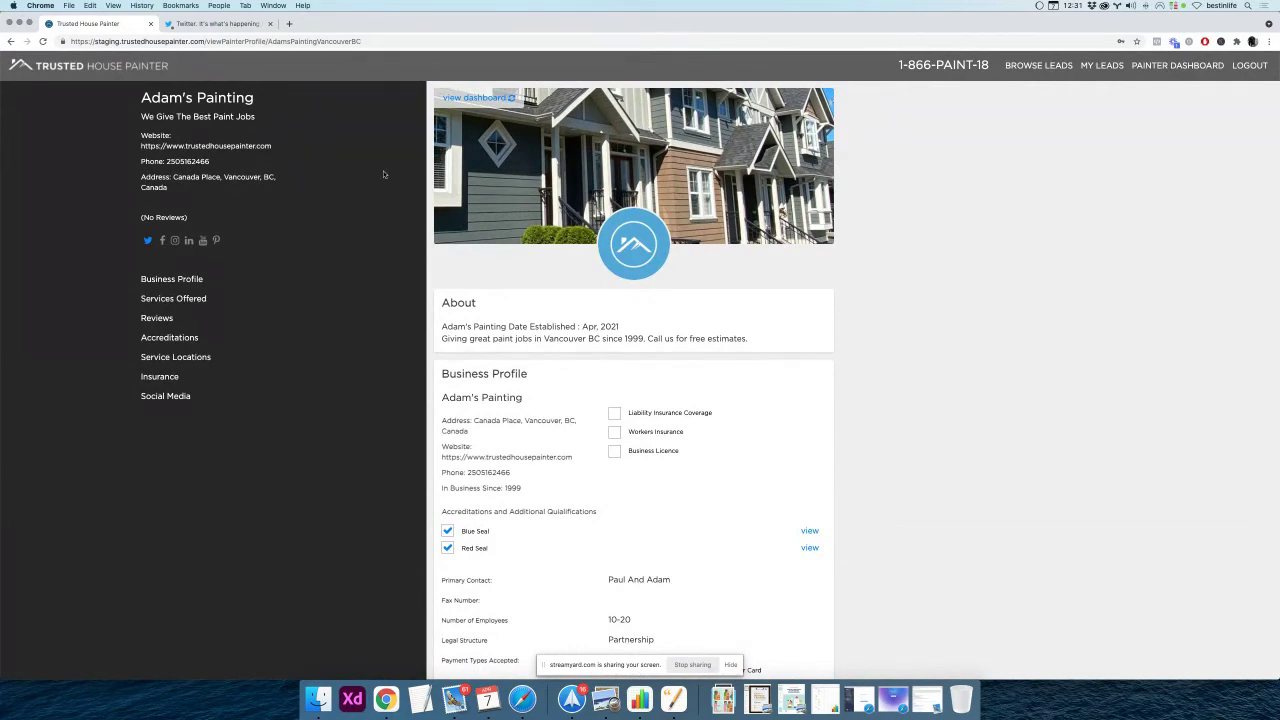
left_click(469, 104)
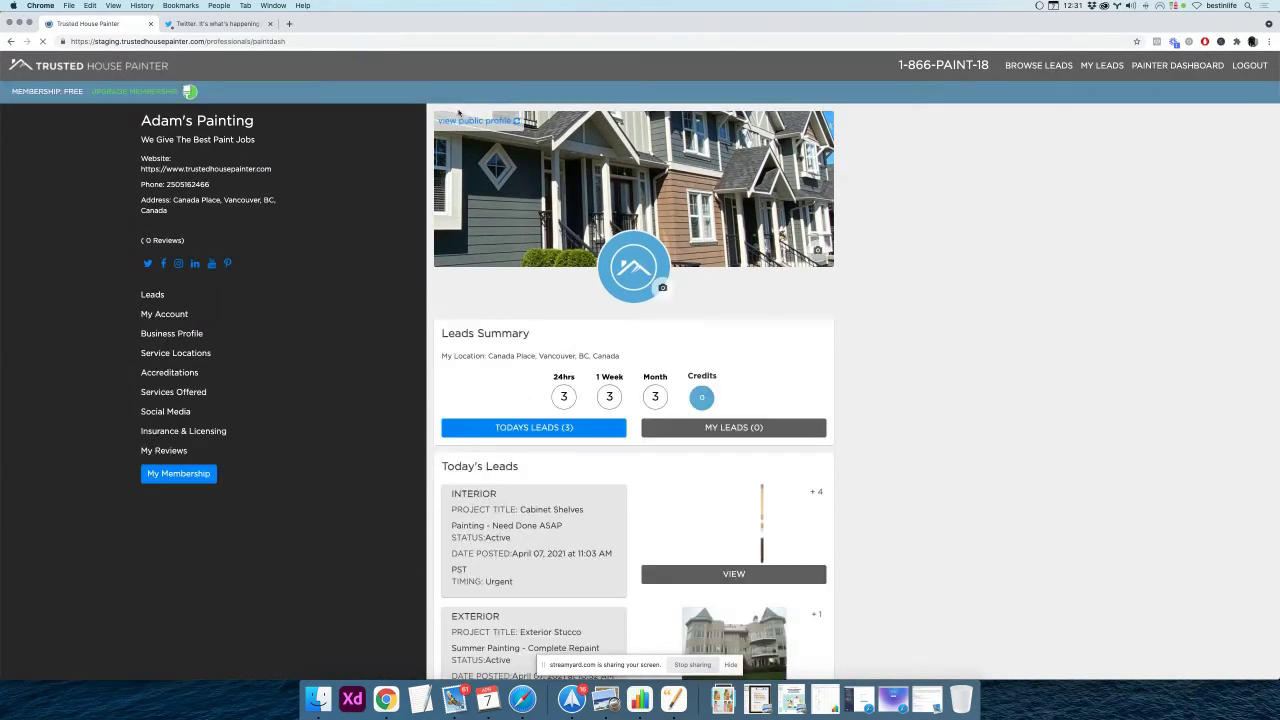
left_click(164, 413)
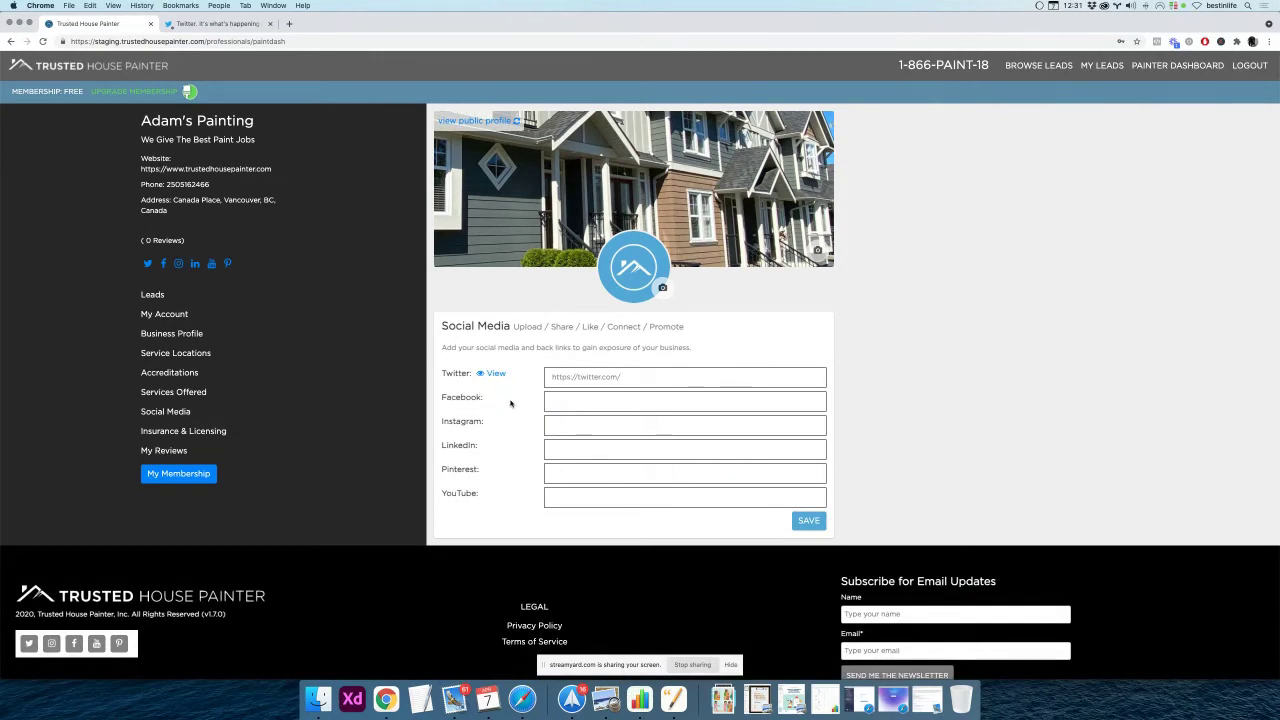
scroll(510, 403, "down", 1)
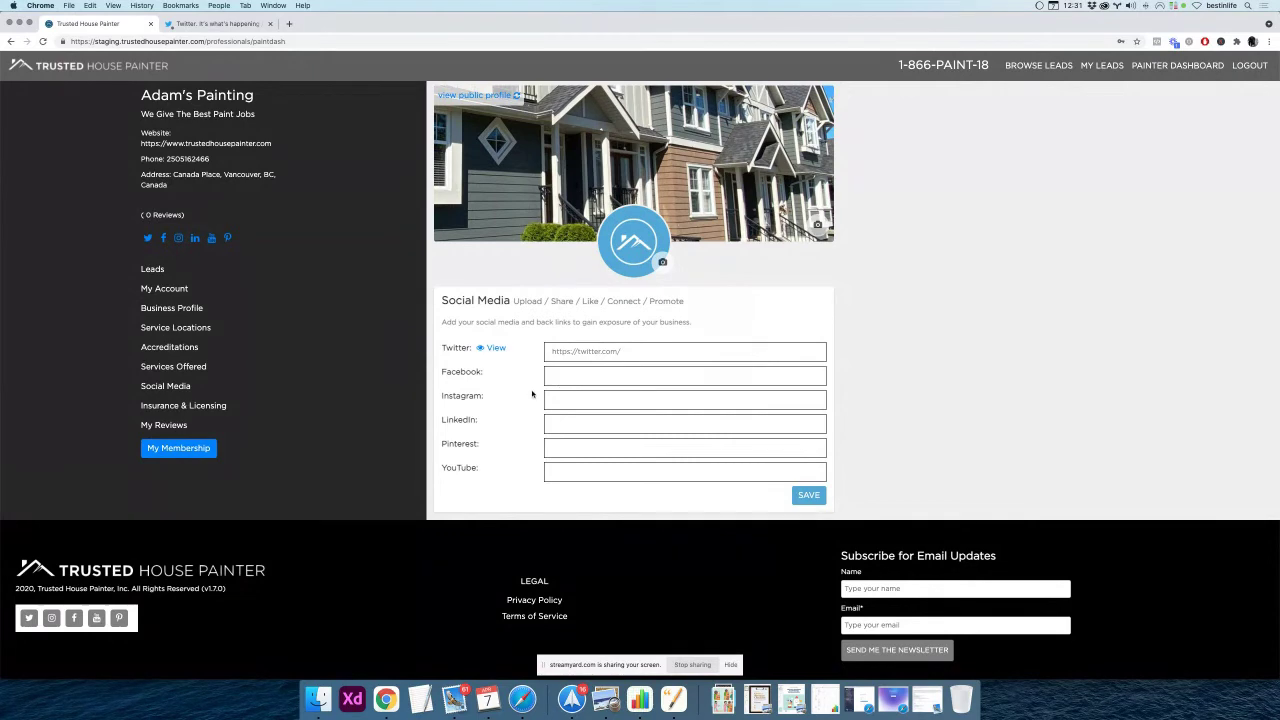
scroll(529, 393, "up", 1)
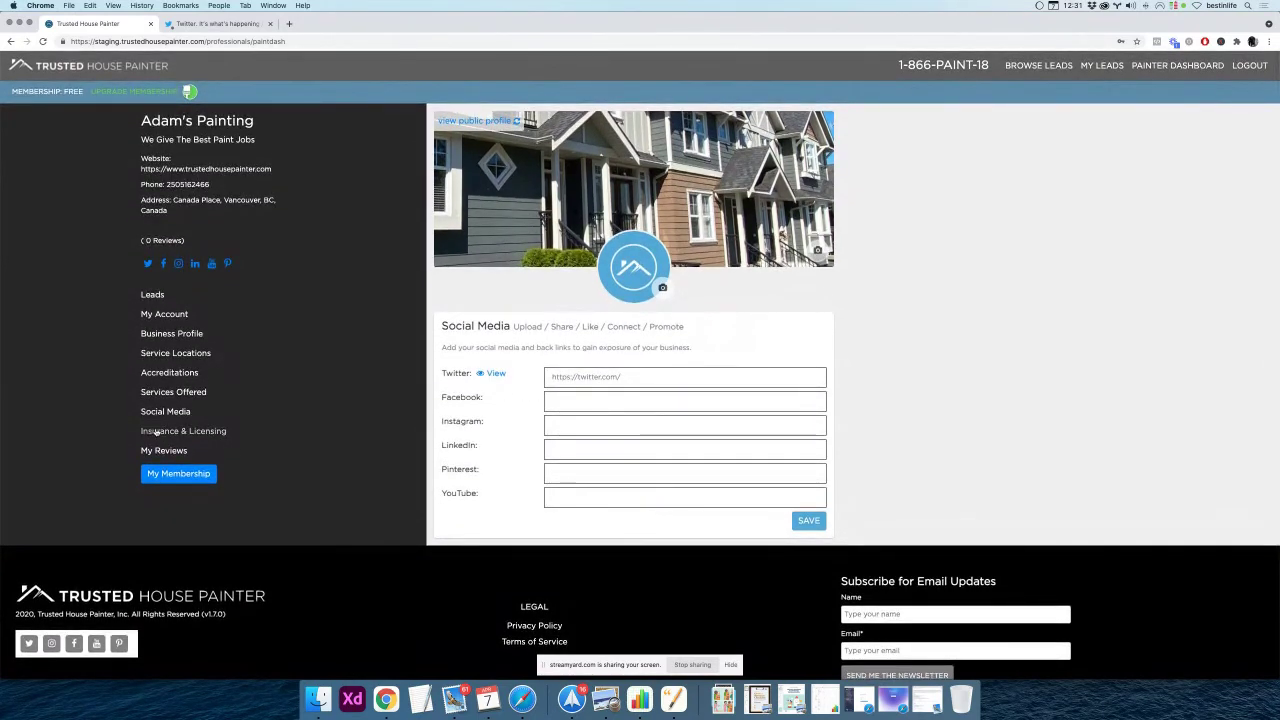
Review the Liability Insurance, Workers Insurance and Business License upload fields under Insurance & Licensing
left_click(184, 431)
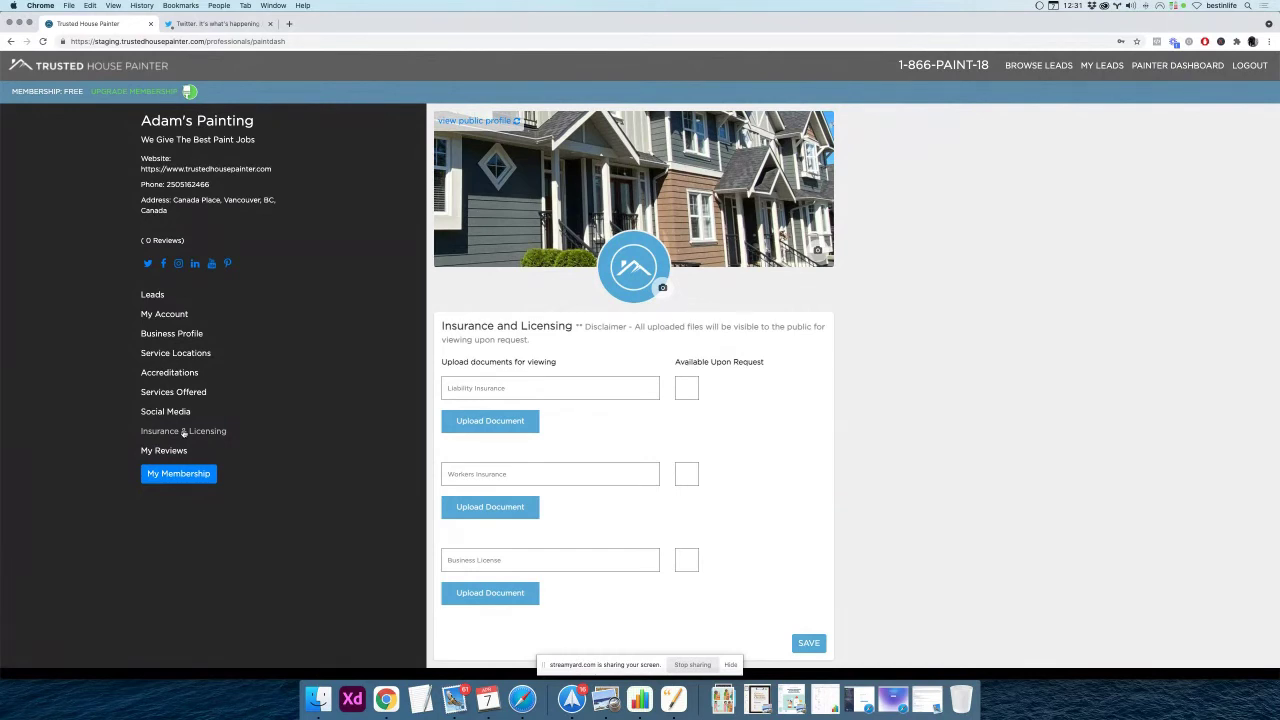
triple_click(497, 474)
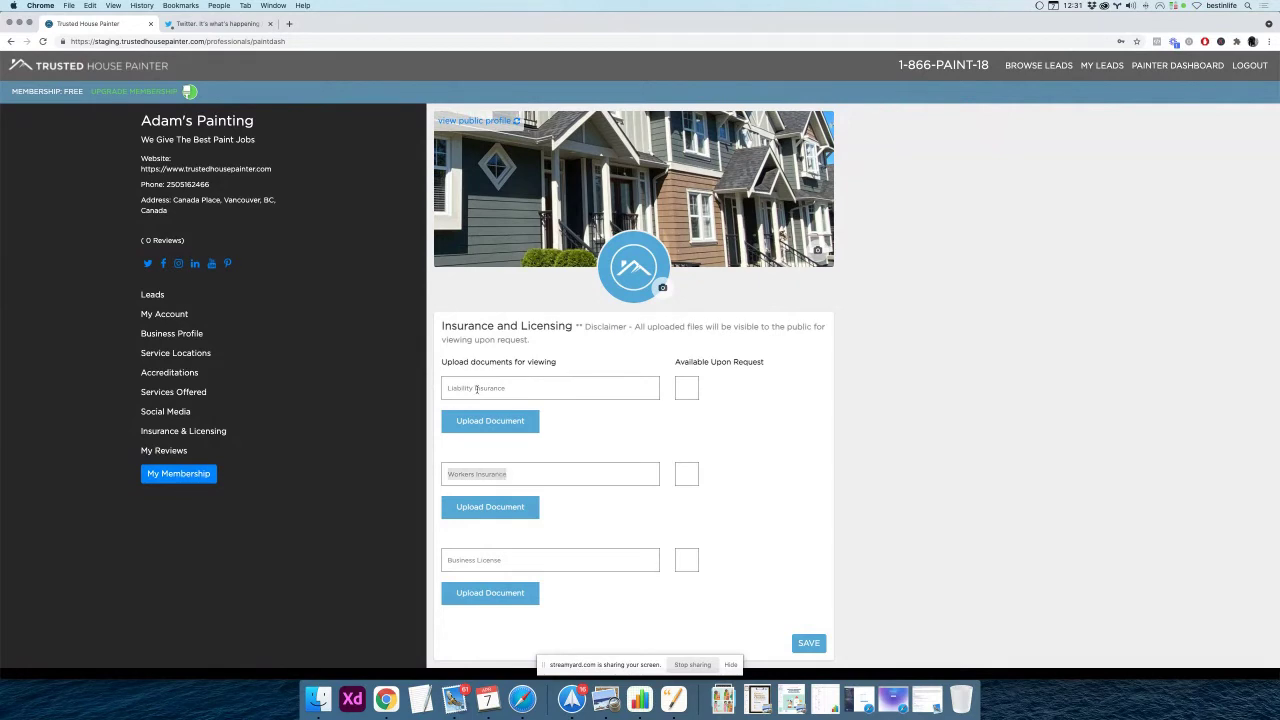
double_click(476, 388)
triple_click(475, 560)
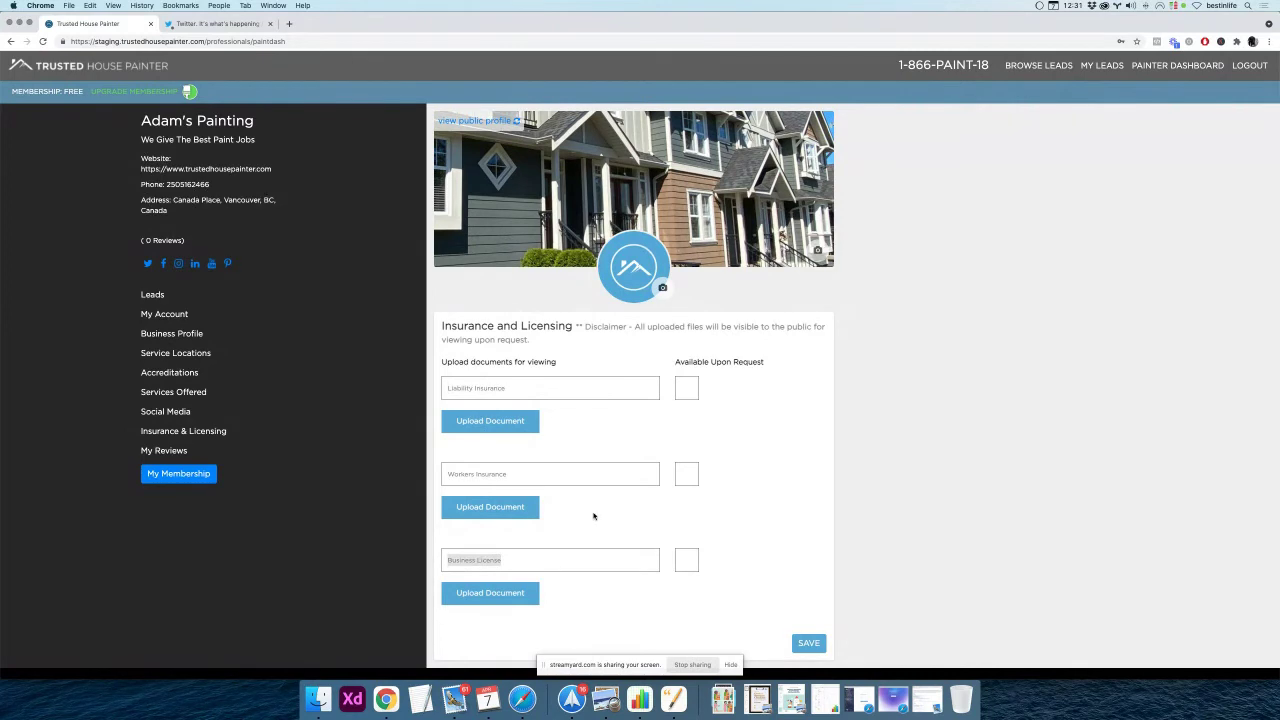
scroll(592, 516, "down", 2)
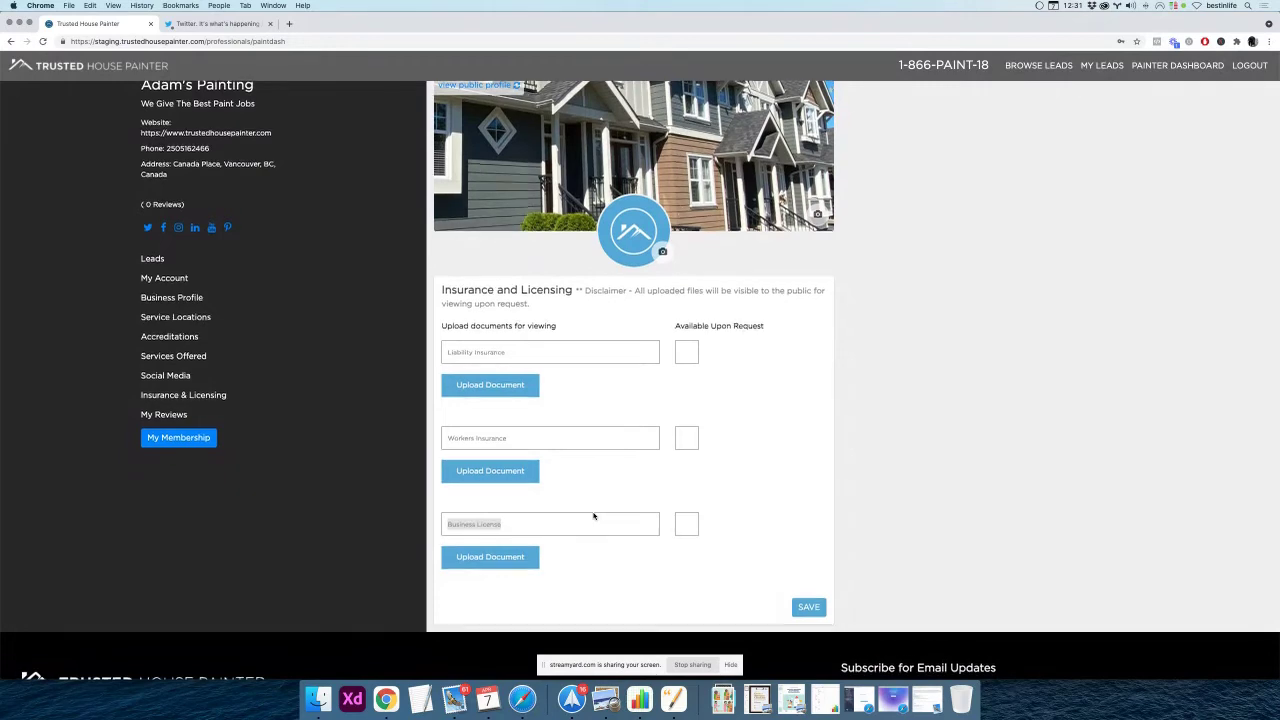
scroll(593, 516, "down", 1)
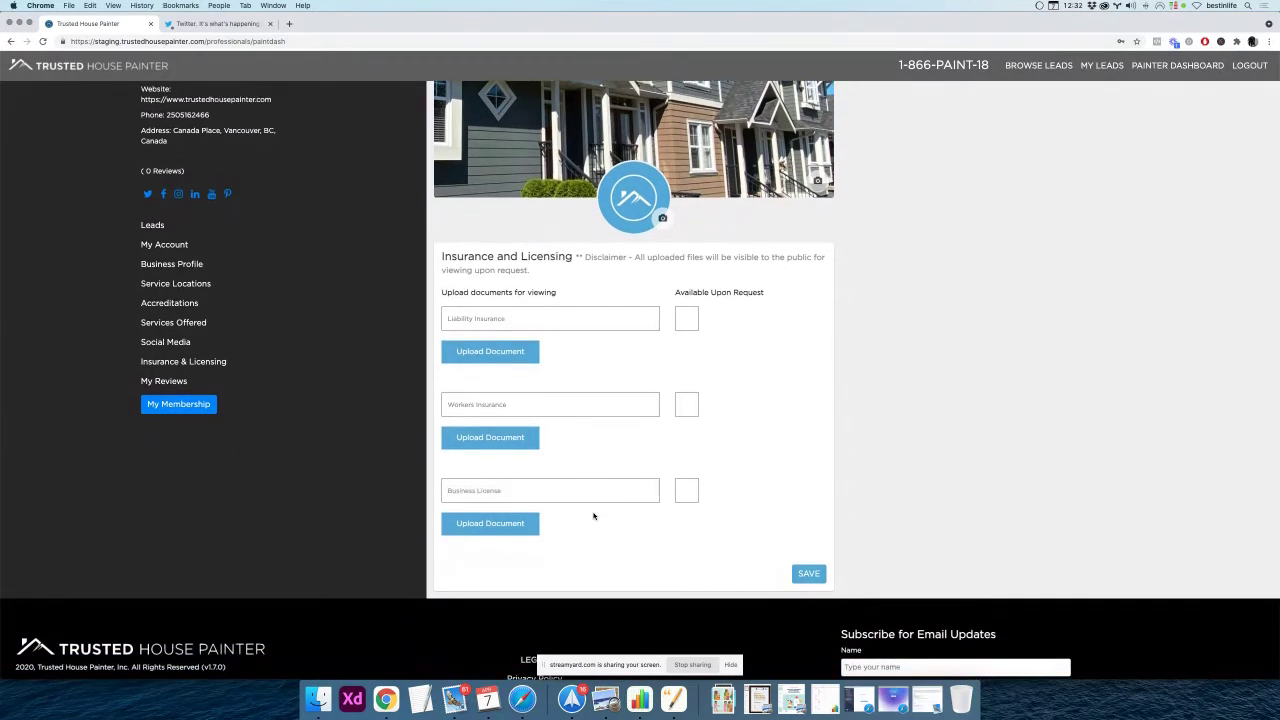
triple_click(503, 318)
left_click(591, 351)
Attach General Liability Document.pdf as the liability insurance document
left_click(687, 318)
left_click(687, 322)
left_click(499, 355)
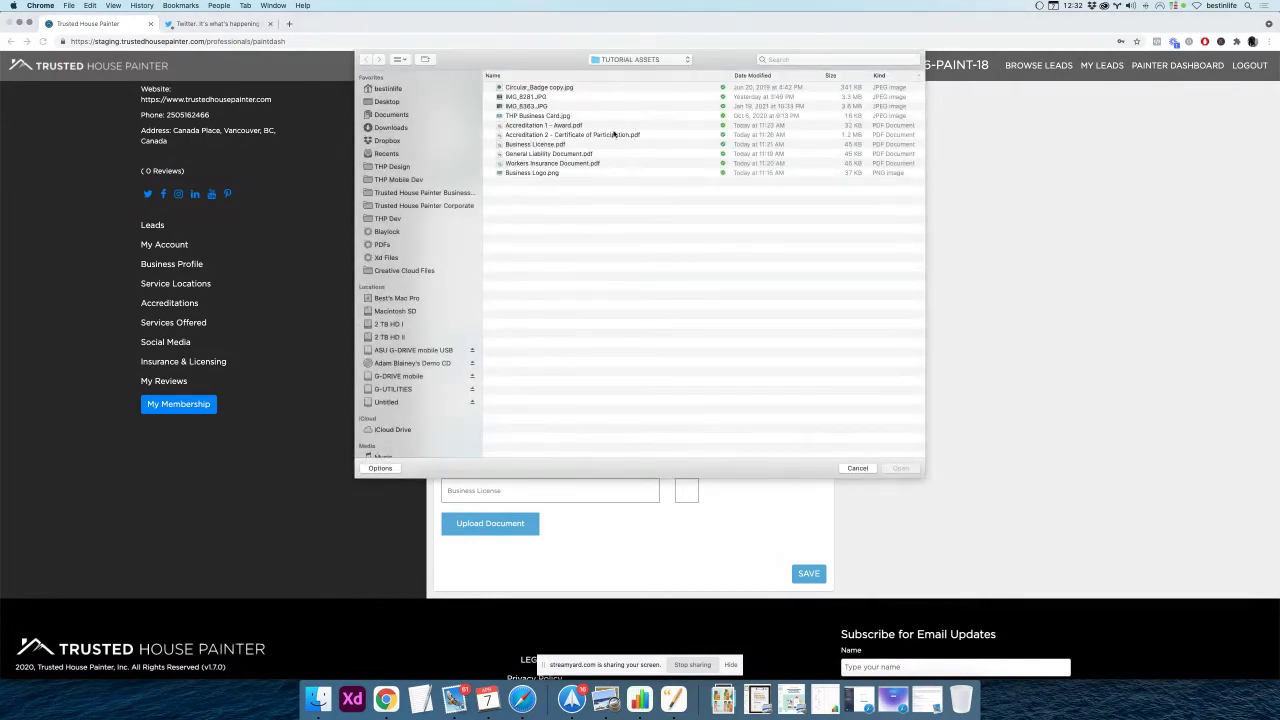
left_click(604, 146)
left_click(612, 154)
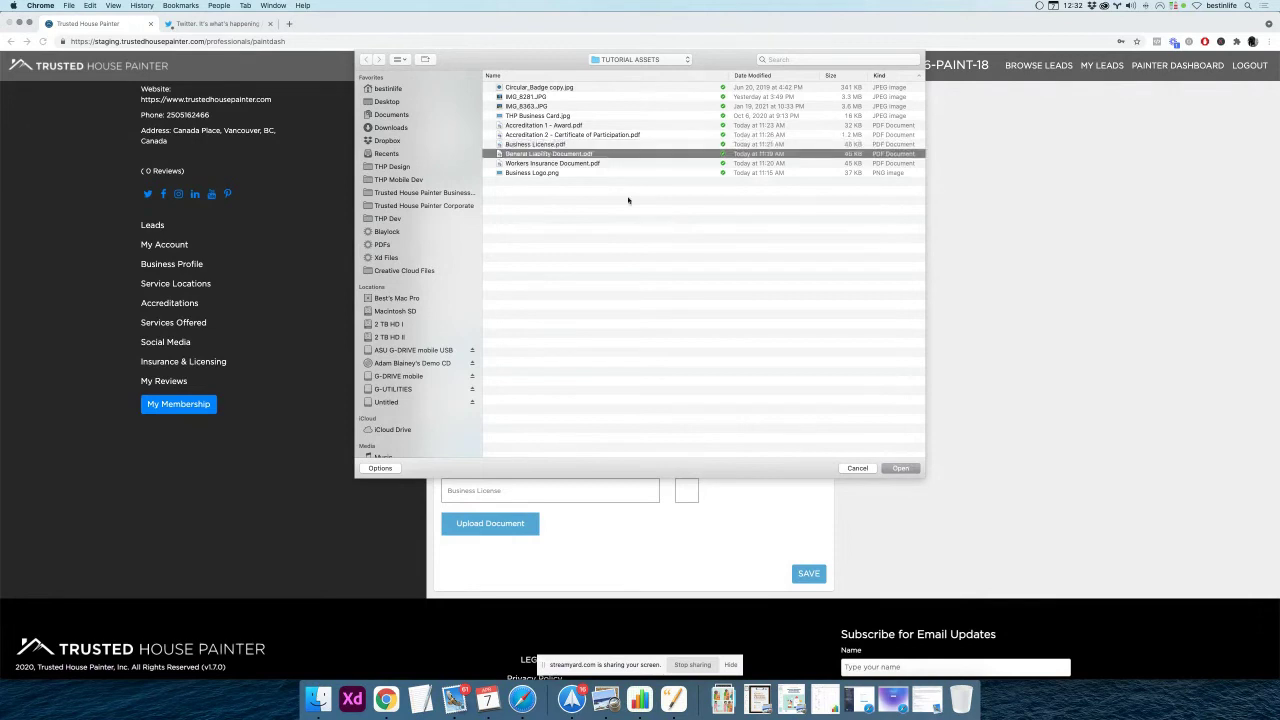
left_click(898, 468)
left_click(900, 468)
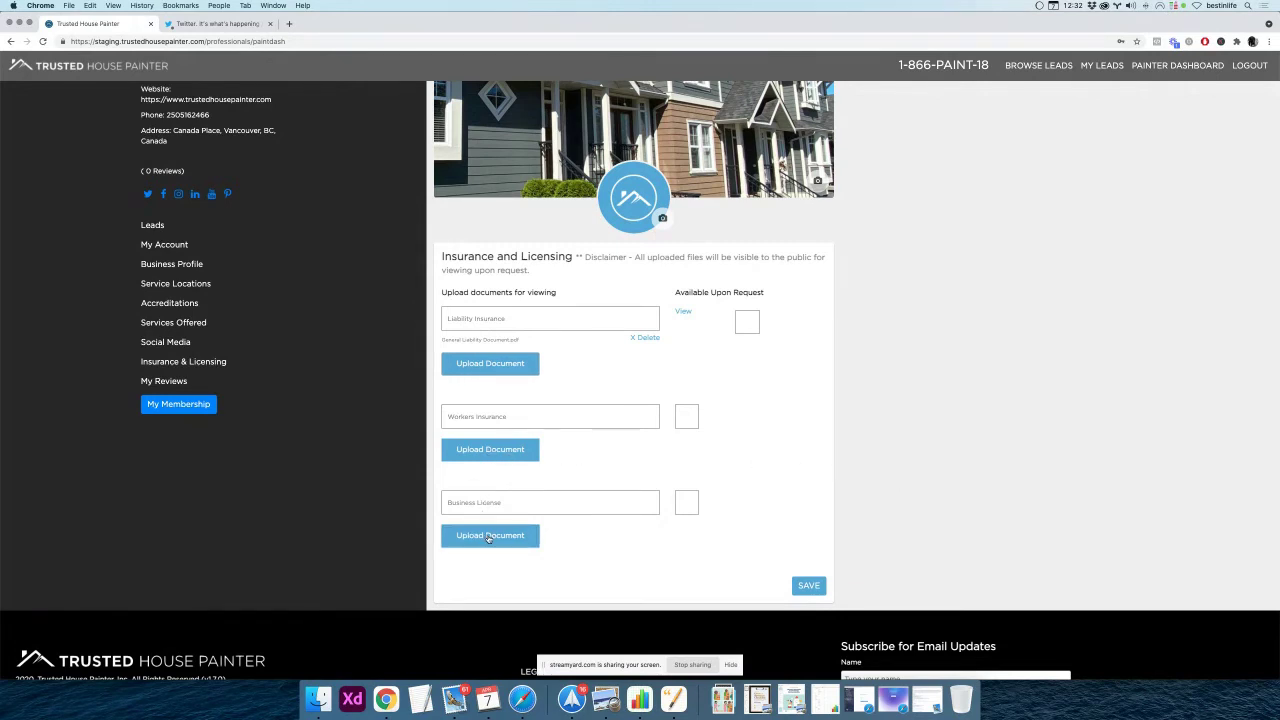
Attach Business License.pdf to the Business License field
left_click(489, 537)
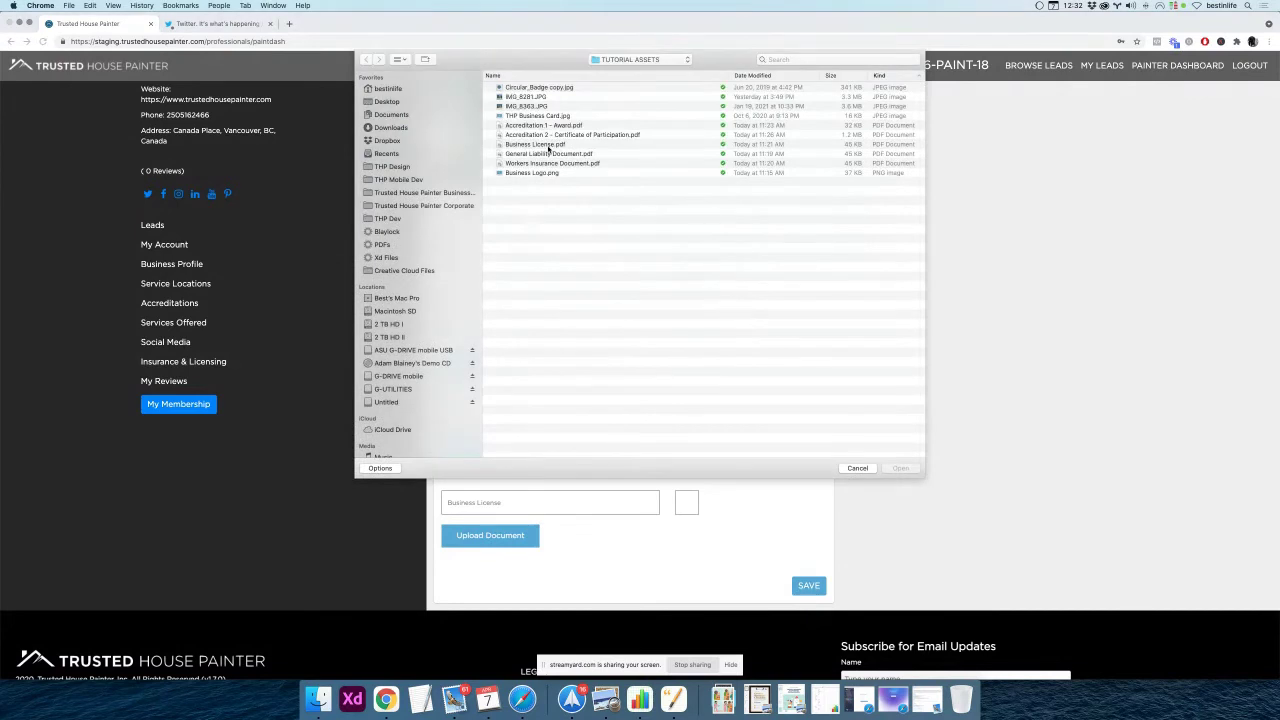
left_click(550, 146)
left_click(901, 469)
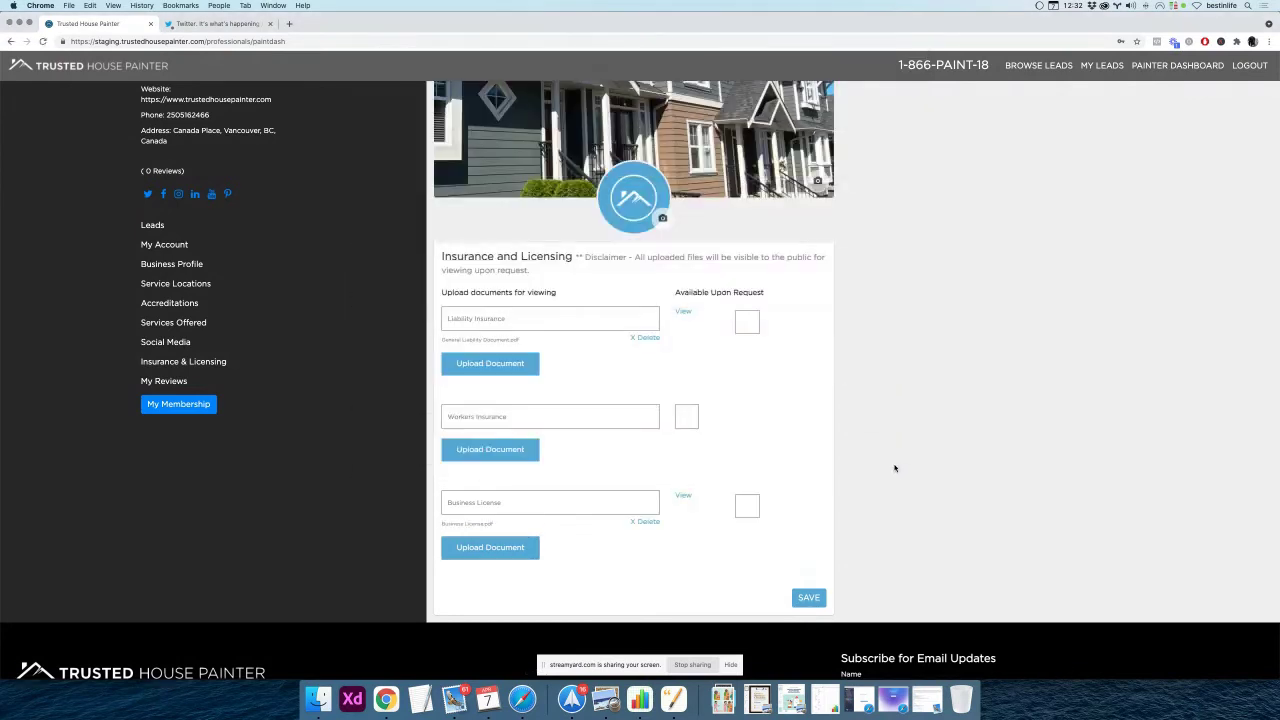
Mark Workers Insurance available upon request, save, and reopen the form to verify
left_click(686, 417)
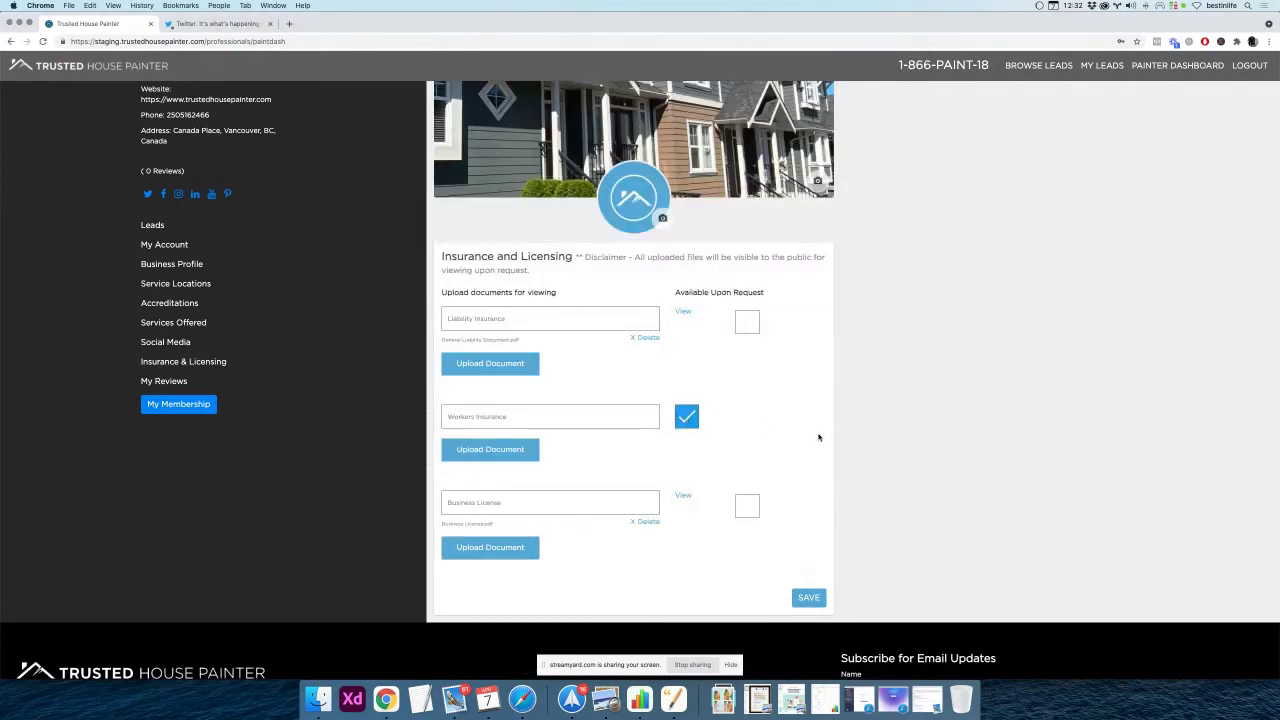
scroll(820, 437, "down", 2)
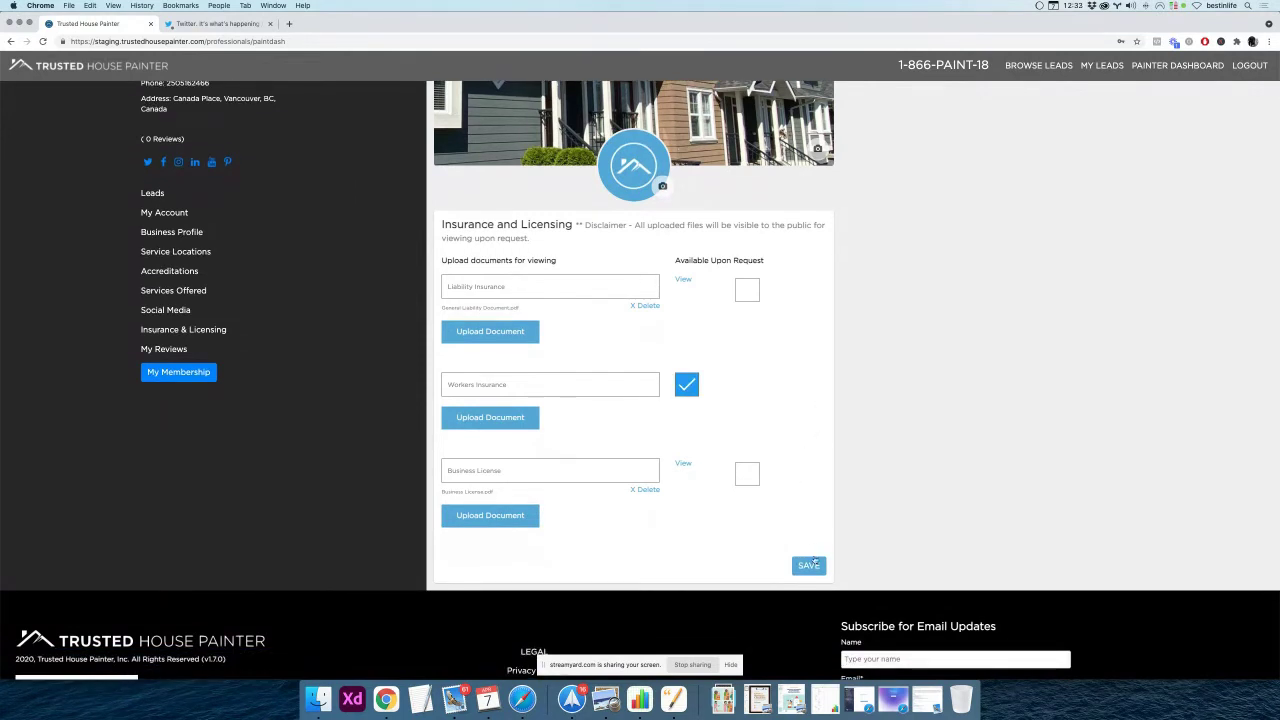
left_click(810, 566)
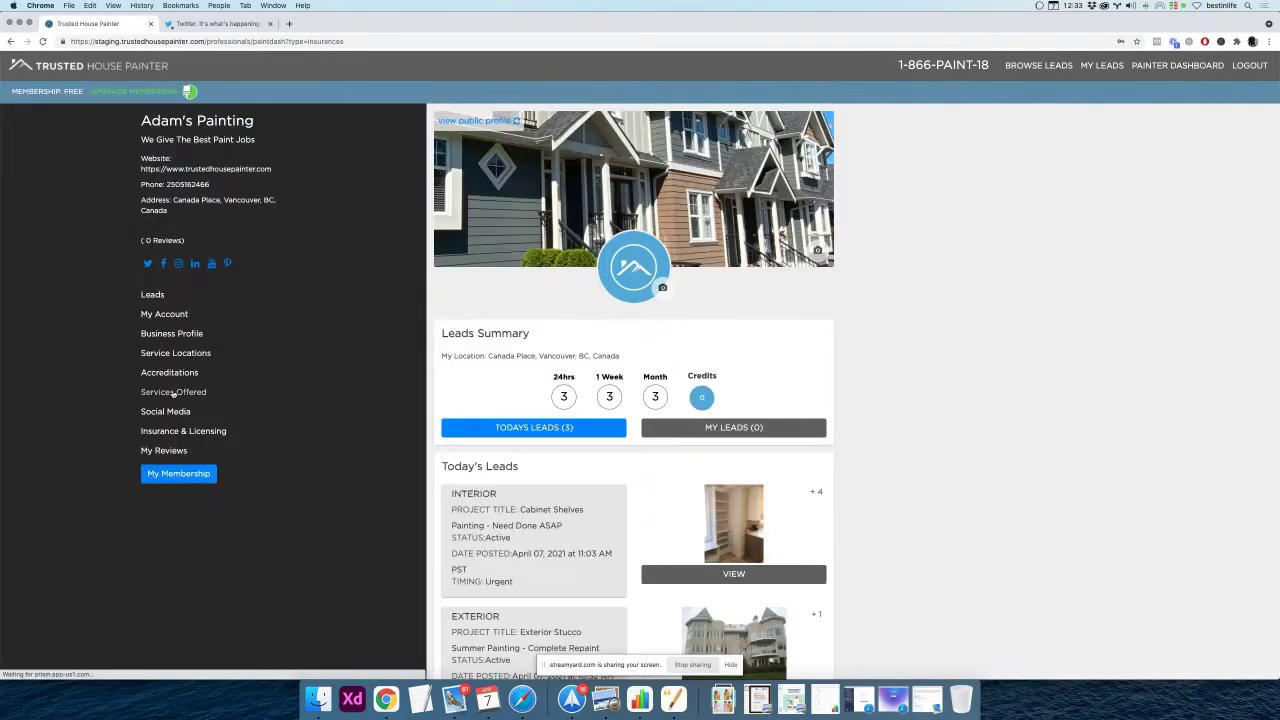
left_click(167, 433)
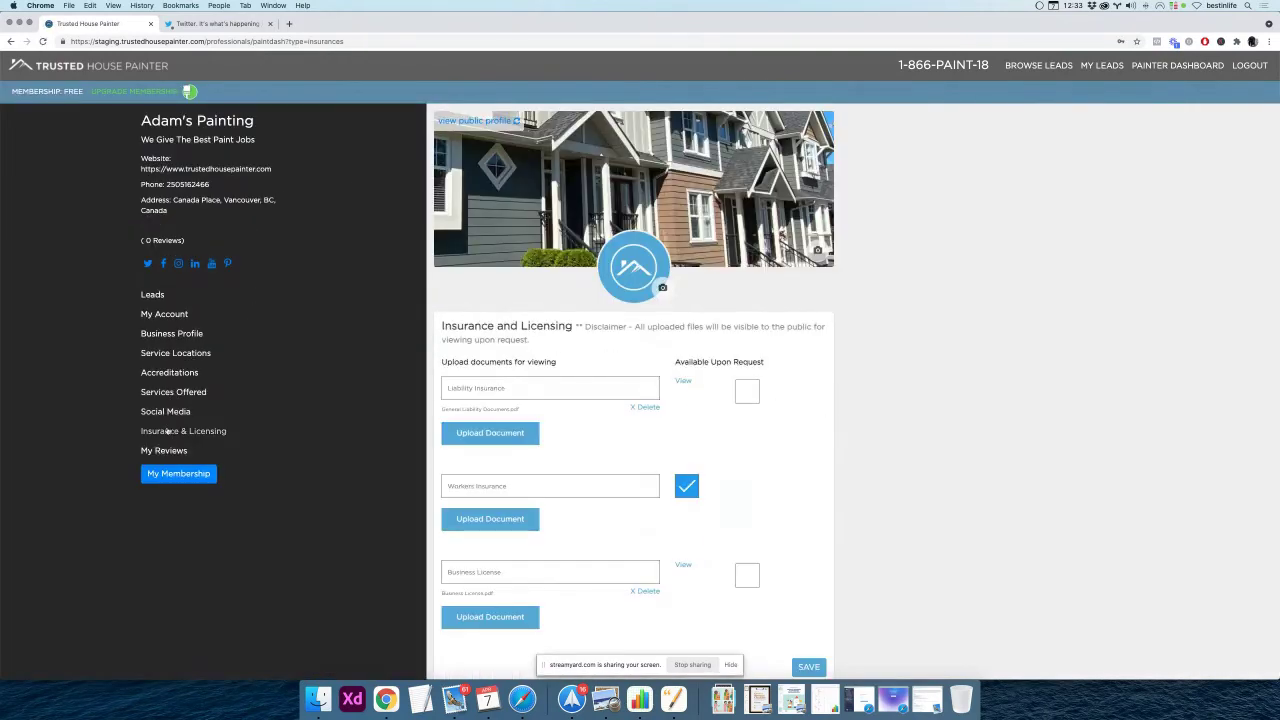
scroll(820, 470, "down", 3)
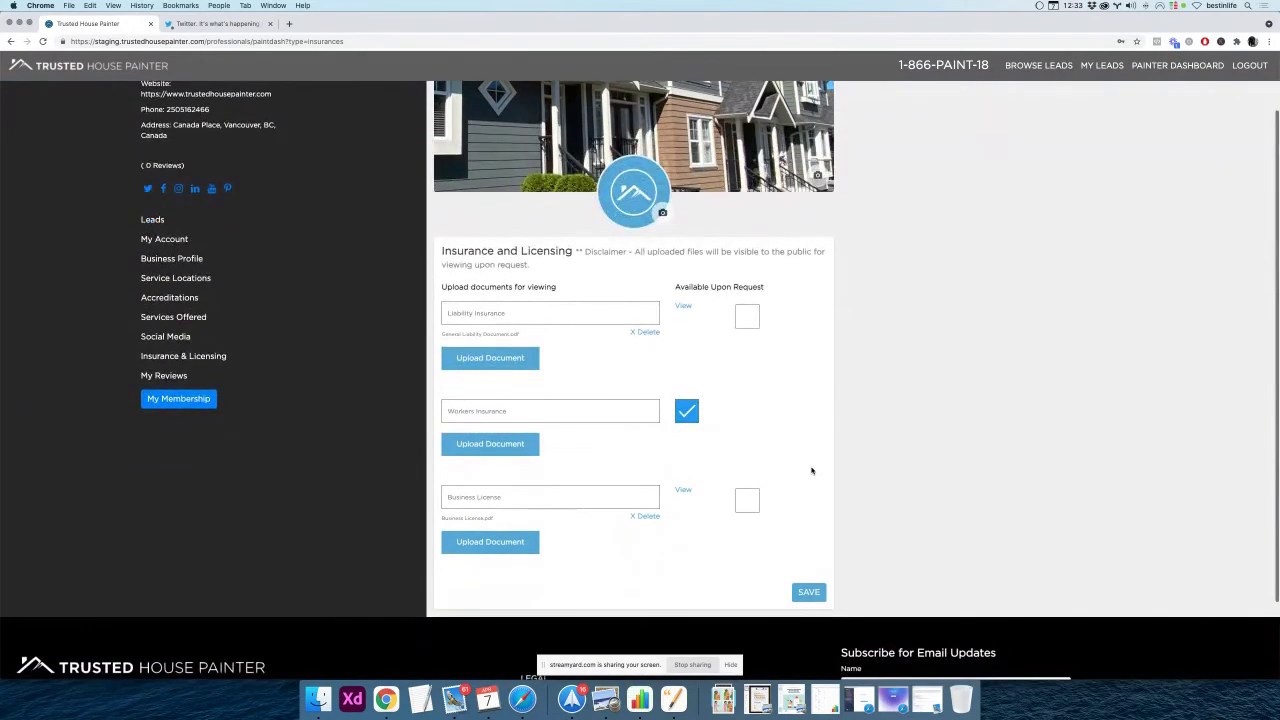
scroll(815, 470, "up", 3)
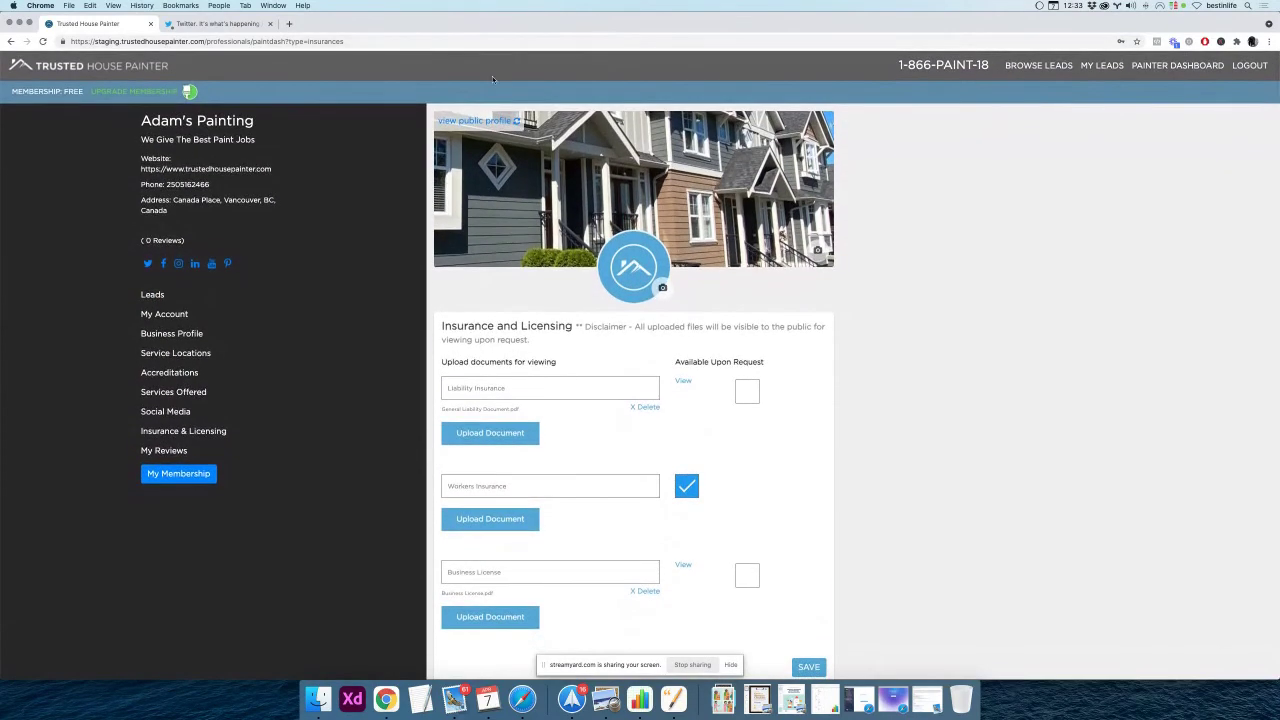
Open Adam's Painting's public profile and scroll down to its Liability and Insurance section
left_click(482, 121)
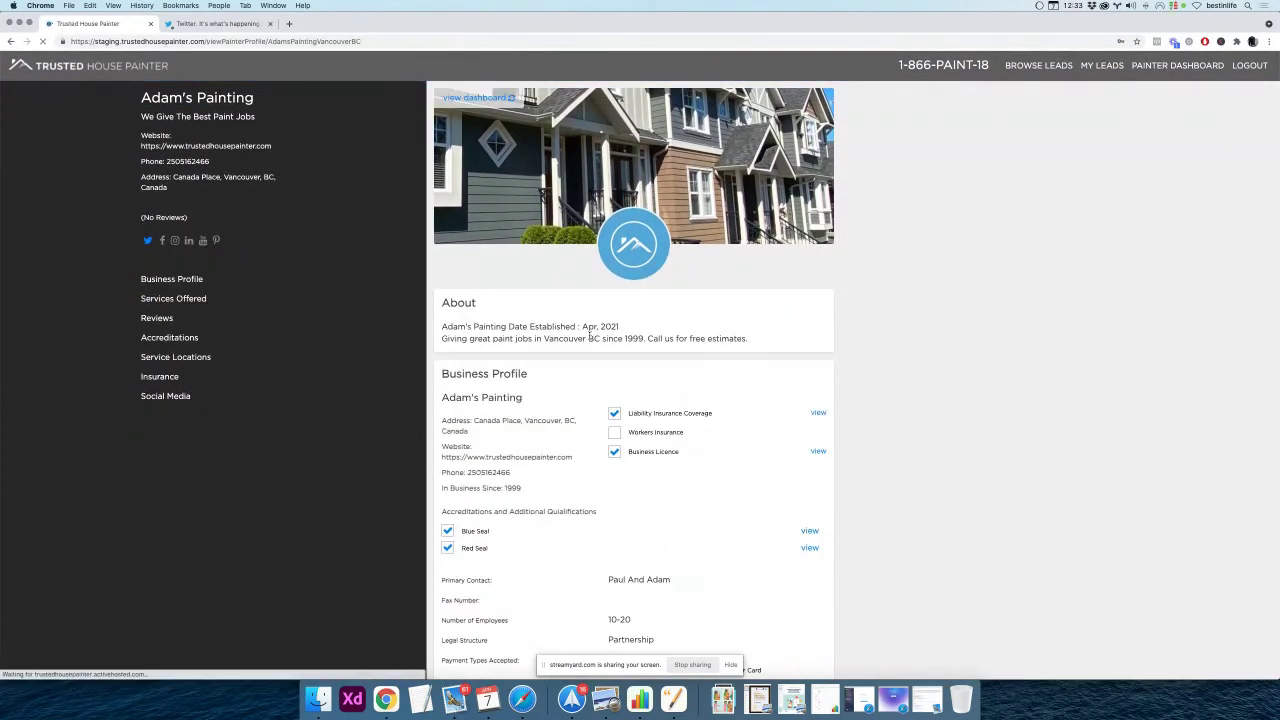
scroll(590, 338, "down", 5)
scroll(590, 338, "down", 7)
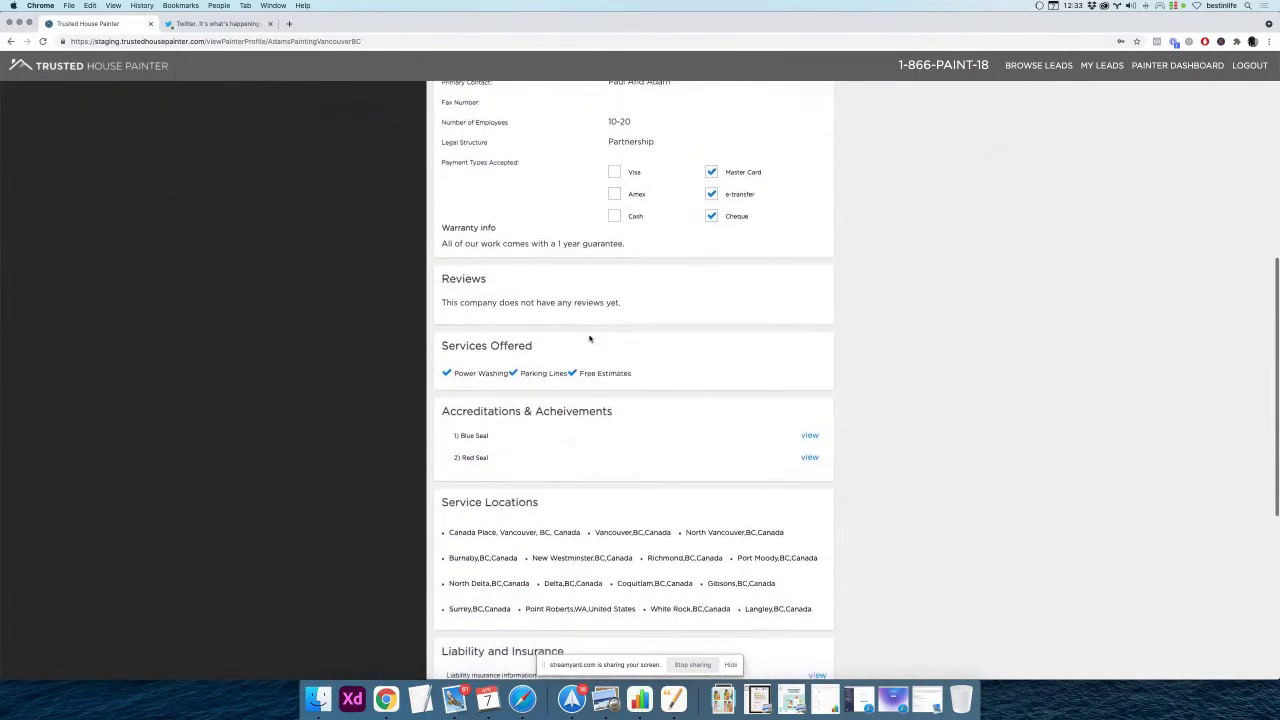
scroll(616, 341, "down", 3)
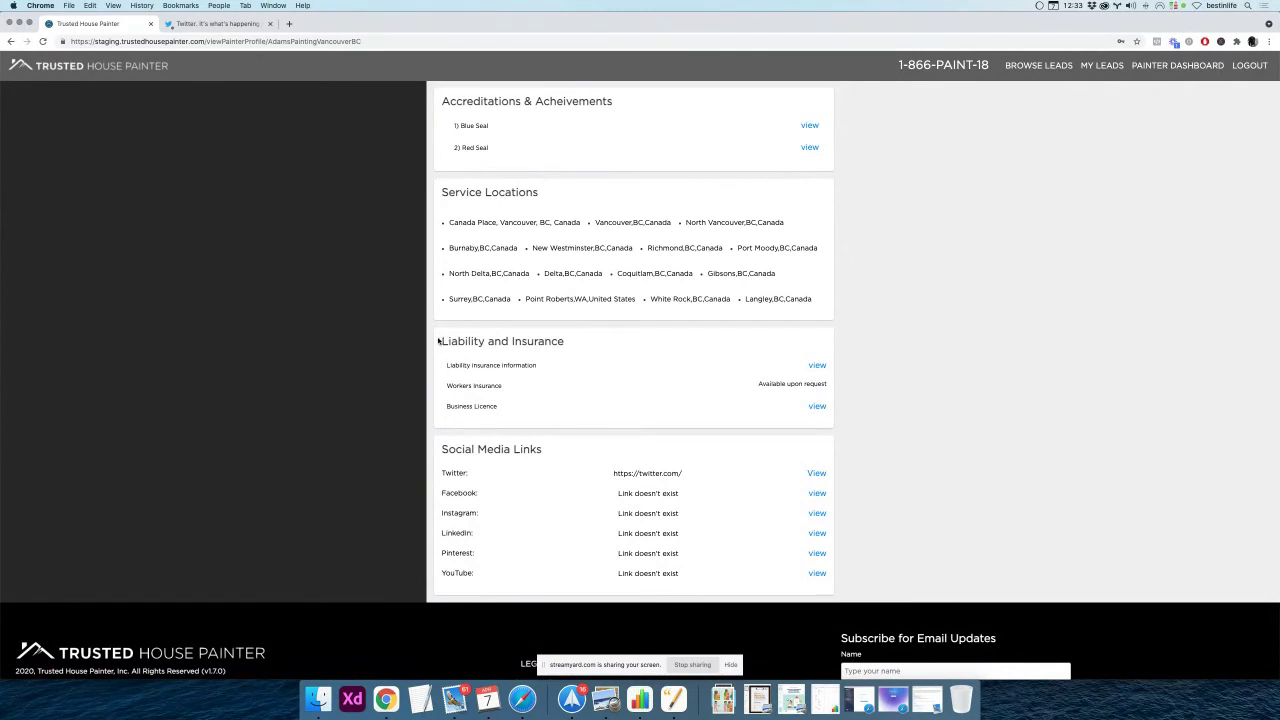
left_click_drag(438, 341, 629, 356)
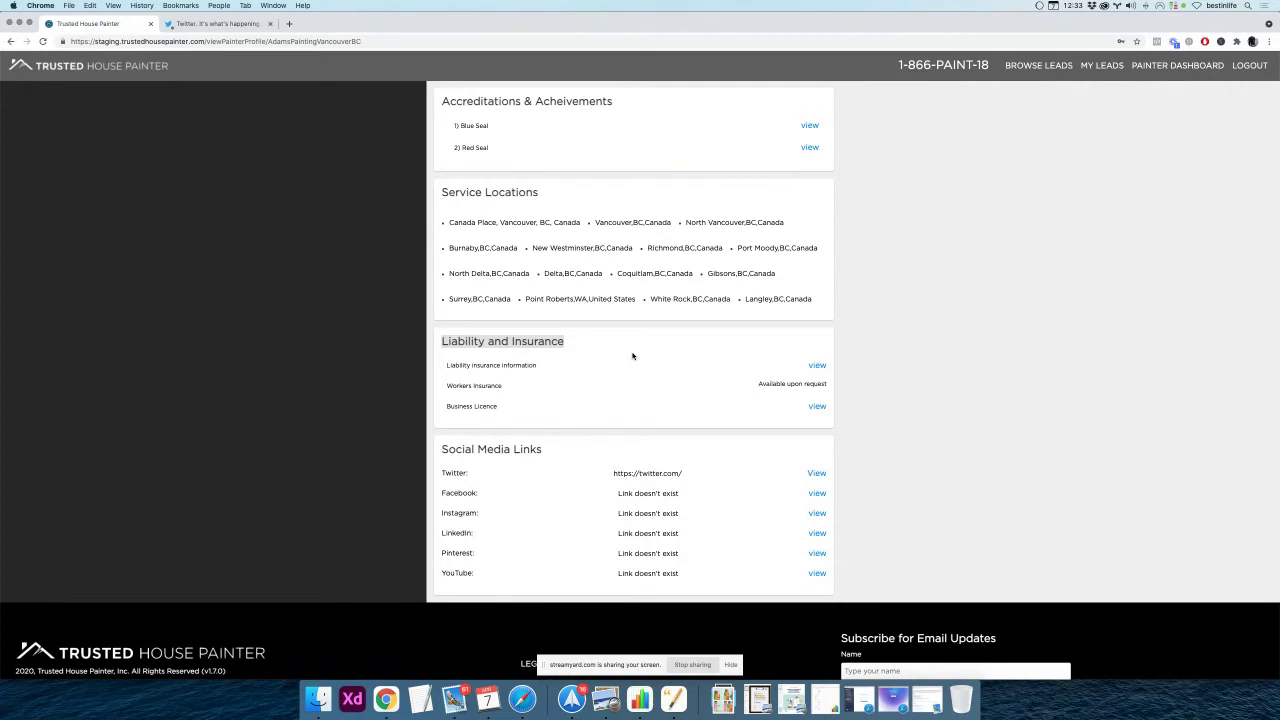
Preview the attached General Liability Document, then close the viewer
left_click(817, 367)
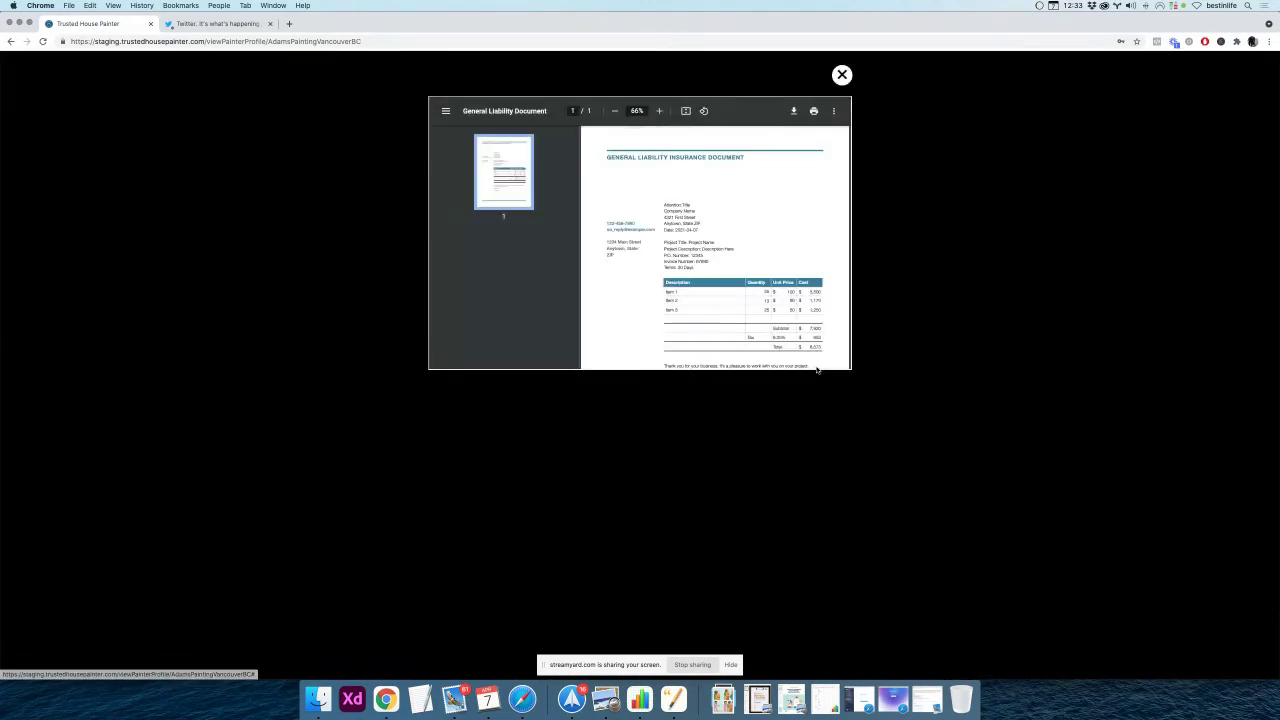
scroll(775, 267, "down", 5)
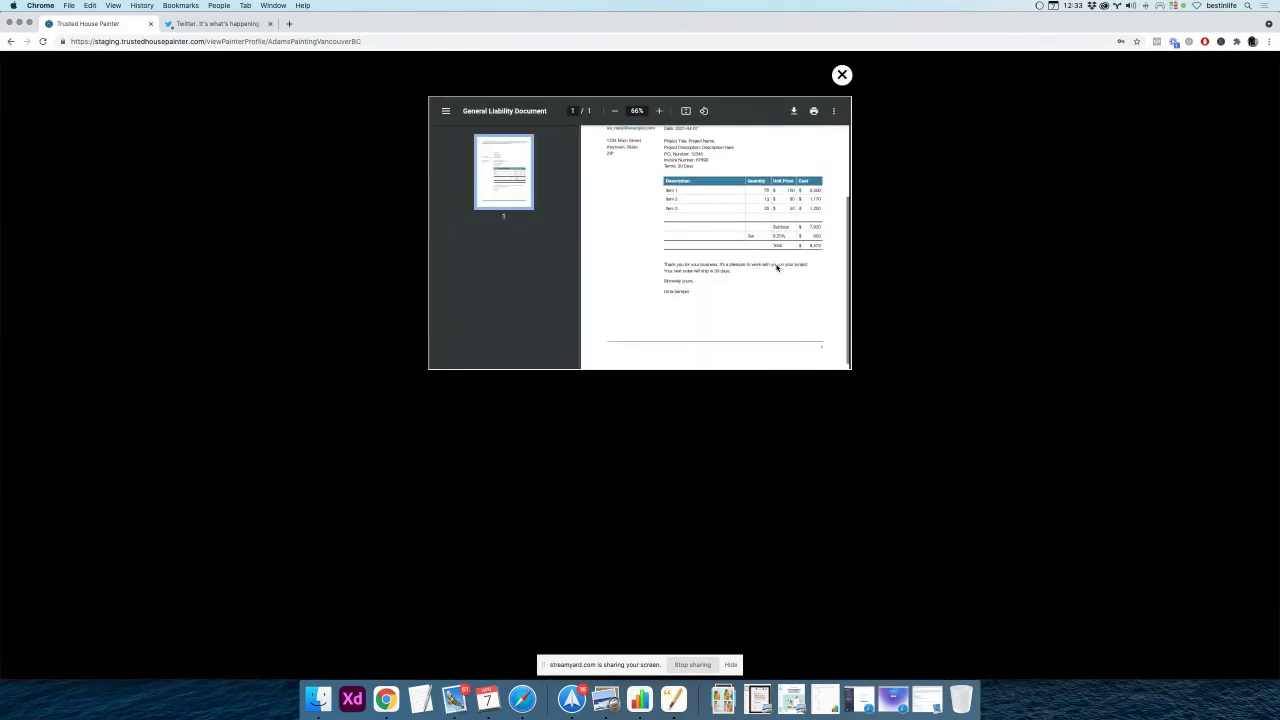
left_click(843, 80)
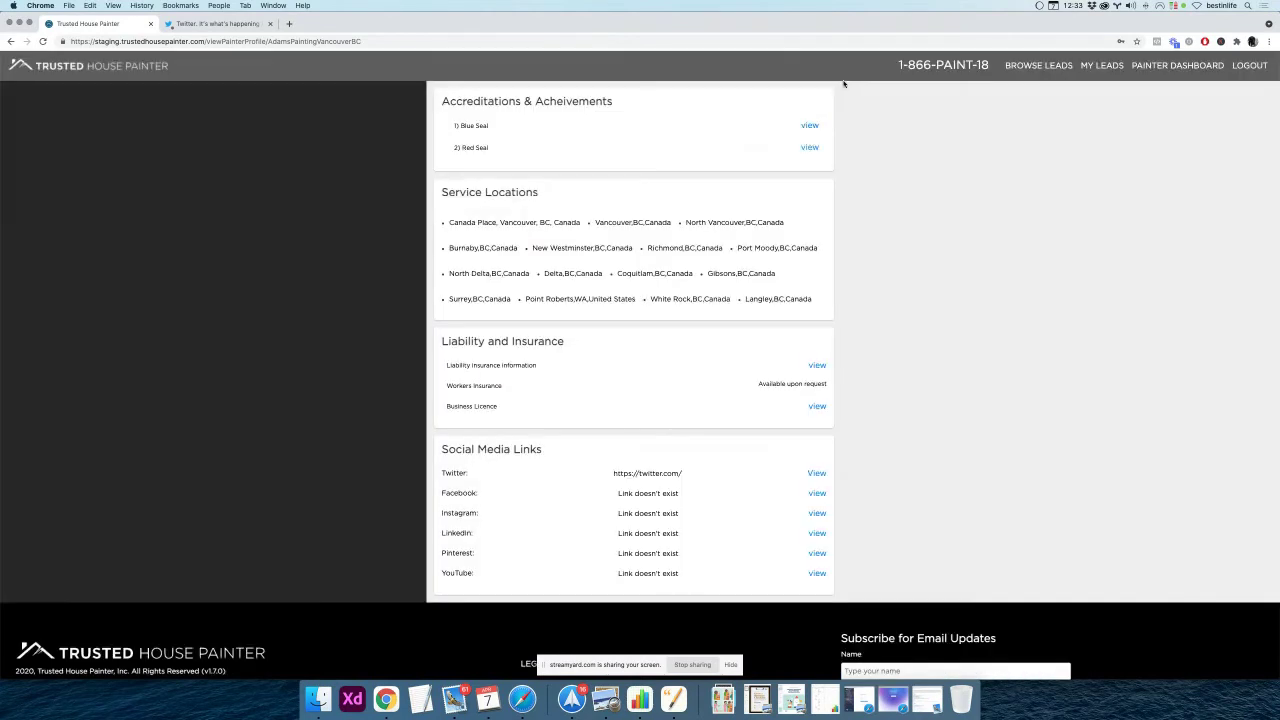
Note Workers Insurance is available upon request, then preview and close the business licence document
left_click_drag(445, 389, 820, 403)
left_click(819, 407)
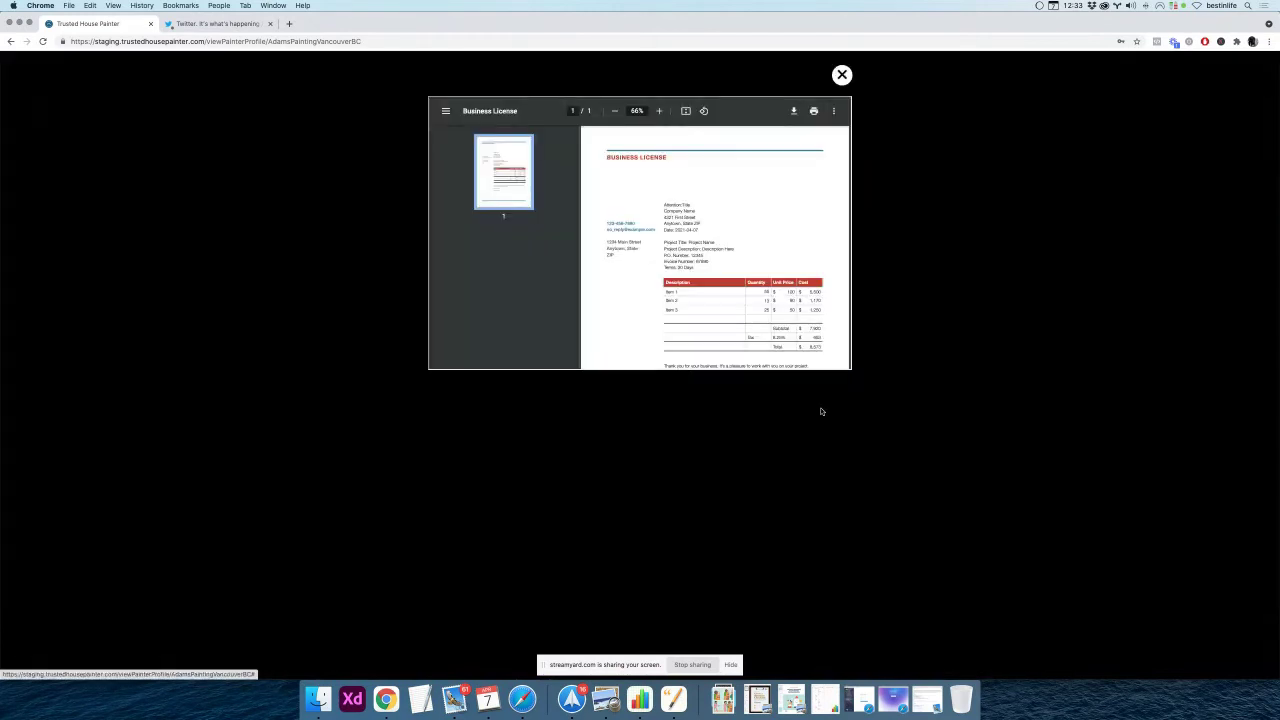
scroll(715, 230, "down", 1)
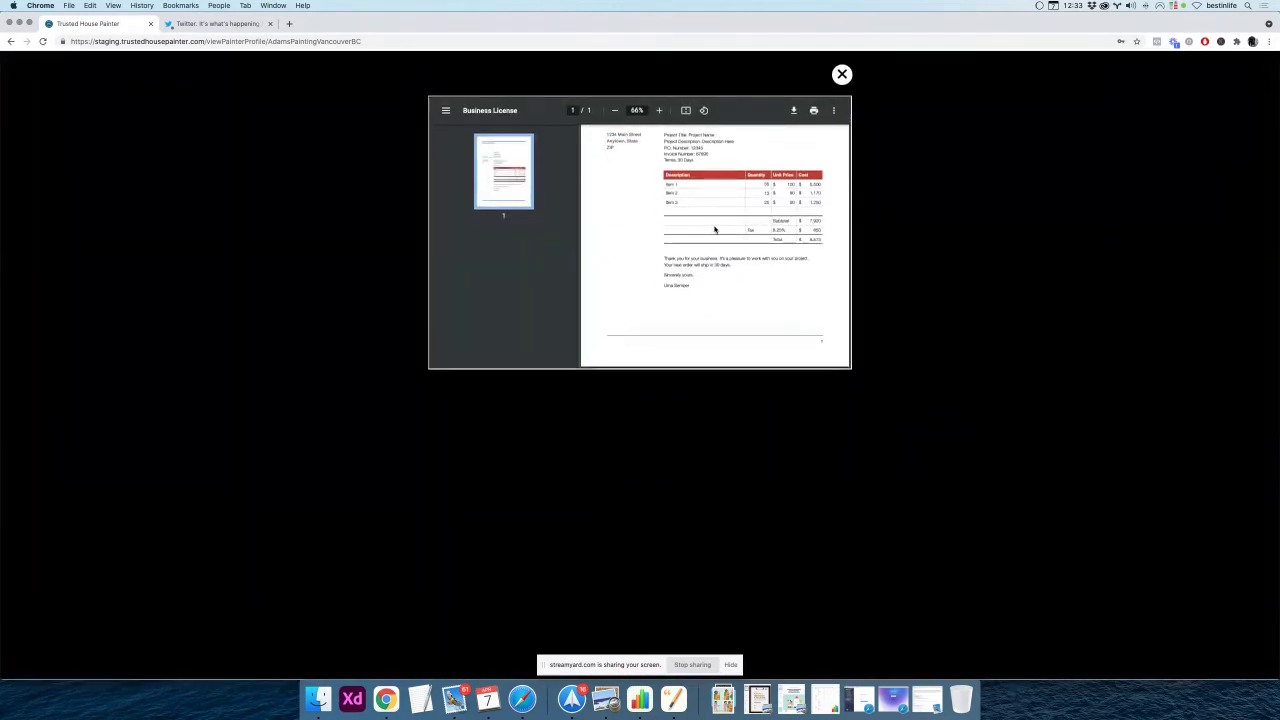
scroll(715, 230, "up", 3)
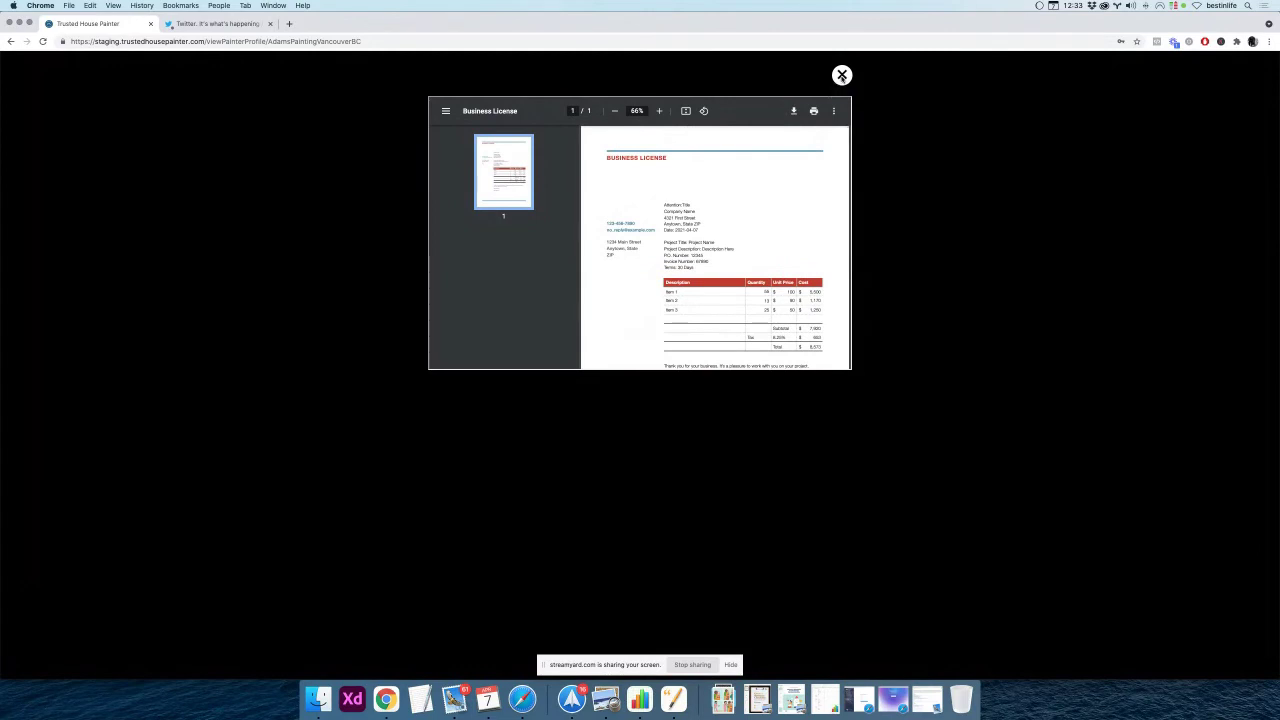
left_click(842, 75)
Reopen and close the liability insurance document, then scroll back through the profile
scroll(661, 338, "down", 1)
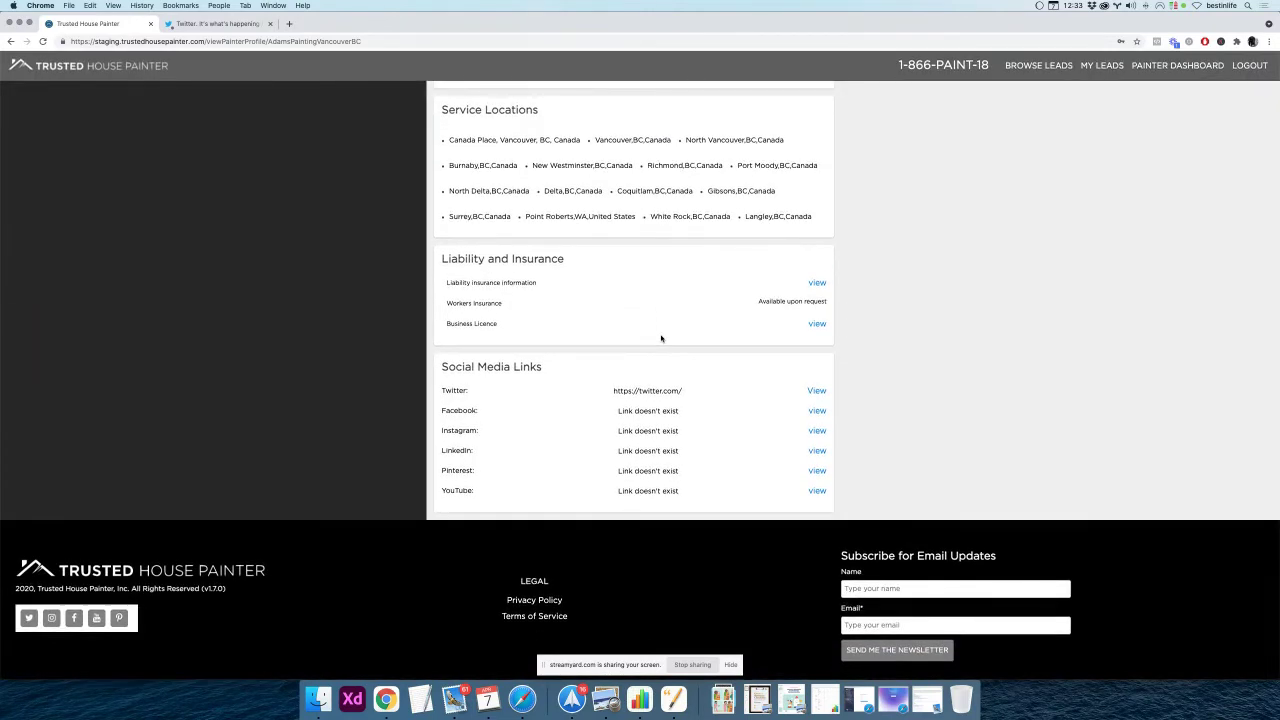
scroll(661, 338, "up", 3)
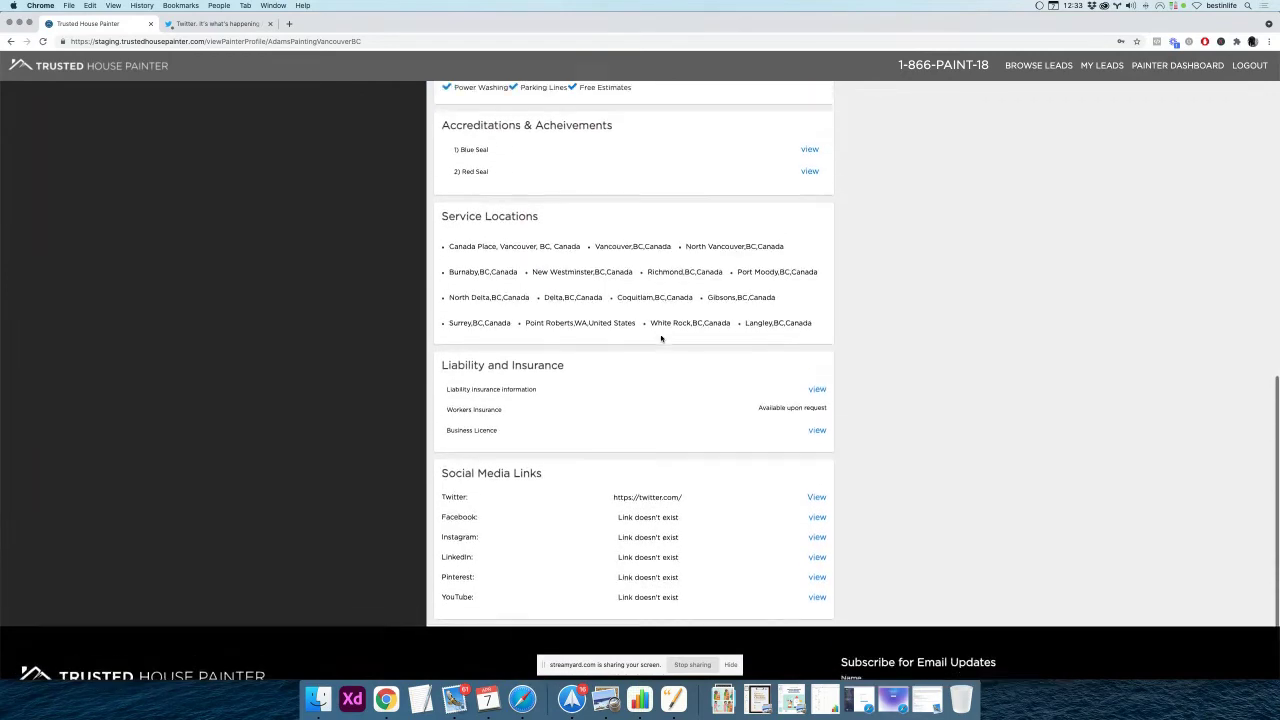
scroll(661, 338, "up", 20)
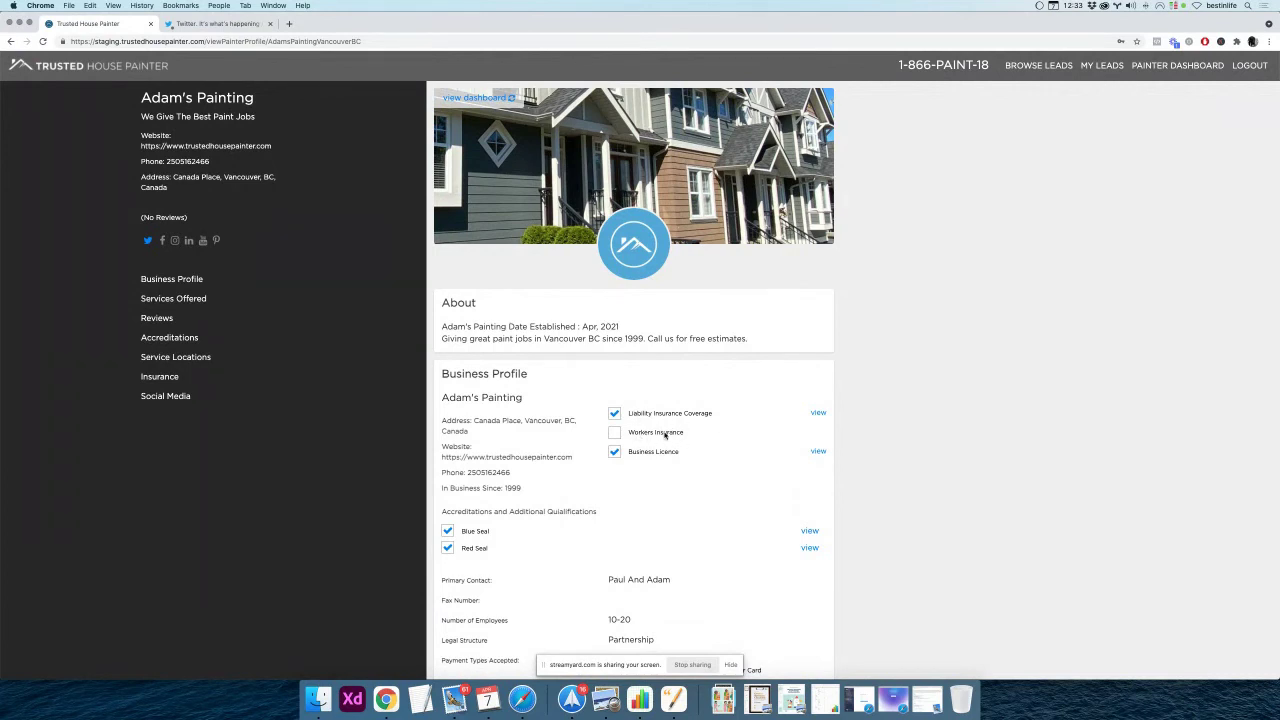
left_click(818, 414)
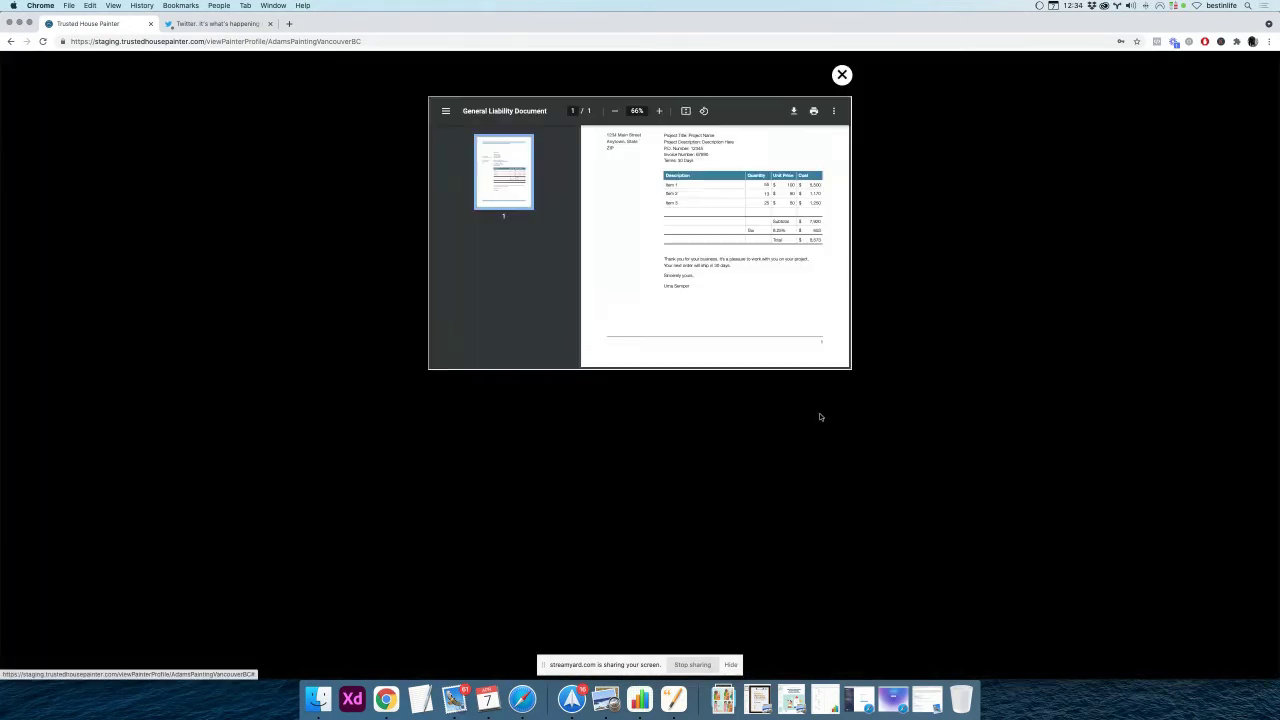
left_click(842, 75)
scroll(796, 404, "down", 1)
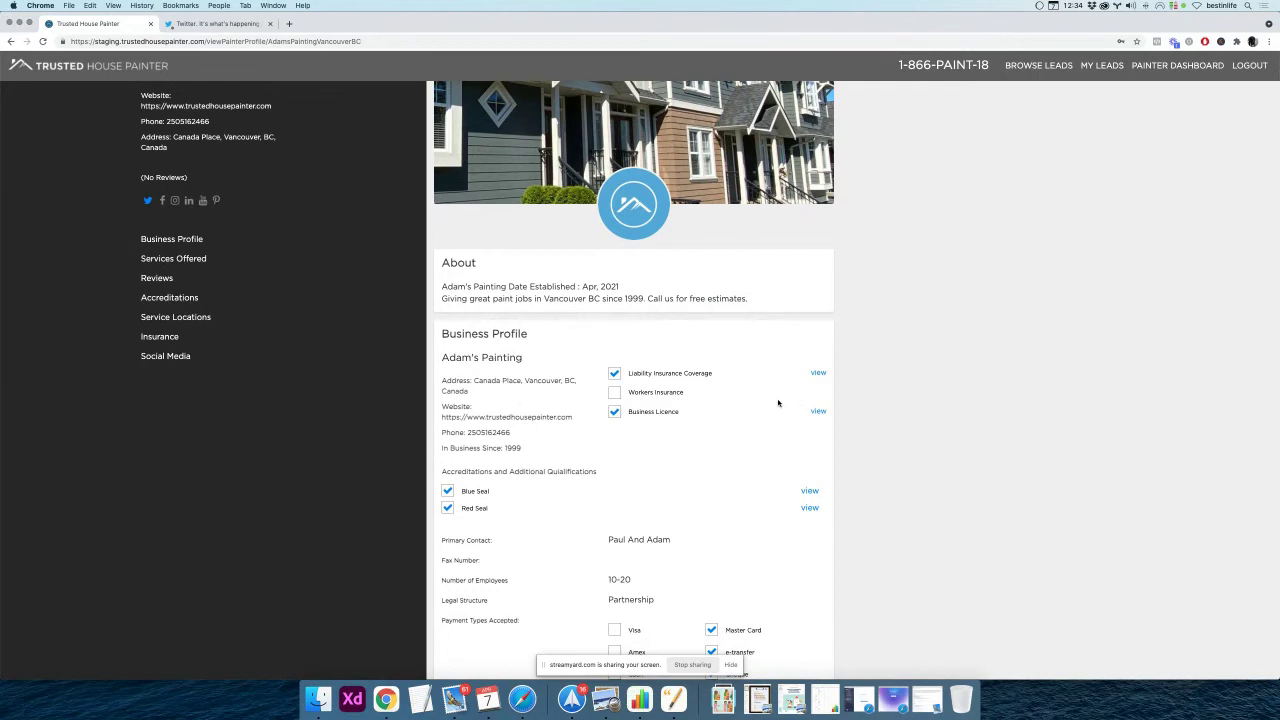
scroll(778, 403, "down", 2)
scroll(778, 403, "up", 3)
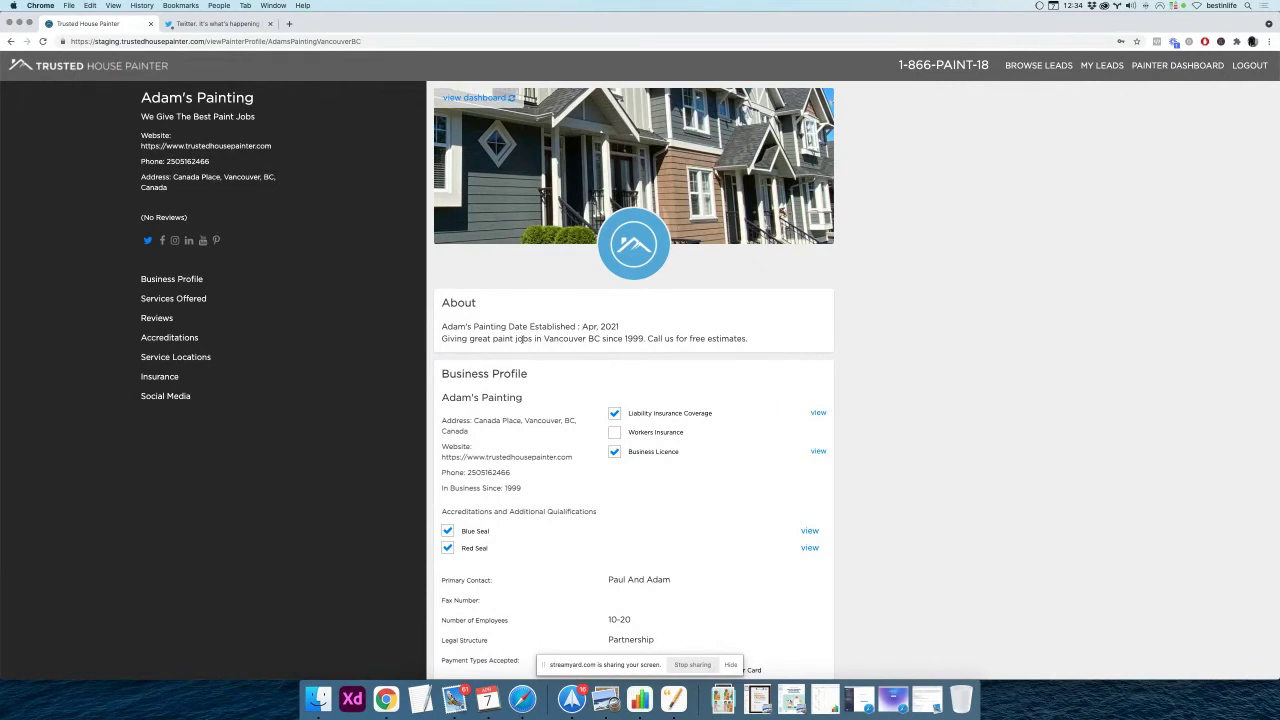
In the dashboard's Insurance & Licensing section, untick Available Upon Request for Workers Insurance
left_click(480, 105)
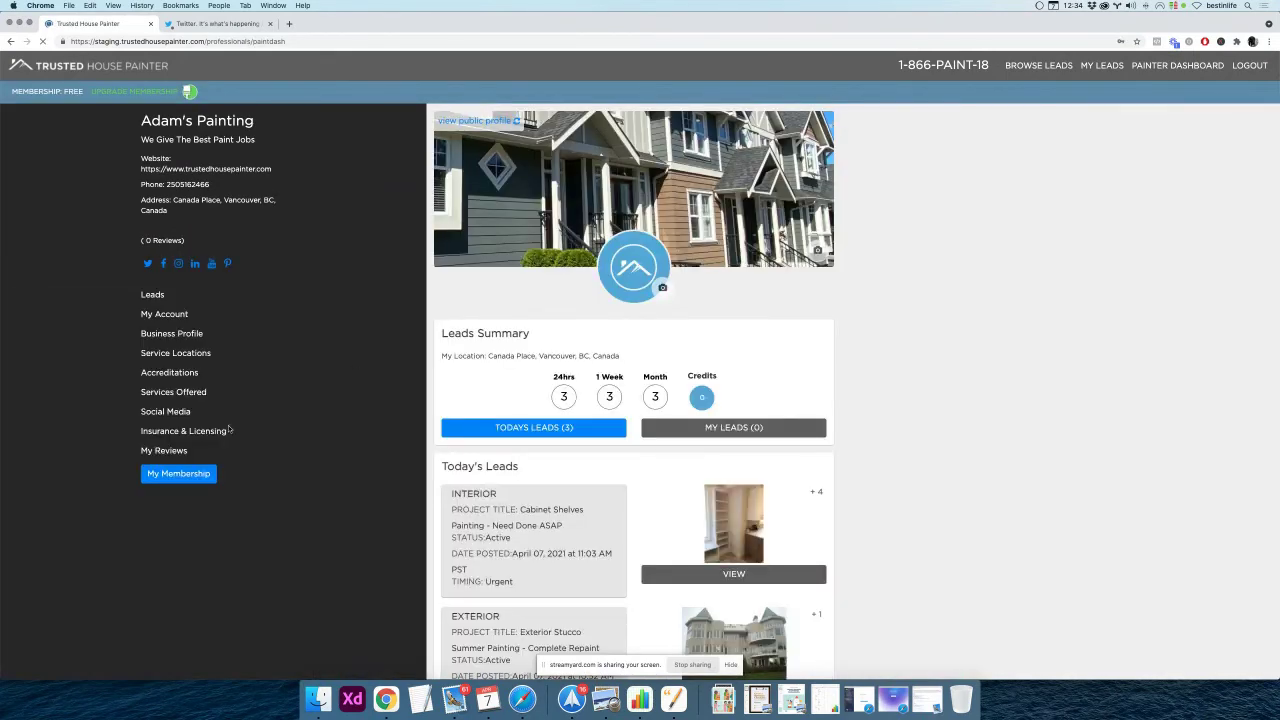
left_click(175, 431)
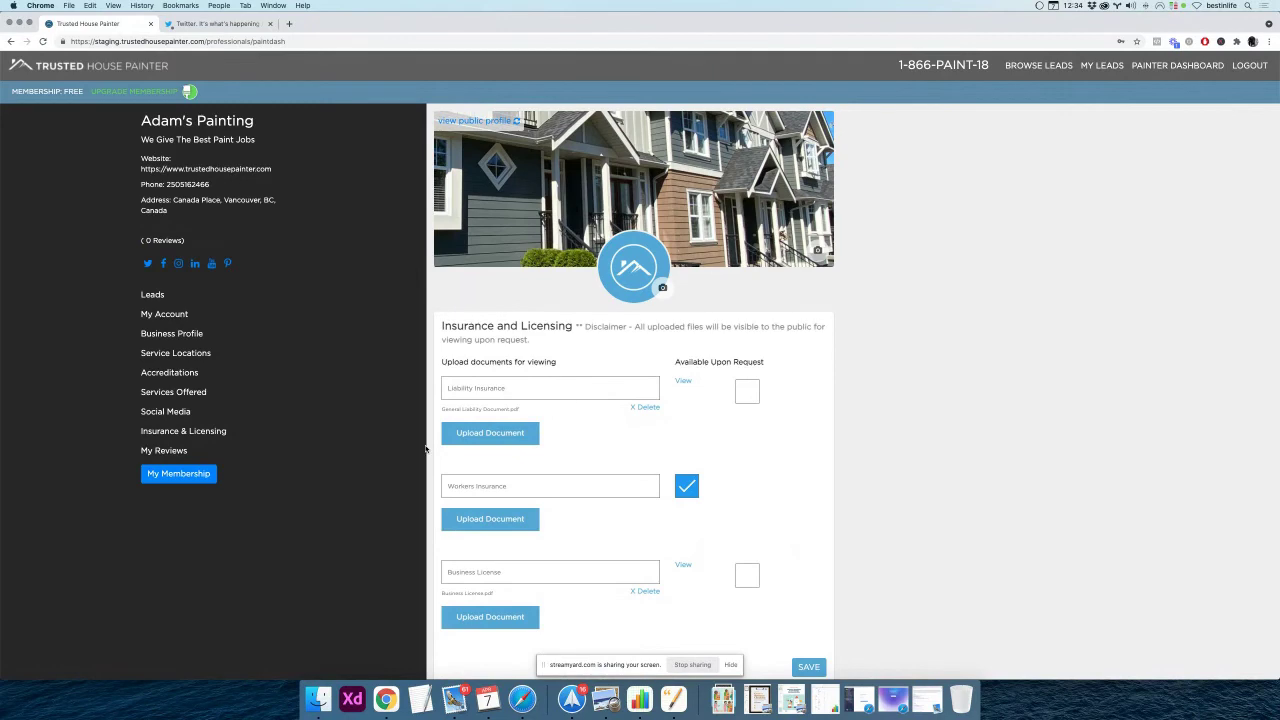
scroll(425, 449, "down", 2)
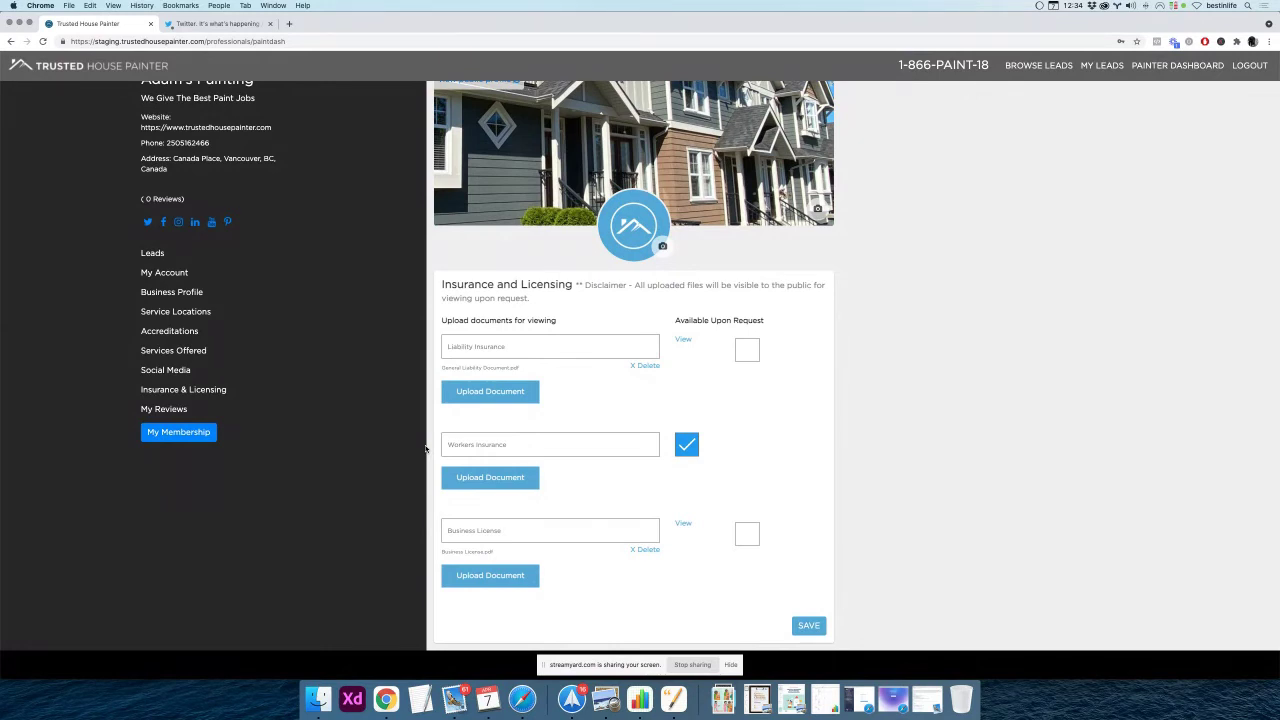
left_click(685, 450)
left_click_drag(440, 284, 573, 285)
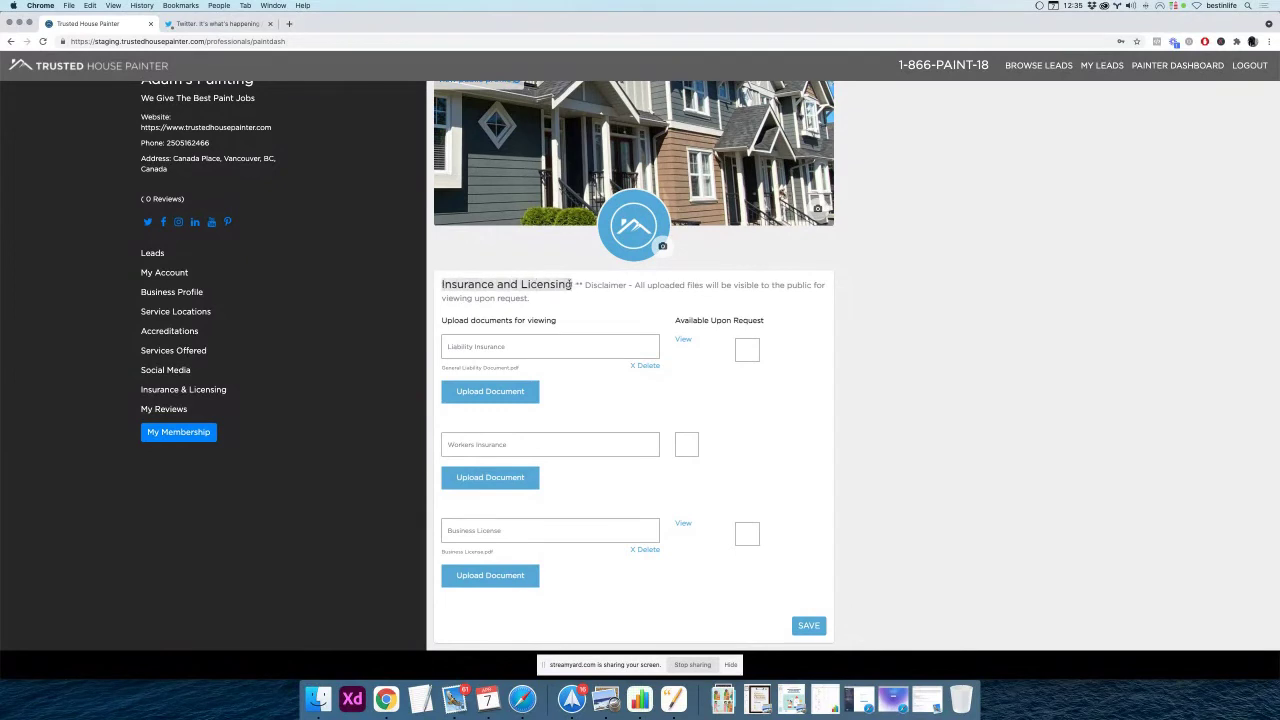
Open My Reviews and highlight the 'You don't have any reviews yet!' message
left_click(158, 410)
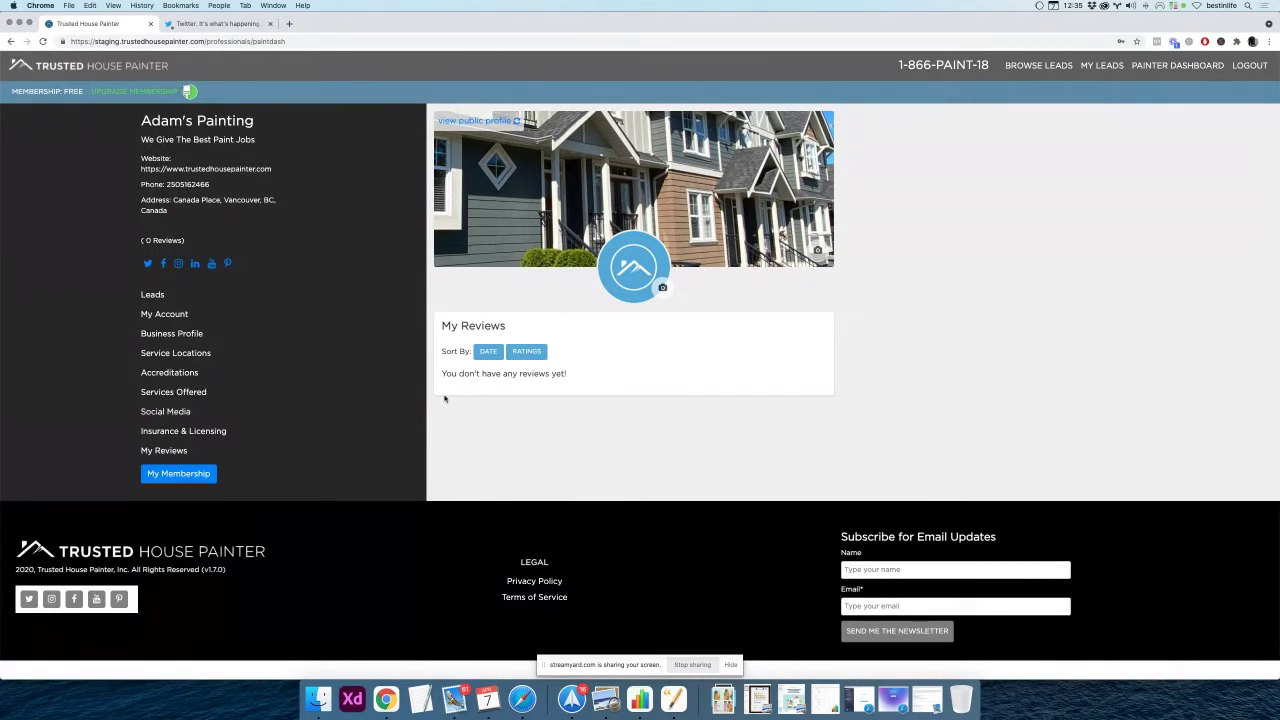
left_click_drag(441, 373, 619, 377)
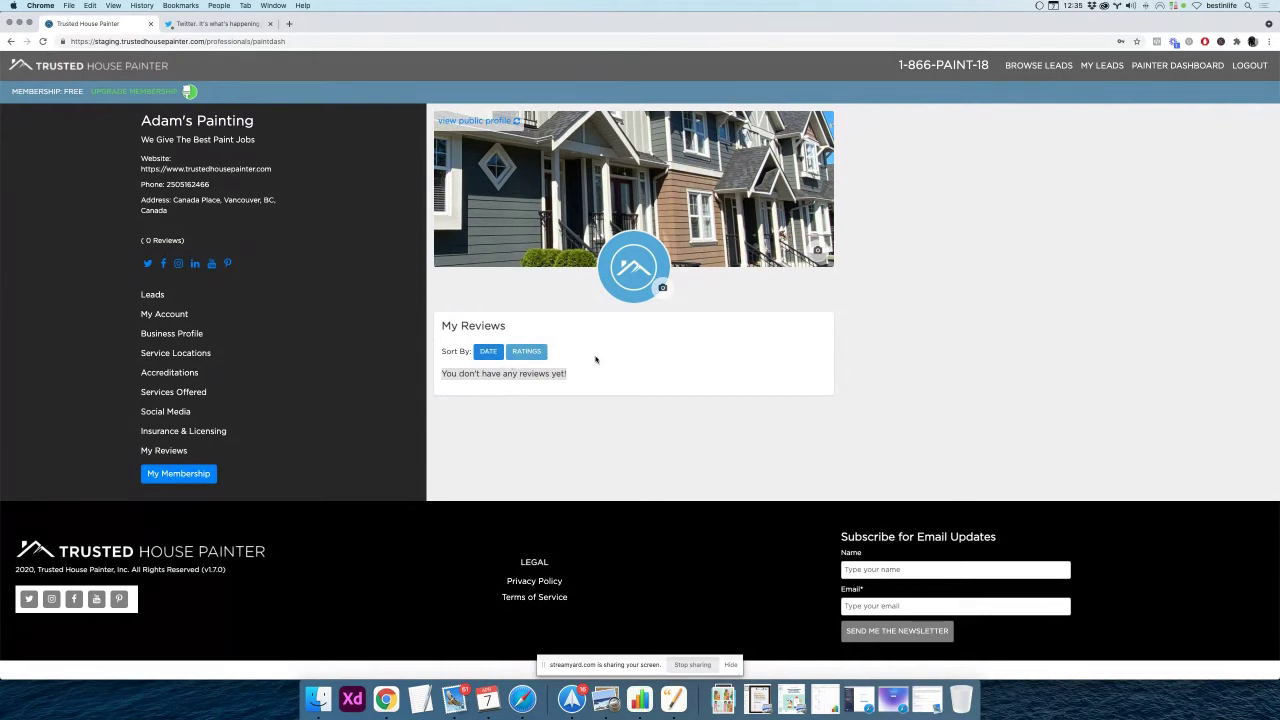
left_click(683, 365)
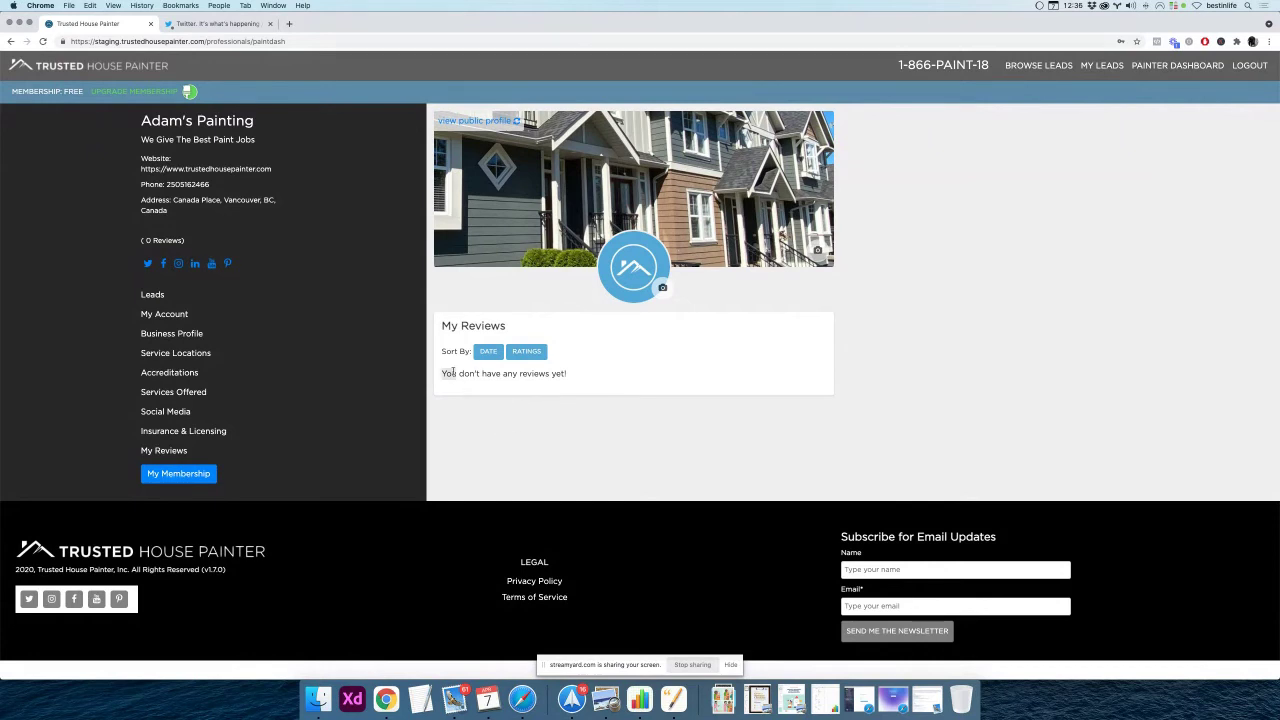
triple_click(453, 373)
left_click(476, 443)
Scroll Adam's Painting's public profile down to its accreditations and Twitter link, then back up
left_click(476, 121)
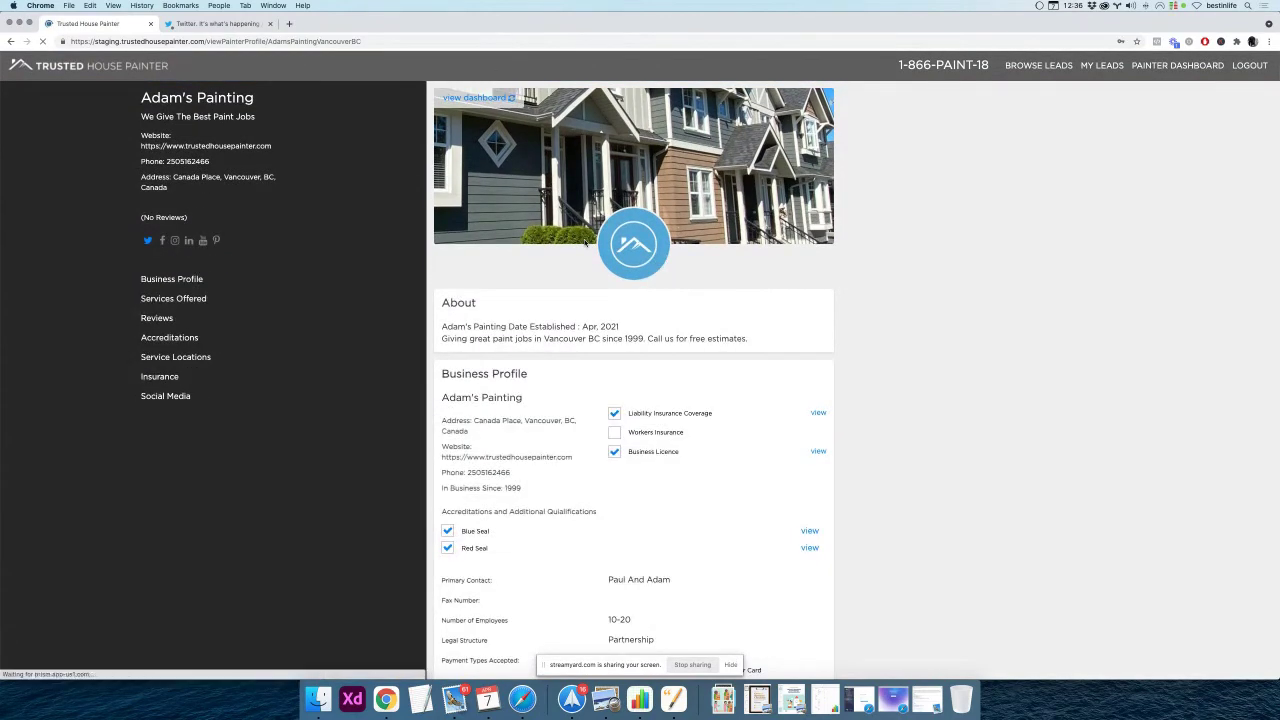
scroll(872, 344, "down", 1)
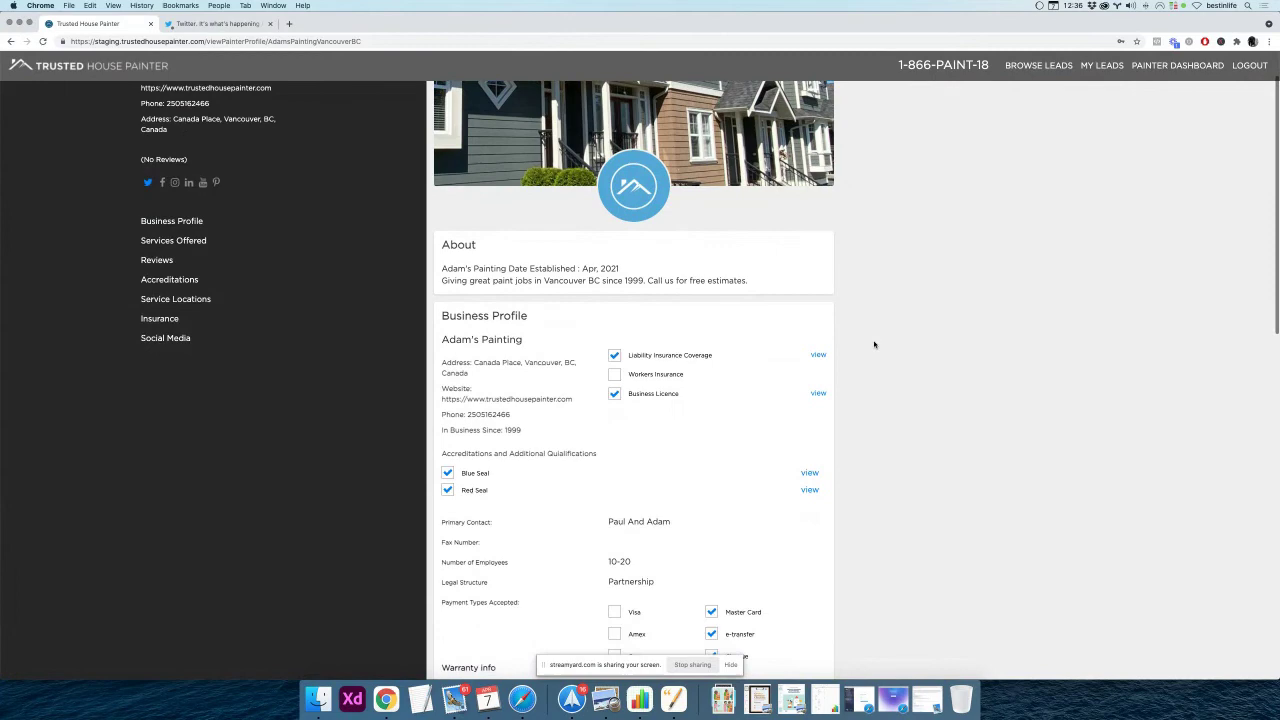
scroll(874, 344, "down", 1)
scroll(874, 344, "down", 1)
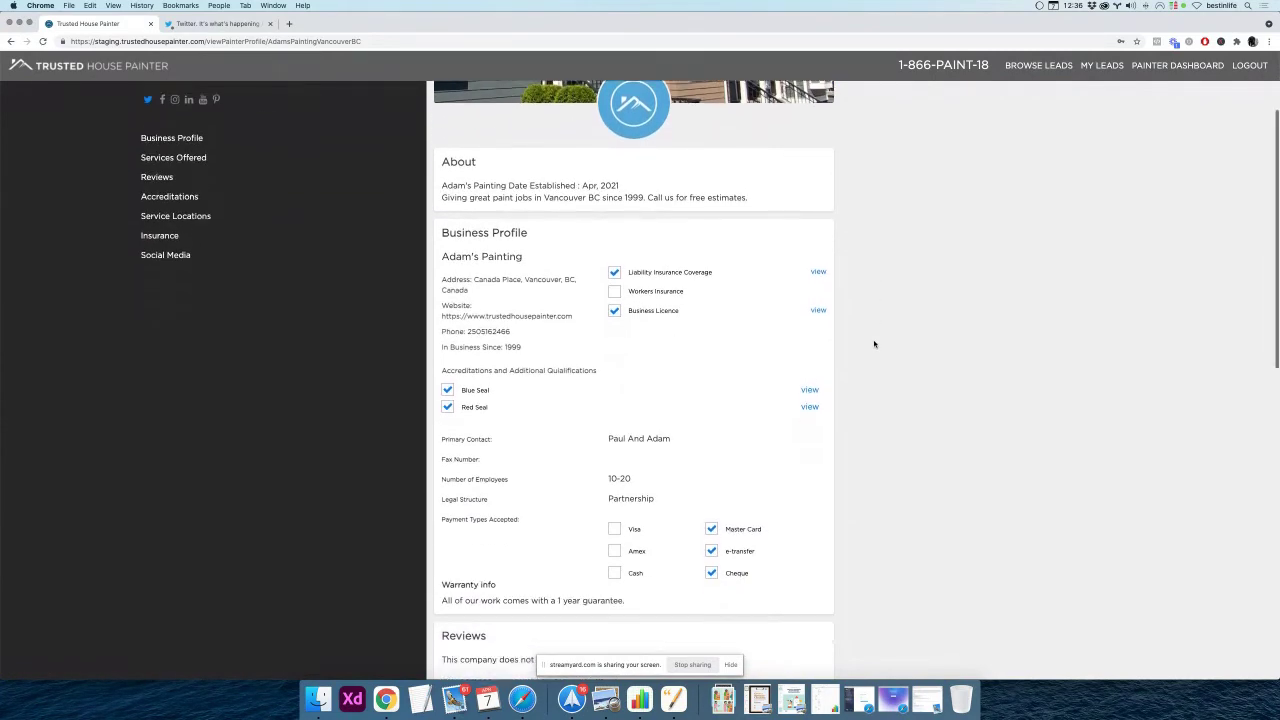
scroll(874, 344, "down", 1)
scroll(874, 344, "down", 2)
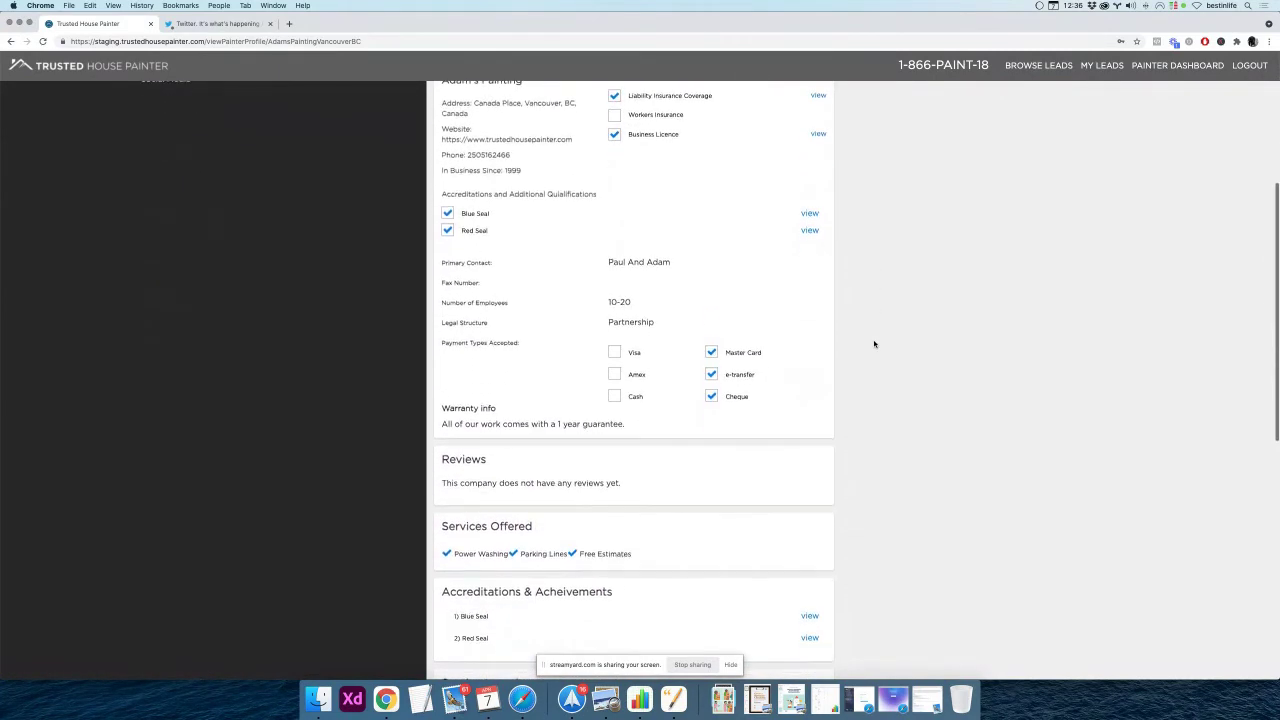
scroll(874, 344, "down", 1)
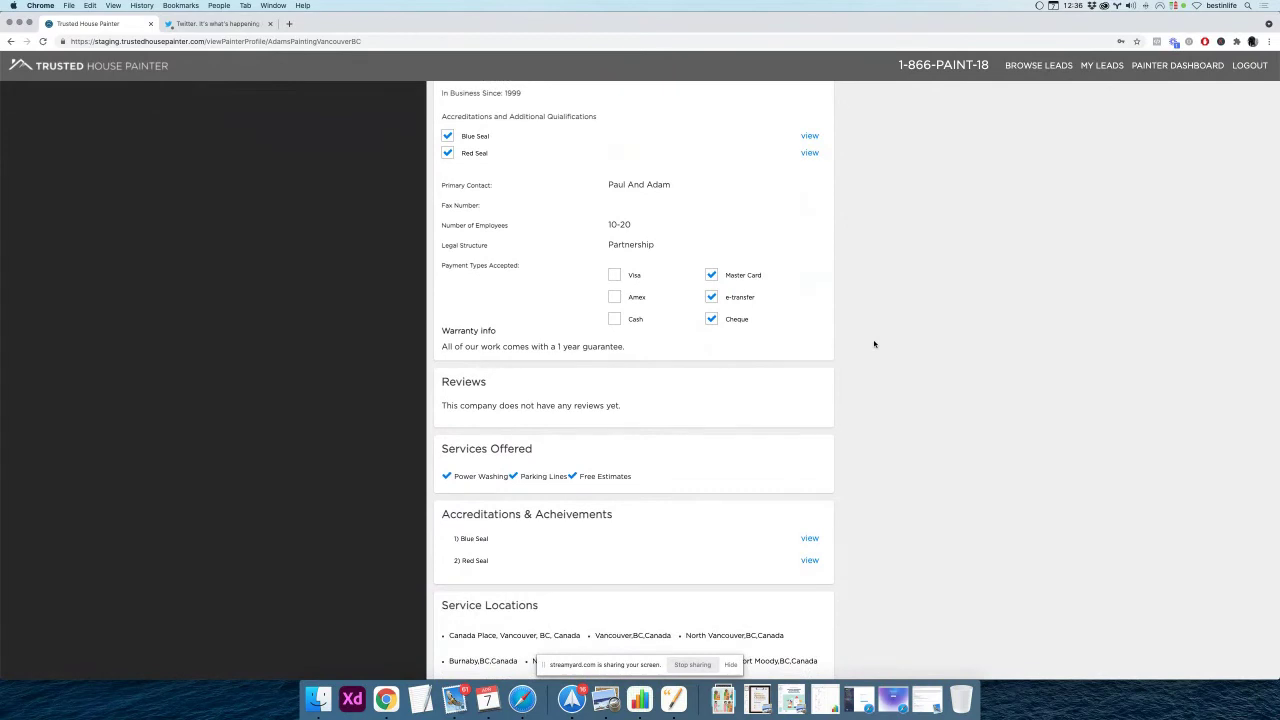
scroll(874, 344, "down", 1)
scroll(874, 344, "down", 1)
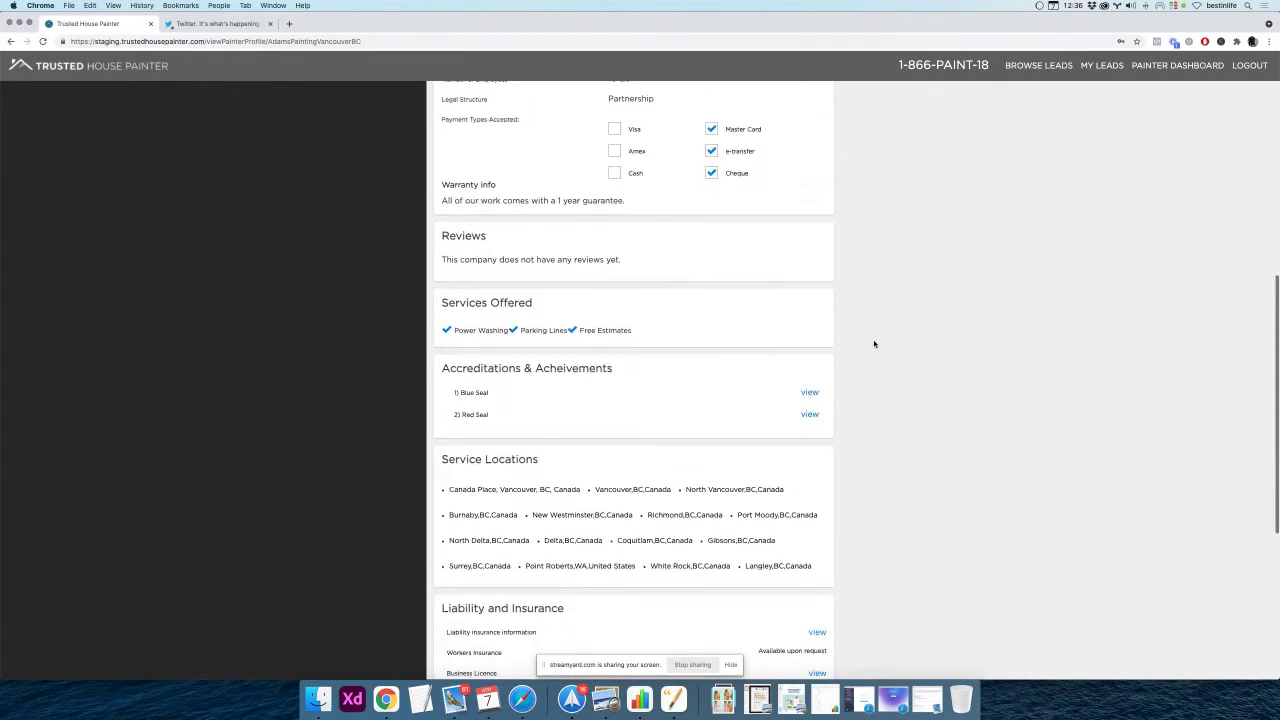
scroll(874, 344, "down", 1)
scroll(874, 344, "down", 1)
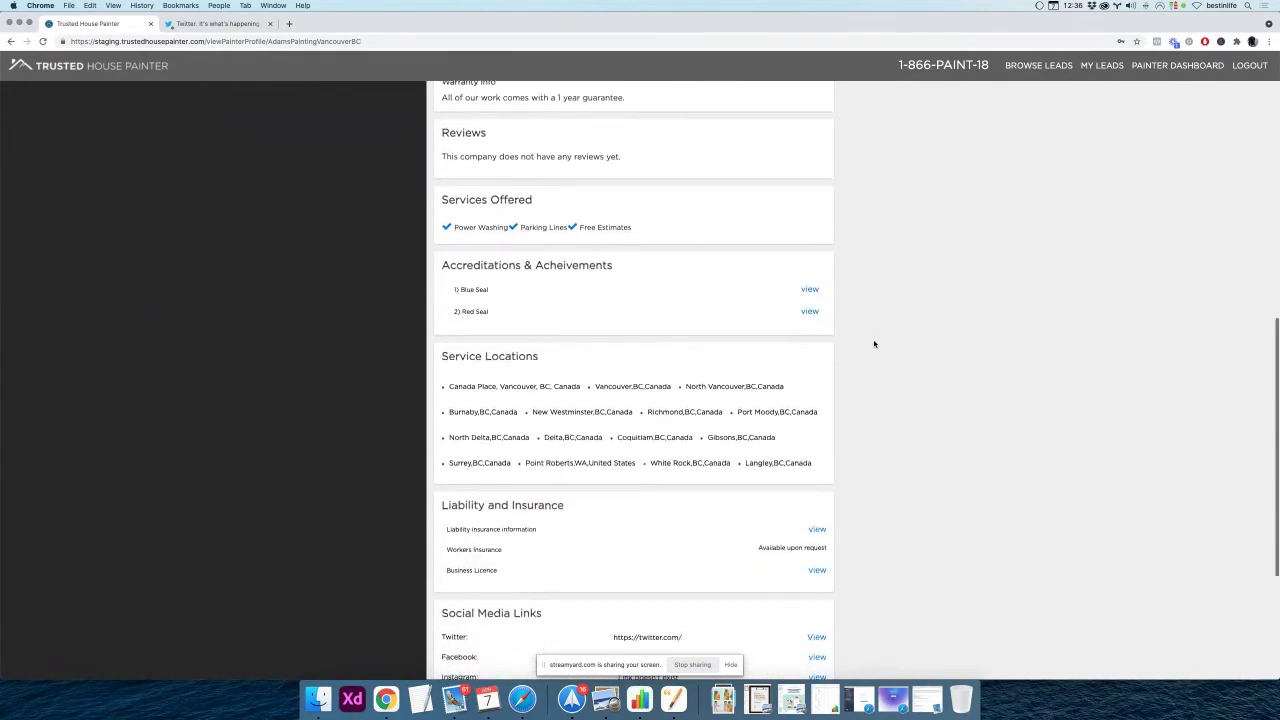
scroll(874, 344, "down", 1)
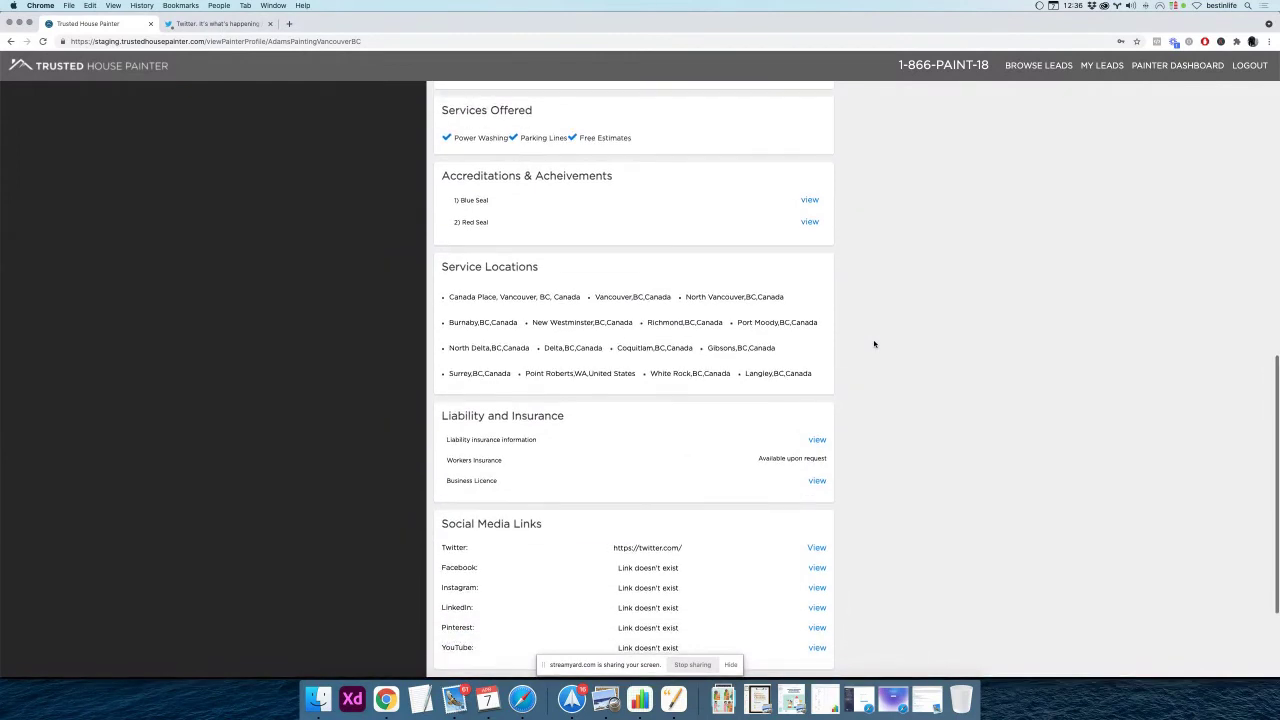
scroll(874, 344, "down", 1)
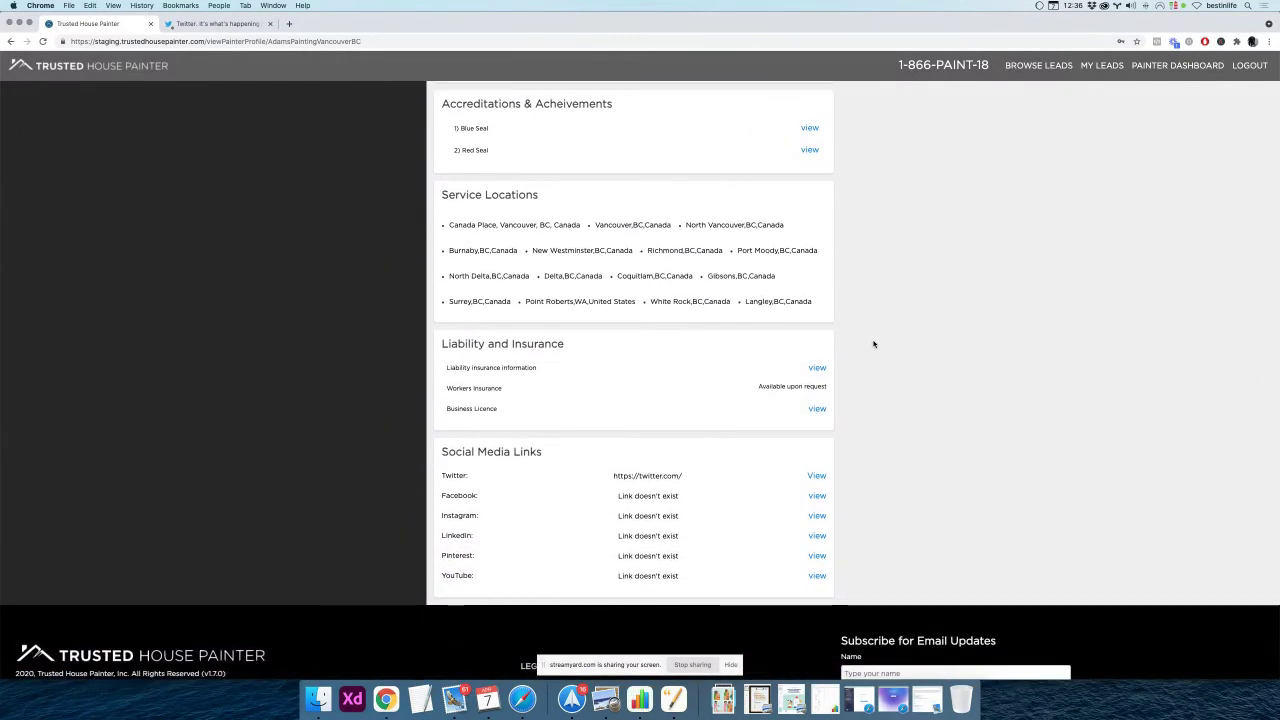
scroll(874, 344, "down", 1)
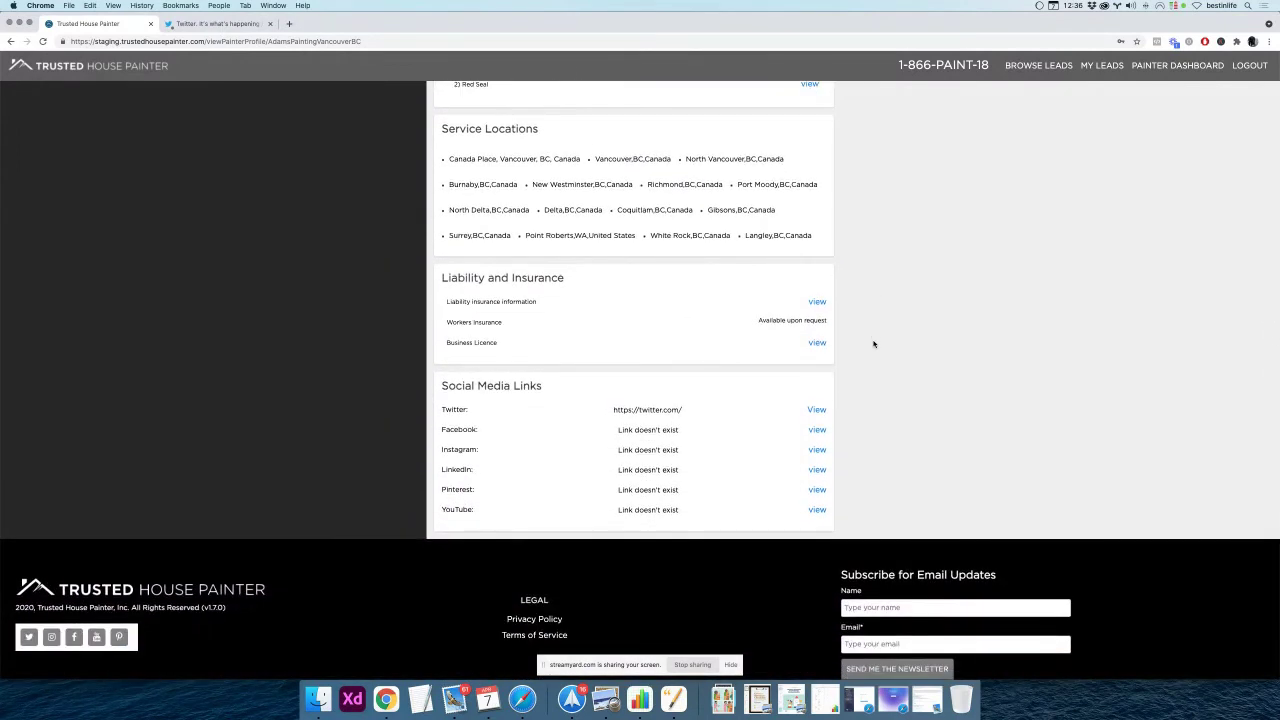
scroll(874, 344, "down", 1)
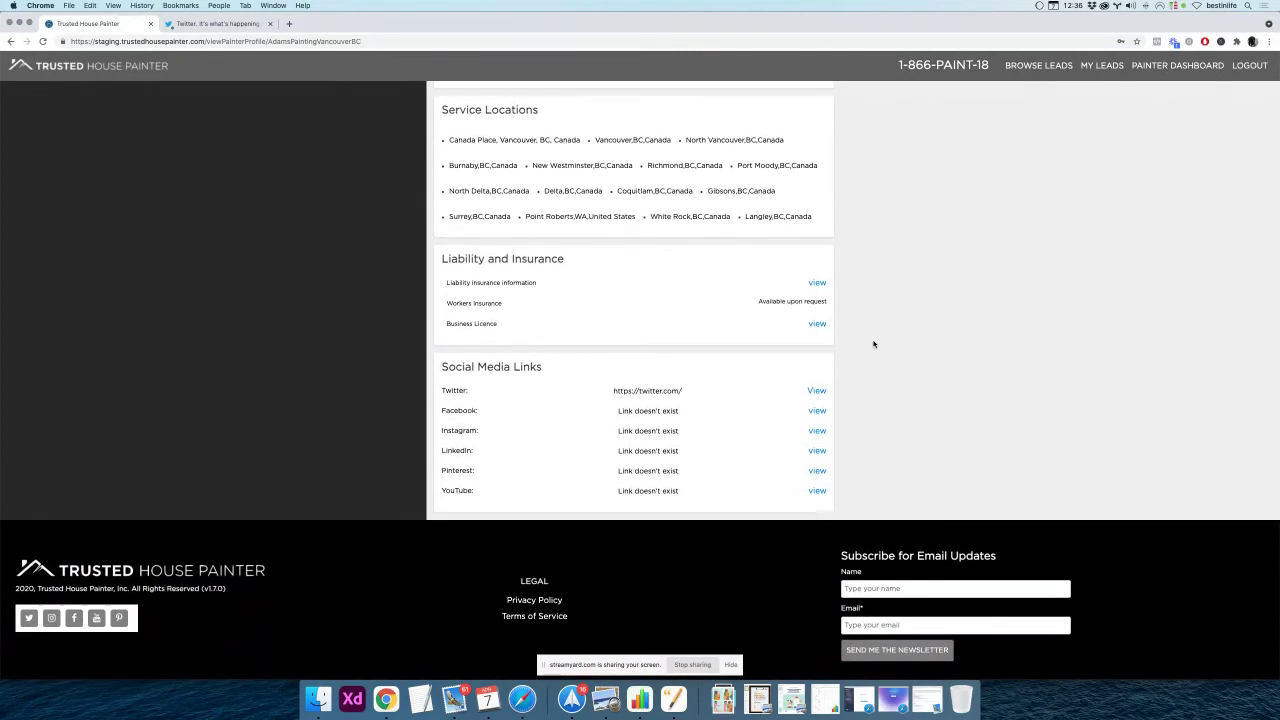
scroll(874, 344, "up", 6)
scroll(874, 344, "up", 3)
scroll(874, 344, "up", 4)
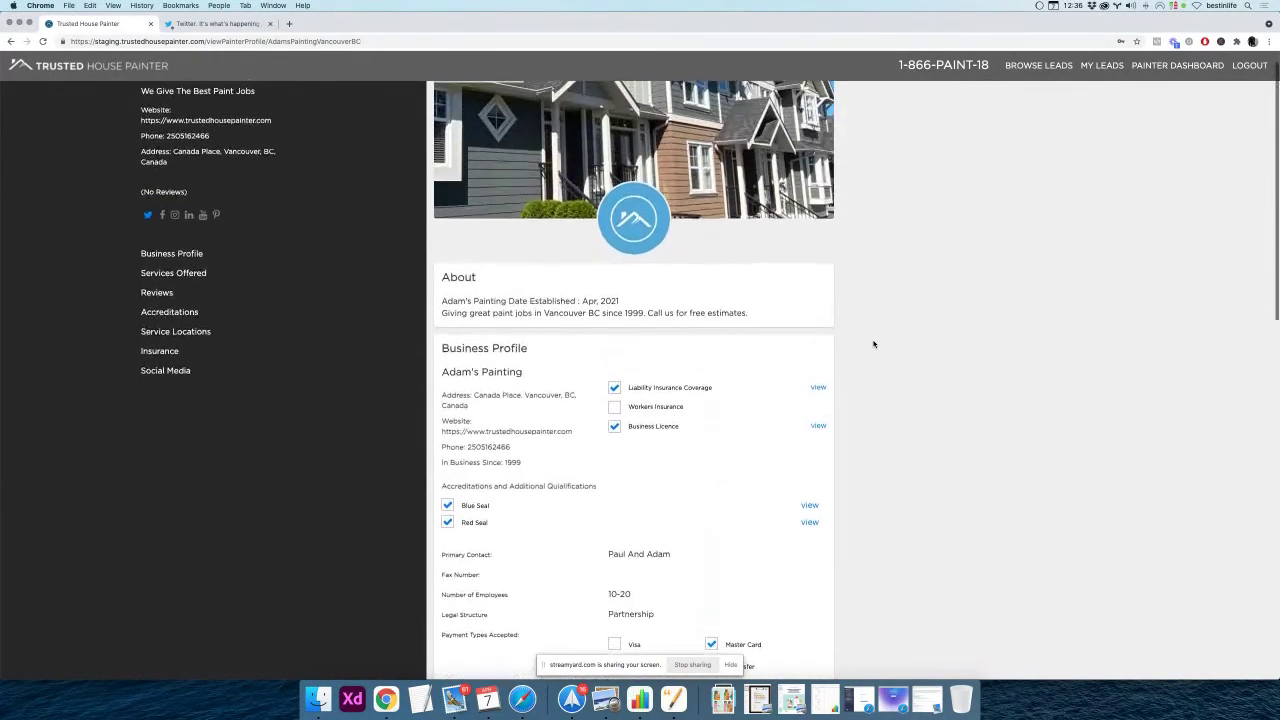
scroll(874, 344, "up", 1)
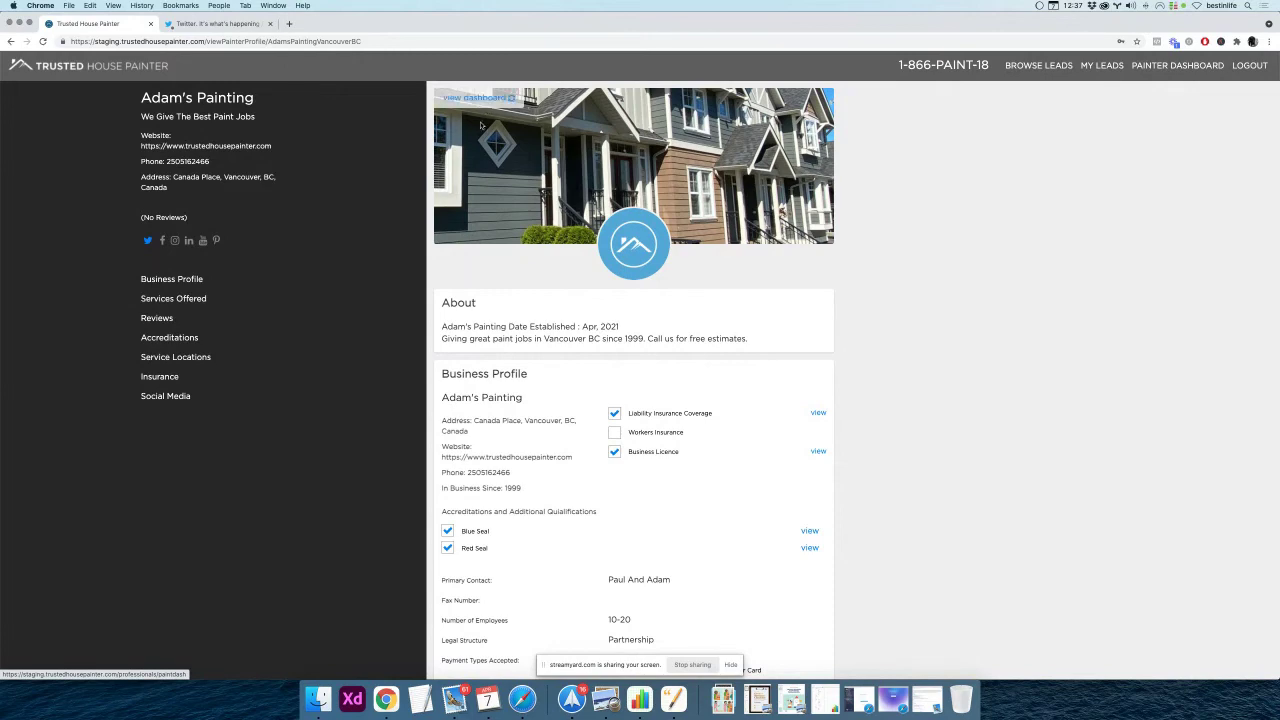
Return to the dashboard and open My Membership to compare Free, Silver and Platinum plans
left_click(474, 99)
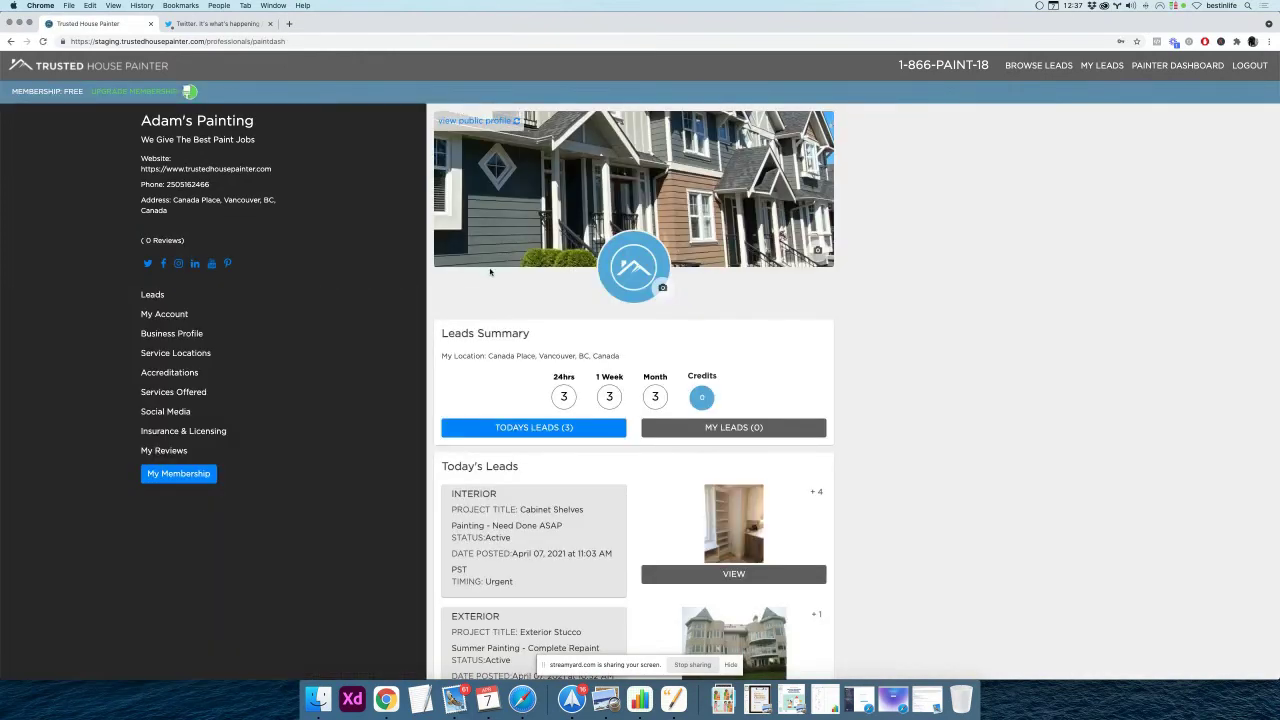
scroll(436, 322, "down", 2)
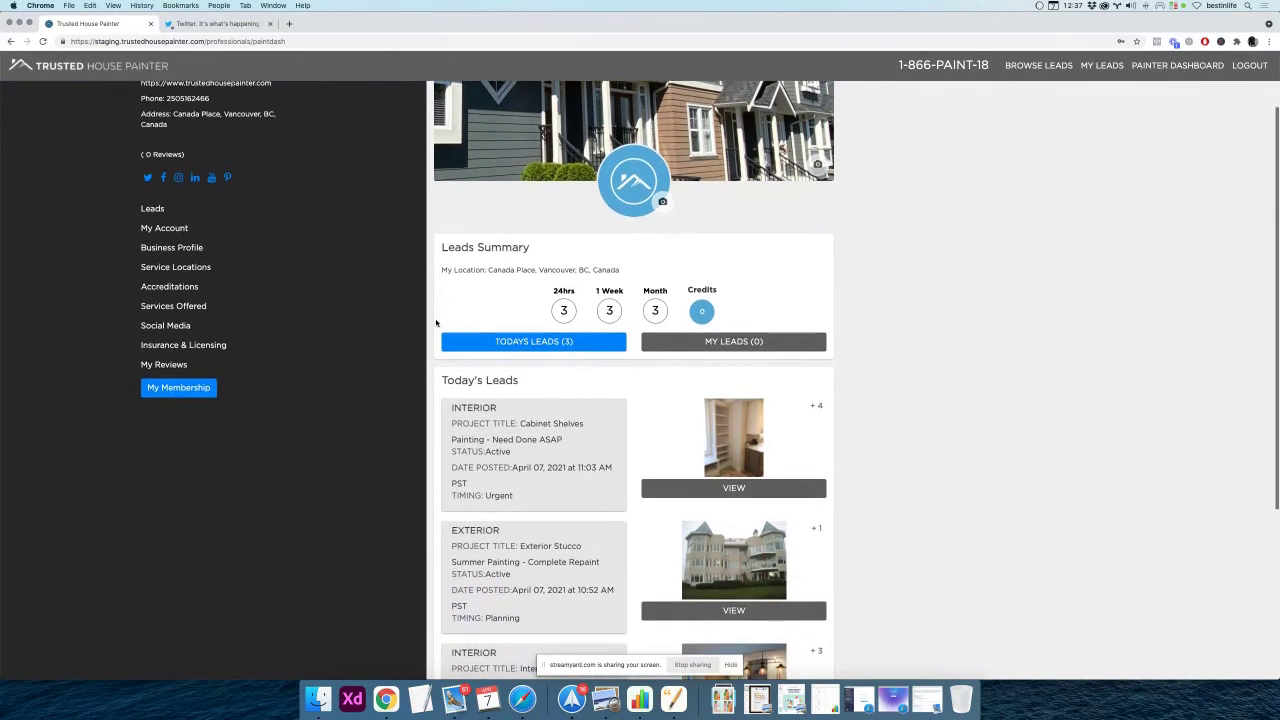
scroll(436, 322, "up", 2)
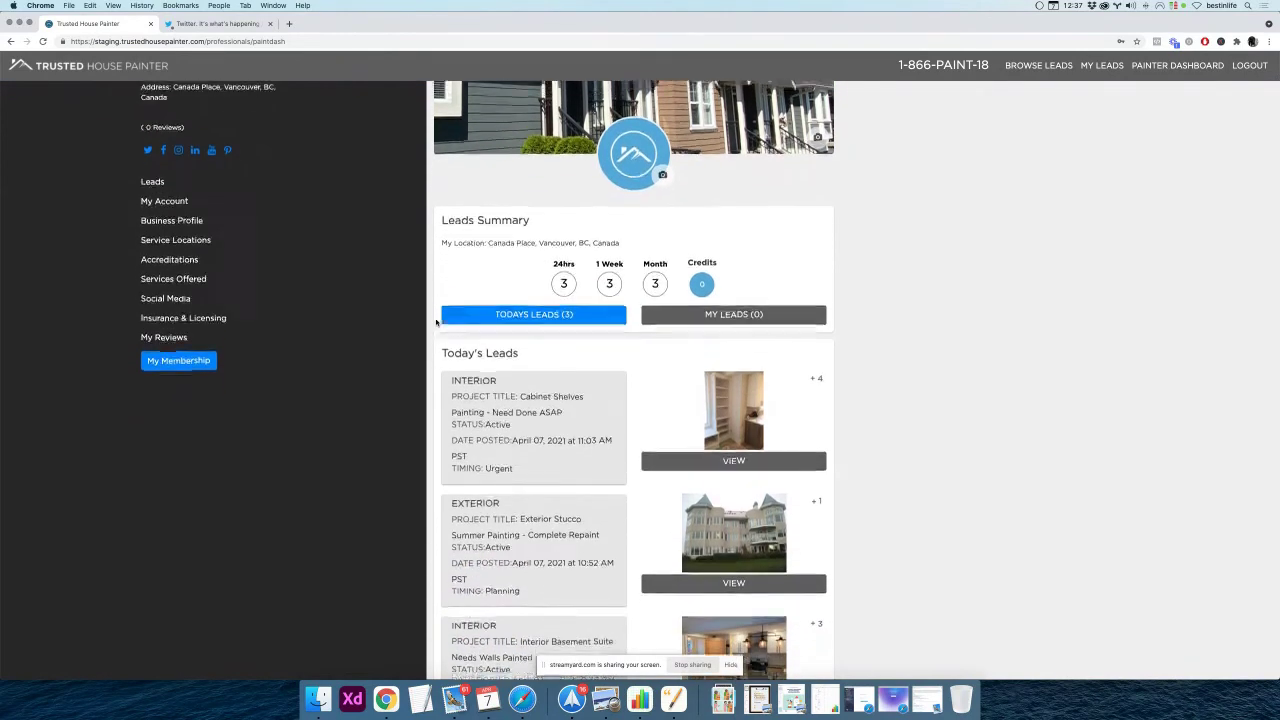
scroll(436, 322, "up", 1)
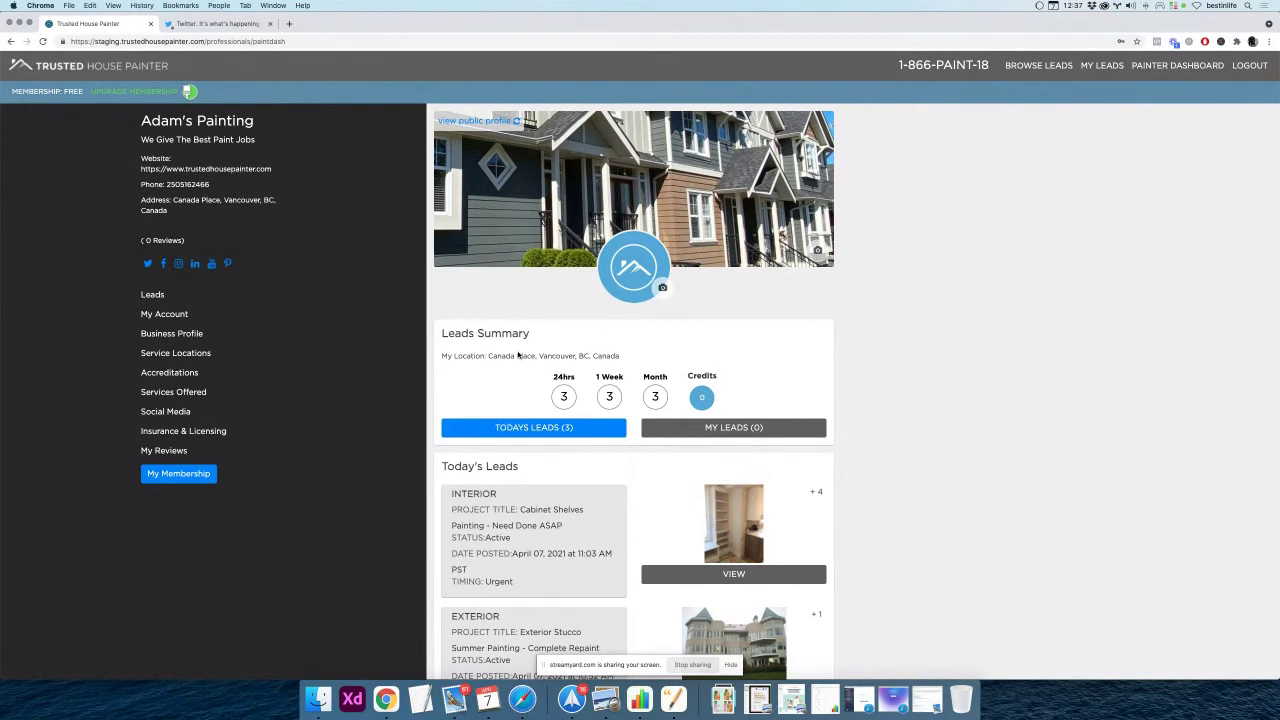
left_click(172, 475)
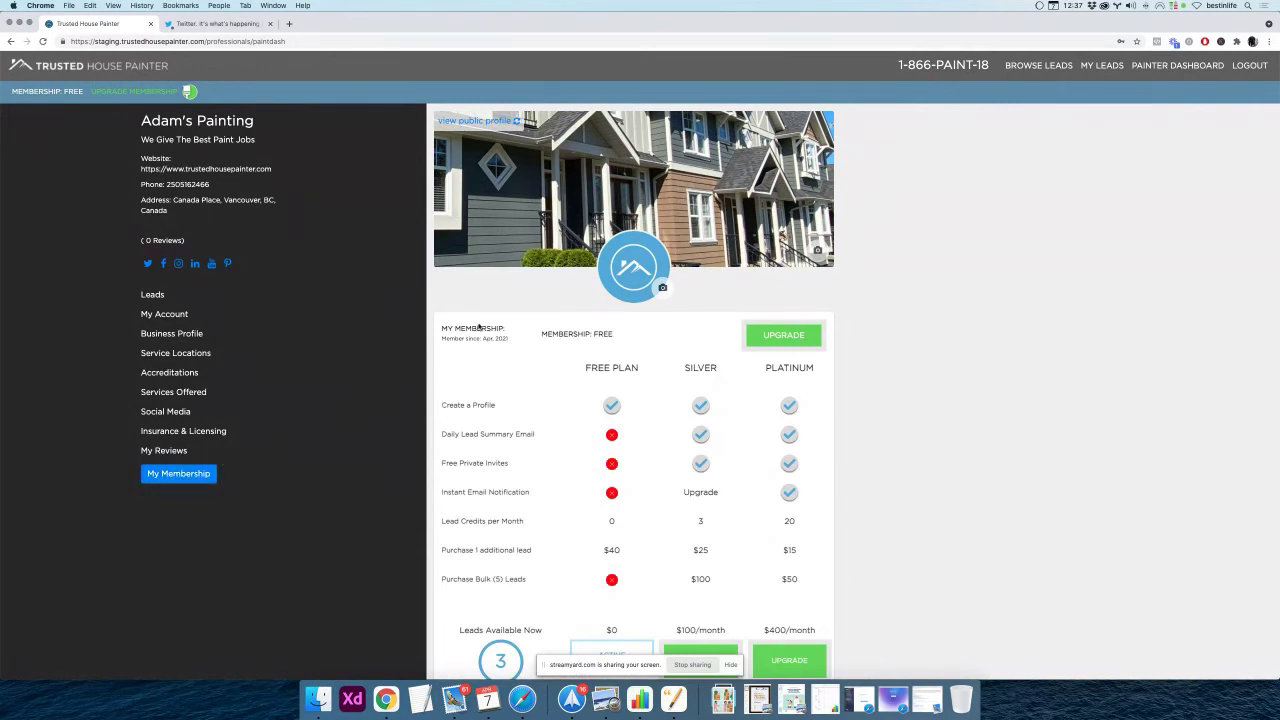
left_click_drag(441, 328, 520, 332)
left_click(550, 333)
triple_click(550, 333)
scroll(548, 401, "down", 1)
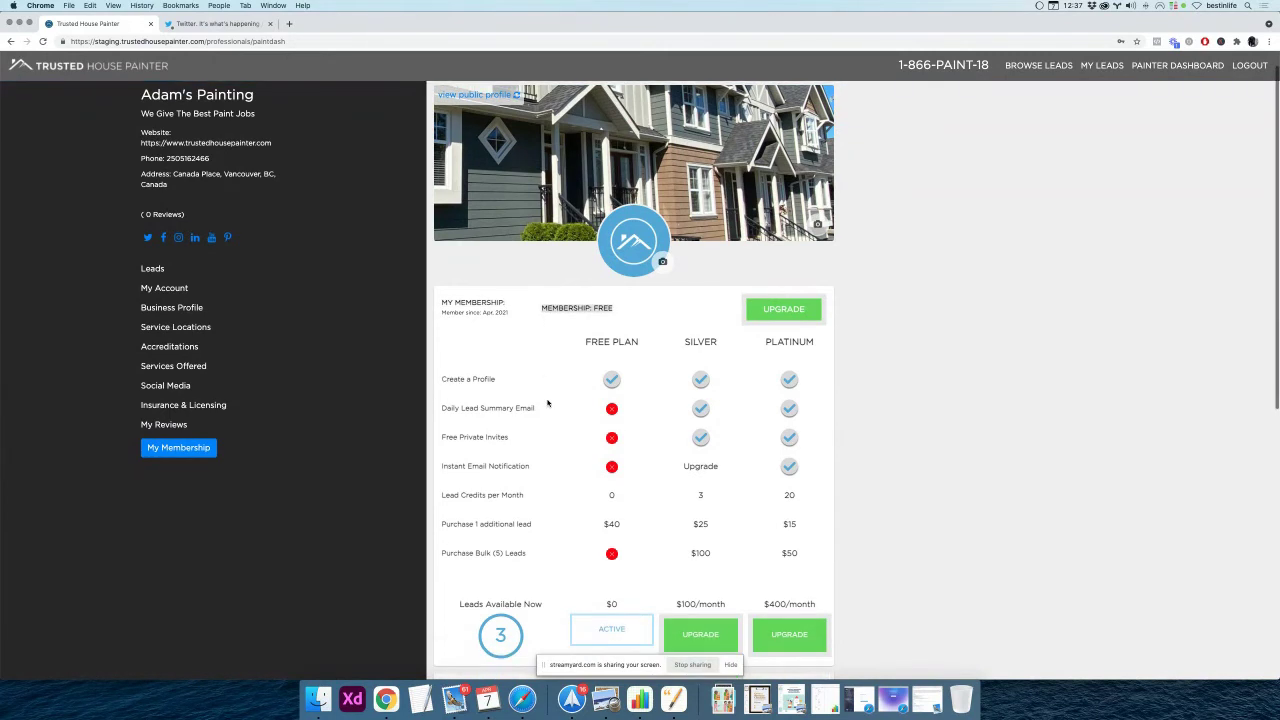
scroll(548, 403, "down", 1)
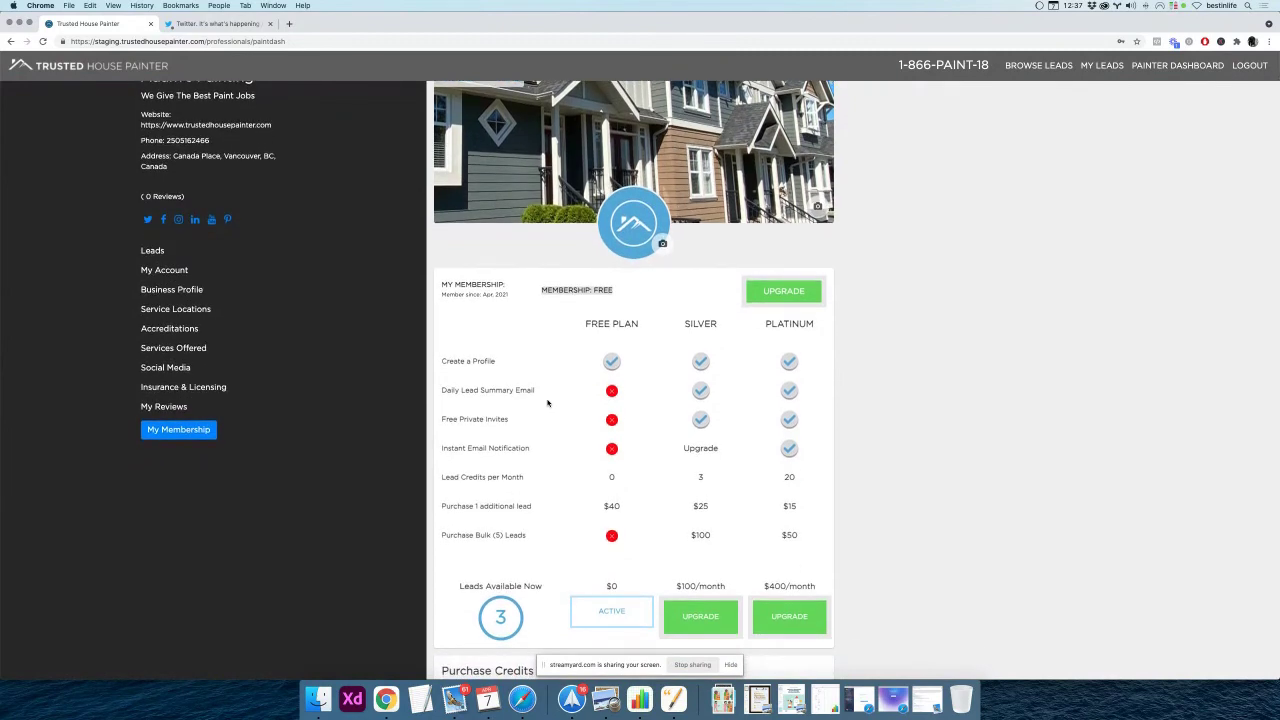
scroll(548, 403, "down", 2)
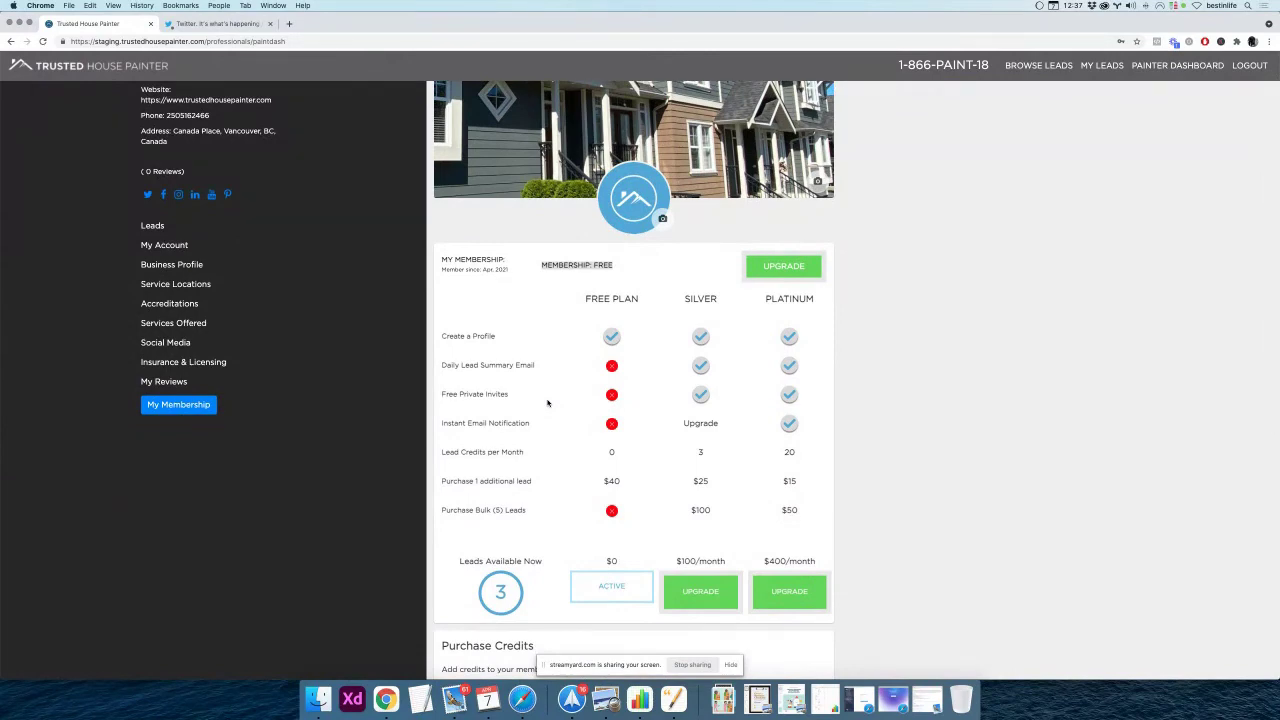
scroll(548, 403, "down", 2)
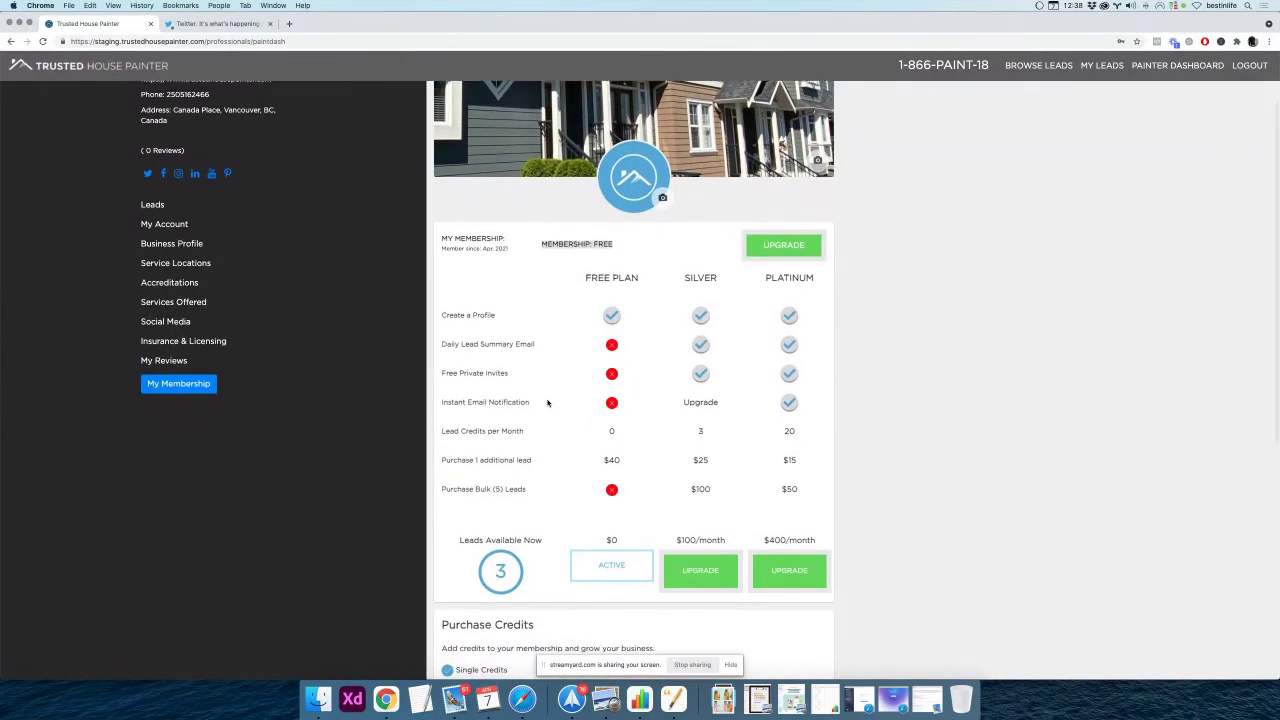
scroll(548, 403, "down", 2)
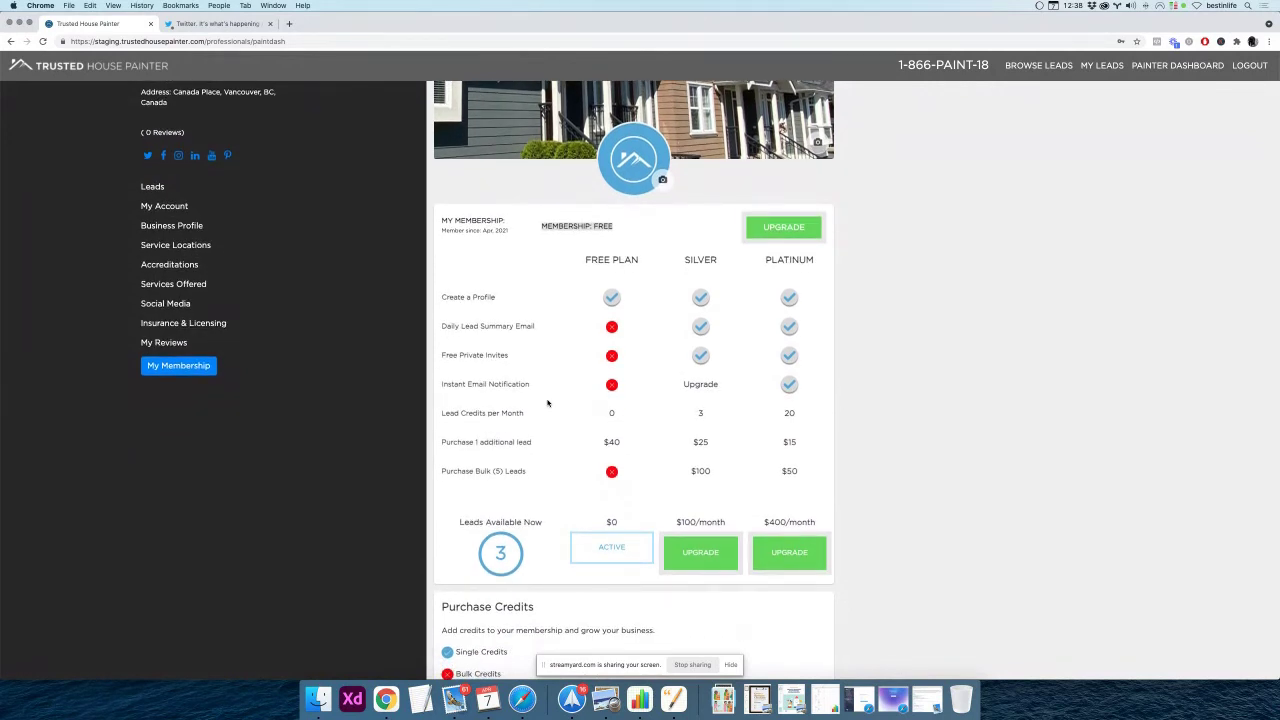
scroll(548, 403, "down", 1)
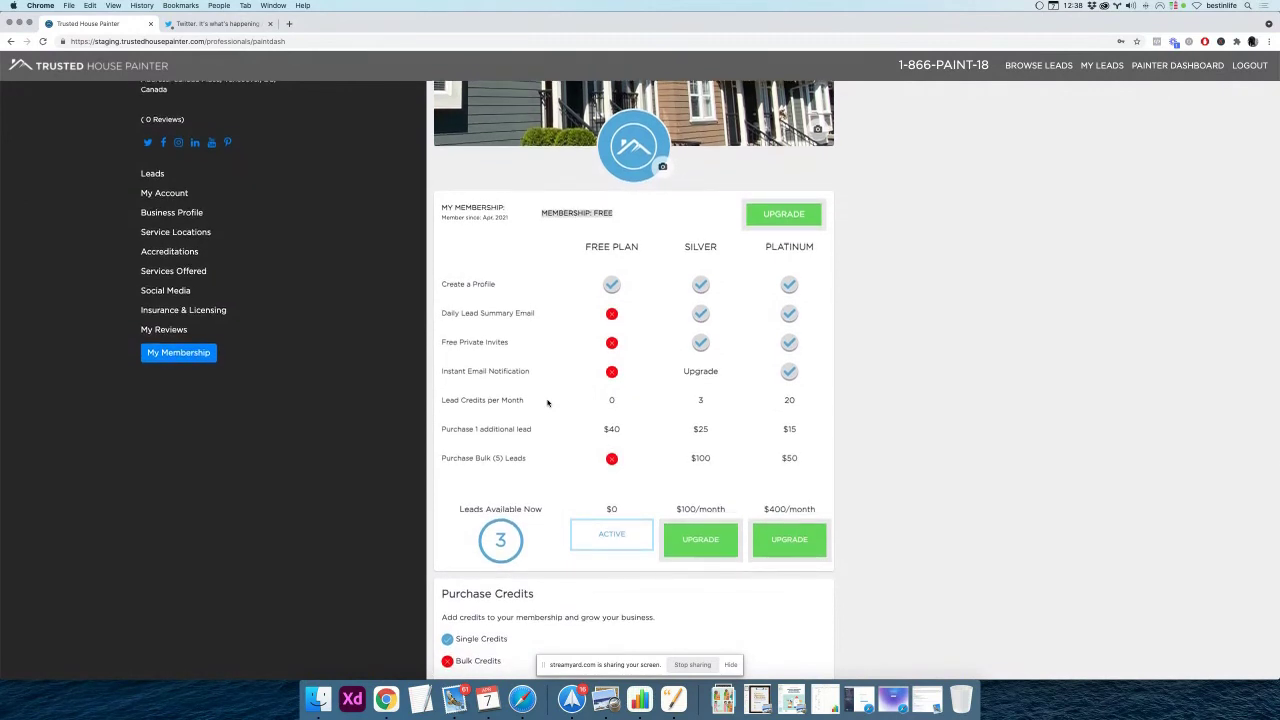
scroll(548, 403, "down", 5)
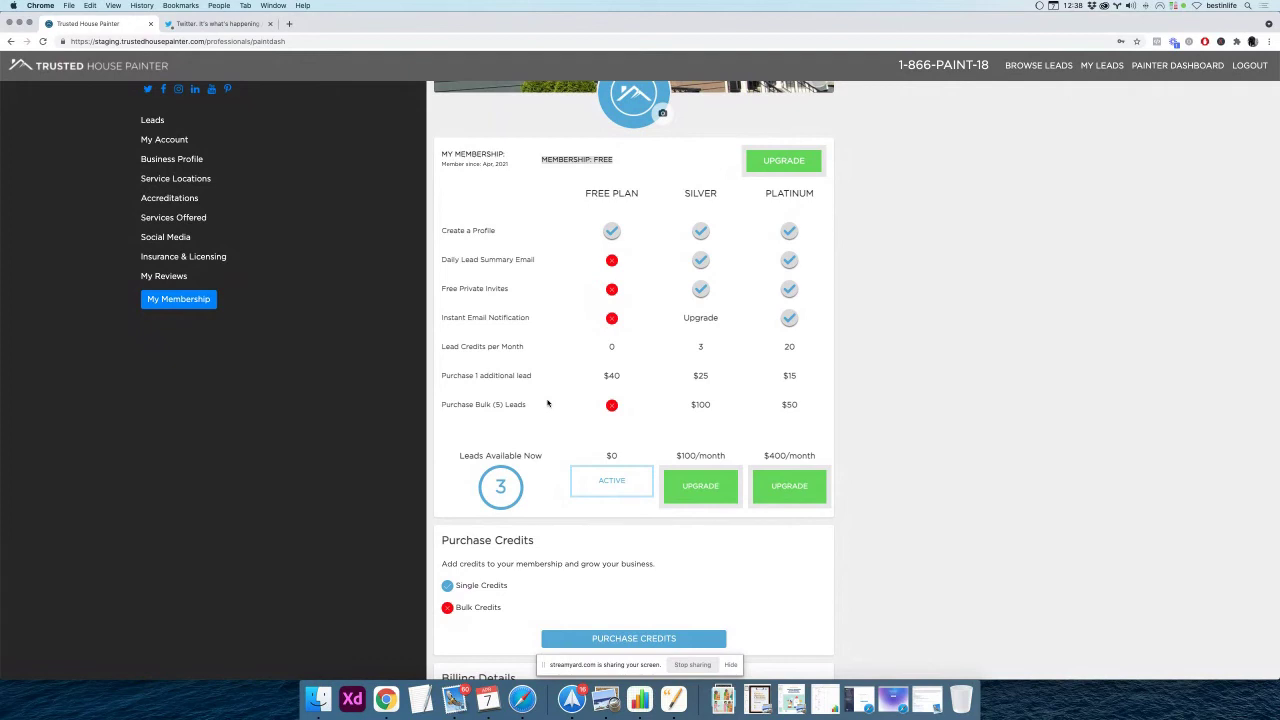
scroll(548, 405, "down", 3)
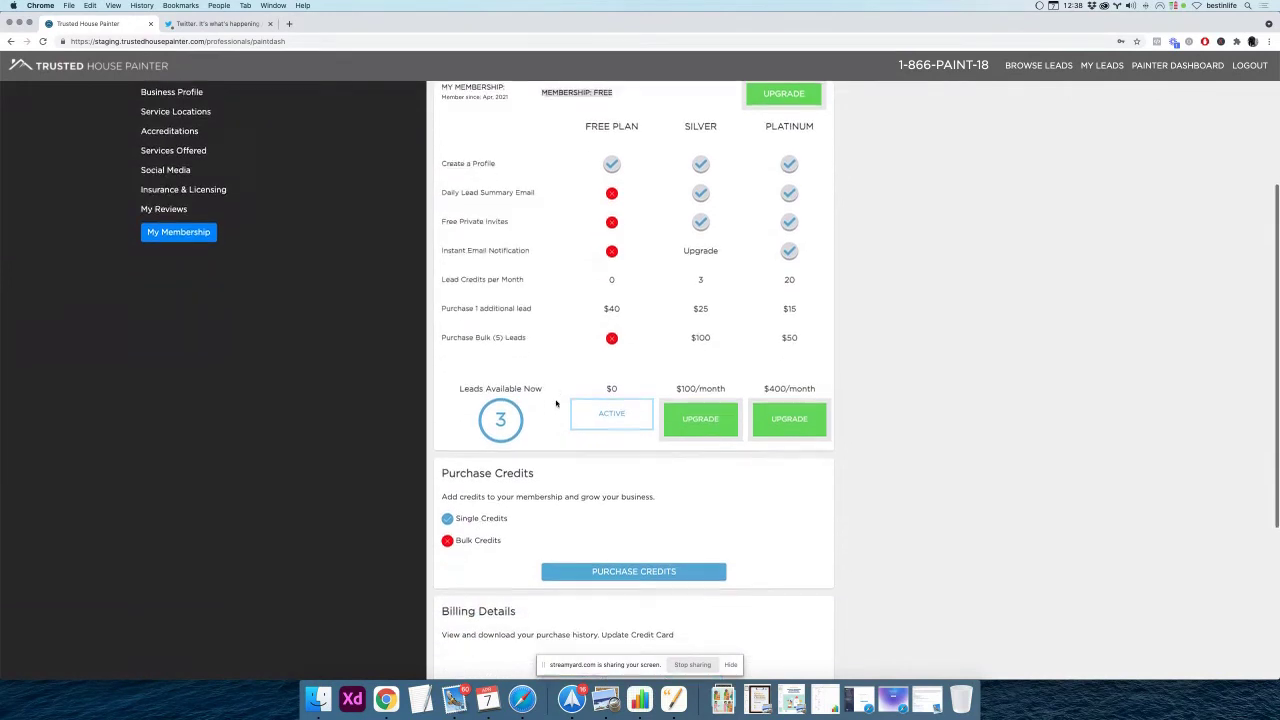
left_click_drag(440, 439, 546, 440)
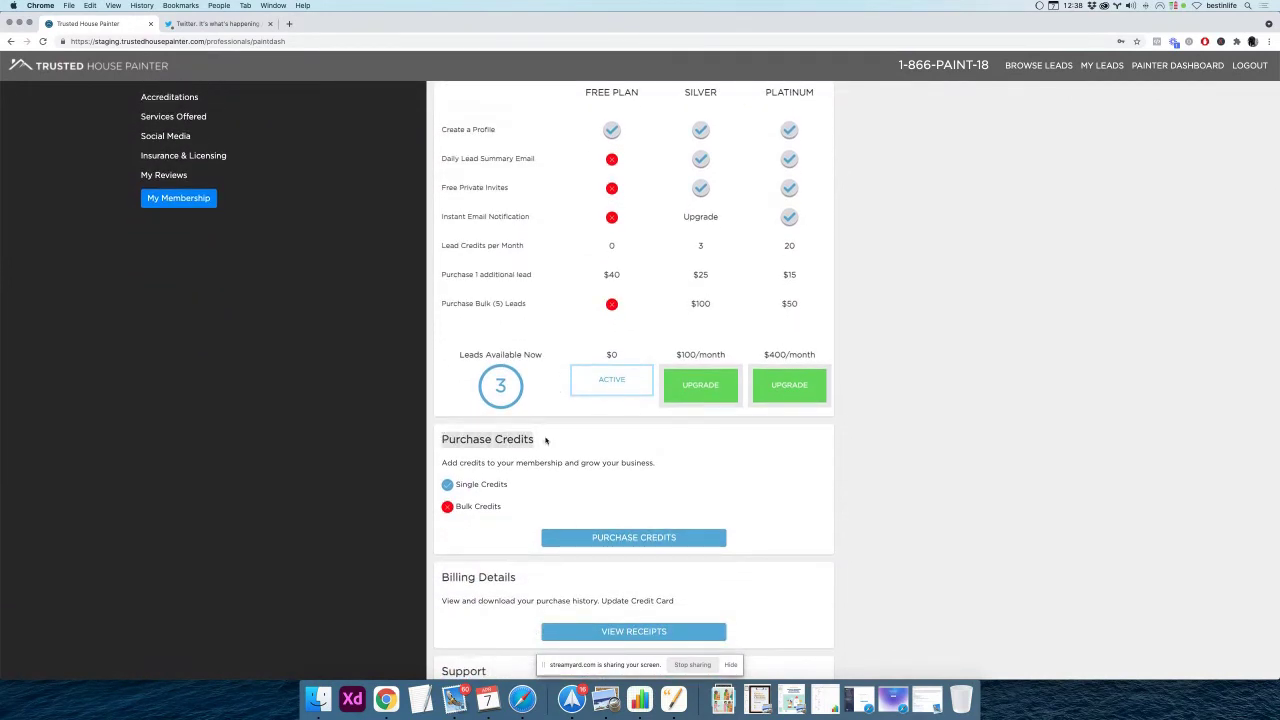
scroll(742, 455, "down", 2)
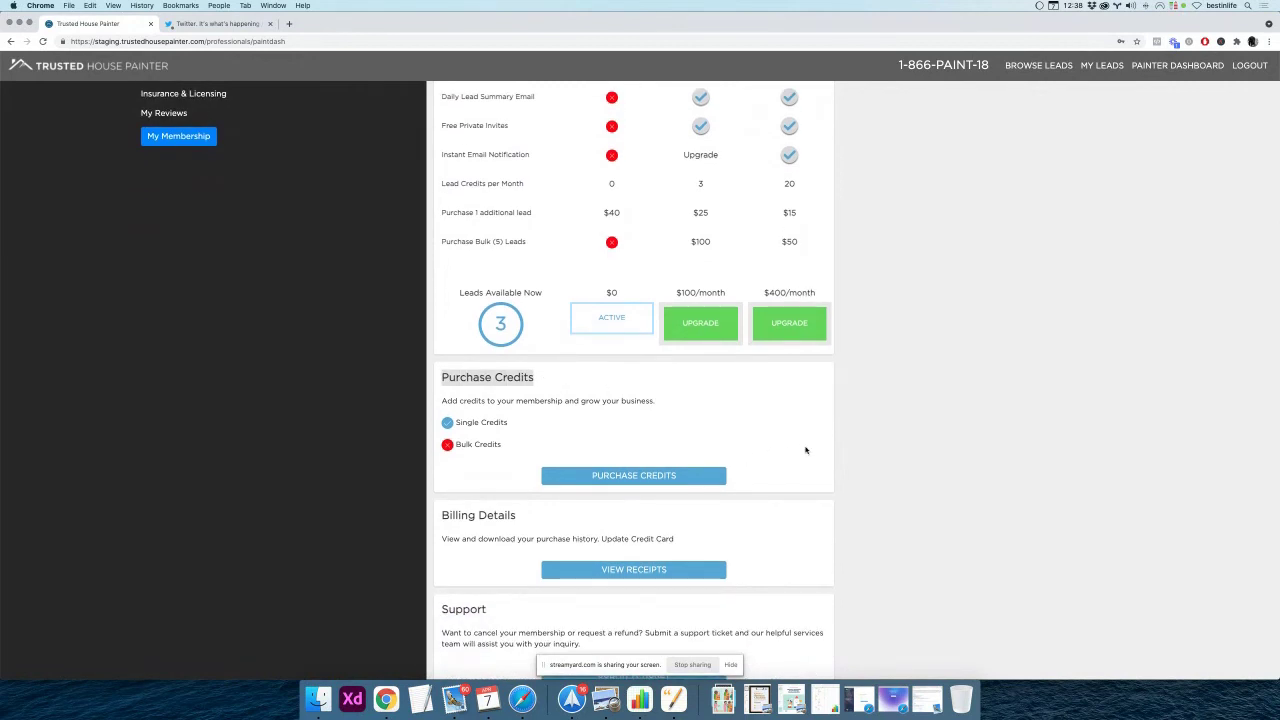
scroll(780, 435, "down", 5)
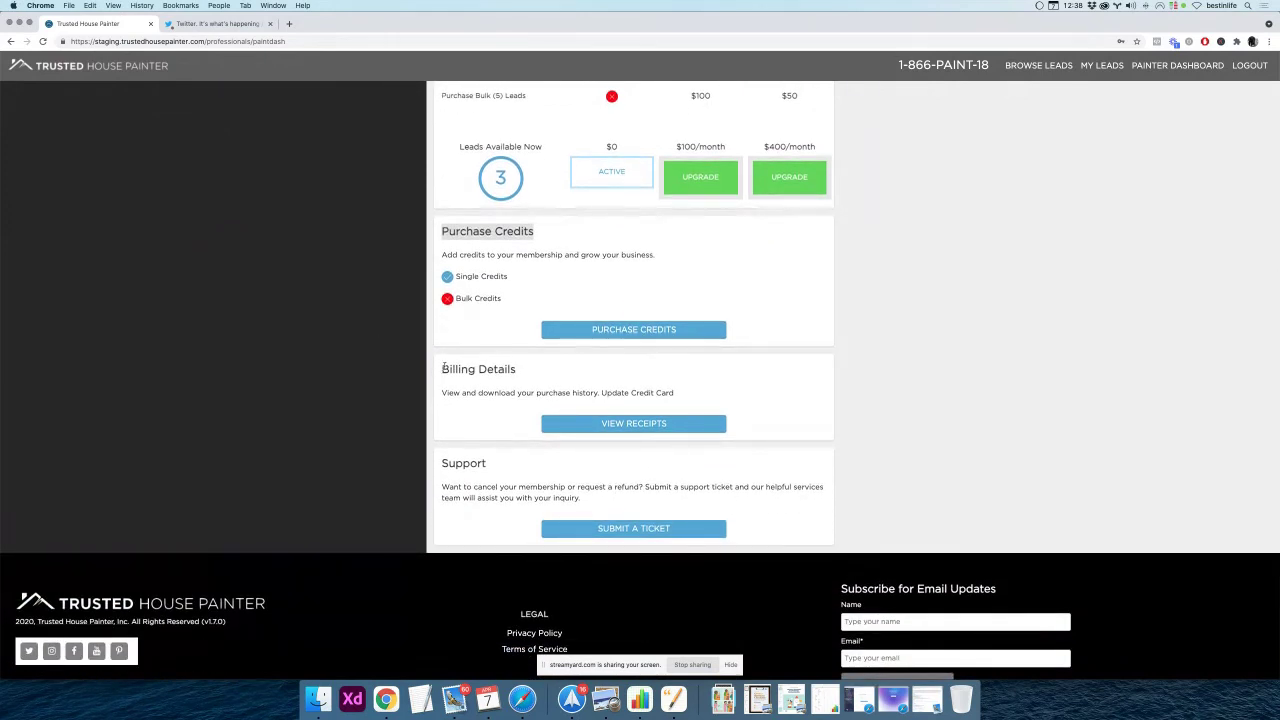
left_click_drag(443, 368, 518, 371)
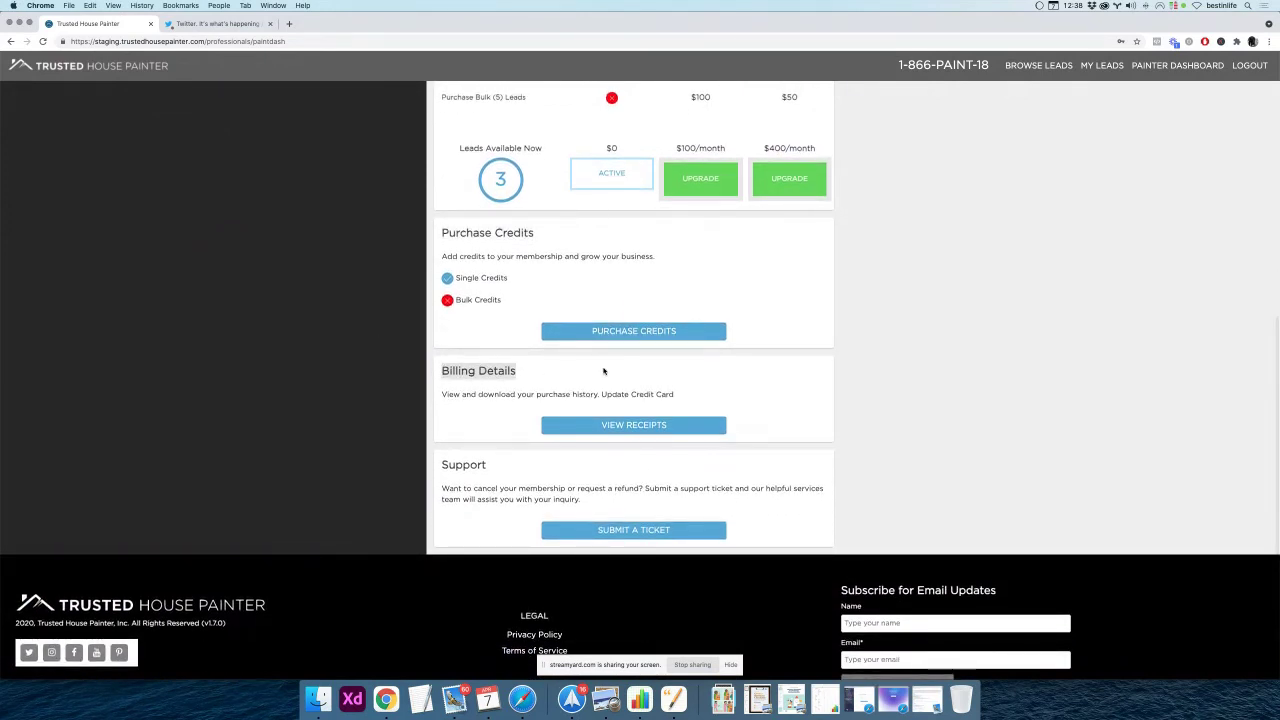
scroll(504, 382, "down", 1)
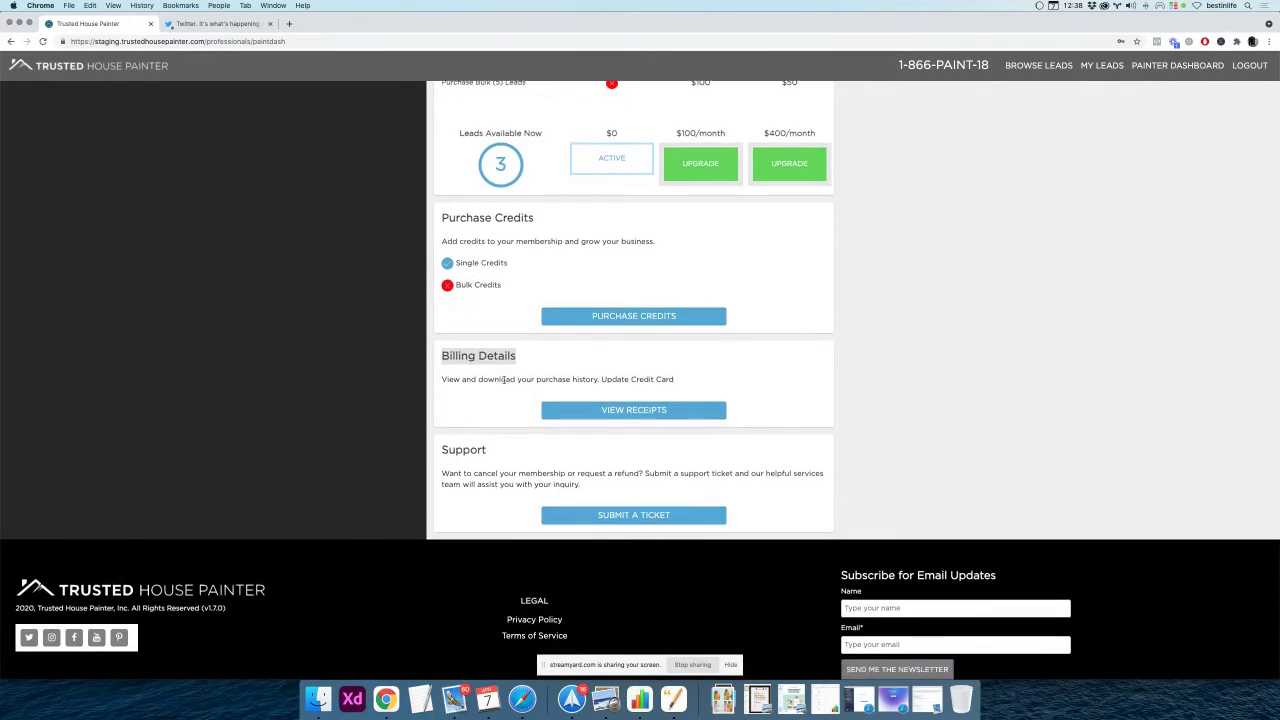
scroll(504, 379, "down", 1)
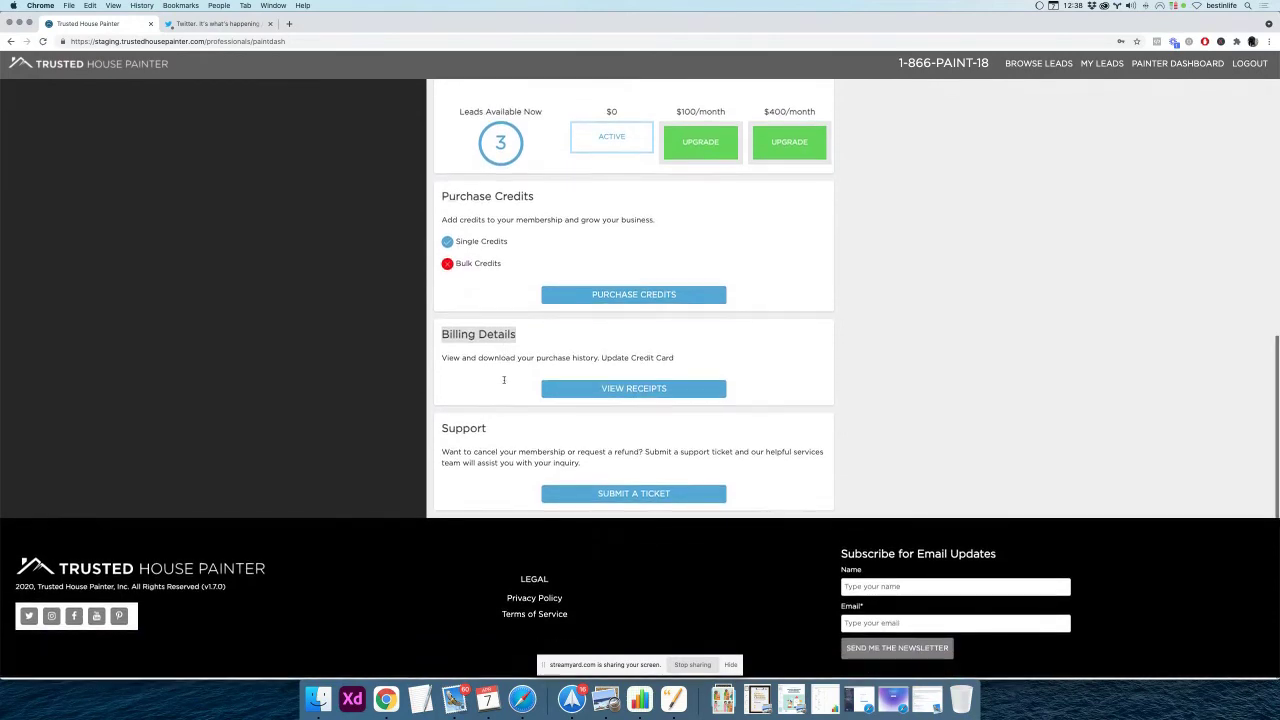
double_click(478, 430)
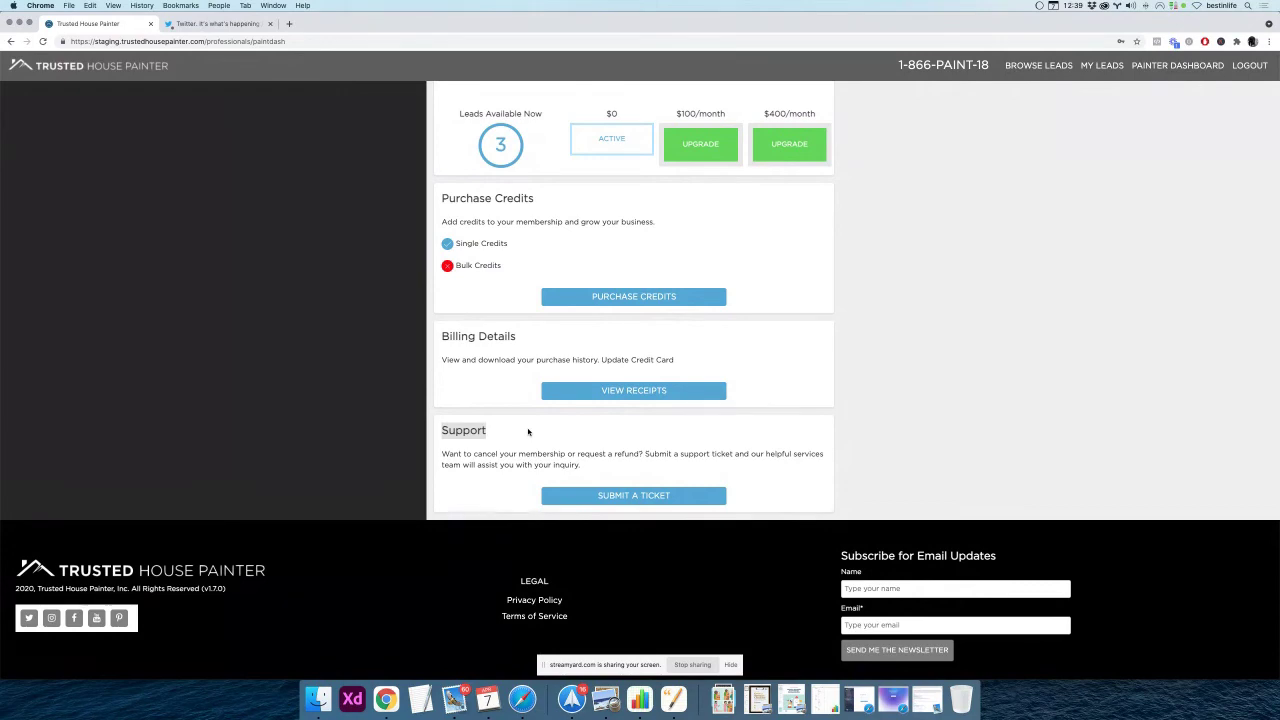
left_click(528, 431)
scroll(512, 430, "up", 2)
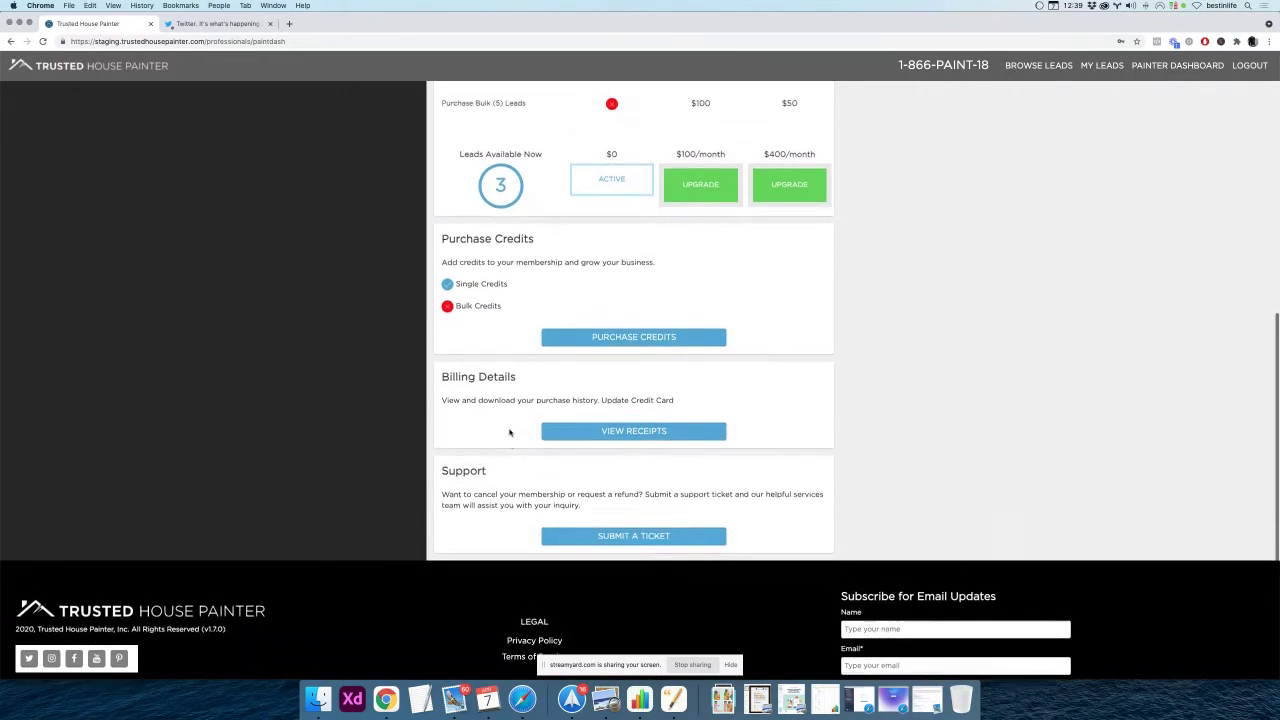
scroll(510, 431, "up", 3)
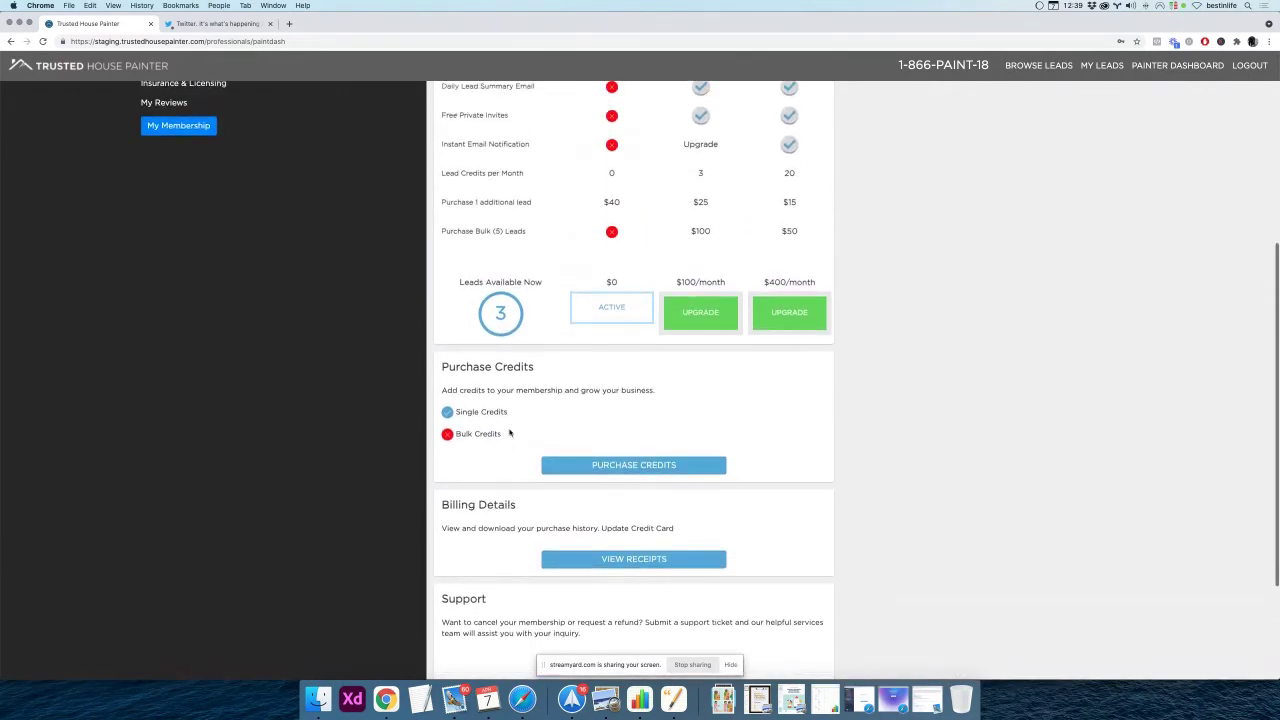
scroll(518, 431, "up", 2)
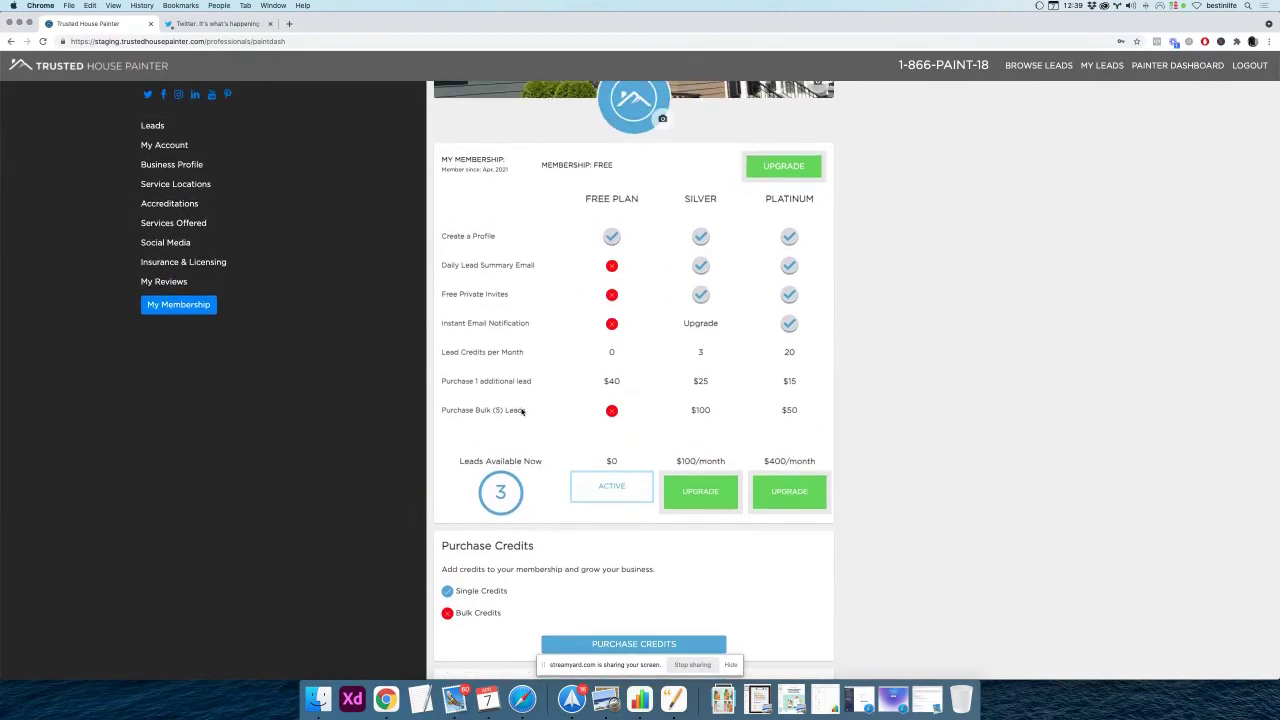
scroll(521, 411, "up", 1)
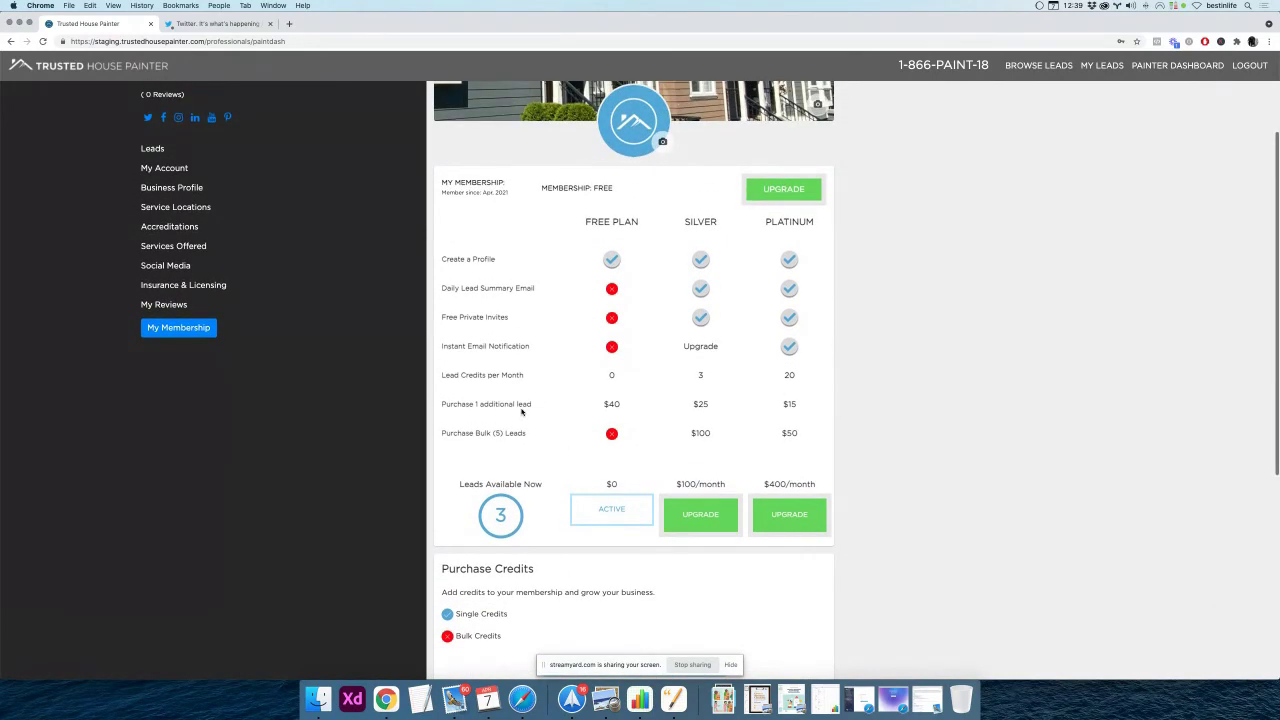
scroll(521, 411, "up", 1)
scroll(521, 411, "up", 4)
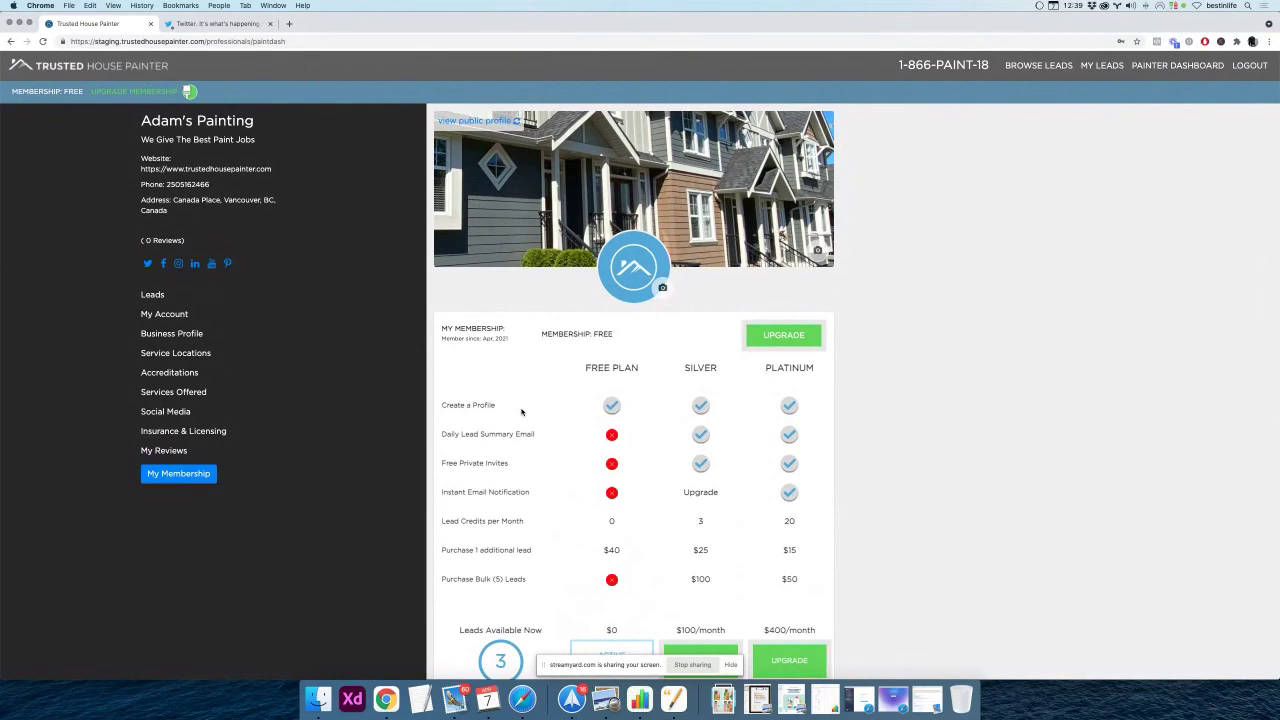
scroll(521, 411, "down", 1)
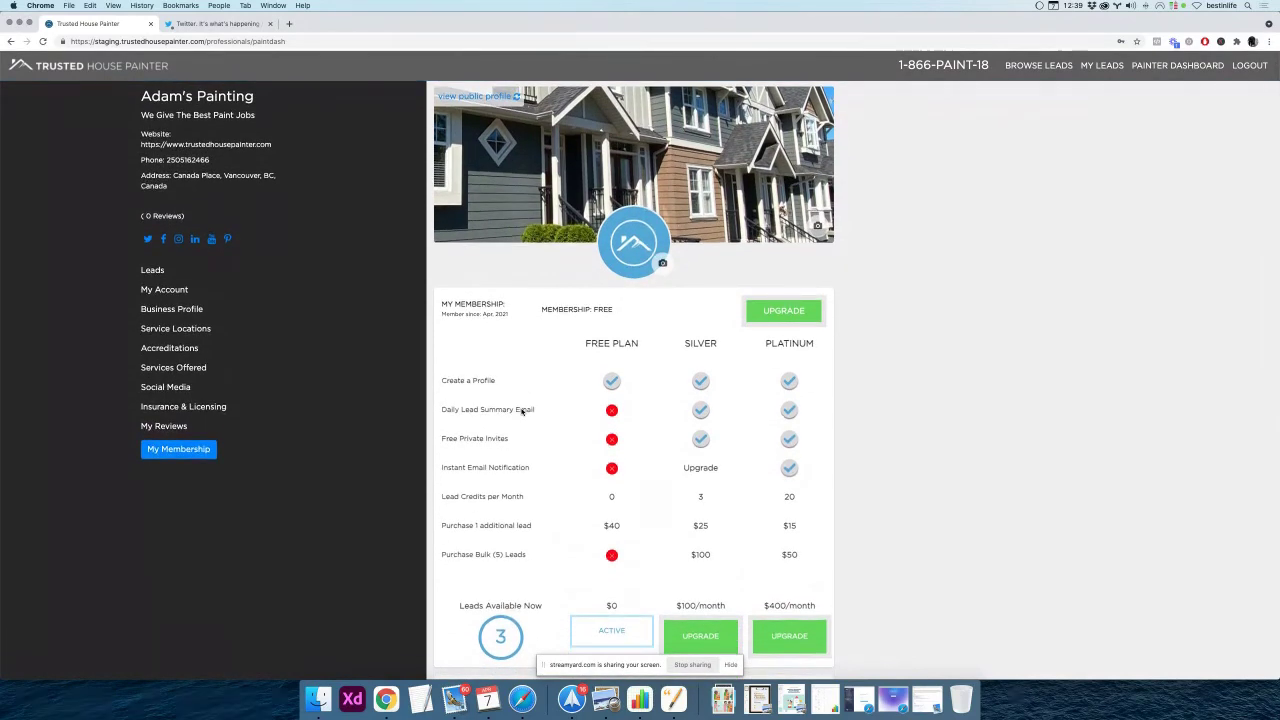
scroll(521, 411, "down", 5)
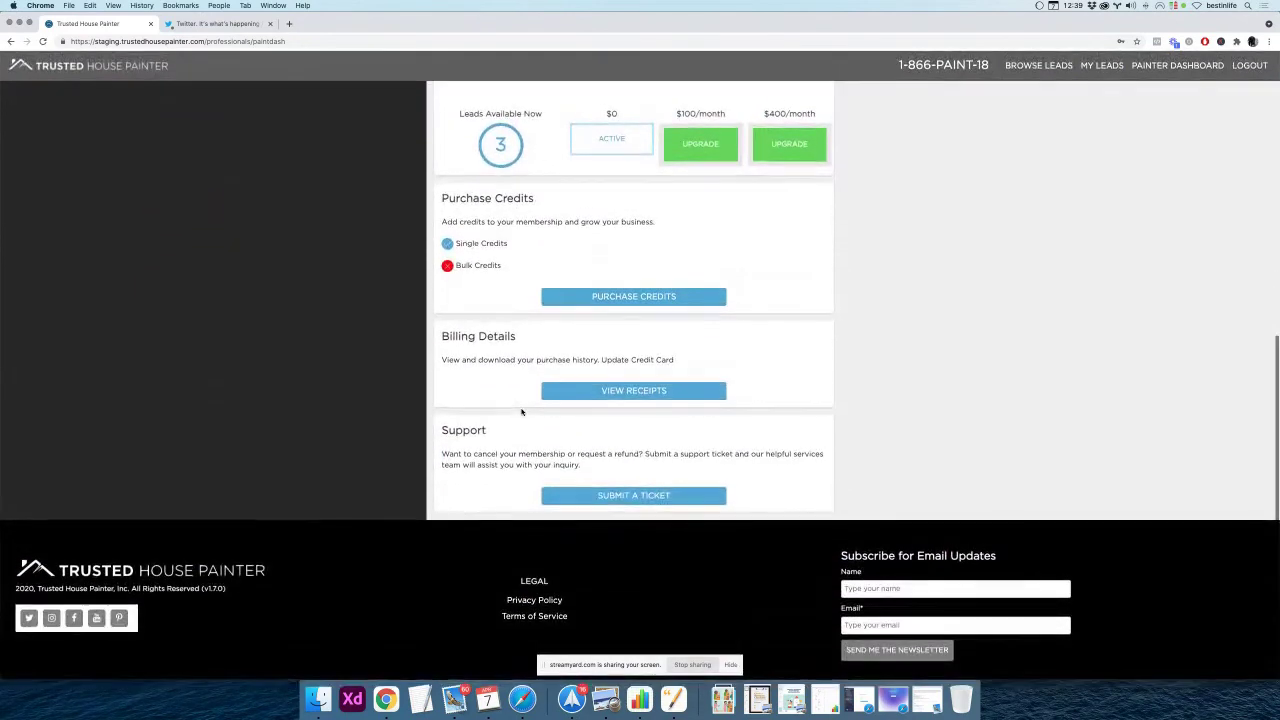
scroll(521, 411, "up", 5)
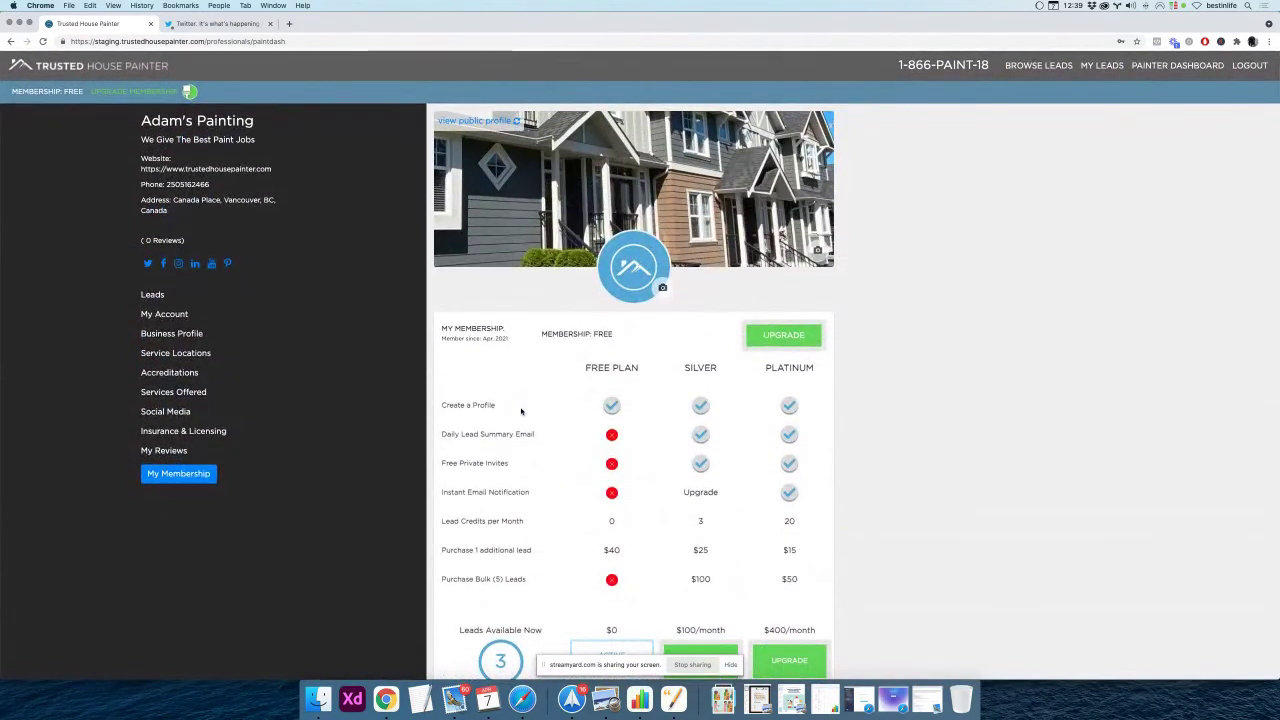
scroll(521, 411, "down", 4)
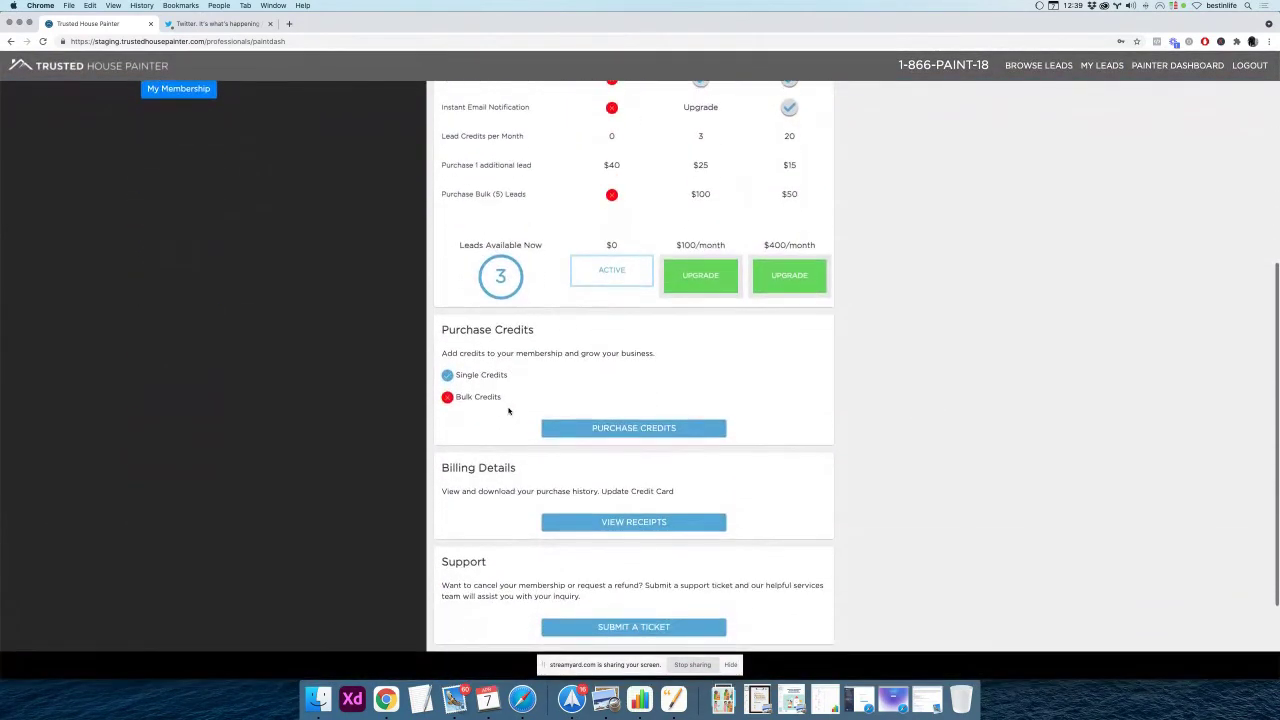
scroll(516, 412, "up", 2)
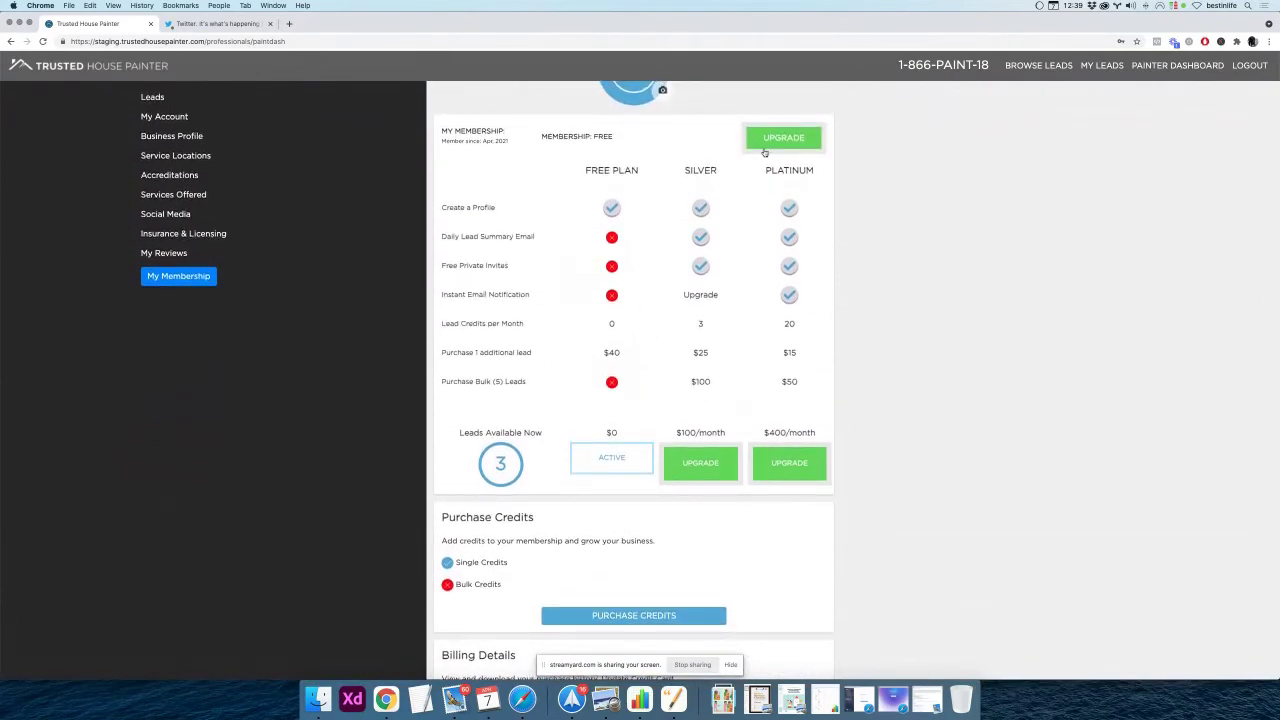
scroll(530, 370, "down", 2)
scroll(530, 370, "down", 2)
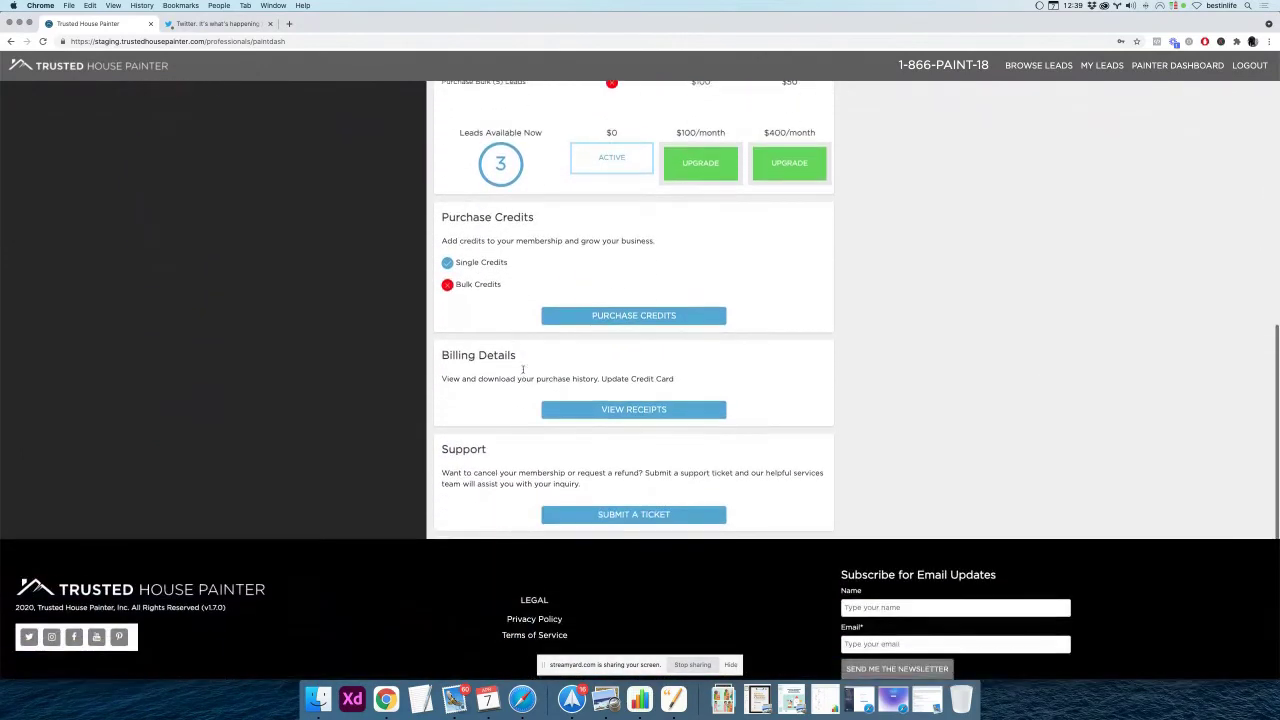
scroll(522, 372, "up", 4)
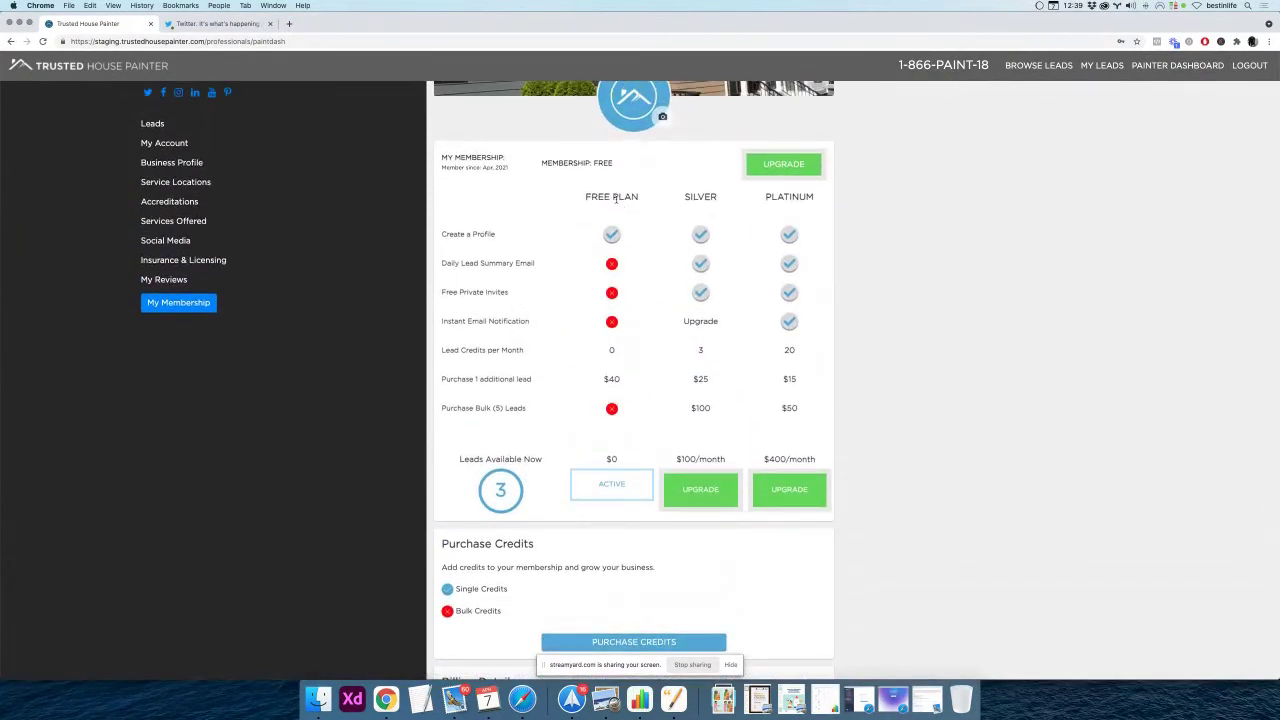
scroll(565, 230, "down", 1)
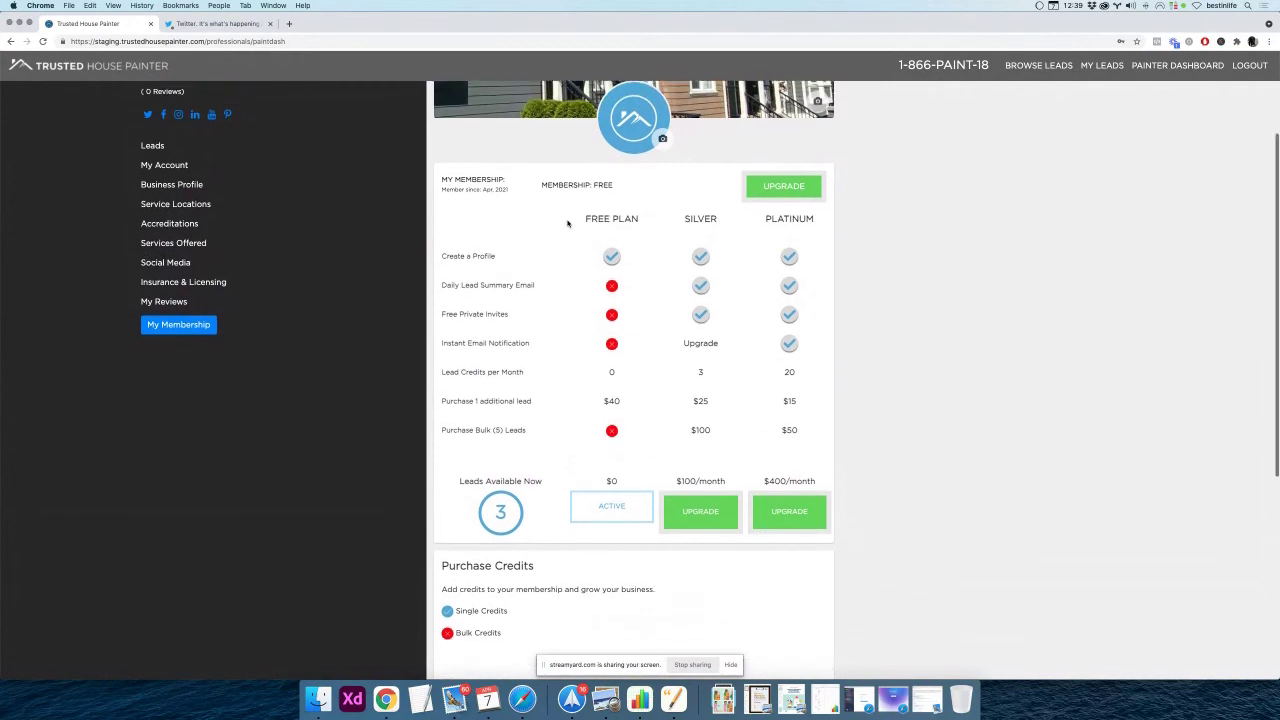
scroll(553, 292, "down", 5)
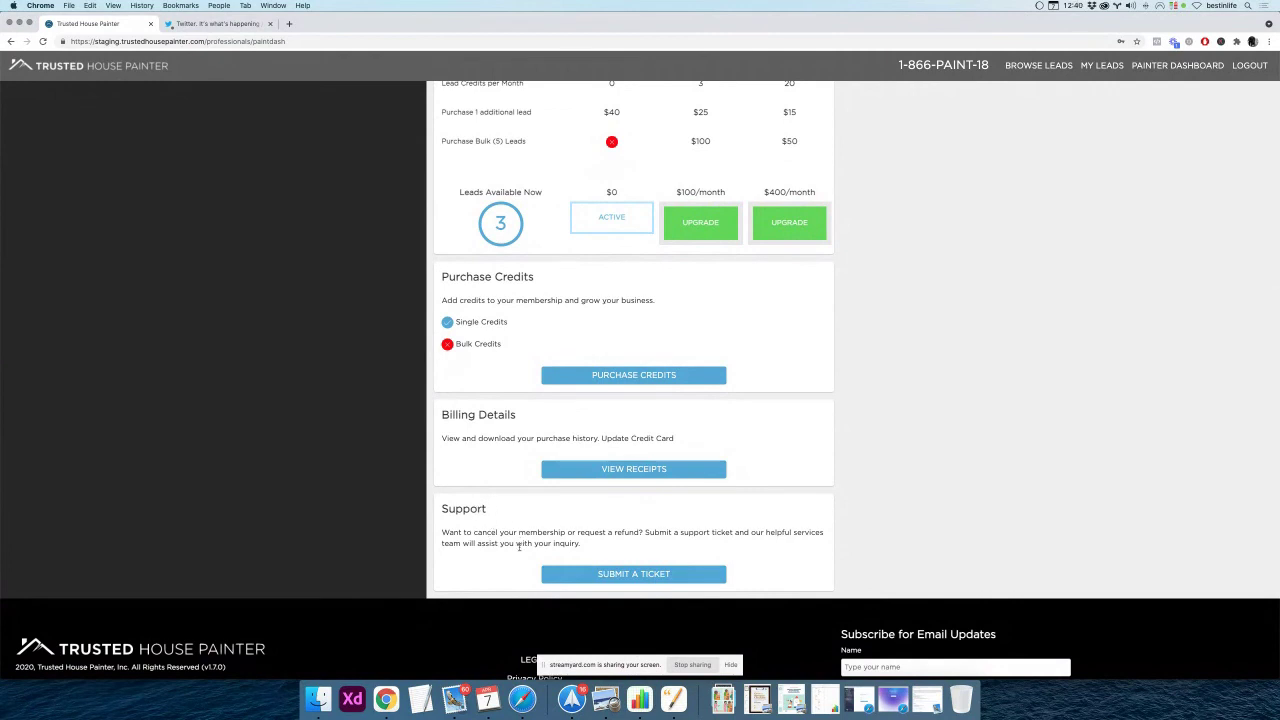
scroll(520, 548, "up", 1)
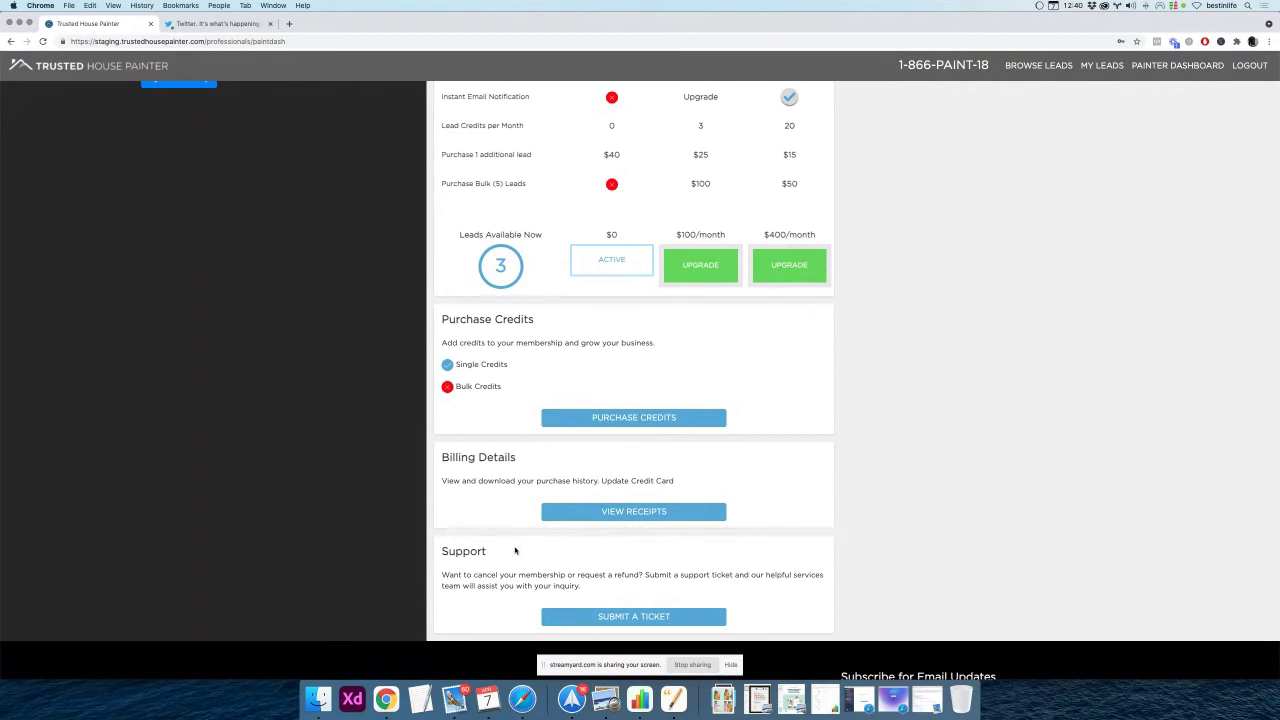
scroll(513, 551, "up", 1)
scroll(513, 551, "up", 5)
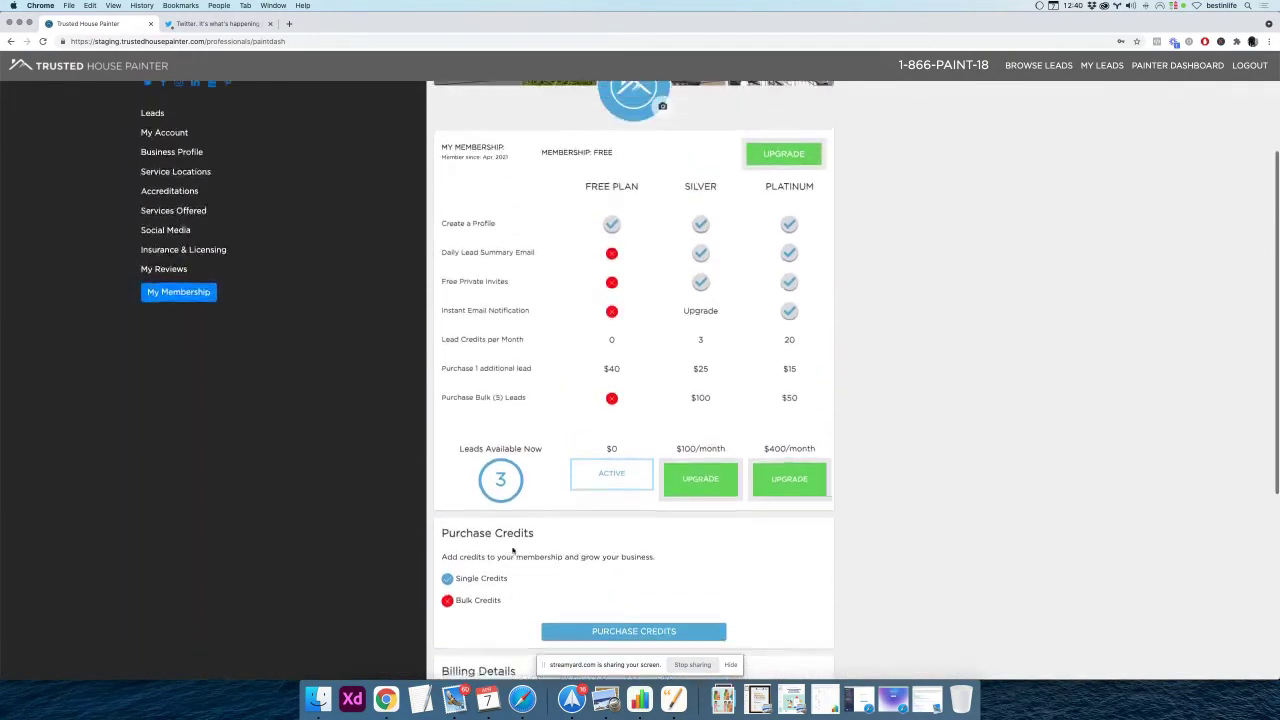
double_click(949, 64)
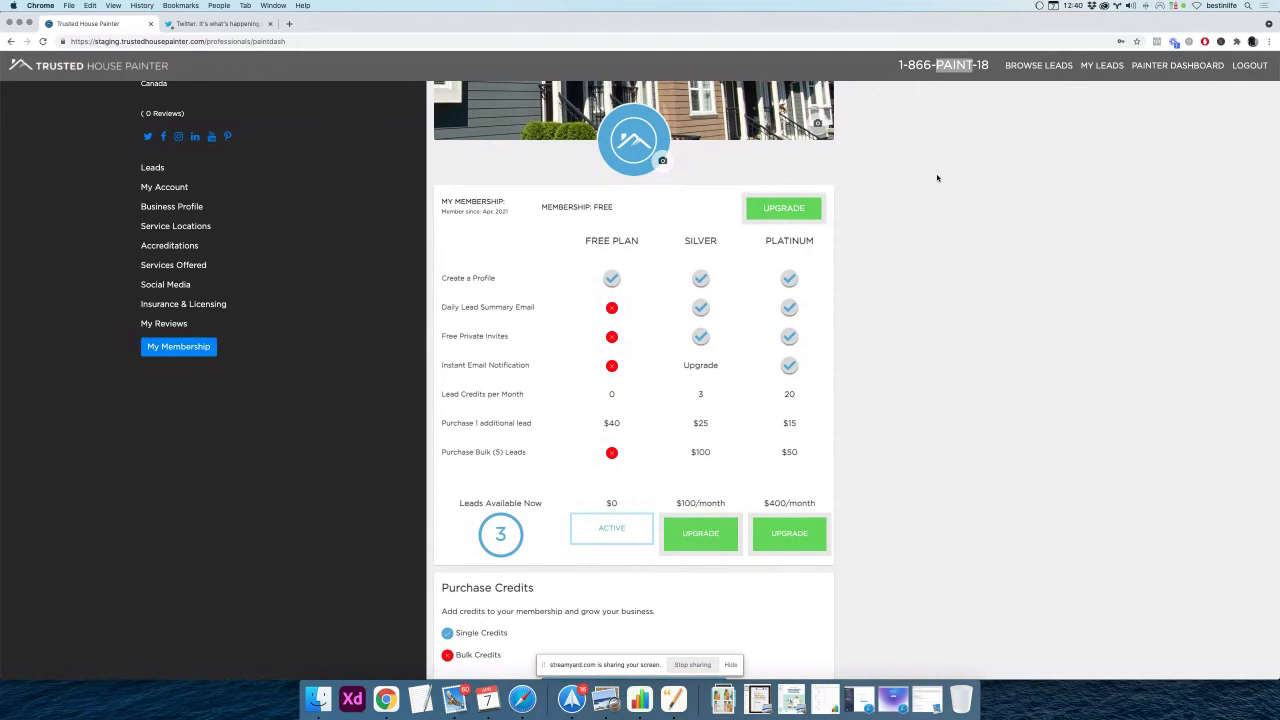
scroll(937, 178, "down", 3)
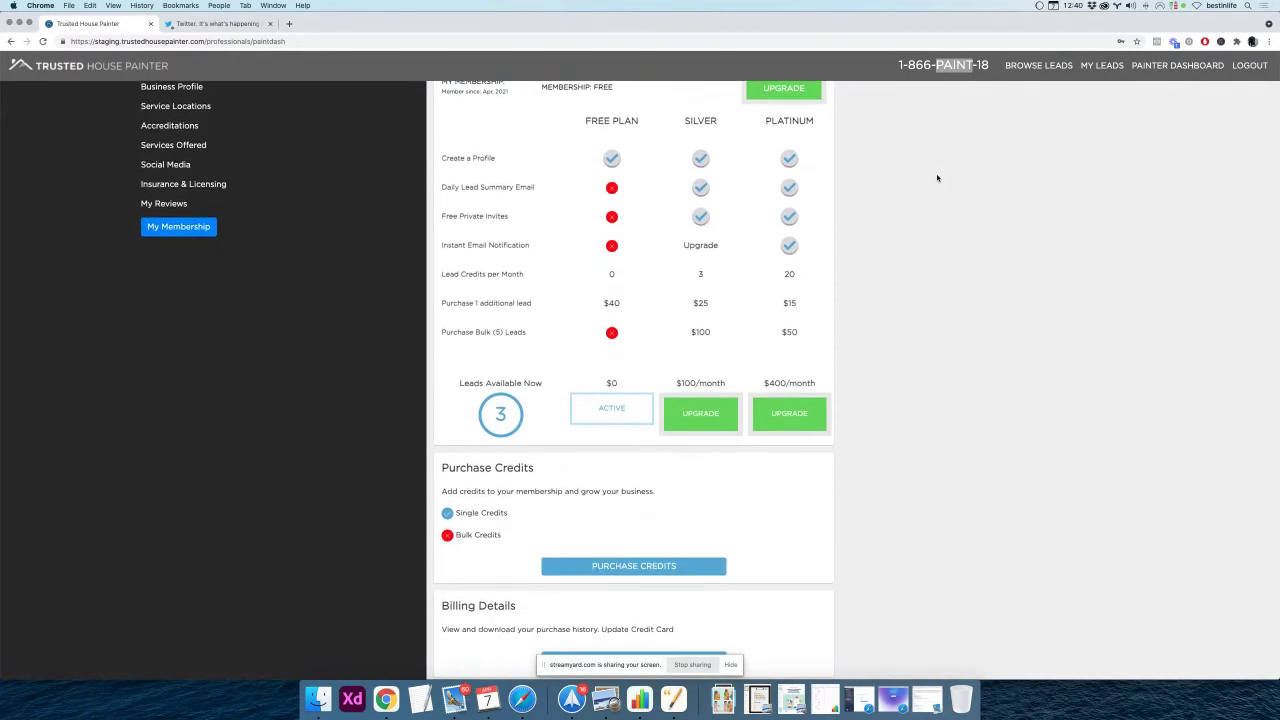
scroll(937, 178, "up", 4)
scroll(937, 178, "up", 1)
scroll(937, 178, "up", 2)
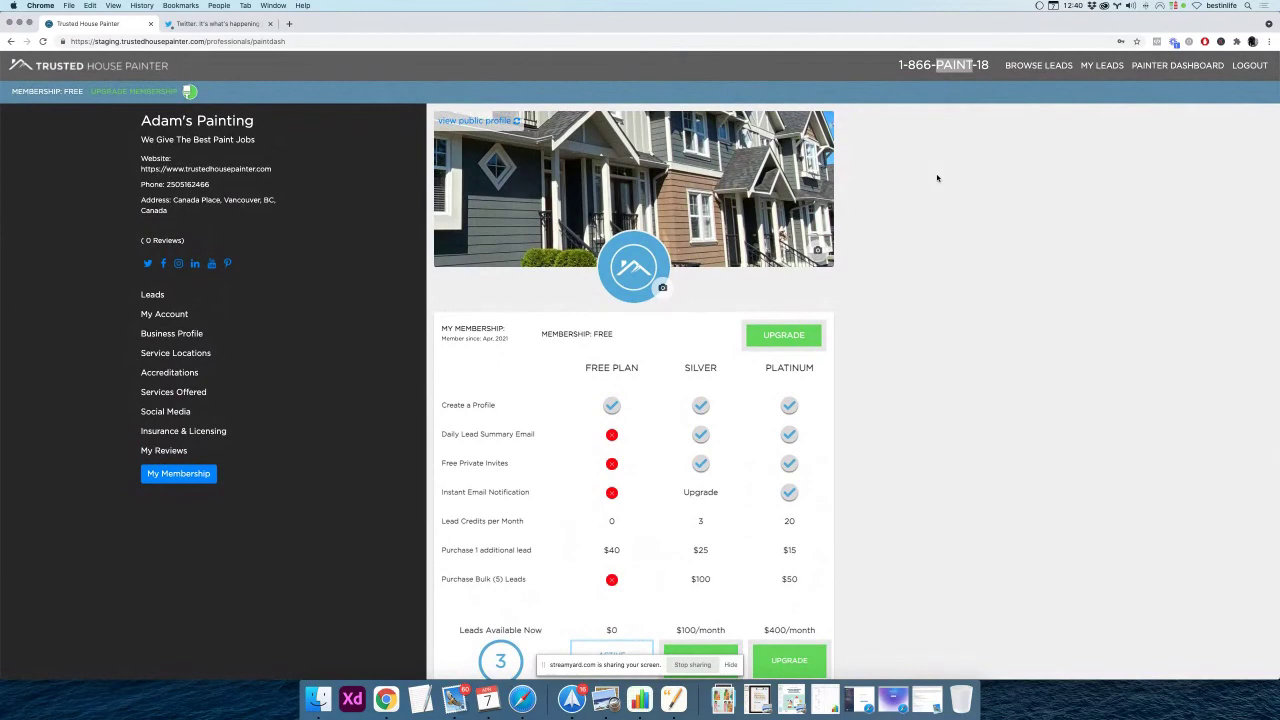
scroll(937, 178, "down", 8)
scroll(937, 178, "up", 10)
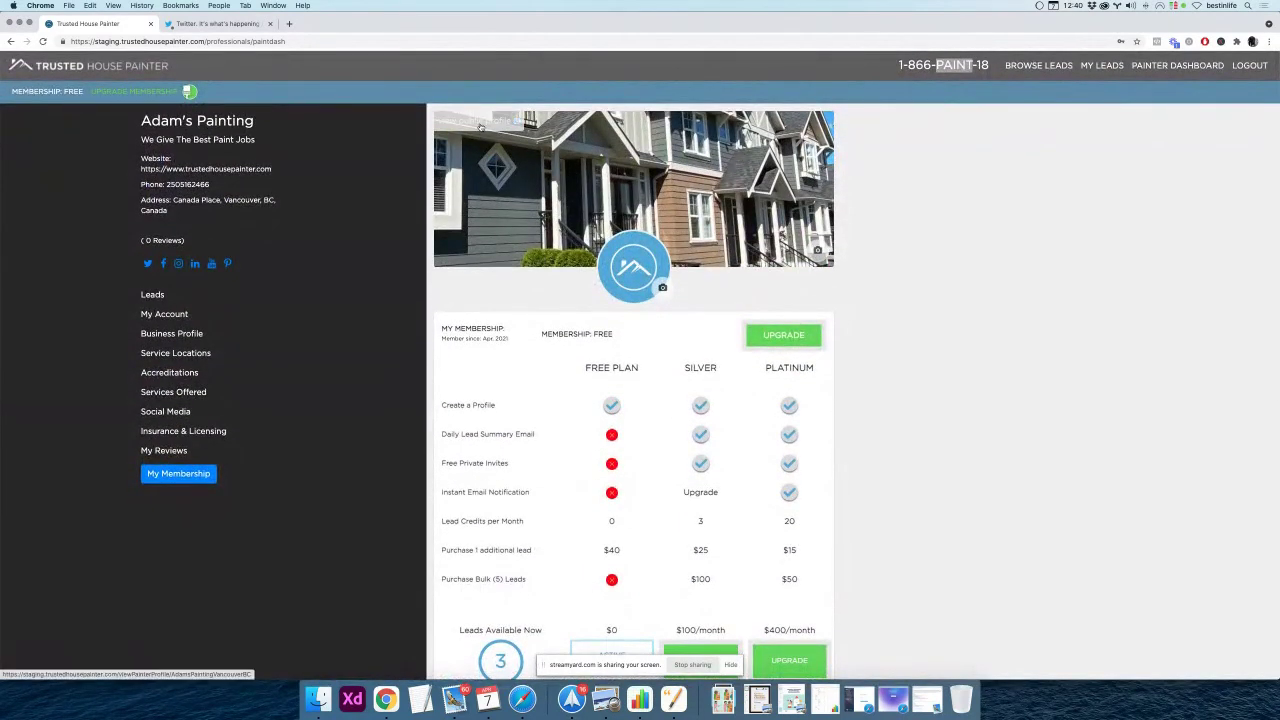
Open Adam's Painting's public profile from the cover photo's 'view public profile' link
left_click(480, 126)
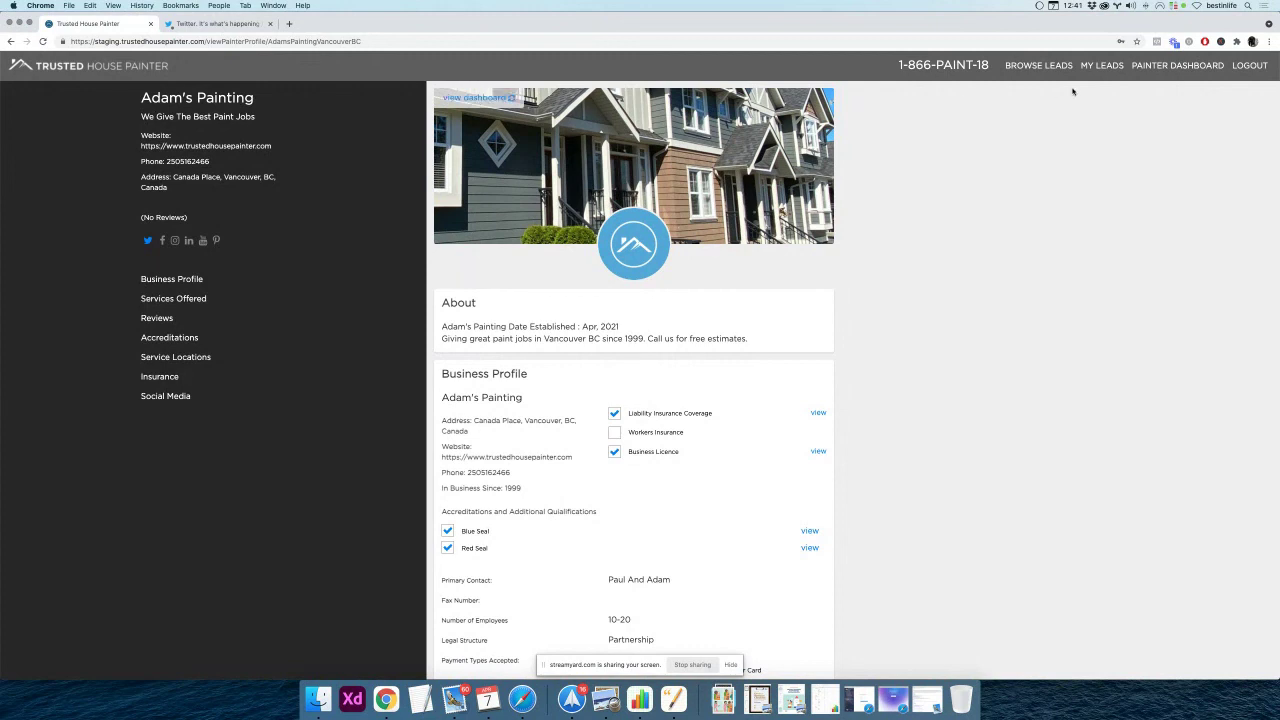
Go to Browse Leads, note the 3 painting leads, and zoom the map three levels on Vancouver
left_click(1038, 66)
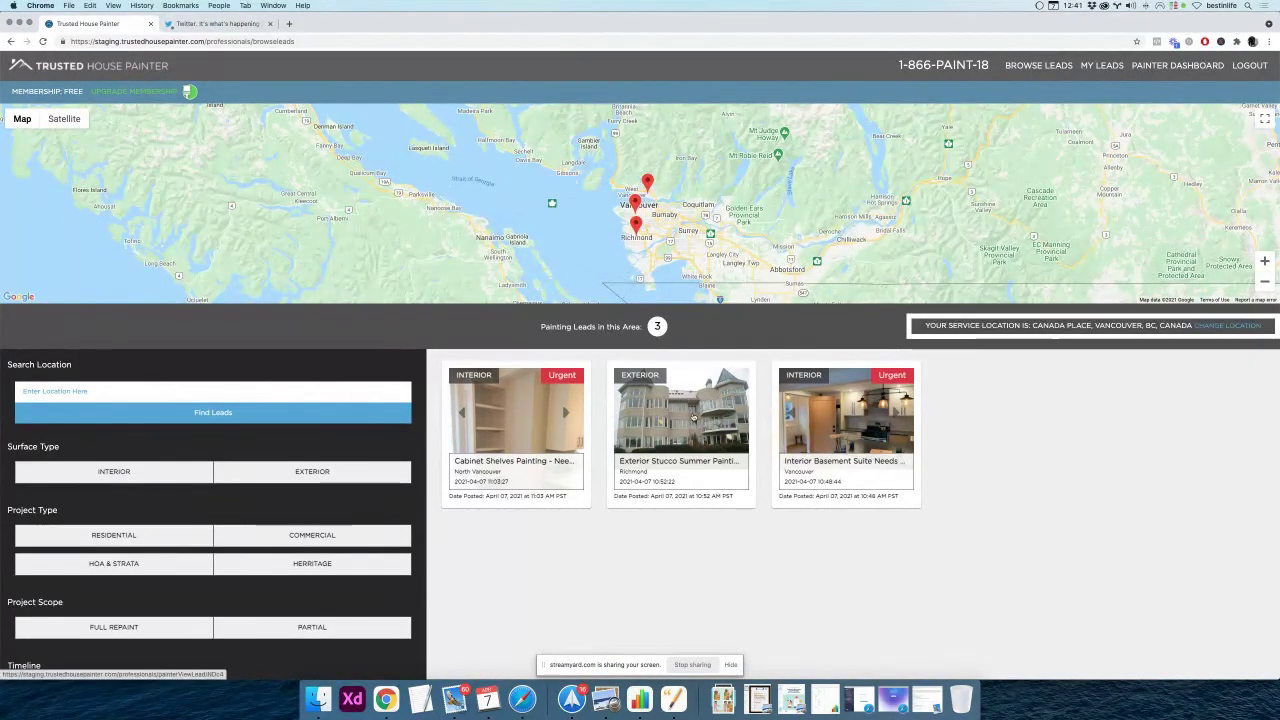
triple_click(575, 327)
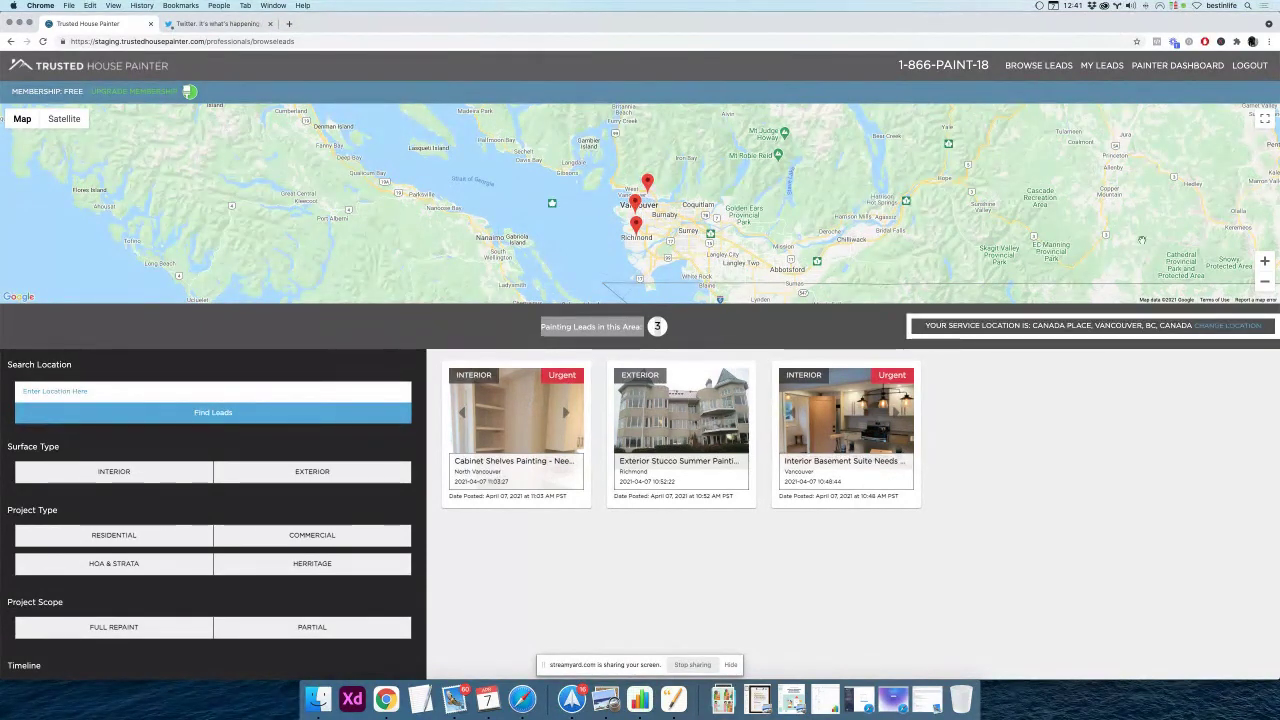
left_click(1265, 261)
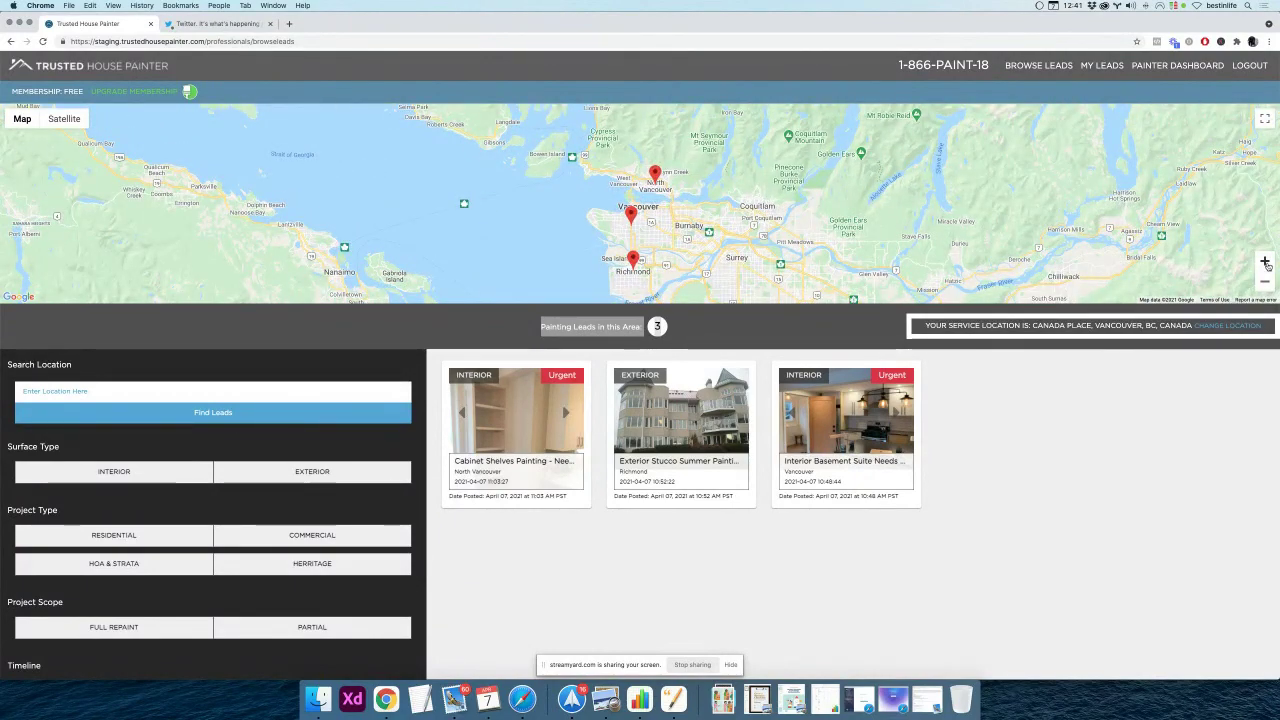
left_click(1265, 261)
left_click(1265, 261)
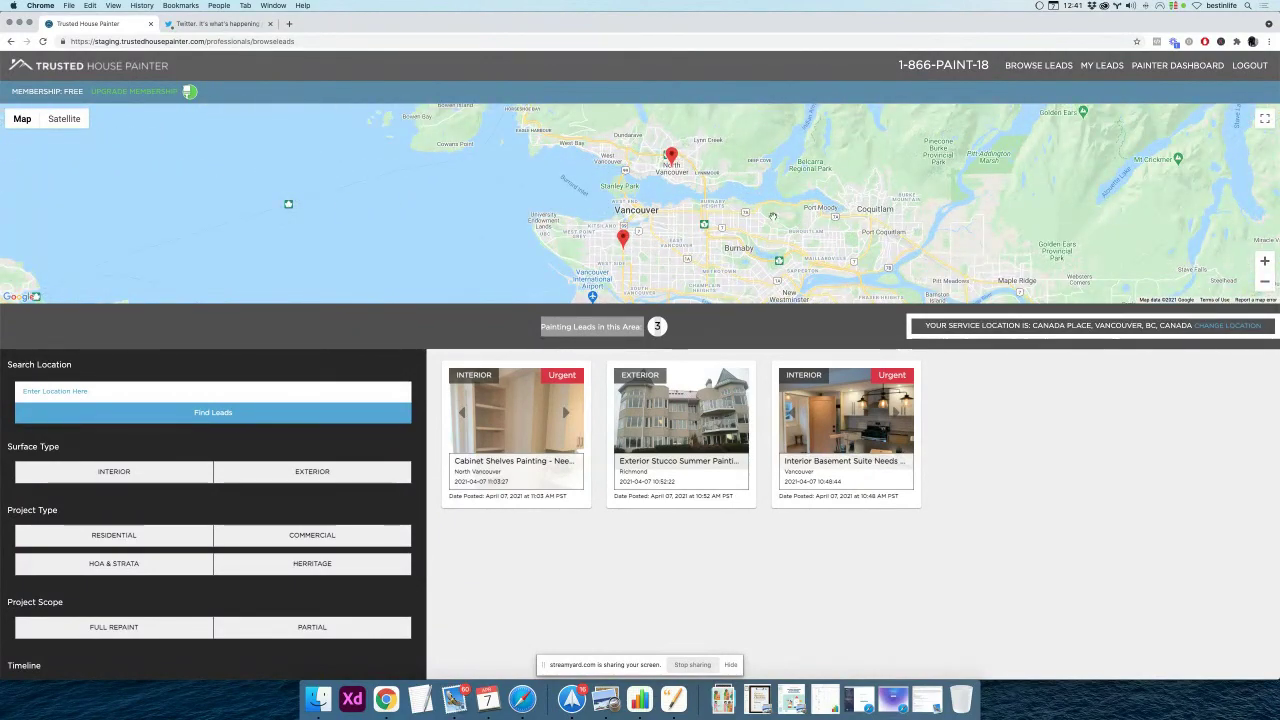
Pan the map toward Richmond and open the Richmond exterior lead's summary popup
left_click_drag(771, 217, 753, 153)
left_click_drag(663, 244, 646, 213)
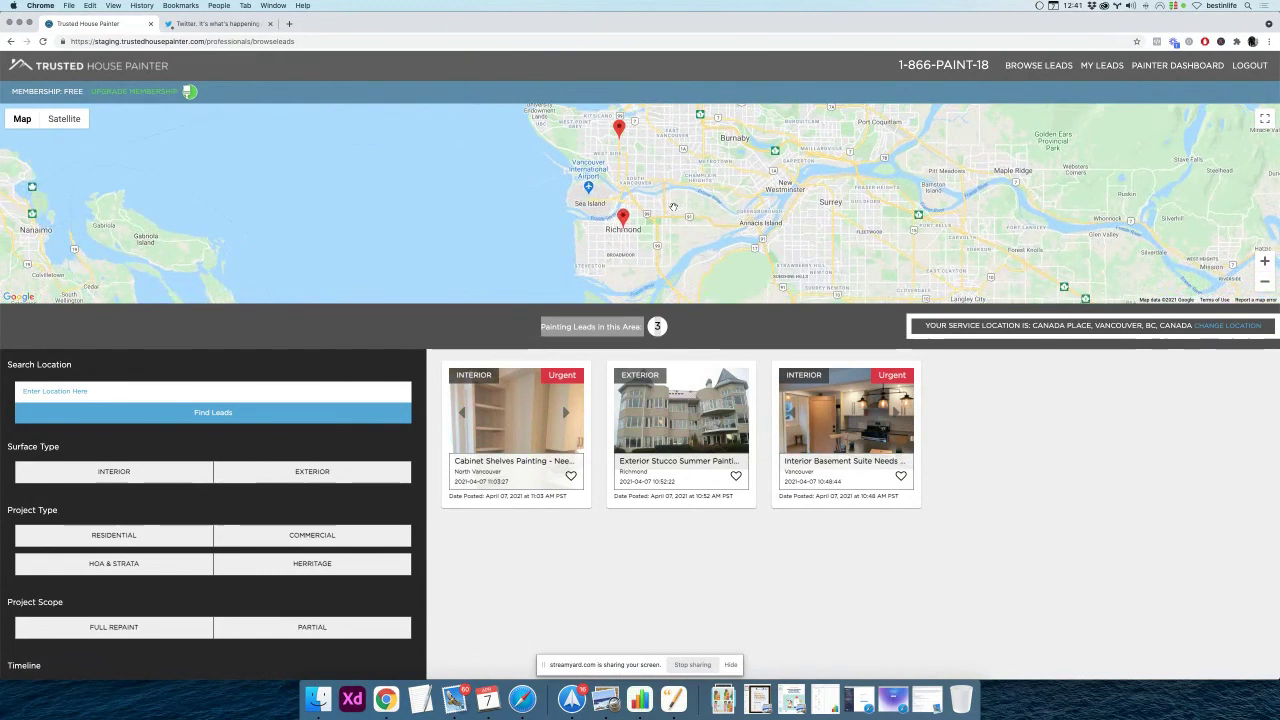
left_click(623, 217)
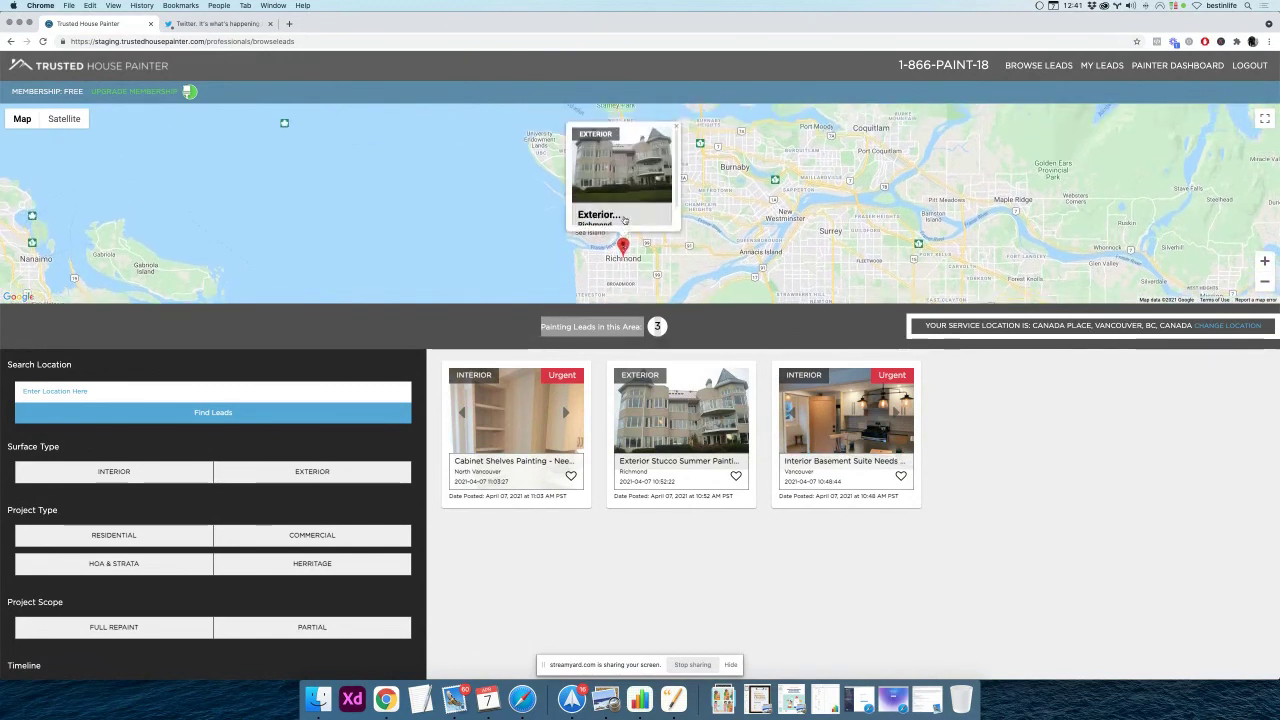
mouse_move(625, 256)
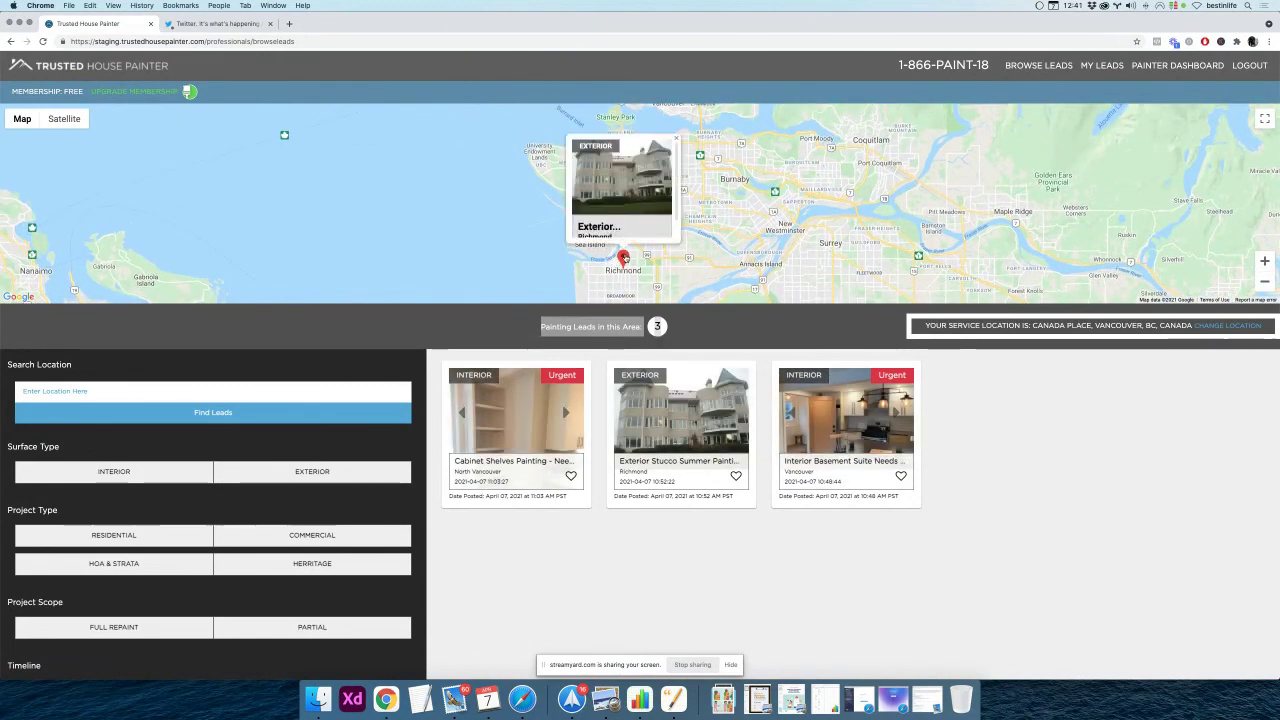
scroll(630, 228, "down", 1)
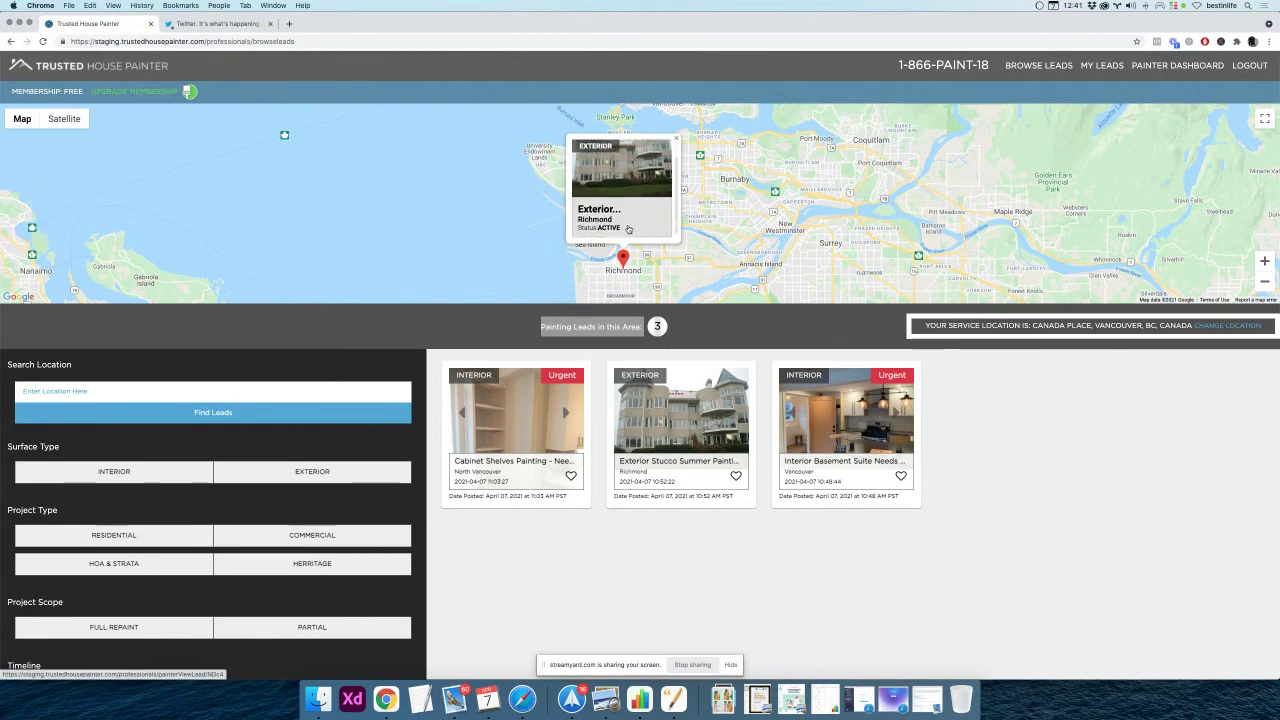
scroll(636, 225, "up", 1)
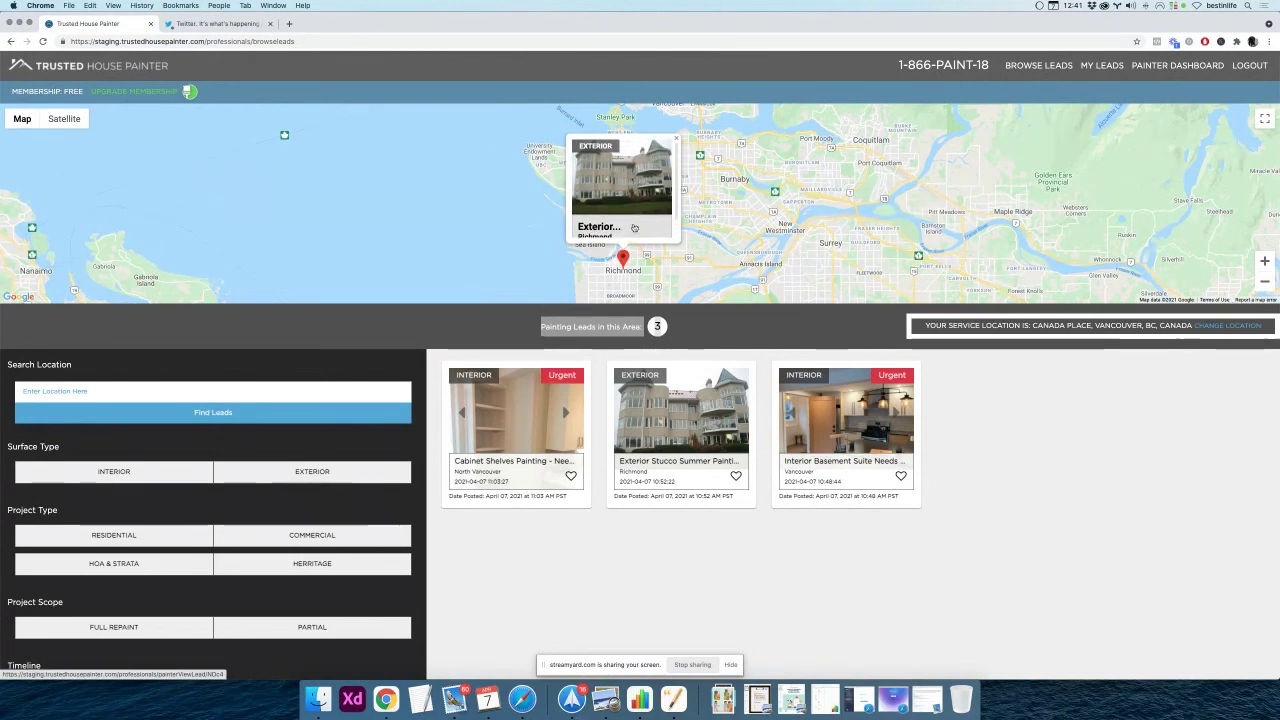
scroll(639, 222, "down", 1)
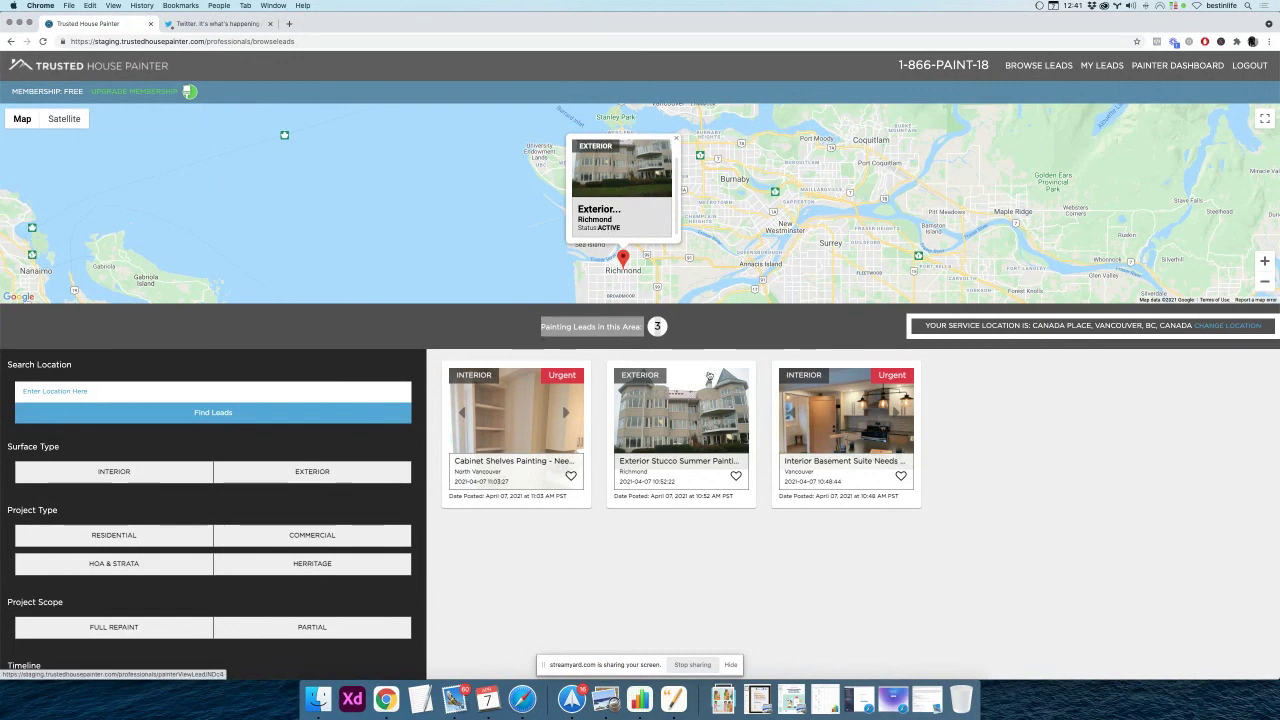
left_click(677, 351)
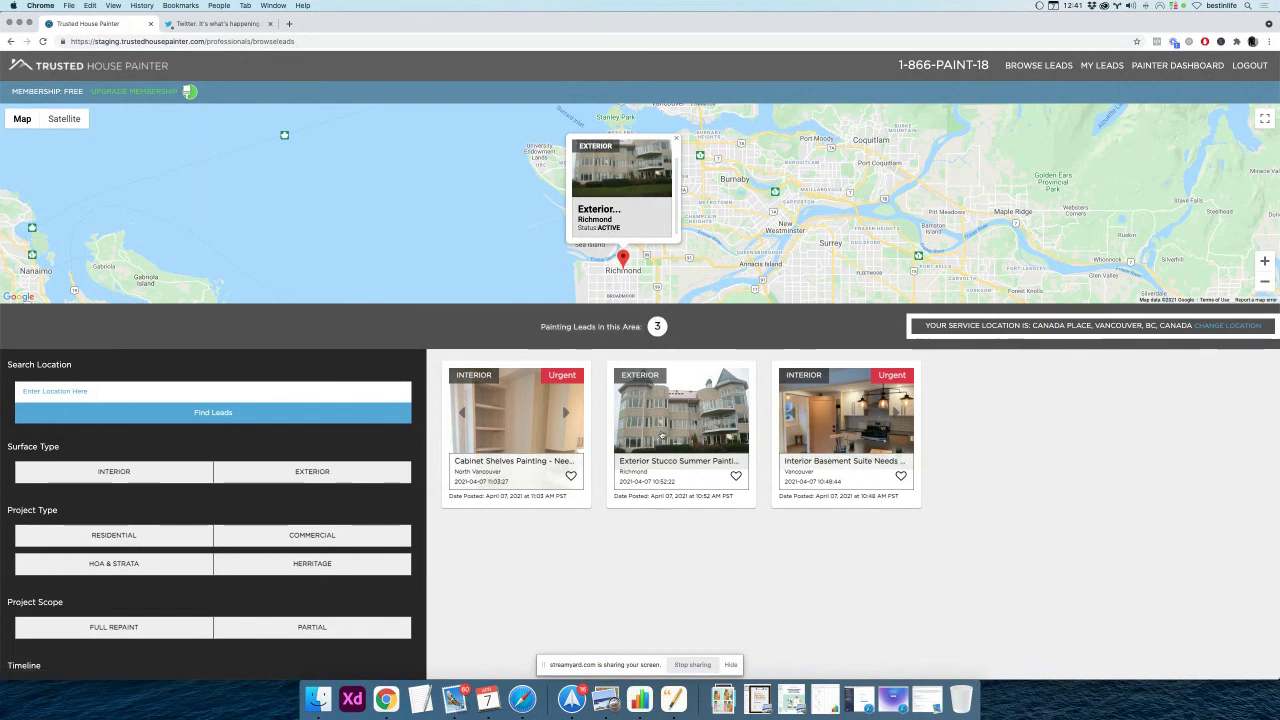
Open the Exterior Stucco Summer Painting lead and scroll through its details
left_click(661, 435)
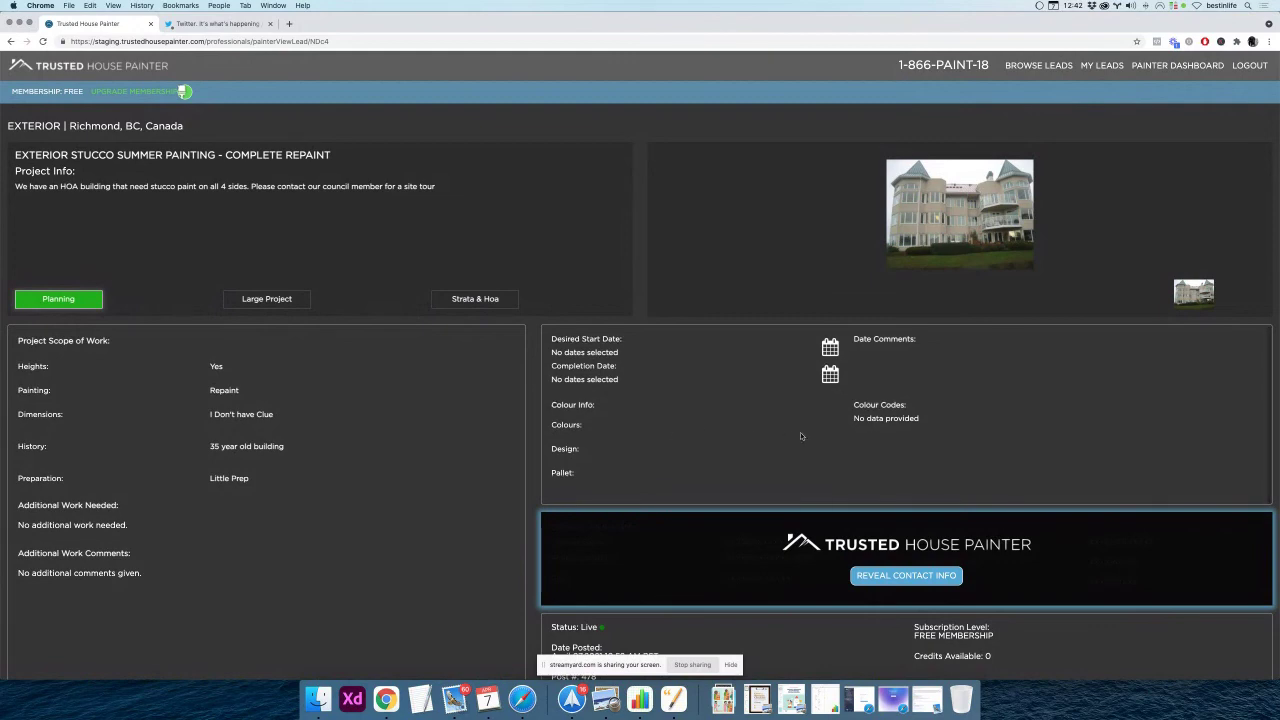
scroll(800, 436, "down", 3)
scroll(800, 436, "down", 2)
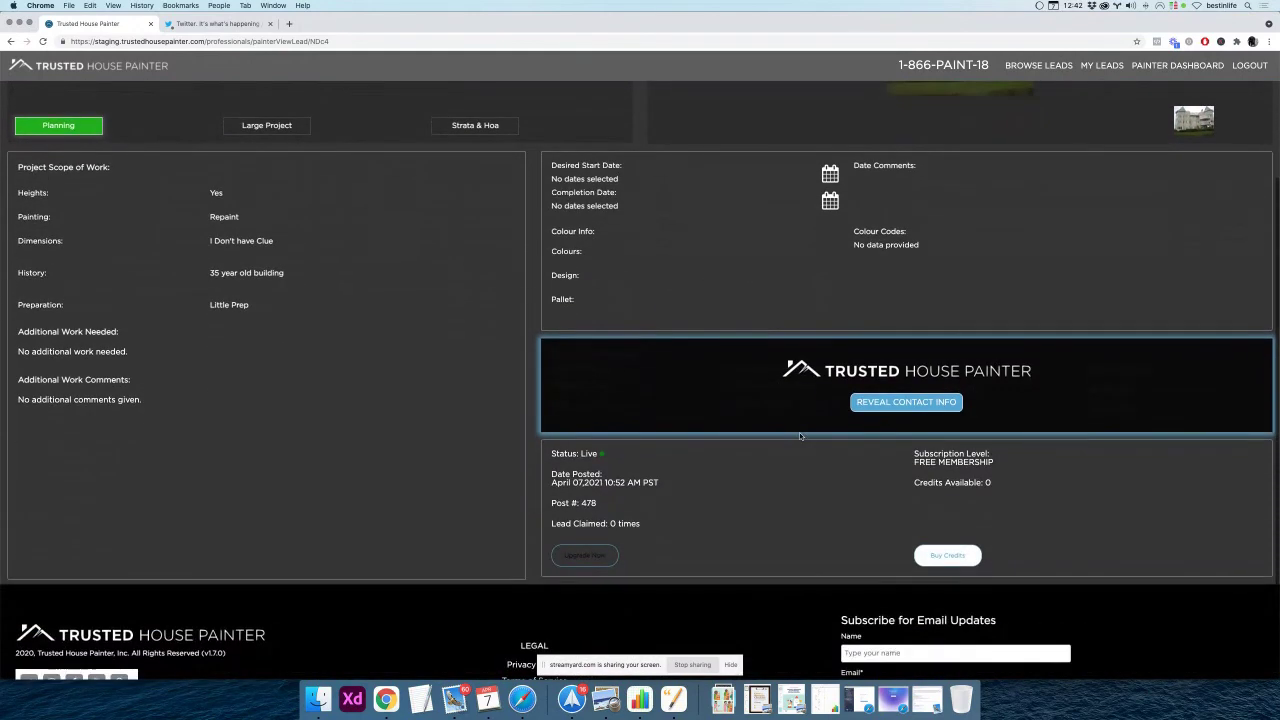
scroll(800, 436, "down", 2)
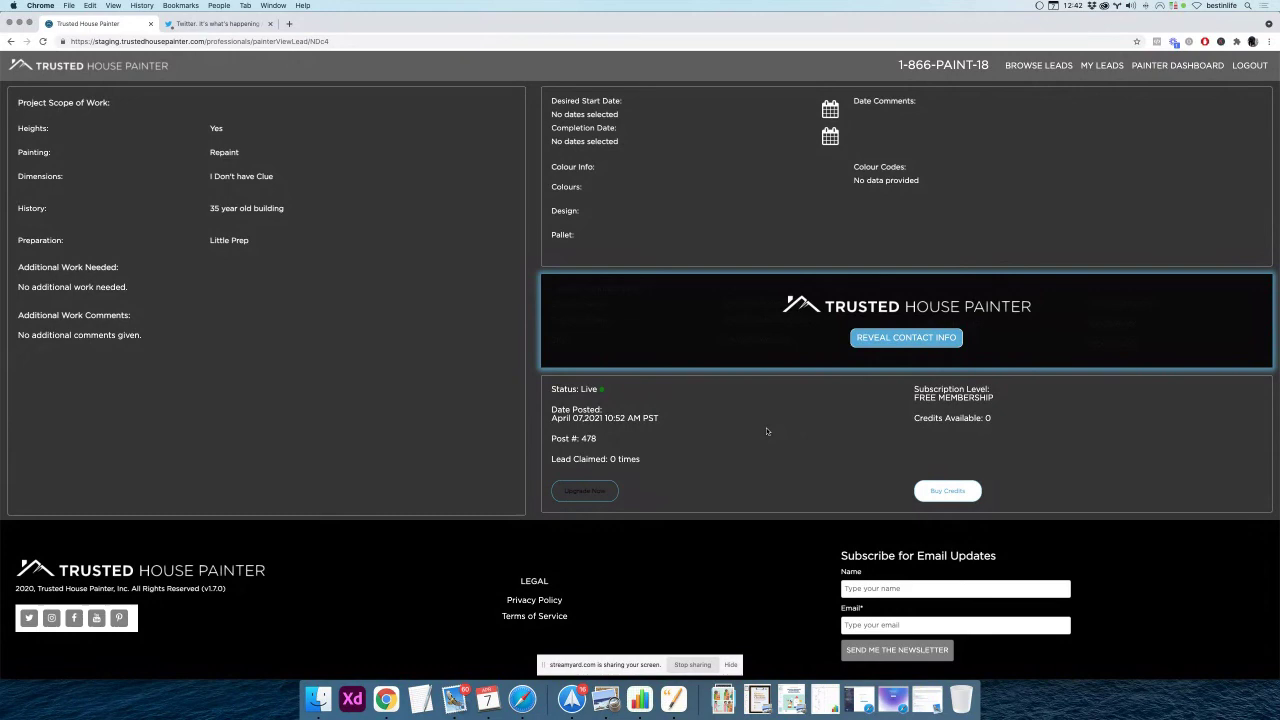
scroll(767, 431, "up", 1)
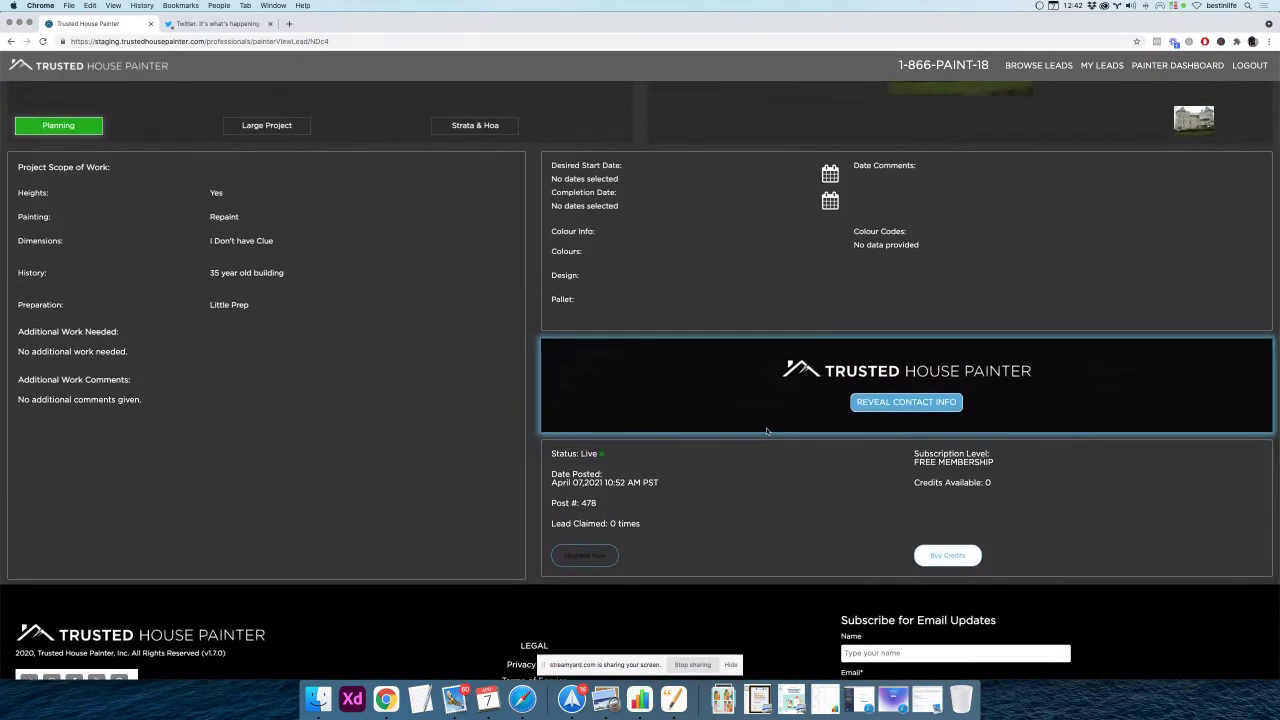
scroll(767, 431, "up", 2)
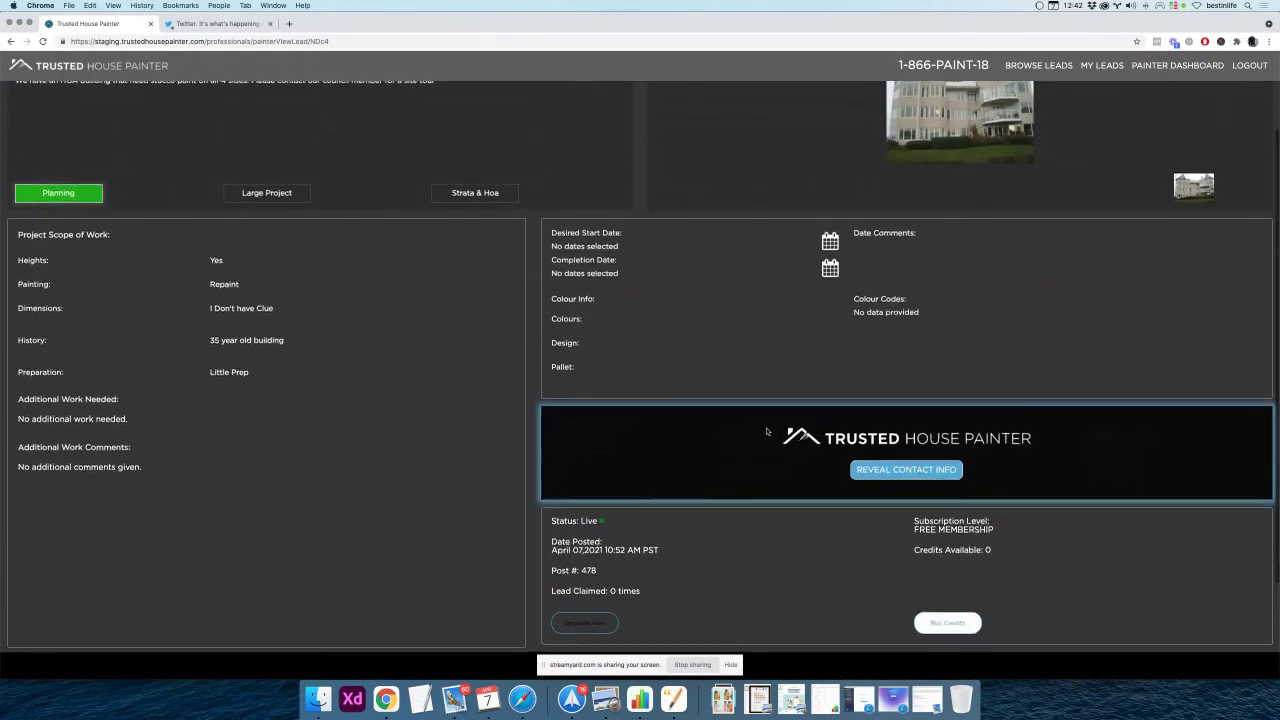
scroll(767, 431, "up", 1)
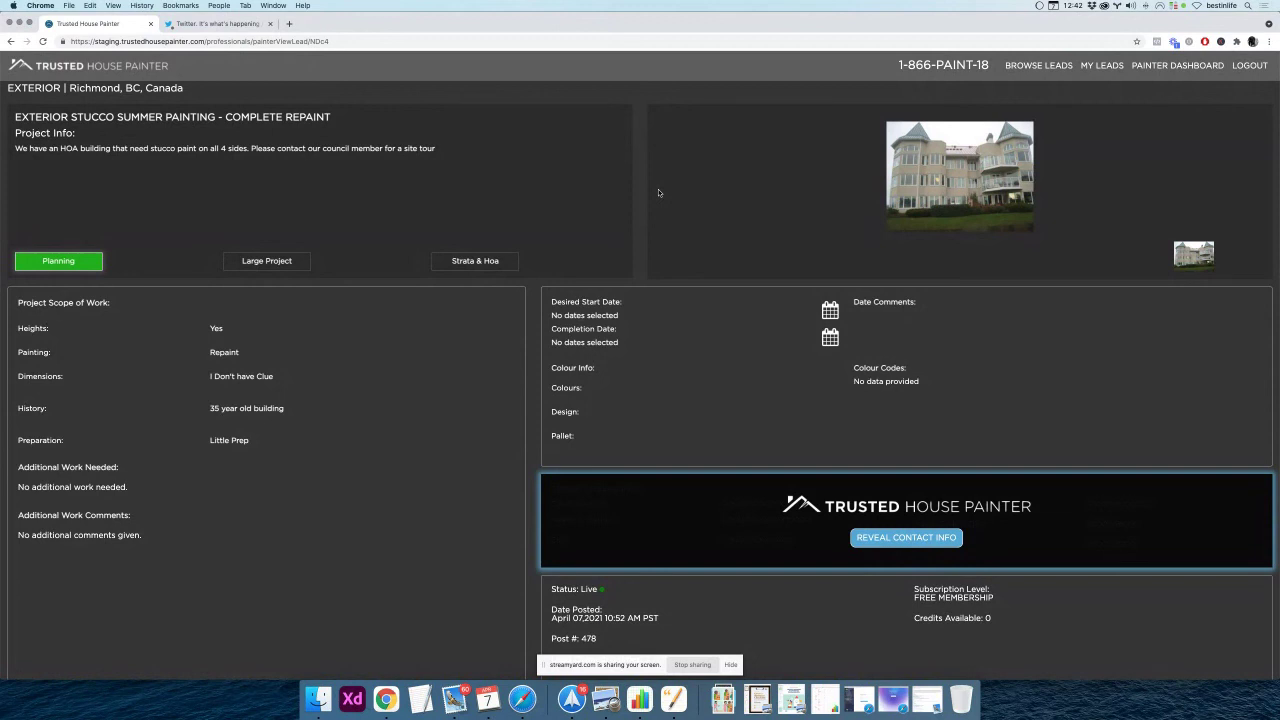
Try Reveal Contact Info on the lead, then close the Twitter tab that opened
scroll(658, 192, "down", 2)
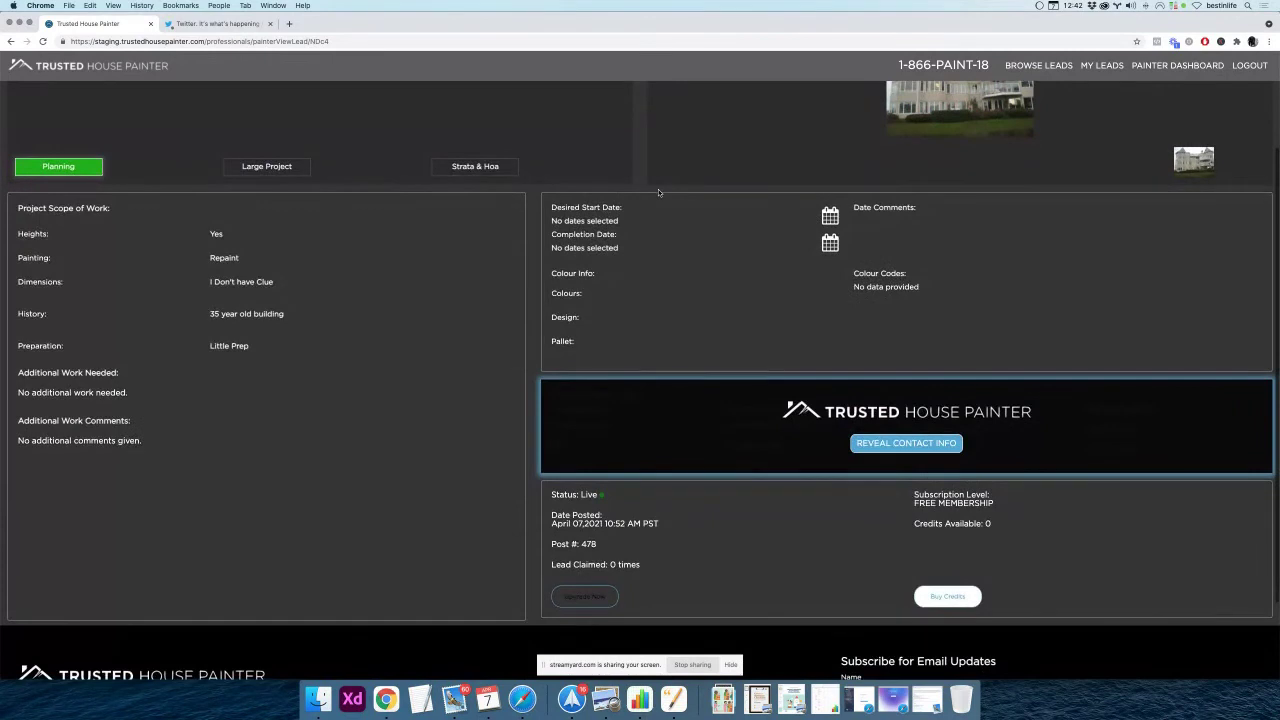
scroll(658, 189, "down", 2)
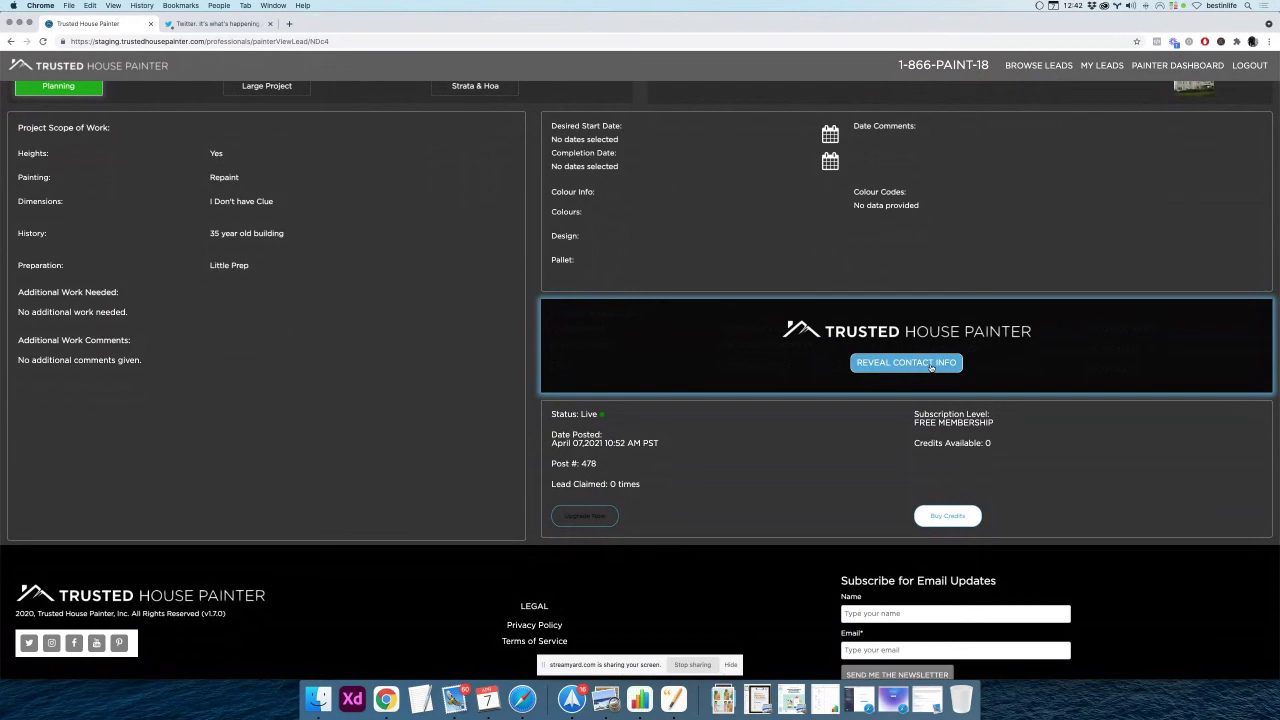
left_click(930, 366)
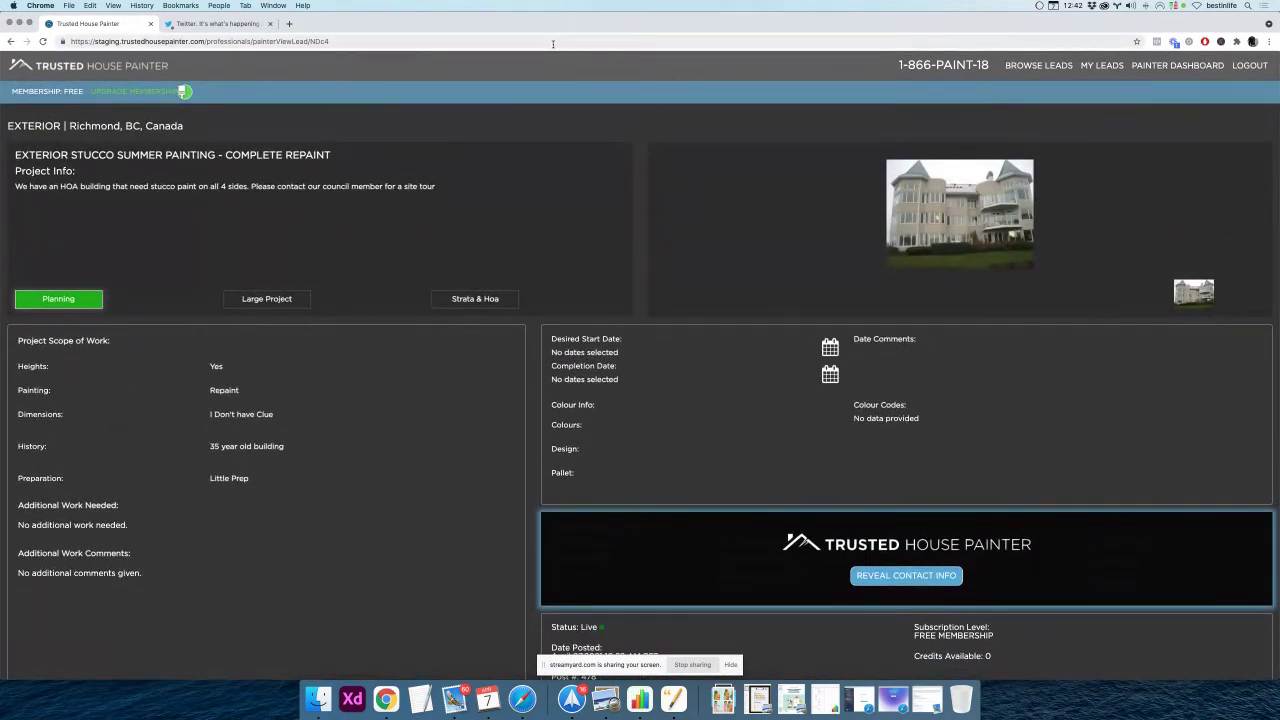
left_click(269, 23)
Return to Browse Leads and open the North Vancouver 'Cabinet Shelves Painting - Need Done ASAP' lead
left_click(1038, 64)
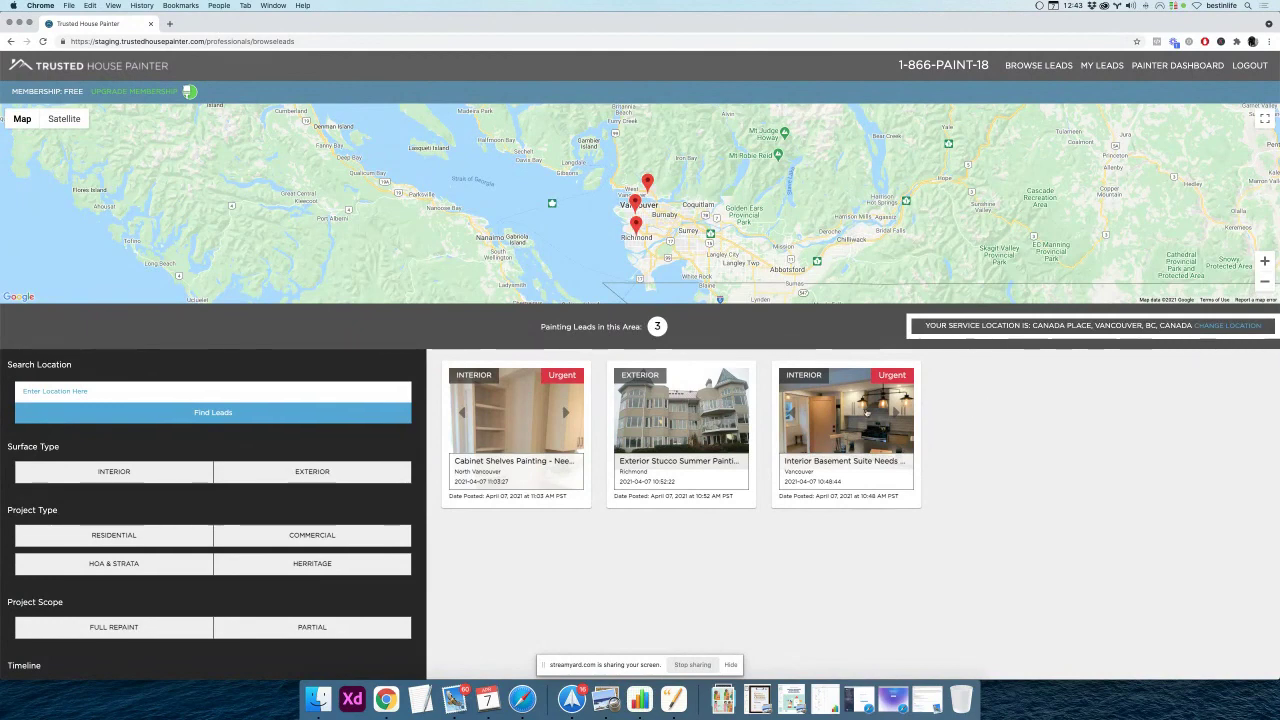
left_click(563, 415)
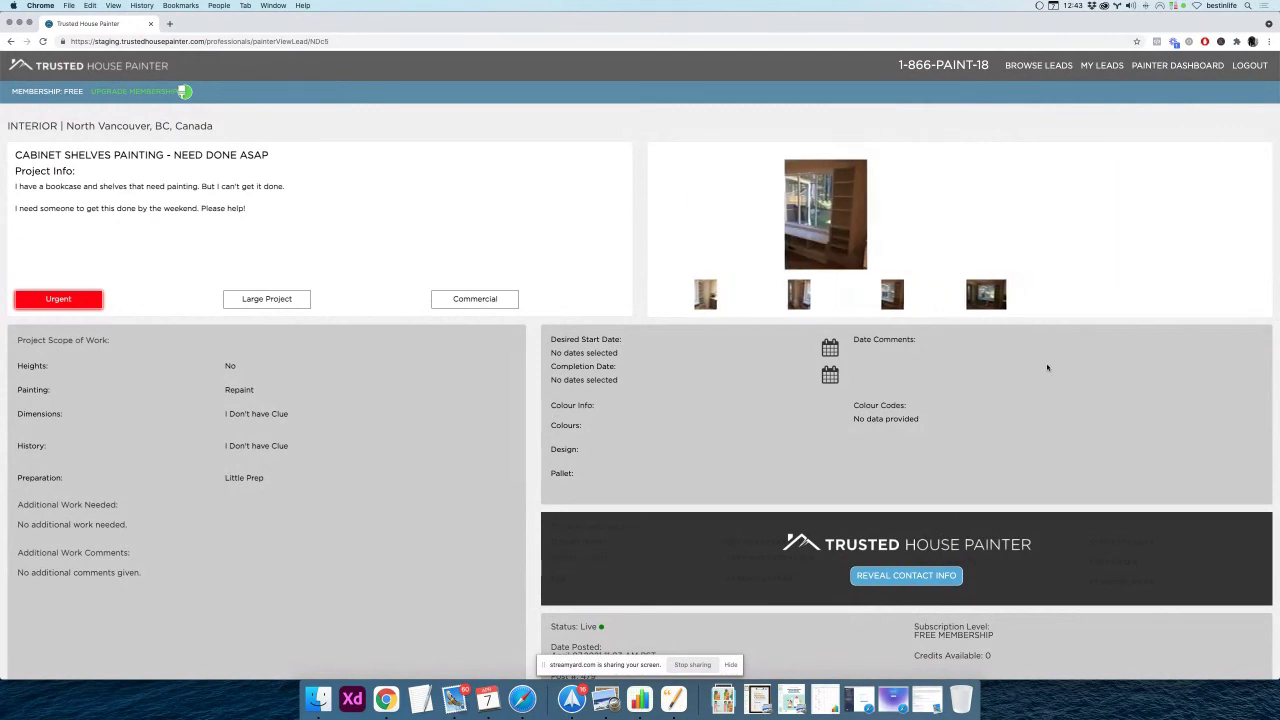
scroll(1035, 365, "down", 3)
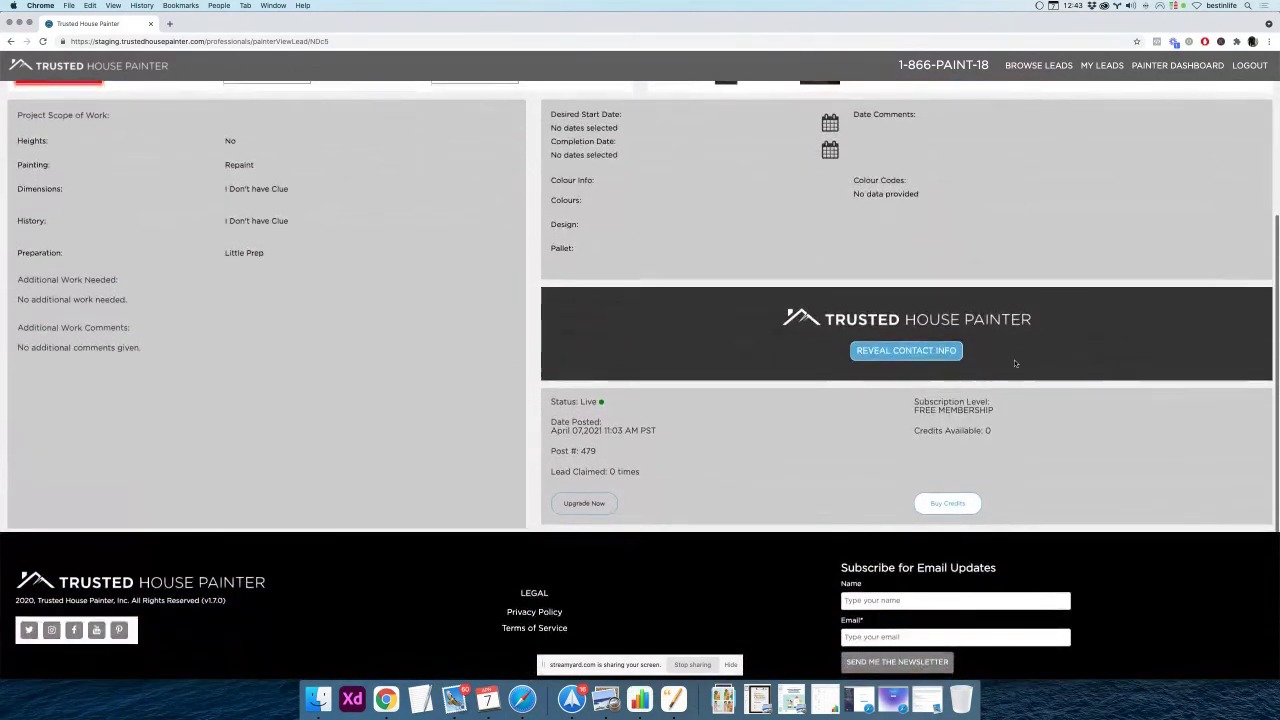
scroll(1015, 364, "up", 3)
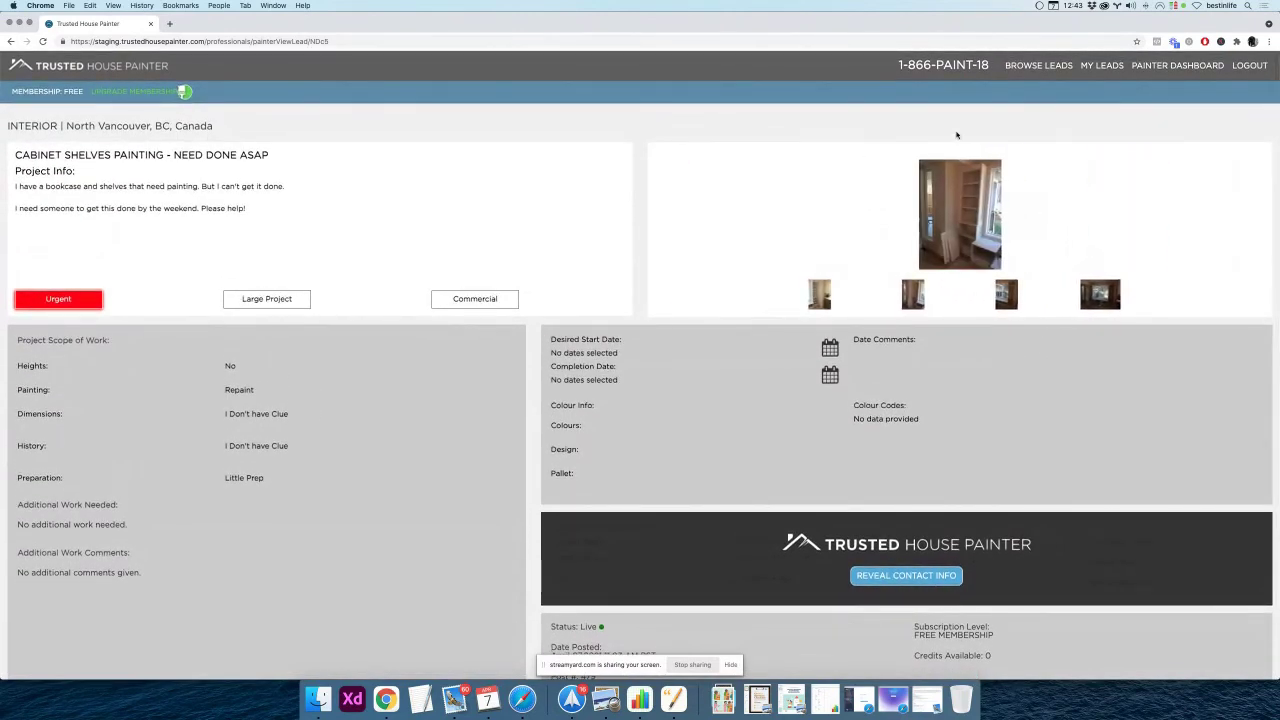
Go to the Painter Dashboard, highlight the header phone number, and switch to StreamYard with Cmd+`
left_click(1163, 70)
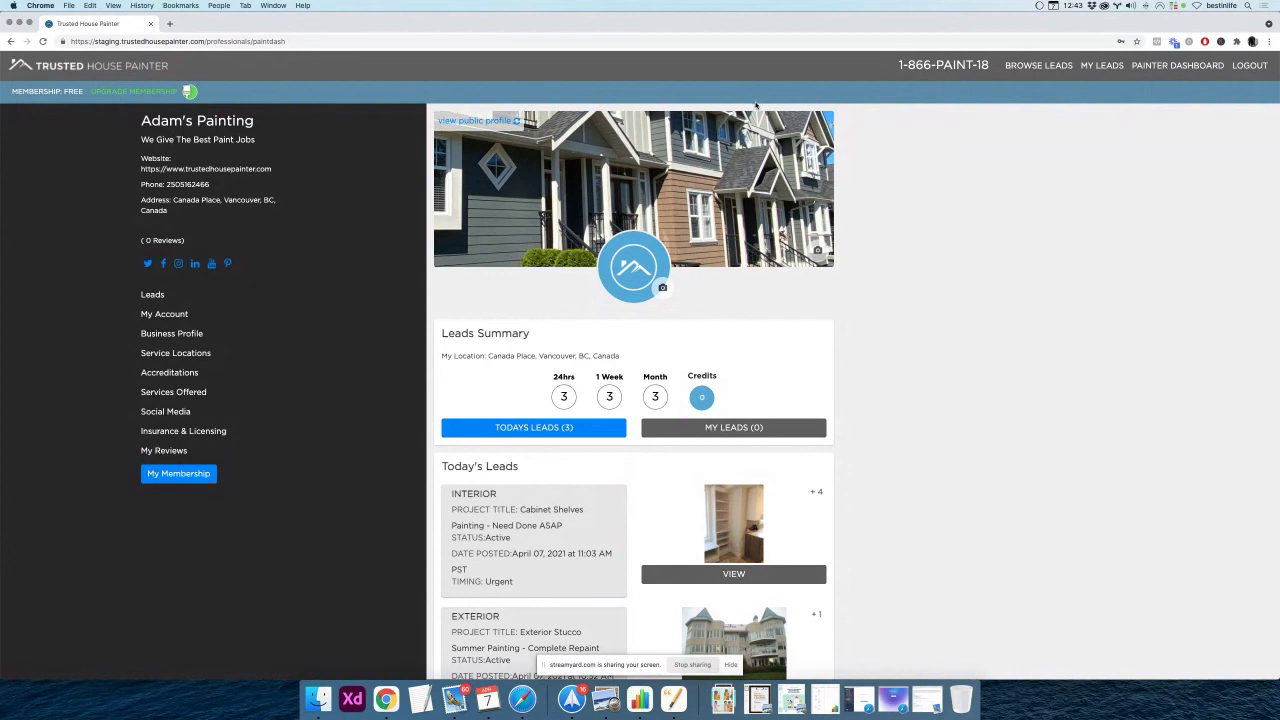
left_click_drag(901, 68, 990, 66)
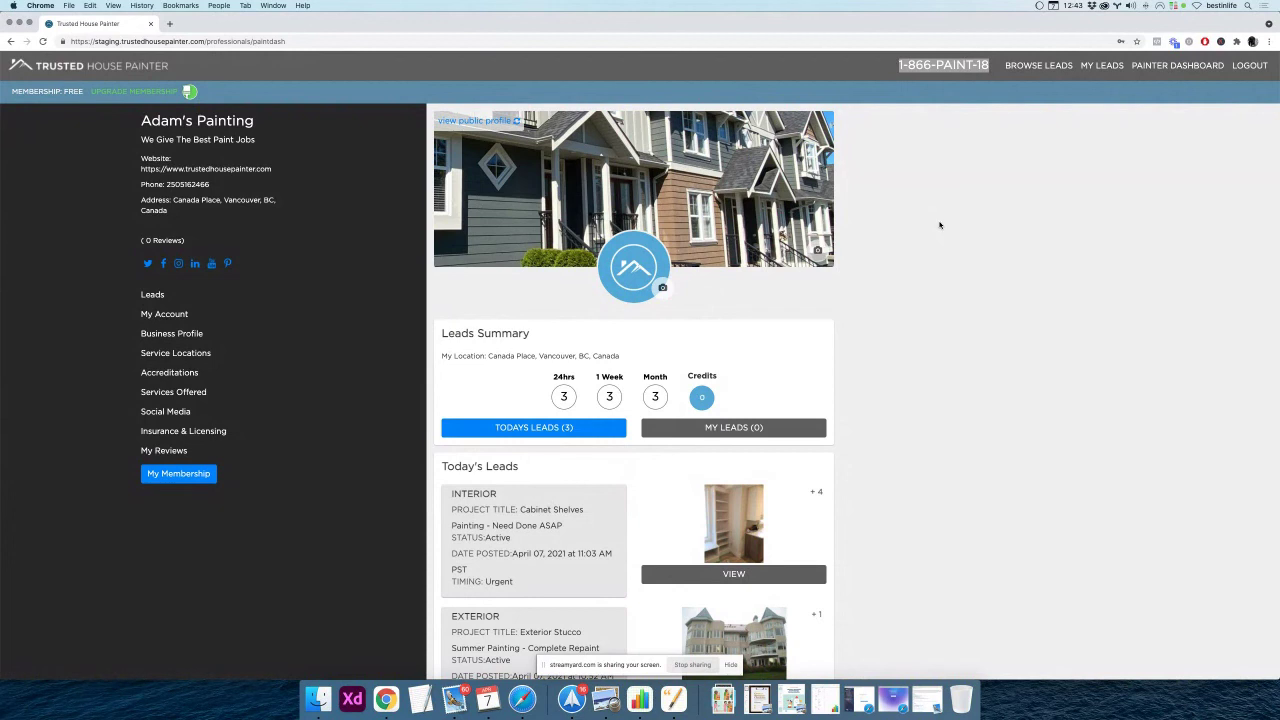
key("super+grave")
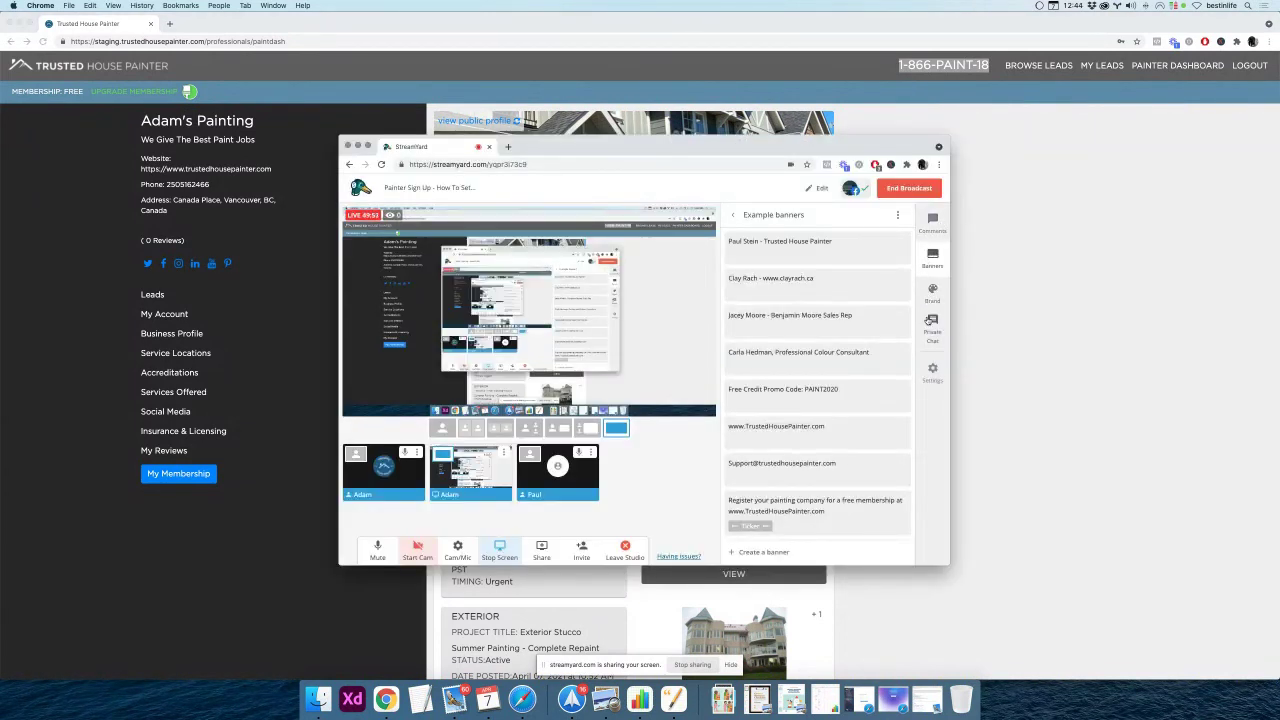
Show StreamYard's Comments panel with the viewer comment, then start ending the live broadcast
left_click(933, 225)
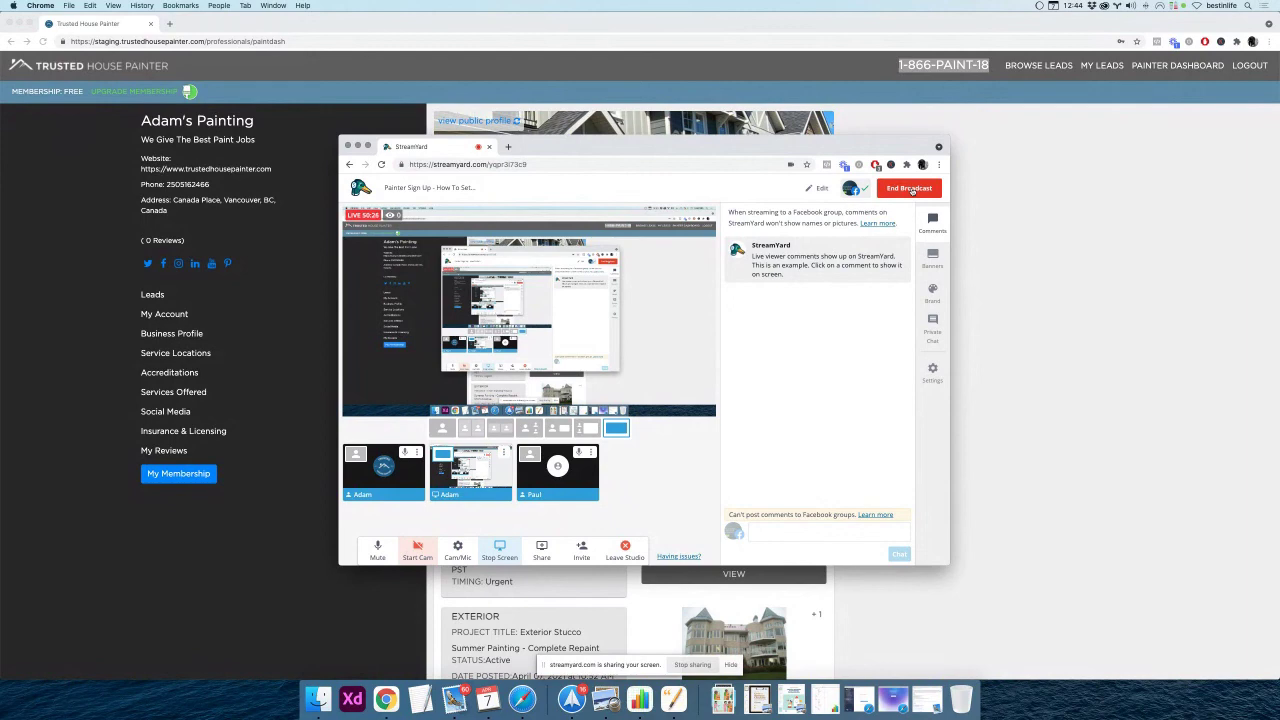
left_click(910, 189)
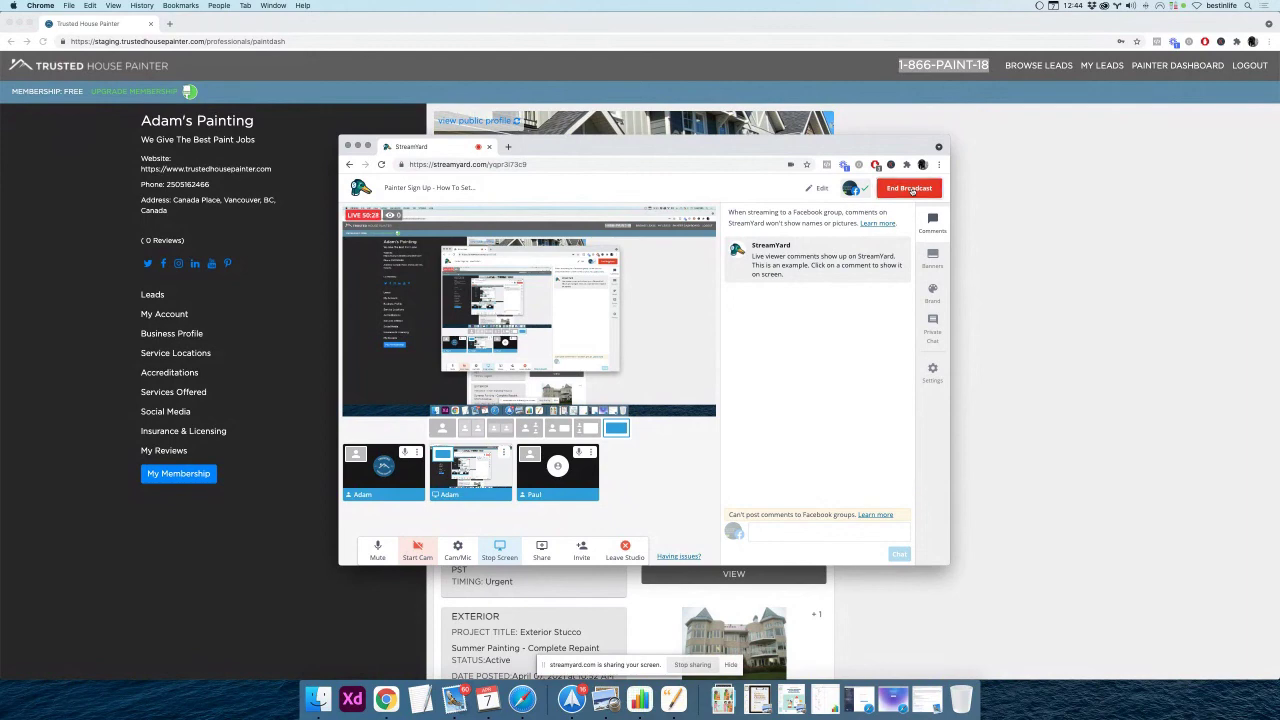